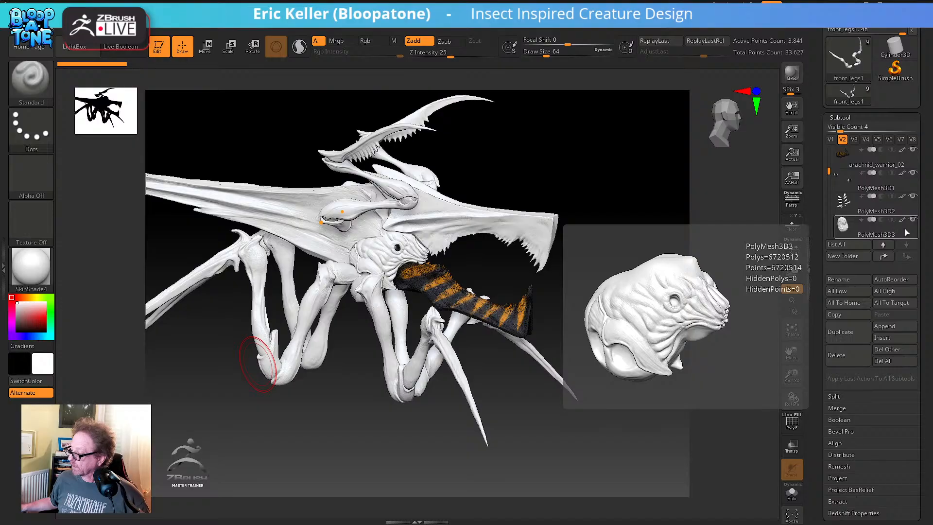
Change the creature model's material to StartupMaterial
left_click(46, 268)
left_click(90, 152)
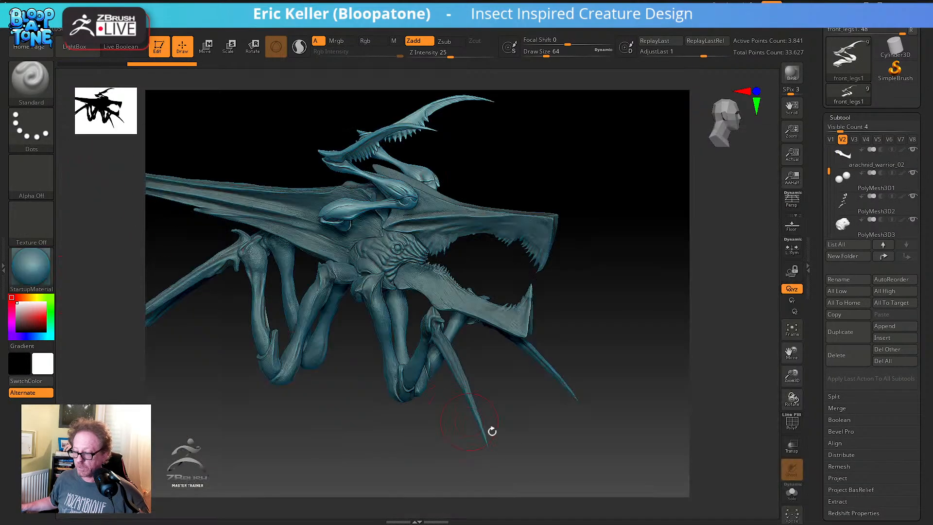
left_click_drag(535, 429, 570, 452)
mouse_move(439, 479)
left_mouse_down()
mouse_move(393, 433)
mouse_move(354, 423)
mouse_move(406, 450)
mouse_move(391, 456)
mouse_move(400, 462)
mouse_move(308, 454)
mouse_move(321, 460)
left_mouse_up()
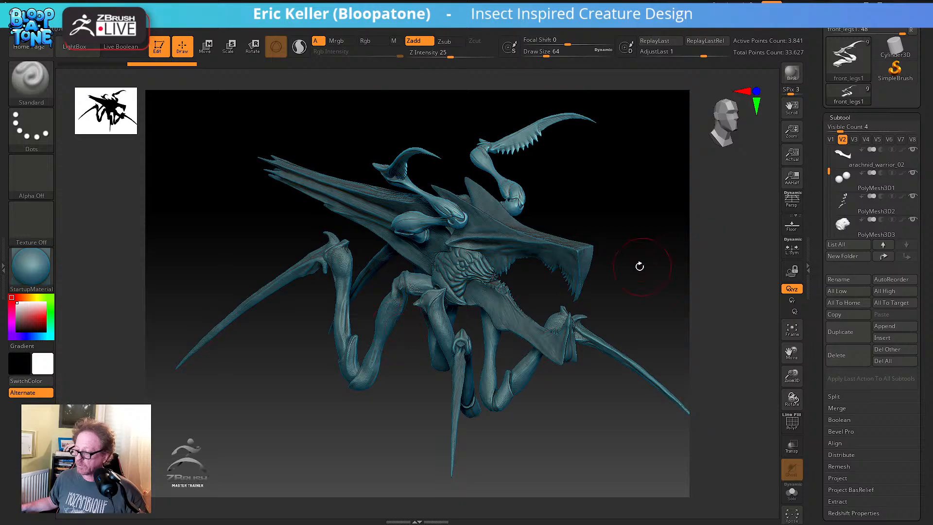
mouse_move(648, 264)
left_mouse_down()
mouse_move(643, 248)
mouse_move(627, 243)
left_mouse_up()
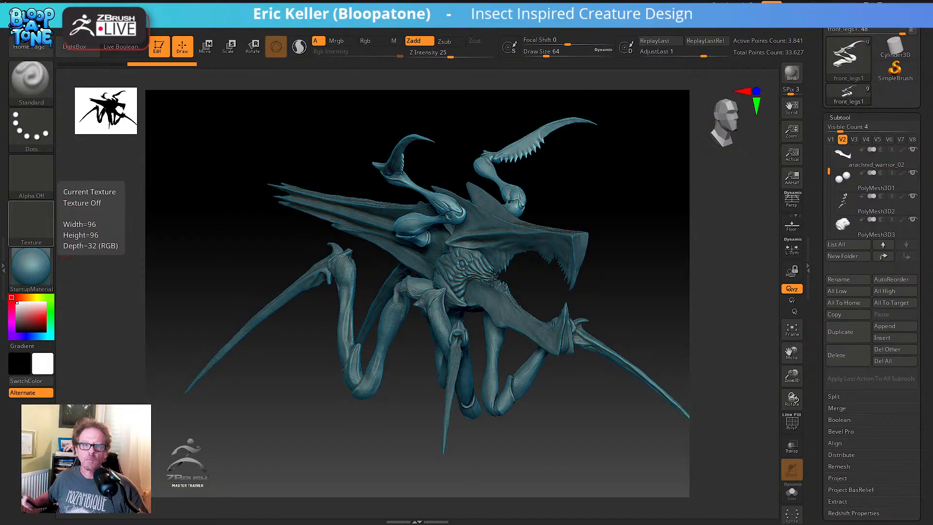
Switch to the artist's portfolio website in the browser and open the "ZBrush 2026 Beta Images: French Cafe" project from the gallery
left_click_drag(1, 145, 544, 155)
left_click(590, 155)
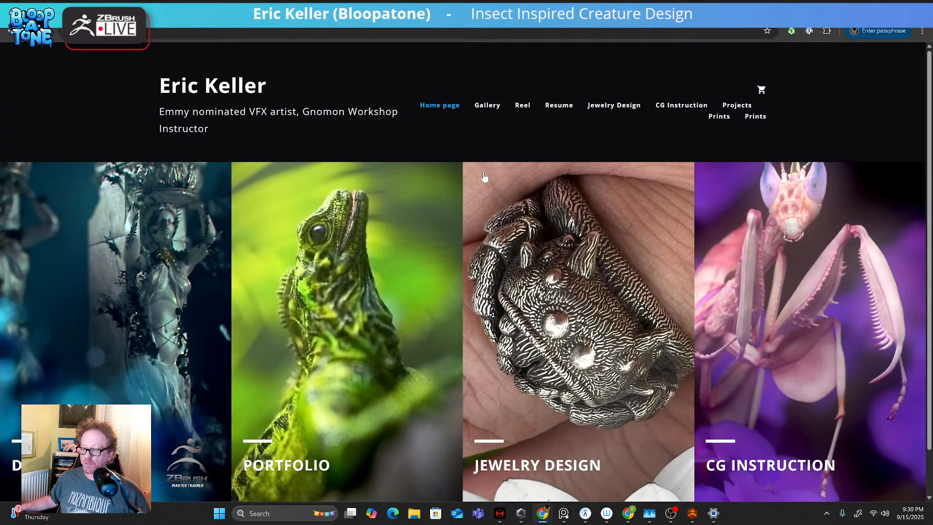
left_click(369, 305)
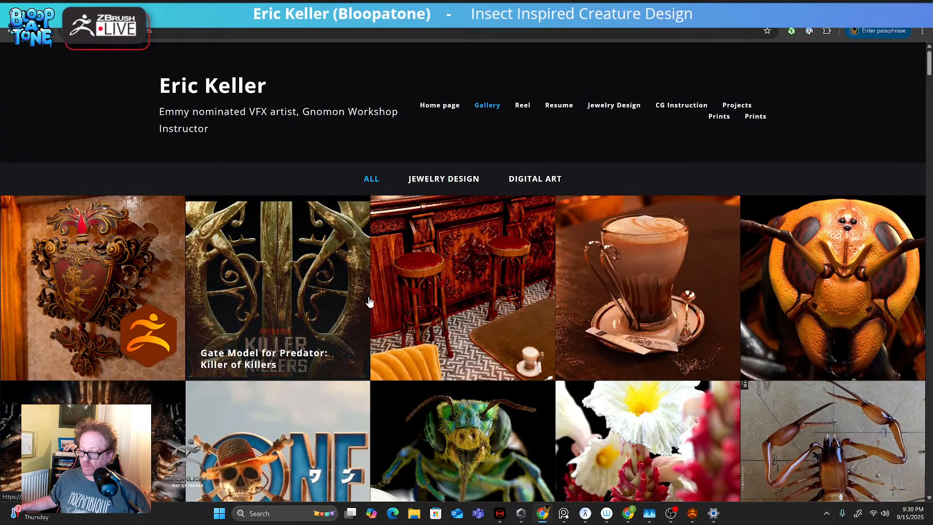
left_click(138, 265)
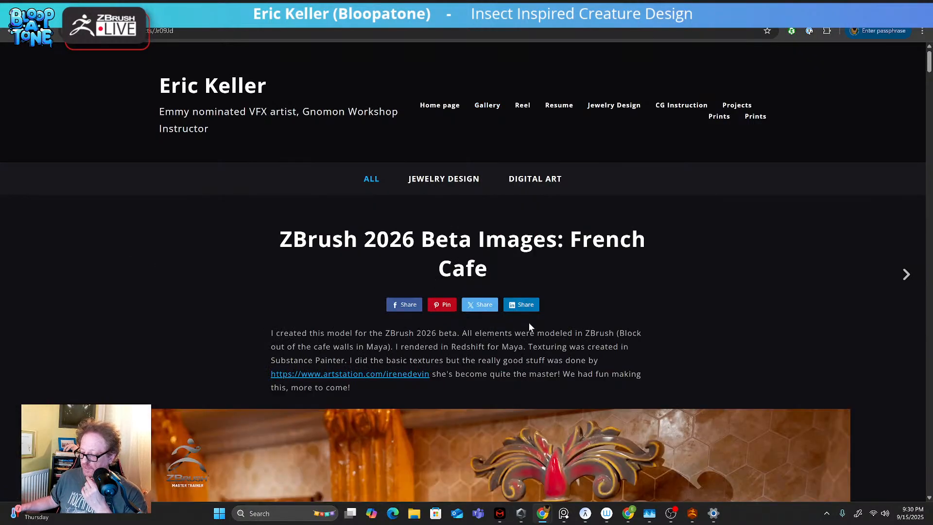
Examine the French Cafe project's first renders, comparing the lion crest on the wall with the carved bar counter
scroll(530, 325, "down", 9)
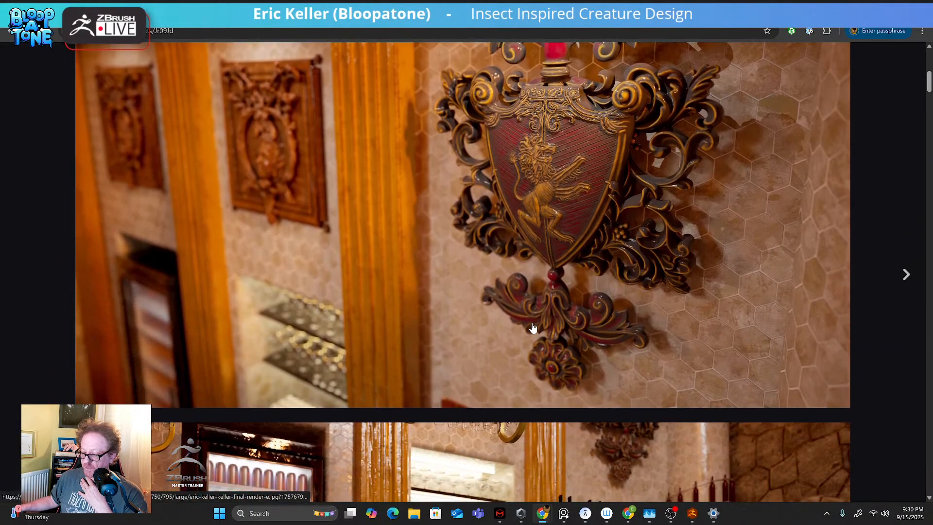
scroll(533, 328, "down", 3)
scroll(534, 328, "down", 4)
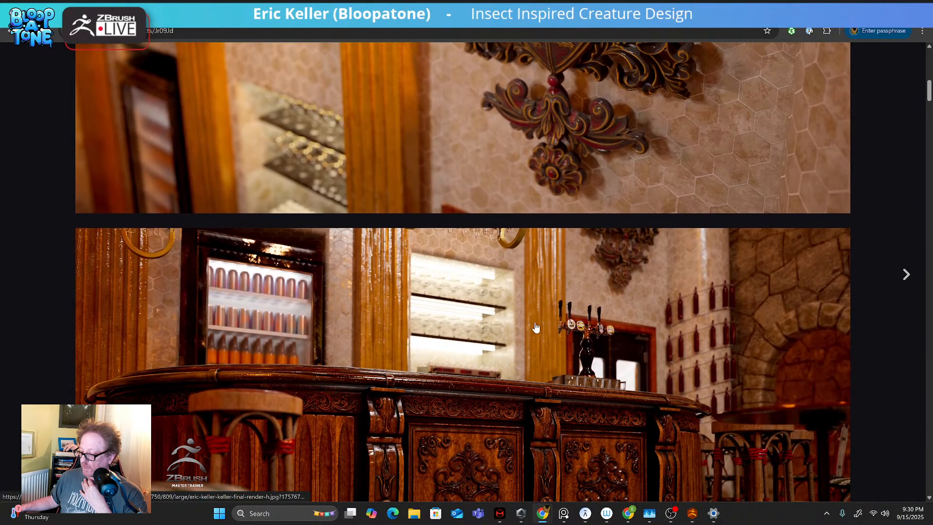
scroll(541, 323, "down", 1)
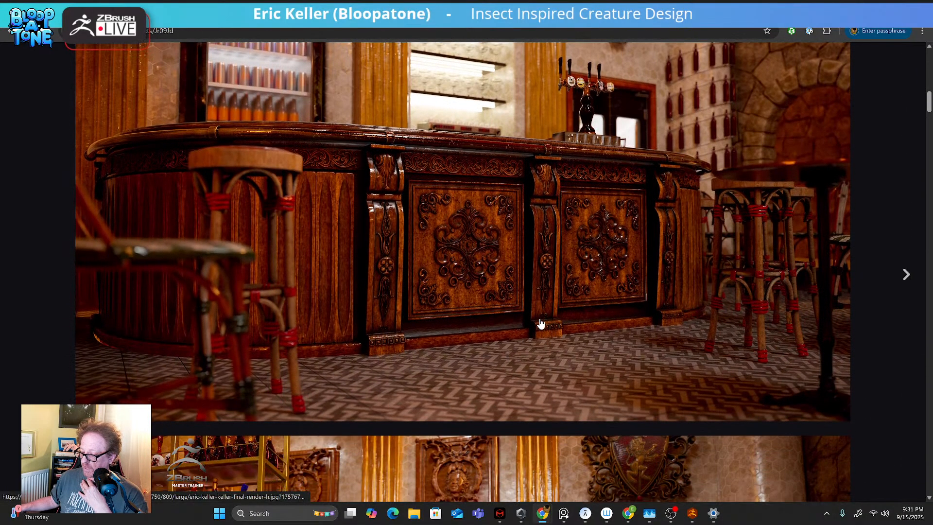
scroll(543, 322, "up", 3)
scroll(543, 320, "up", 8)
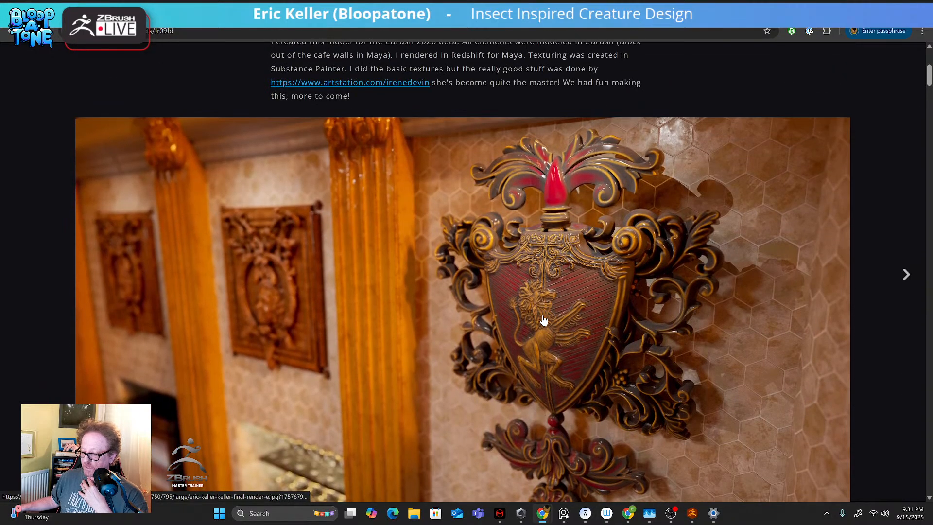
scroll(543, 319, "down", 5)
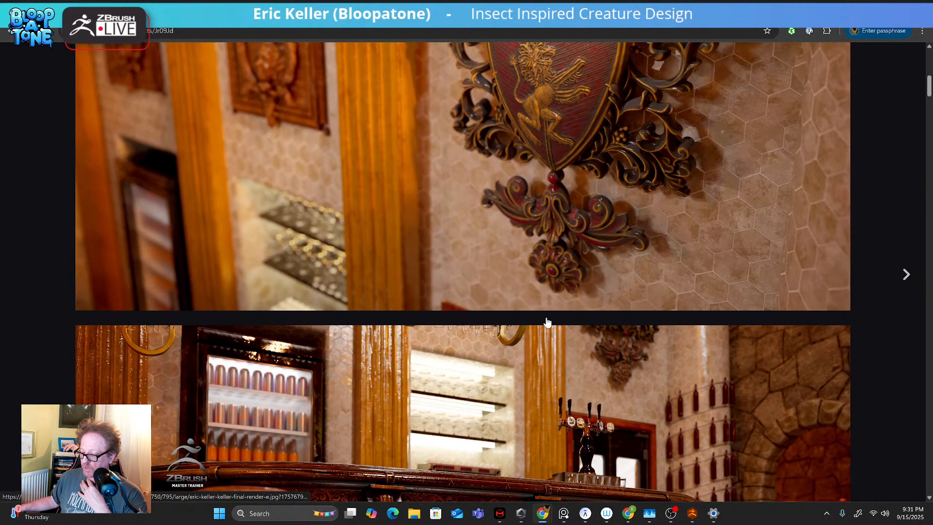
scroll(547, 322, "down", 6)
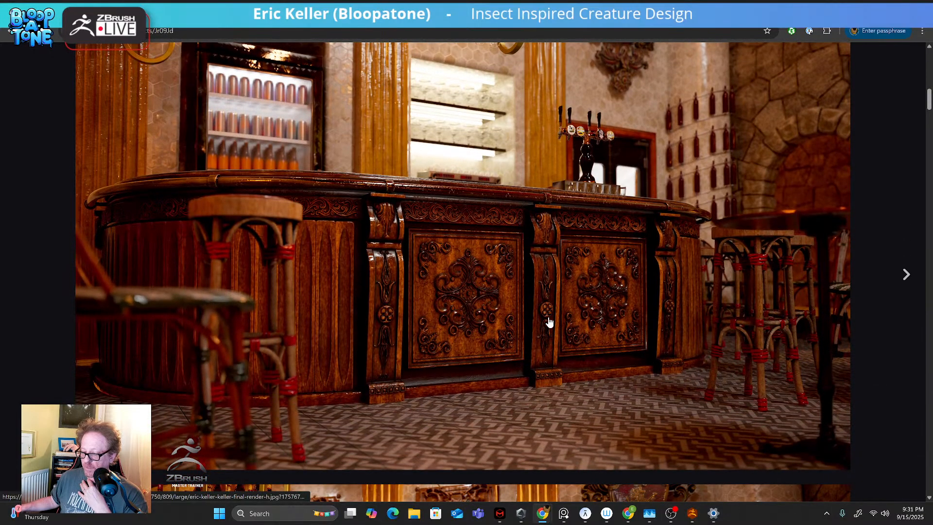
Review the cafe interior renders of the beer taps, bar top, espresso machine and carved wall panels
scroll(549, 322, "down", 5)
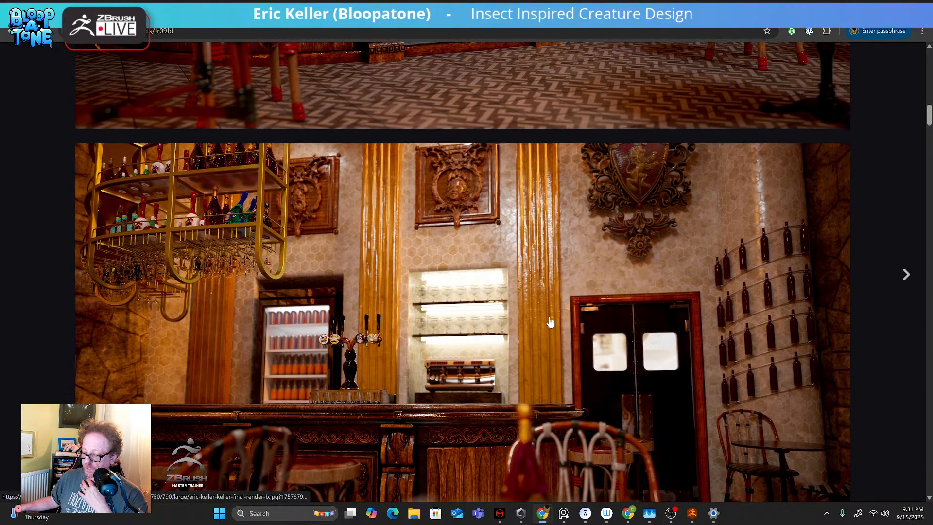
scroll(550, 322, "down", 6)
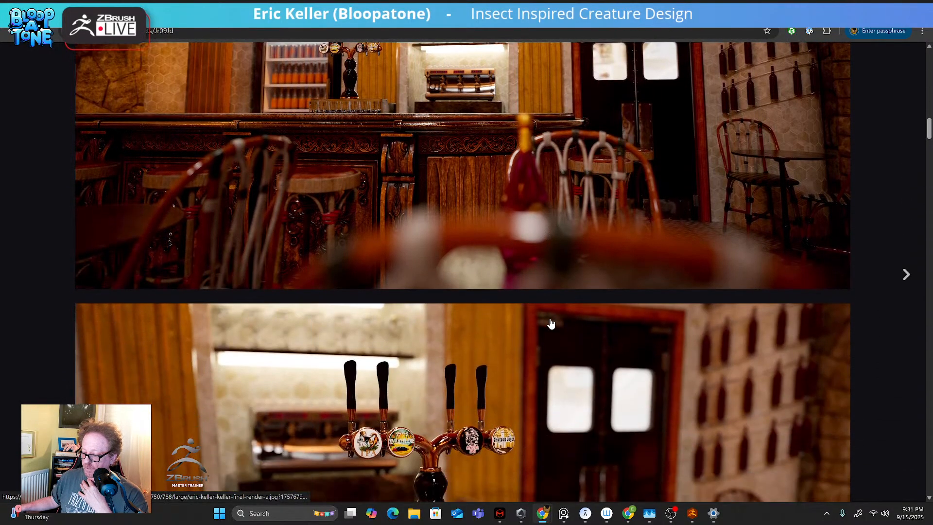
scroll(551, 322, "down", 6)
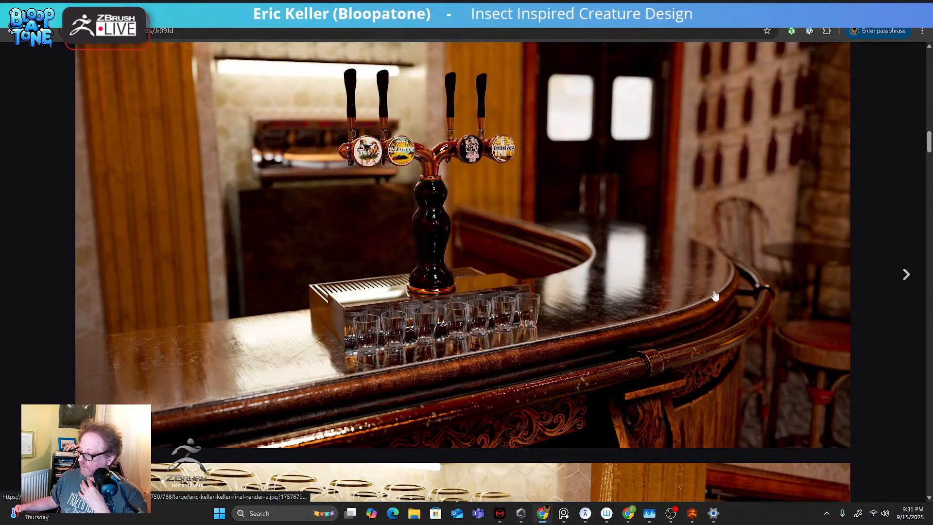
scroll(655, 343, "down", 2)
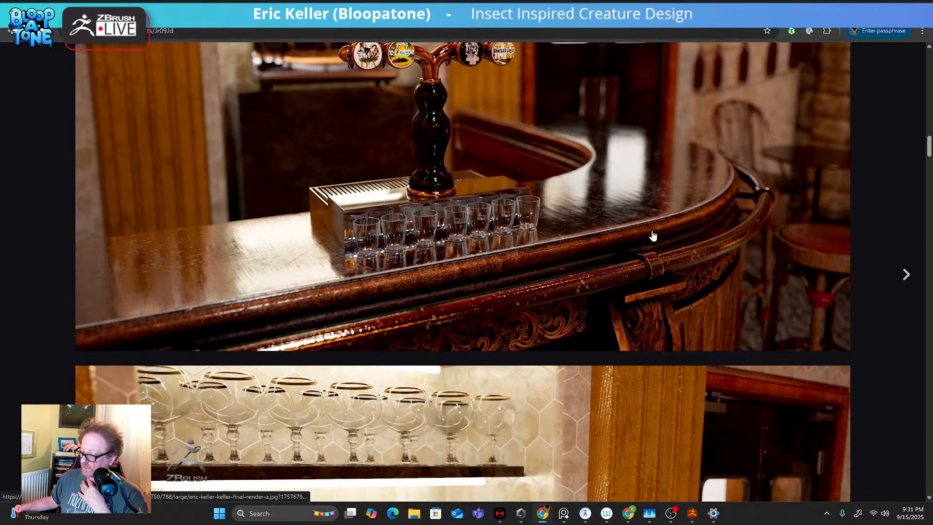
scroll(440, 301, "down", 7)
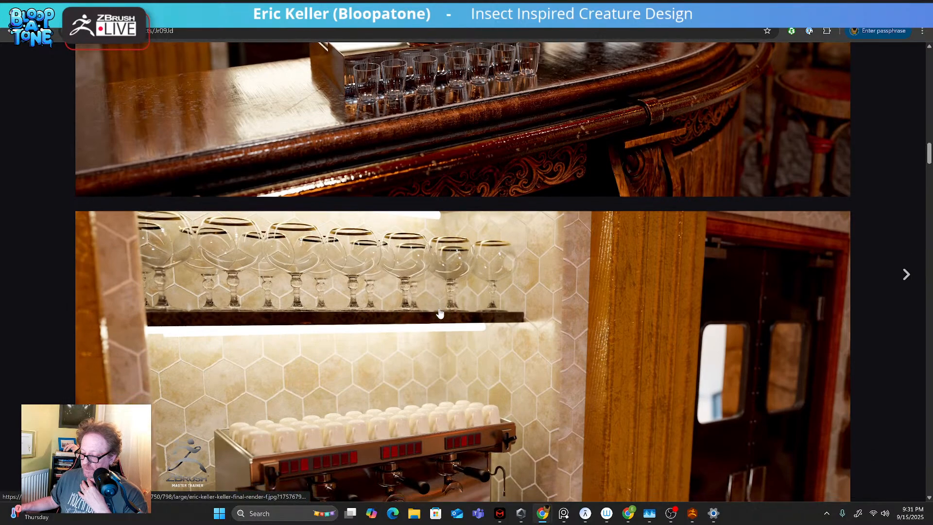
scroll(318, 354, "down", 1)
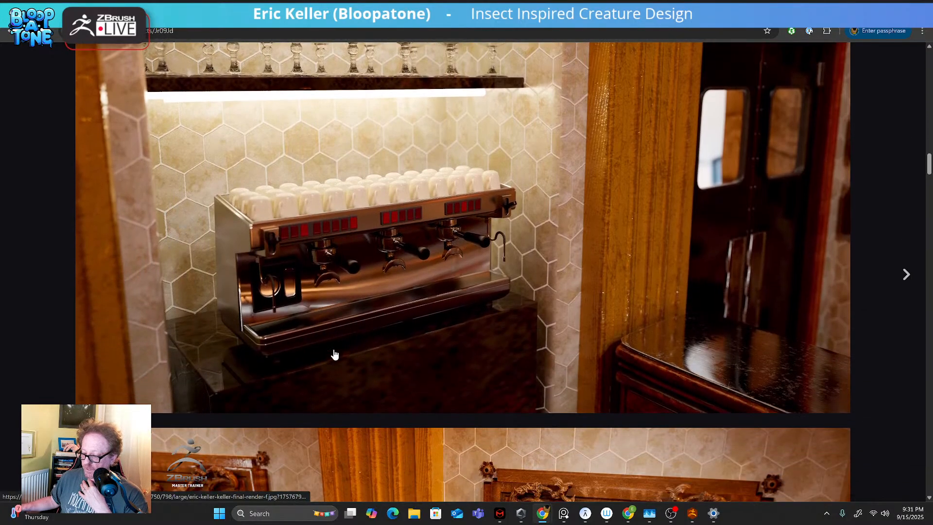
scroll(641, 257, "down", 7)
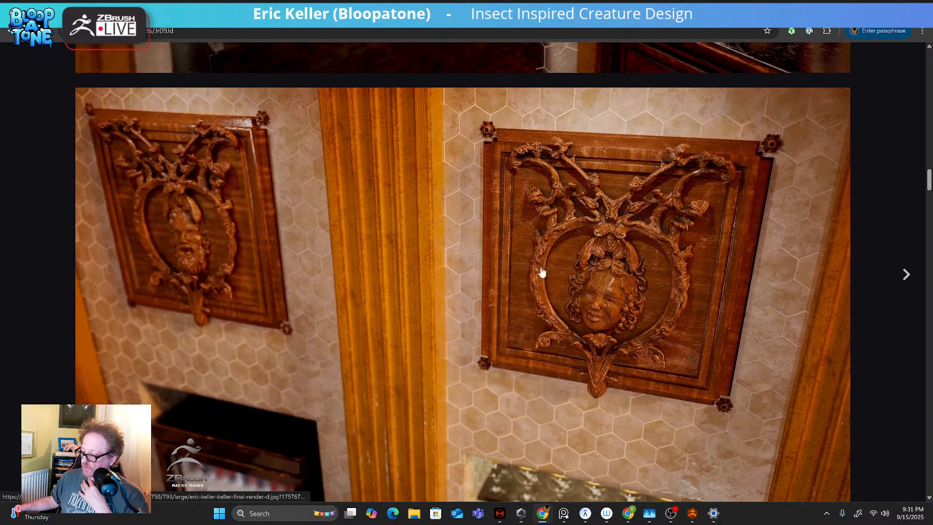
scroll(603, 251, "down", 2)
scroll(612, 244, "up", 2)
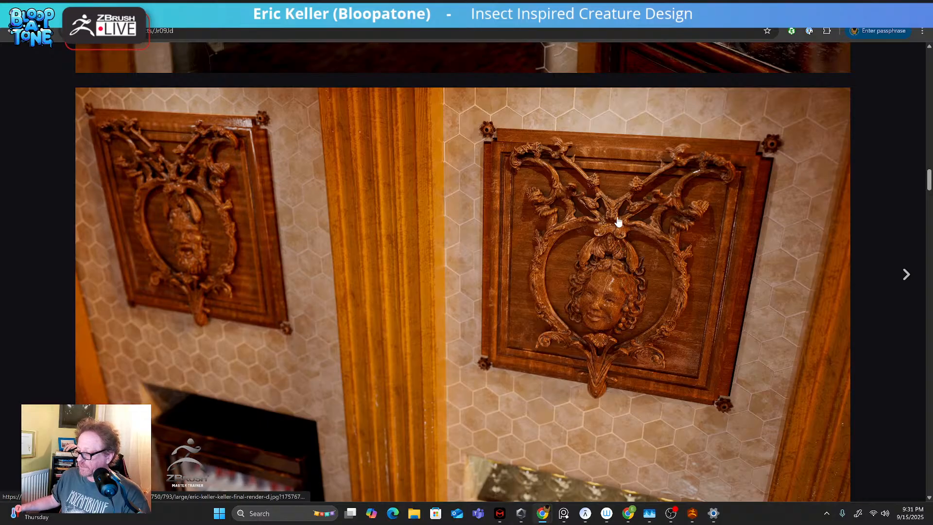
scroll(619, 248, "down", 6)
scroll(618, 243, "down", 13)
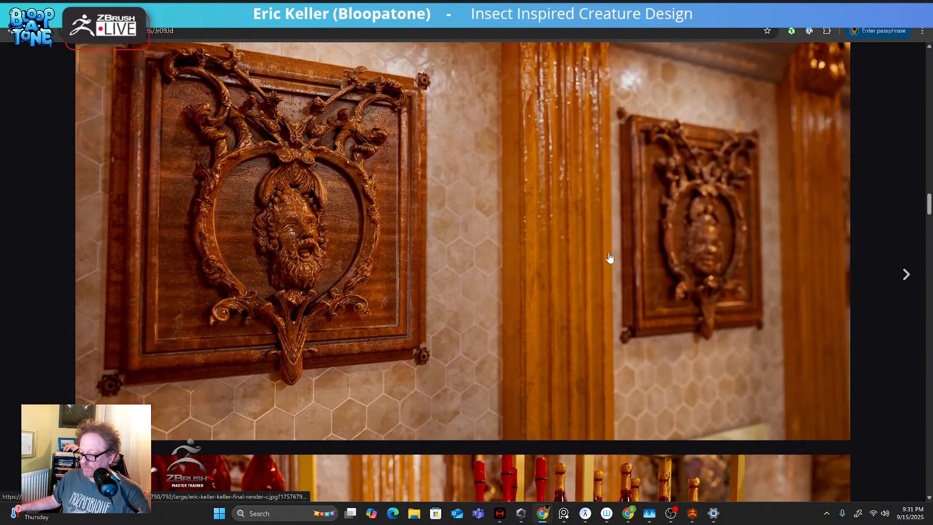
Look over the untextured bottle, column and stone arch models, followed by the cafe bar test renders
scroll(610, 261, "down", 12)
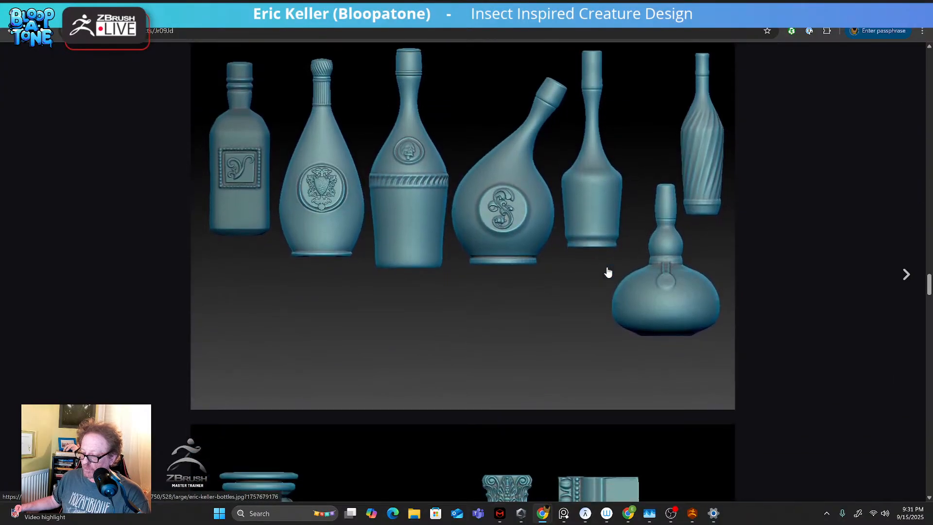
scroll(608, 273, "down", 3)
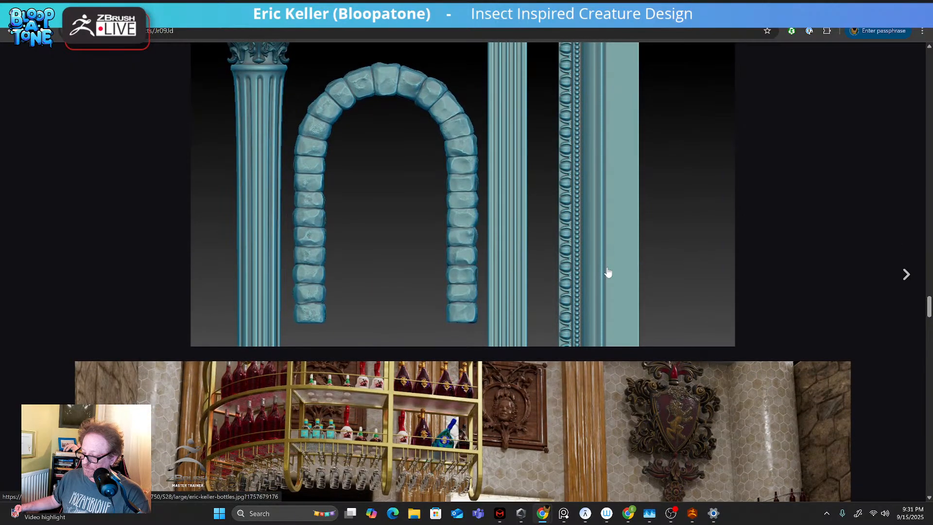
scroll(608, 272, "up", 2)
scroll(359, 207, "down", 3)
scroll(358, 302, "up", 5)
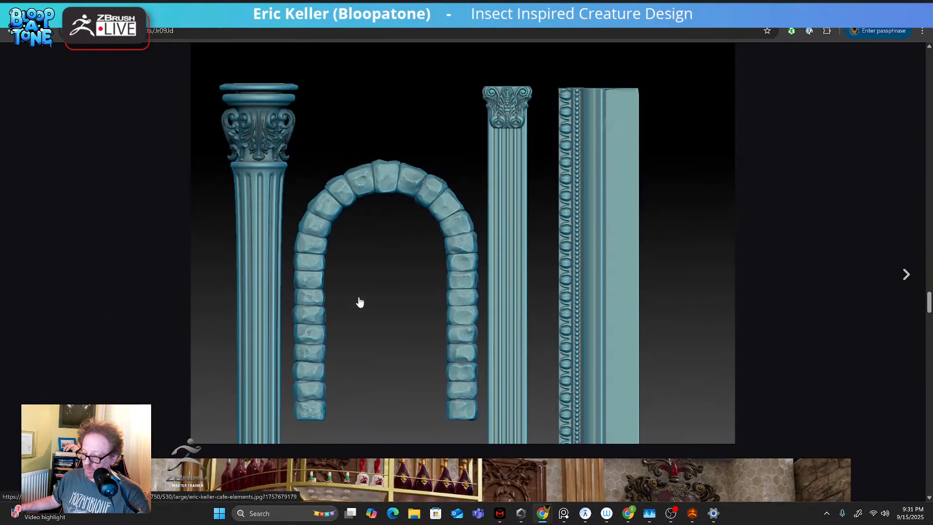
scroll(329, 269, "down", 6)
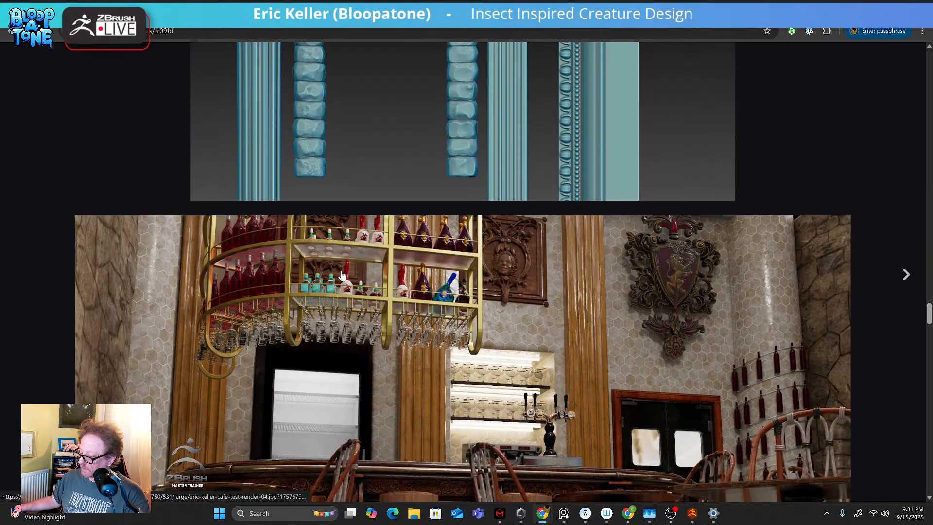
scroll(584, 300, "down", 8)
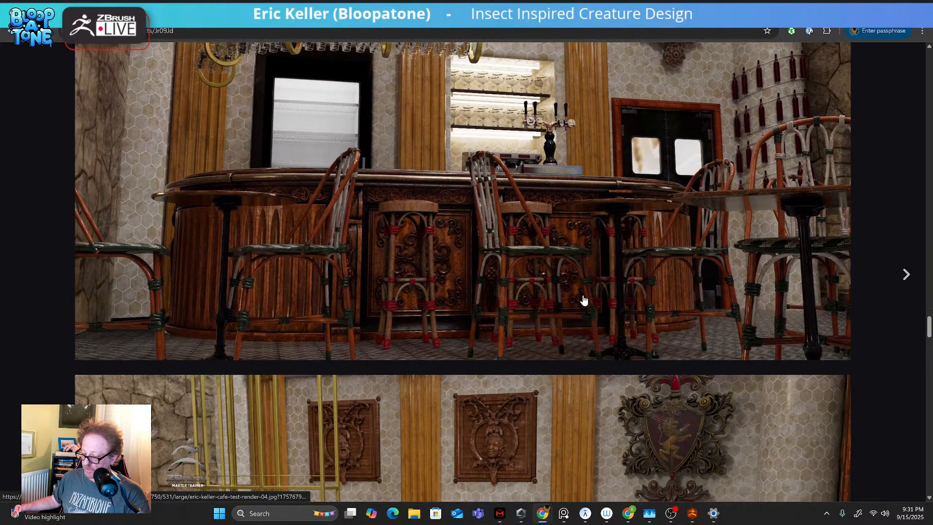
scroll(584, 300, "down", 3)
scroll(584, 300, "down", 10)
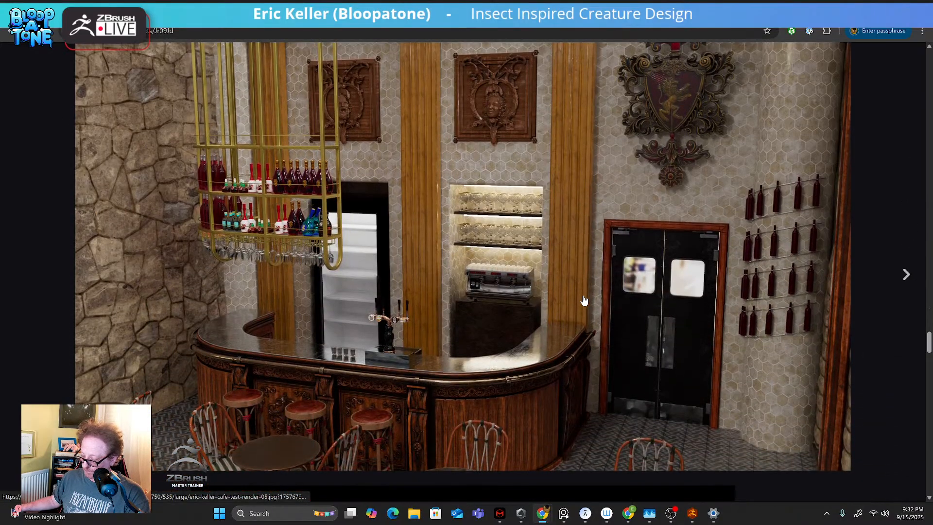
Inspect the chandelier and ceiling medallion models, the bearded face panel close-up, and the ornate door models
scroll(584, 300, "down", 3)
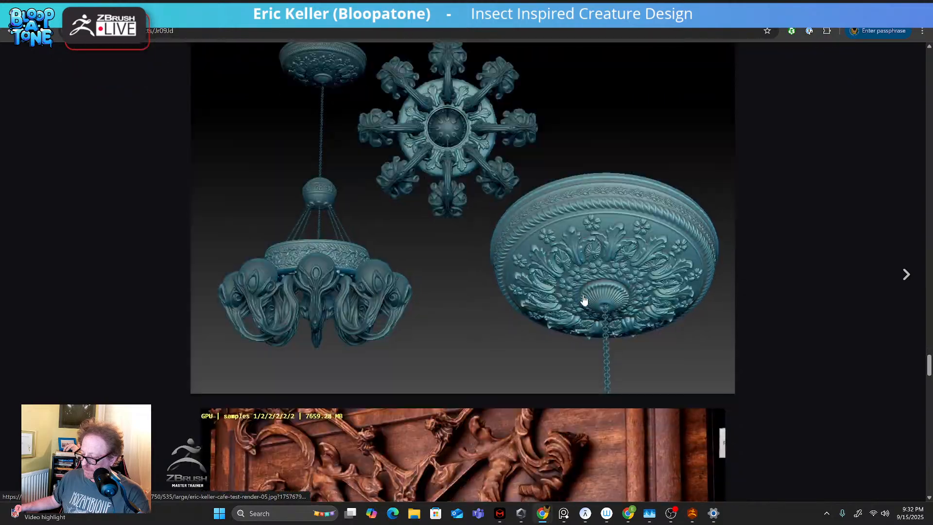
scroll(537, 282, "up", 2)
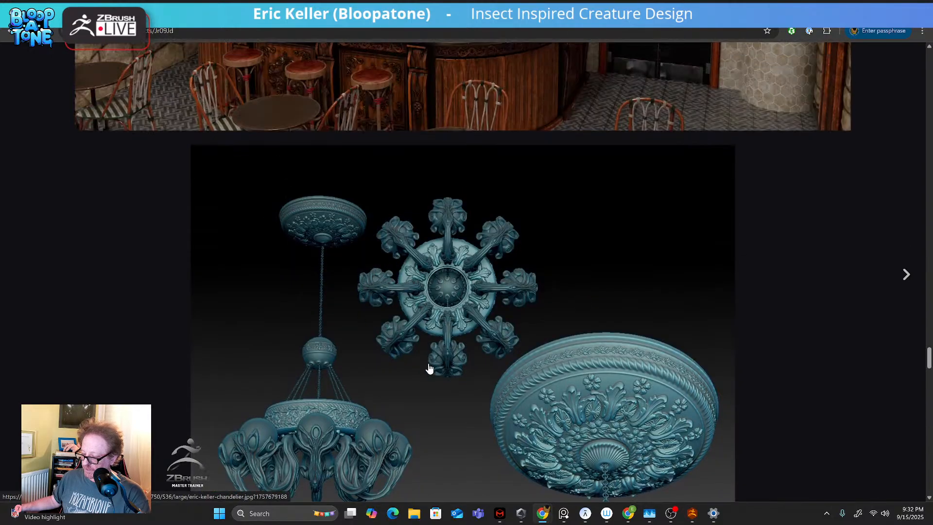
scroll(374, 333, "down", 11)
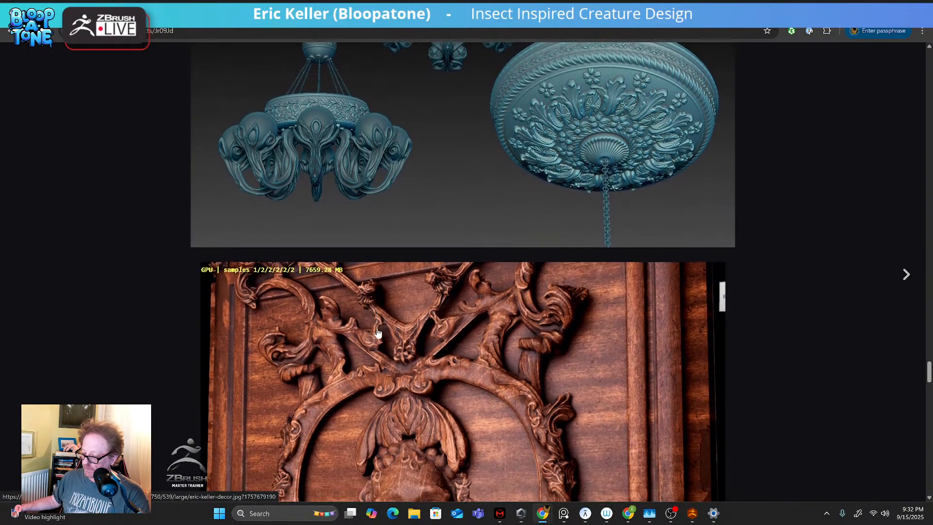
scroll(381, 333, "down", 1)
scroll(529, 334, "down", 11)
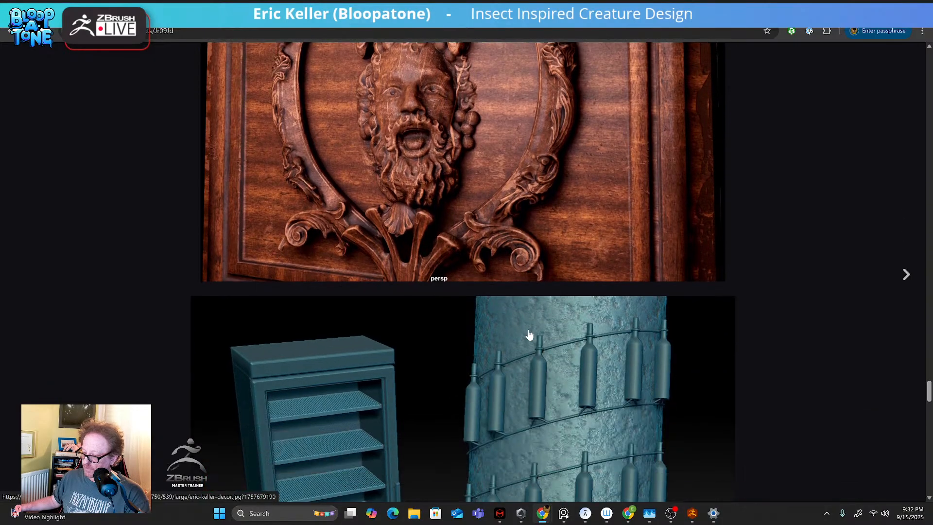
scroll(529, 334, "down", 10)
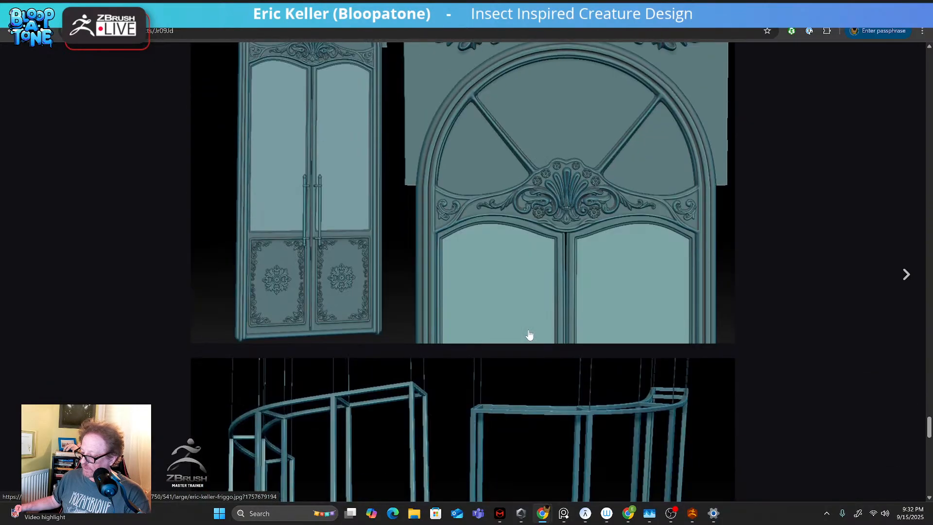
scroll(930, 422, "up", 1)
Return to the start of the project page and examine the lion crest render again
left_click_drag(929, 422, 898, 80)
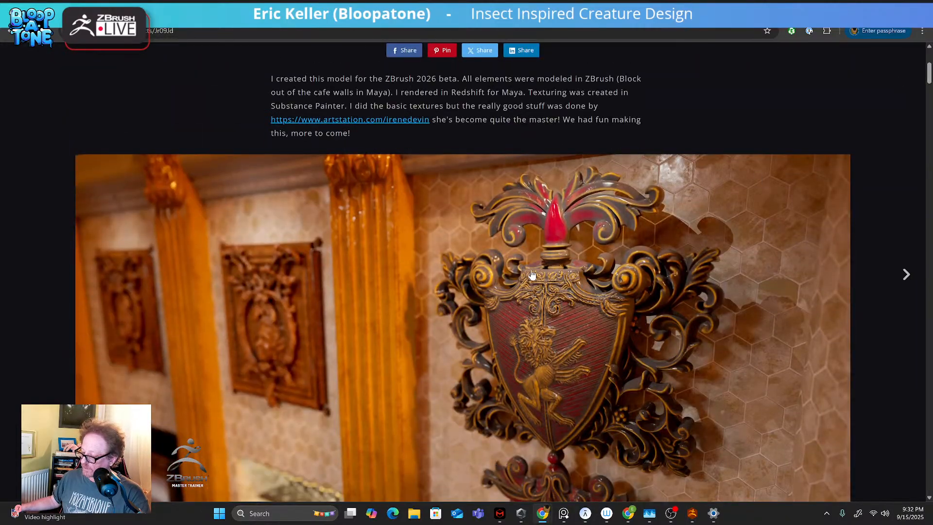
scroll(532, 275, "down", 1)
scroll(505, 333, "down", 2)
scroll(533, 319, "down", 1)
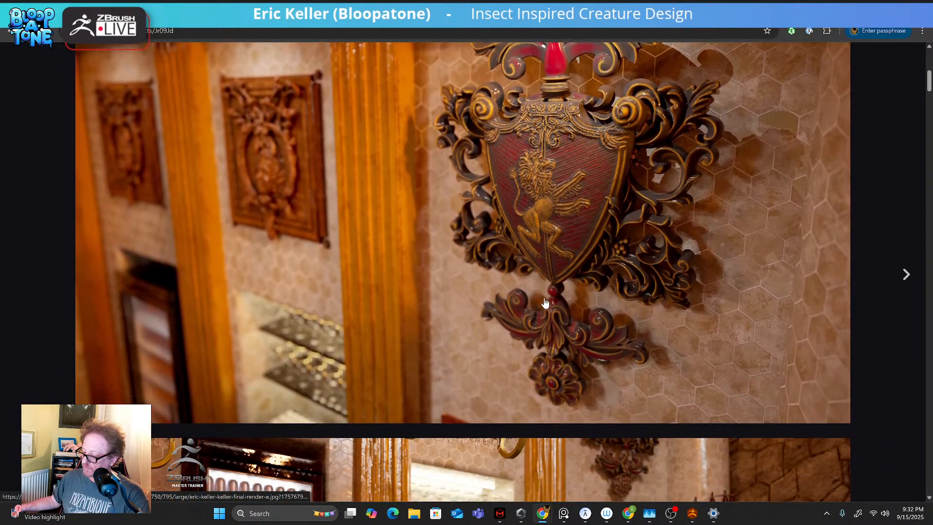
scroll(544, 282, "up", 1)
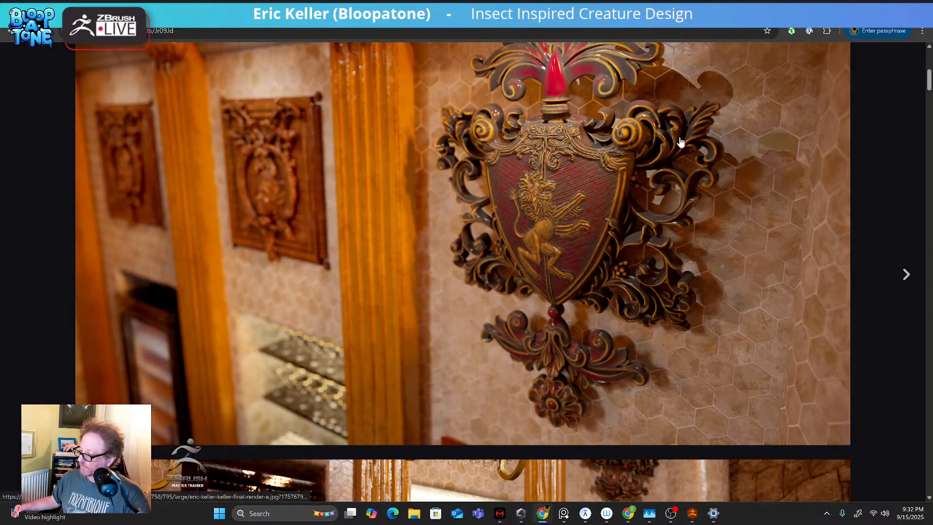
Examine the lion crest render again along with the bar counter render on the project page
scroll(438, 348, "down", 2)
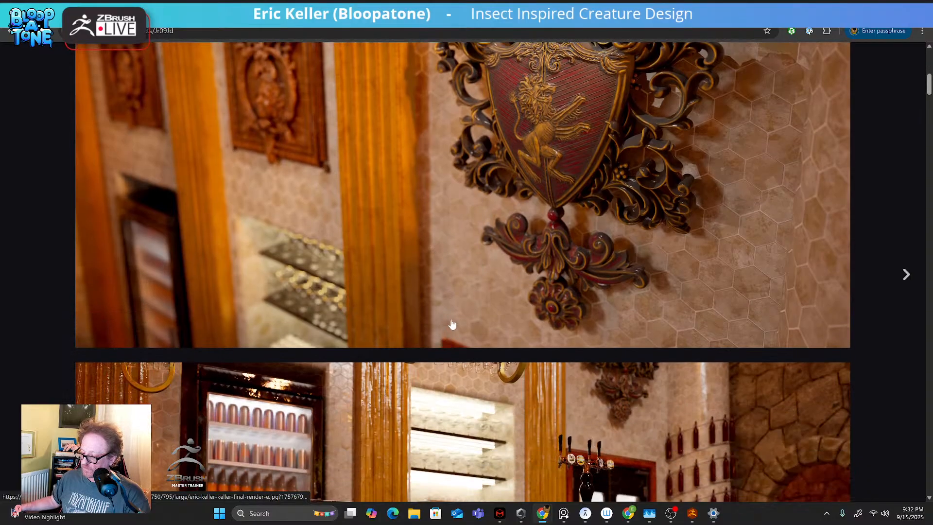
scroll(452, 323, "up", 1)
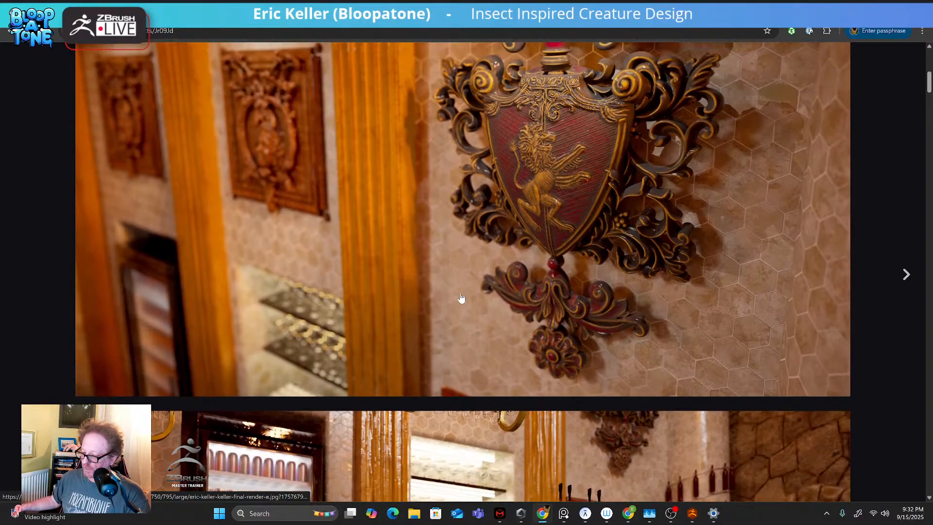
scroll(461, 298, "down", 5)
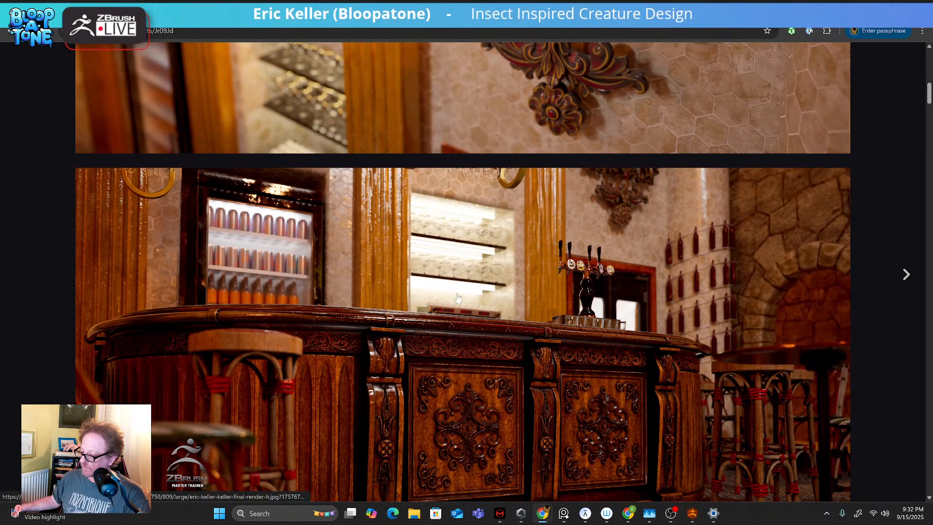
scroll(458, 297, "up", 4)
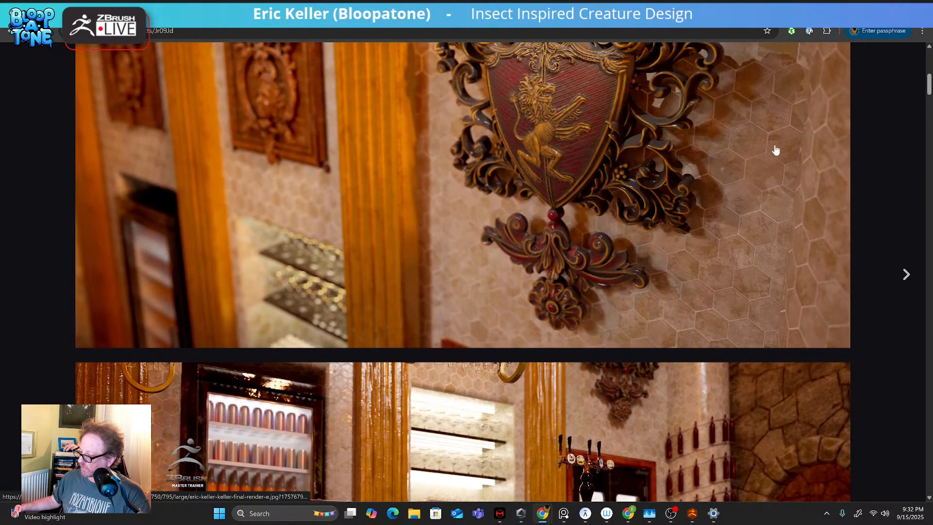
Switch to ZBrush and view the insect creature model from the front and the side
key("alt+Tab")
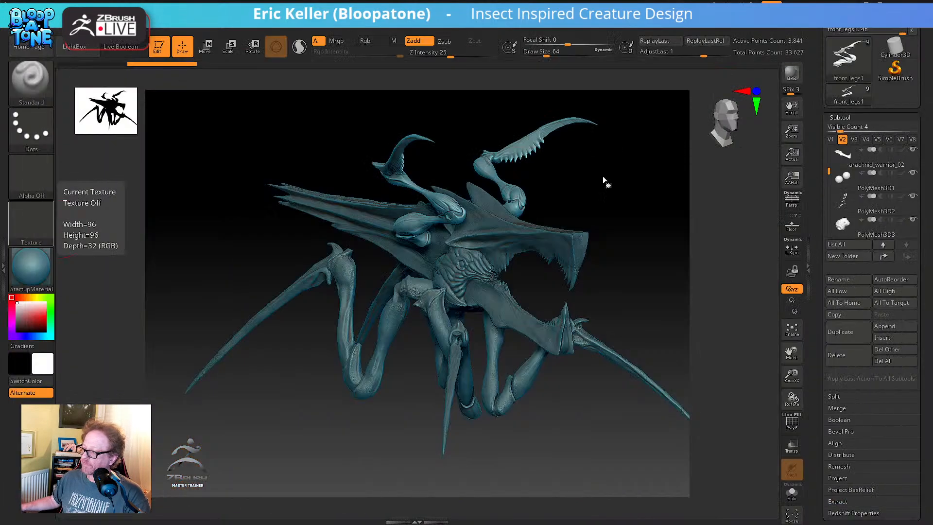
left_click_drag(663, 263, 714, 273)
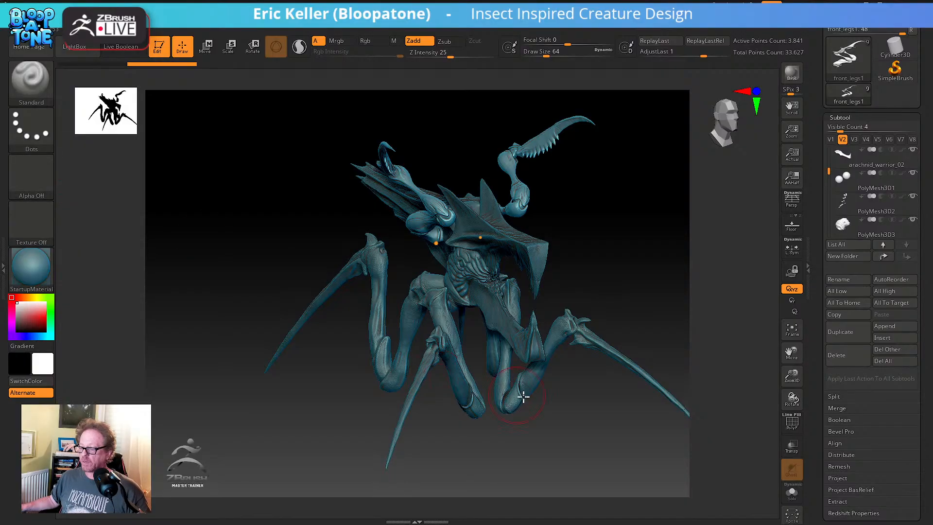
left_click_drag(574, 425, 527, 433)
mouse_move(477, 448)
left_mouse_down()
mouse_move(514, 442)
mouse_move(483, 453)
left_mouse_up()
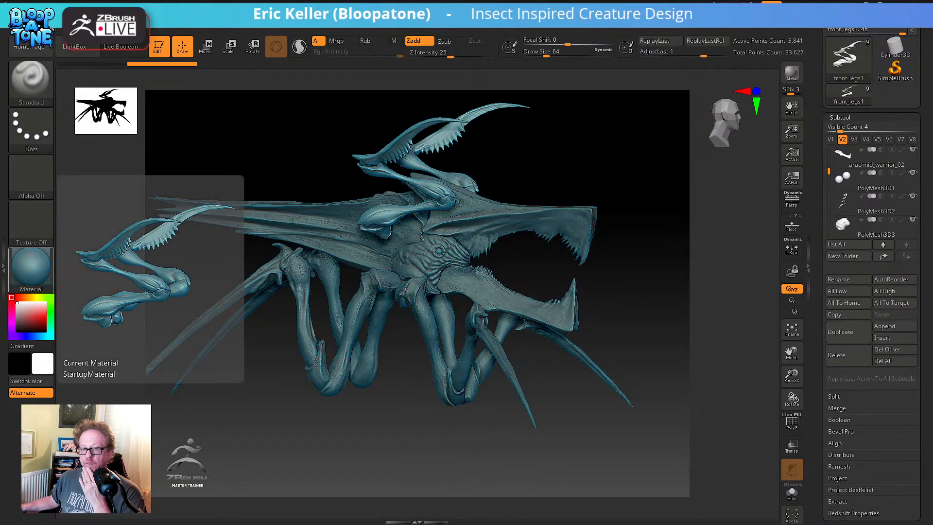
Bring up the reference board, frame the yellow Starship Troopers warrior bug artwork on it, and place it beside the model
right_click_drag(0, 234, 293, 241)
scroll(297, 239, "down", 4)
scroll(331, 269, "down", 1)
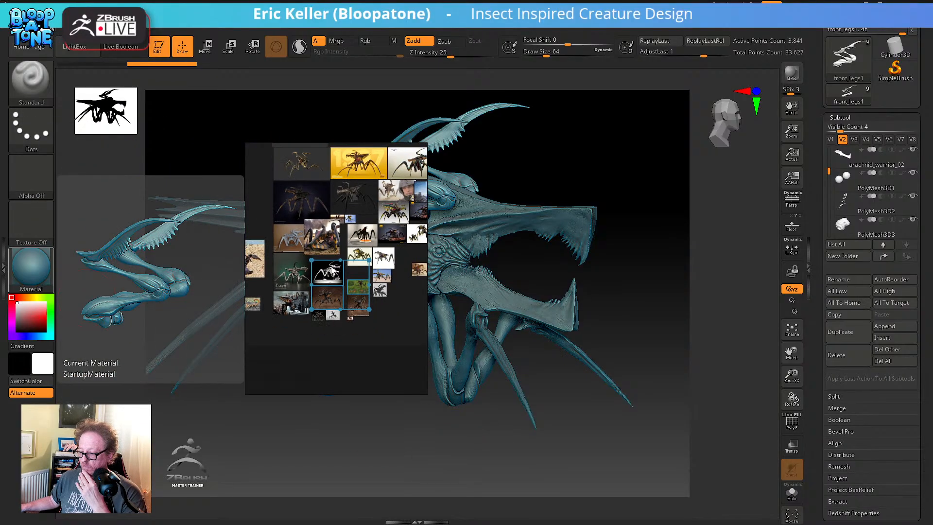
scroll(333, 268, "up", 1)
middle_click_drag(354, 170, 352, 273)
scroll(353, 273, "up", 1)
scroll(353, 277, "up", 6)
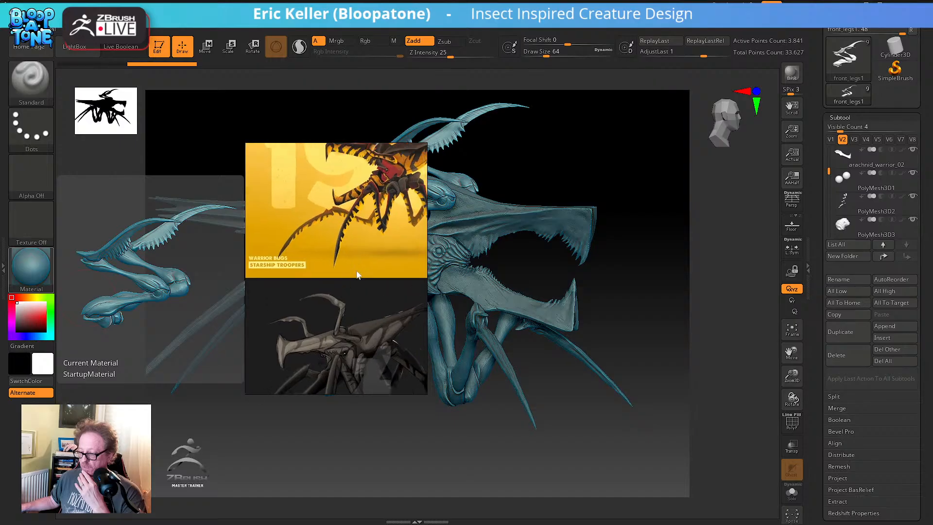
scroll(362, 311, "up", 1)
middle_click_drag(362, 311, 366, 353)
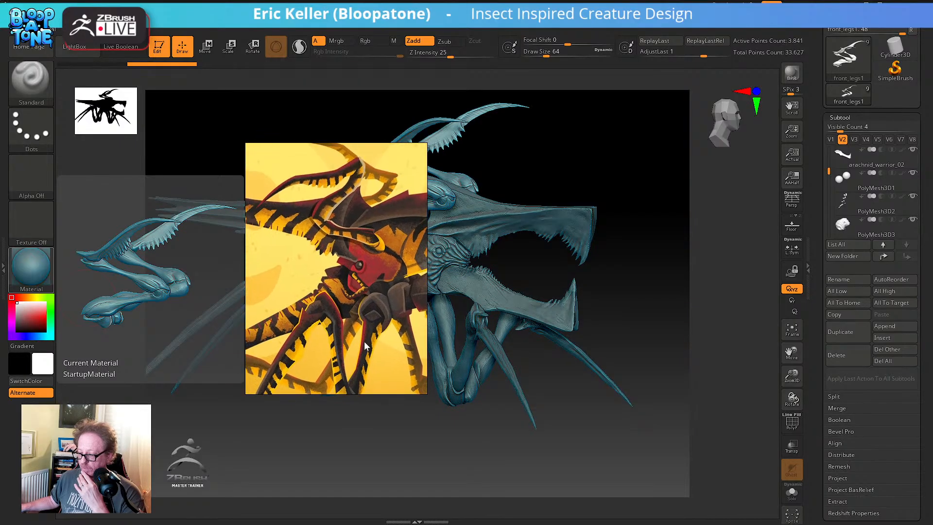
scroll(367, 353, "up", 1)
right_click_drag(367, 353, 126, 469)
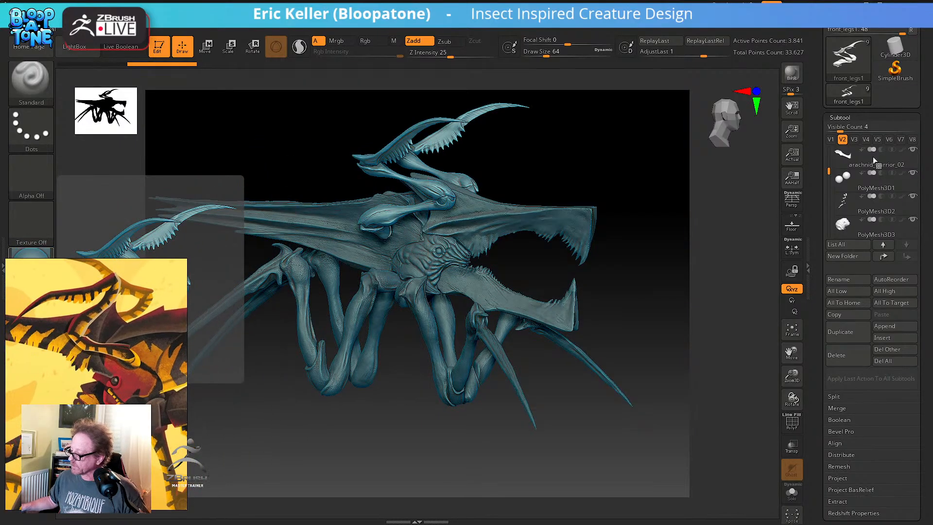
Show the polypaint on the creature's subtools and make the upper jaw subtool active
left_click_drag(680, 255, 650, 252)
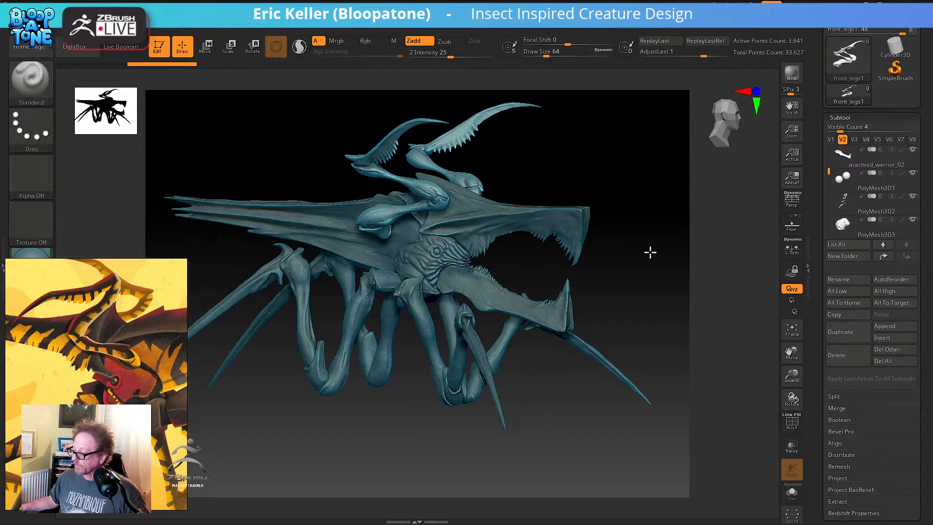
left_click(901, 151)
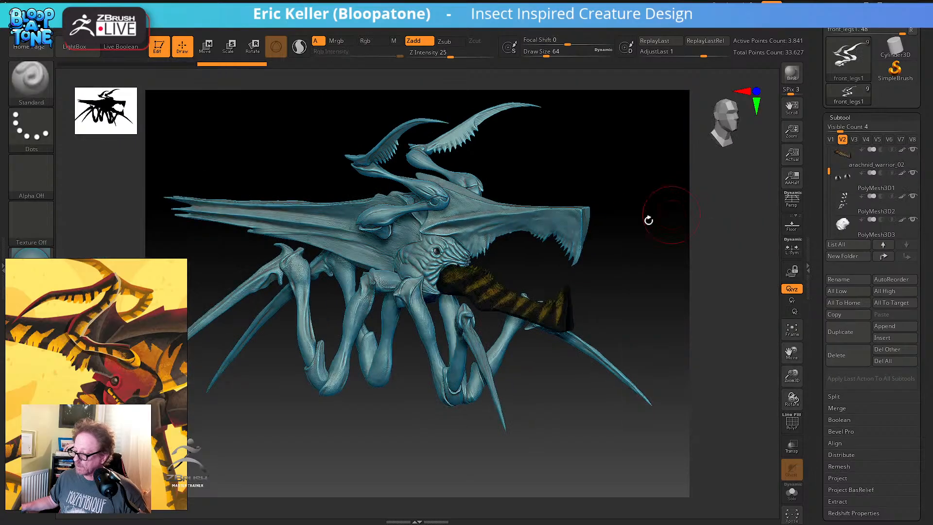
left_click(499, 298, "alt")
left_click_drag(659, 235, 590, 252, "alt")
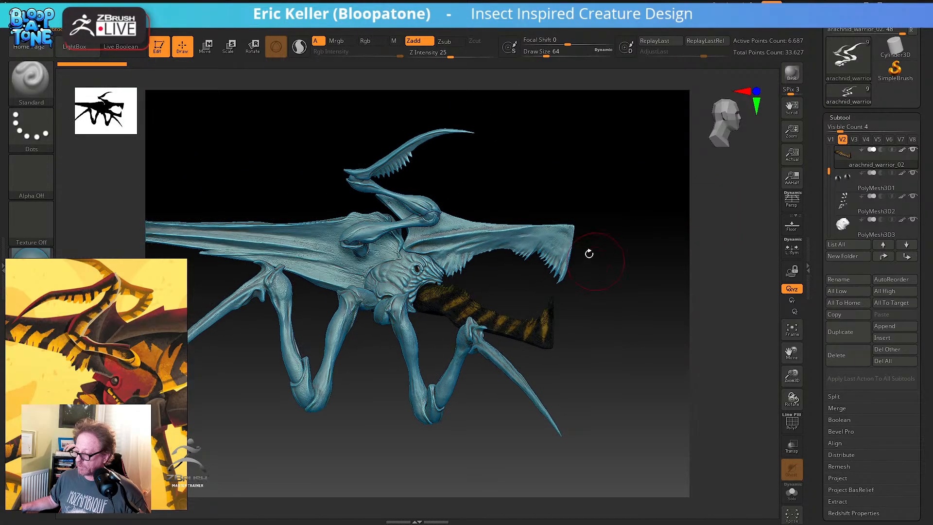
left_click(431, 226, "alt")
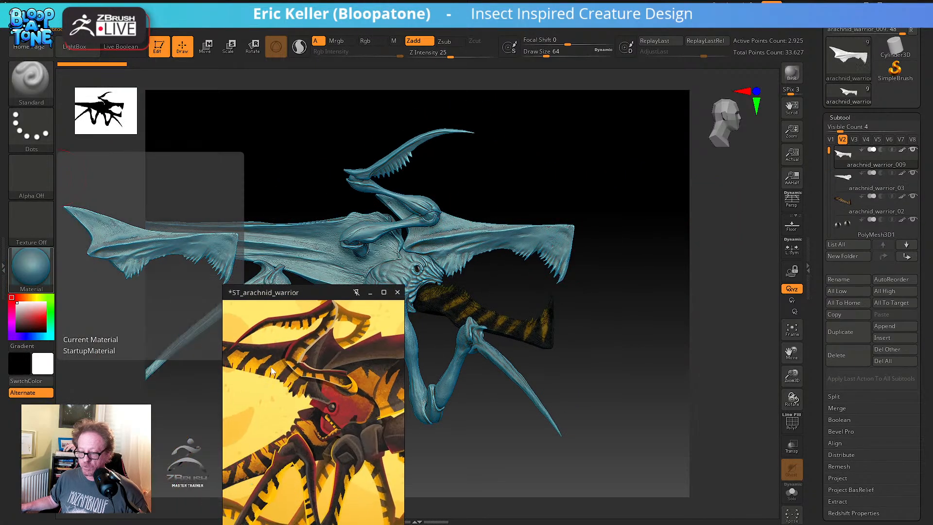
Apply the SkinShade4 material to the model and move the reference image clear of the creature
left_click(38, 267)
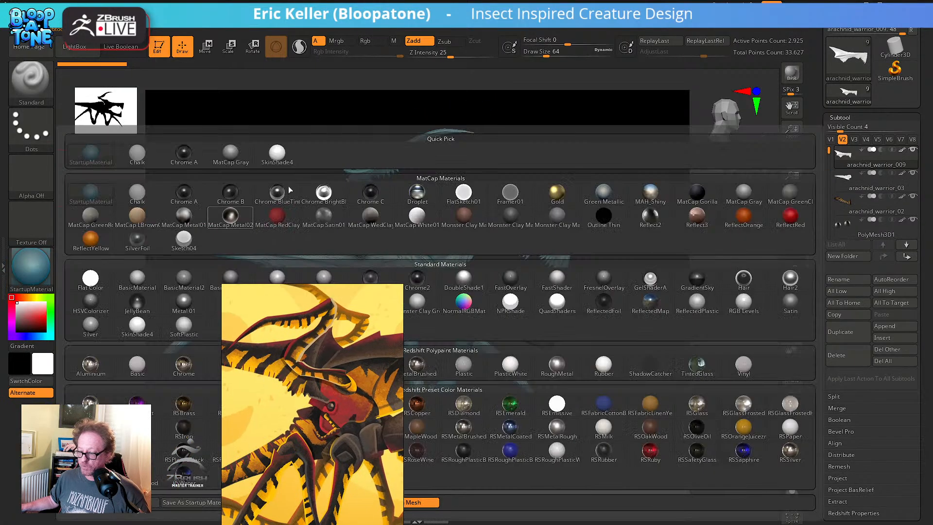
left_click(280, 149)
left_click_drag(232, 346, 57, 338)
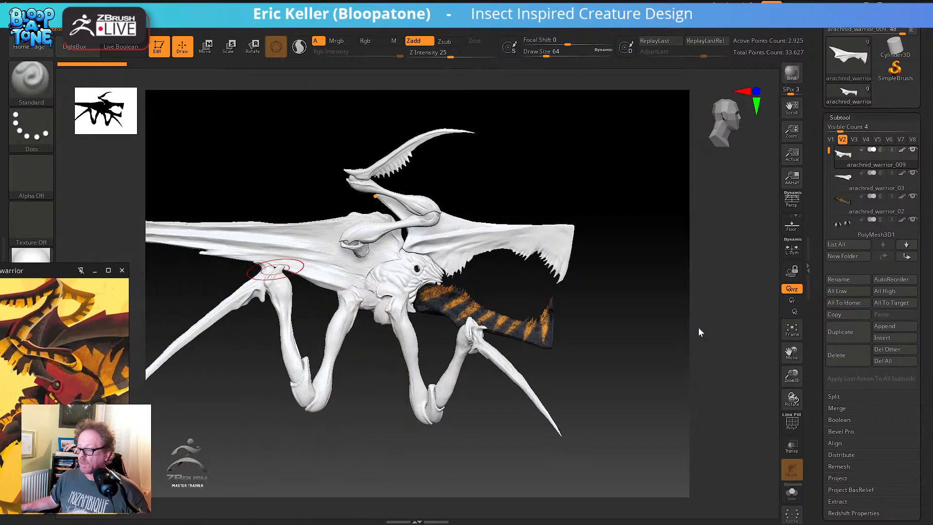
Try to sculpt near the tip of the upper jaw with the Standard brush
left_click_drag(598, 315, 766, 356)
left_click_drag(634, 321, 686, 319, "alt")
left_click(569, 209)
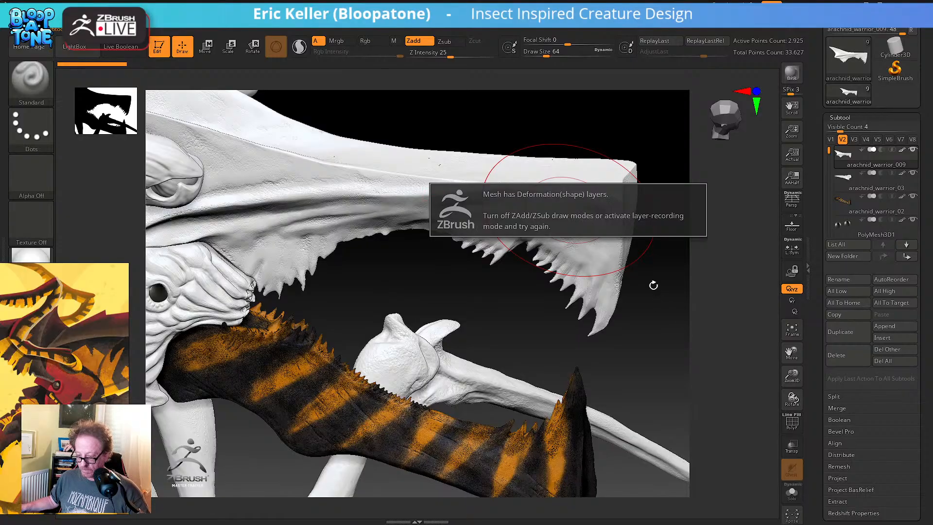
left_click(511, 182)
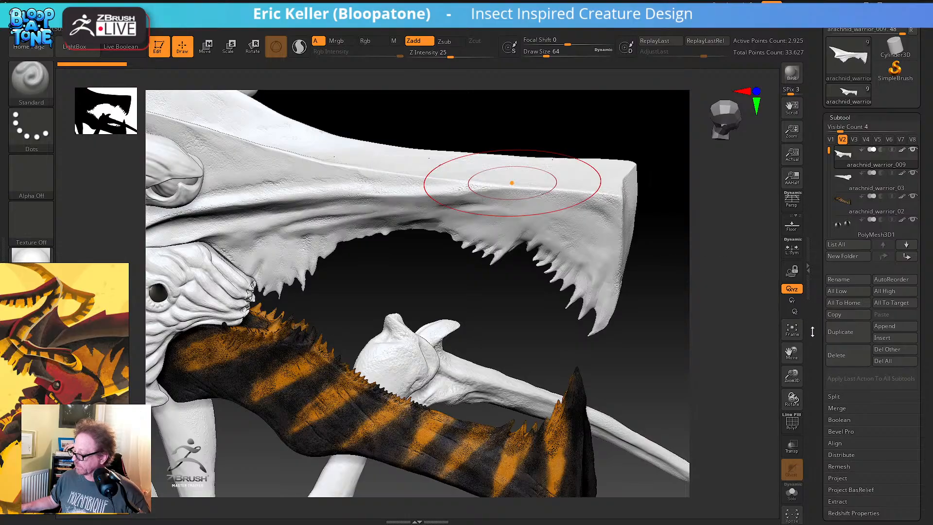
Open the upper jaw's layers and set the Noise layer's intensity to about -0.95
scroll(811, 301, "down", 5)
left_click_drag(821, 422, 821, 411)
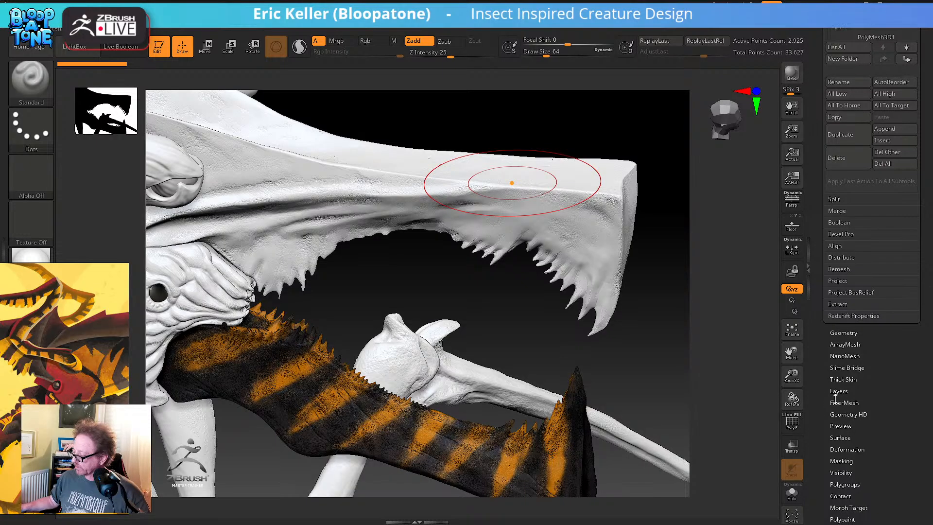
left_click(839, 393)
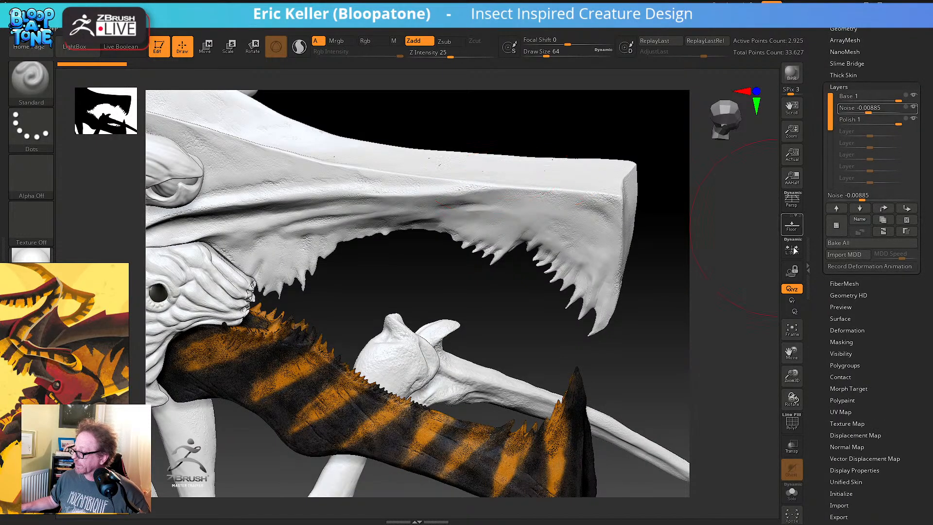
mouse_move(879, 110)
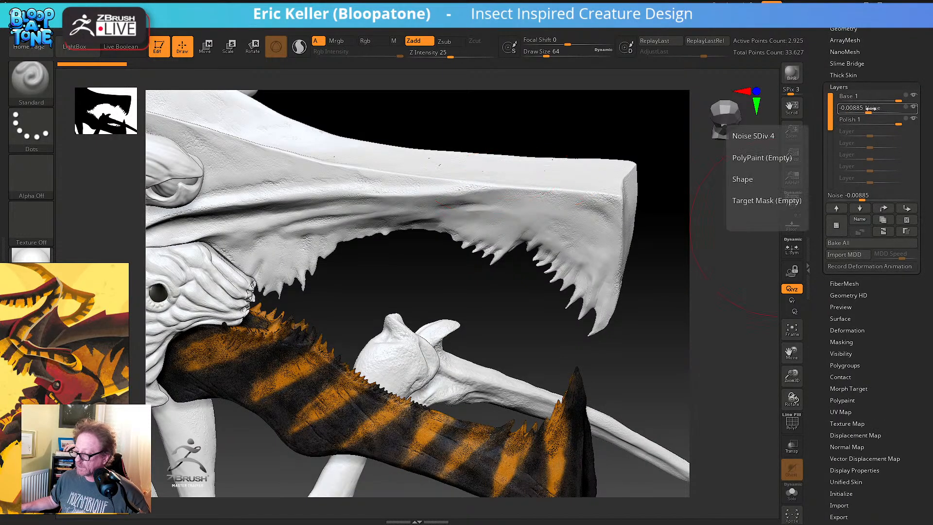
mouse_move(868, 109)
left_mouse_down()
mouse_move(904, 106)
mouse_move(875, 104)
left_mouse_up()
left_click_drag(845, 105, 920, 111)
left_click_drag(853, 110, 825, 113)
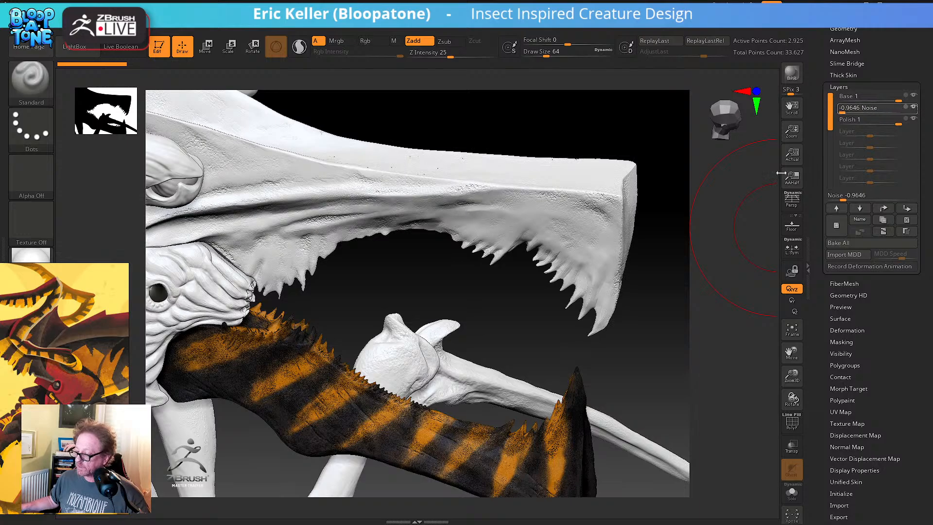
left_click_drag(683, 269, 774, 202)
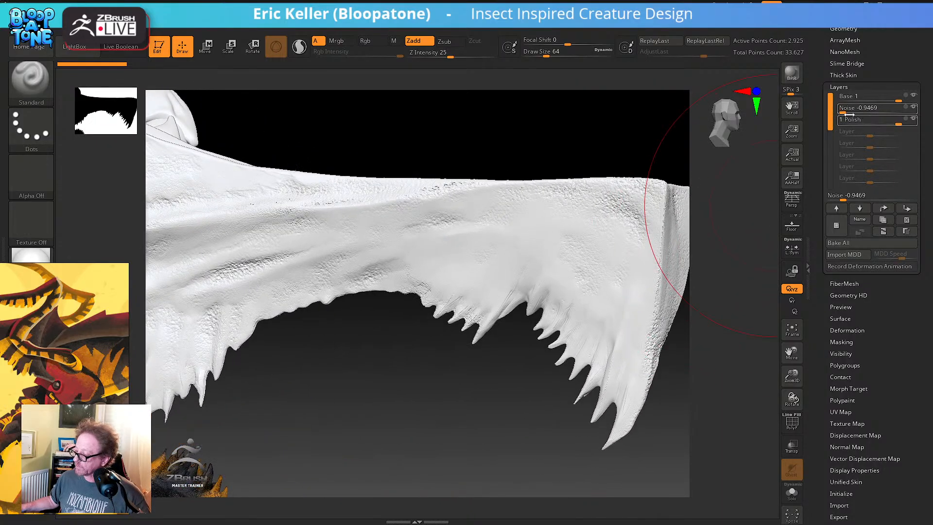
Select the Polish layer, reduce the draw size to about 23, and bake all layers of the upper jaw
mouse_move(899, 123)
left_mouse_down()
mouse_move(836, 124)
mouse_move(910, 133)
left_mouse_up()
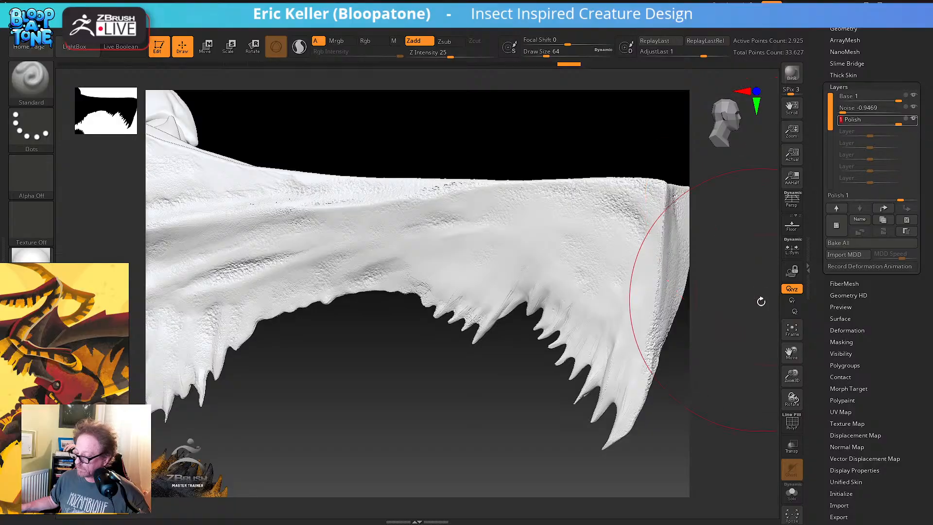
mouse_move(760, 298)
left_mouse_down()
mouse_move(748, 269)
mouse_move(747, 309)
left_mouse_up()
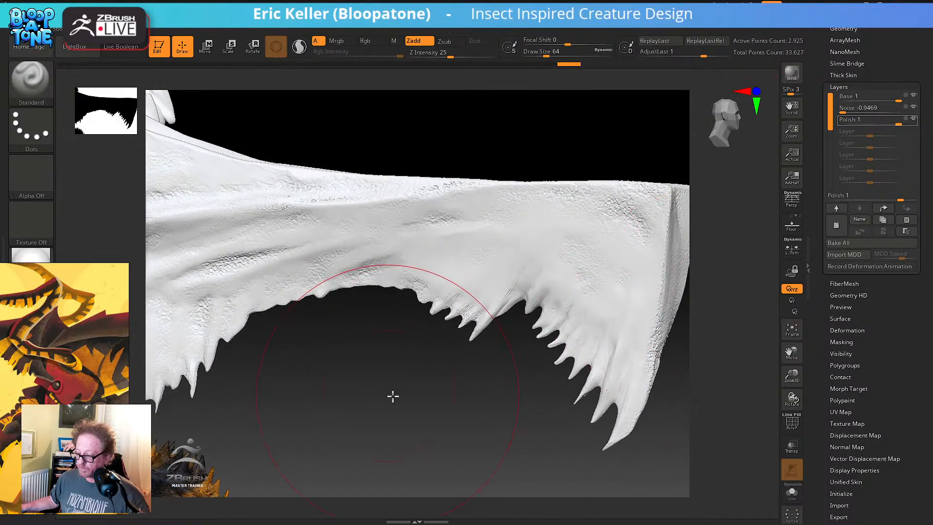
mouse_move(392, 396)
left_mouse_down("alt")
mouse_move(461, 392)
mouse_move(452, 392)
mouse_move(485, 408)
left_mouse_up("alt")
key("s")
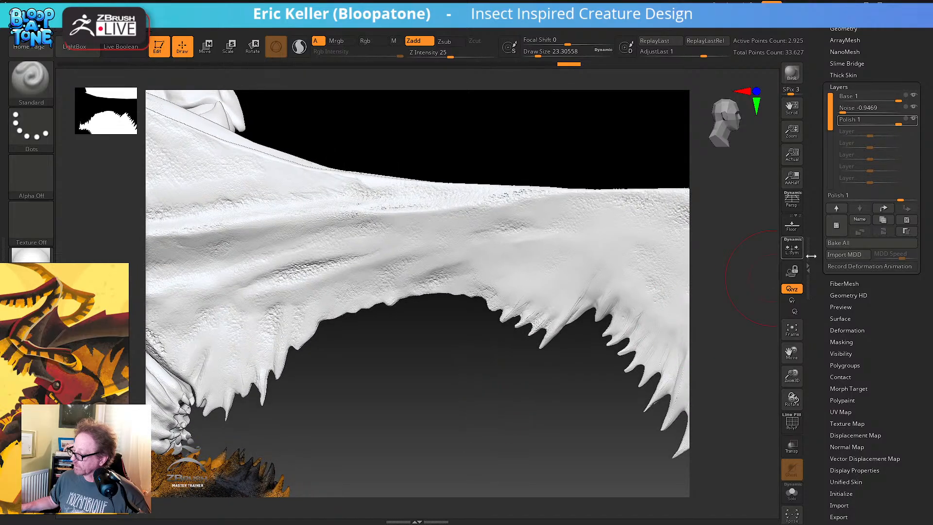
left_click(839, 243)
mouse_move(426, 360)
left_mouse_down()
mouse_move(435, 406)
mouse_move(431, 392)
left_mouse_up()
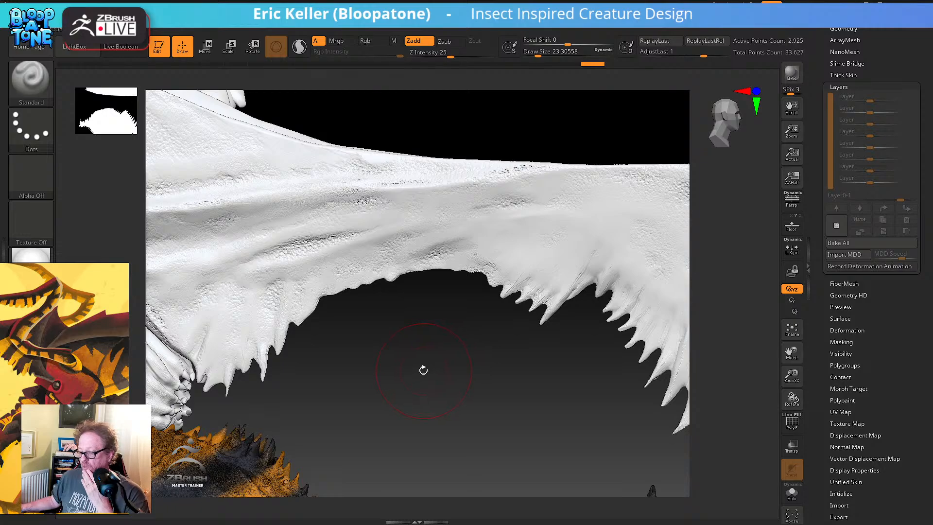
mouse_move(424, 370)
left_mouse_down()
mouse_move(421, 386)
mouse_move(412, 379)
left_mouse_up()
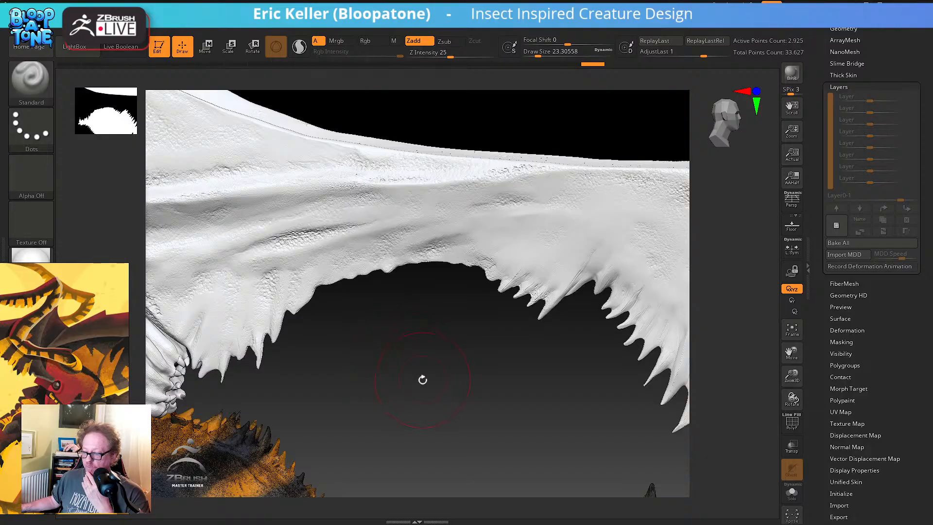
mouse_move(422, 380)
left_mouse_down()
mouse_move(415, 400)
mouse_move(421, 381)
mouse_move(440, 379)
left_mouse_up()
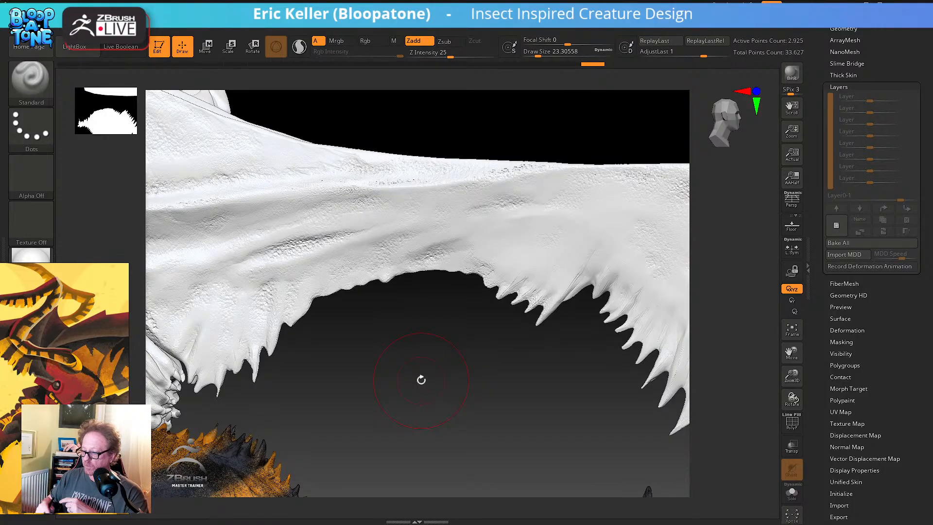
left_click_drag(433, 404, 452, 332)
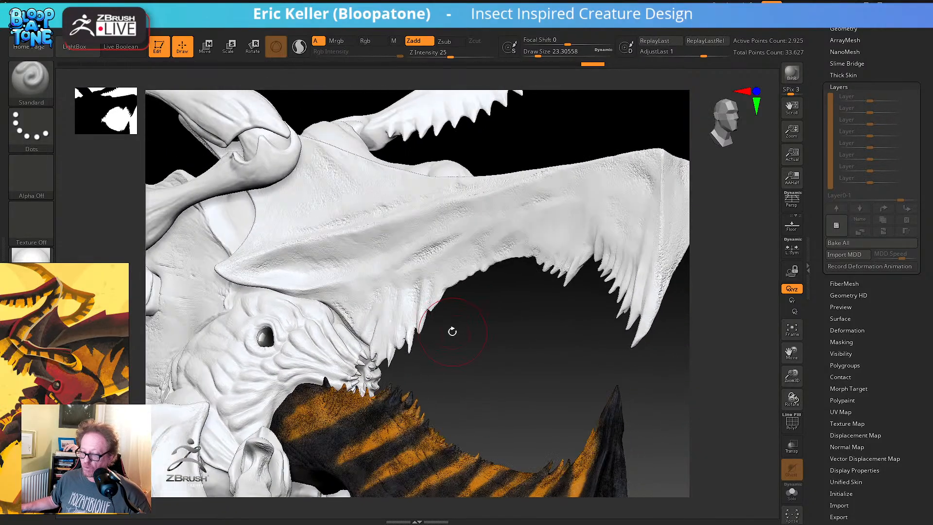
Load the PolyMesh3D star, change it into a PolyCube primitive, and turn on the polyframe display
scroll(829, 214, "up", 5)
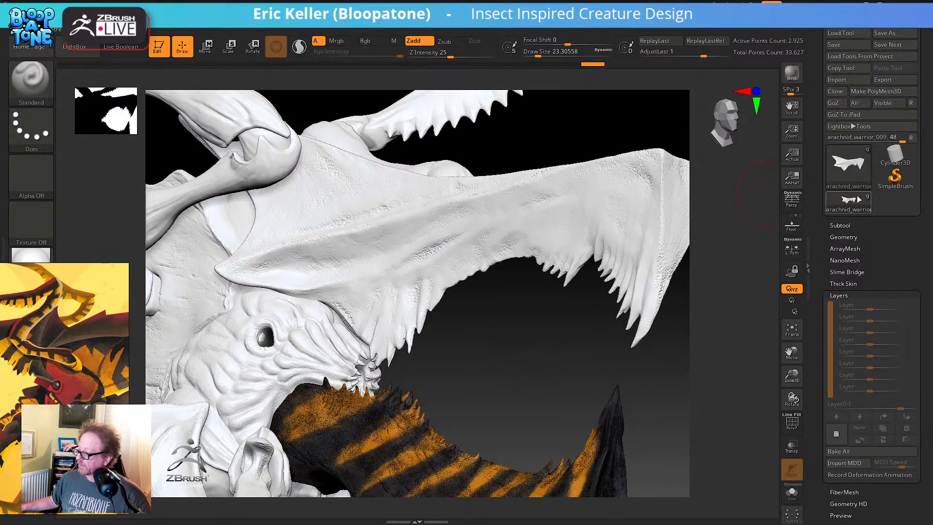
left_click(848, 163)
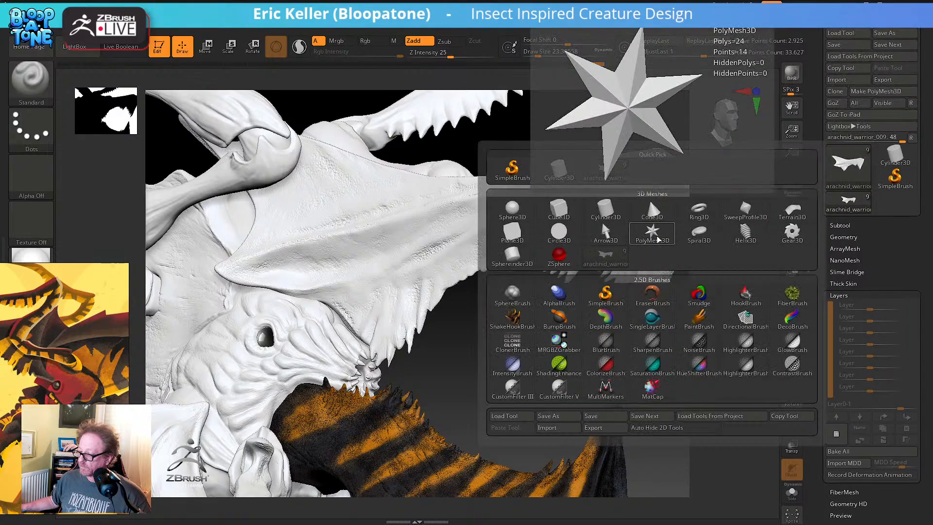
left_click(661, 241)
left_click_drag(615, 181, 489, 271, "alt")
key("w")
left_click(327, 234)
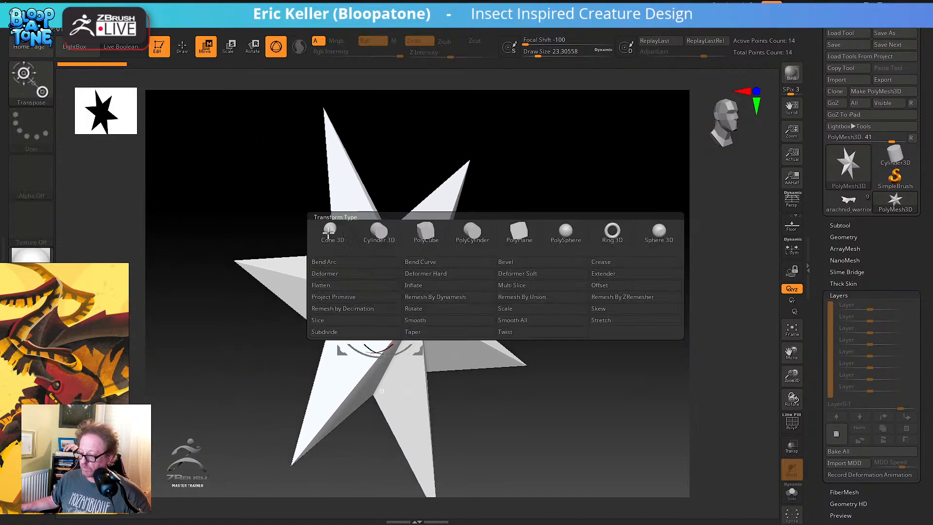
left_click(430, 235)
left_click(792, 421)
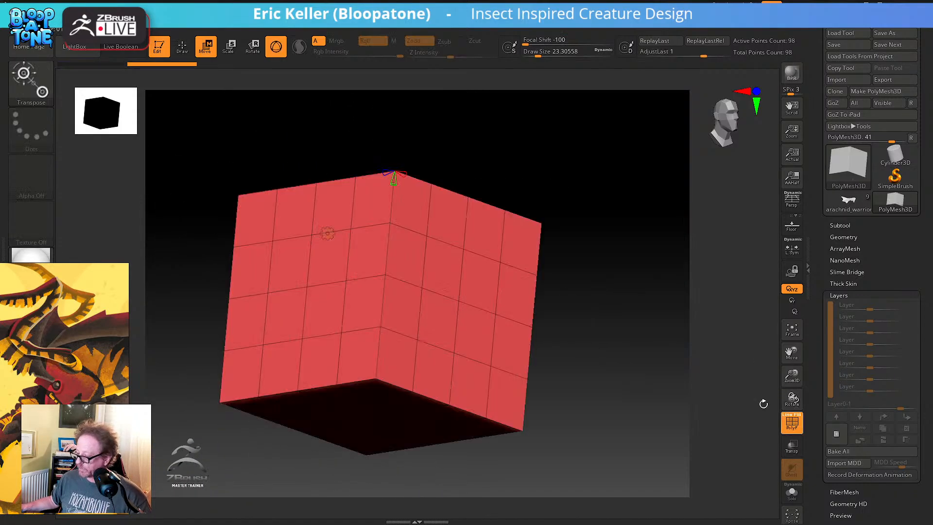
Switch to Draw mode and select the ZModeler brush for modelling on the cube
left_click_drag(662, 326, 584, 306)
key("q")
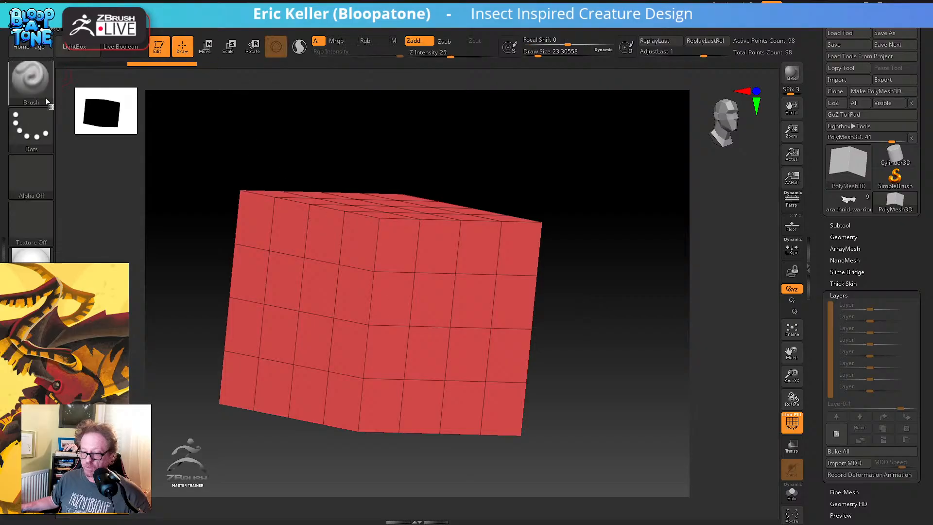
left_click(38, 87)
key("z")
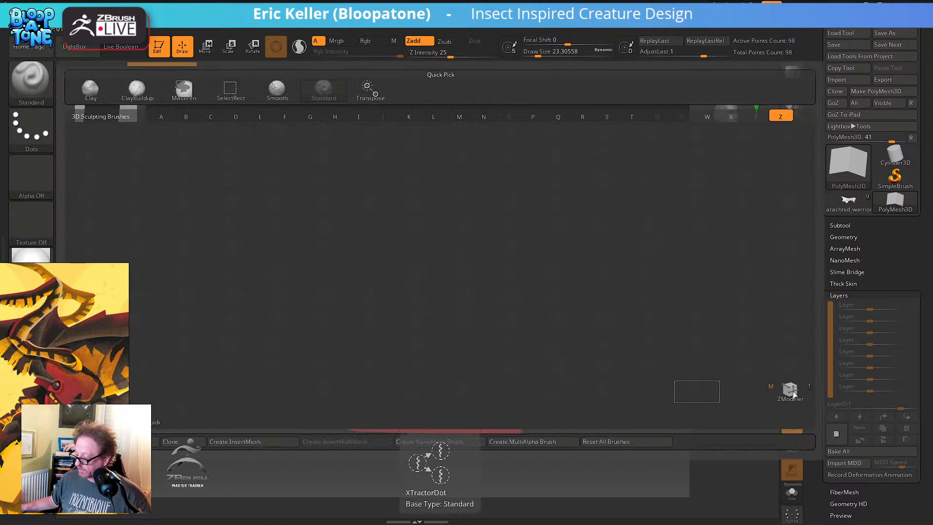
left_click(794, 392)
Extrude several single polygons outward from one side of the cube with ZModeler
left_click_drag(608, 358, 504, 369)
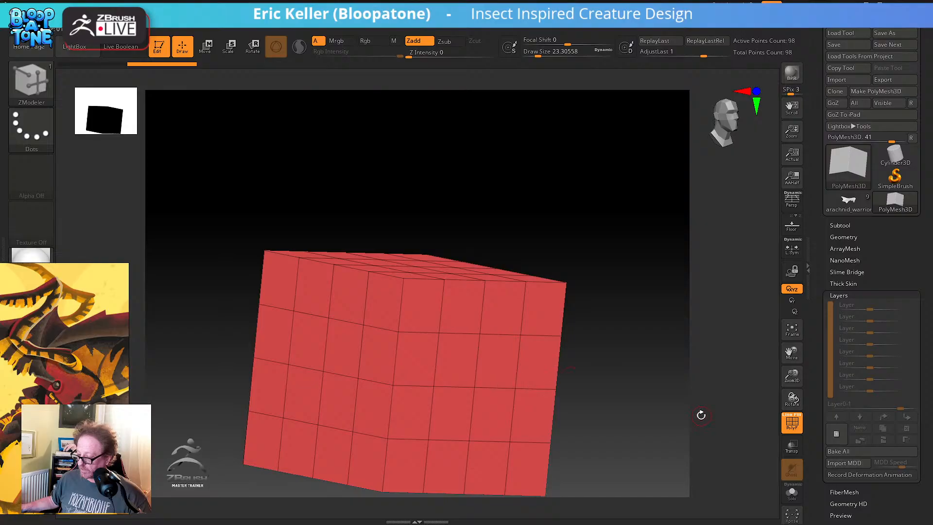
mouse_move(700, 415)
left_mouse_down()
mouse_move(612, 313)
mouse_move(611, 360)
mouse_move(577, 352)
mouse_move(575, 340)
left_mouse_up()
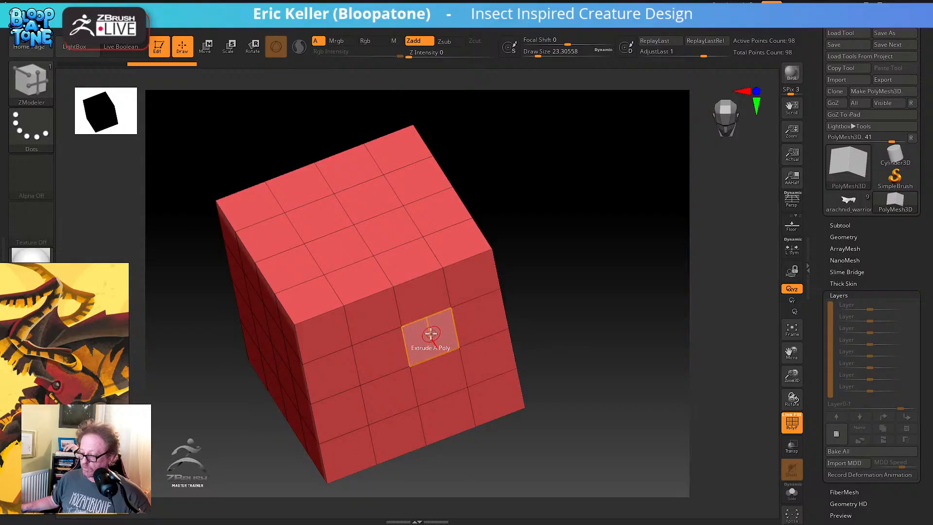
left_click_drag(554, 329, 593, 308)
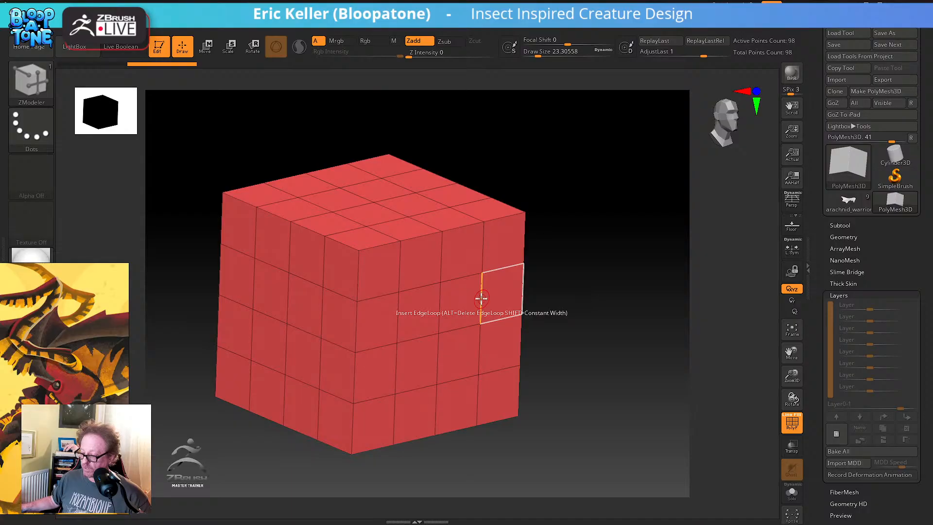
left_click_drag(466, 294, 567, 327)
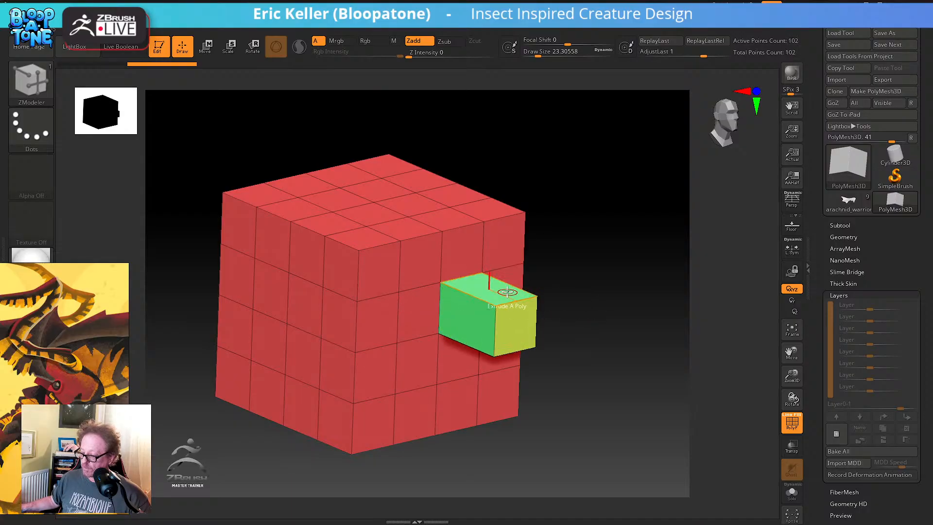
left_click_drag(506, 322, 369, 297)
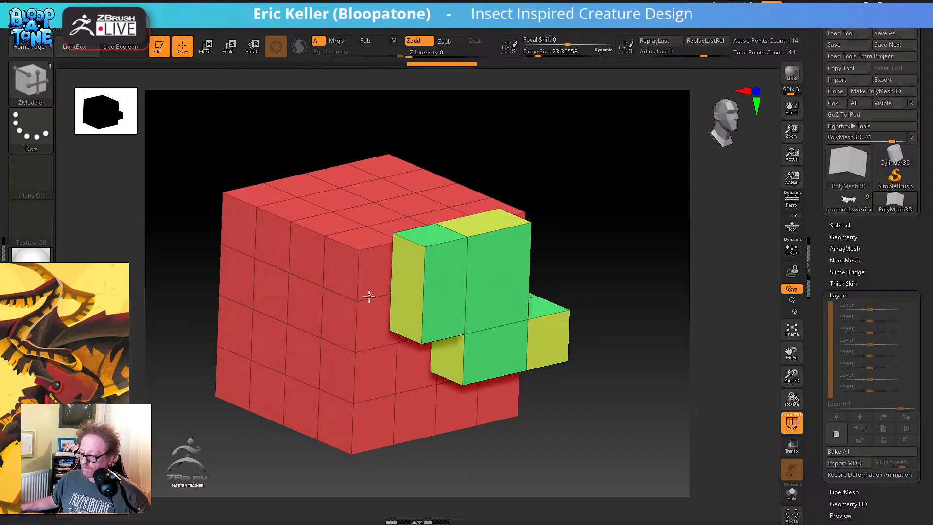
left_click_drag(621, 231, 502, 291)
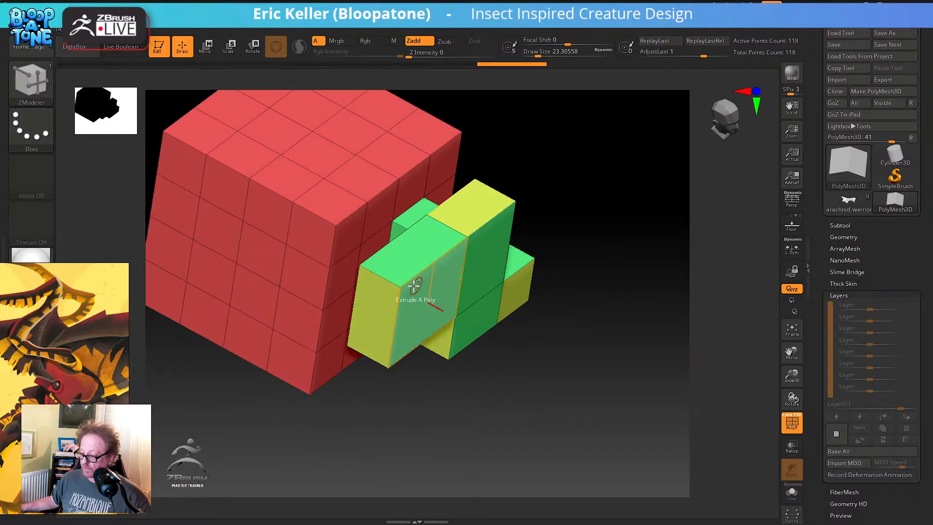
Change the ZModeler polygon action from Extrude to Inset, targeting A Single Poly
key("space")
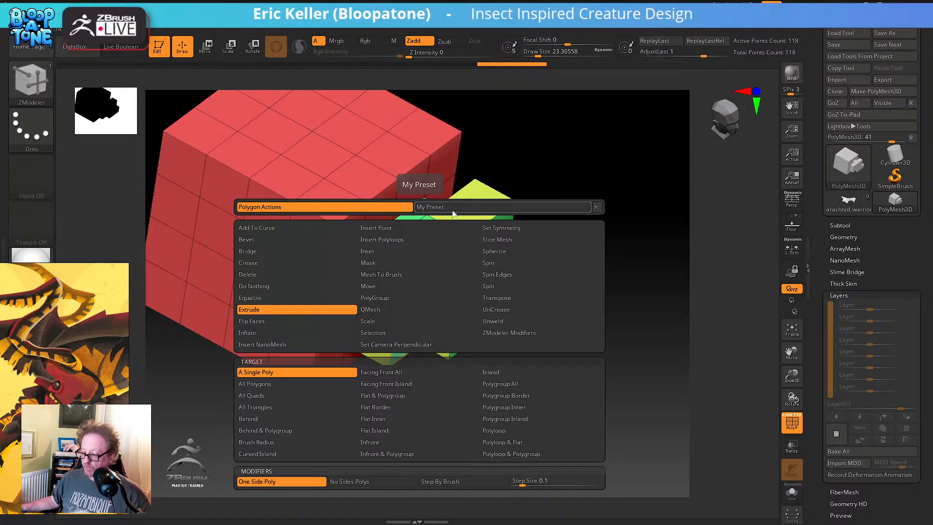
left_click(396, 250)
left_click(437, 262)
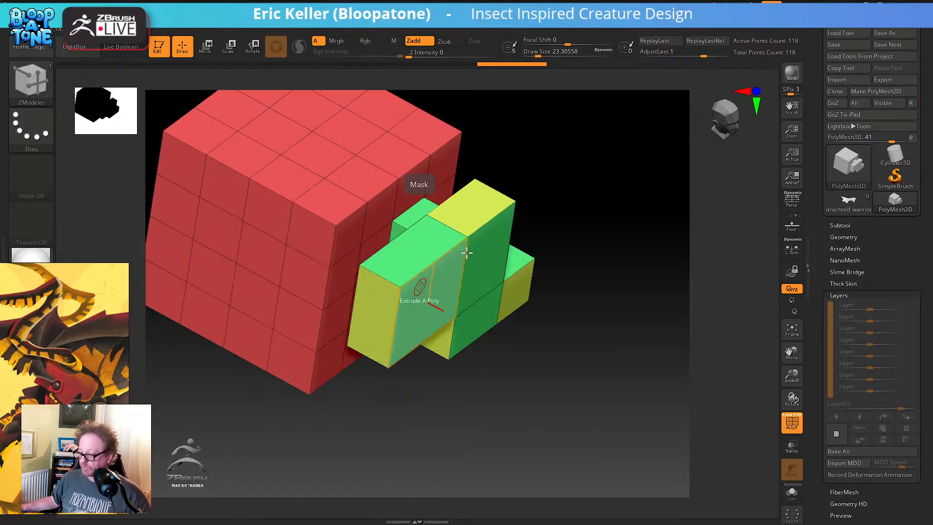
left_click_drag(558, 169, 598, 146)
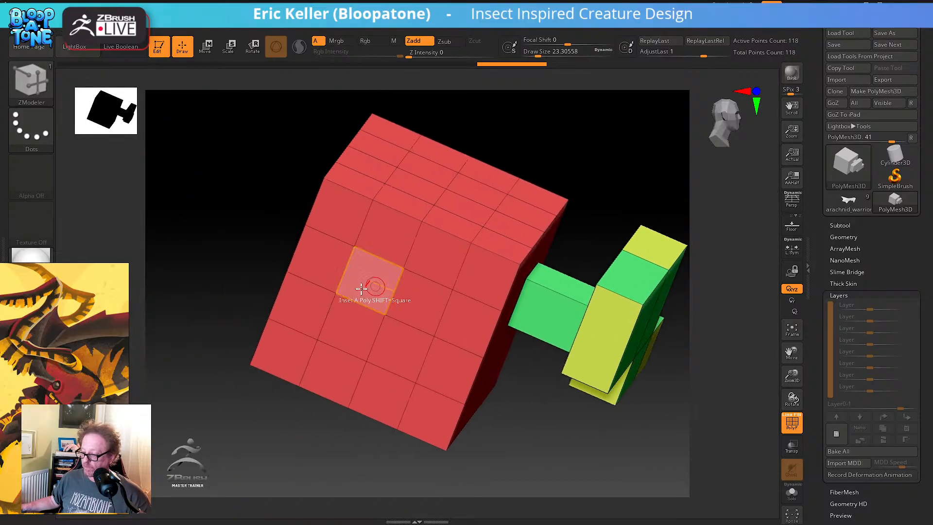
Set the Inset target to Flat Border, try it on the cube's large front face, and undo the inset
key("space")
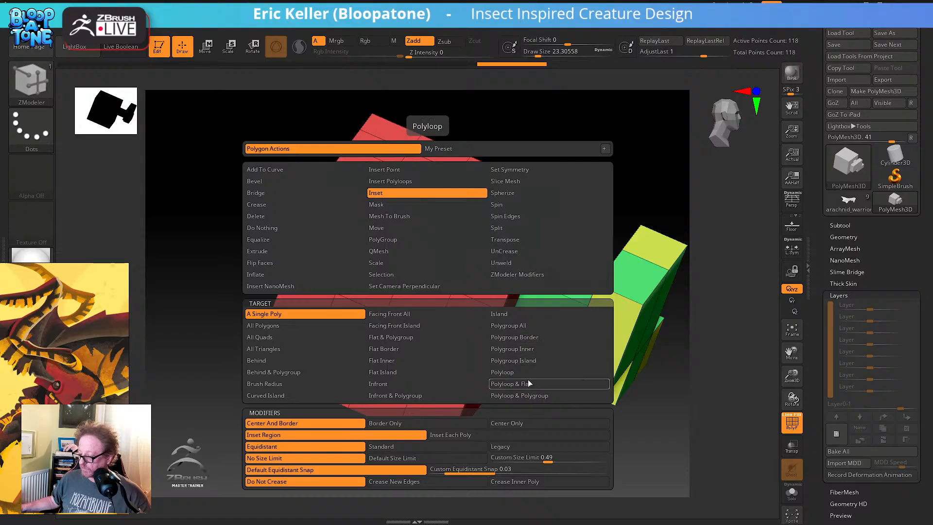
left_click(416, 350)
left_click_drag(427, 250, 413, 258)
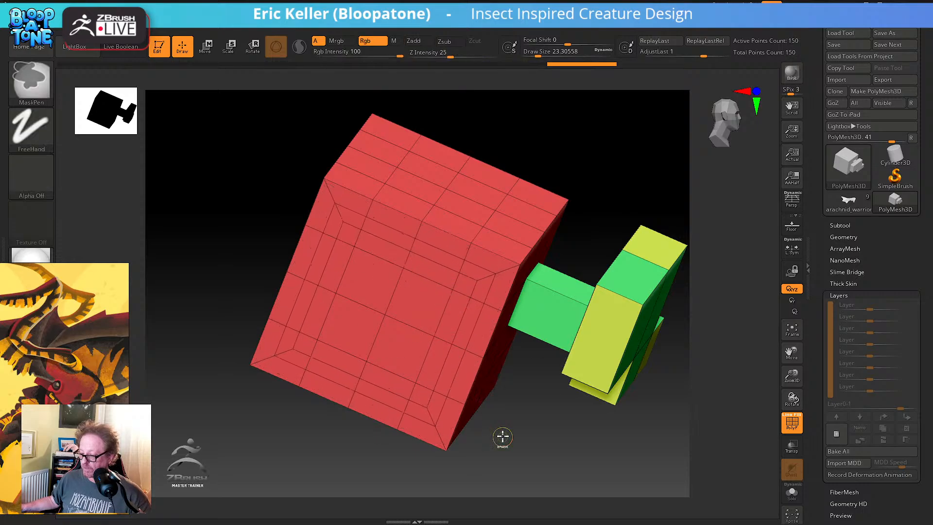
key("ctrl+z")
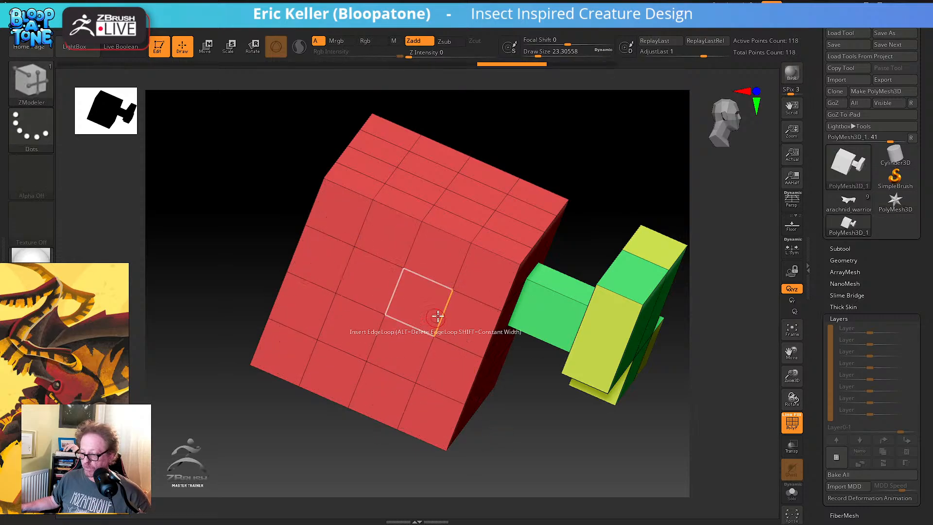
Save the Inset action with the Flat Border target as a new polygon preset named Inset Border, and switch between polygon actions and presets
key("space")
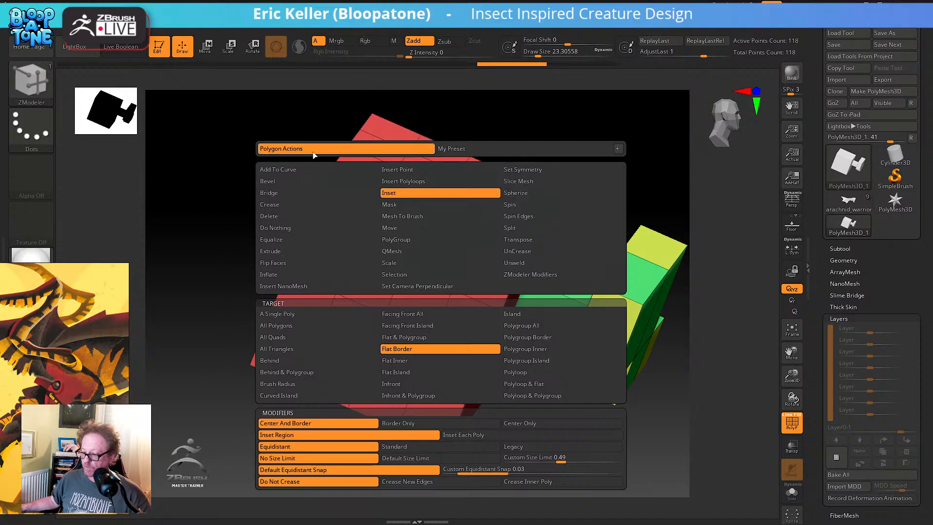
left_click(471, 149)
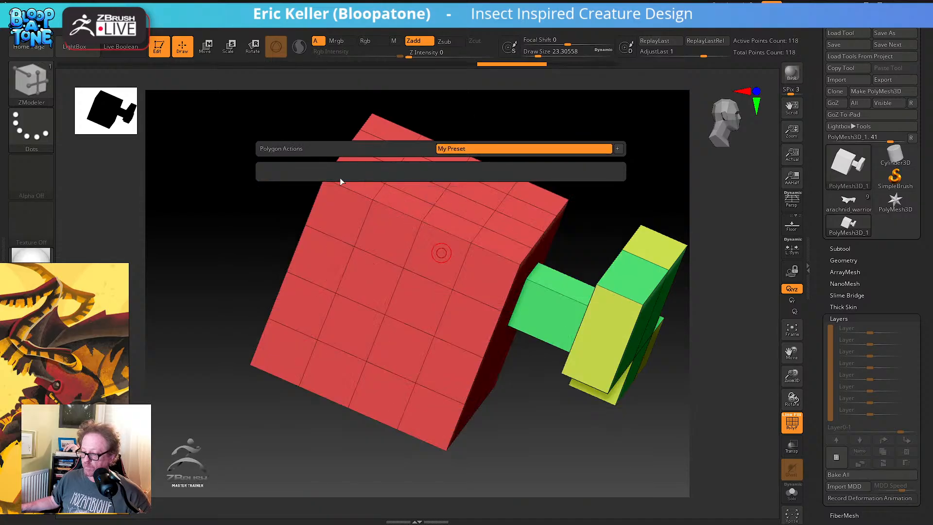
key("space")
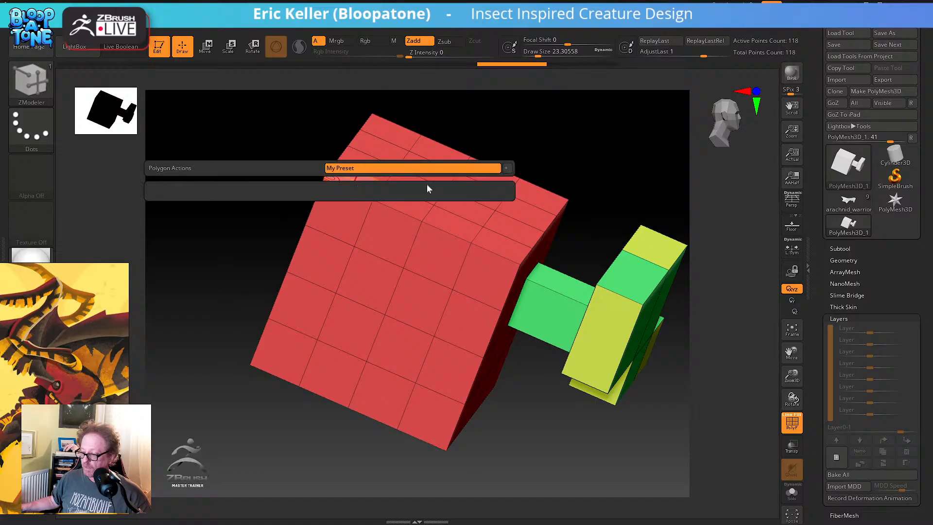
left_click(507, 169)
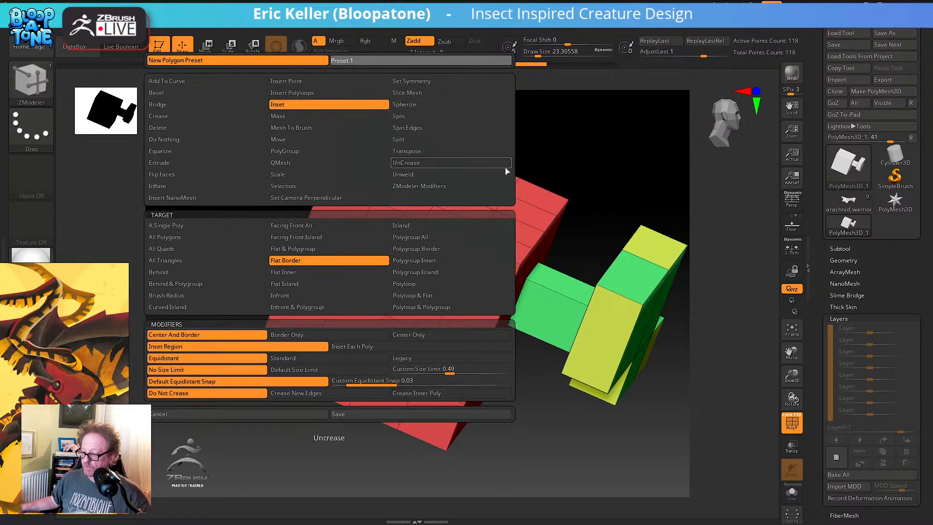
left_click(368, 62)
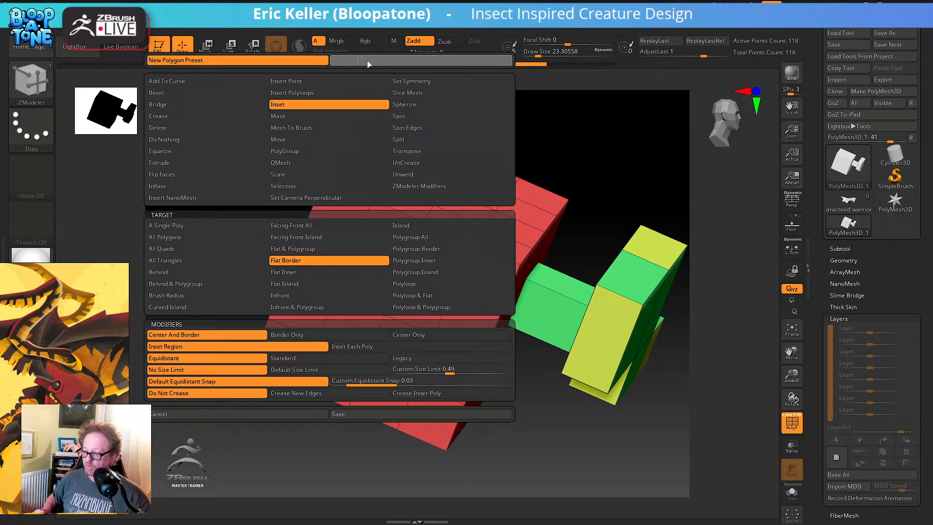
type("Inset")
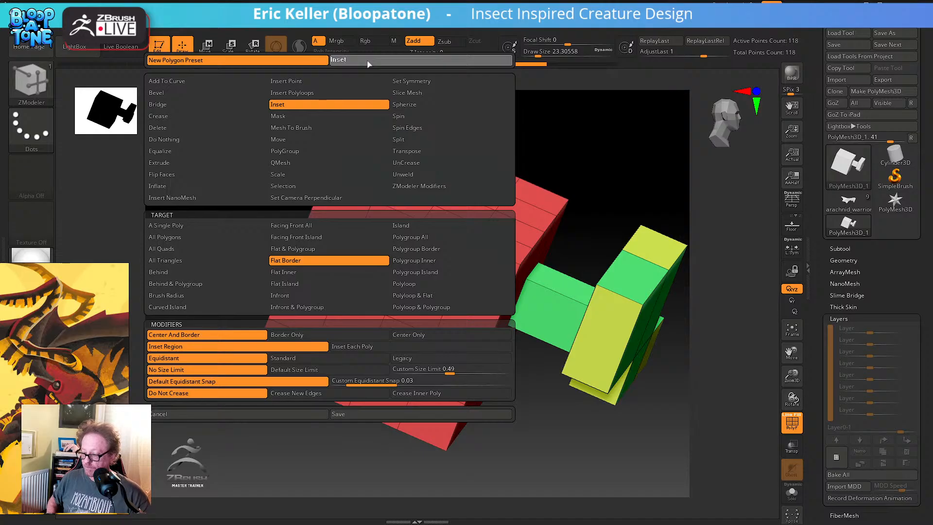
type(" B")
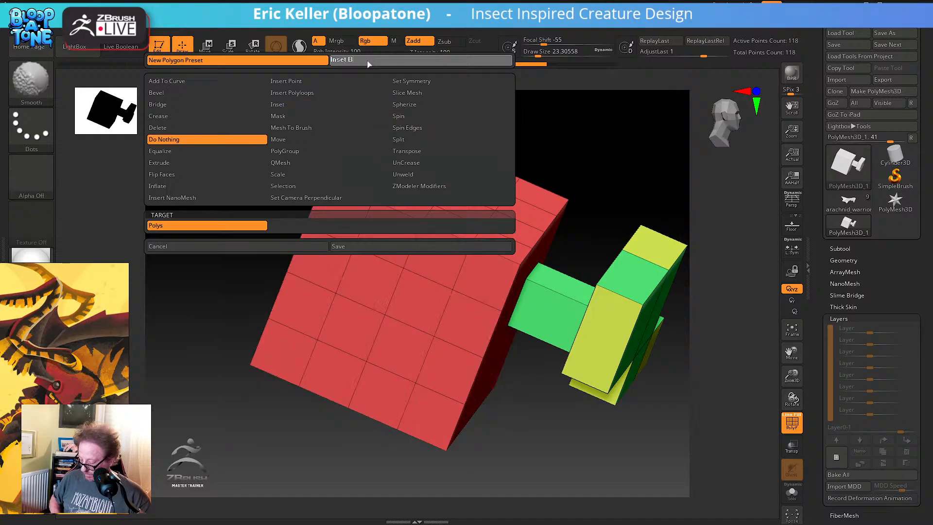
type("order")
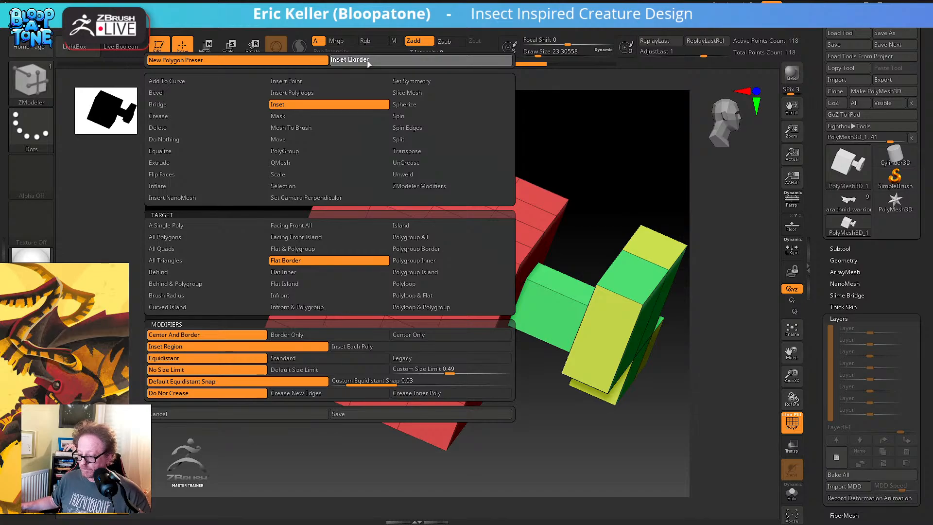
left_click(347, 415)
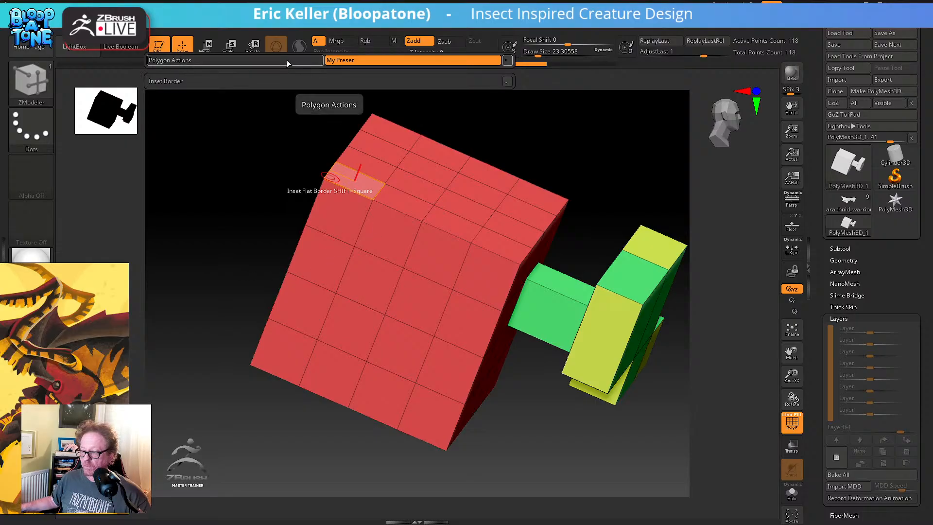
left_click(287, 62)
left_click(371, 63)
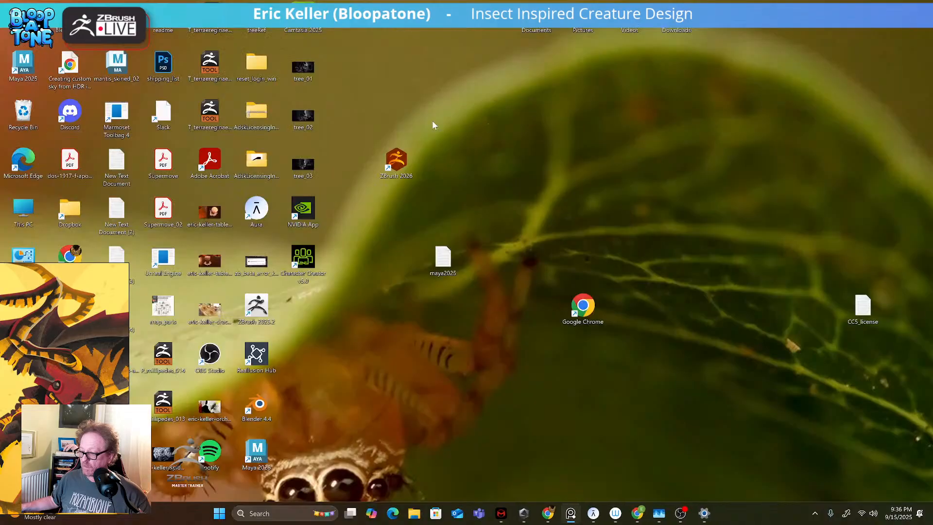
Relaunch ZBrush 2026 from the desktop, then dismiss the home page, the session note and LightBox
double_click(396, 163)
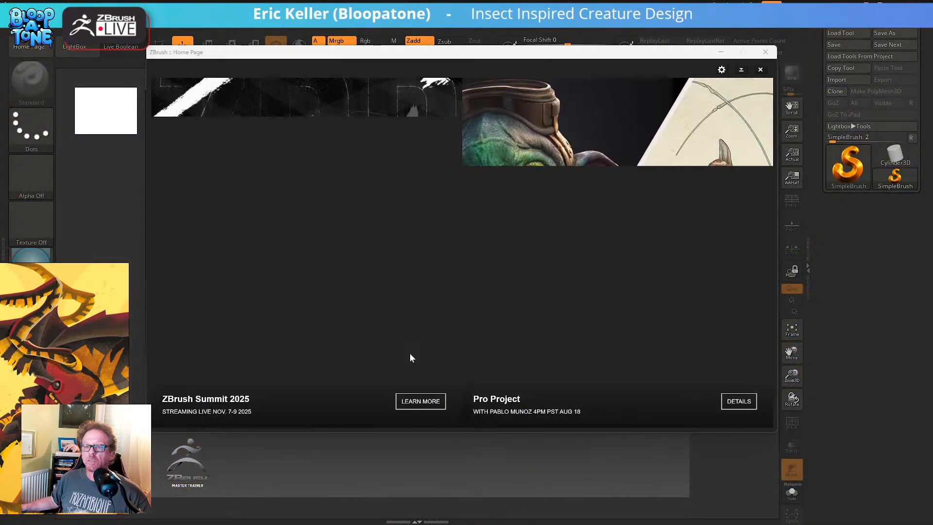
left_click(766, 52)
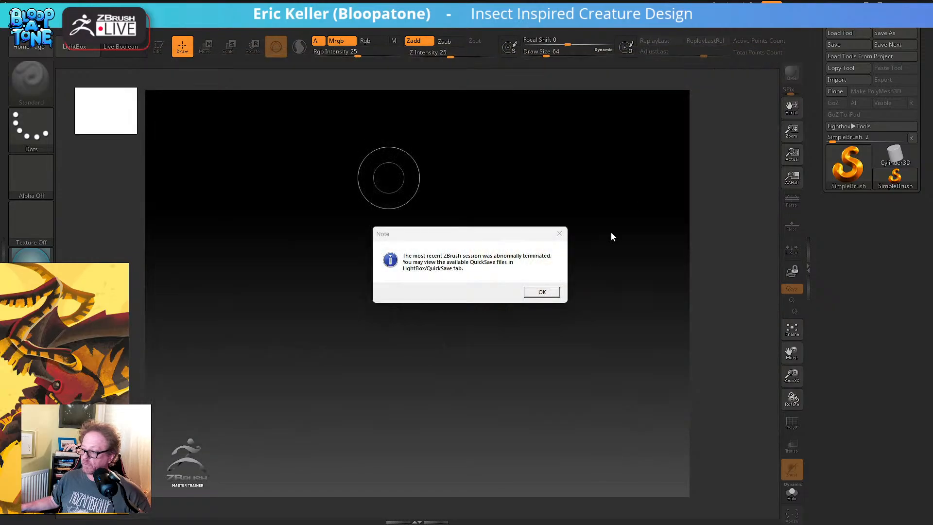
left_click(542, 291)
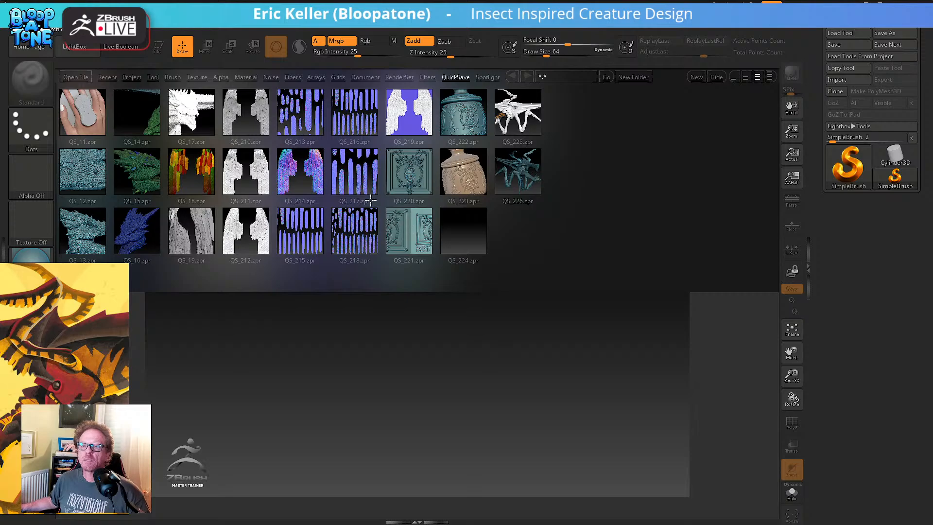
left_click(93, 53)
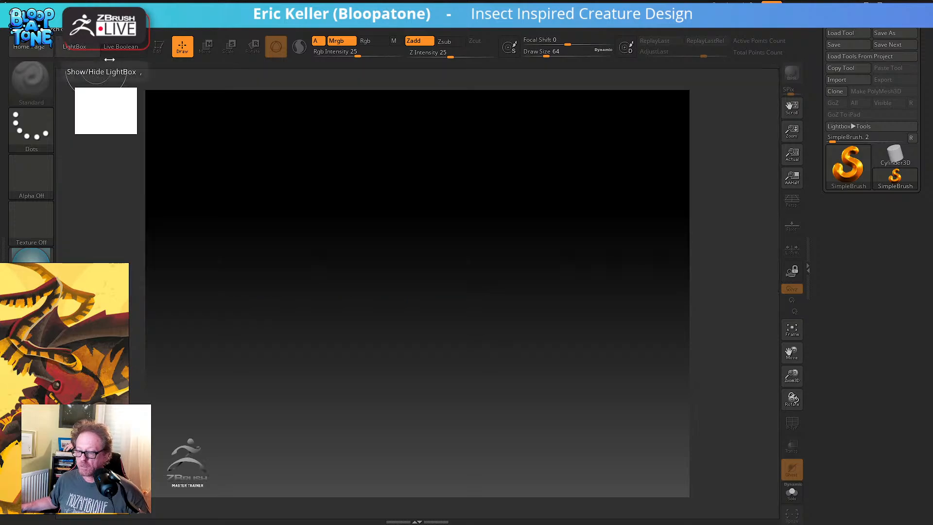
Load the arachnid_warrior_009 tool from the Projects > liveStream_2025 folder on the Schizomida (E:) drive
left_click(841, 33)
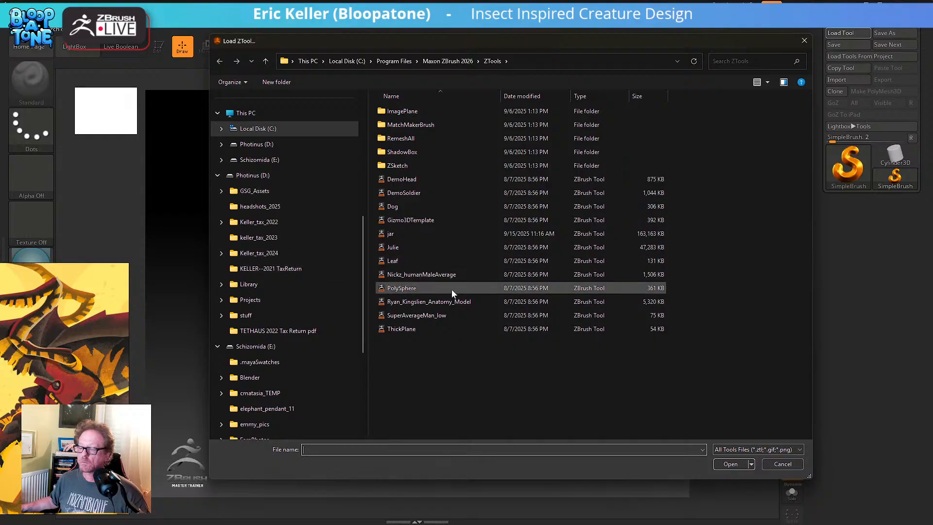
scroll(266, 363, "down", 2)
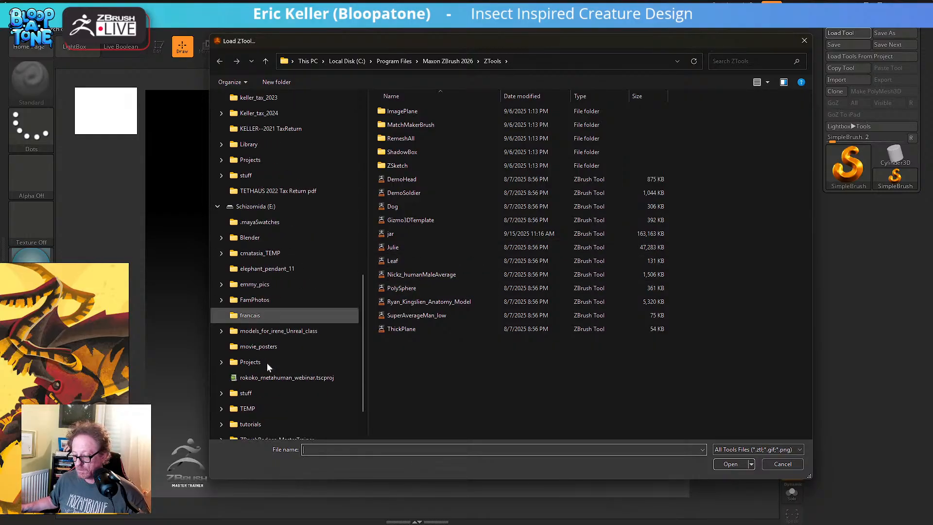
scroll(277, 298, "up", 1)
scroll(277, 307, "down", 1)
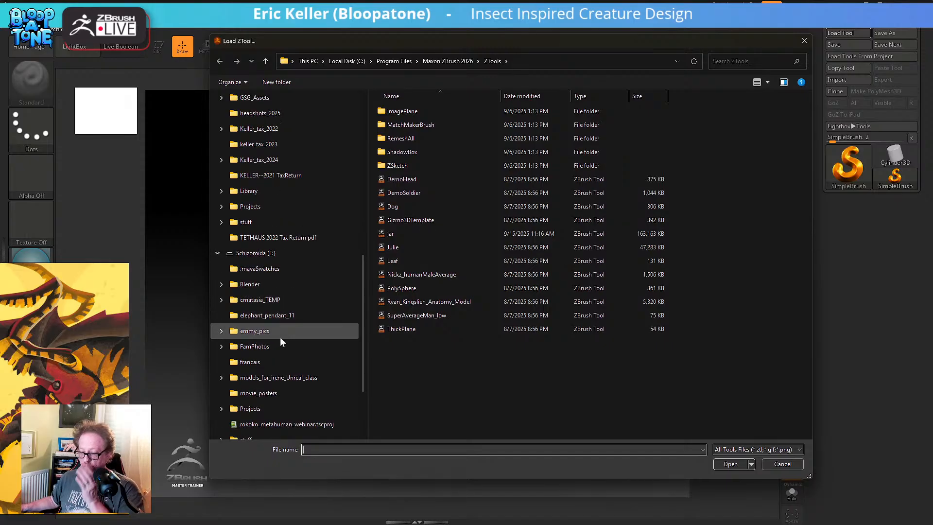
scroll(315, 328, "down", 1)
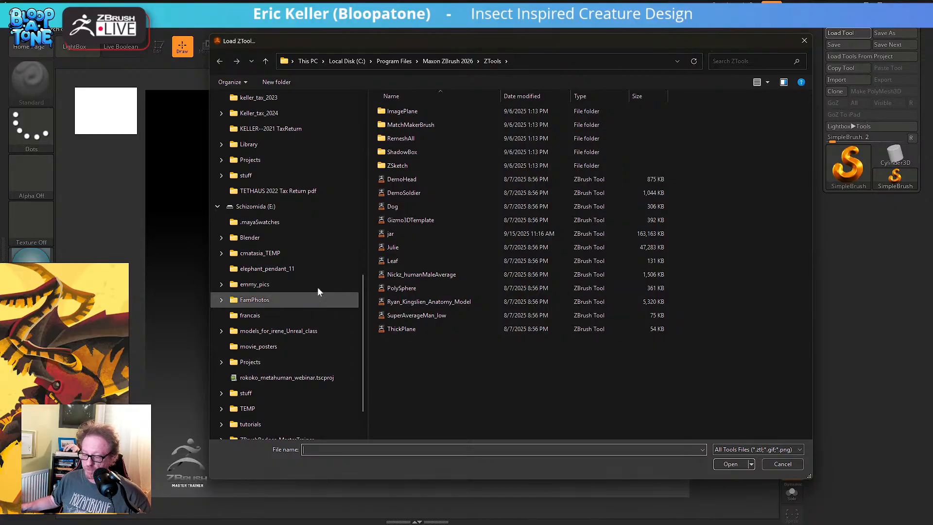
left_click(284, 207)
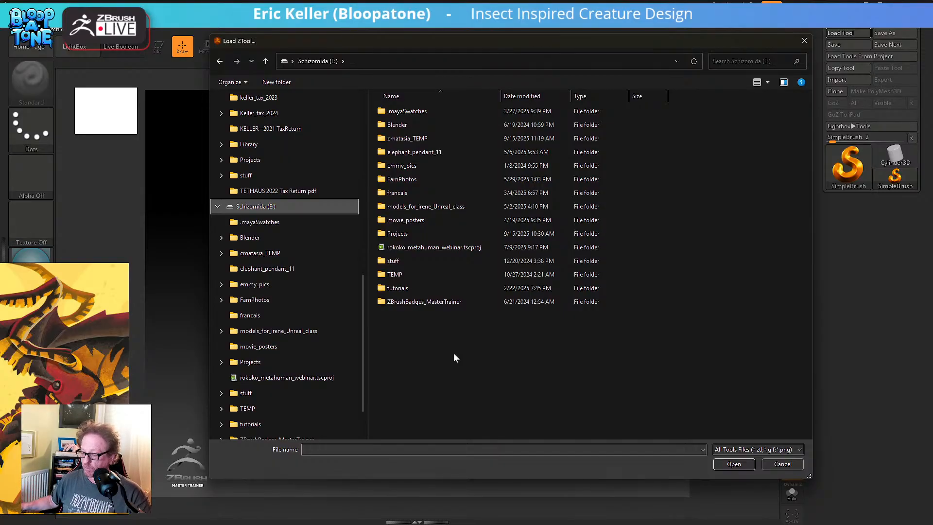
double_click(401, 233)
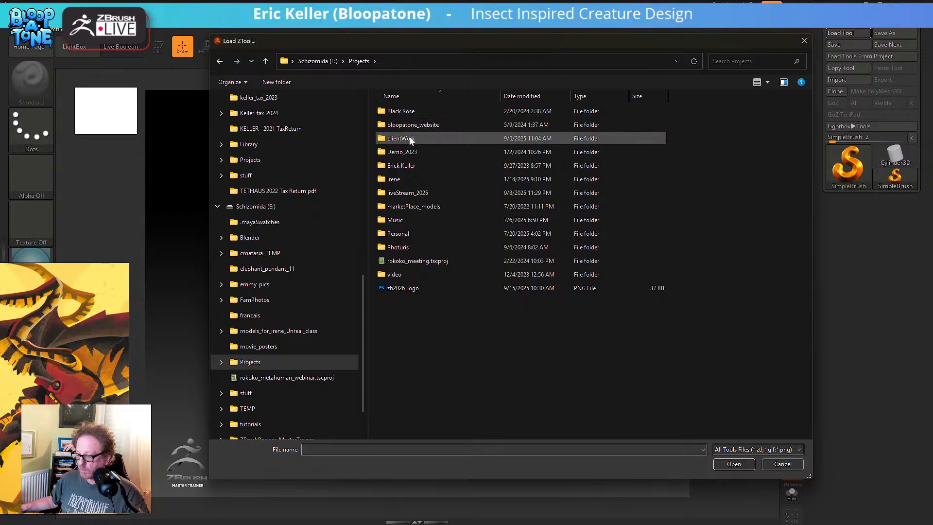
double_click(407, 193)
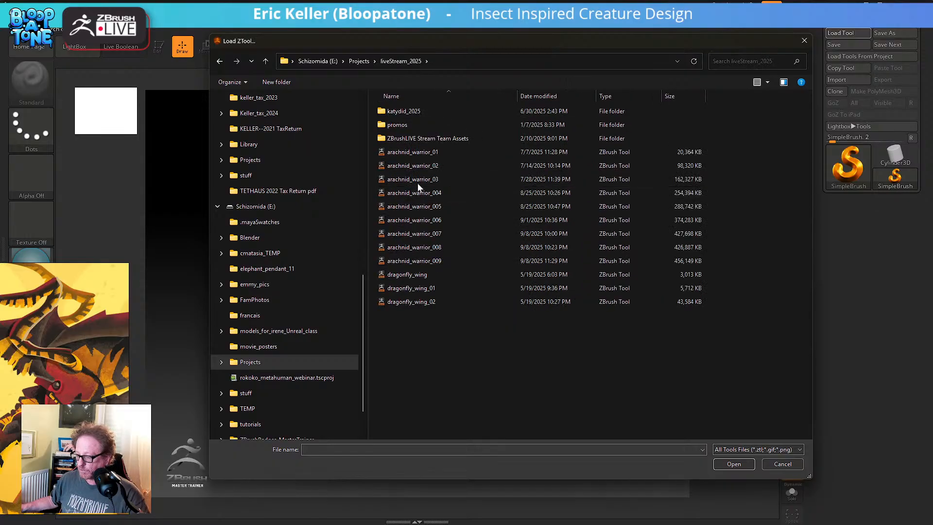
left_click(442, 261)
left_click(733, 463)
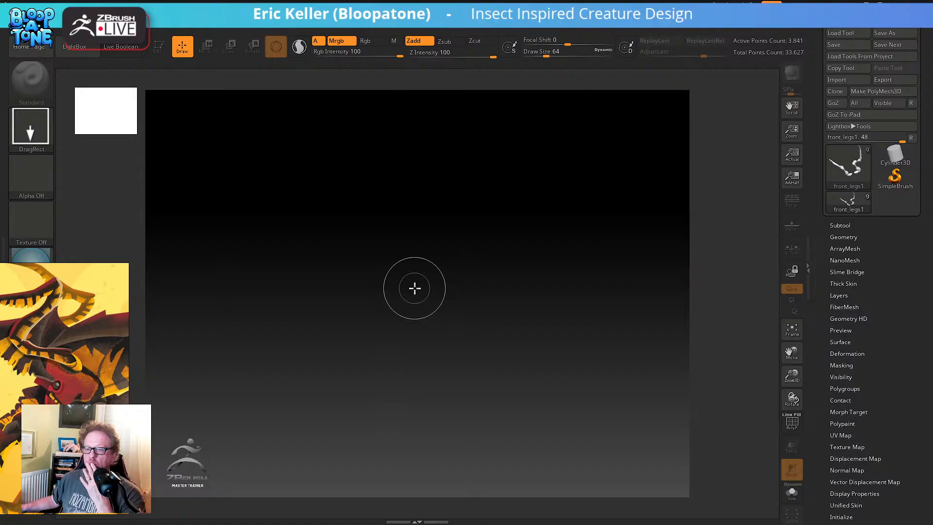
Draw the loaded arachnid warrior upright on the empty canvas and put it into Edit mode
left_click_drag(410, 308, 416, 448)
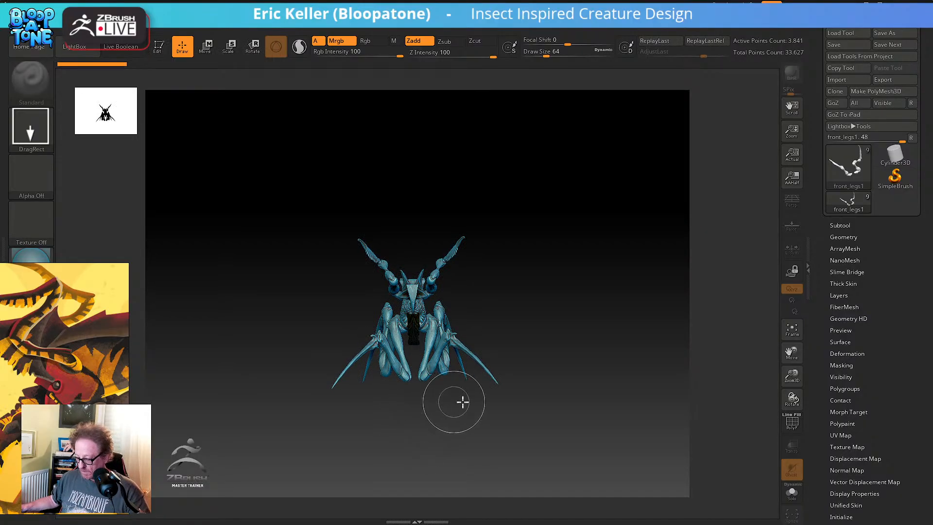
key("t")
mouse_move(554, 350)
left_mouse_down()
mouse_move(511, 414)
mouse_move(486, 360)
left_mouse_up()
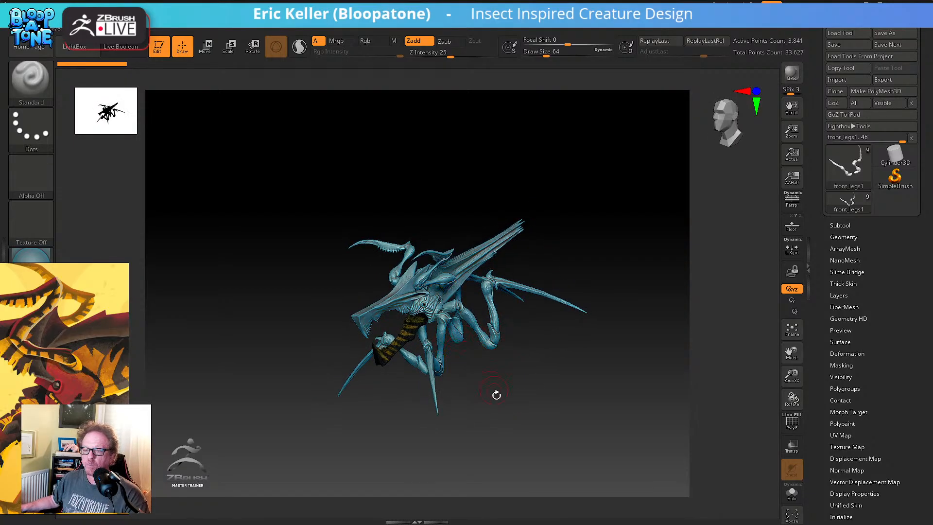
left_click_drag(493, 389, 538, 392)
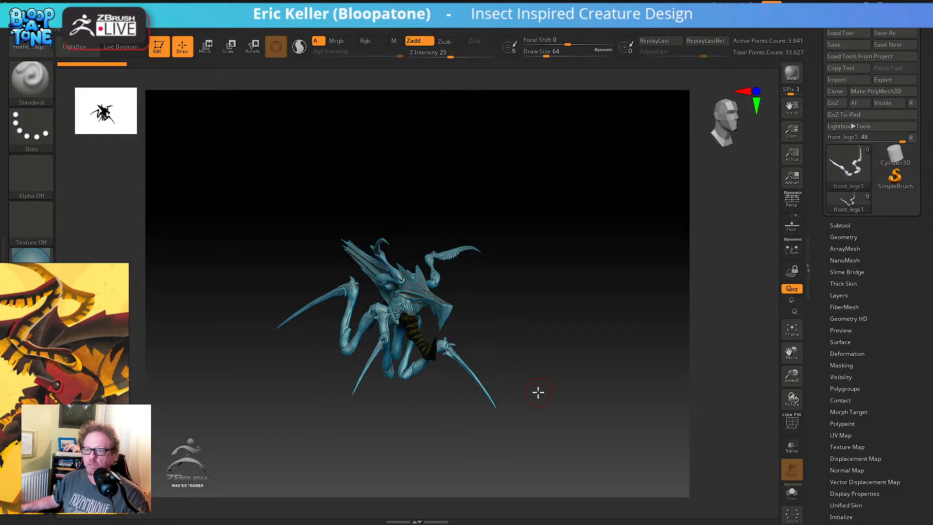
Switch the active tool to the PolyMesh3D star and replace it with a PolySphere through the gizmo's transform types
left_click(850, 181)
left_click(644, 241)
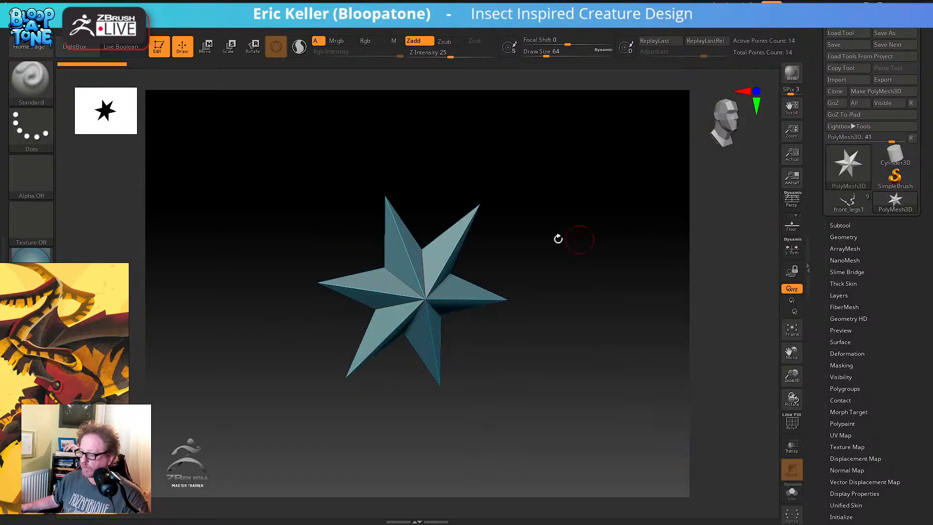
key("w")
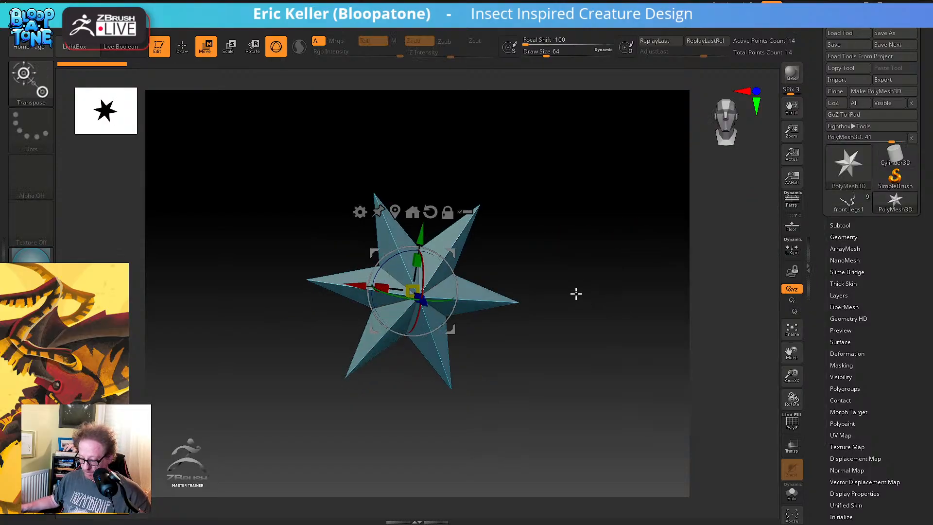
key("q")
left_click_drag(575, 292, 528, 268, "shift")
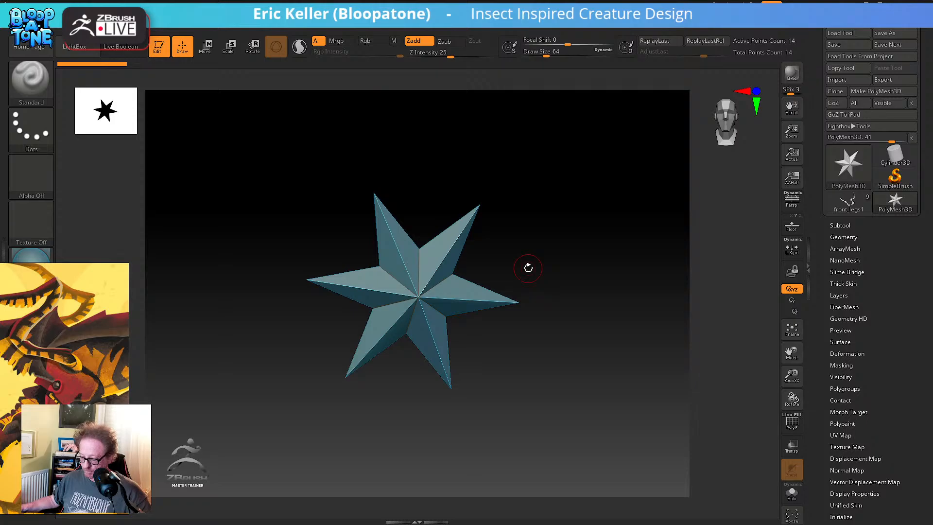
key("w")
left_click(372, 212)
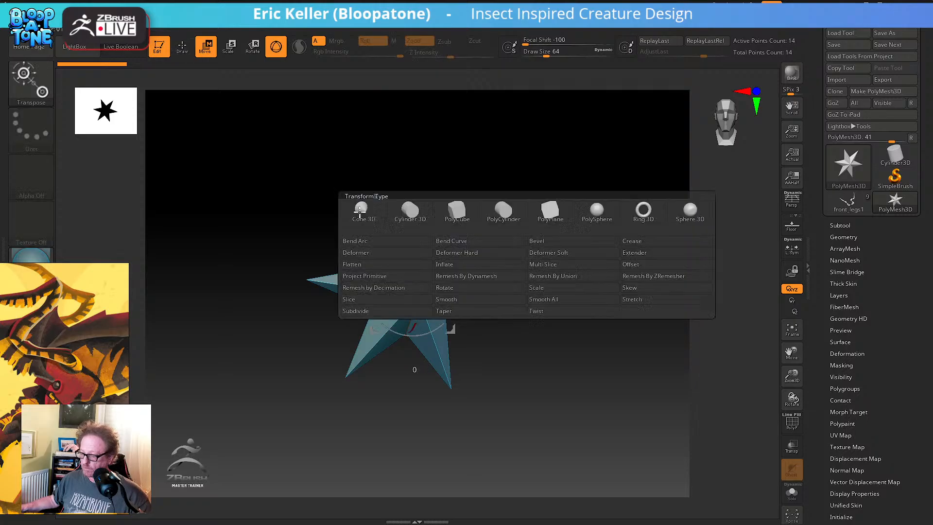
left_click(595, 212)
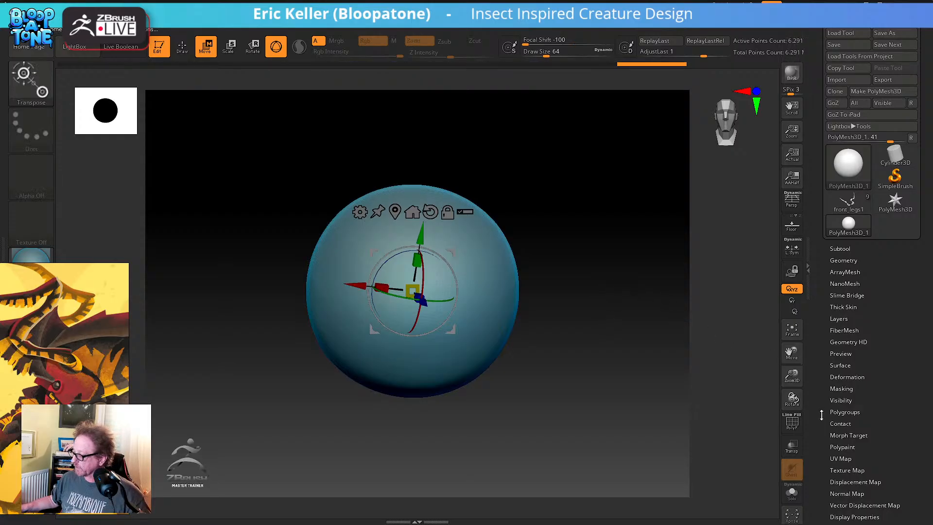
Add surface noise to the sphere with a noise scale of about 37.14 and a reshaped noise curve, and apply it to the mesh
left_click_drag(821, 412, 830, 381)
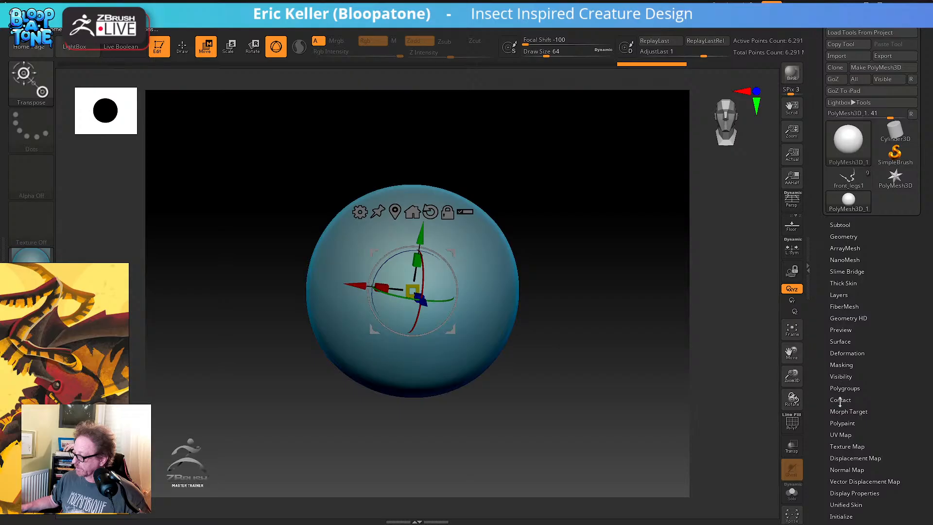
left_click(840, 342)
left_click(844, 352)
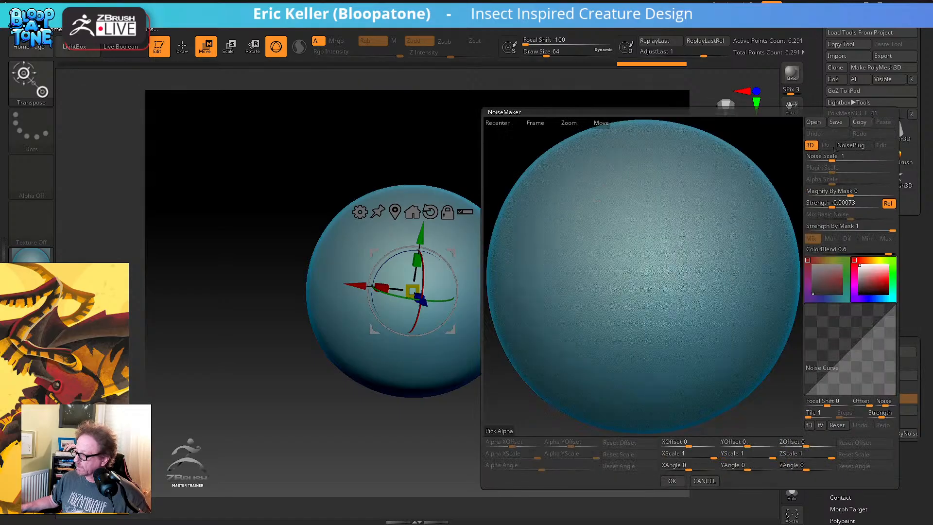
left_click_drag(834, 156, 858, 156)
left_click_drag(833, 367, 857, 349)
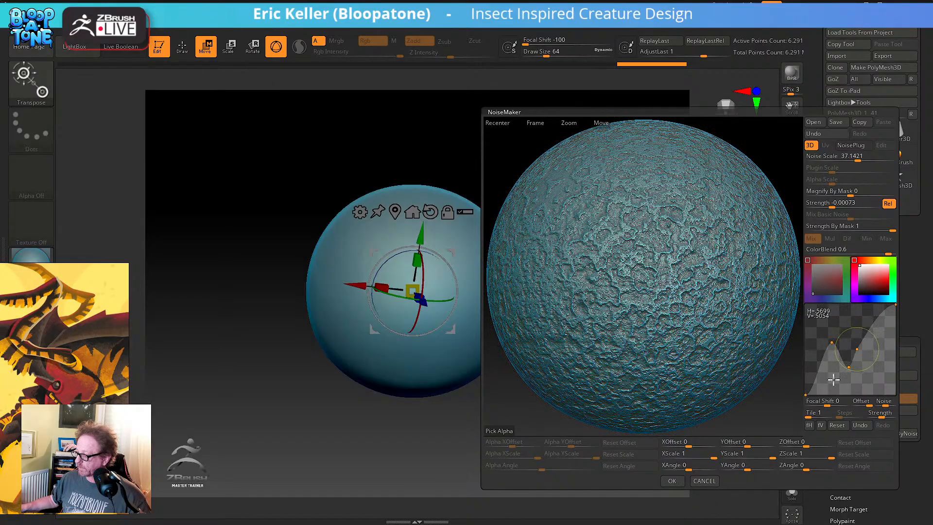
left_click(672, 481)
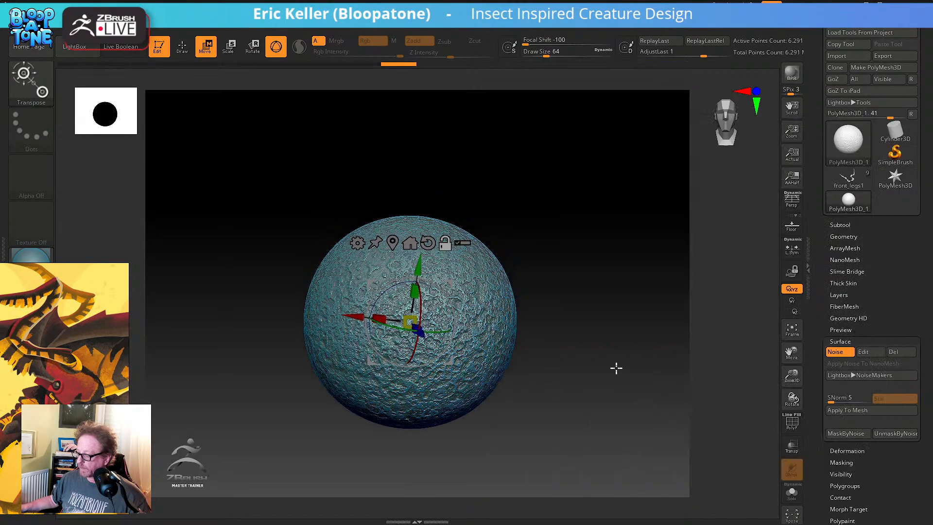
right_click_drag(620, 354, 701, 385, "alt")
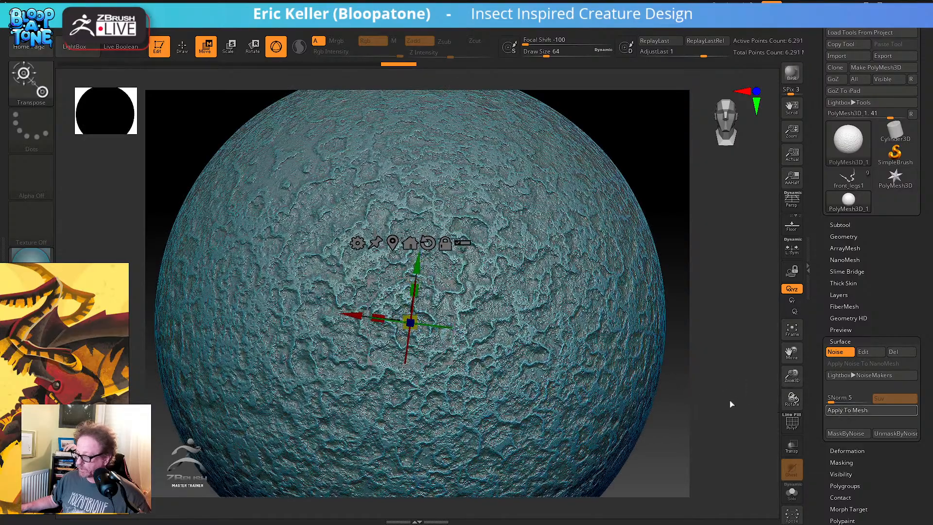
left_click_drag(695, 383, 693, 356, "alt")
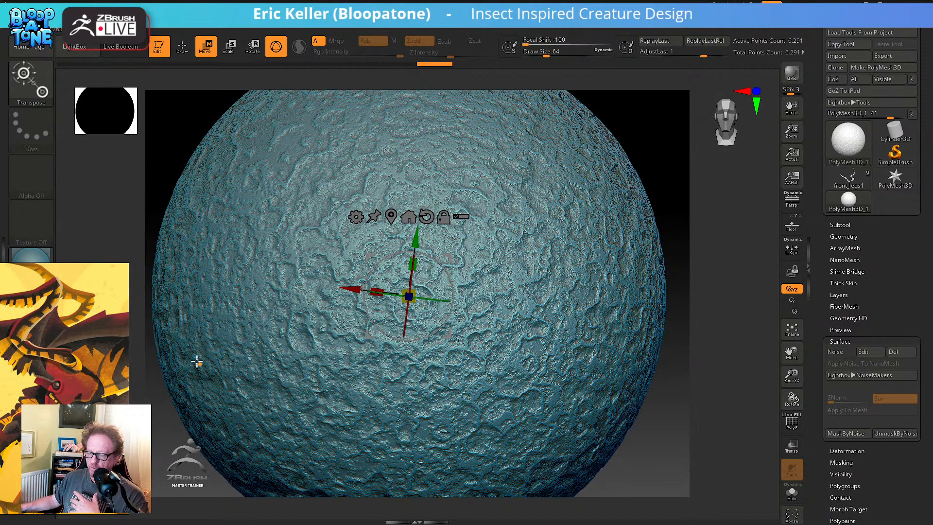
Move the reference image board over the canvas, resize its window and frame the zWarrior Bug render
right_click_drag(89, 334, 453, 234)
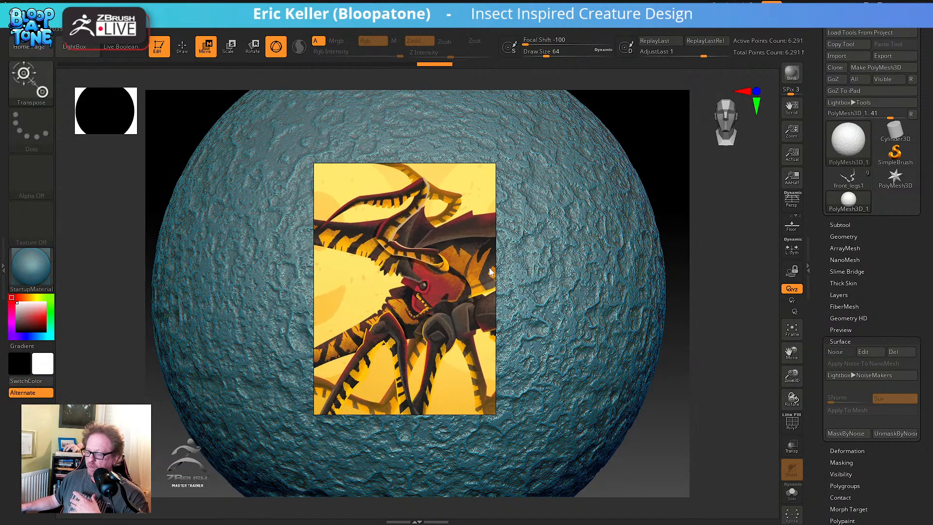
left_click_drag(495, 273, 827, 274)
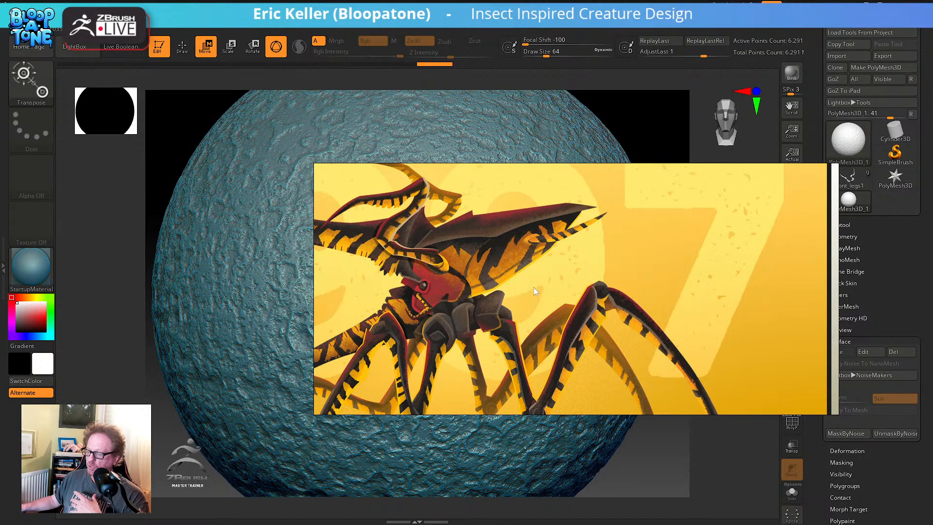
scroll(535, 290, "down", 2)
scroll(459, 292, "up", 5)
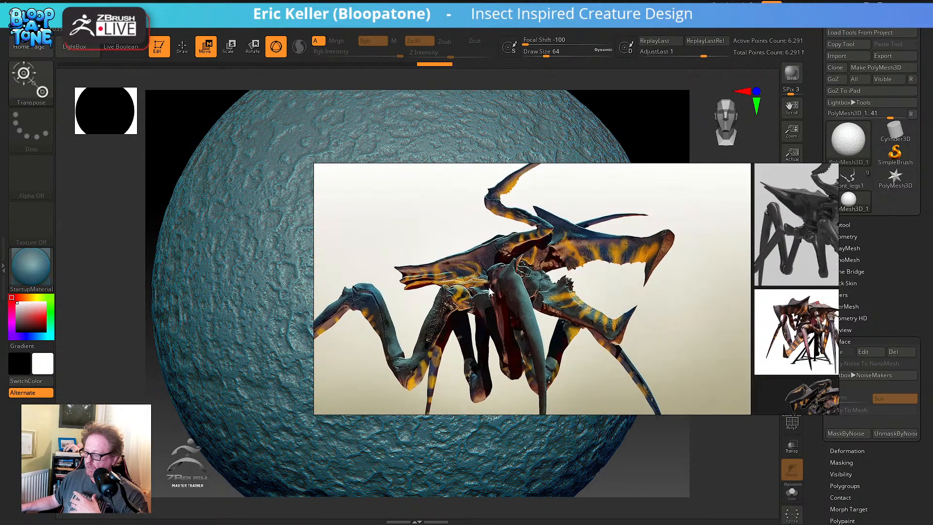
scroll(495, 283, "up", 2)
scroll(499, 283, "down", 2)
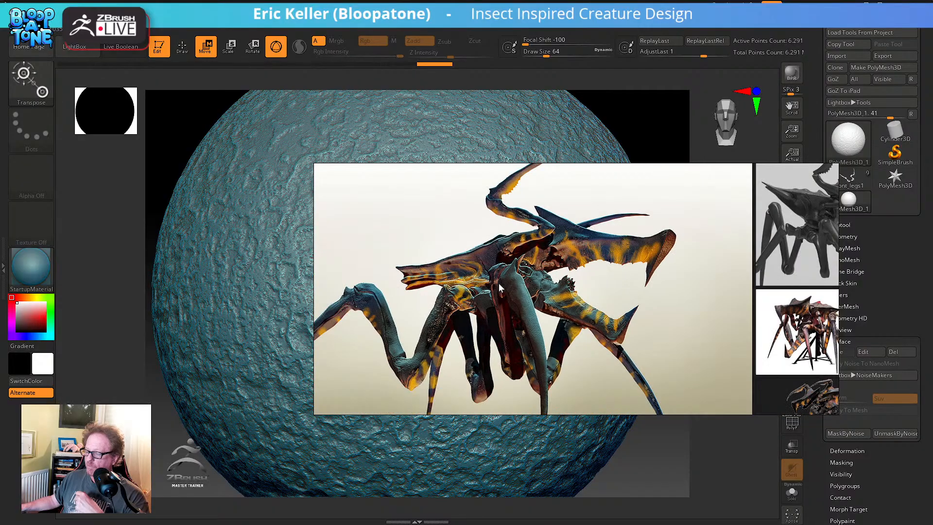
scroll(499, 283, "down", 1)
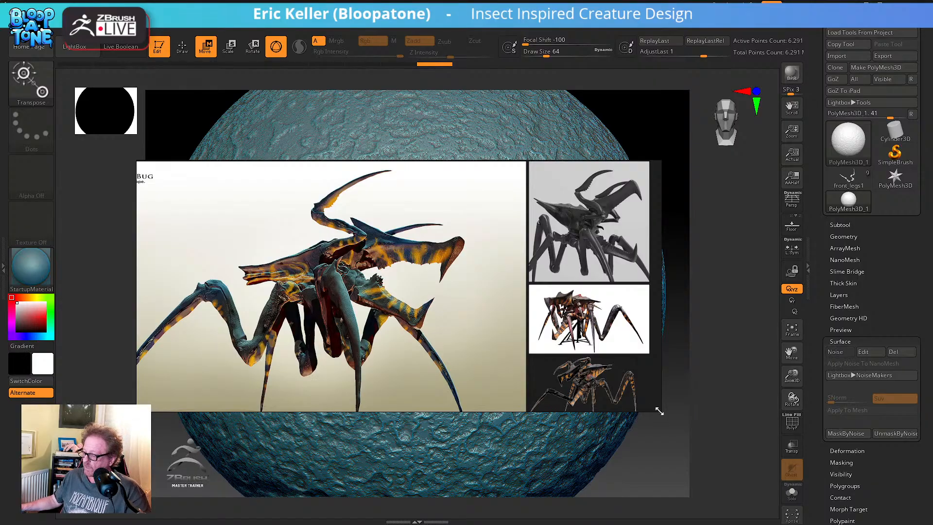
left_click_drag(658, 411, 555, 457)
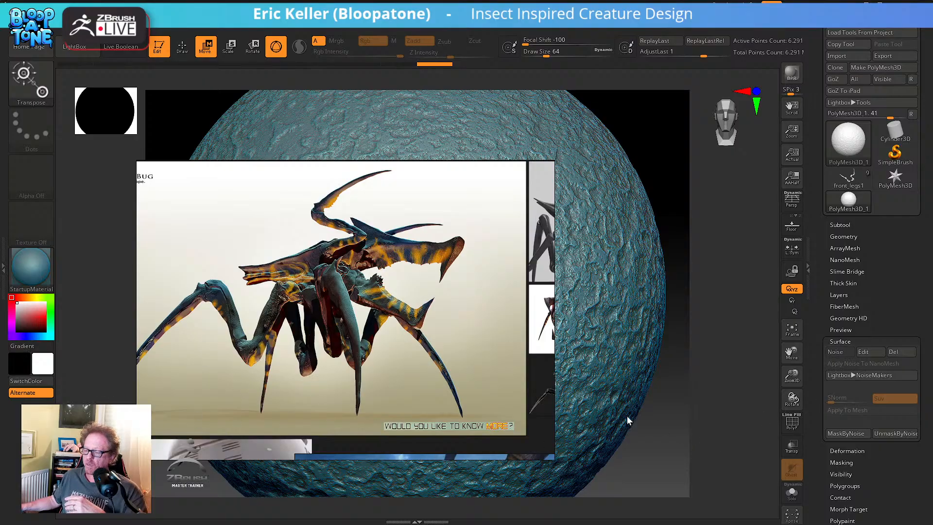
Examine the stripe and colour pattern on the zWarrior Bug render and the surrounding reference images
scroll(387, 397, "down", 2)
scroll(387, 394, "up", 2)
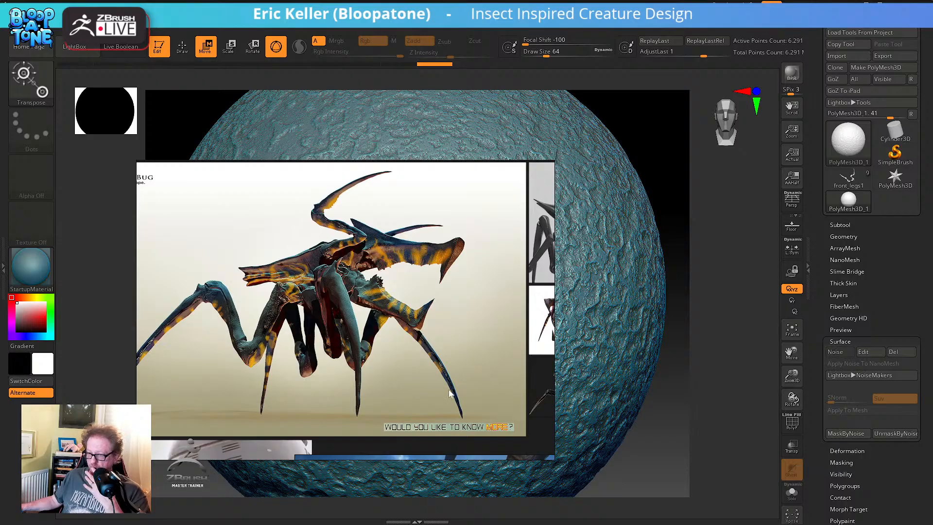
scroll(479, 386, "down", 2)
scroll(446, 390, "up", 2)
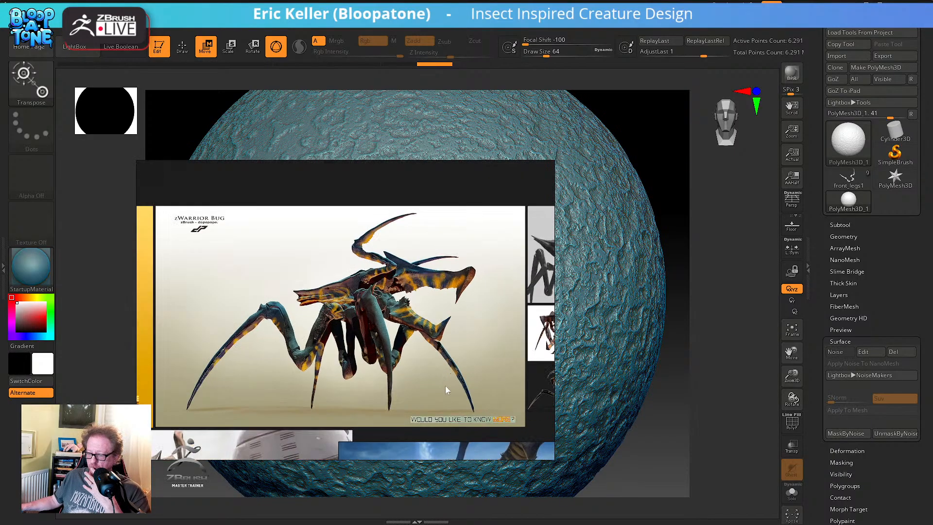
scroll(445, 388, "up", 1)
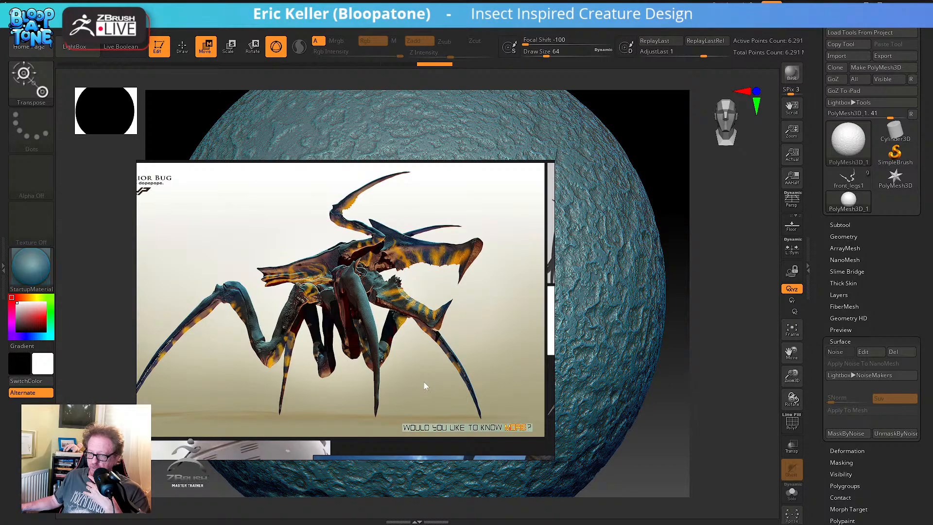
left_click_drag(425, 384, 400, 331)
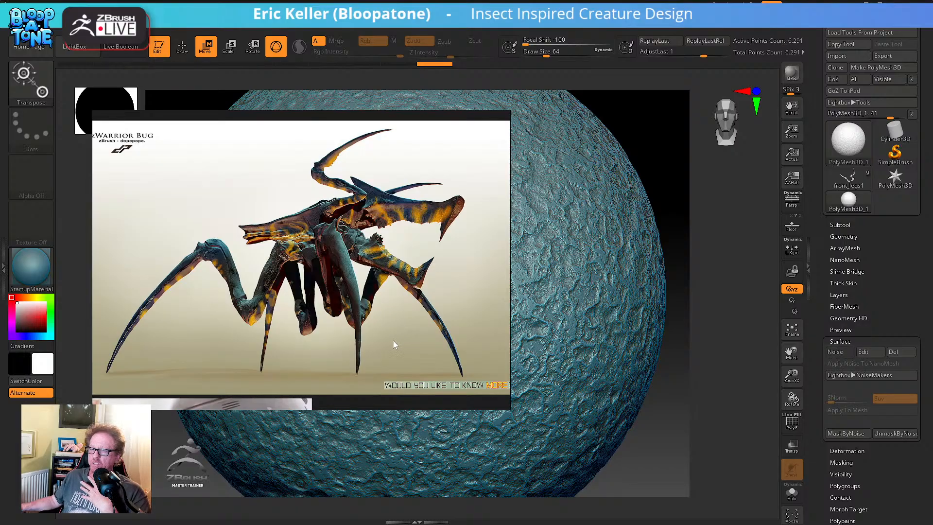
scroll(393, 341, "down", 2)
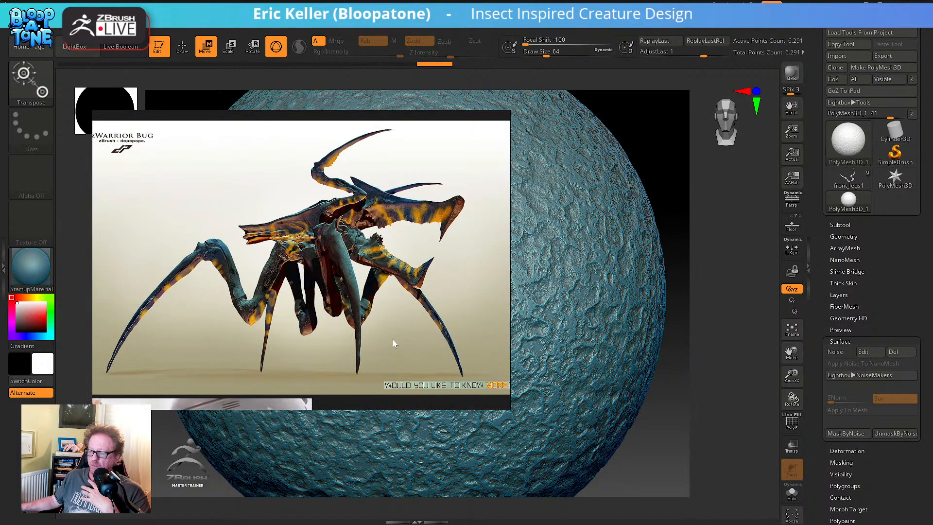
middle_click_drag(393, 339, 370, 307)
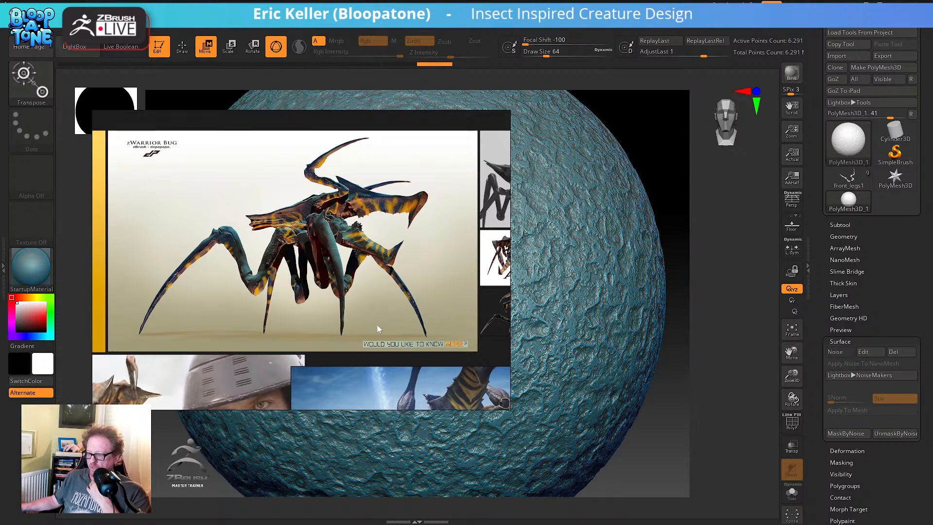
scroll(381, 326, "down", 4)
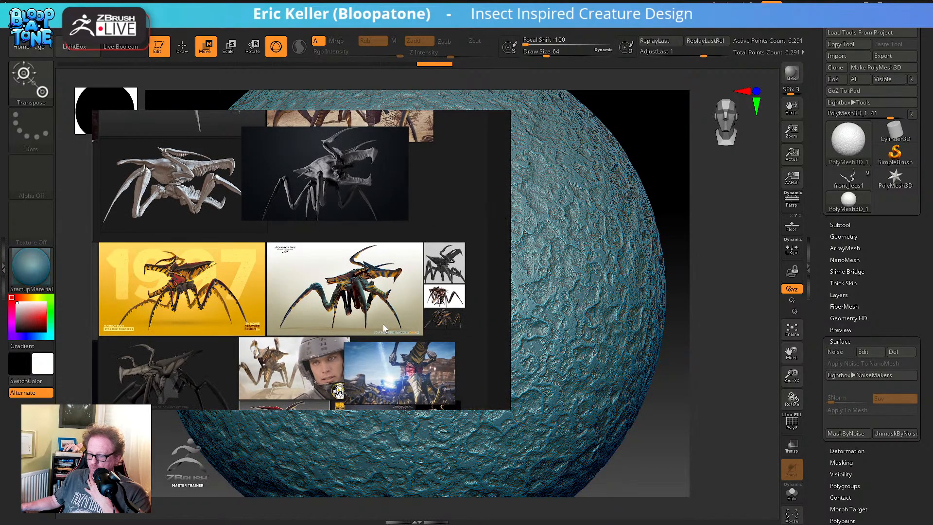
Enlarge the zWarrior Bug render and shift the reference board aside so the noisy sphere is uncovered
scroll(391, 331, "up", 4)
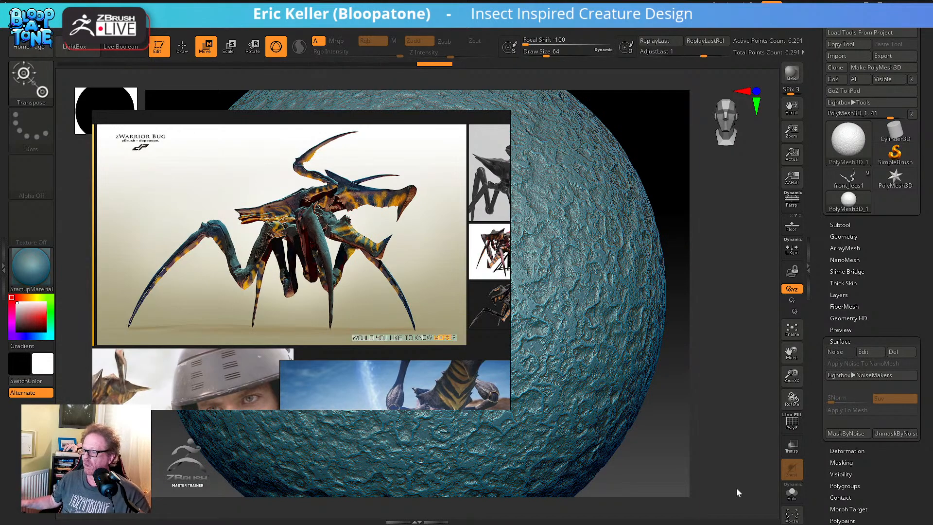
left_click_drag(712, 399, 606, 412)
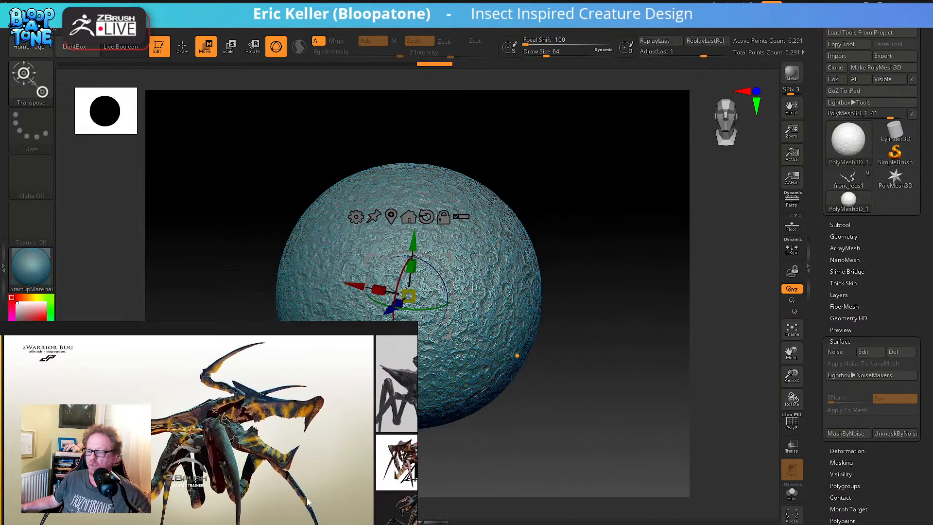
right_click_drag(354, 365, 383, 292)
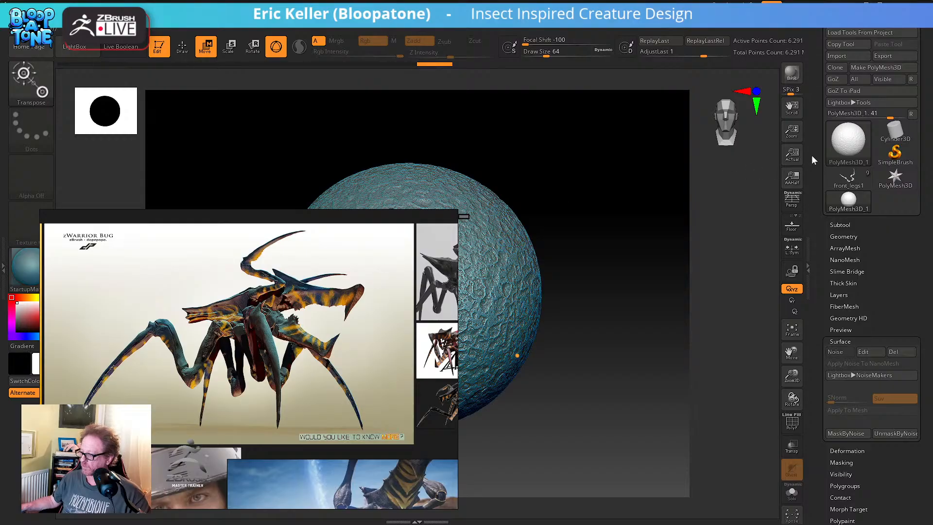
left_click_drag(812, 156, 812, 199)
left_click_drag(587, 284, 582, 274)
right_click_drag(387, 302, 179, 319)
left_click_drag(573, 280, 626, 186)
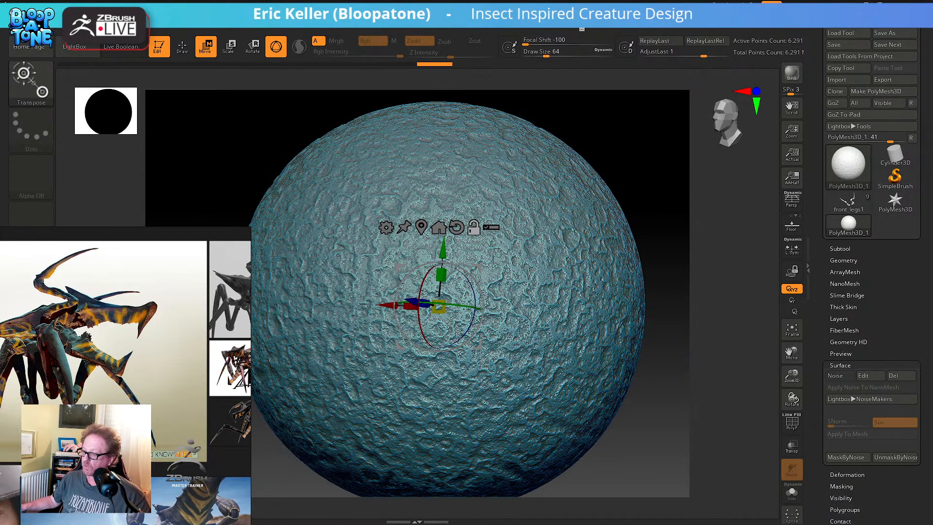
Decimate the noisy sphere with Decimation Master to a custom 1000 k points
left_click(612, 28)
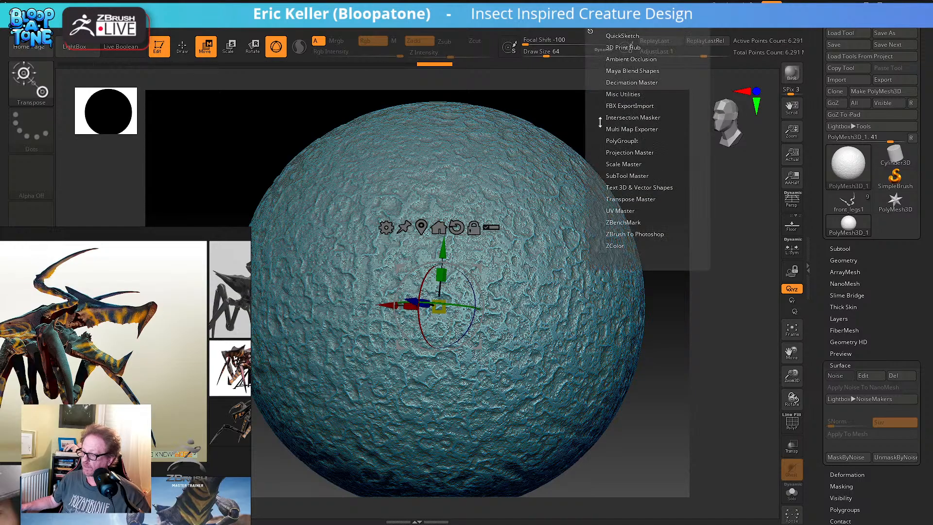
left_click(622, 83)
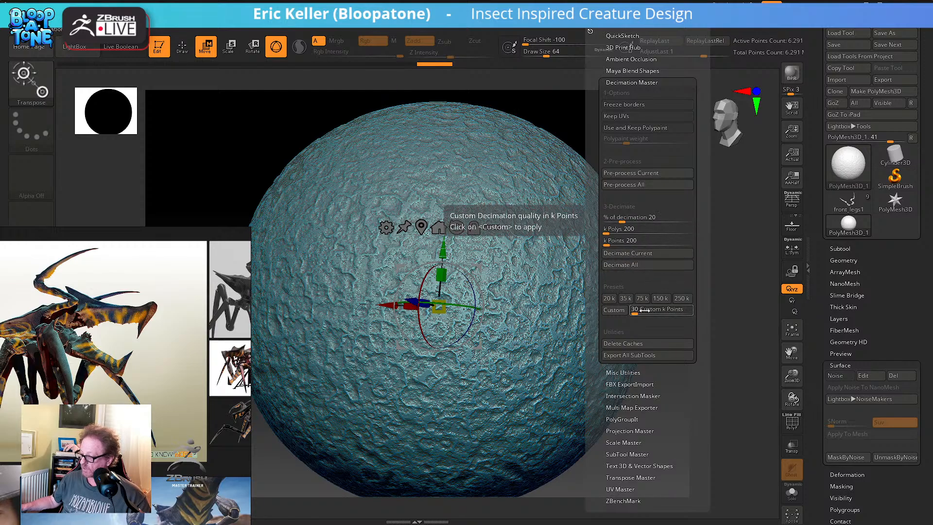
left_click_drag(644, 310, 703, 307)
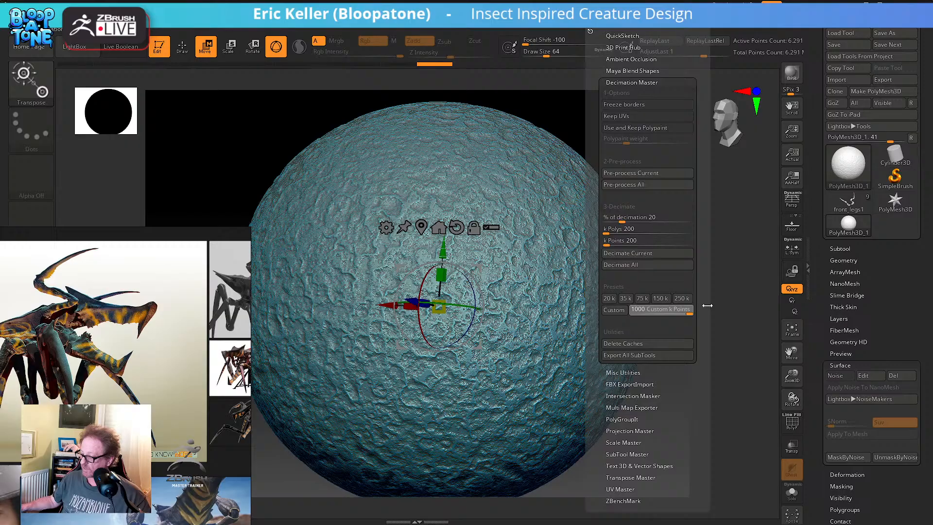
left_click(614, 313)
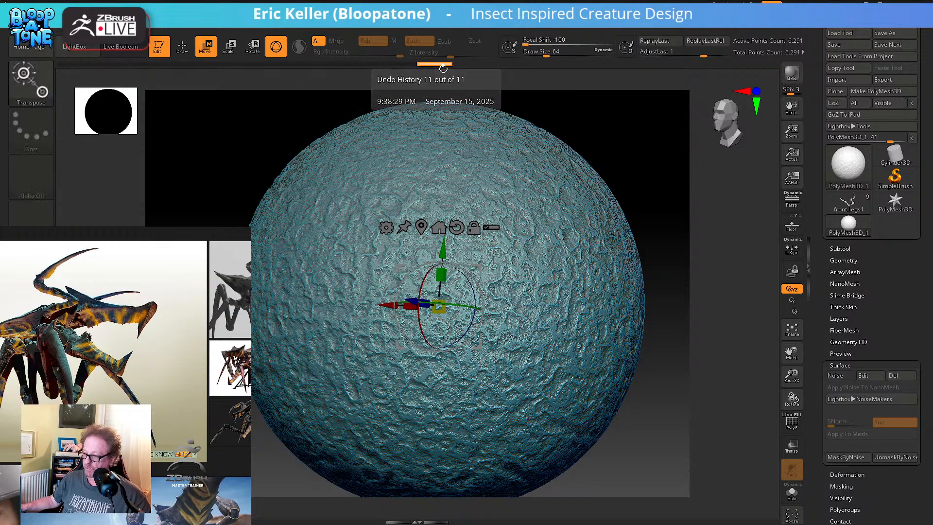
left_click(604, 28)
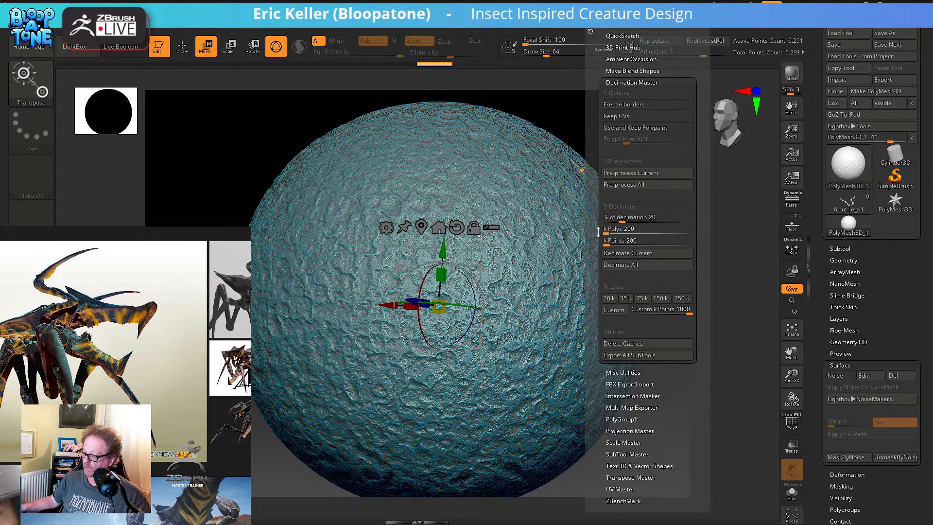
left_click(614, 311)
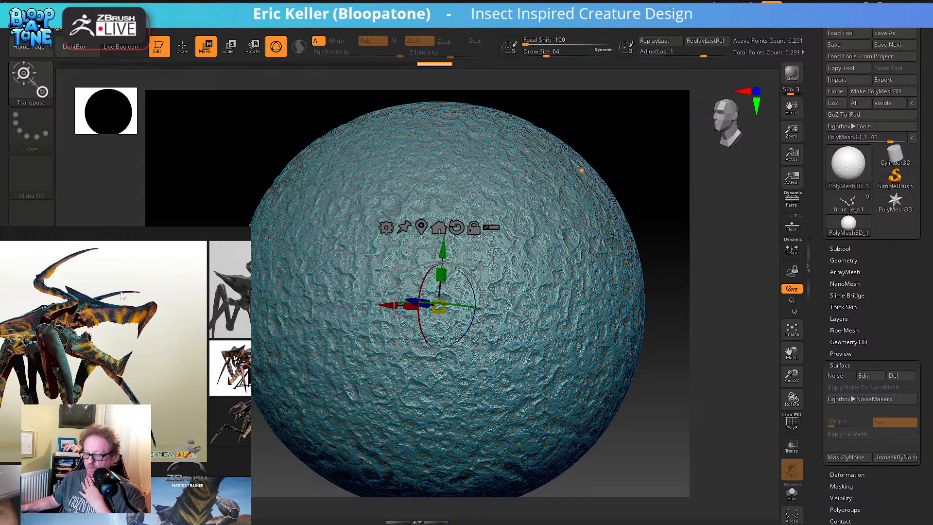
Bring the reference board back over the canvas, look over the surrounding creature images and return to the sphere
left_click_drag(123, 296, 335, 237)
scroll(209, 238, "down", 4)
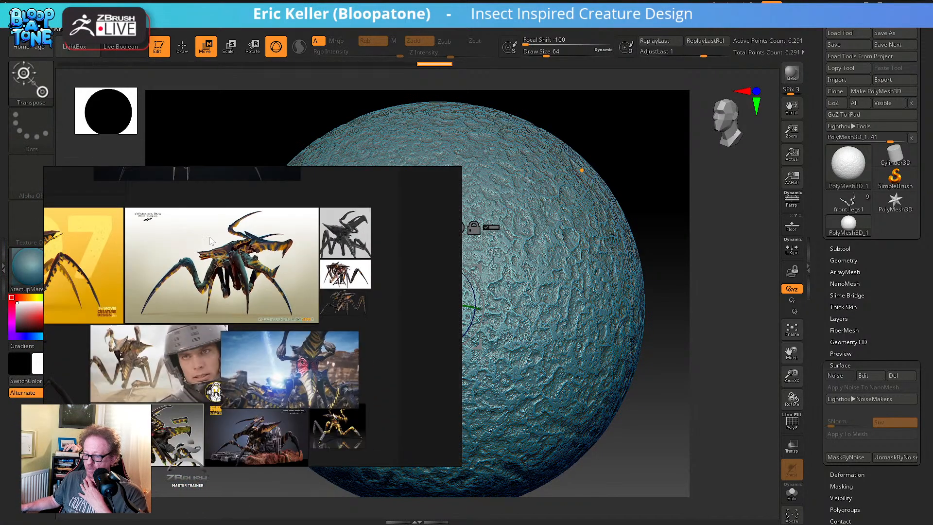
middle_click_drag(165, 236, 250, 251)
key("alt+Tab")
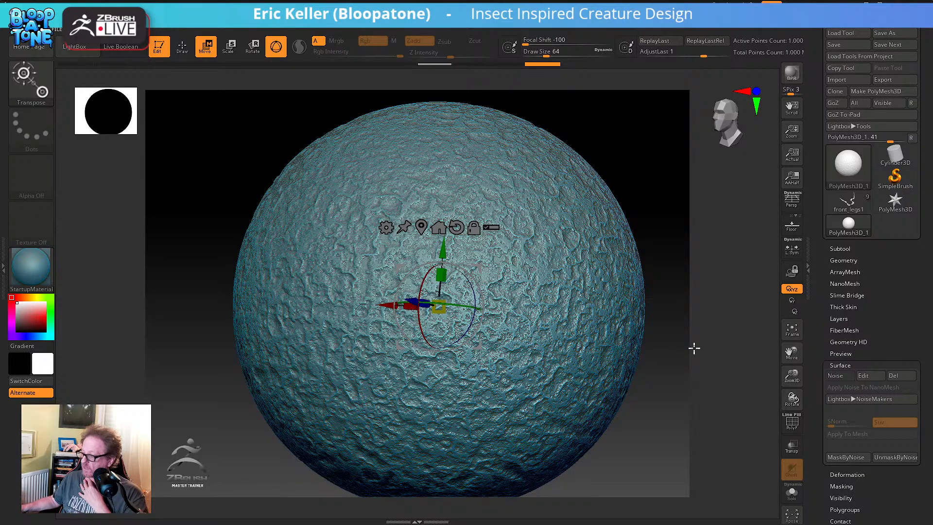
Decimate the sphere further with the 150 k preset and inspect its coarser surface up close
mouse_move(694, 348)
left_mouse_down()
mouse_move(680, 372)
mouse_move(685, 359)
left_mouse_up()
left_click_drag(700, 208, 629, 256)
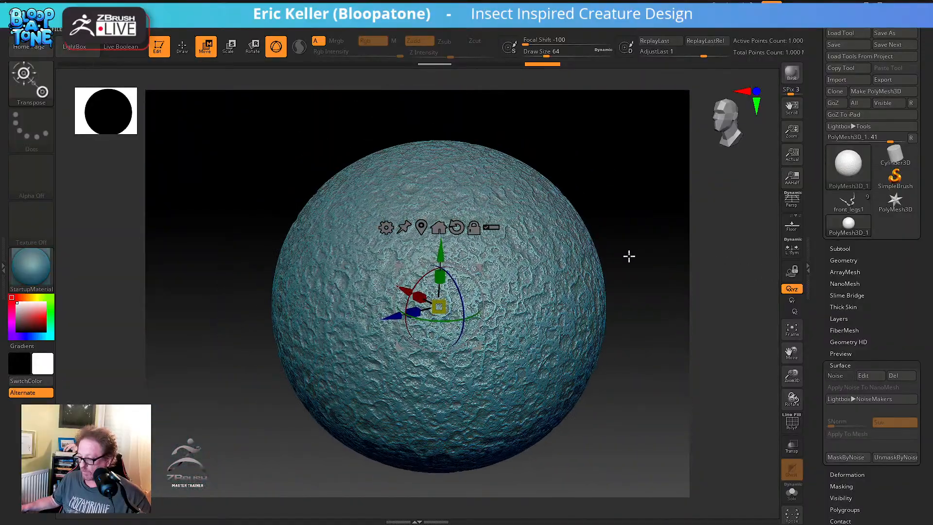
left_click_drag(625, 223, 617, 158)
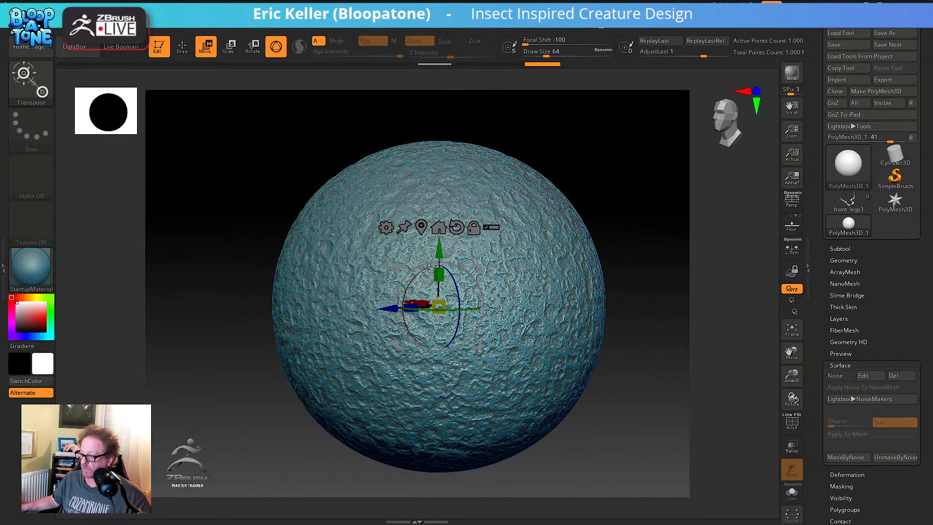
left_click(599, 25)
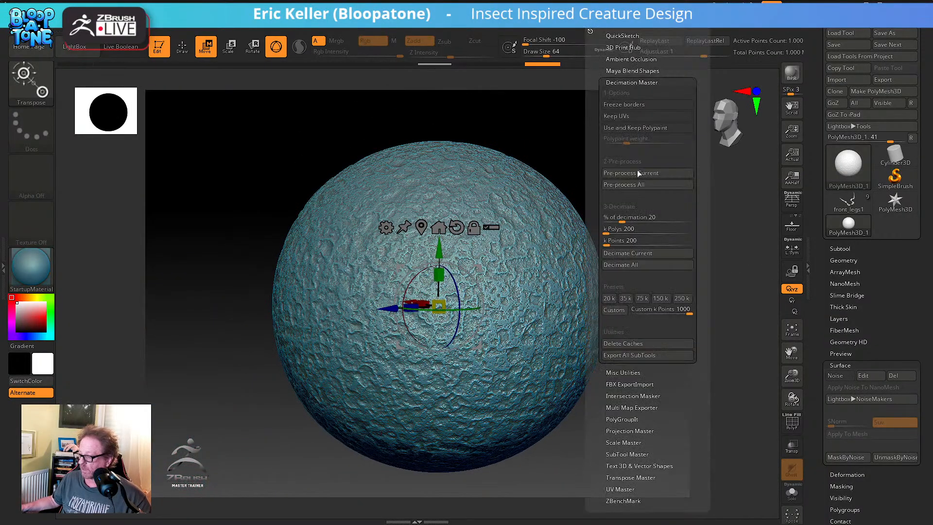
left_click(661, 299)
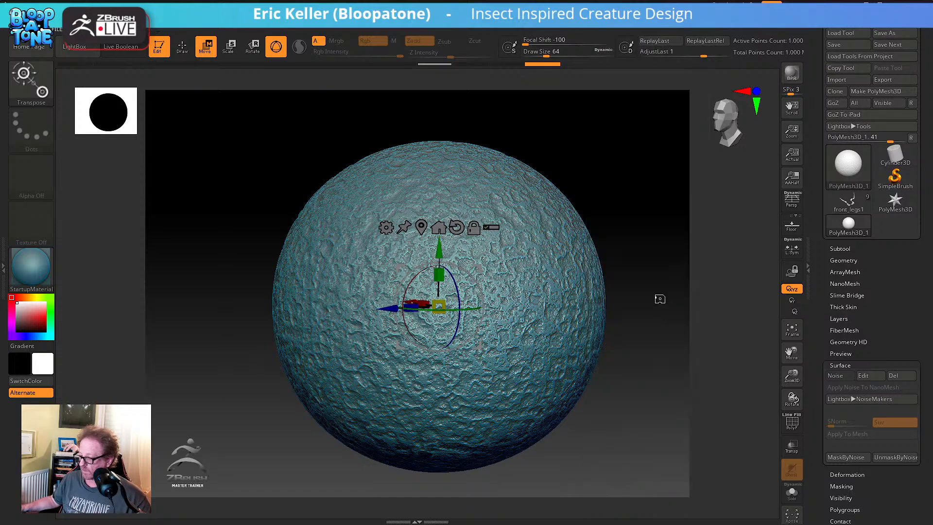
left_click_drag(650, 281, 694, 279)
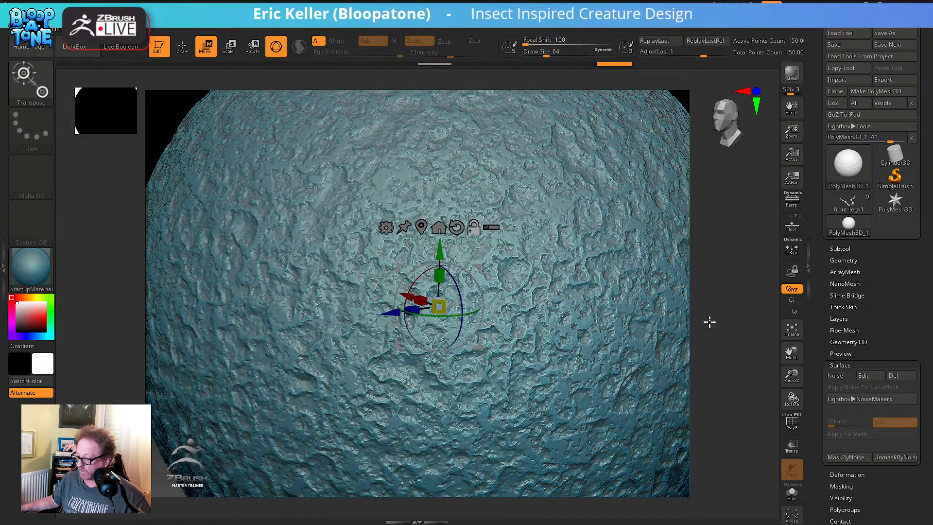
left_click_drag(714, 313, 678, 316)
left_click_drag(706, 239, 712, 279, "alt")
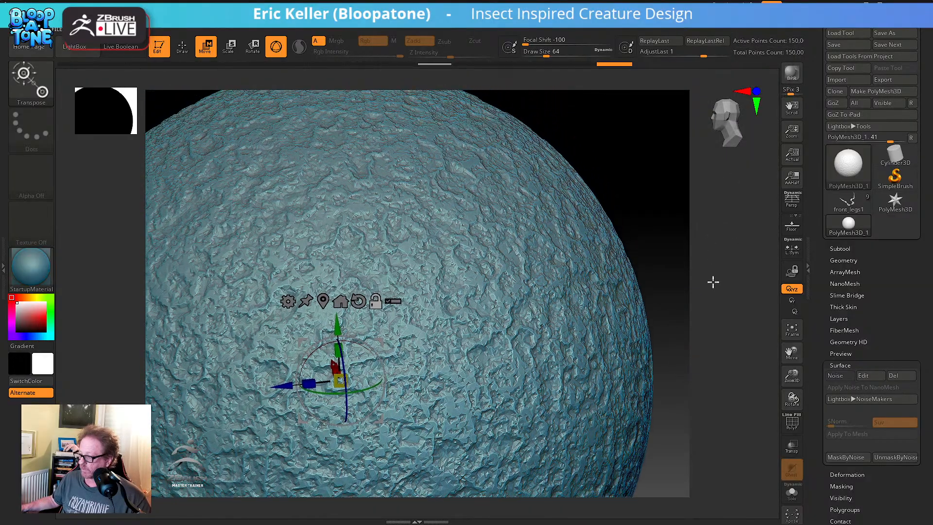
left_click_drag(705, 223, 708, 267, "alt")
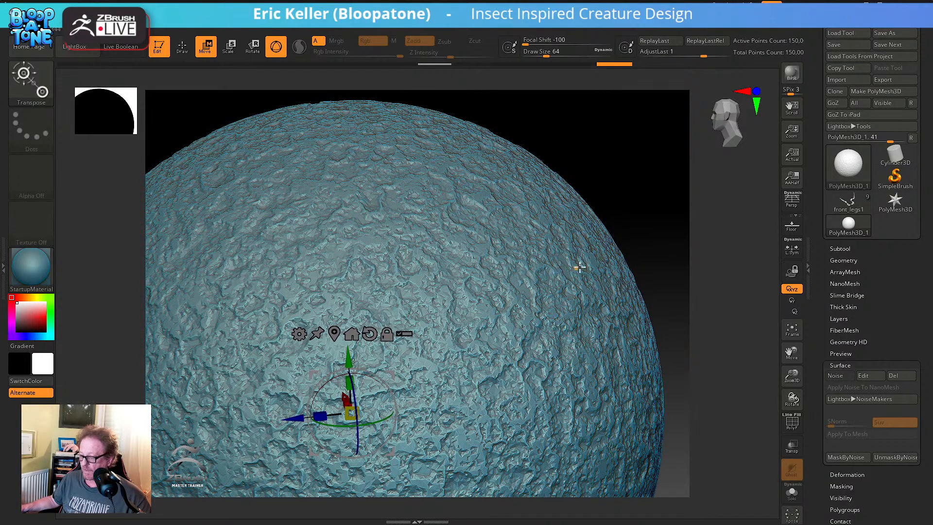
Switch to Draw mode with the HistoryRecall brush and enable Sculptris Pro
left_click(182, 46)
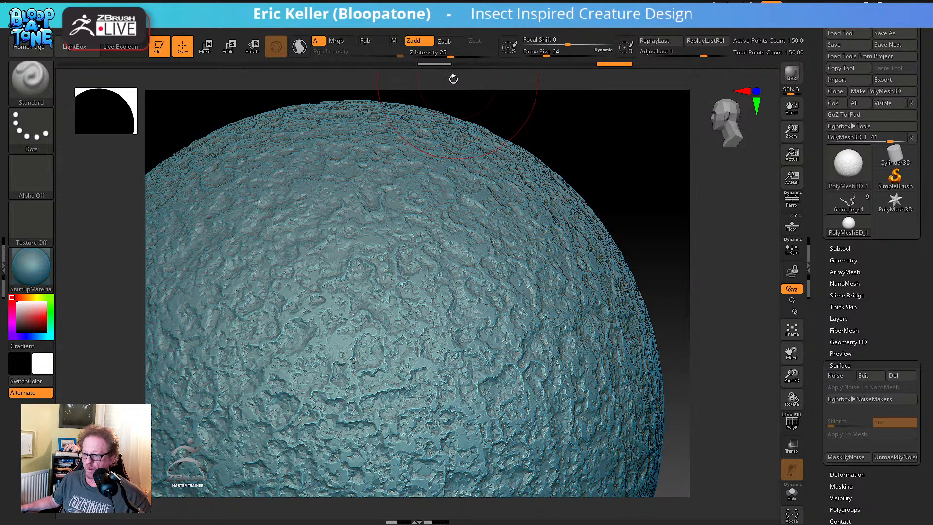
left_click(30, 82)
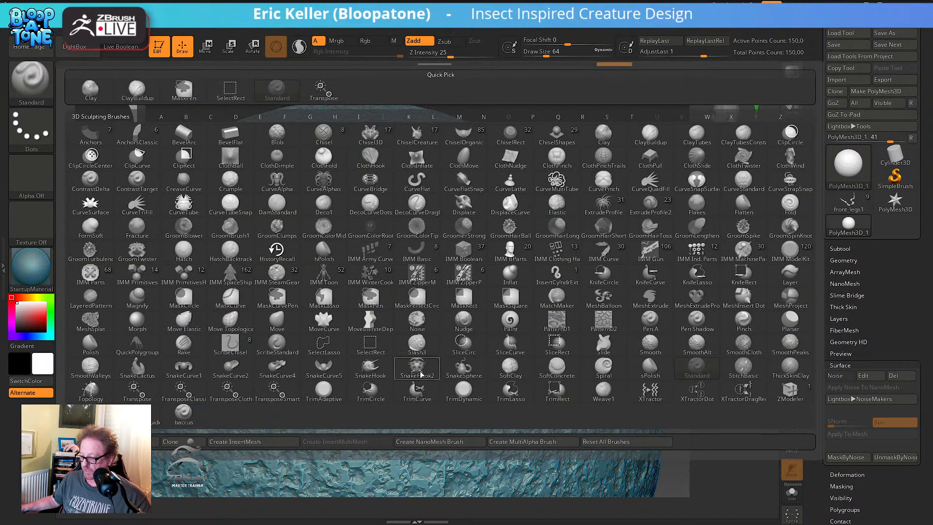
mouse_move(585, 398)
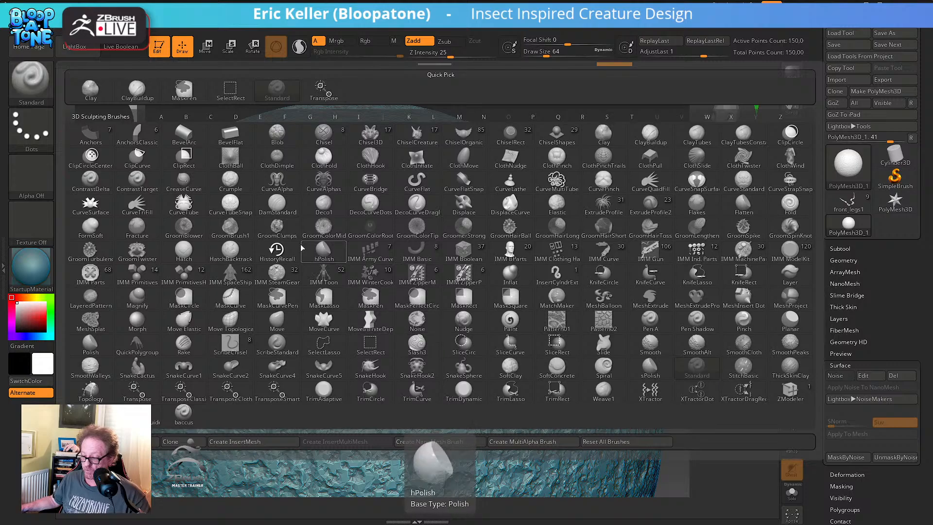
left_click(282, 256)
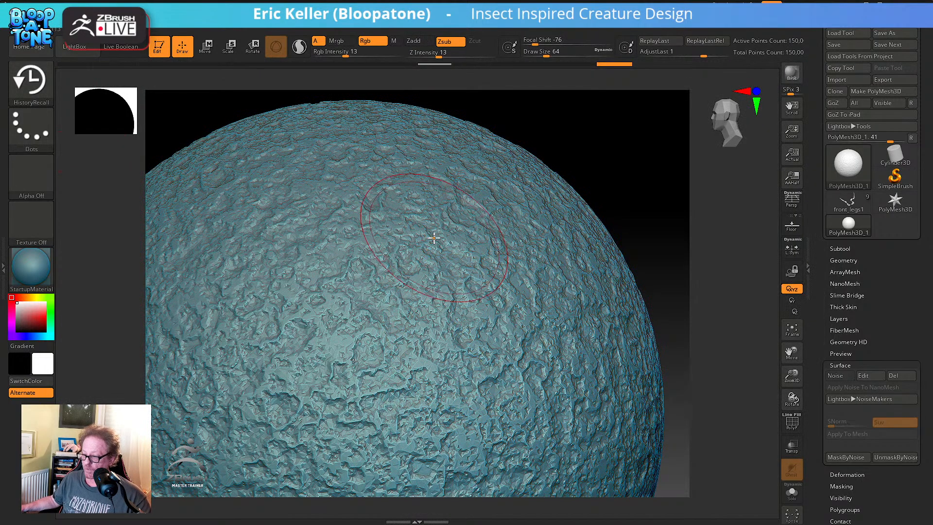
left_click(299, 46)
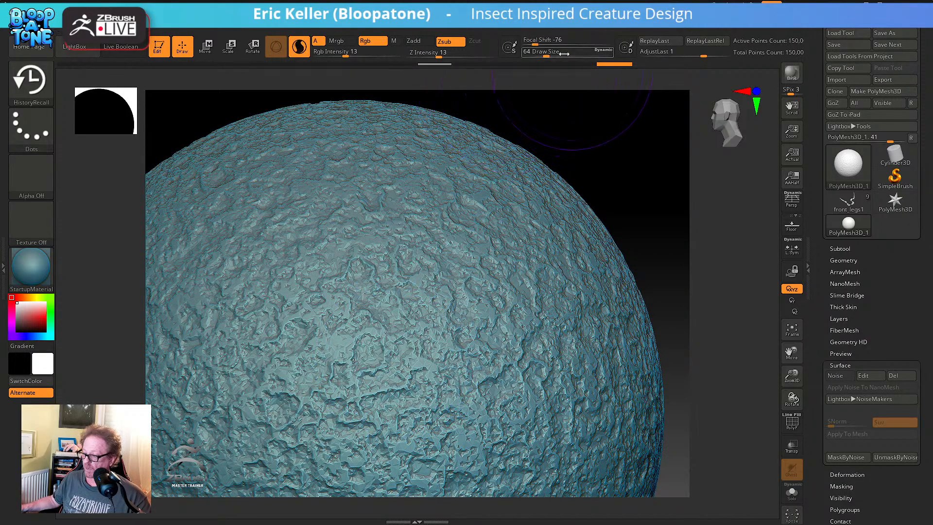
left_click_drag(546, 53, 548, 53)
left_click_drag(398, 328, 404, 359)
key("ctrl+z")
Recall finer detail on a small patch of the sphere, using draw sizes of about 9.45 and 15.55
left_click_drag(546, 57, 533, 57)
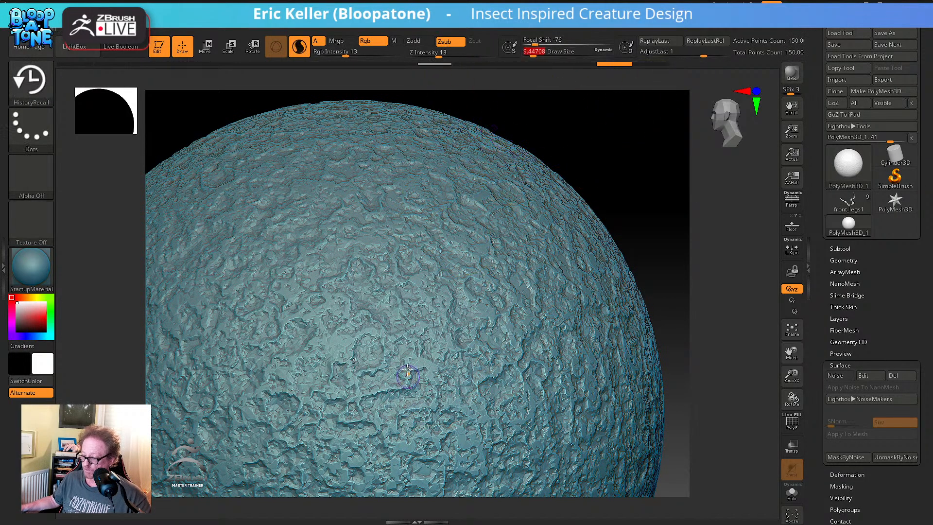
left_click_drag(408, 376, 423, 352)
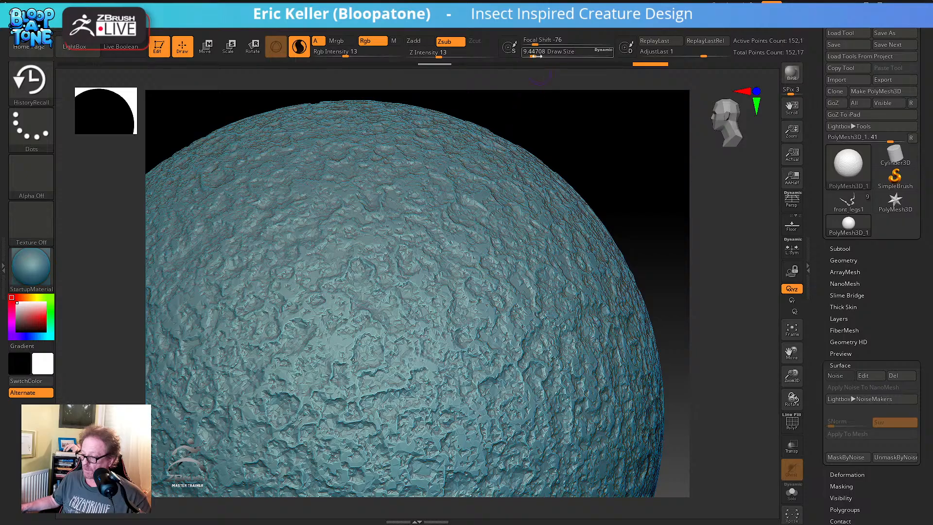
left_click_drag(538, 55, 535, 55)
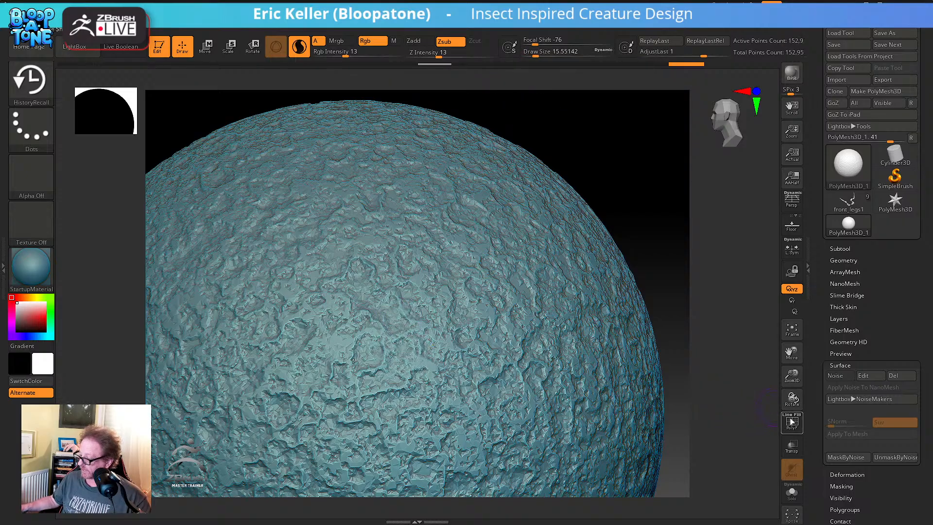
Extend the densely tessellated patch with HistoryRecall while displaying the polyframe, and hide the polyframe again
left_click(792, 422)
left_click_drag(731, 412, 722, 447, "alt")
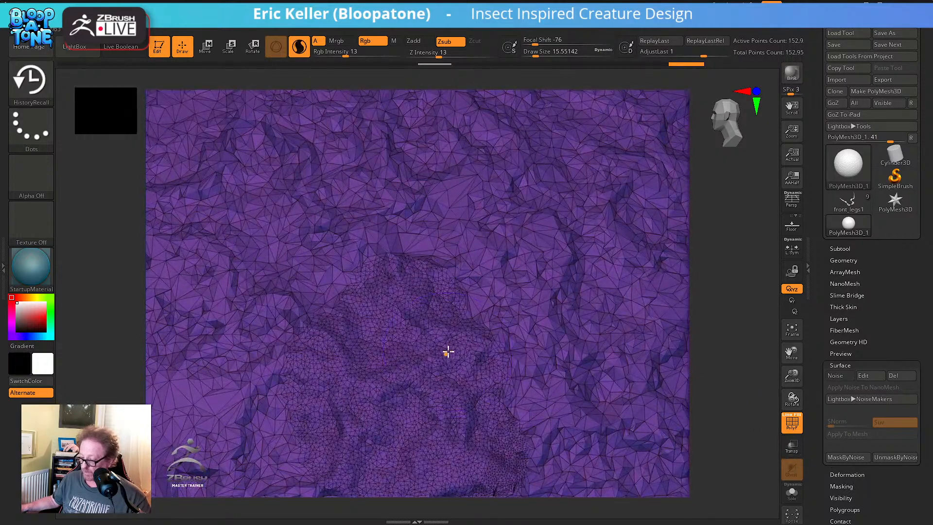
mouse_move(460, 336)
left_mouse_down()
mouse_move(469, 319)
mouse_move(553, 382)
left_mouse_up()
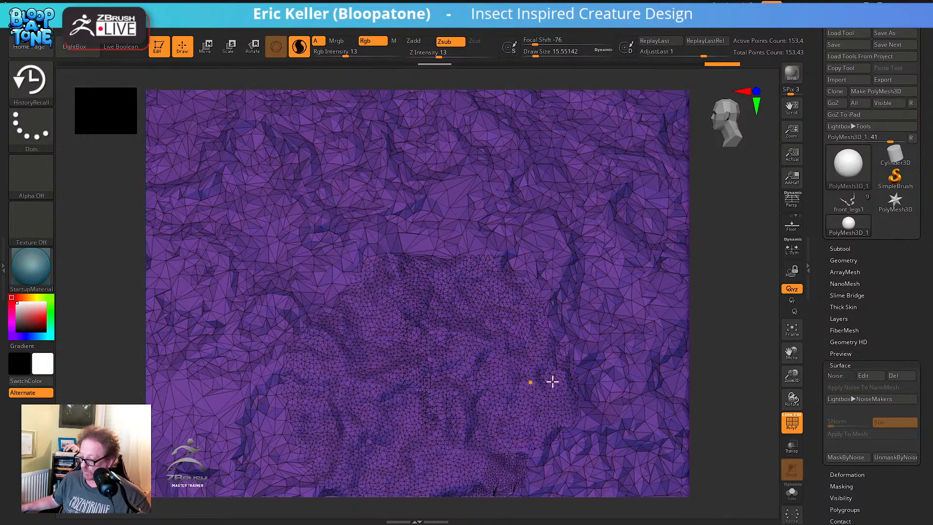
left_click(792, 422)
Brush recalled detail over the faceted surface around the patch and over a wider area of the sphere
mouse_move(727, 408)
left_mouse_down()
mouse_move(702, 361)
mouse_move(724, 395)
left_mouse_up()
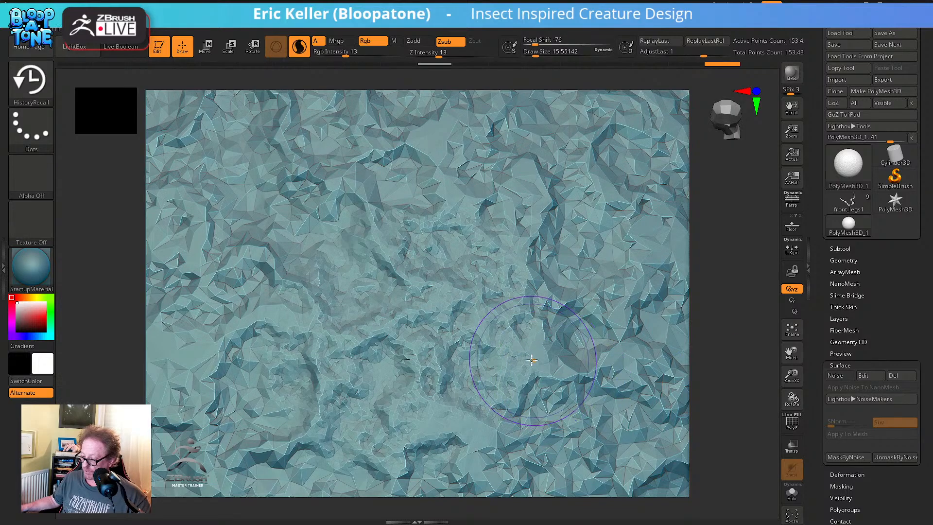
mouse_move(534, 360)
left_mouse_down()
mouse_move(586, 335)
mouse_move(461, 476)
mouse_move(456, 440)
left_mouse_up()
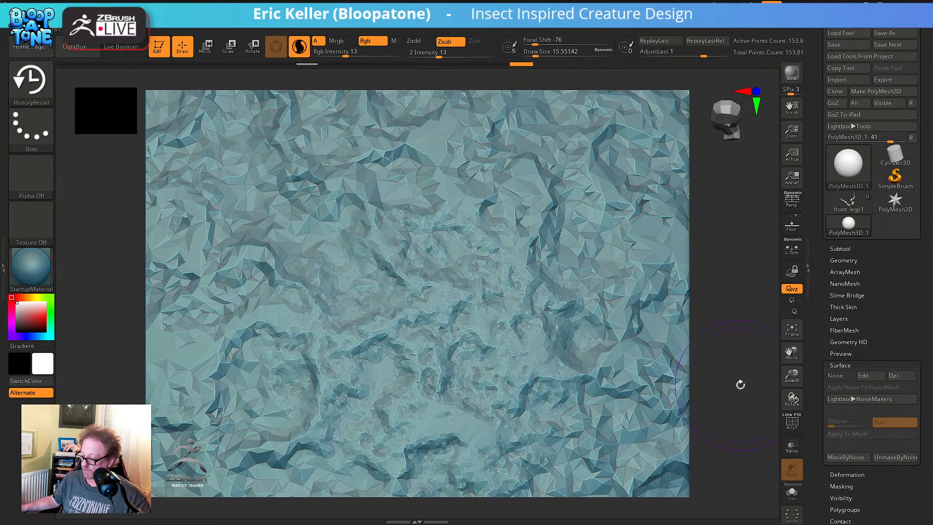
left_click_drag(739, 383, 651, 357, "alt")
mouse_move(496, 302)
left_mouse_down()
mouse_move(470, 285)
mouse_move(402, 374)
mouse_move(448, 413)
mouse_move(506, 438)
mouse_move(531, 438)
mouse_move(526, 415)
mouse_move(547, 381)
left_mouse_up()
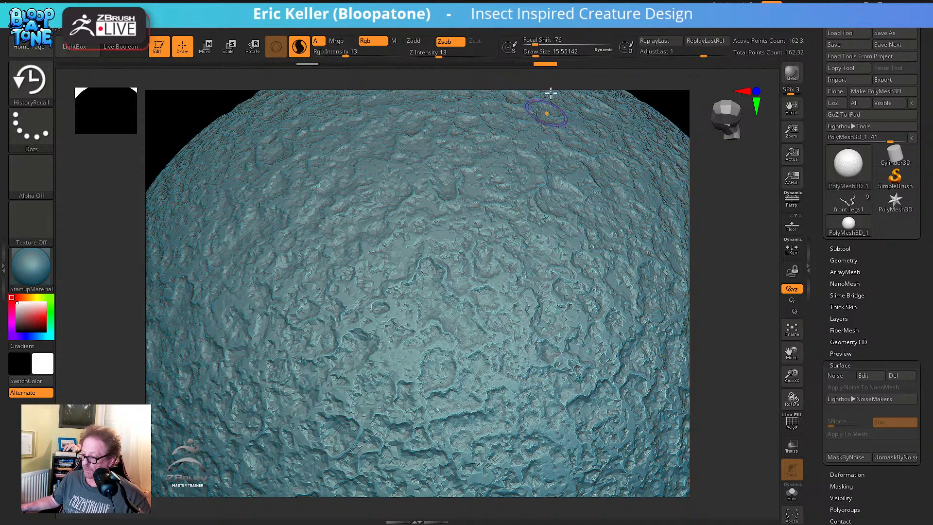
Set the draw size to about 10.54 and recall detail across more of the sphere's front with several strokes
left_click_drag(534, 54, 527, 54)
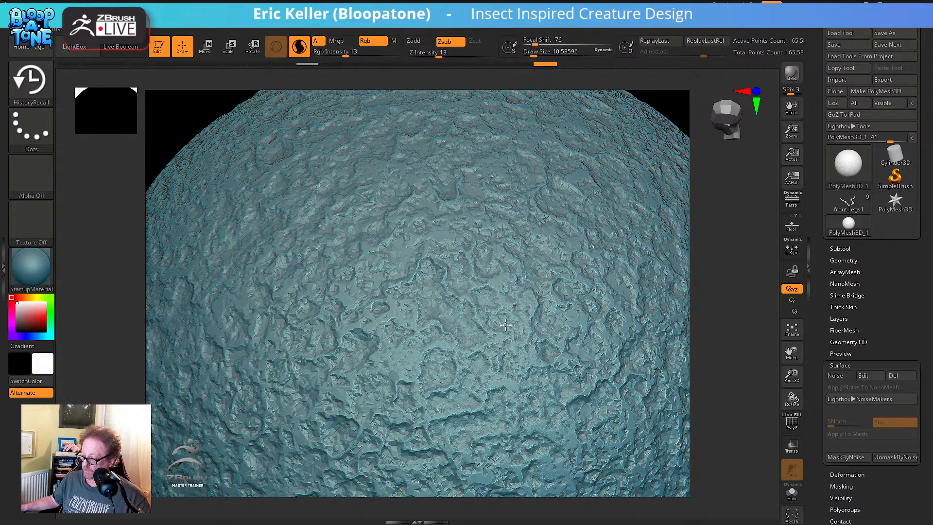
mouse_move(417, 347)
left_mouse_down()
mouse_move(416, 388)
mouse_move(444, 405)
mouse_move(486, 413)
mouse_move(489, 382)
left_mouse_up()
mouse_move(540, 344)
left_mouse_down("shift")
mouse_move(554, 297)
mouse_move(547, 276)
mouse_move(545, 312)
mouse_move(532, 301)
left_mouse_up("shift")
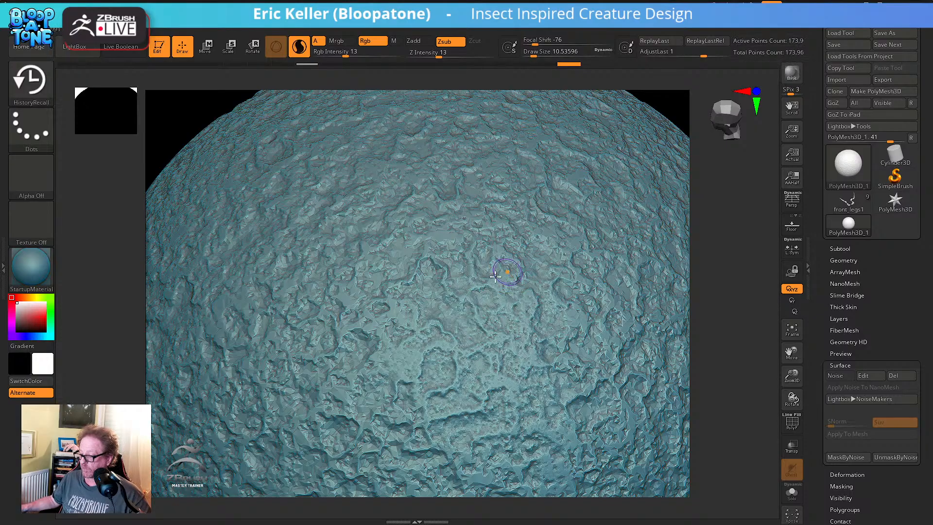
mouse_move(436, 282)
left_mouse_down()
mouse_move(442, 272)
mouse_move(410, 261)
mouse_move(378, 335)
mouse_move(381, 416)
mouse_move(360, 418)
left_mouse_up()
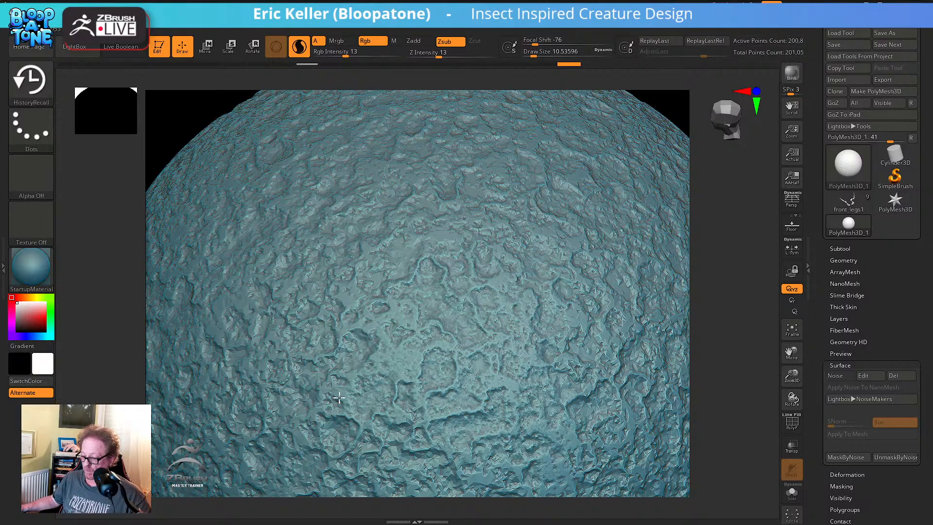
Recall detail with one last stroke on the sphere, and switch back to the arachnid warrior tool, framed in side view
mouse_move(351, 373)
left_mouse_down()
mouse_move(359, 335)
mouse_move(320, 382)
mouse_move(297, 371)
left_mouse_up()
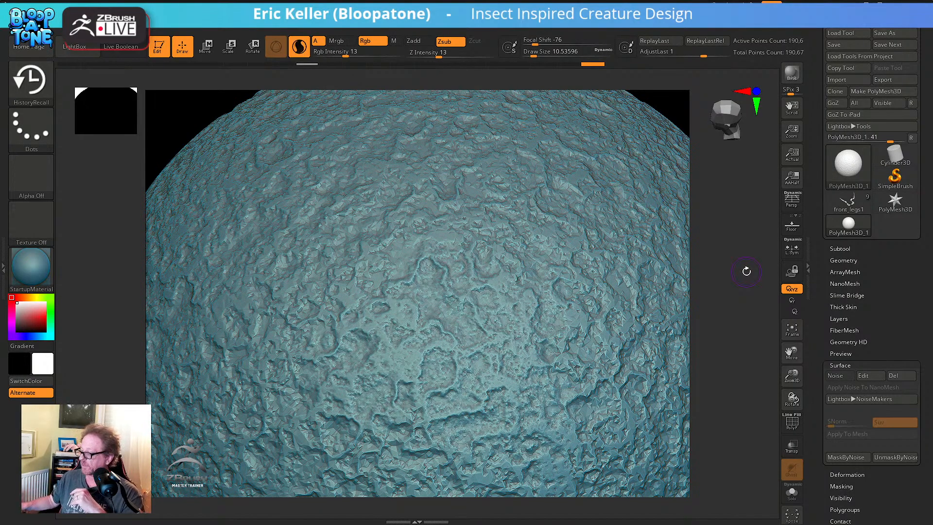
left_click(840, 248)
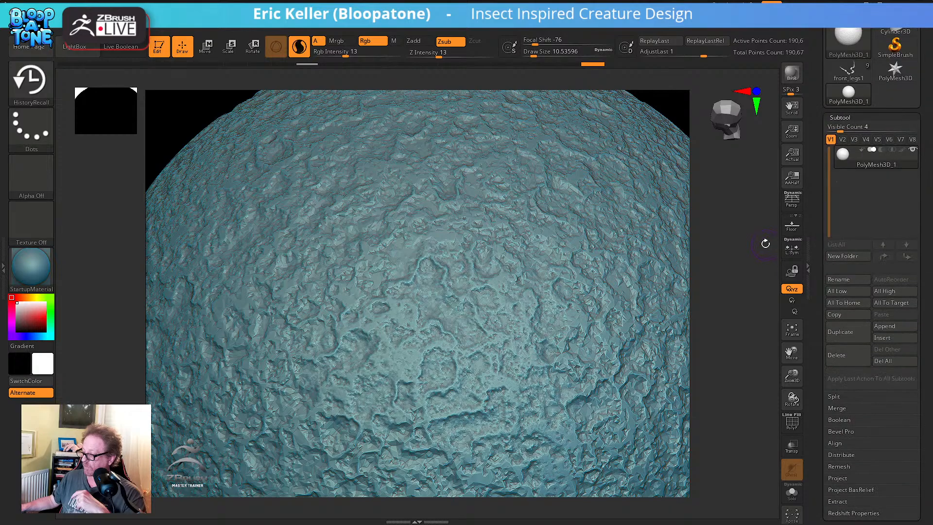
left_click(847, 70)
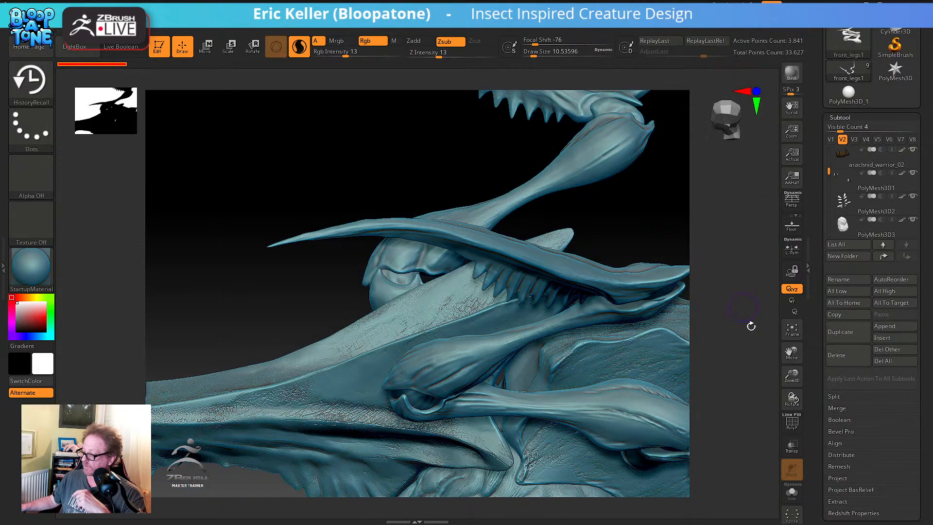
left_click(792, 330)
left_click_drag(483, 446, 308, 386)
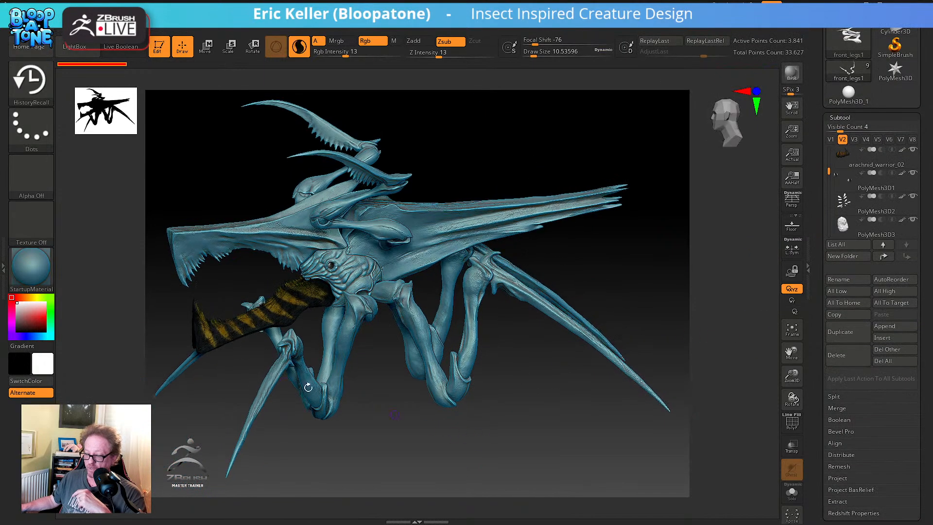
Change the material of the arachnid warrior to SkinShade4
left_click(48, 281)
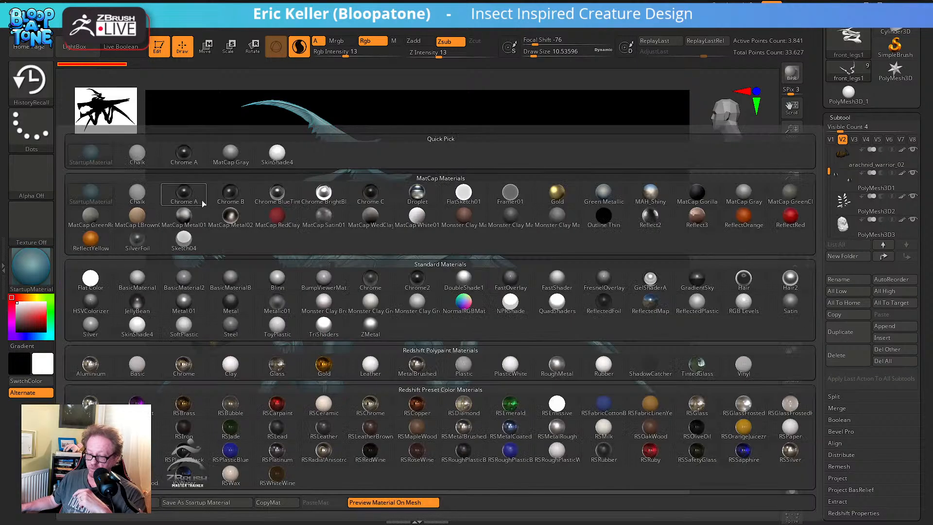
left_click(271, 154)
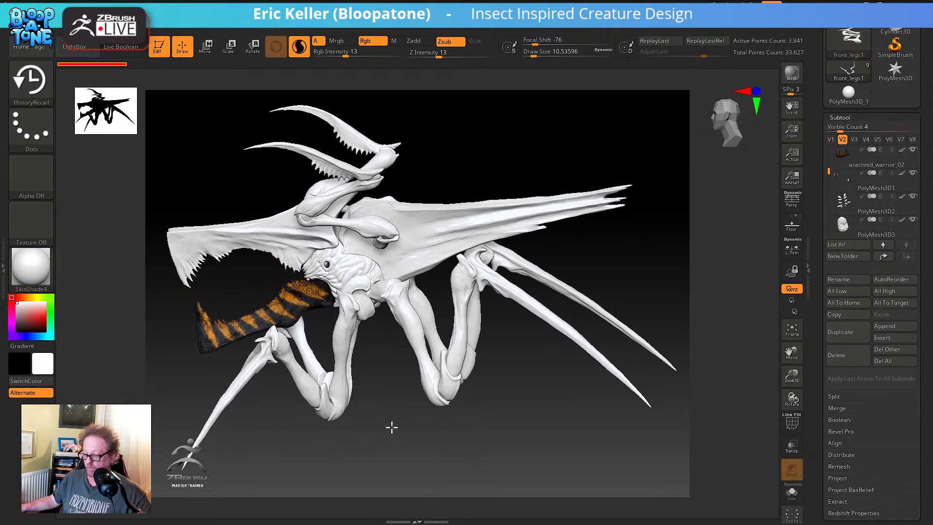
left_click_drag(391, 427, 453, 453)
left_click_drag(570, 364, 453, 311, "alt")
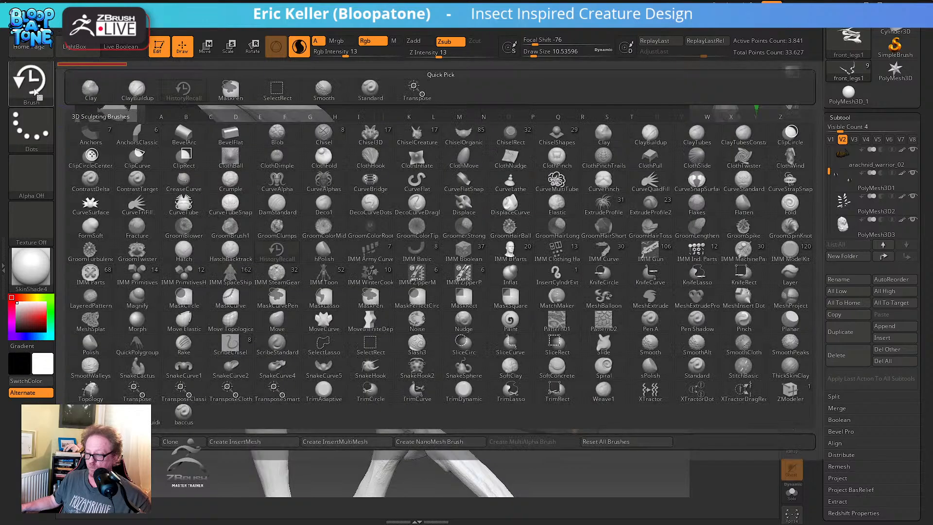
Select the Paint brush and turn off Sculptris Pro mode
left_click(30, 81)
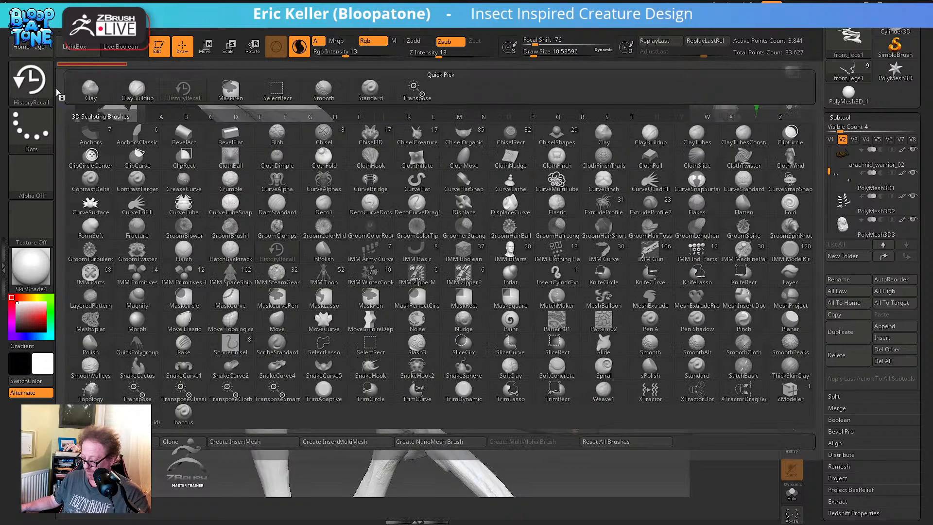
key("p")
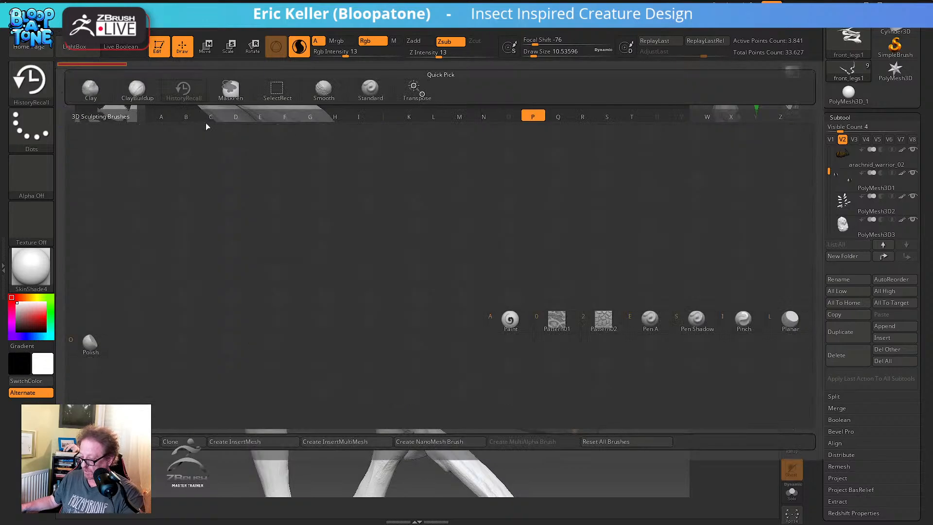
left_click(510, 321)
left_click_drag(443, 292, 481, 289)
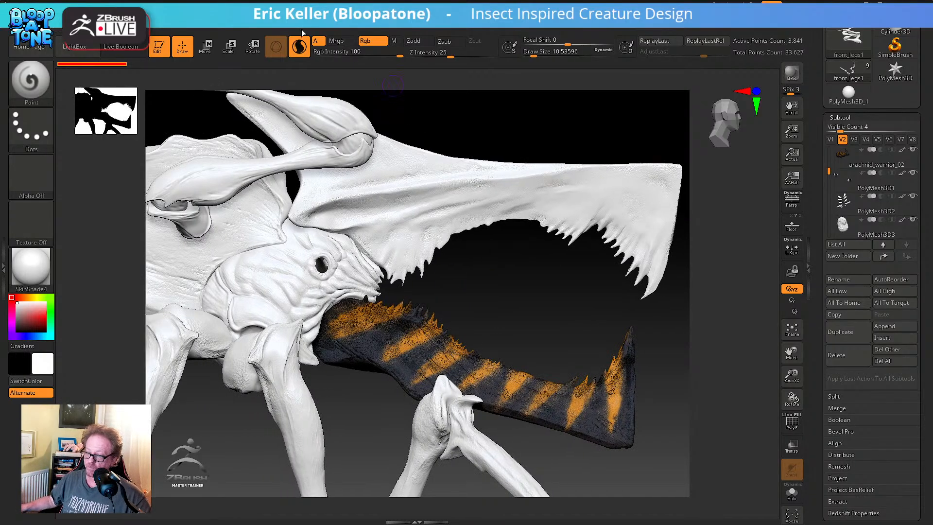
left_click(299, 46)
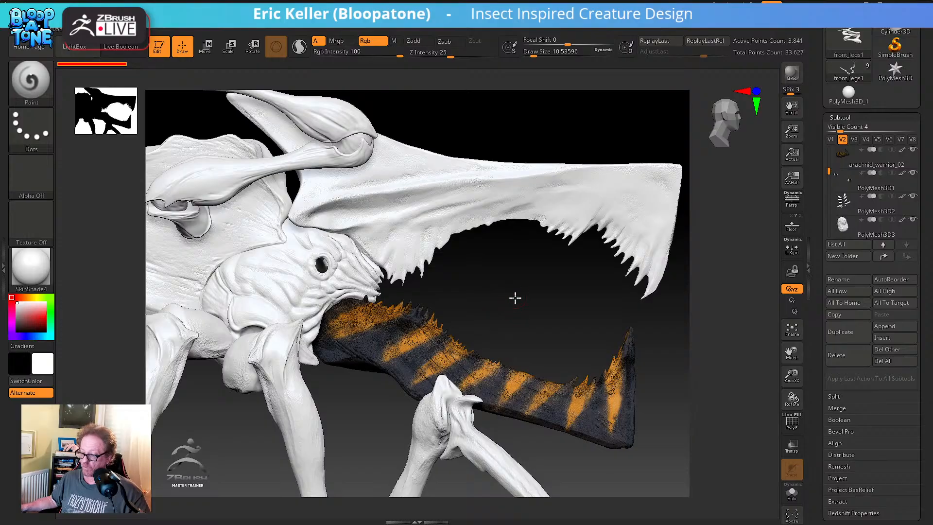
Inspect the upper jaw's surface up close, and browse the brush presets on disk to the Brushes folder inside Pablo
left_click_drag(515, 298, 428, 339)
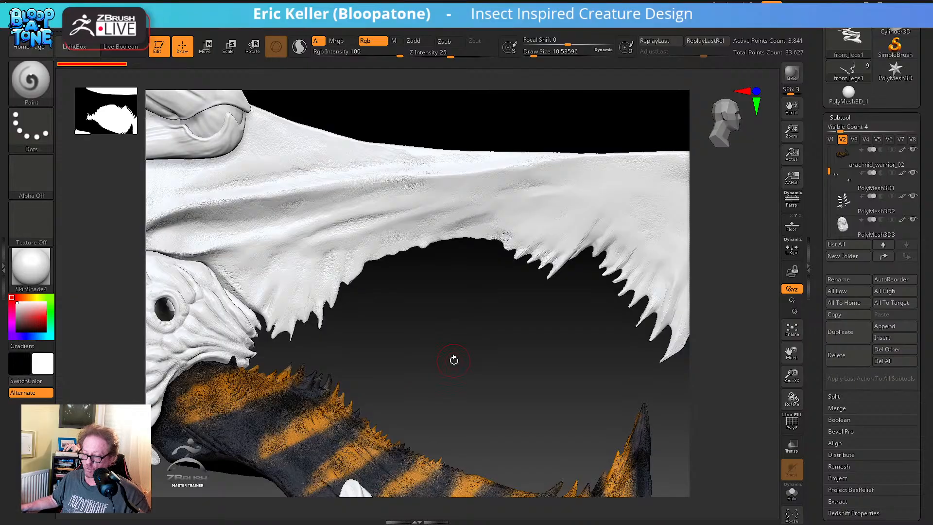
left_click_drag(454, 356, 544, 385)
left_click_drag(437, 384, 419, 316)
mouse_move(480, 399)
left_mouse_down()
mouse_move(504, 413)
mouse_move(413, 404)
mouse_move(410, 383)
mouse_move(292, 286)
left_mouse_up()
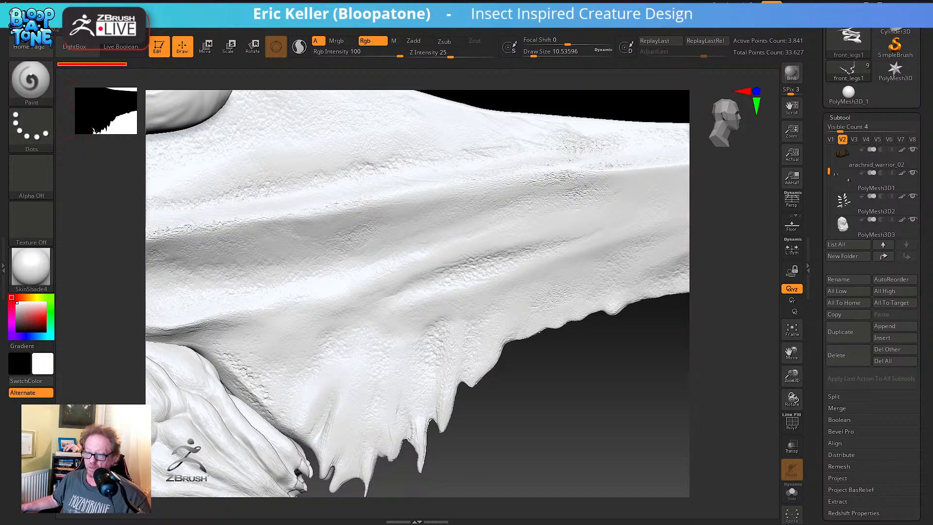
left_click(73, 30)
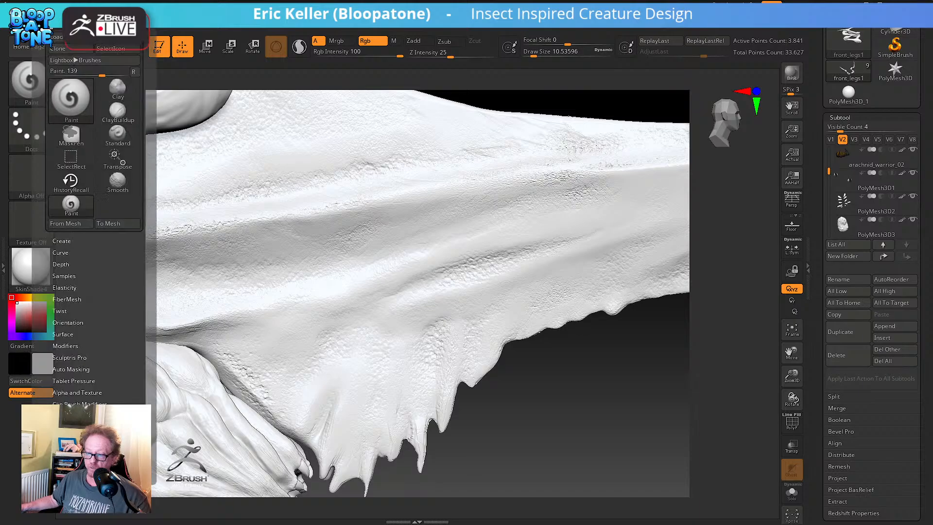
left_click(61, 37)
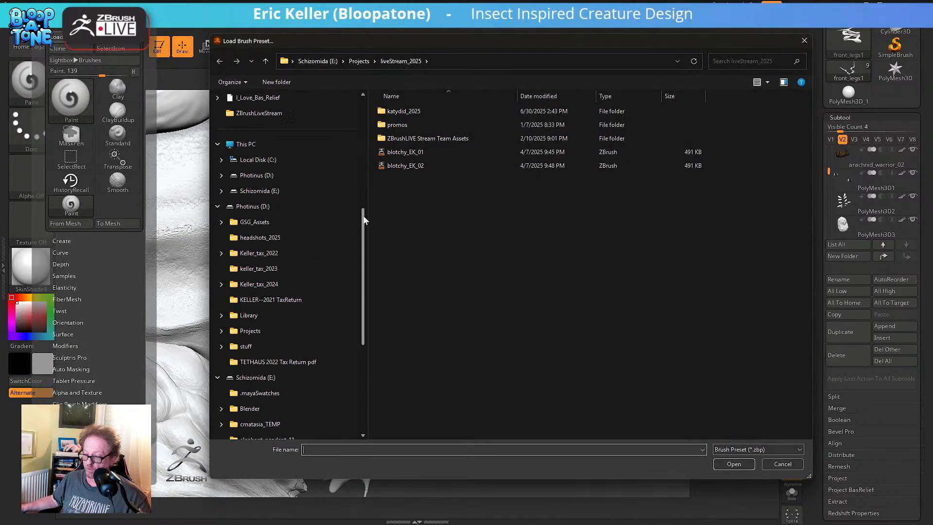
mouse_move(372, 44)
left_mouse_down()
mouse_move(0, 95)
mouse_move(0, 77)
mouse_move(315, 77)
mouse_move(315, 60)
left_mouse_up()
scroll(256, 284, "up", 6)
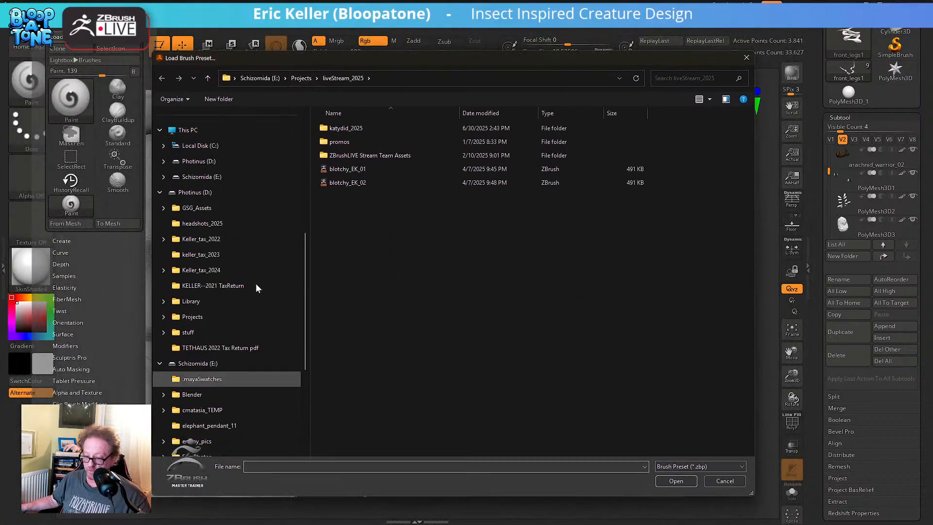
scroll(255, 287, "up", 3)
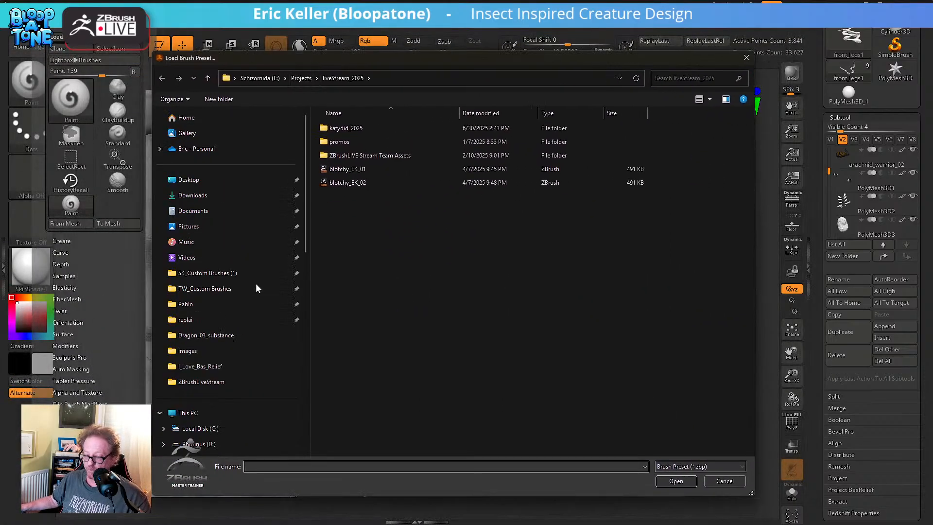
left_click(220, 305)
left_click(349, 130)
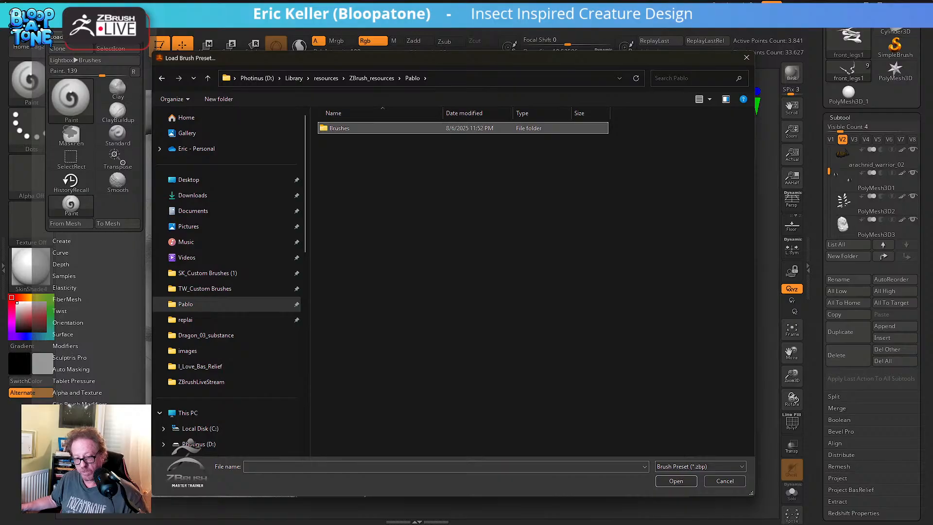
Switch to the Chrome browser and open the Pablander website in a new tab, with the window maximized
key("alt+Tab")
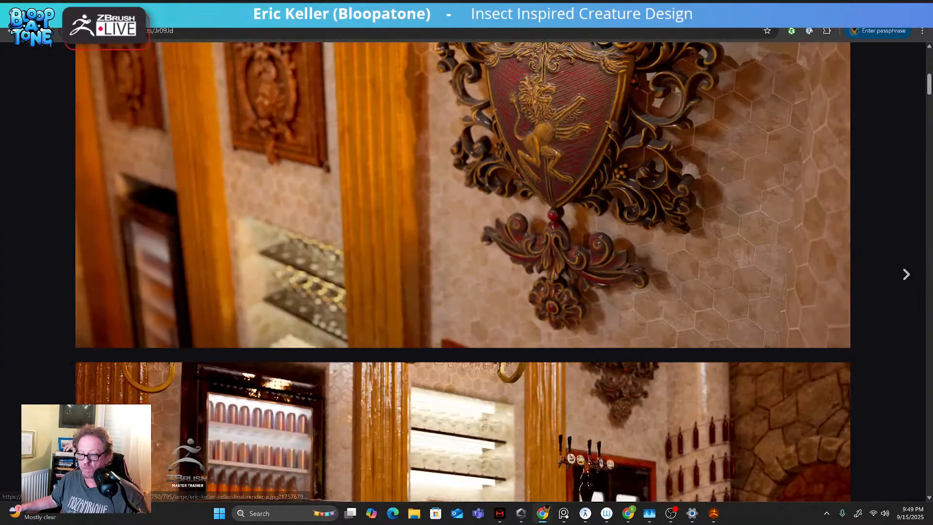
left_click_drag(156, 7, 27, 51)
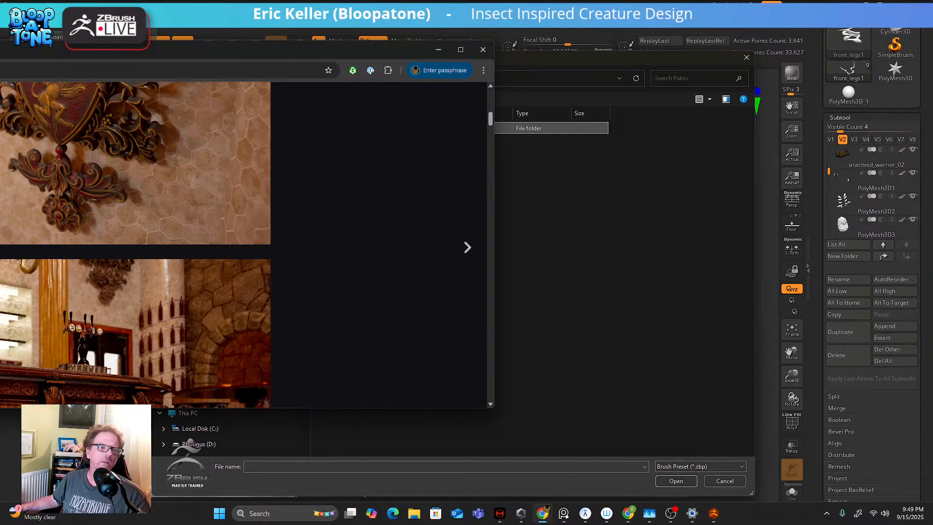
key("ctrl+t")
type("p")
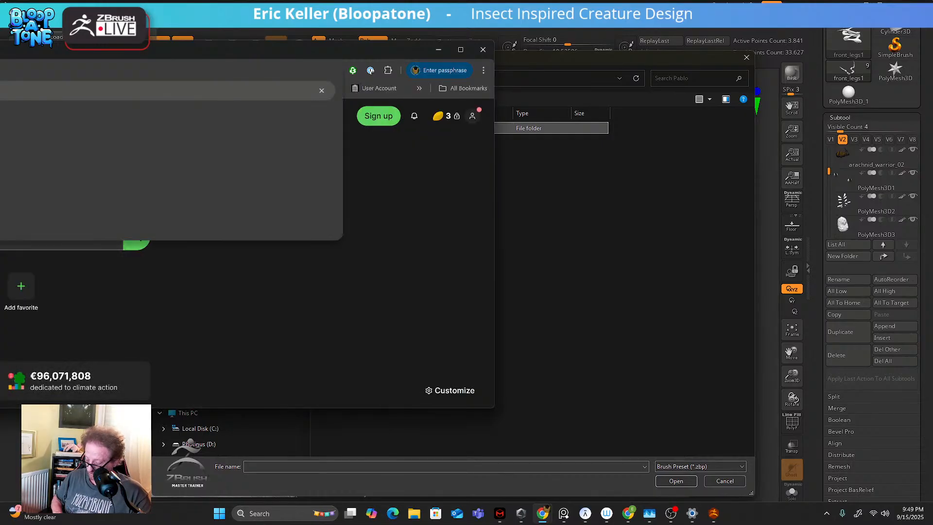
type("ablo")
key("Return")
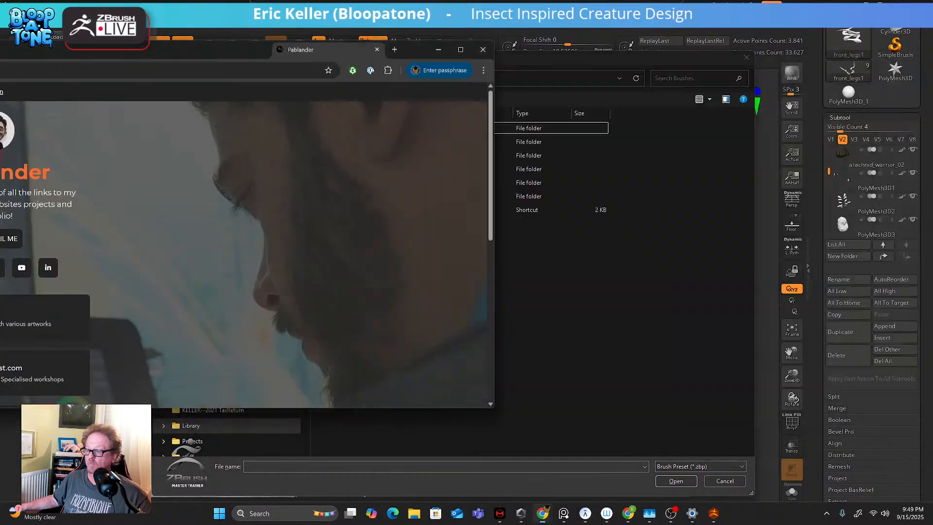
left_click_drag(301, 50, 149, 57)
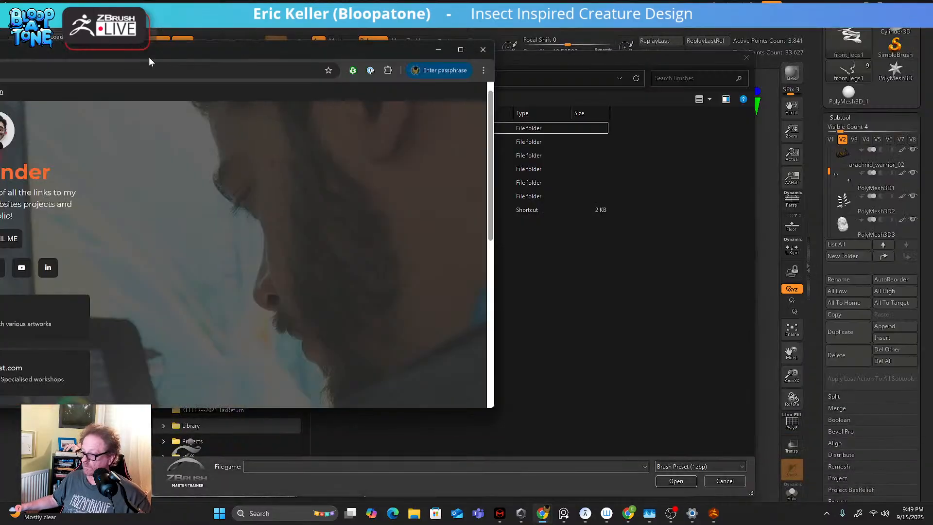
left_click(460, 51)
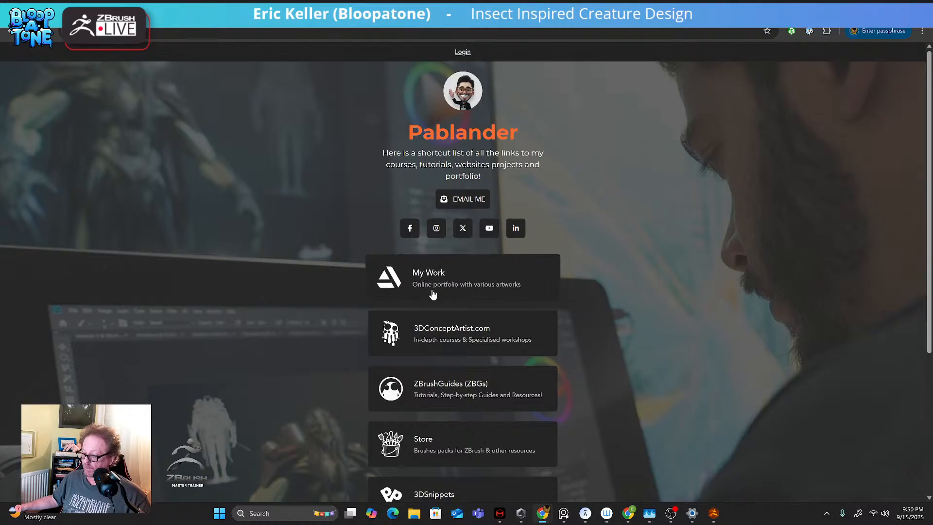
Look through the Brushes collection in the site's store, and return to ZBrush, cancelling the brush preset loading
left_click(446, 445)
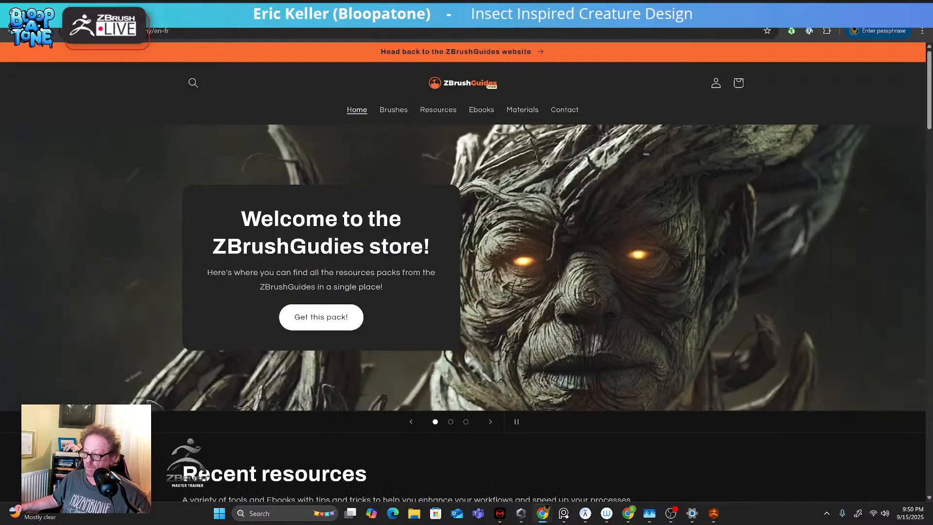
left_click(396, 110)
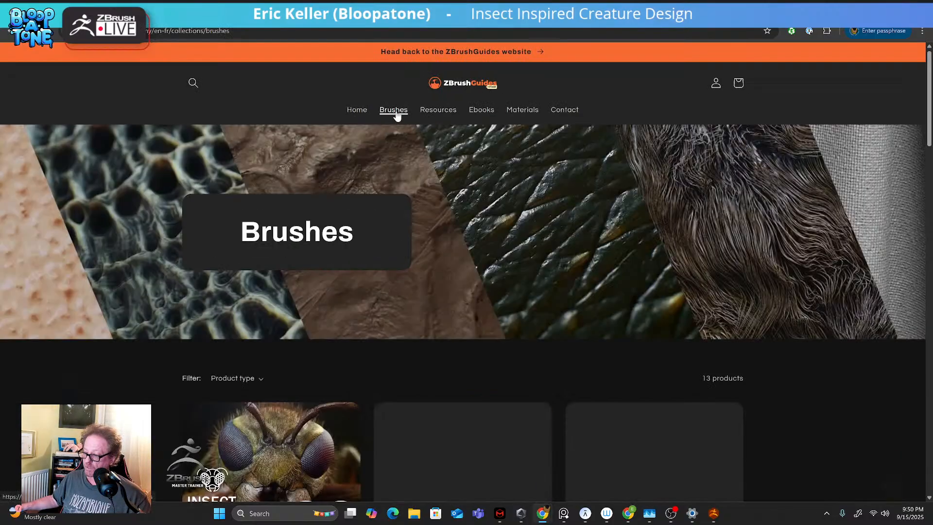
scroll(391, 286, "down", 3)
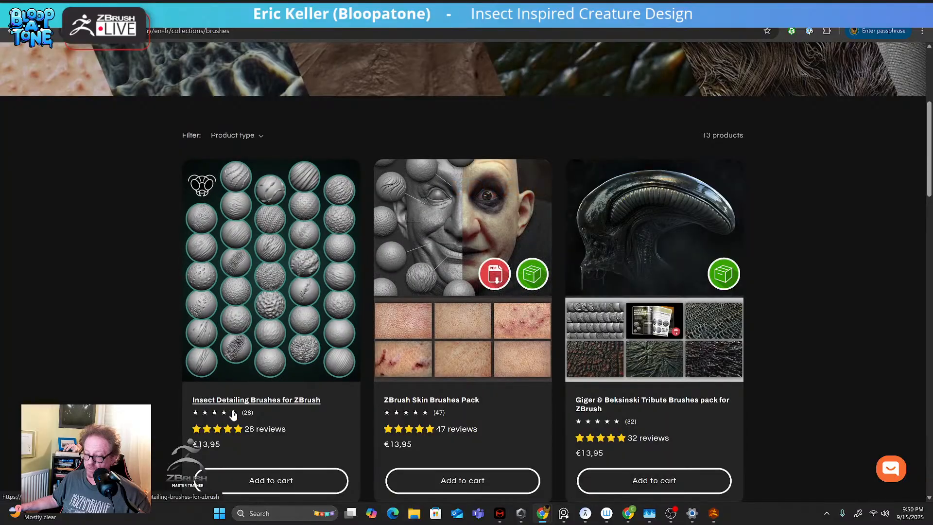
scroll(281, 324, "down", 3)
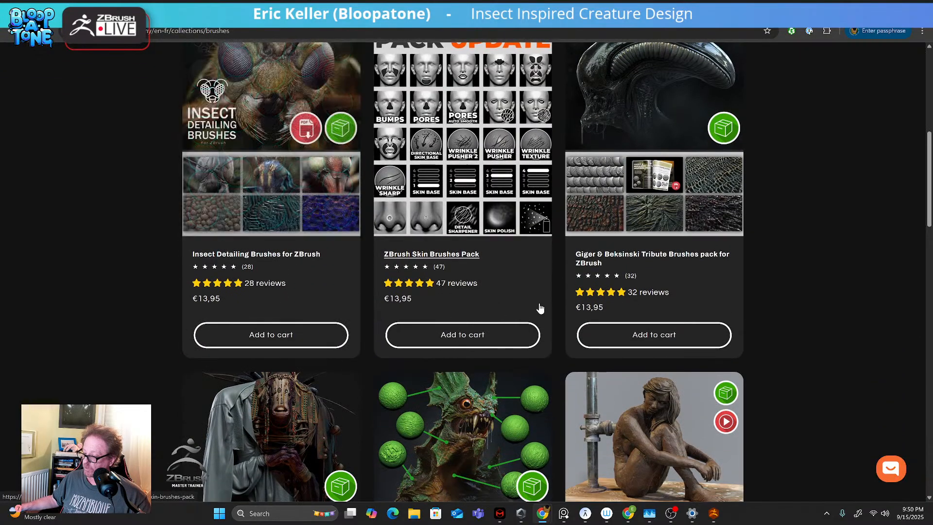
scroll(592, 310, "down", 2)
scroll(592, 309, "up", 3)
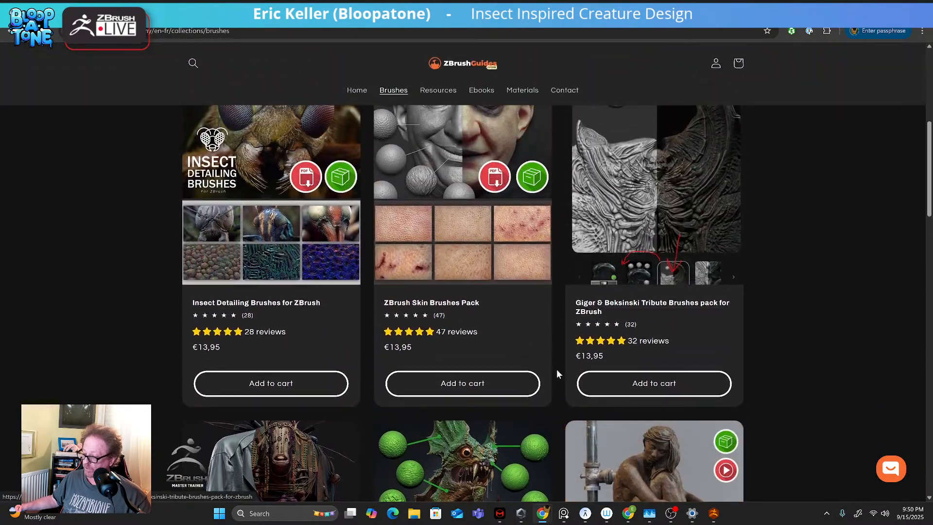
scroll(556, 369, "down", 3)
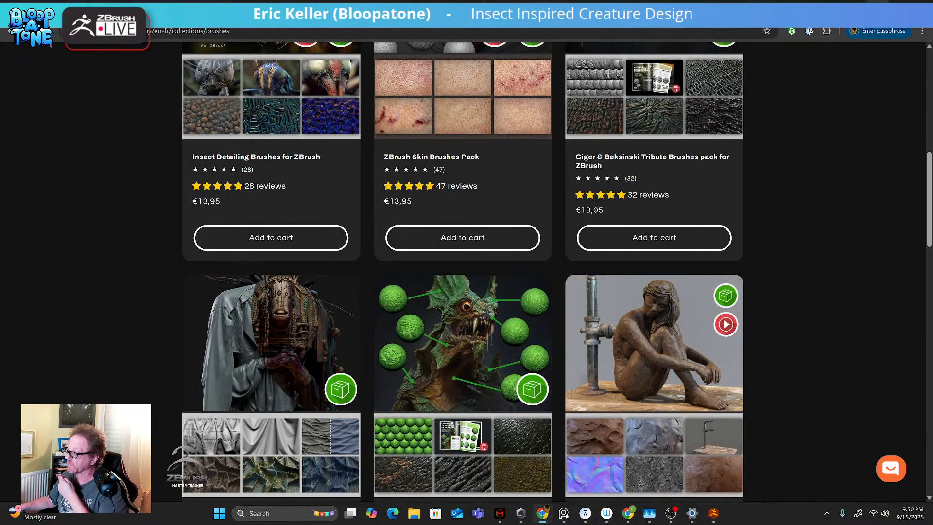
left_click(877, 6)
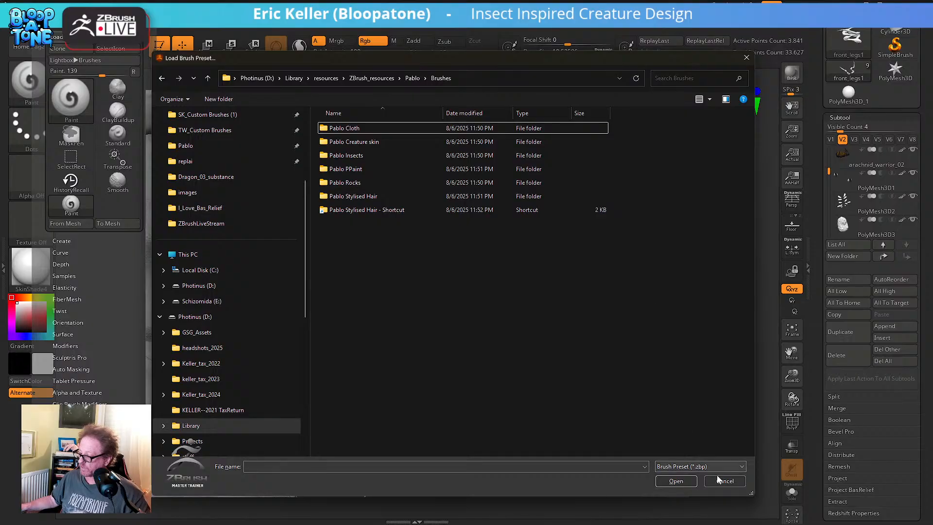
left_click(724, 481)
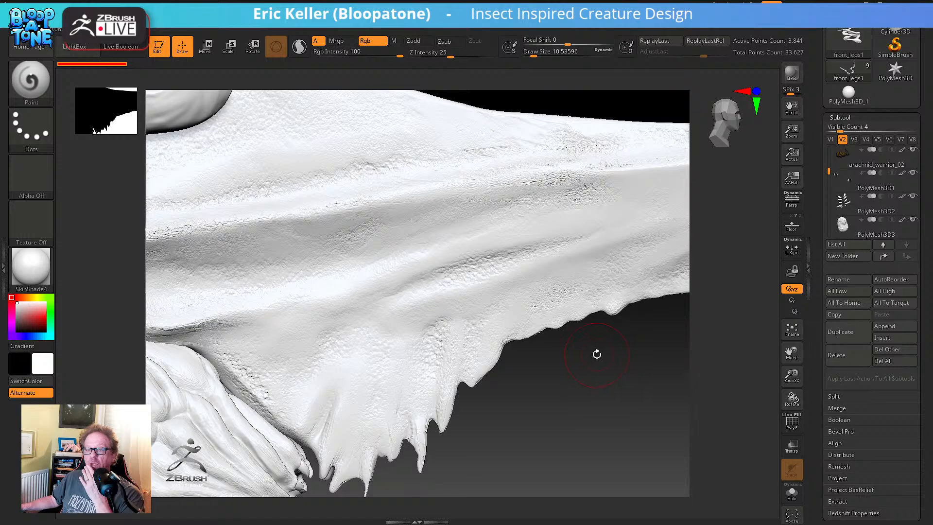
Make the creature's upper jaw the active subtool and display its polyframe
mouse_move(581, 376)
left_mouse_down()
mouse_move(577, 389)
mouse_move(587, 365)
left_mouse_up()
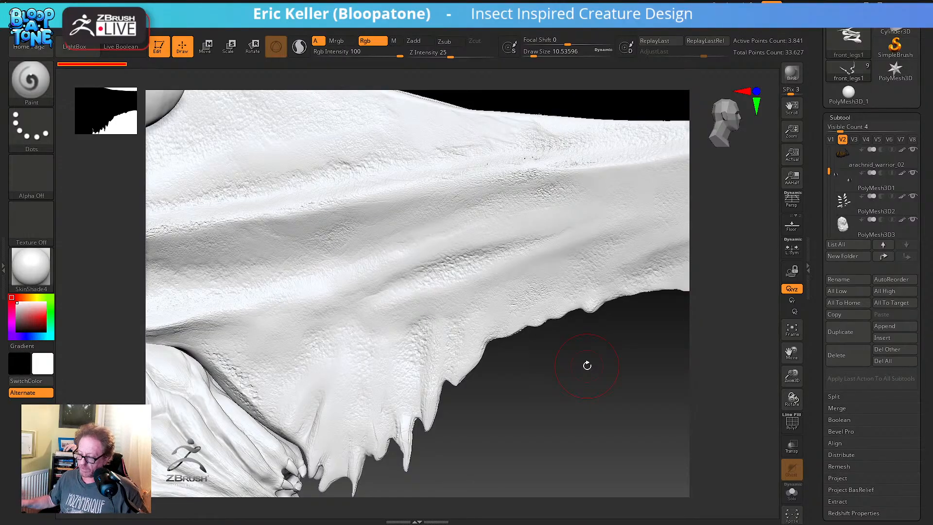
left_click_drag(595, 371, 545, 346, "alt")
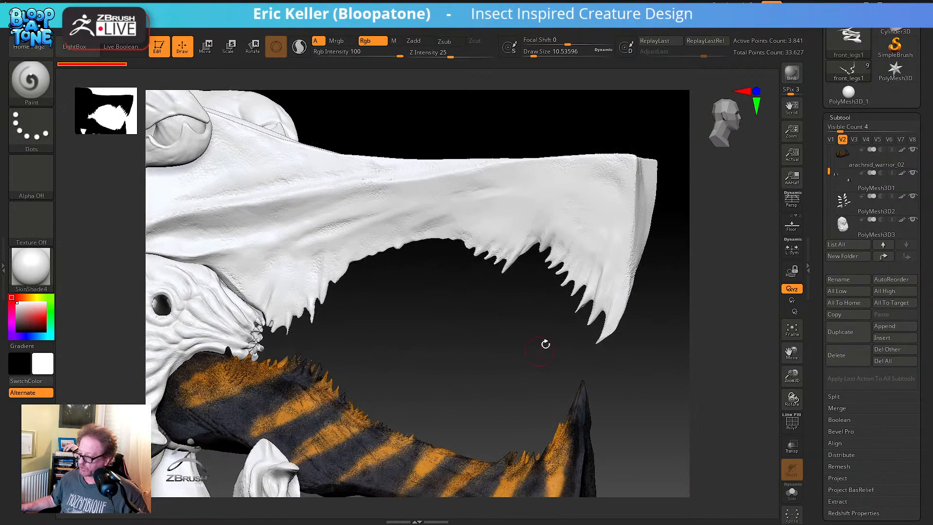
left_click(601, 247, "alt")
left_click(792, 422)
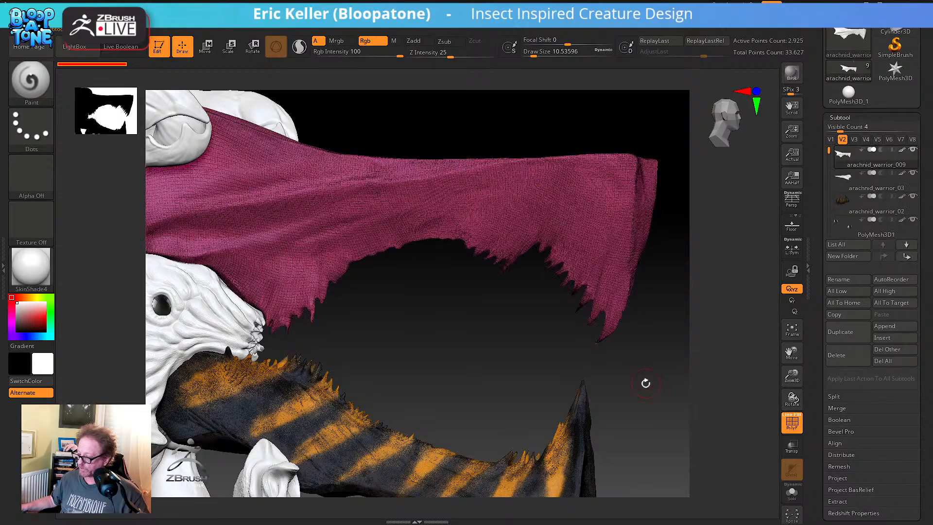
Make the striped lower jaw the active subtool, isolate it in Solo mode and turn off its polyframe display
left_click_drag(643, 381, 608, 382)
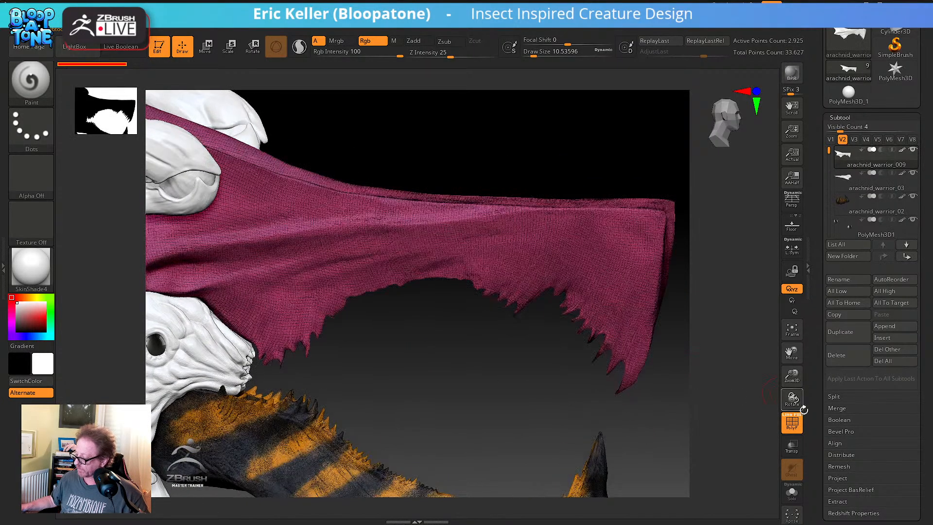
left_click_drag(812, 430, 818, 335)
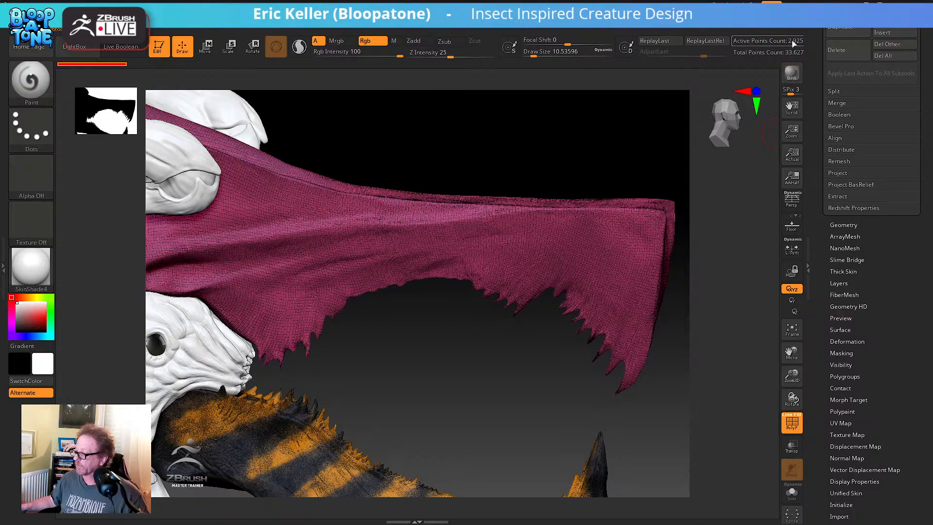
left_click(289, 448, "alt")
left_click_drag(448, 366, 751, 470, "alt")
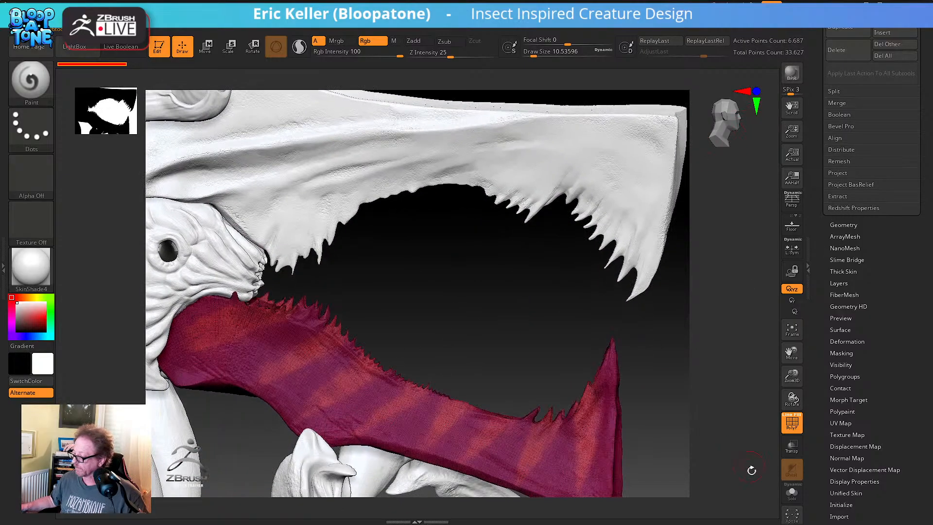
left_click(791, 492)
left_click_drag(704, 442, 719, 407)
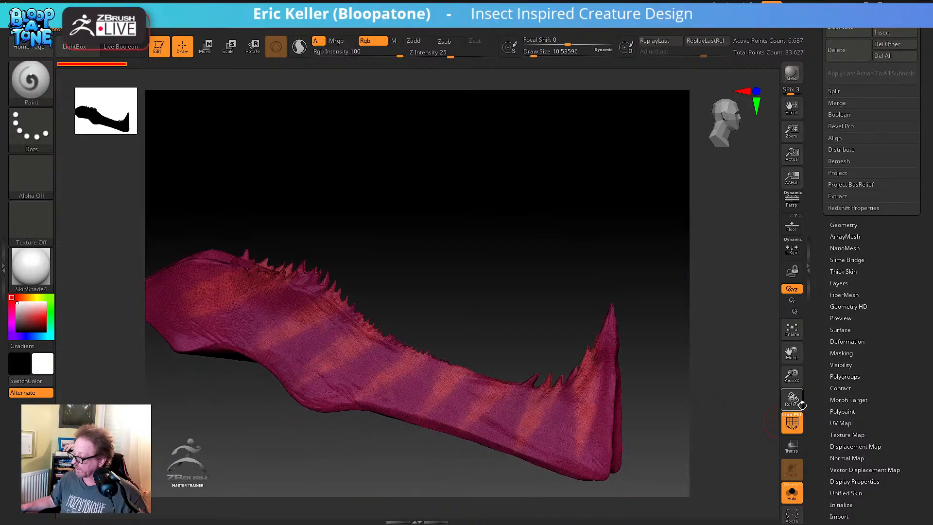
left_click(791, 423)
Compare the lower jaw's painted stripes at subdivision levels 1 and 5, and examine them up close from several angles at level 5
left_click(843, 224)
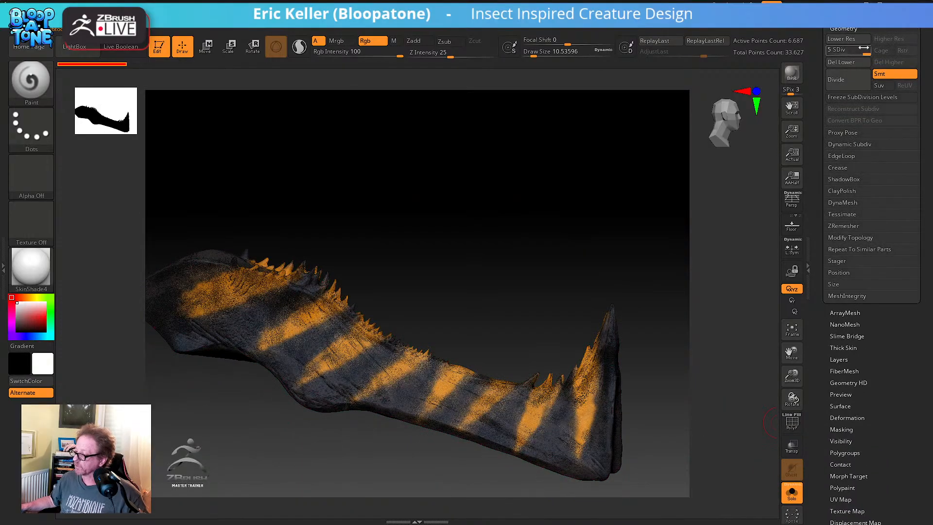
left_click_drag(860, 53, 829, 51)
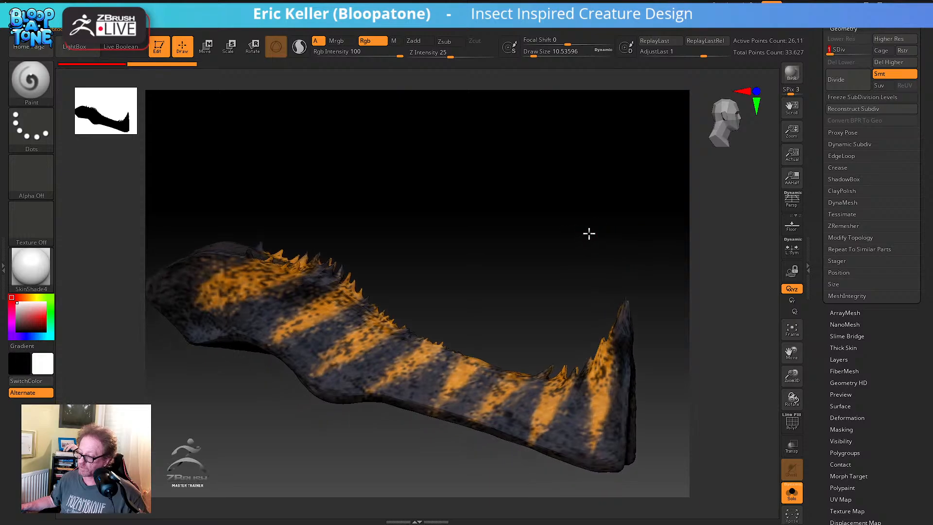
left_click_drag(574, 241, 658, 212, "alt")
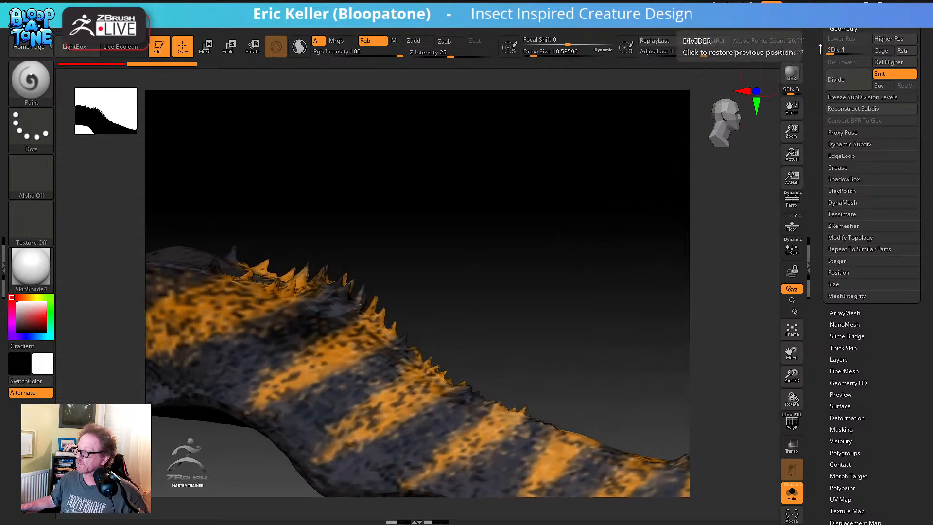
left_click_drag(836, 50, 881, 49)
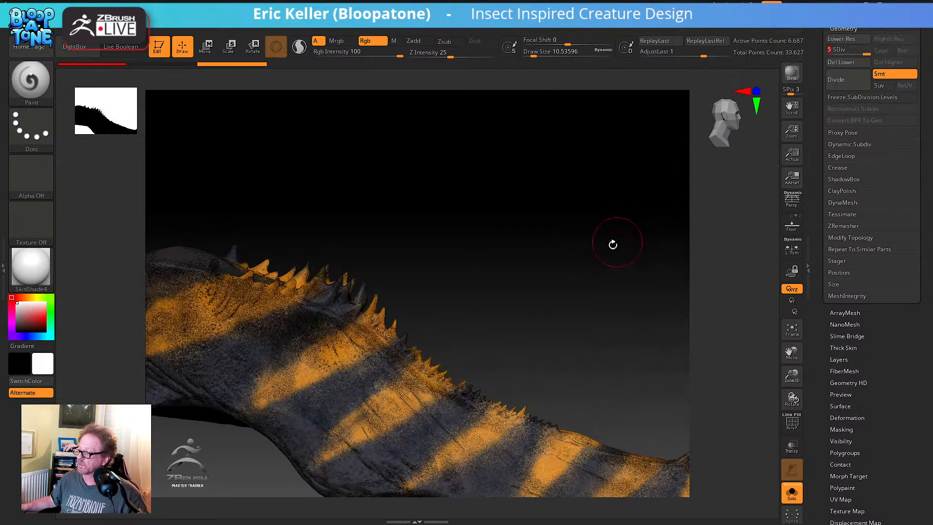
left_click_drag(592, 242, 567, 170, "alt")
left_click_drag(583, 228, 395, 319, "alt")
left_click_drag(619, 178, 558, 235)
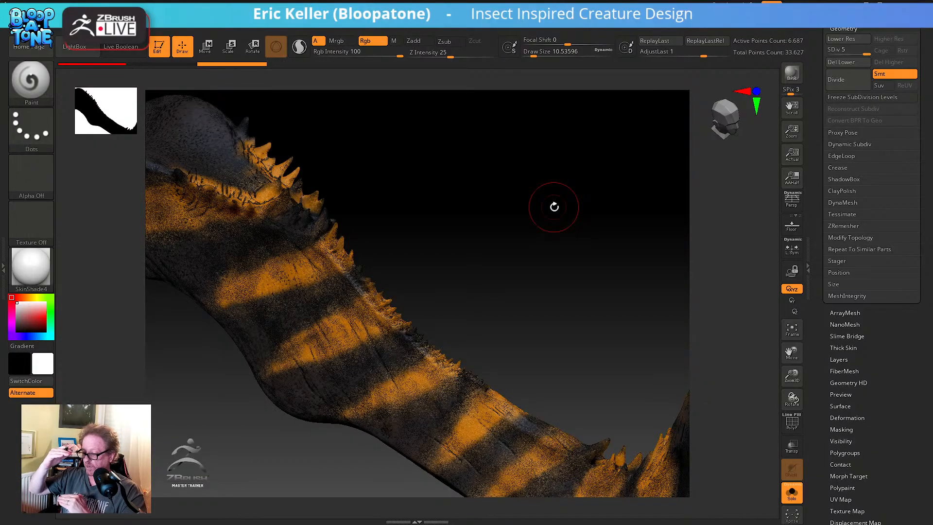
left_click_drag(529, 244, 559, 211)
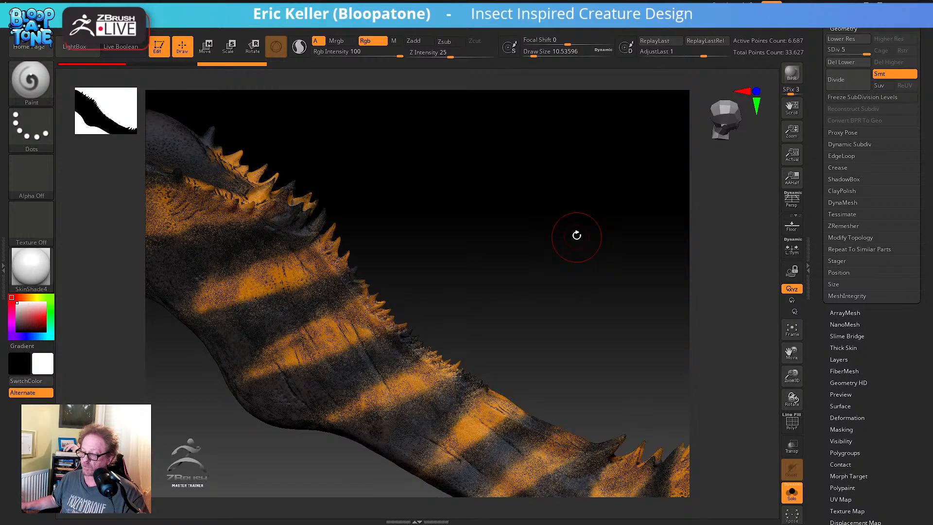
left_click_drag(559, 228, 560, 255)
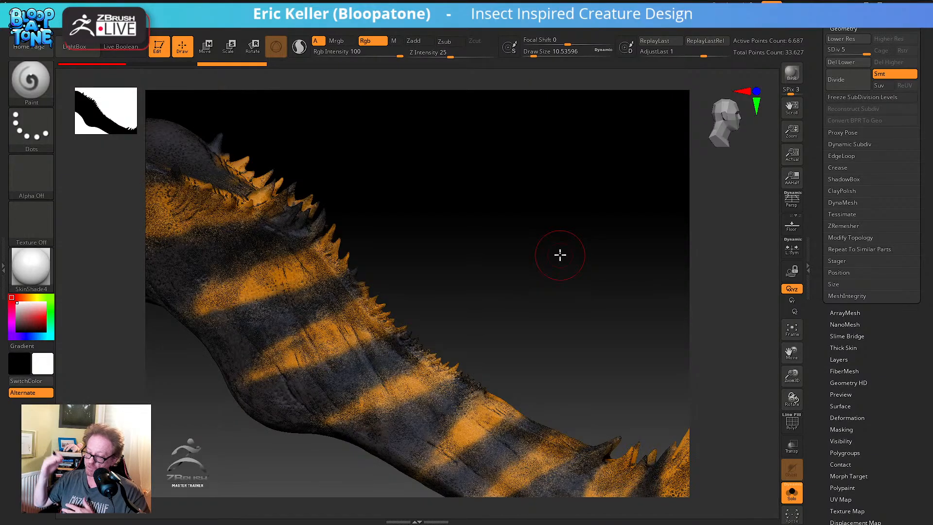
Leave Solo mode to show the other parts again, and make the white upper jaw the active subtool
left_click(792, 491)
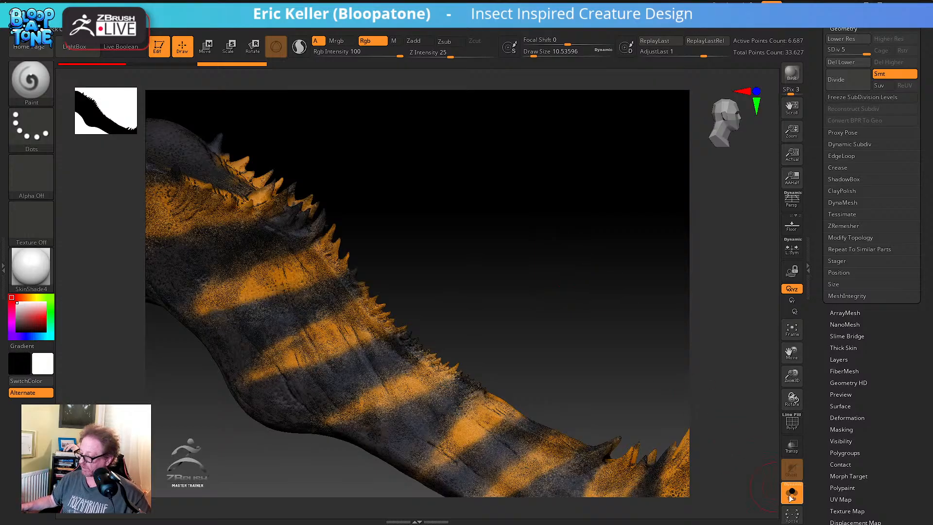
mouse_move(691, 331)
left_mouse_down()
mouse_move(620, 319)
mouse_move(640, 407)
mouse_move(715, 396)
mouse_move(510, 350)
mouse_move(558, 364)
mouse_move(453, 217)
left_mouse_up()
key("shift+d")
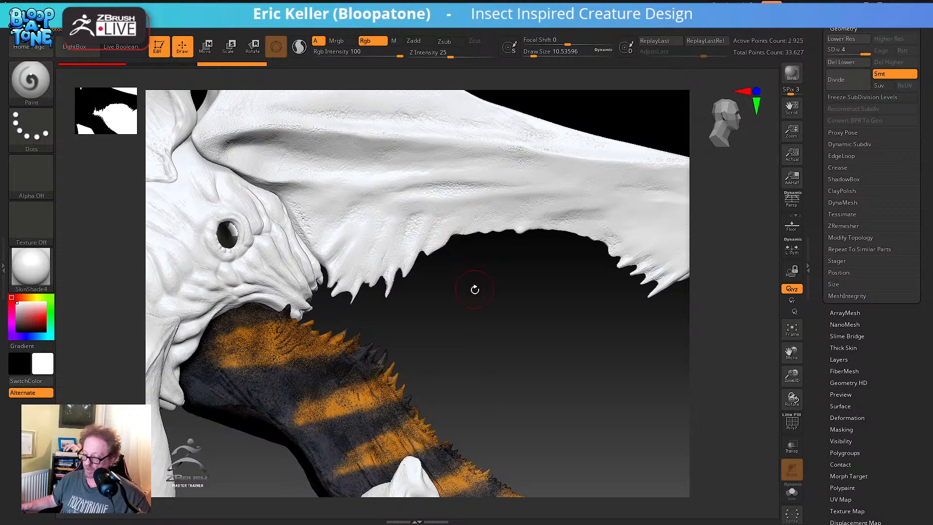
left_click_drag(475, 288, 499, 344)
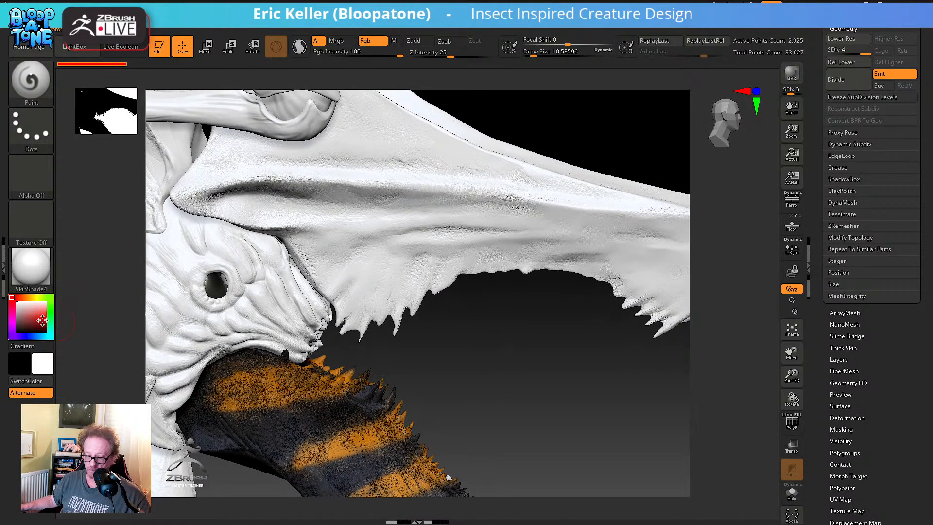
Choose a dark grey with RGB values of 41 and fill the whole upper jaw with it
left_click_drag(29, 322, 4, 327)
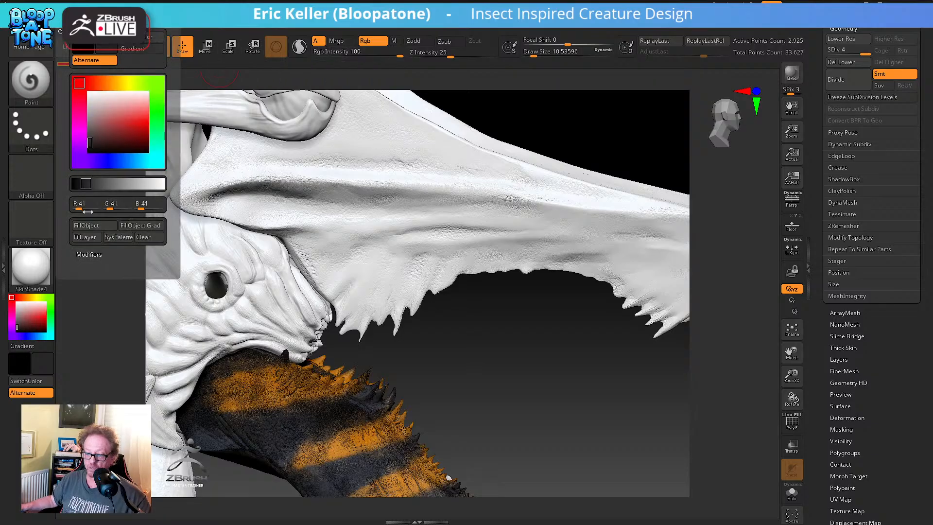
left_click(128, 226)
mouse_move(541, 378)
left_mouse_down()
mouse_move(488, 327)
mouse_move(494, 341)
mouse_move(269, 361)
left_mouse_up()
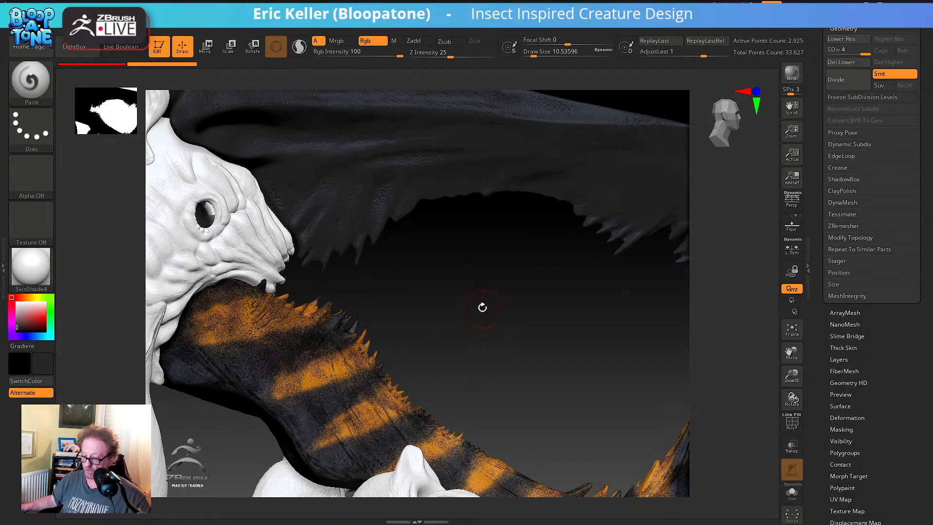
left_click_drag(483, 307, 346, 294)
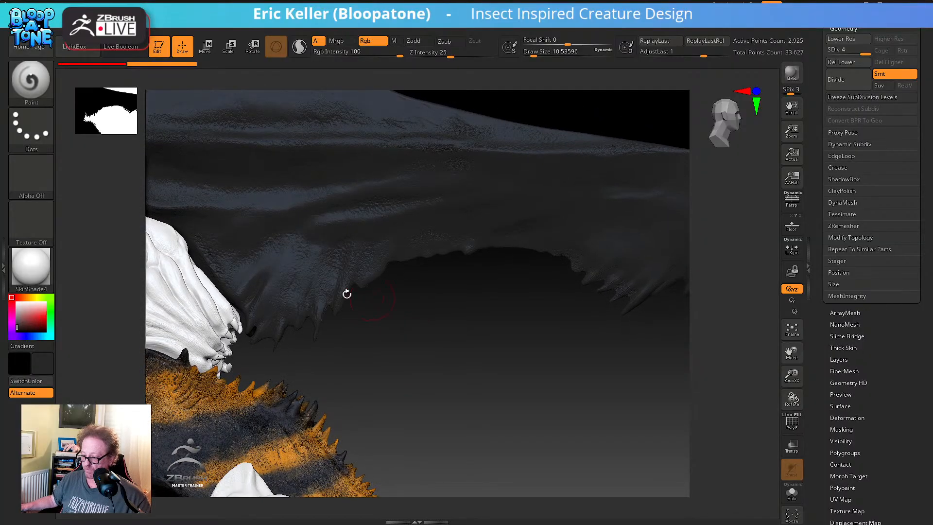
left_click_drag(430, 302, 381, 264)
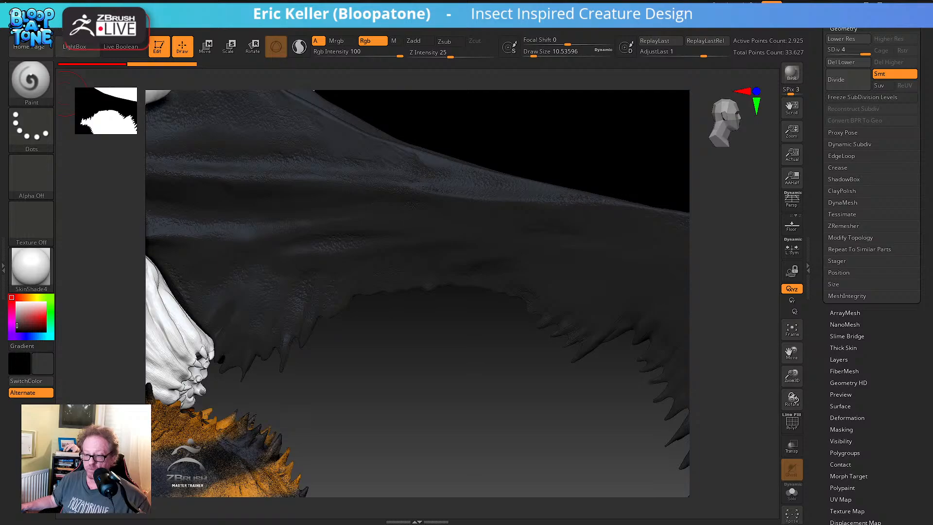
left_click(63, 22)
left_click_drag(341, 316, 409, 351)
Isolate the upper jaw in Solo mode and mask it by cavity with intensity 100 and blur 2
left_click(792, 492)
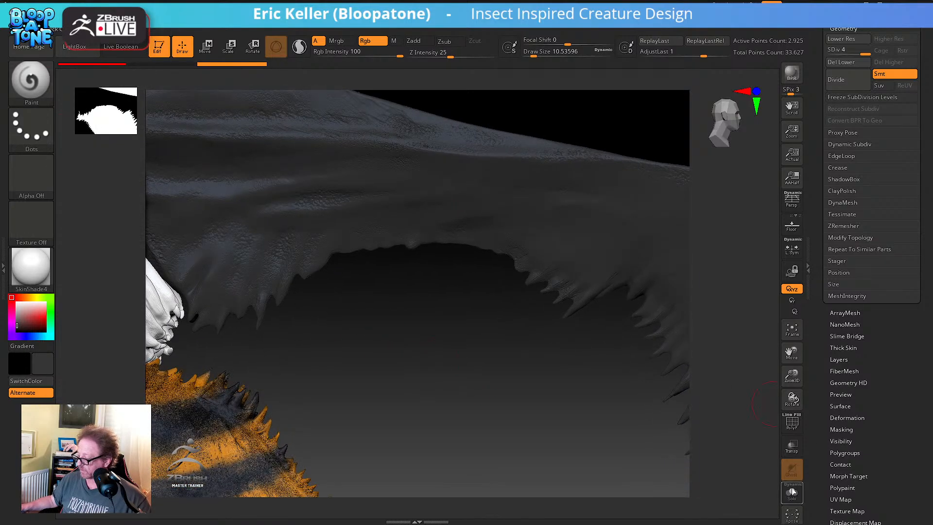
left_click_drag(620, 416, 612, 462)
left_click_drag(818, 436, 807, 370)
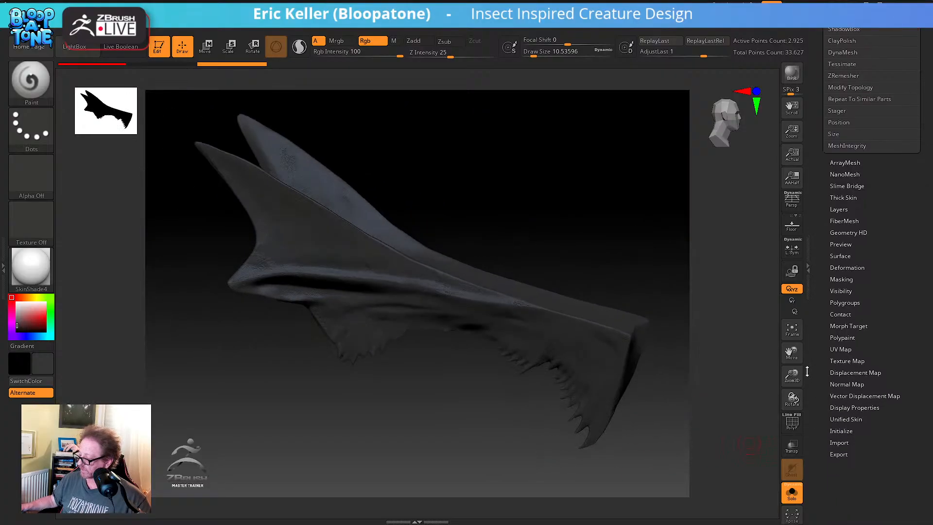
left_click(845, 279)
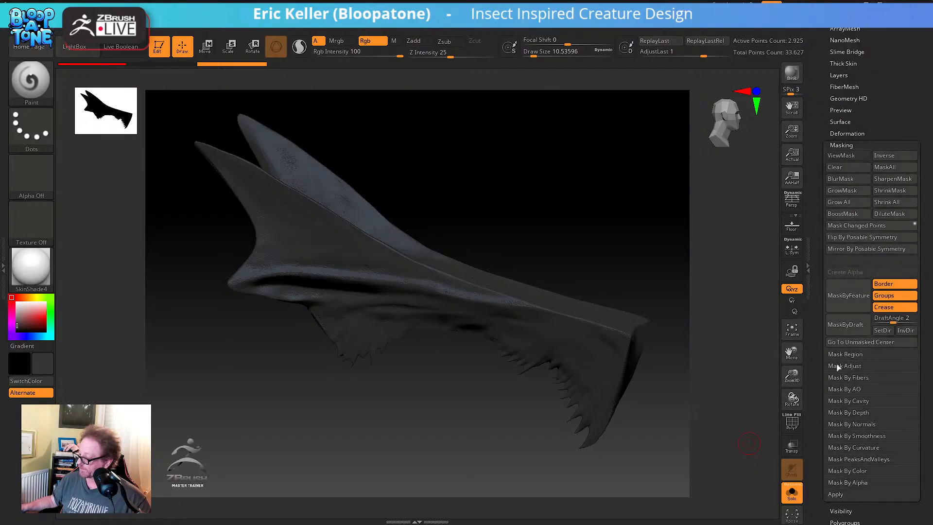
left_click(853, 400)
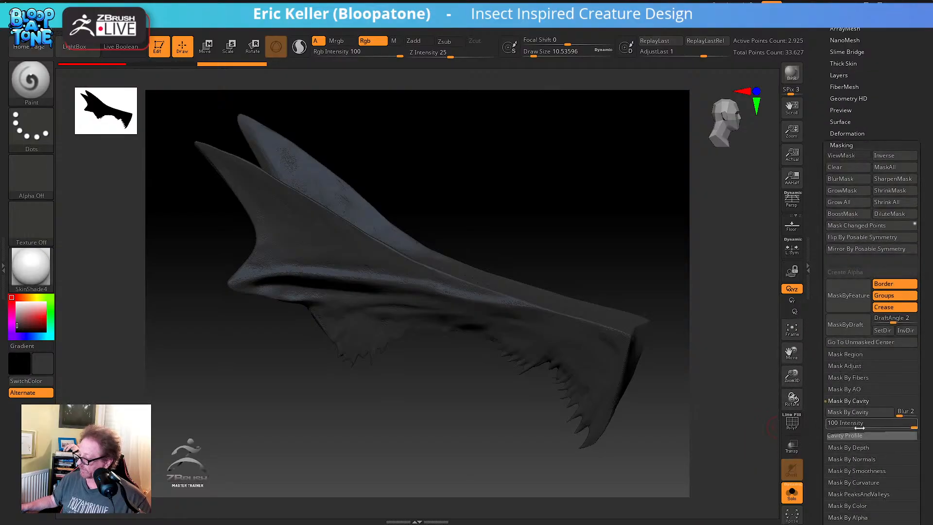
left_click(855, 411)
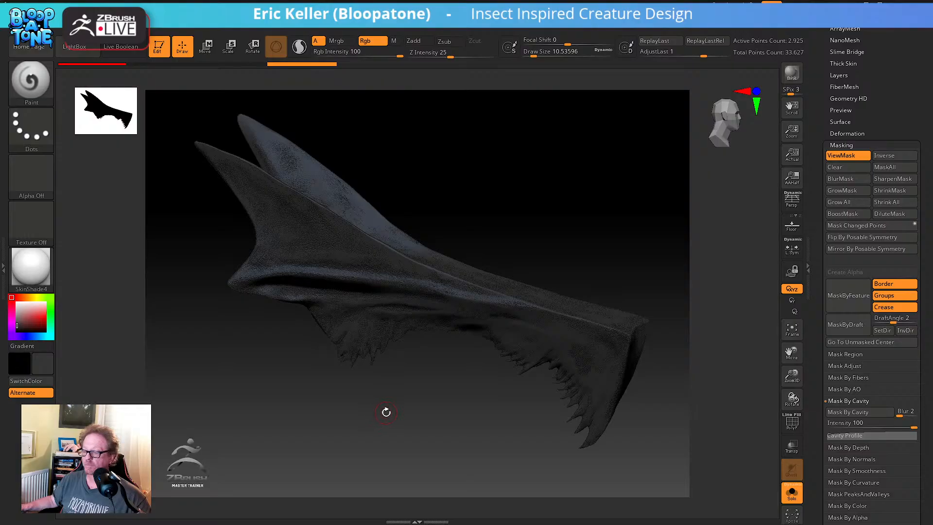
Invert the cavity mask on the upper jaw and hide the mask display
mouse_move(422, 416)
left_mouse_down()
mouse_move(443, 381)
mouse_move(431, 428)
mouse_move(534, 410)
mouse_move(373, 479)
mouse_move(440, 439)
left_mouse_up()
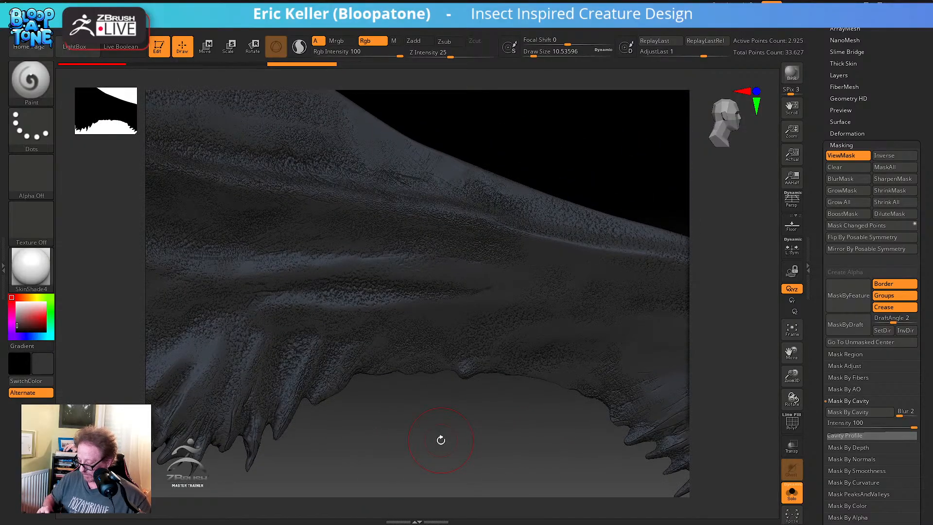
left_click(440, 440, "ctrl")
key("ctrl+h")
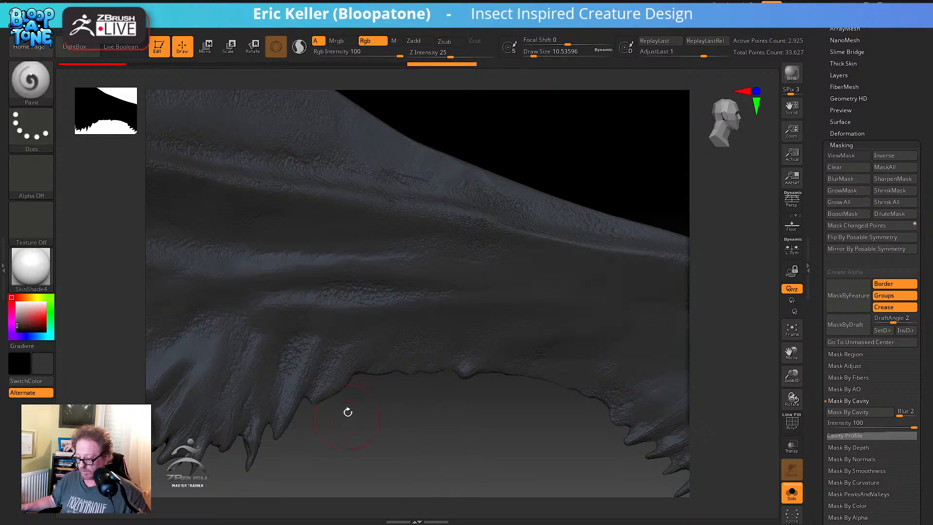
left_click_drag(407, 428, 408, 412, "alt")
Pick black, set the RGB intensity to 37, and fill the unmasked cavities of the upper jaw
left_click(11, 333)
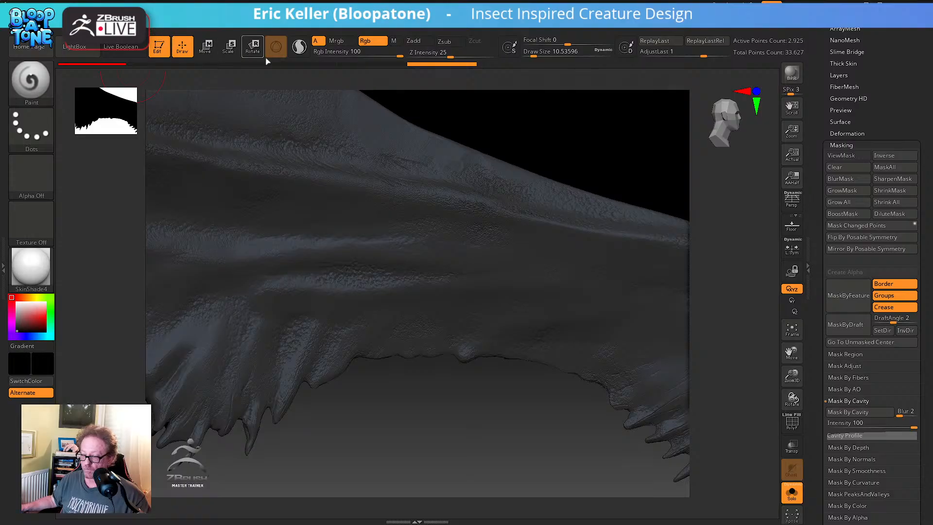
left_click_drag(400, 55, 366, 53)
left_click(78, 20)
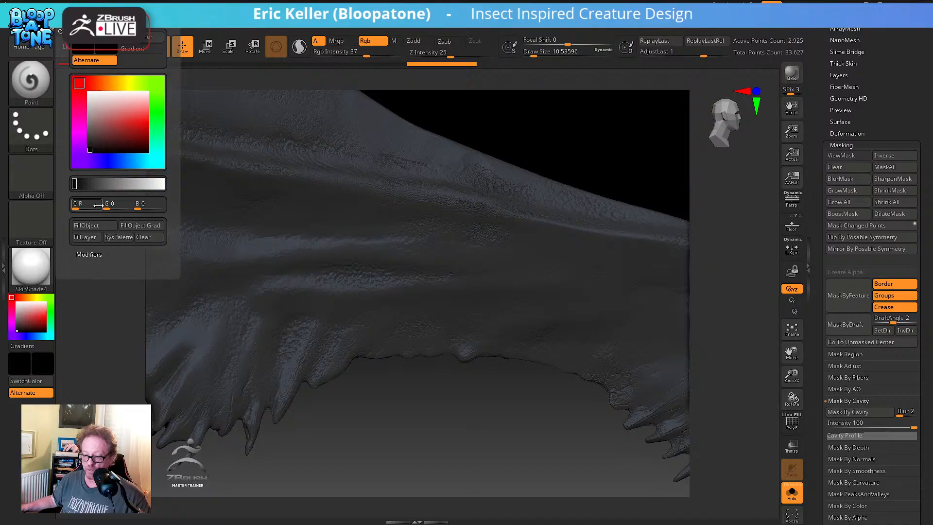
left_click(93, 228)
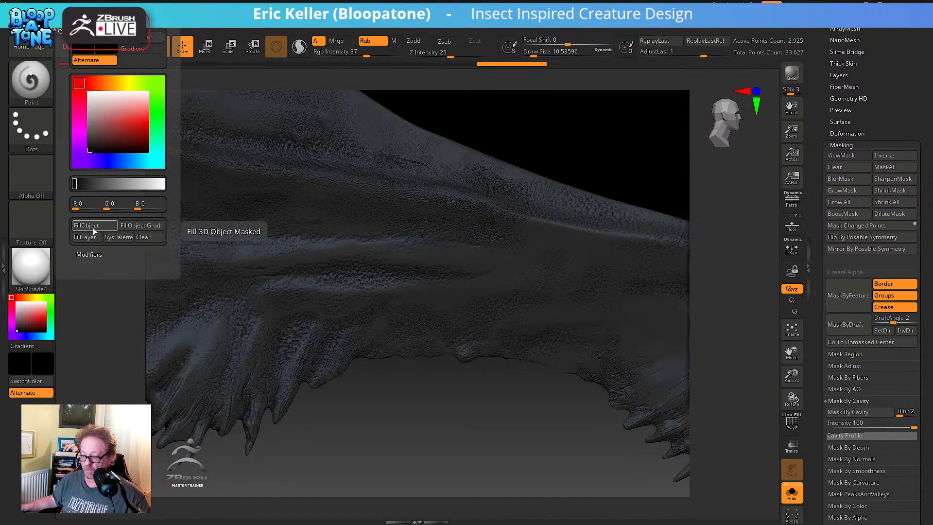
Mask the upper jaw by smoothness with range 10 and falloff 100
left_click_drag(440, 408, 417, 381)
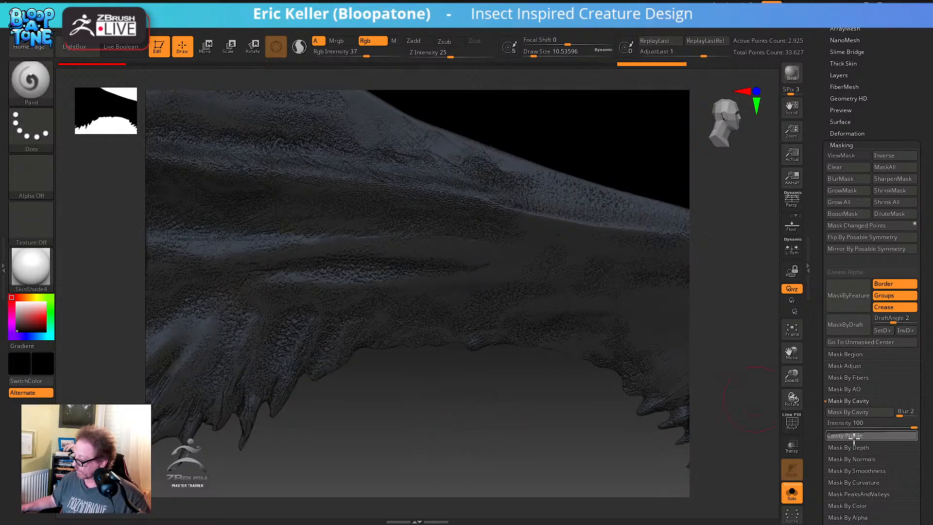
left_click(874, 469)
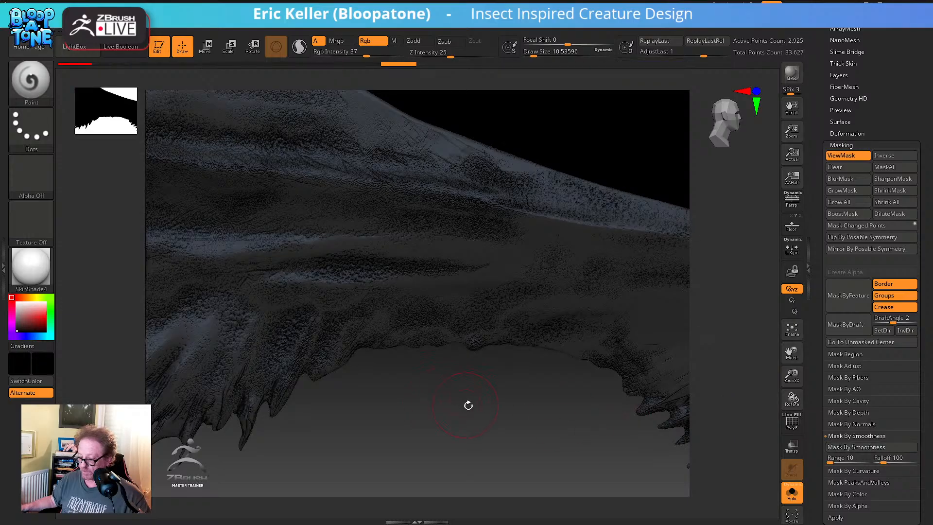
mouse_move(489, 412)
left_mouse_down("alt")
mouse_move(510, 396)
mouse_move(480, 412)
mouse_move(467, 409)
mouse_move(447, 371)
left_mouse_up("alt")
Invert the smoothness mask with its display hidden, and fill the upper jaw's unmasked areas with black
key("ctrl")
left_click(450, 370, "ctrl")
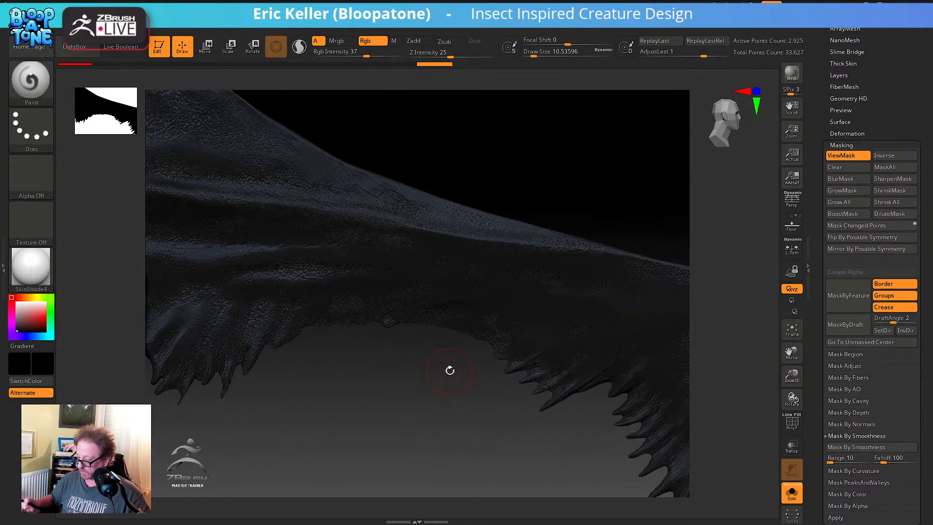
key("ctrl+h")
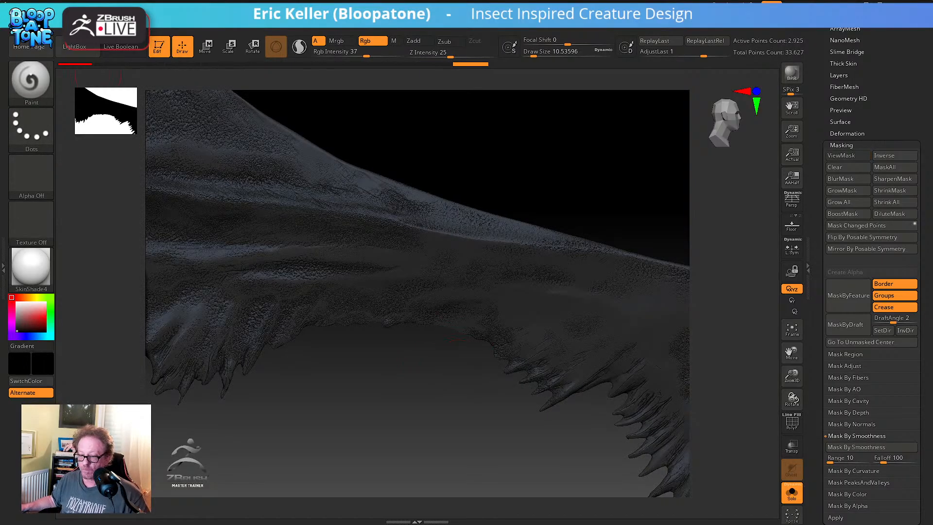
mouse_move(69, 21)
left_click(103, 226)
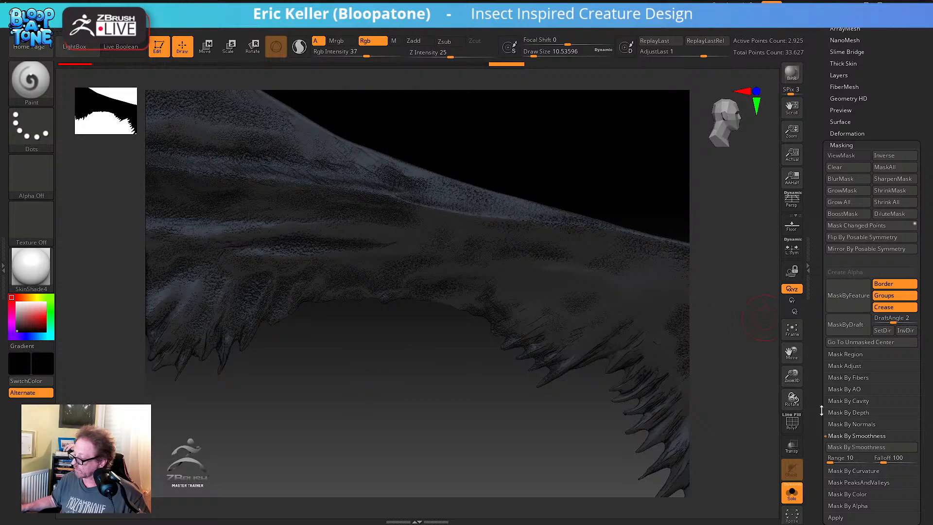
Mask the upper jaw by curvature with strength 25 and blur 1
left_click(855, 470)
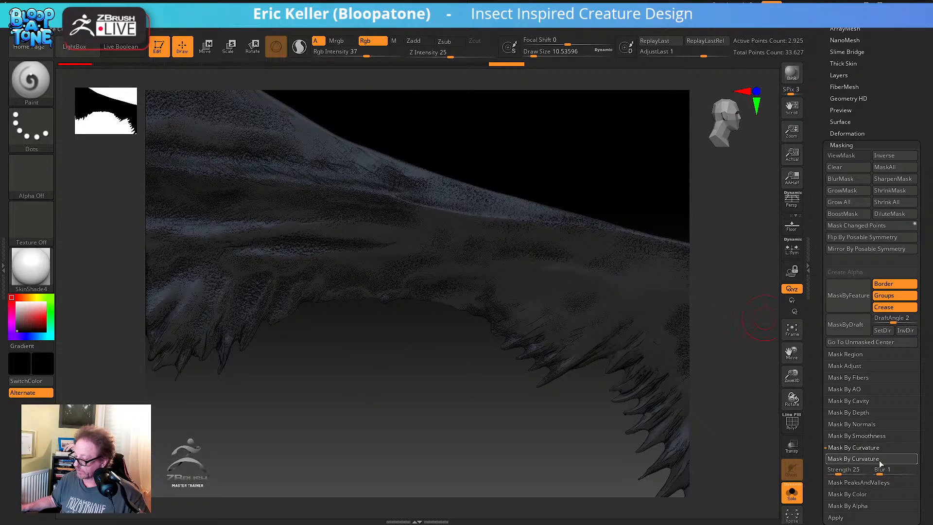
left_click(853, 459)
left_click_drag(522, 453, 454, 385)
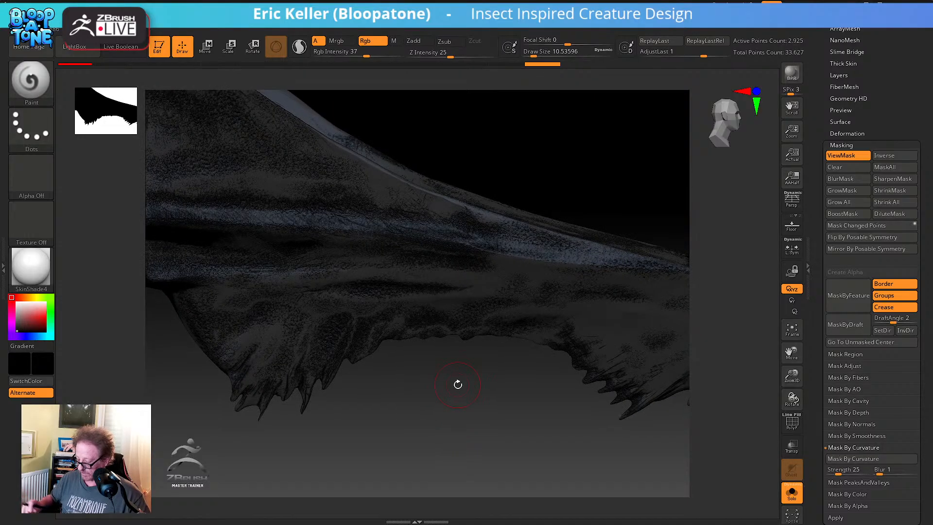
Hide the curvature mask's display, pick a dark gray of RGB 40, 40, 40, and set the RGB intensity to 16
key("ctrl+h")
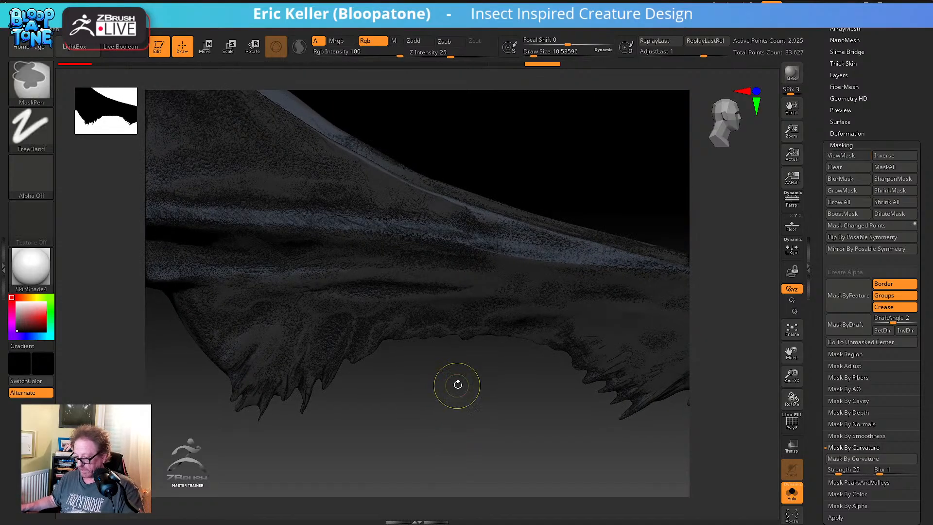
left_click_drag(468, 388, 487, 381)
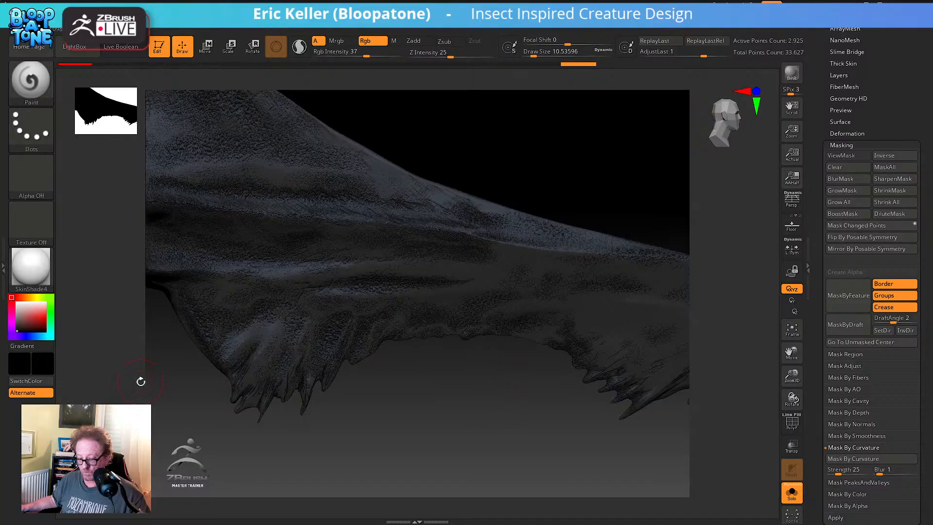
left_click(16, 326)
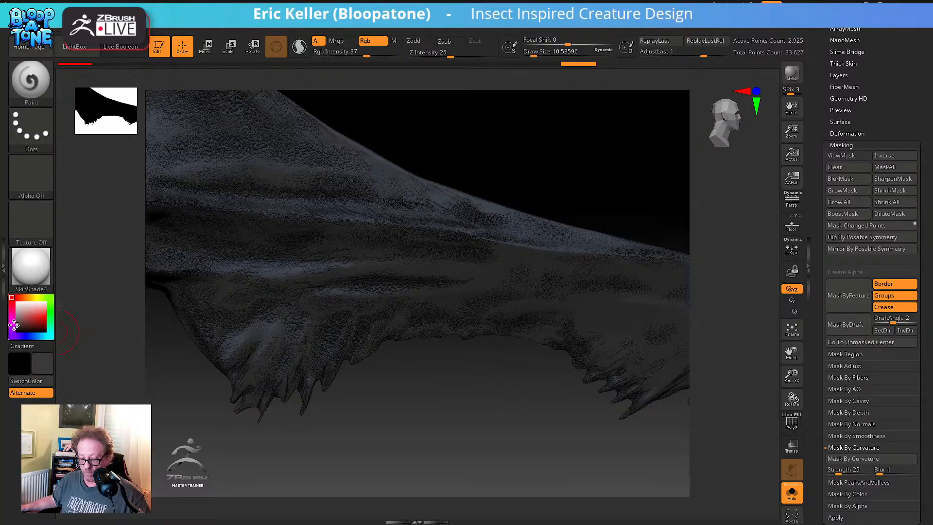
left_click_drag(15, 325, 13, 323)
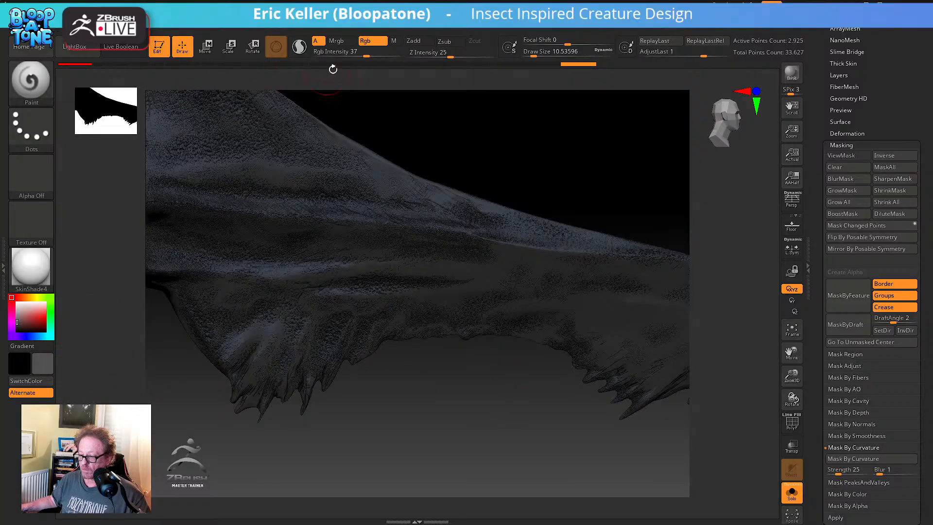
left_click_drag(362, 51, 349, 52)
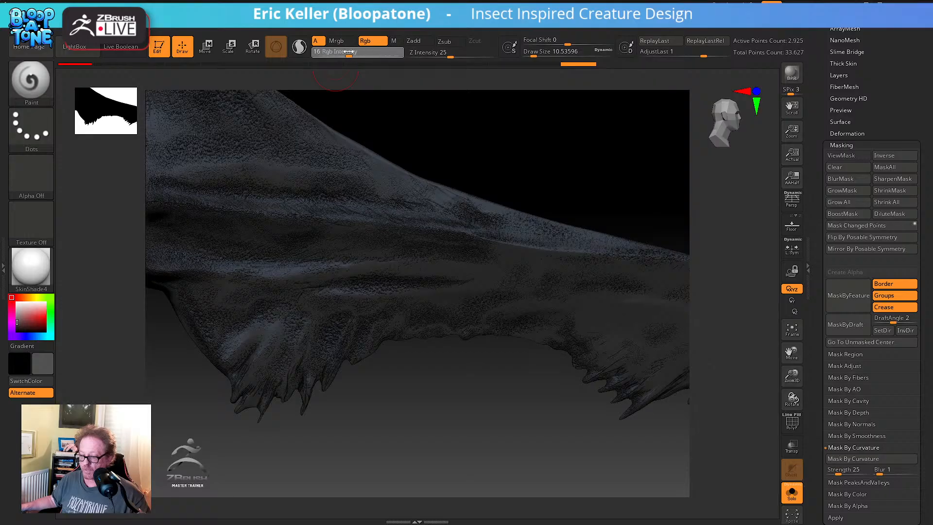
left_click(14, 323)
left_click_drag(12, 325, 17, 326)
Fill the upper jaw's unmasked areas several times with the dark gray to build up the tone
left_click(70, 20)
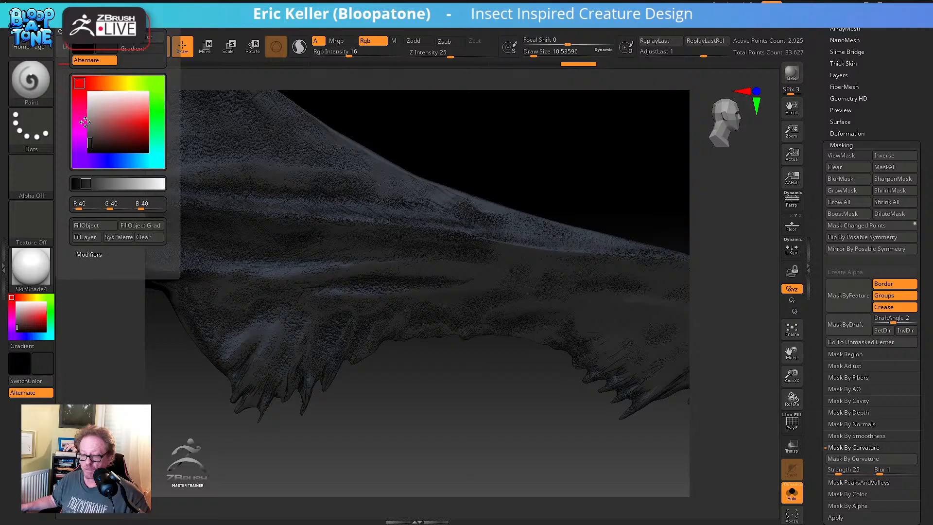
left_click(84, 230)
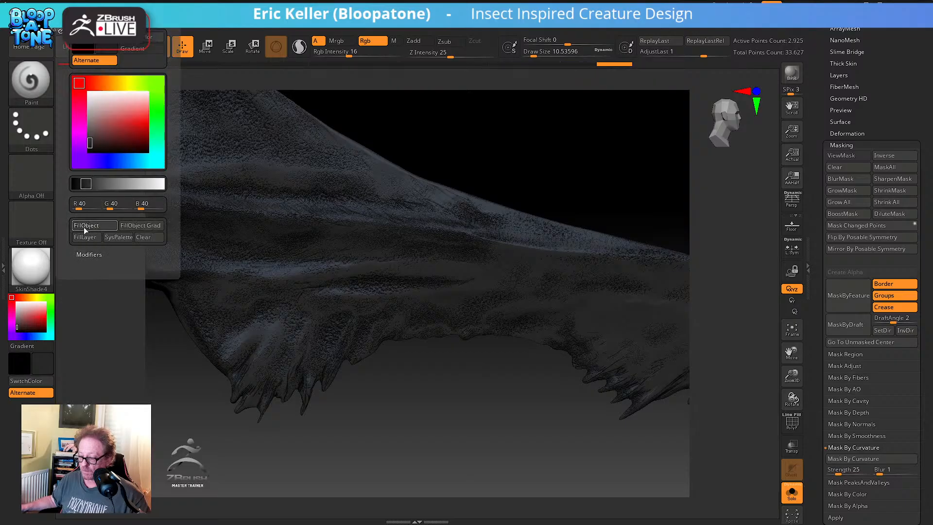
left_click(85, 230)
left_click(84, 229)
left_click(84, 229)
left_click_drag(469, 427, 587, 418)
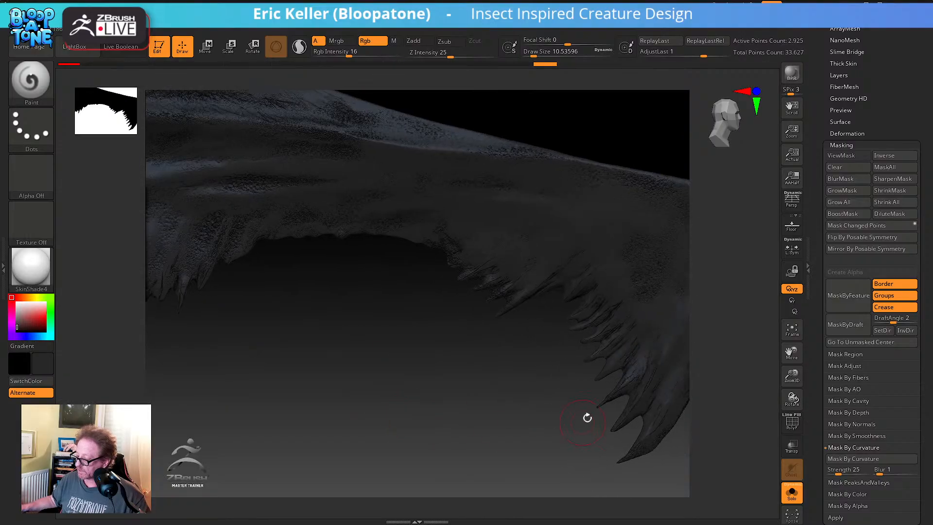
Mask the upper jaw by peaks and valleys with range 4 and coverage 25, invert the mask, and hide its display
left_click(856, 483)
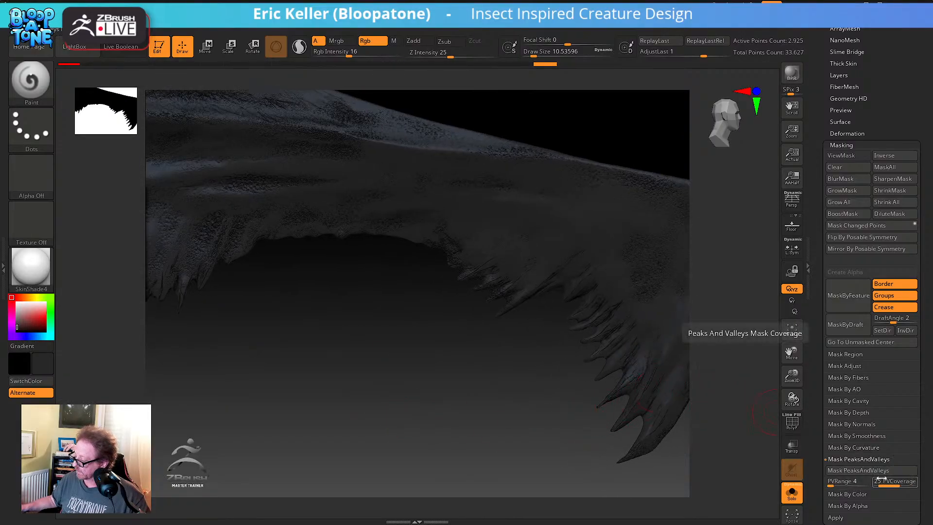
left_click(885, 471)
left_click_drag(474, 402, 396, 387)
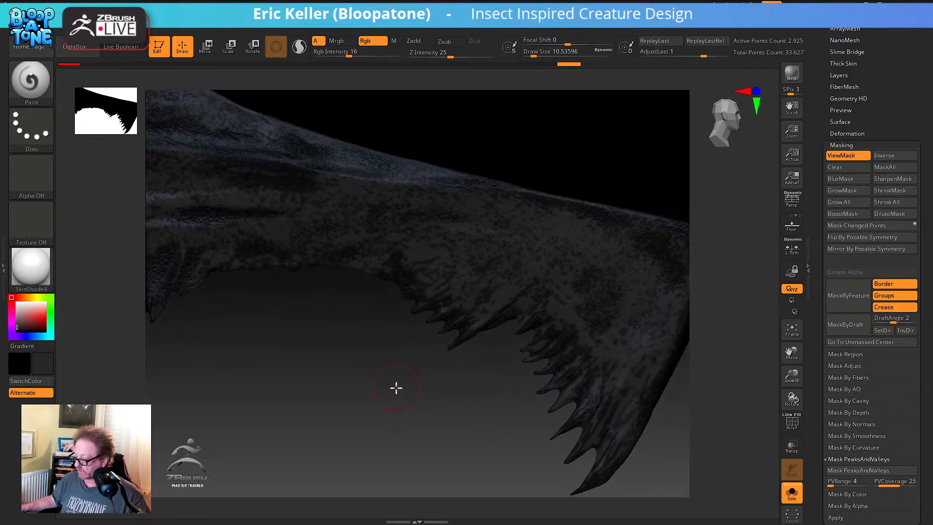
left_click(396, 383, "ctrl")
key("ctrl+h")
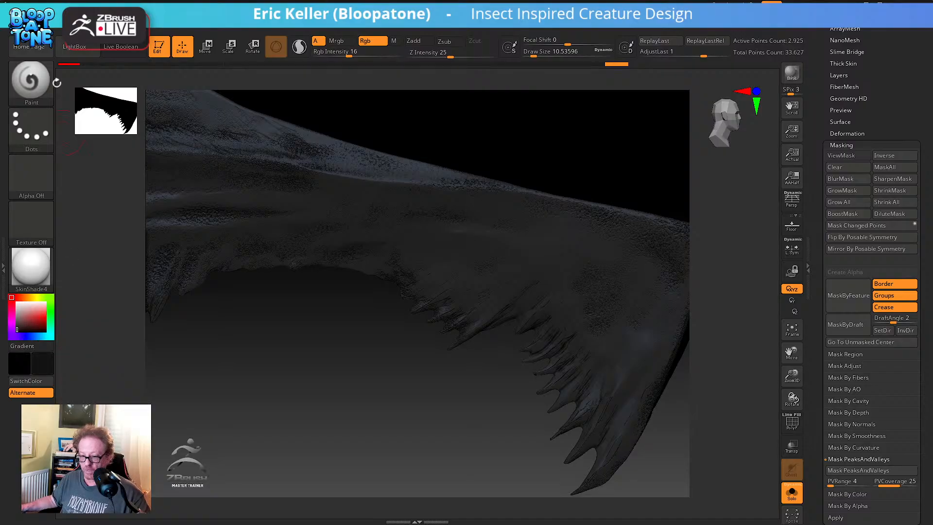
Fill the upper jaw's unmasked areas with near-black gray of RGB 20, 20, 20, and turn off solo display
mouse_move(61, 19)
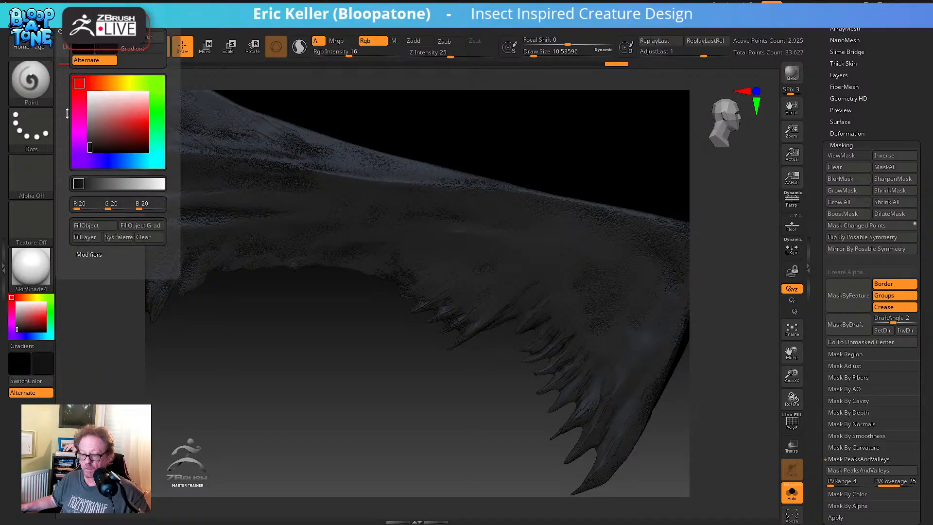
left_click(91, 228)
left_click_drag(358, 356, 541, 303)
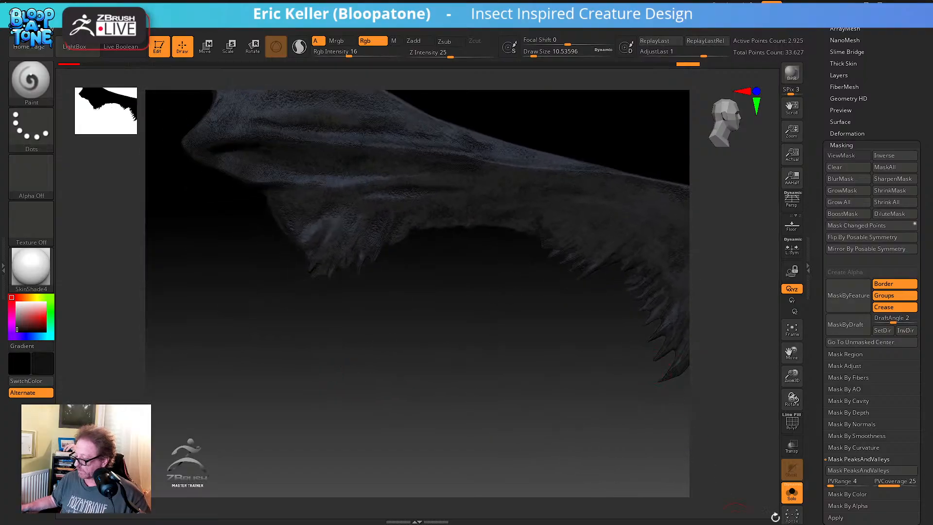
left_click(792, 493)
left_click_drag(556, 410, 476, 350)
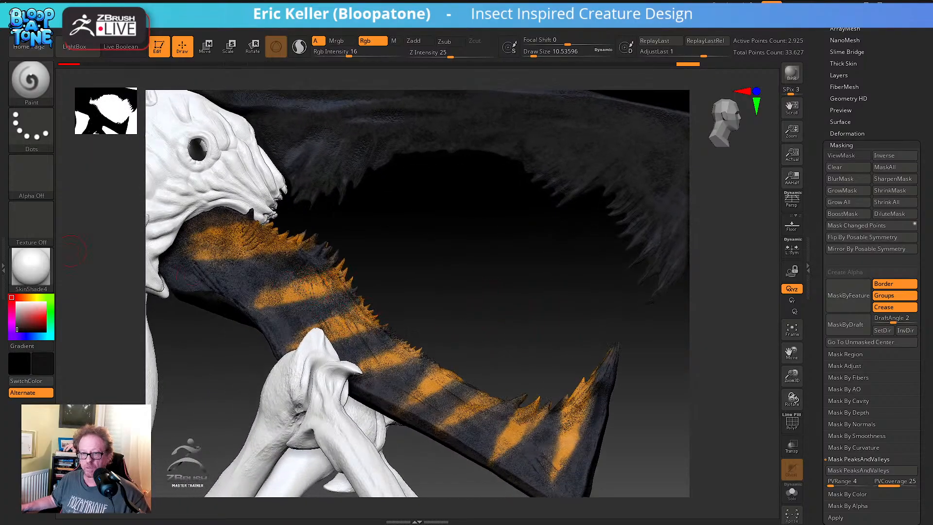
Examine the arachnid warrior reference images for the jaw markings and the overall creature anatomy
right_click_drag(0, 194, 272, 188)
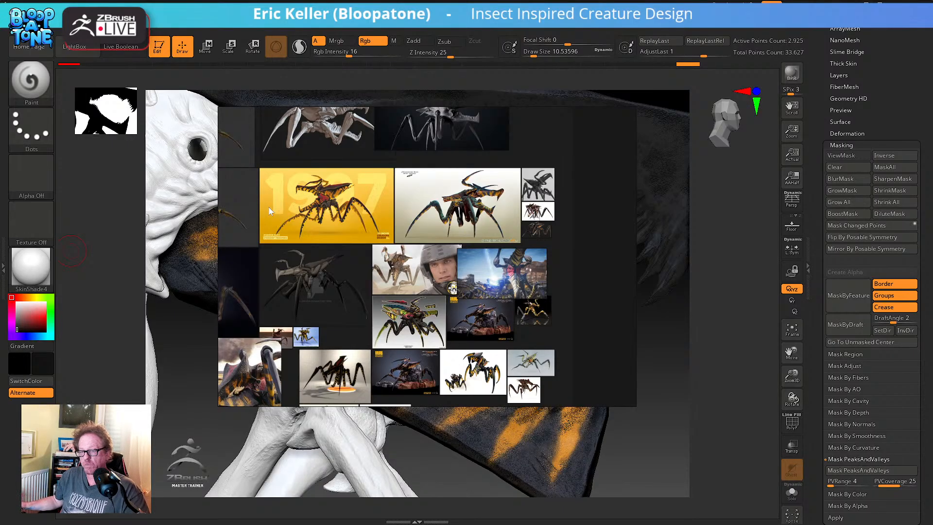
scroll(388, 298, "up", 10)
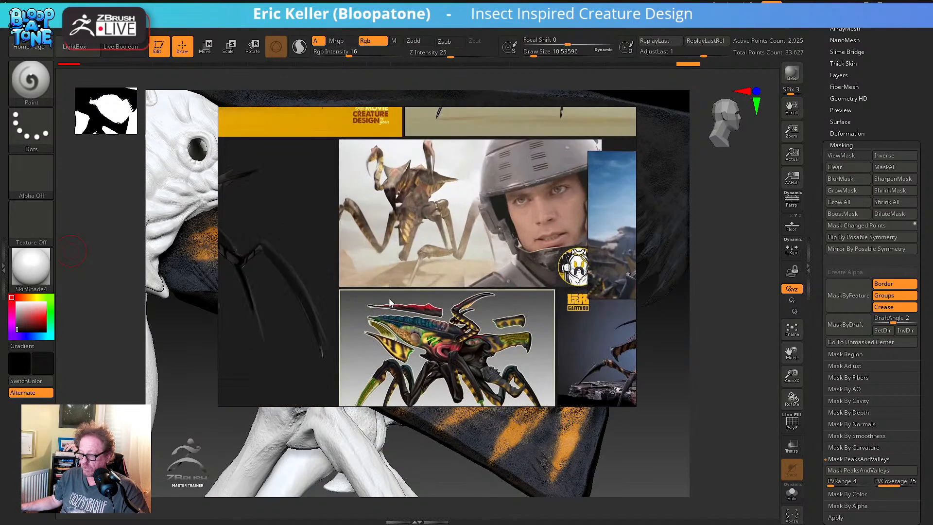
middle_click_drag(362, 291, 528, 354)
middle_click_drag(444, 315, 560, 371)
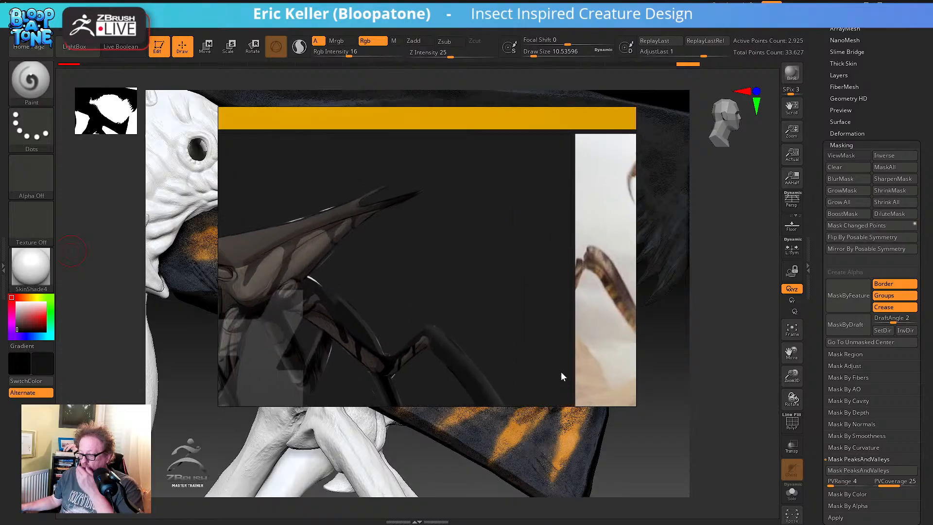
mouse_move(453, 246)
middle_mouse_down()
mouse_move(510, 350)
mouse_move(488, 373)
middle_mouse_up()
middle_click_drag(506, 296, 506, 408)
scroll(450, 284, "down", 1)
mouse_move(450, 272)
middle_mouse_down()
mouse_move(437, 358)
mouse_move(459, 405)
middle_mouse_up()
scroll(459, 333, "up", 1)
mouse_move(459, 332)
middle_mouse_down()
mouse_move(458, 427)
mouse_move(440, 403)
middle_mouse_up()
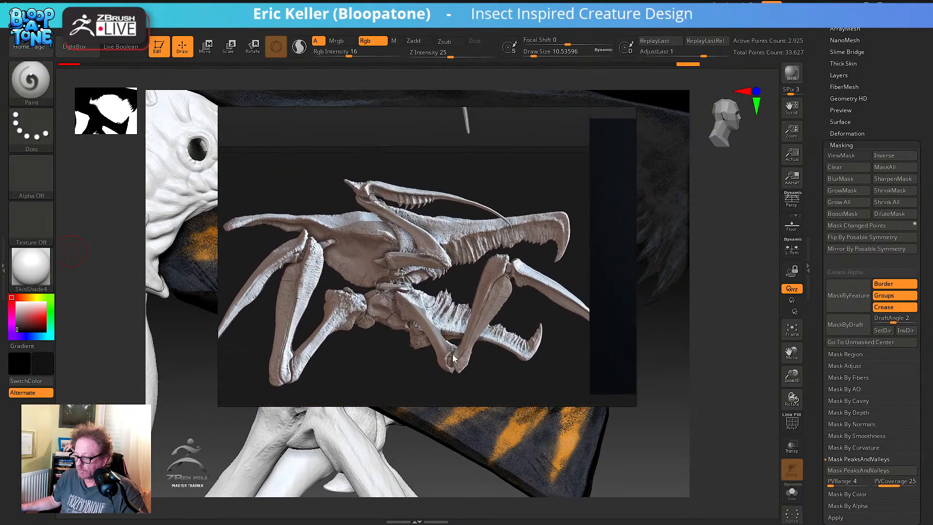
middle_click_drag(490, 331, 203, 322)
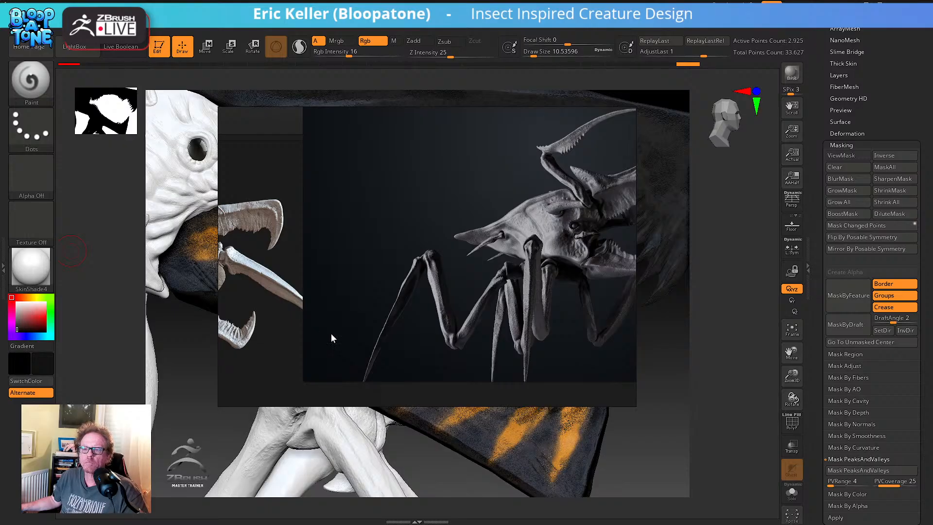
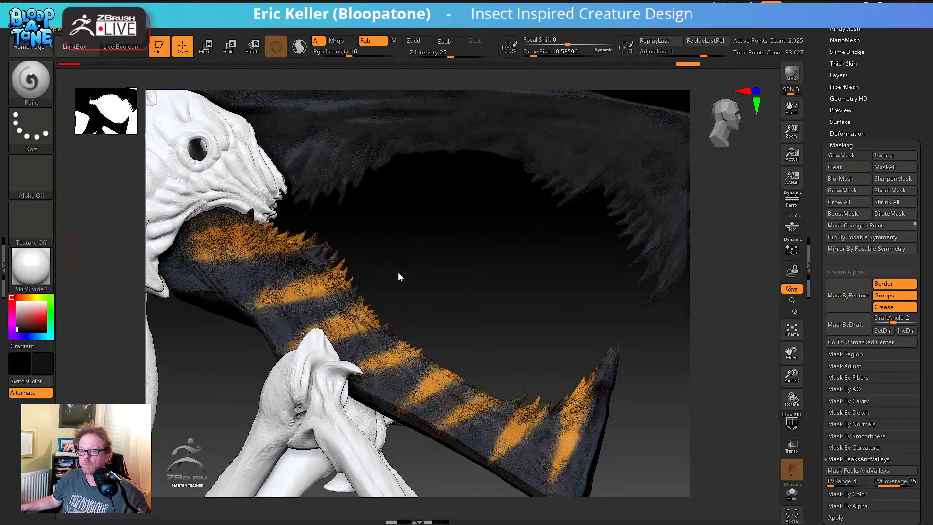
Sample the orange from a lower jaw stripe and make it slightly brighter and more saturated for the upper jaw
left_click_drag(436, 258, 357, 311)
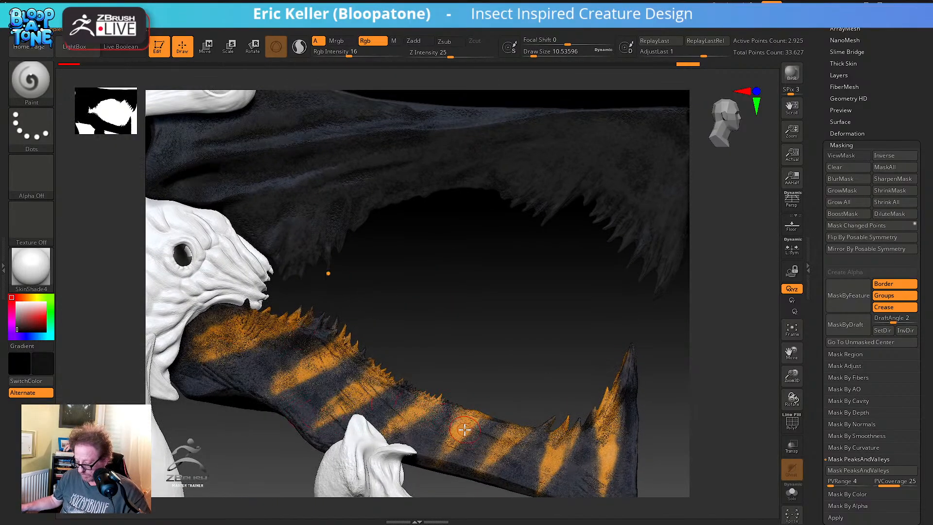
key("c")
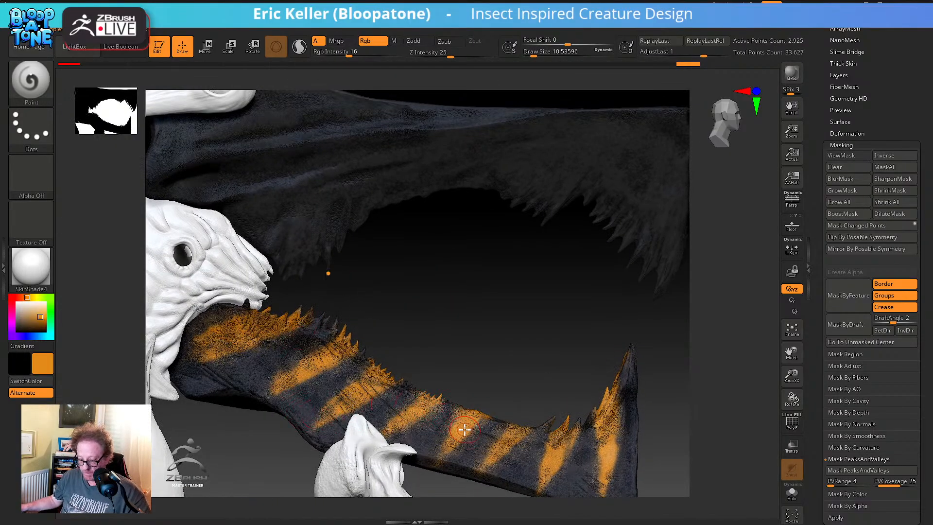
left_click(42, 318)
left_click_drag(43, 318, 43, 316)
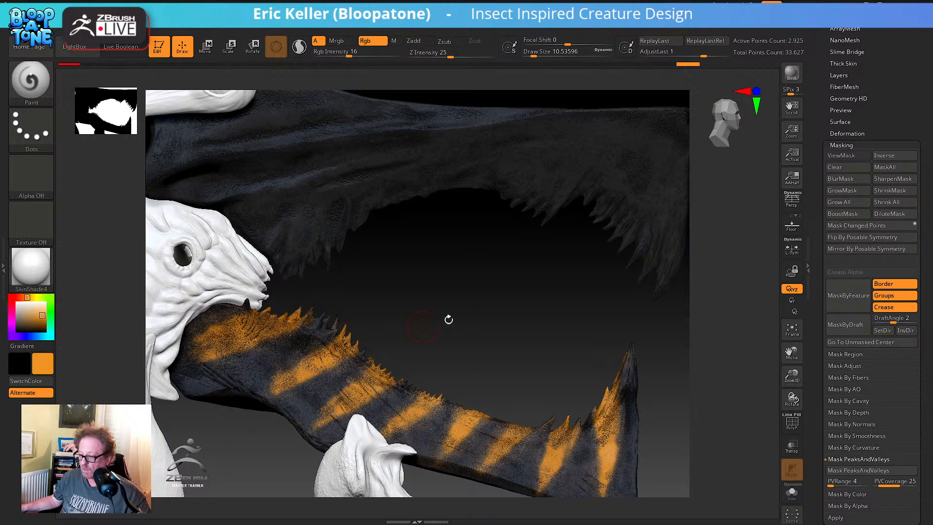
left_click_drag(447, 318, 421, 339)
left_click_drag(442, 373, 448, 380)
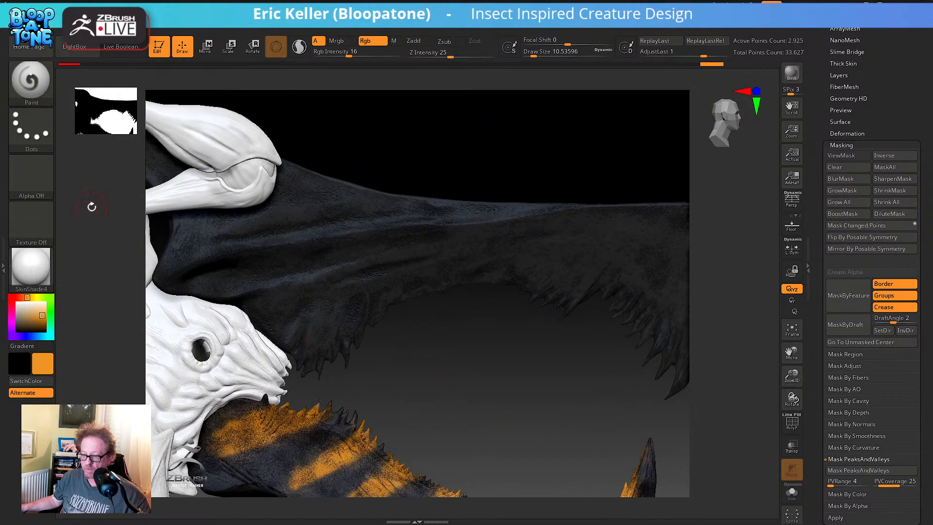
Set the Smooth brush's RGB intensity to 72 and return to the Paint brush
key("shift")
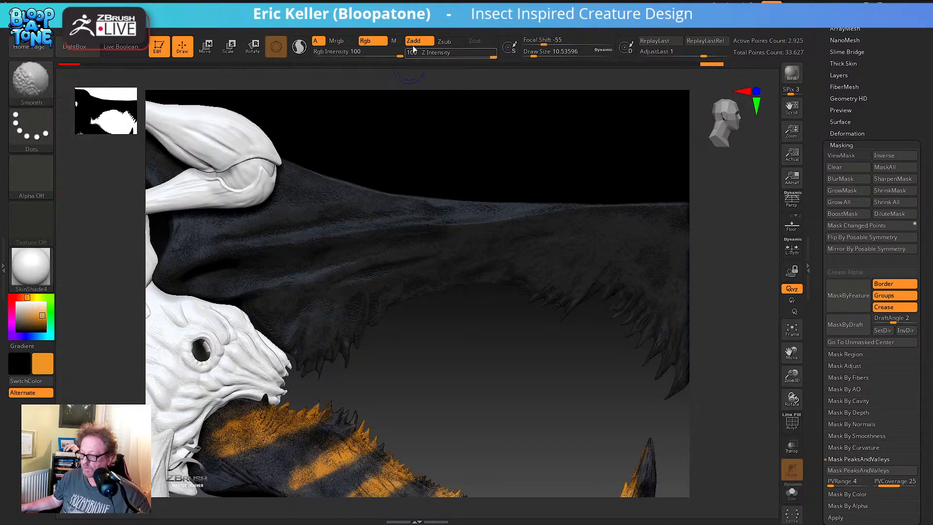
left_click_drag(377, 48, 380, 50)
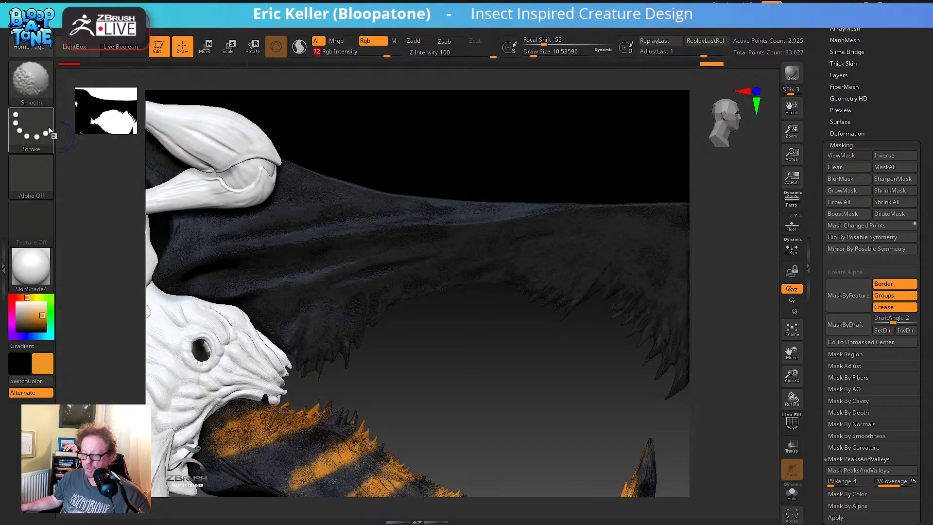
left_click(32, 80)
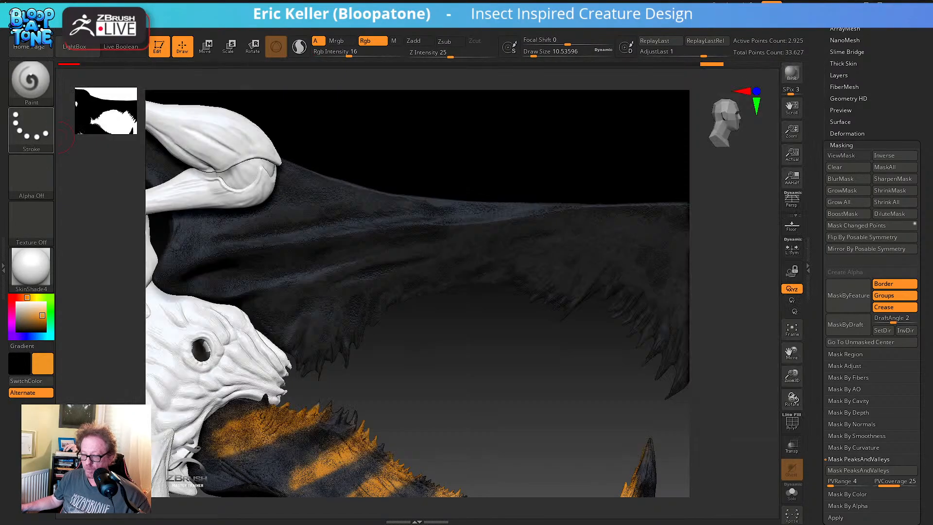
Switch the Paint brush to the Color Spray stroke and adjust its color variation and placement
left_click(39, 141)
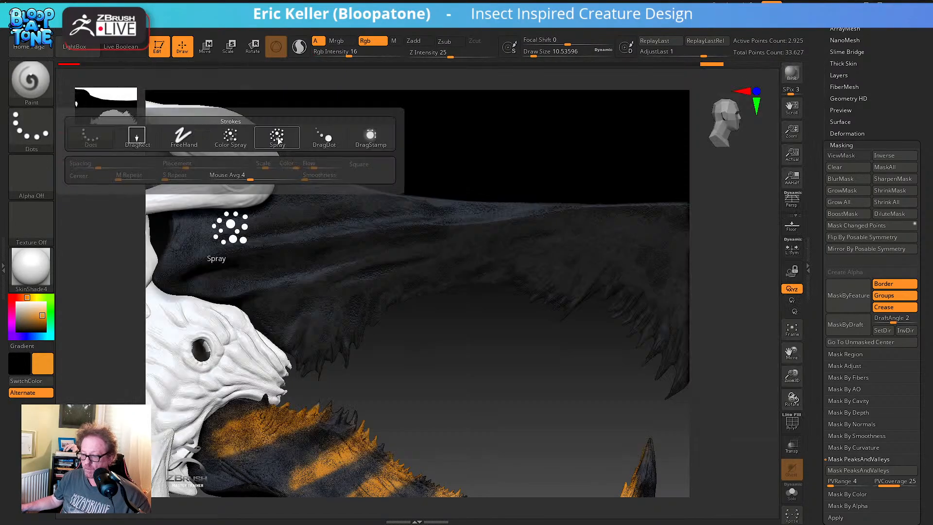
left_click(230, 138)
left_click(31, 129)
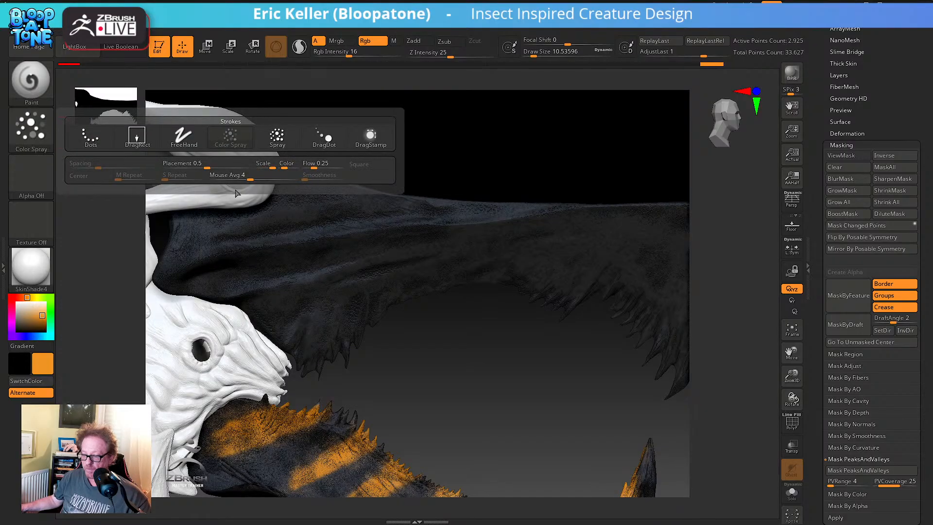
left_click_drag(284, 164, 279, 164)
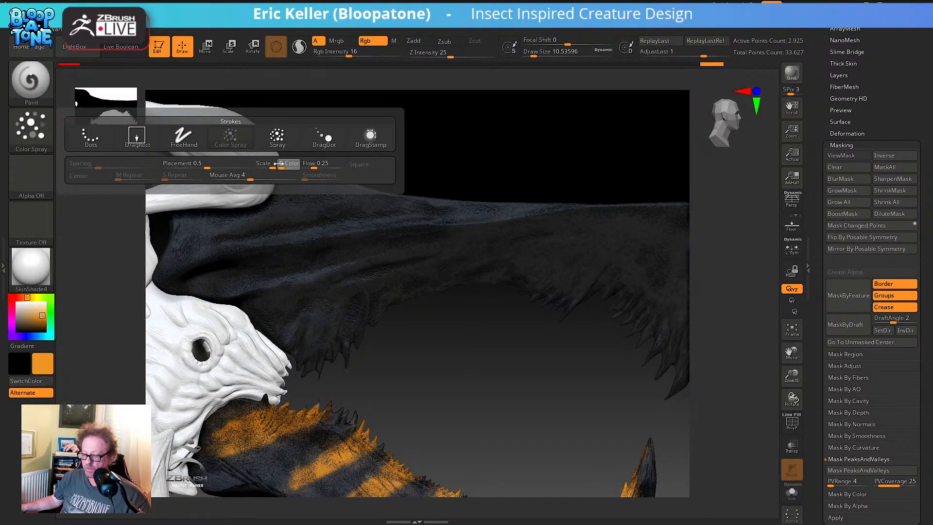
left_click(31, 128)
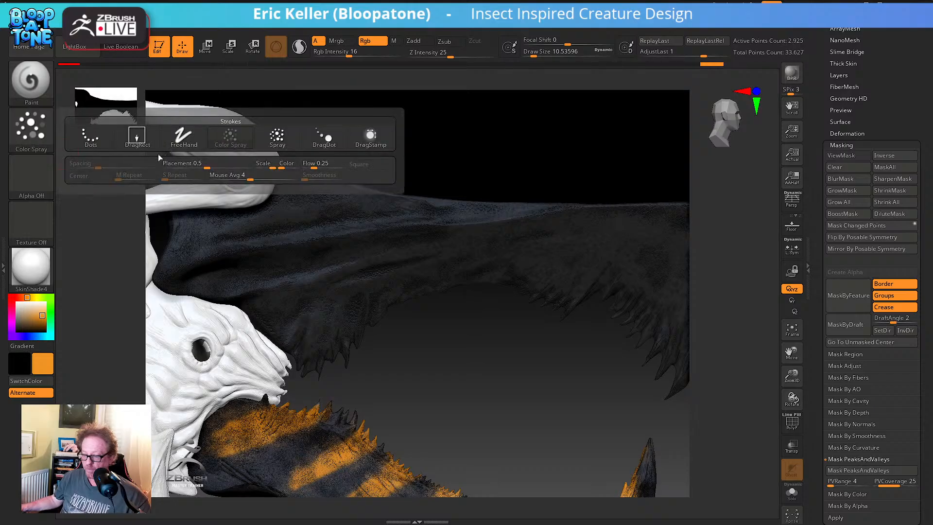
left_click_drag(162, 162, 193, 164)
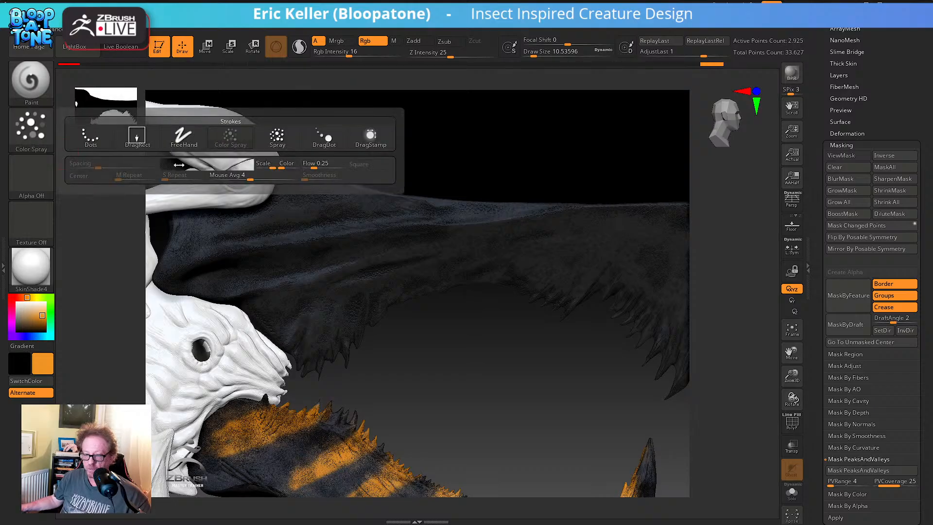
Choose Alpha 07 for the Paint brush and spray a diagonal orange stripe near the base of the upper jaw's teeth
left_click(32, 176)
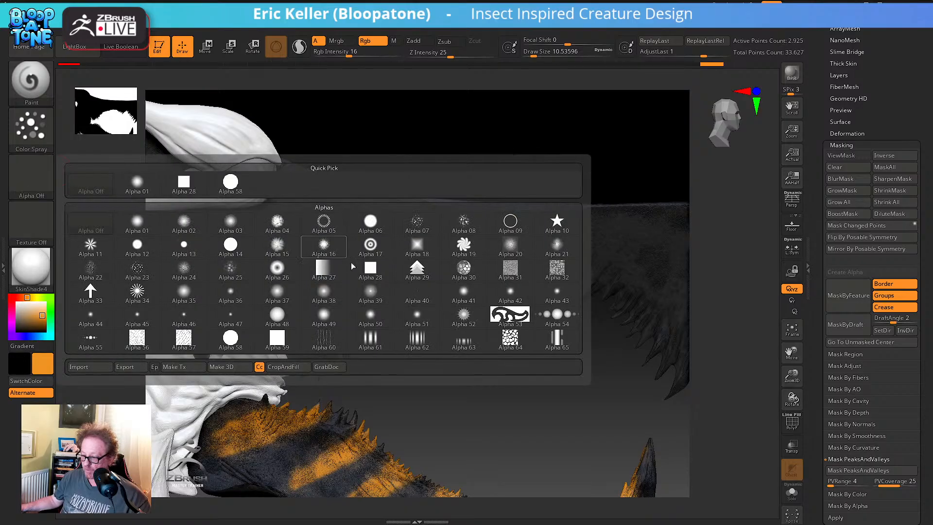
left_click(418, 222)
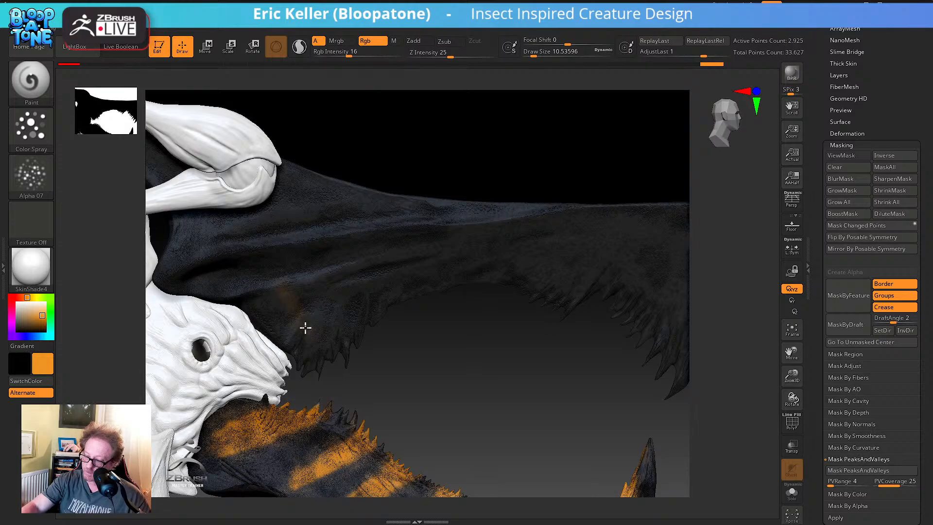
left_click_drag(352, 362, 402, 174)
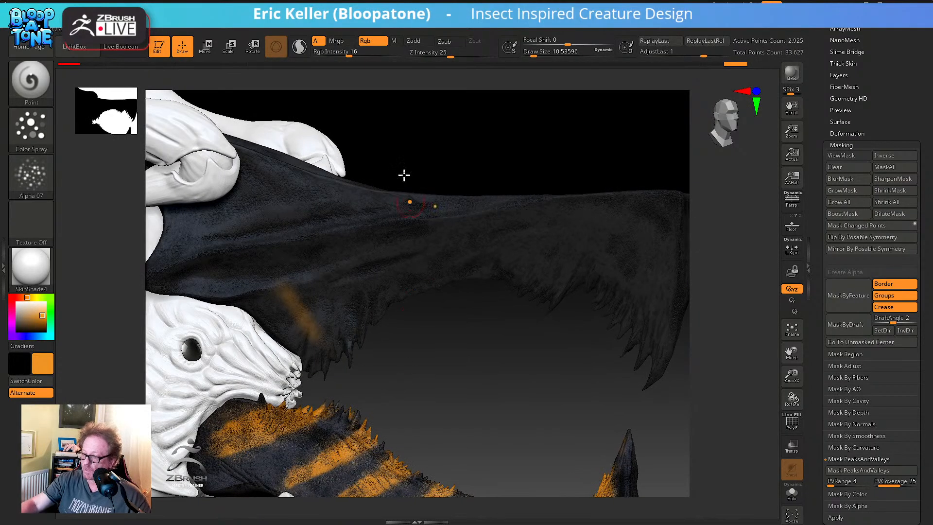
Strengthen the first orange stripe at RGB intensity 52, and switch the Paint brush to the FreeHand stroke with Alpha 15
left_click_drag(370, 51, 377, 50)
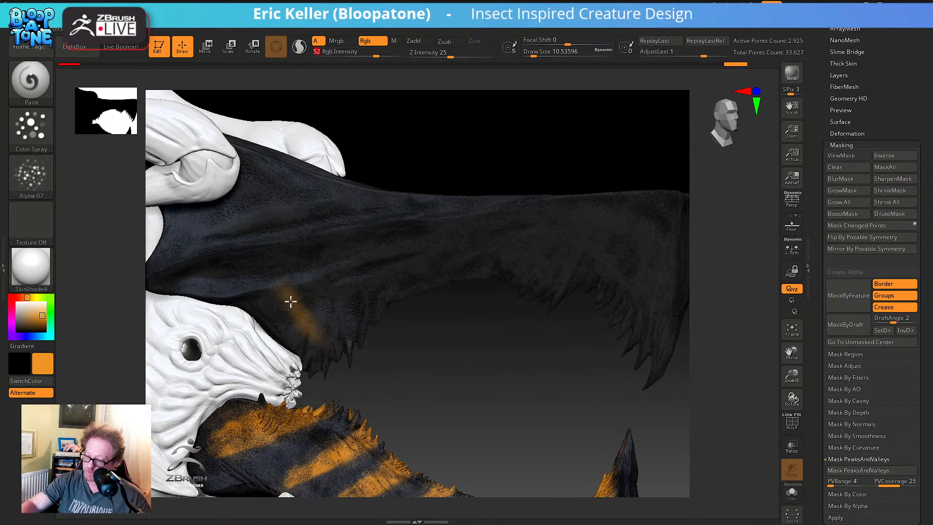
mouse_move(290, 301)
left_mouse_down()
mouse_move(299, 308)
mouse_move(290, 292)
mouse_move(345, 359)
left_mouse_up()
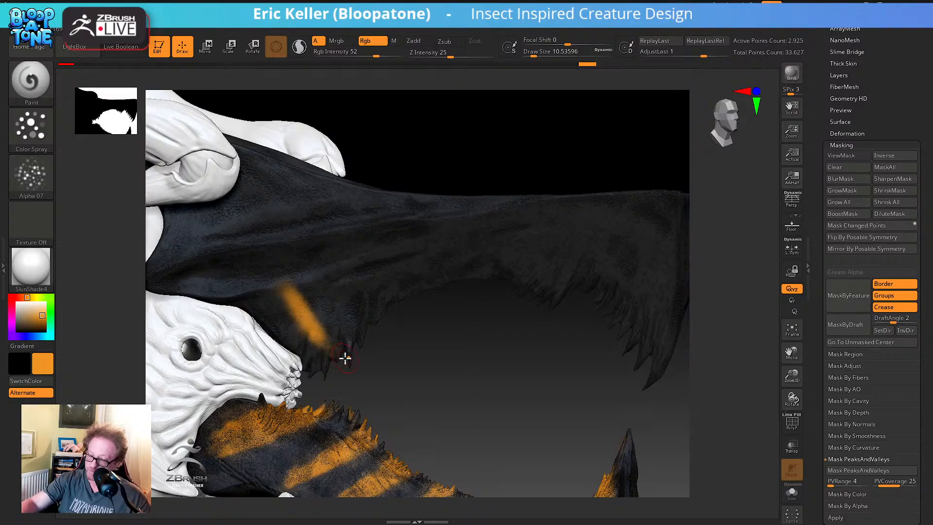
left_click(41, 137)
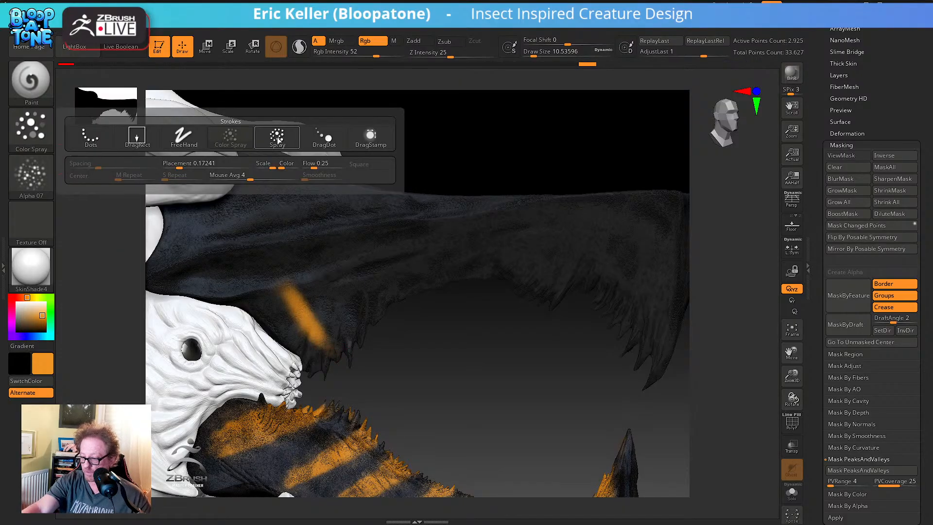
left_click(184, 140)
left_click(46, 175)
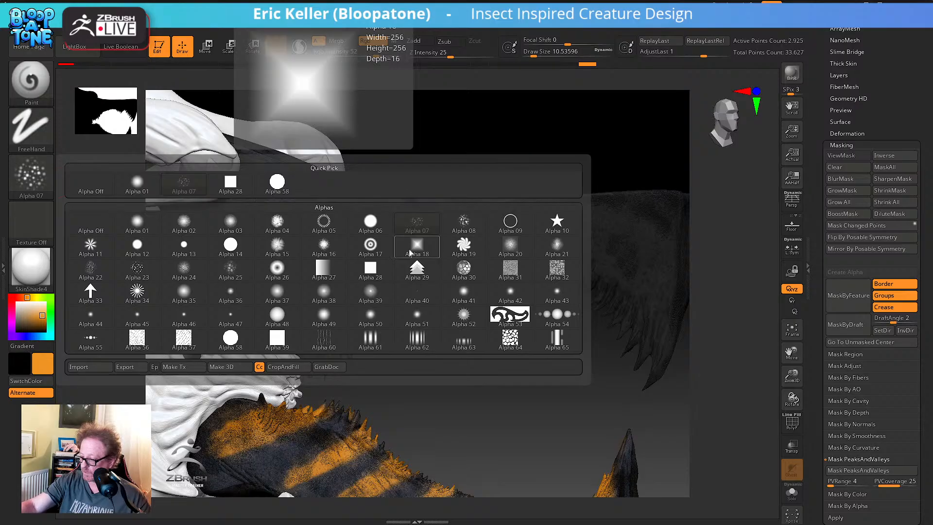
left_click(284, 251)
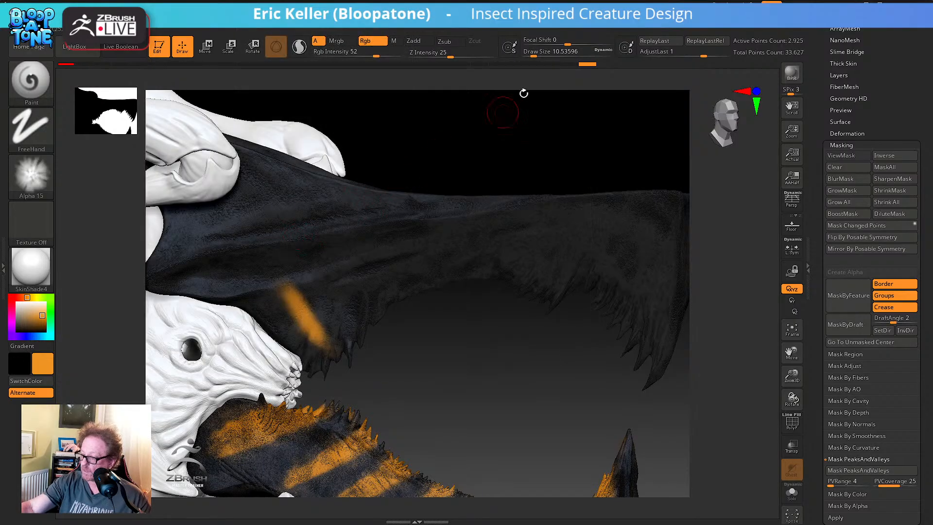
Adjust the brush's stroke jitter and widen the first orange stripe at RGB intensity 65
left_click(490, 29)
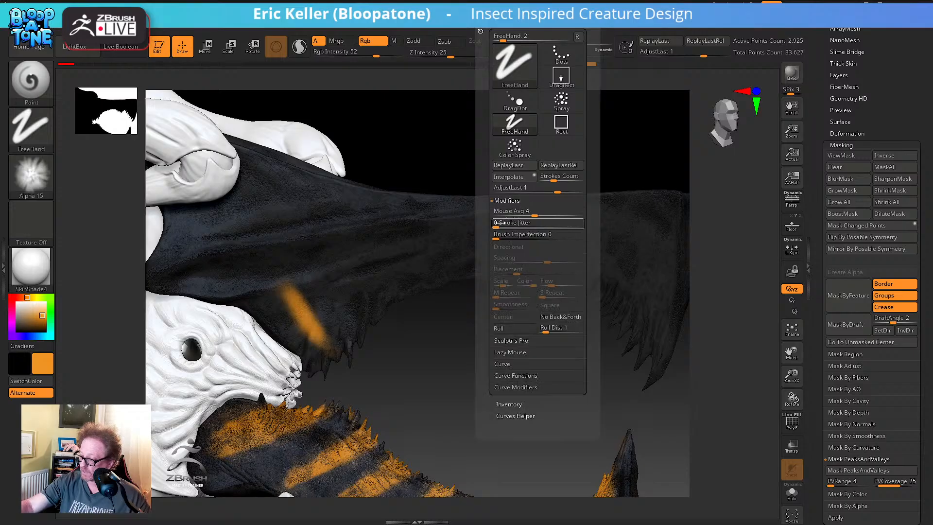
left_click_drag(496, 225, 513, 224)
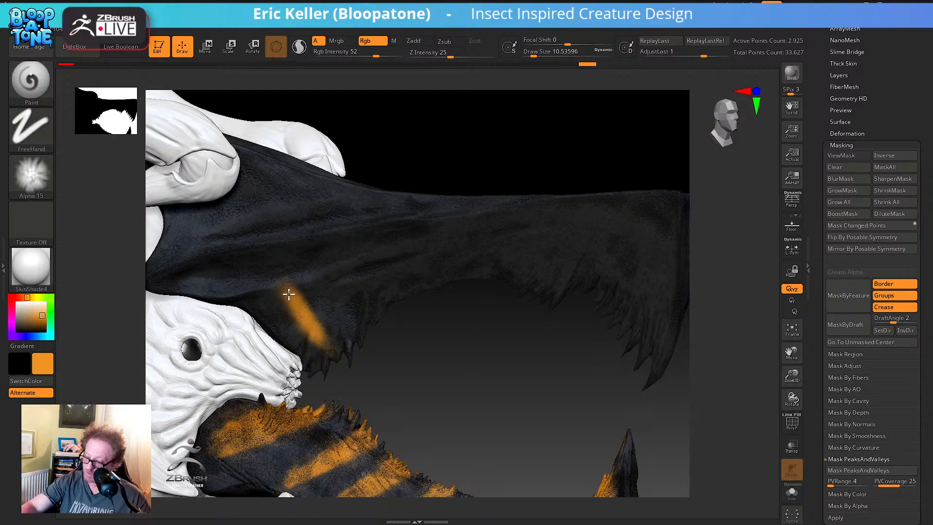
mouse_move(288, 294)
left_mouse_down()
mouse_move(316, 318)
mouse_move(285, 282)
mouse_move(312, 300)
mouse_move(323, 328)
left_mouse_up()
left_click_drag(376, 55, 383, 54)
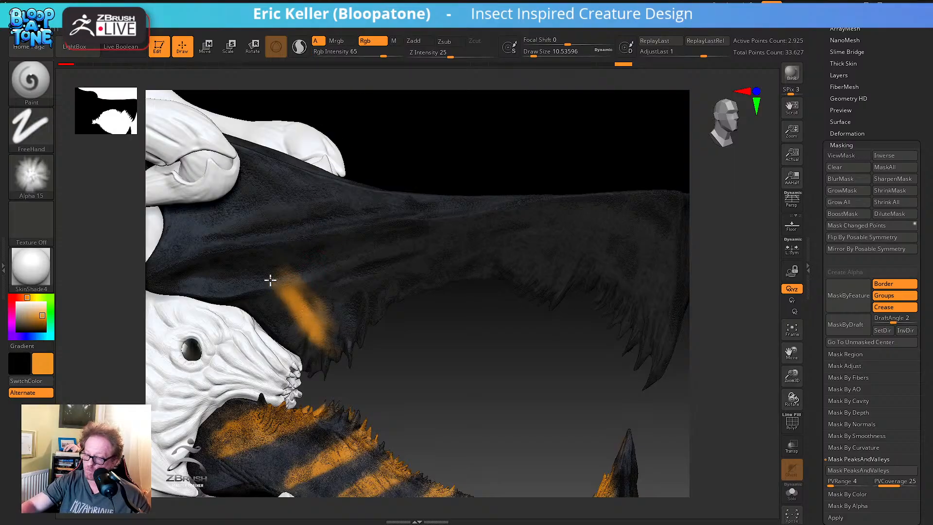
mouse_move(270, 280)
left_mouse_down()
mouse_move(318, 340)
mouse_move(292, 322)
mouse_move(264, 281)
left_mouse_up()
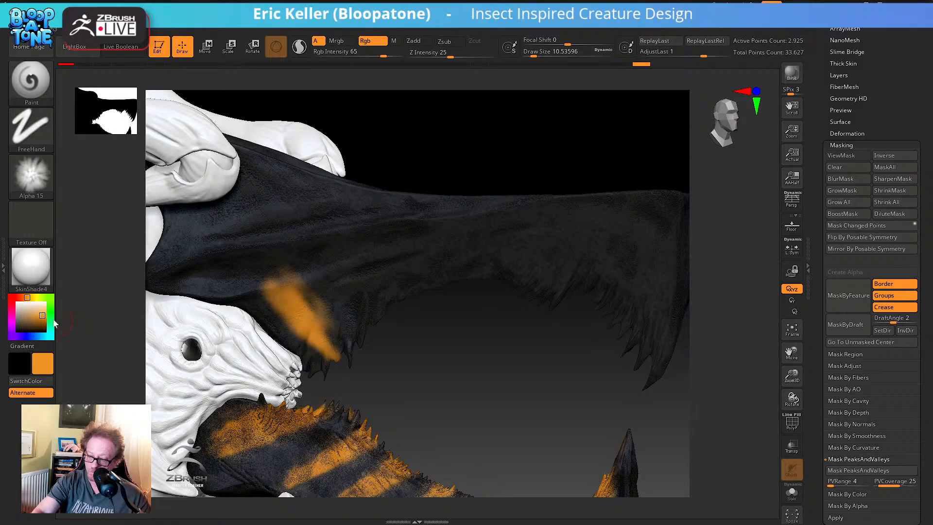
Deepen the orange paint color slightly and repaint the first stripe from its upper end down onto the teeth
left_click_drag(44, 312, 45, 317)
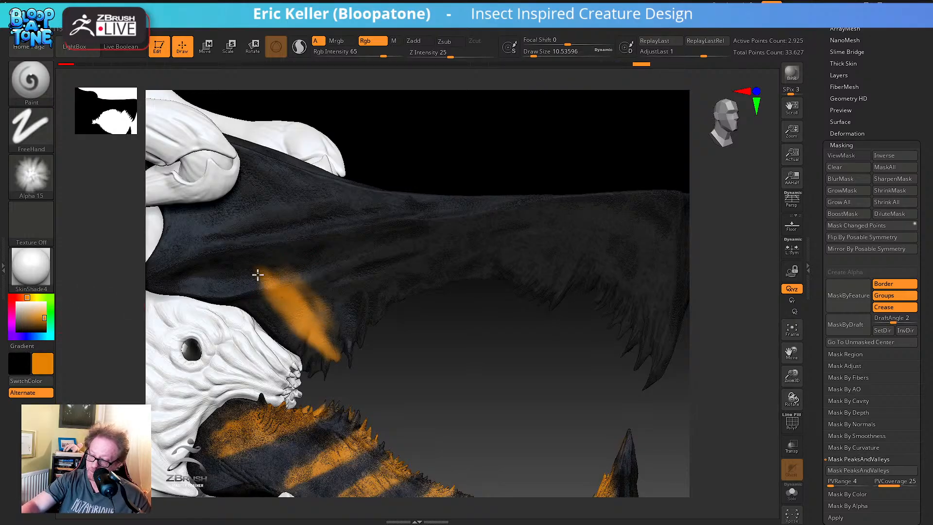
mouse_move(257, 275)
left_mouse_down()
mouse_move(345, 354)
mouse_move(350, 376)
left_mouse_up()
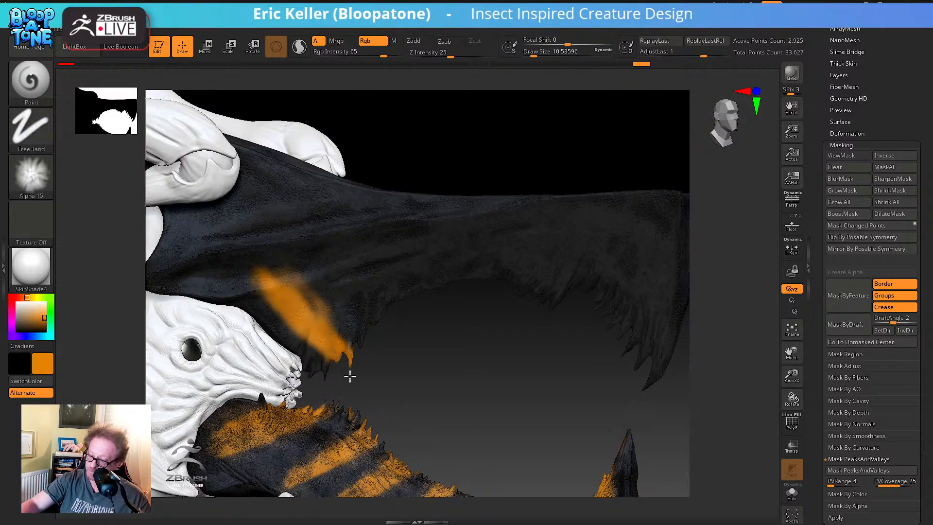
left_click_drag(326, 342, 306, 298)
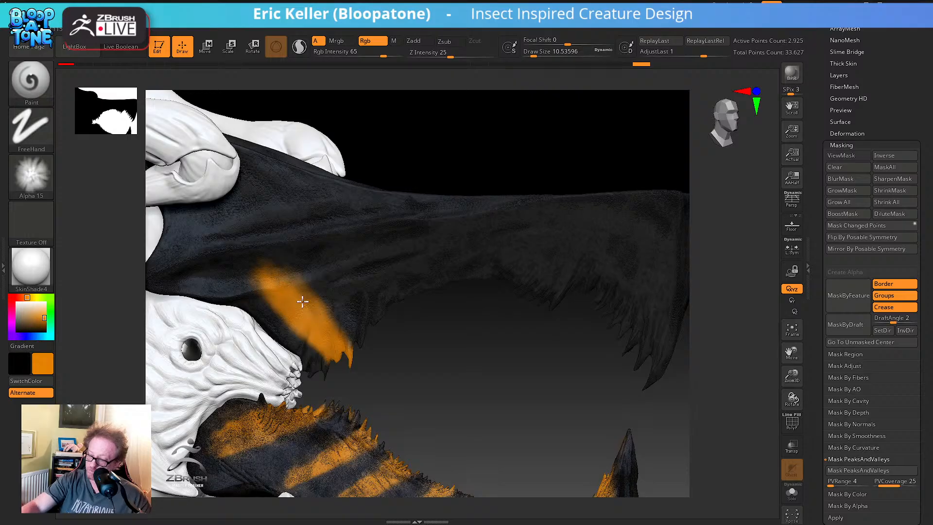
Paint a second and a third slanted orange stripe along the upper jaw, reaching its lower edge
right_click_drag(377, 350, 469, 378)
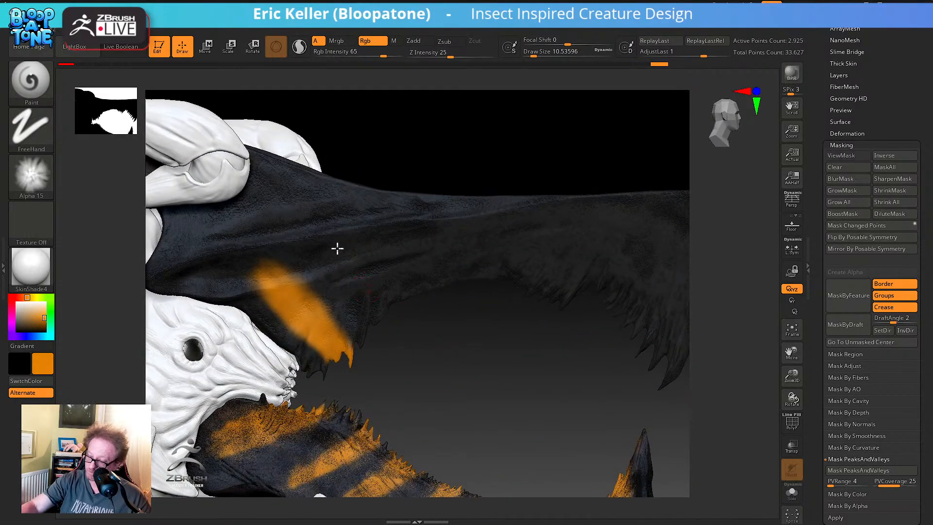
mouse_move(338, 248)
left_mouse_down()
mouse_move(369, 301)
mouse_move(333, 225)
mouse_move(384, 298)
mouse_move(377, 304)
mouse_move(369, 285)
mouse_move(390, 302)
mouse_move(342, 236)
mouse_move(370, 273)
mouse_move(348, 238)
mouse_move(355, 280)
mouse_move(396, 302)
left_mouse_up()
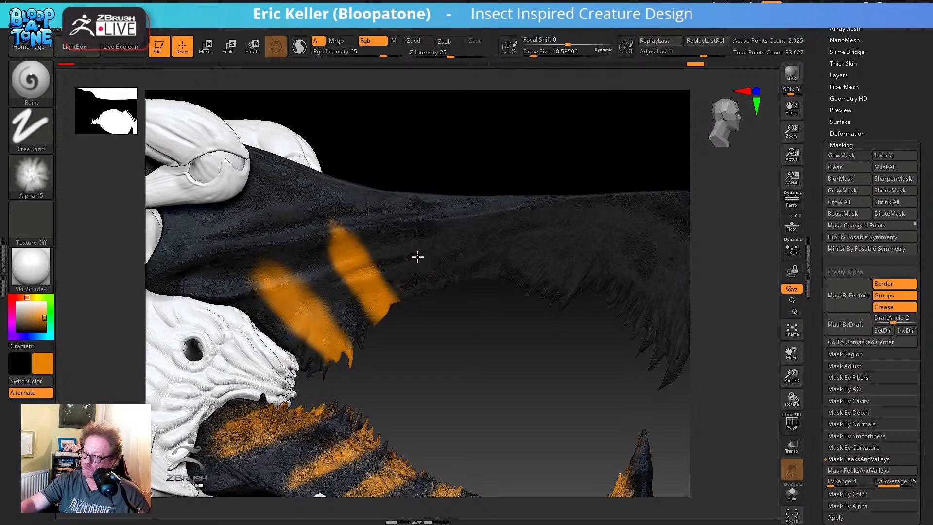
mouse_move(417, 257)
left_mouse_down()
mouse_move(431, 290)
mouse_move(423, 249)
mouse_move(448, 285)
left_mouse_up()
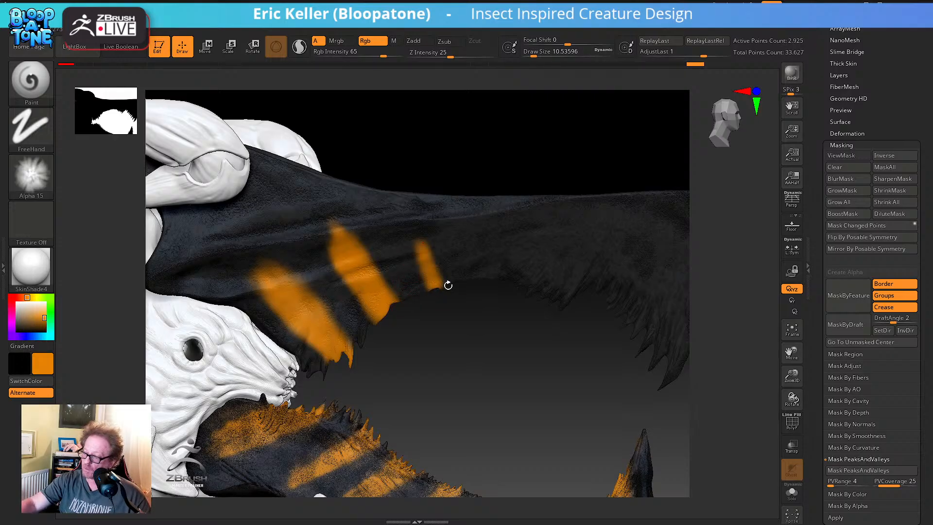
left_click(491, 18)
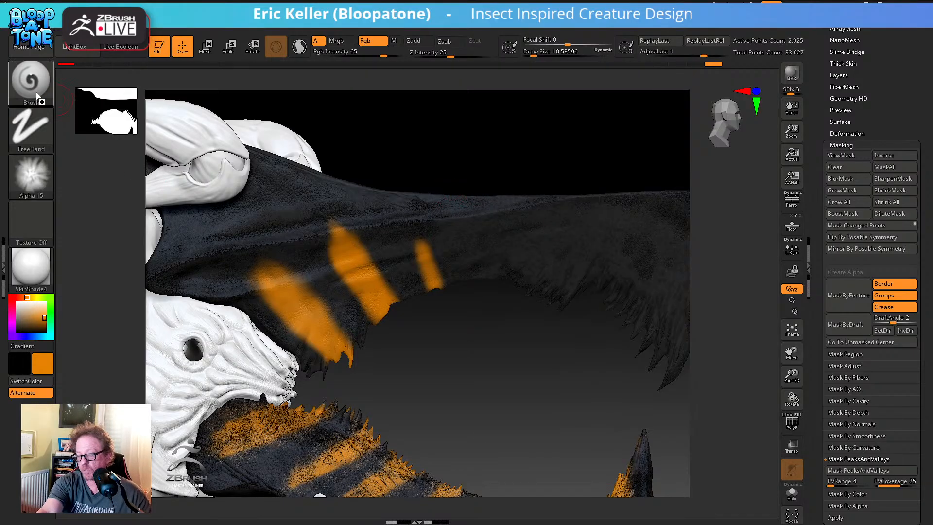
key("b")
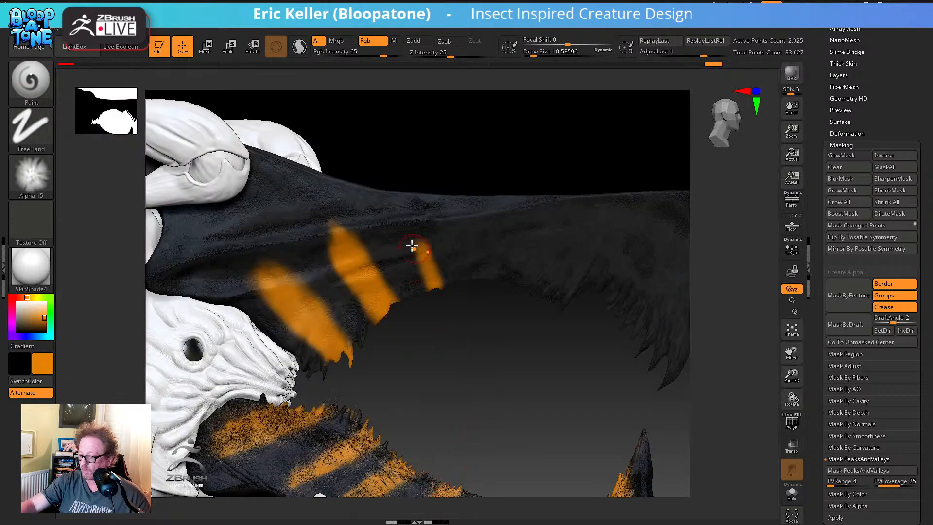
mouse_move(411, 246)
left_mouse_down()
mouse_move(411, 233)
mouse_move(433, 278)
left_mouse_up()
left_click_drag(420, 240, 443, 282)
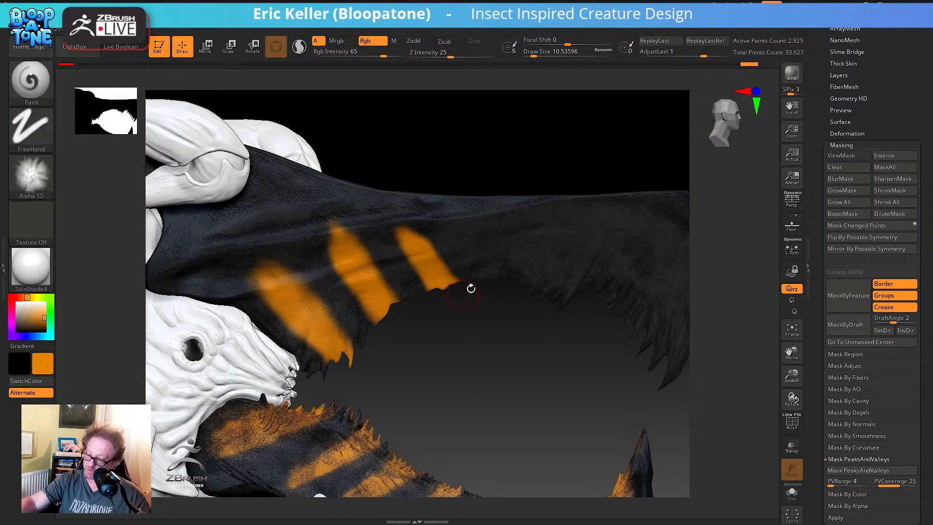
Paint the fourth, fifth and a narrow sixth orange stripe further along the upper jaw toward its tip
mouse_move(482, 252)
right_mouse_down()
mouse_move(487, 310)
mouse_move(458, 242)
right_mouse_up()
mouse_move(462, 266)
left_mouse_down()
mouse_move(457, 231)
mouse_move(488, 272)
mouse_move(464, 245)
left_mouse_up()
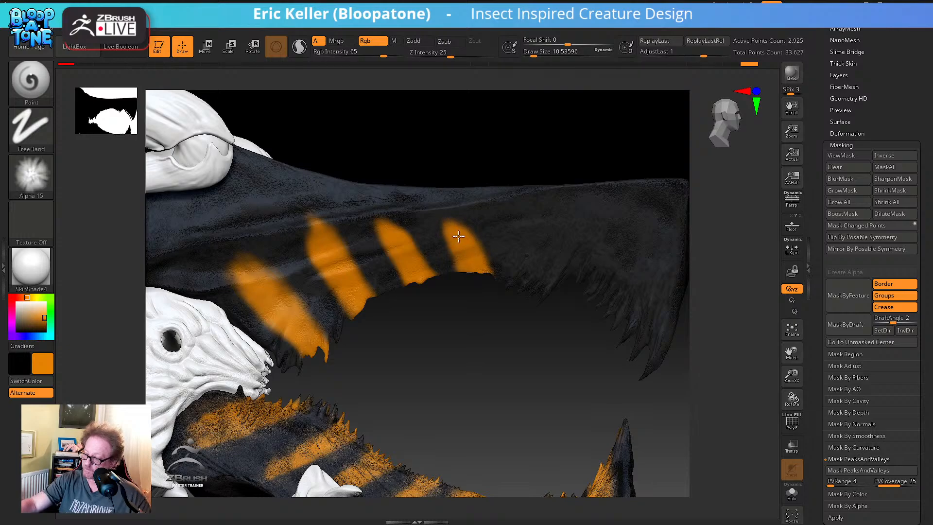
mouse_move(458, 250)
left_mouse_down()
mouse_move(462, 265)
mouse_move(475, 258)
mouse_move(491, 280)
mouse_move(493, 348)
mouse_move(469, 301)
mouse_move(481, 311)
mouse_move(476, 331)
mouse_move(477, 323)
left_mouse_up()
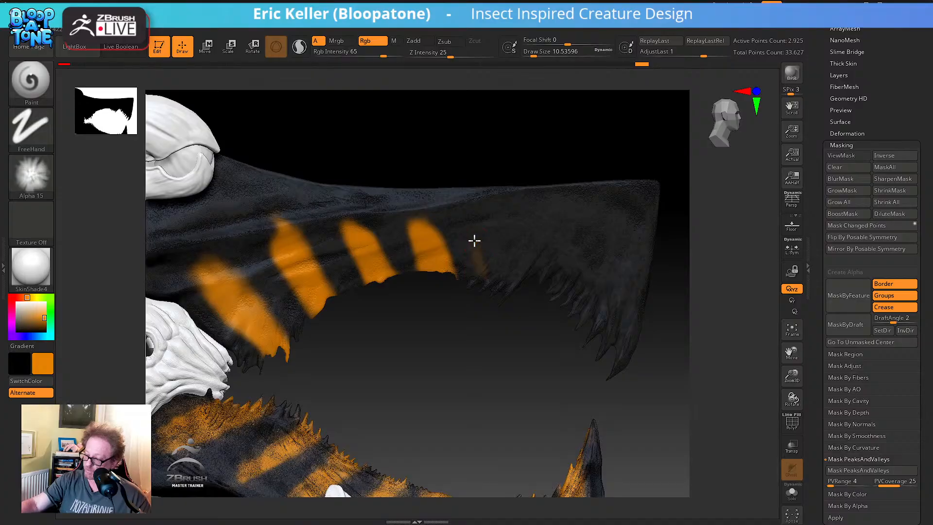
mouse_move(474, 240)
left_mouse_down()
mouse_move(491, 284)
mouse_move(476, 210)
mouse_move(494, 263)
mouse_move(483, 233)
left_mouse_up()
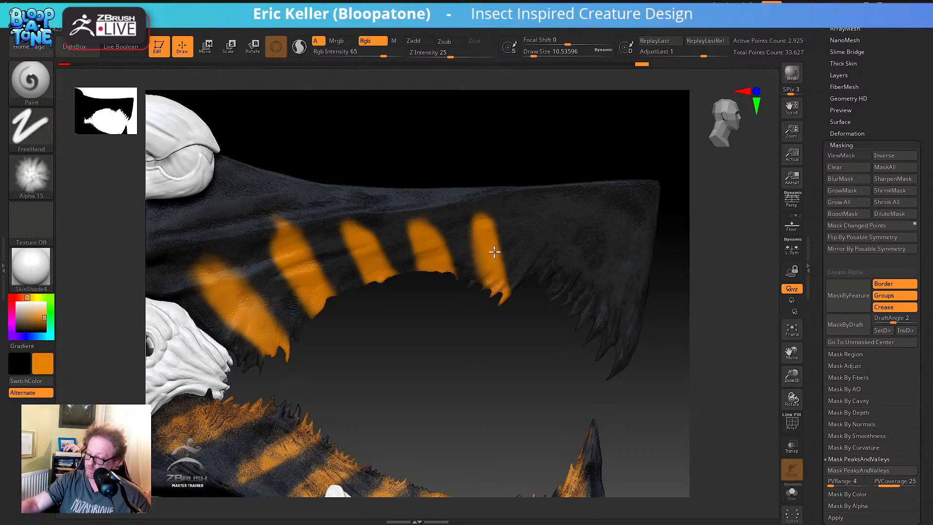
left_click_drag(528, 360, 497, 333)
mouse_move(498, 277)
left_mouse_down()
mouse_move(500, 243)
mouse_move(498, 289)
left_mouse_up()
left_click_drag(497, 233, 497, 230)
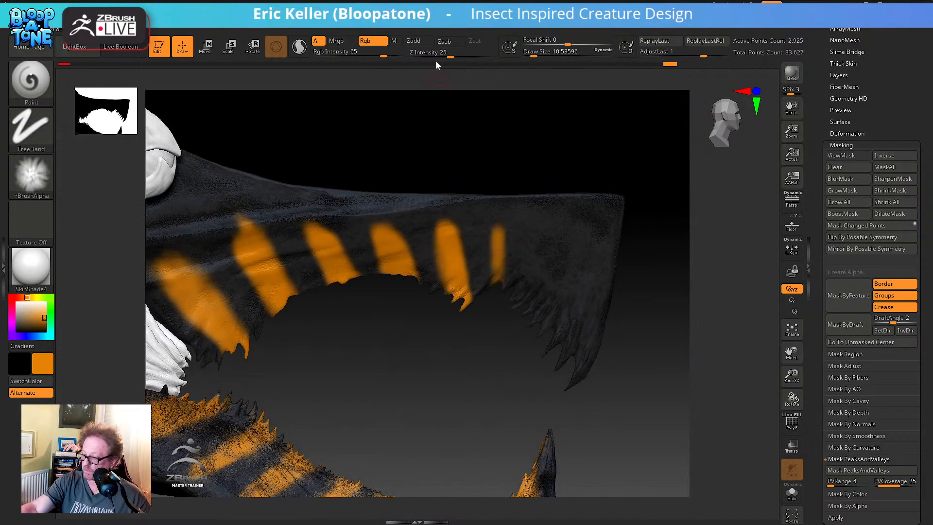
Set Z intensity to 10, focal shift to -73 and draw size to about 4.3, and sharpen the sixth stripe's ends
left_click(435, 55)
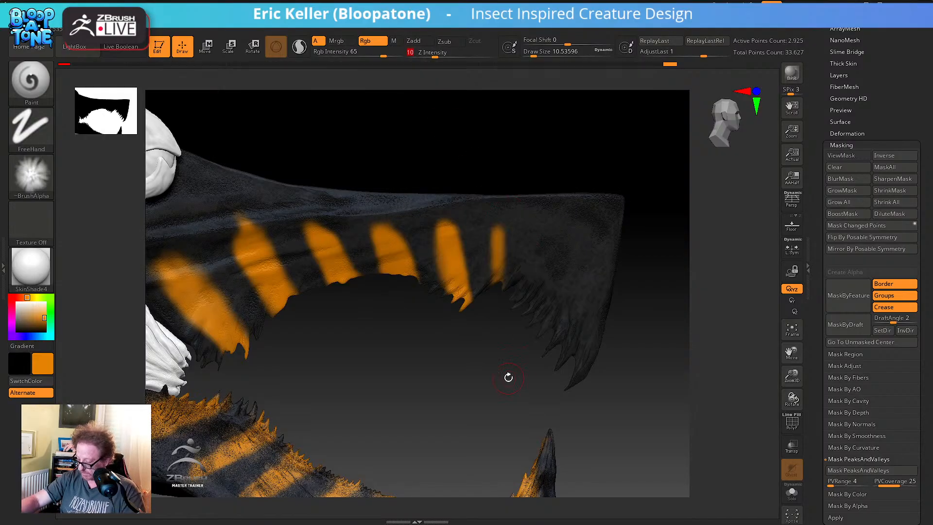
key("o")
left_click_drag(506, 380, 478, 376)
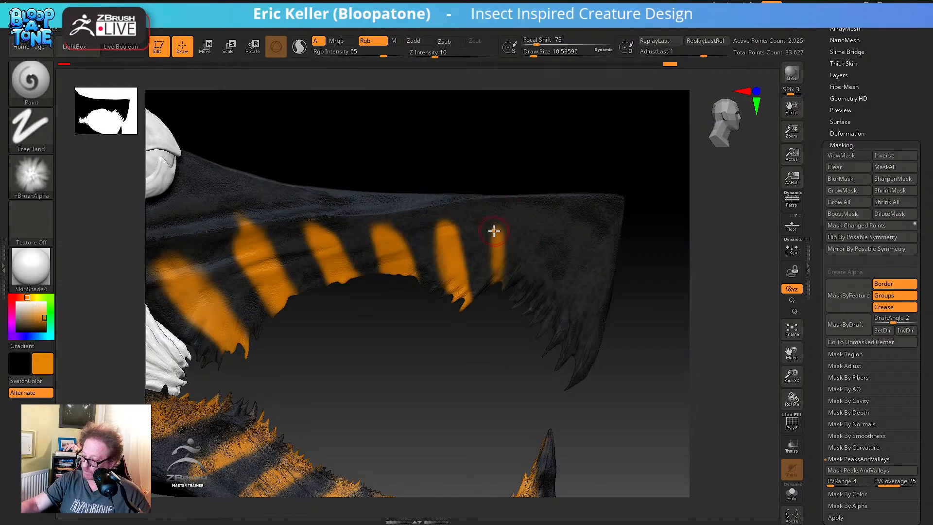
key("s")
left_click_drag(495, 229, 493, 228)
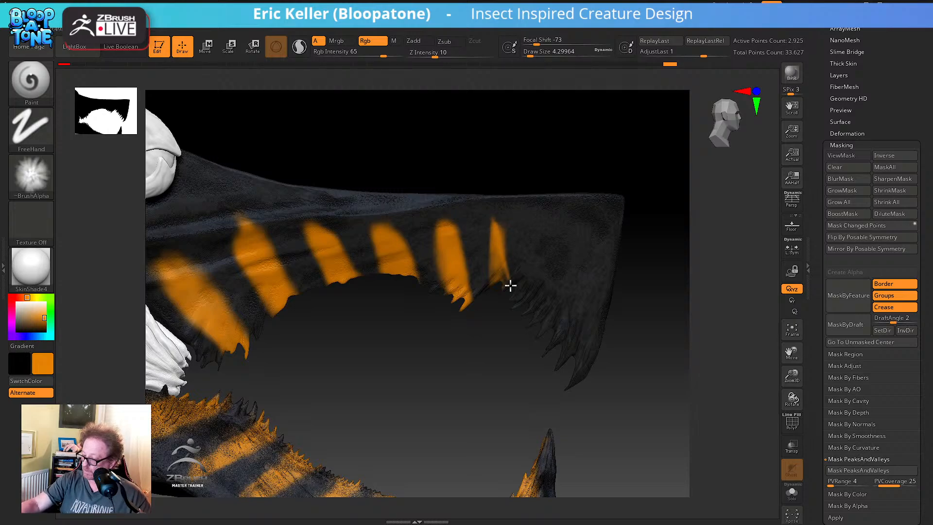
left_click_drag(497, 230, 496, 229)
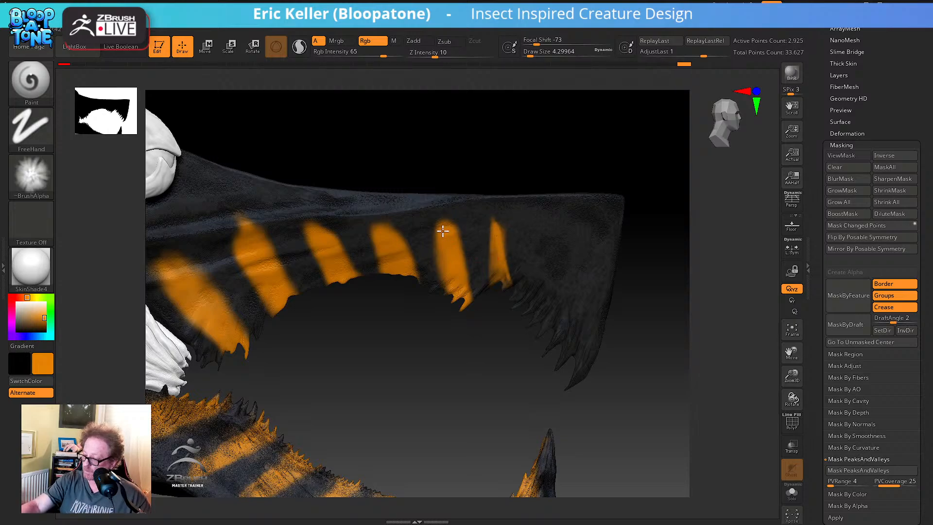
Extend the fifth stripe's upper end to a point and widen the sixth stripe with a draw size of about 7.5
left_click_drag(462, 261, 510, 245)
key("s")
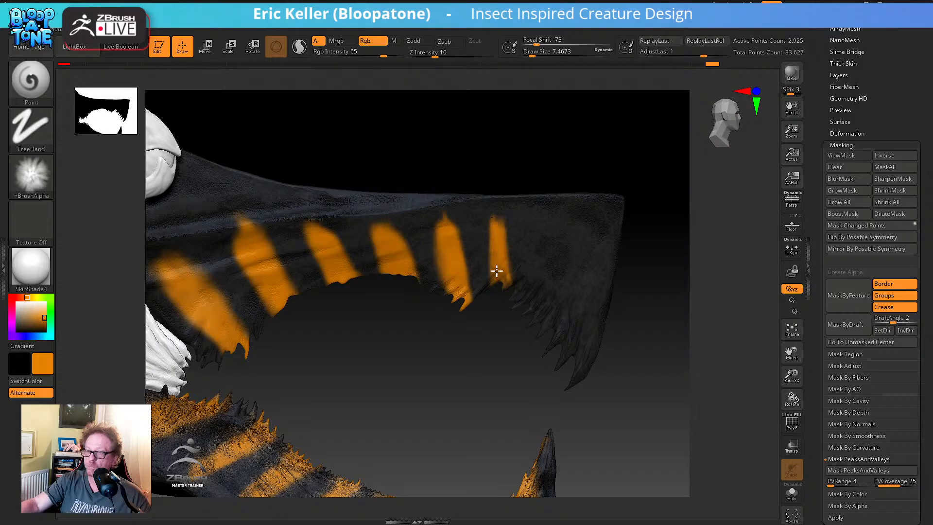
left_click_drag(499, 254, 500, 251)
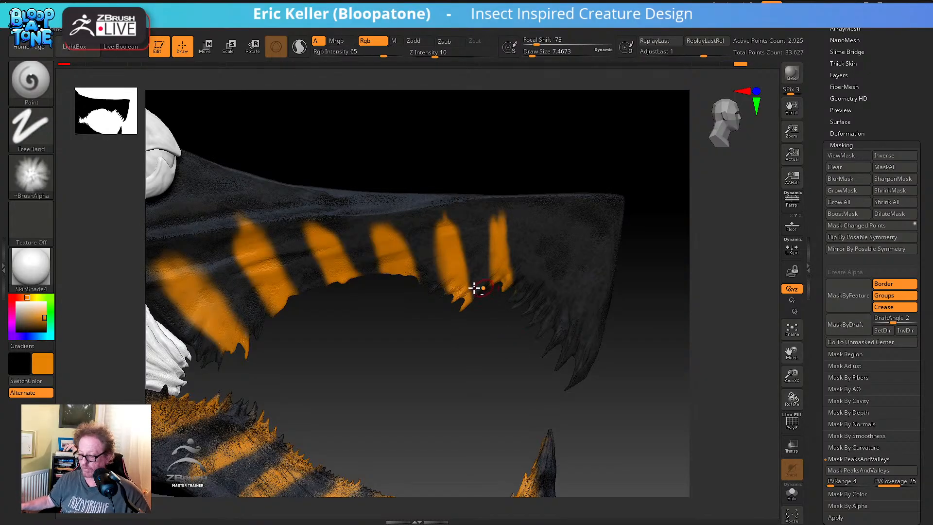
Taper the sixth stripe's split upper end into a single point with a draw size of about 4.3
left_click_drag(292, 390, 618, 356)
key("s")
mouse_move(542, 389)
left_mouse_down()
mouse_move(530, 390)
mouse_move(650, 333)
left_mouse_up()
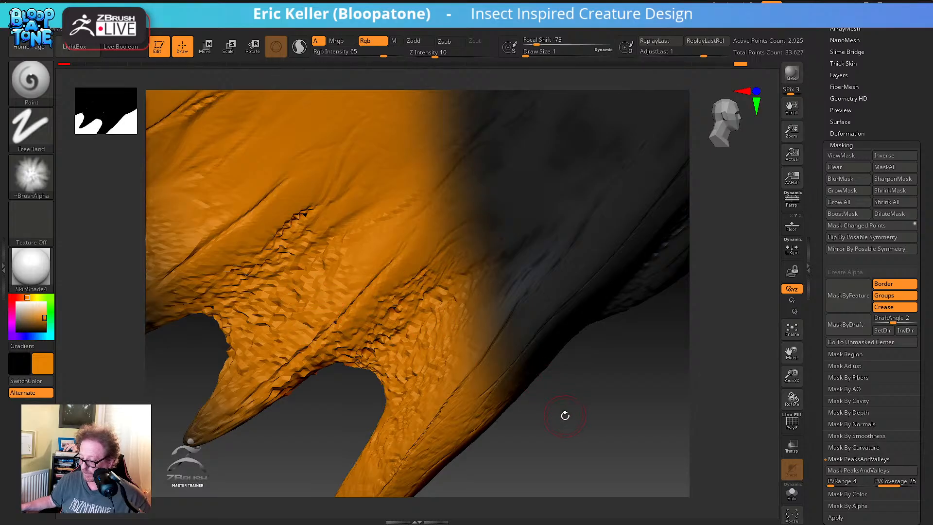
left_click_drag(565, 415, 343, 433)
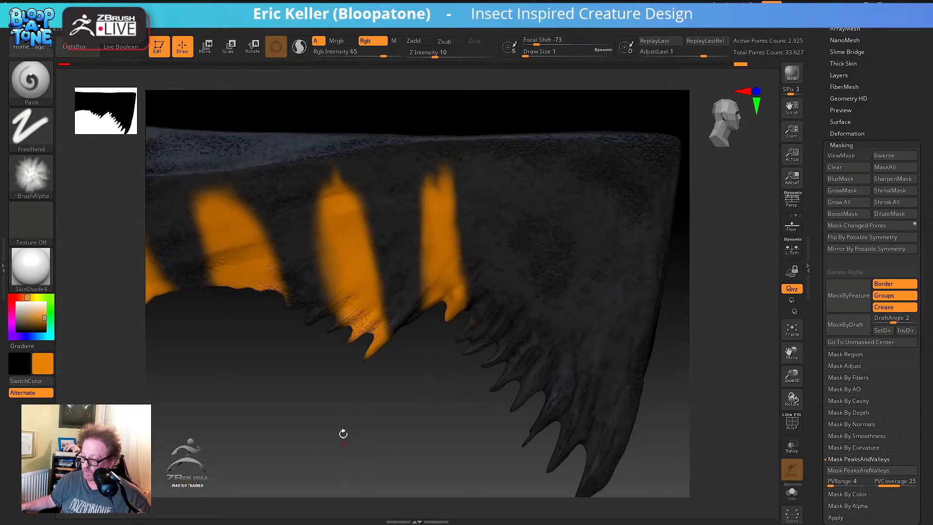
key("s")
left_click(454, 250)
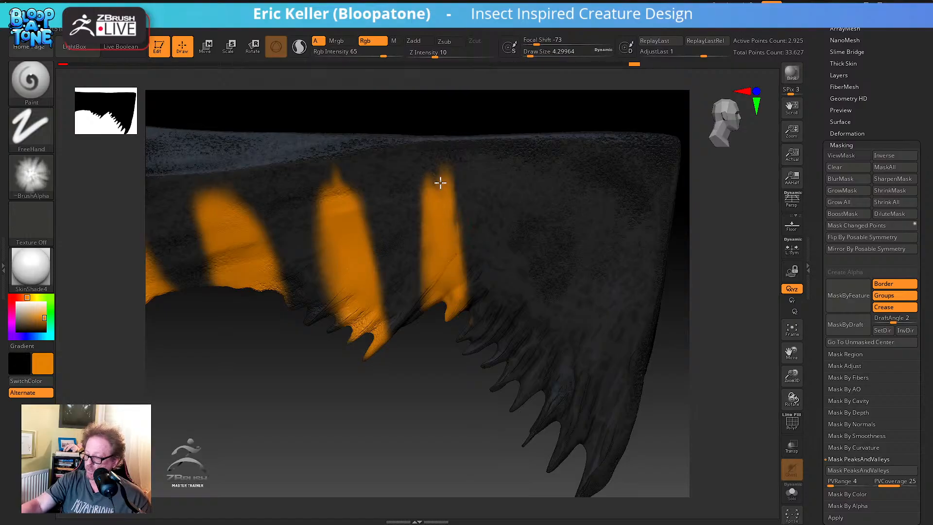
left_click_drag(433, 192, 439, 158)
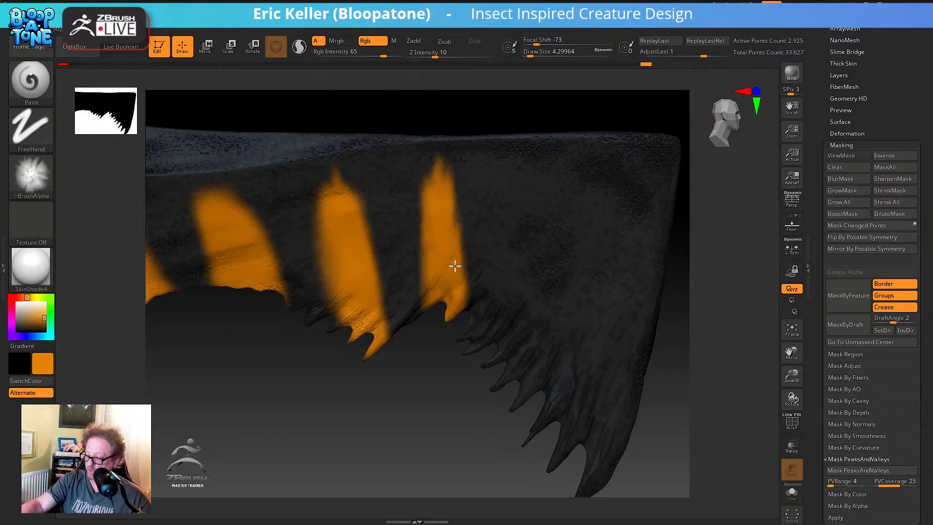
Paint a seventh orange stripe rising from the teeth near the upper jaw's tip, using a draw size of about 6.6
left_click_drag(484, 311, 504, 311)
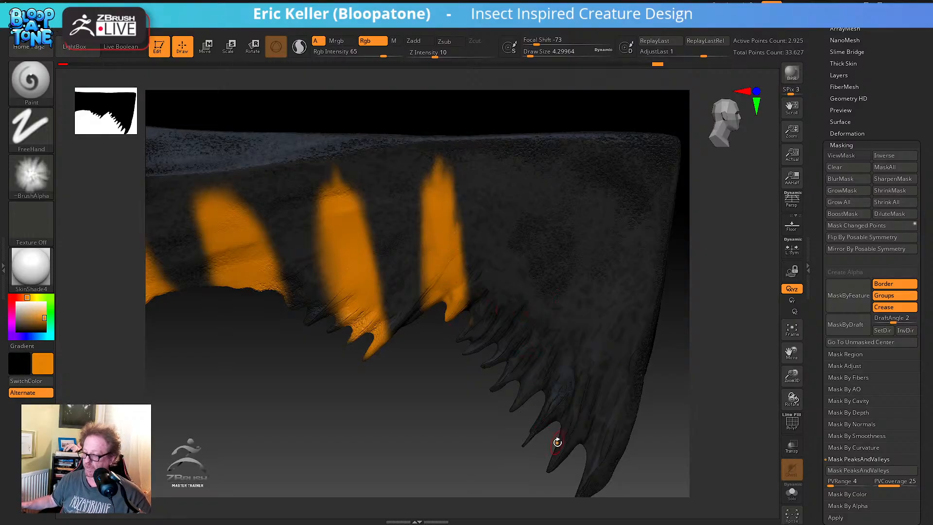
left_click_drag(445, 419, 411, 340)
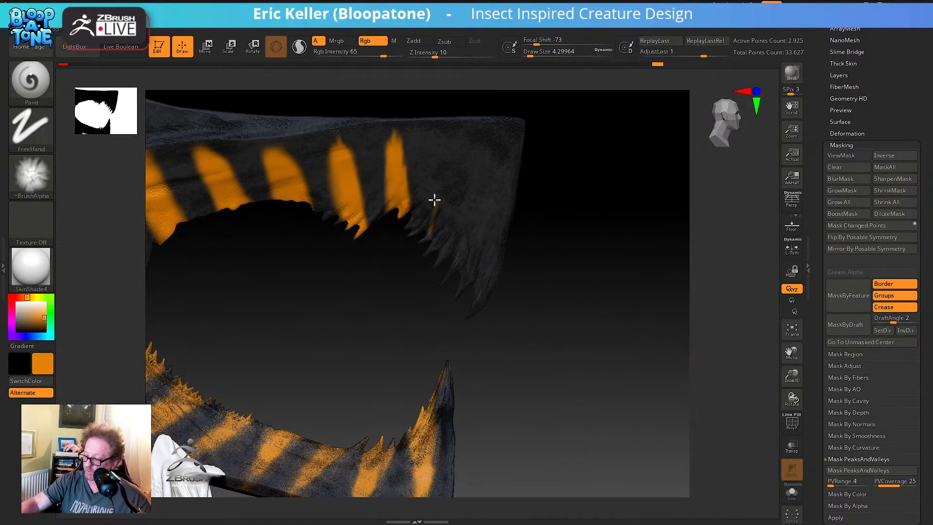
mouse_move(434, 199)
left_mouse_down()
mouse_move(440, 156)
mouse_move(433, 256)
mouse_move(423, 272)
mouse_move(441, 210)
mouse_move(437, 252)
mouse_move(450, 147)
mouse_move(442, 228)
mouse_move(425, 244)
mouse_move(442, 156)
mouse_move(441, 164)
left_mouse_up()
key("s")
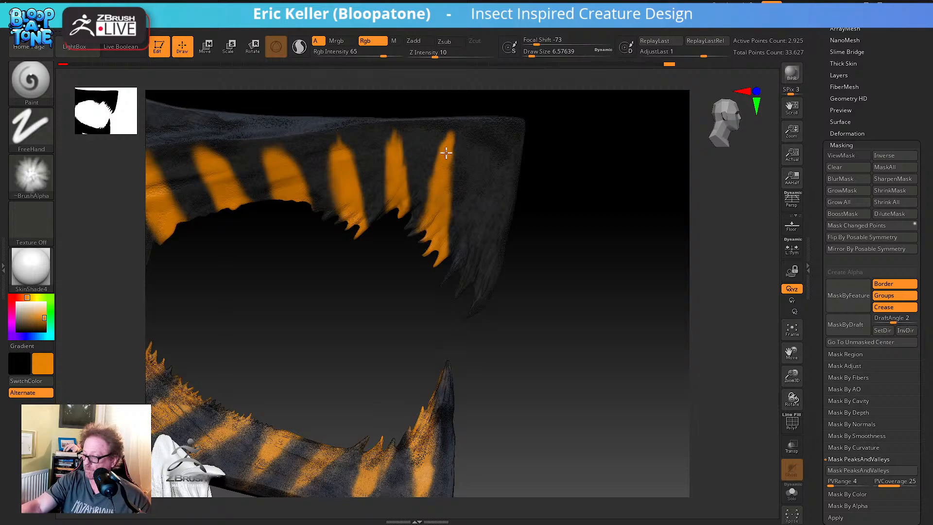
Paint an eighth orange stripe along the upper jaw's tip, from near its upper edge down into the last tooth
mouse_move(439, 204)
left_mouse_down()
mouse_move(444, 150)
mouse_move(448, 228)
left_mouse_up()
mouse_move(464, 284)
left_mouse_down()
mouse_move(495, 169)
mouse_move(462, 319)
mouse_move(491, 169)
mouse_move(491, 202)
mouse_move(475, 212)
left_mouse_up()
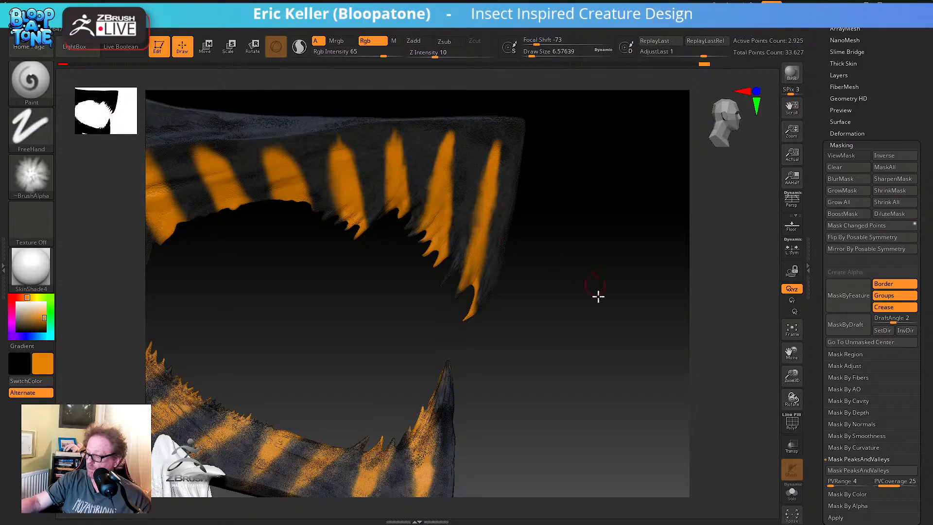
mouse_move(598, 293)
left_mouse_down()
mouse_move(512, 293)
mouse_move(622, 329)
mouse_move(460, 269)
left_mouse_up()
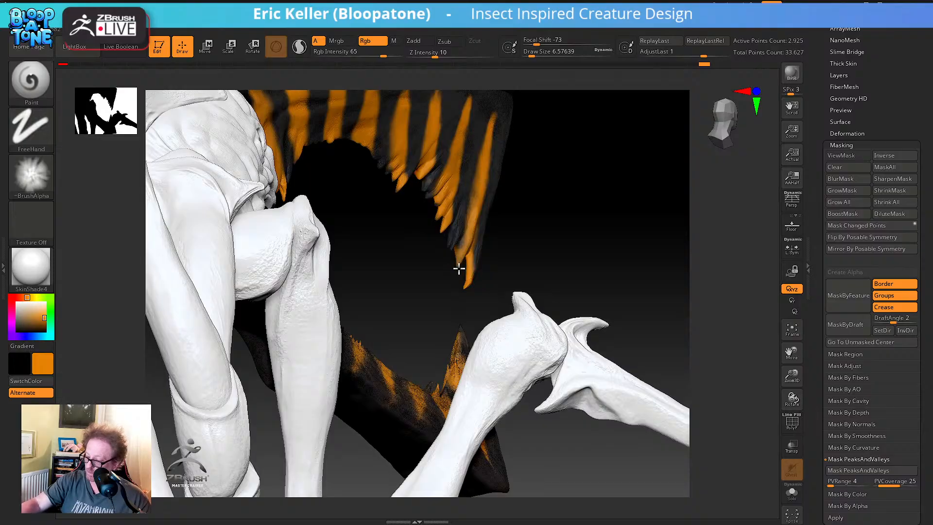
left_click_drag(569, 229, 497, 209)
Sample the dark base colour and narrow the eighth stripe with RGB intensity 89 and a draw size of about 3.1
key("c")
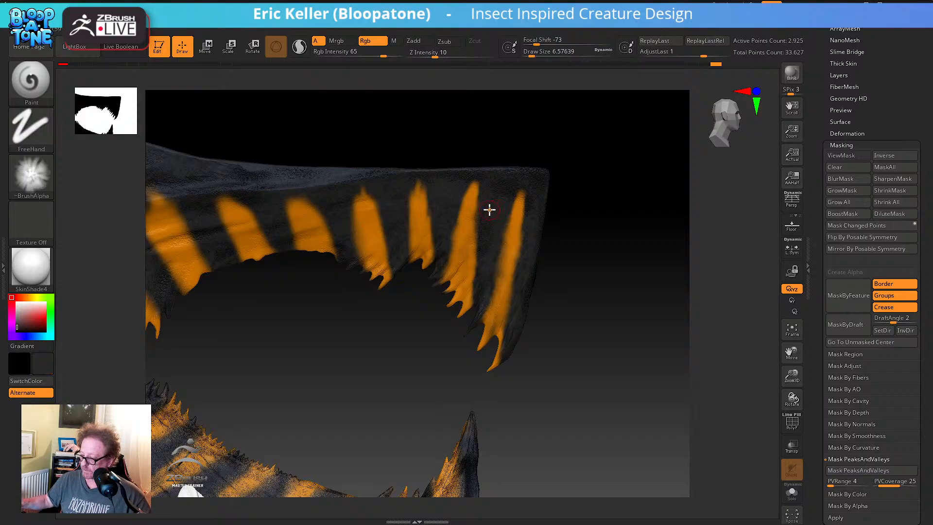
left_click_drag(384, 56, 395, 56)
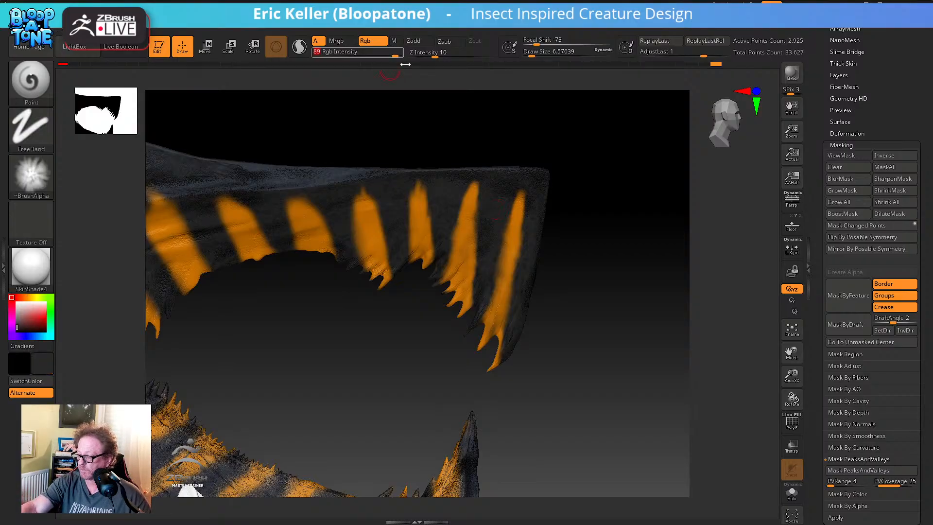
key("s")
left_click_drag(543, 206, 536, 206)
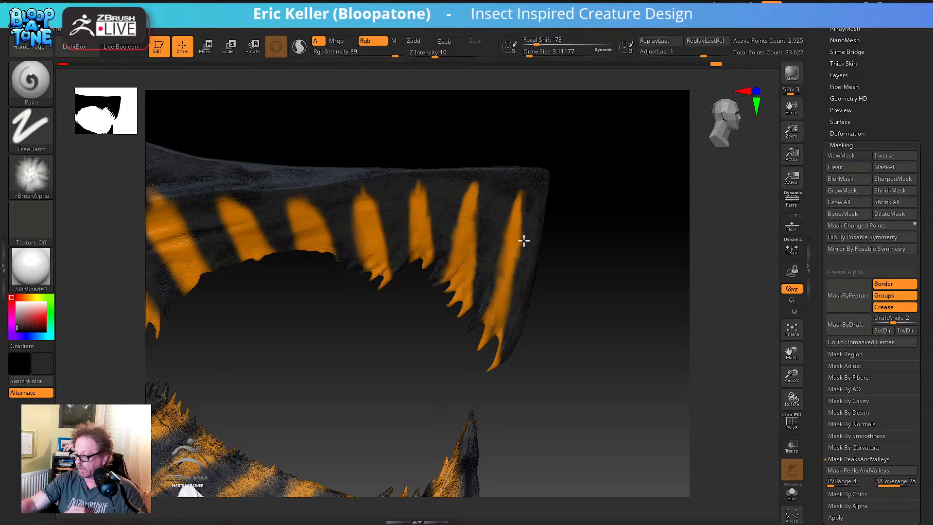
left_click_drag(524, 240, 523, 232)
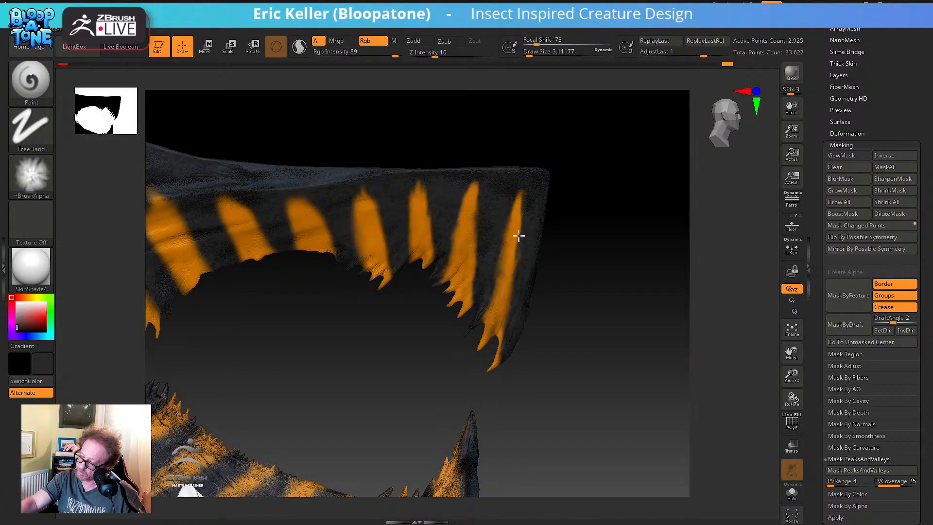
left_click_drag(519, 236, 521, 187)
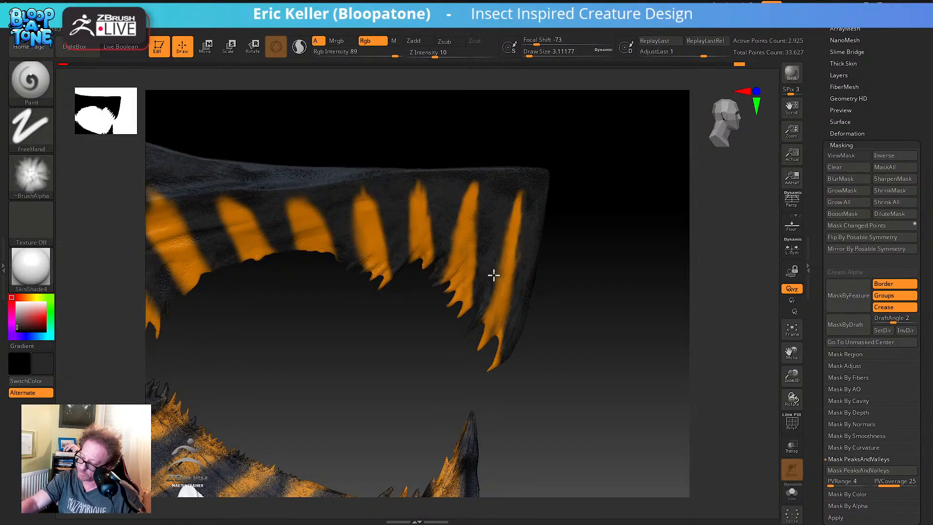
Narrow the seventh, sixth and fifth stripes into points with the dark colour, raising the draw size to about 5 for the fifth
left_click_drag(551, 318, 564, 266)
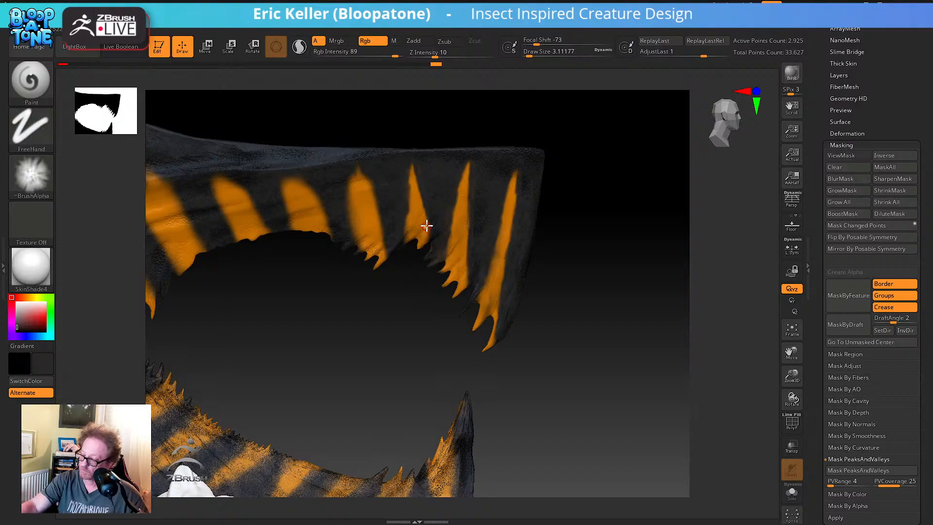
left_click_drag(390, 300, 421, 325)
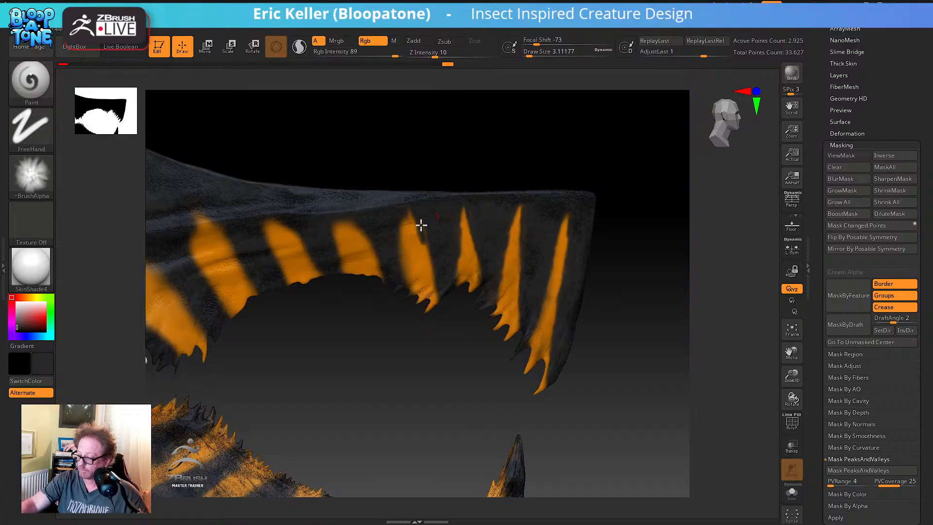
key("s")
left_click_drag(419, 232, 421, 232)
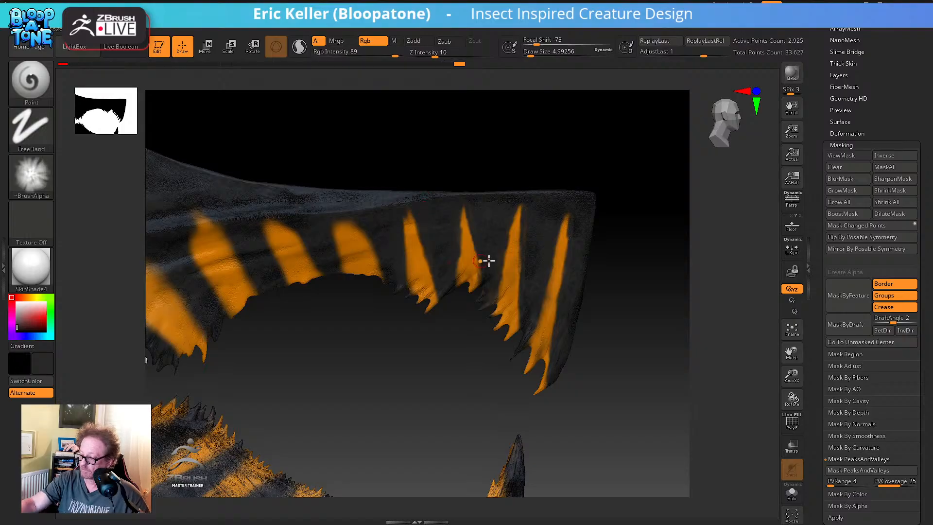
Taper the fourth stripe to a single point, restoring its upper end in orange and trimming its edge in the dark base colour
left_click_drag(476, 398, 512, 454, "alt")
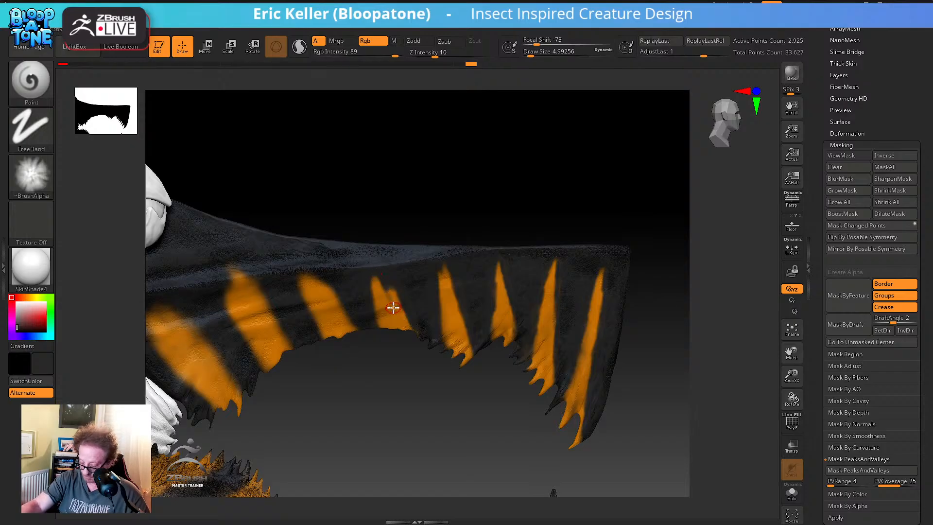
key("c")
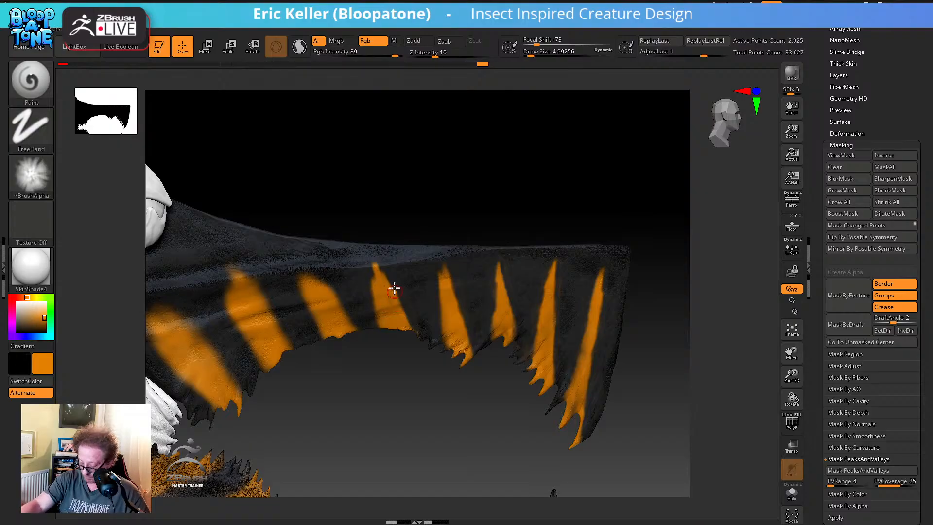
key("c")
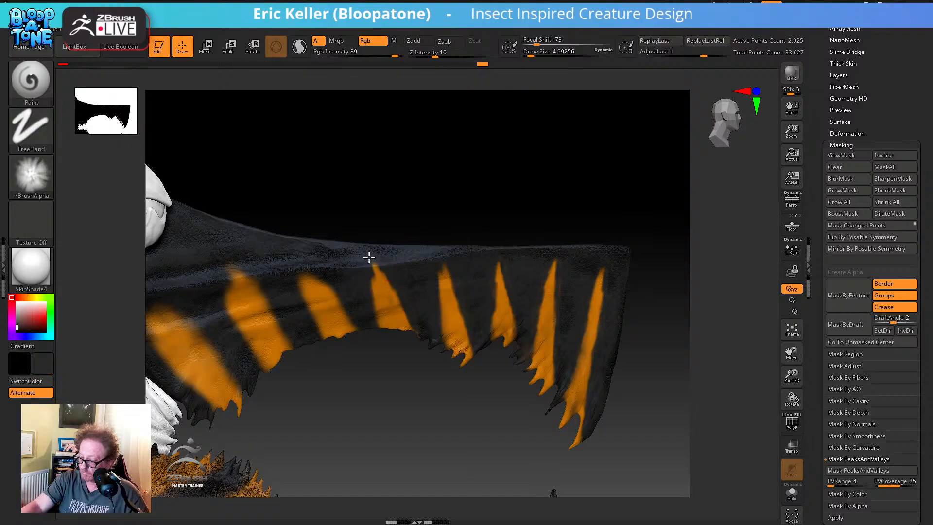
left_click_drag(369, 257, 363, 321)
Narrow the third stripe with the dark base colour and compare the pattern with the reference picture of the creature's jaws
mouse_move(321, 277)
left_mouse_down()
mouse_move(348, 323)
mouse_move(313, 276)
mouse_move(331, 285)
mouse_move(305, 306)
mouse_move(299, 296)
mouse_move(304, 309)
left_mouse_up()
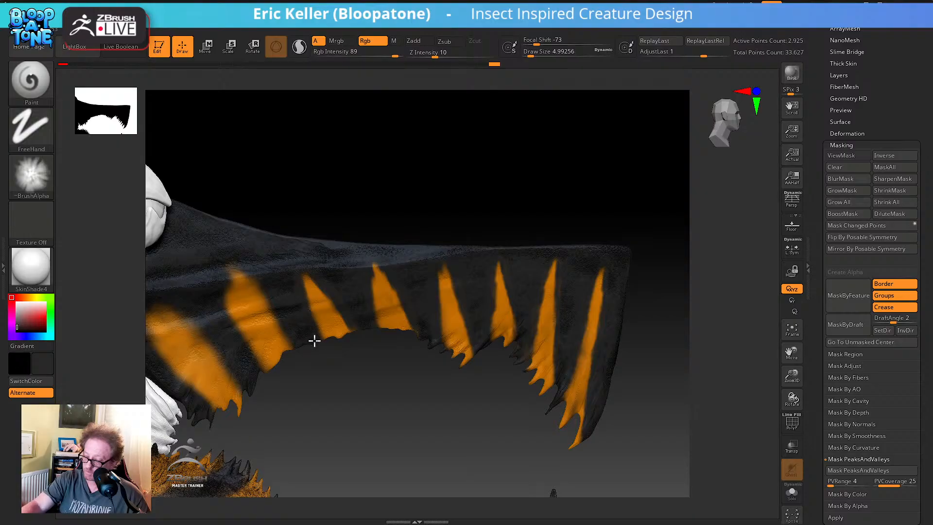
left_click_drag(295, 264, 296, 269)
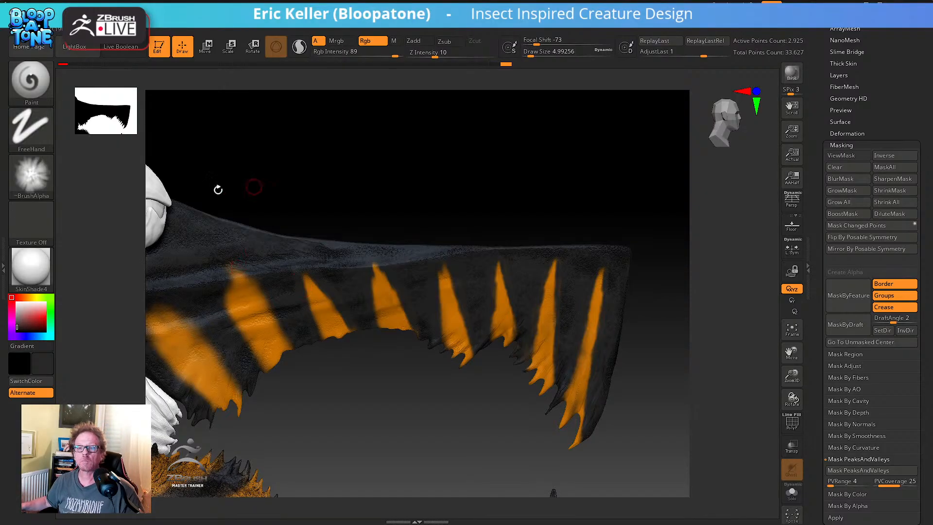
right_click_drag(0, 168, 323, 181)
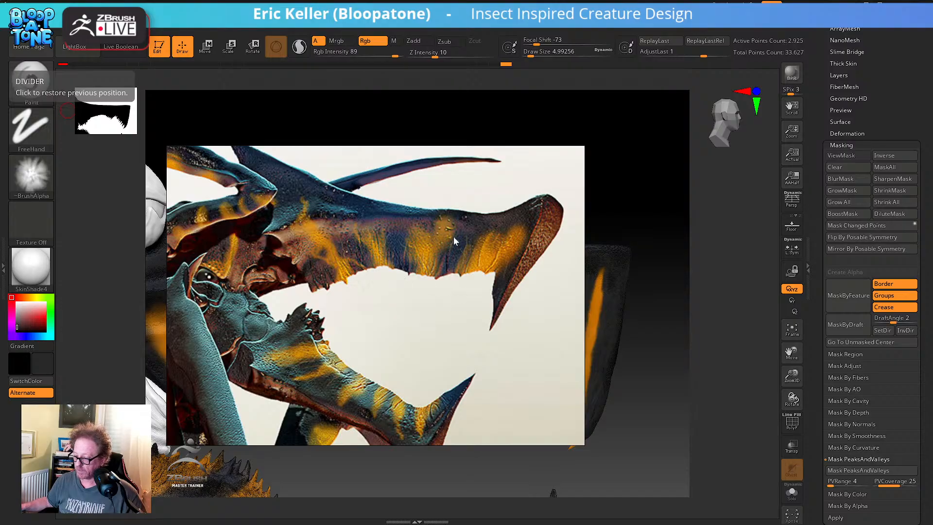
key("shift+z")
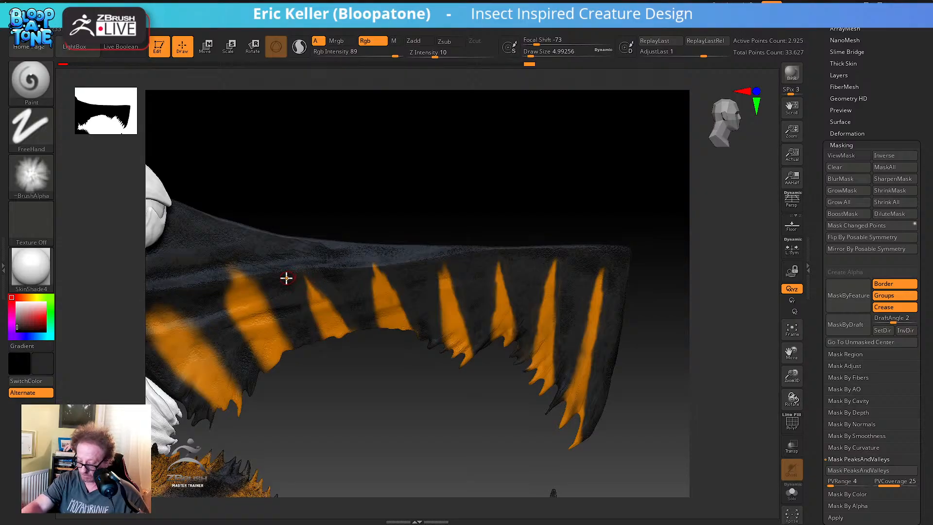
Darken around the third stripe's upper end, then extend the stripe to a sharp point in sampled orange
left_click(17, 330)
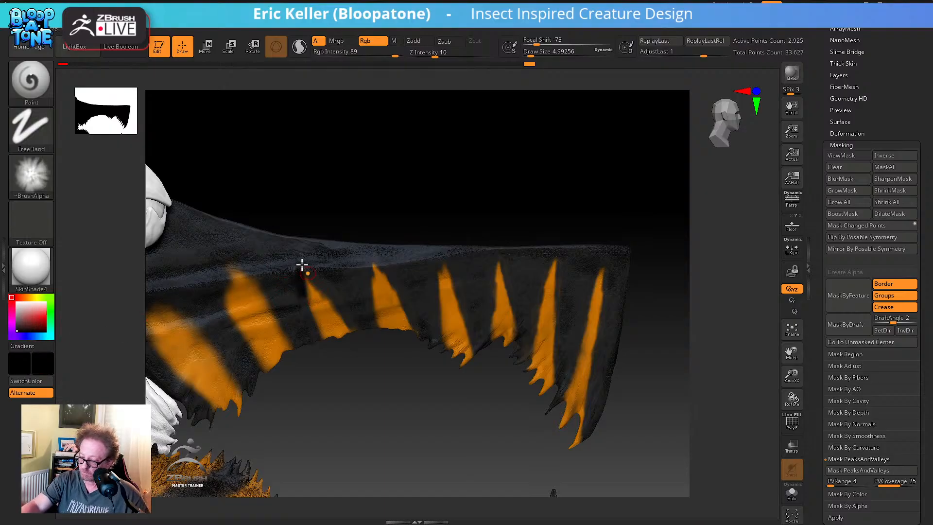
key("c")
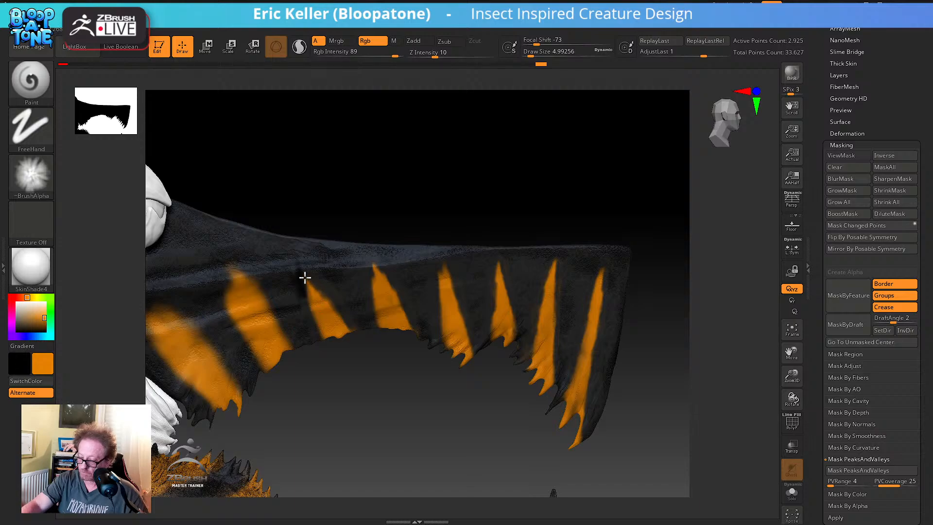
left_click_drag(298, 267, 315, 310)
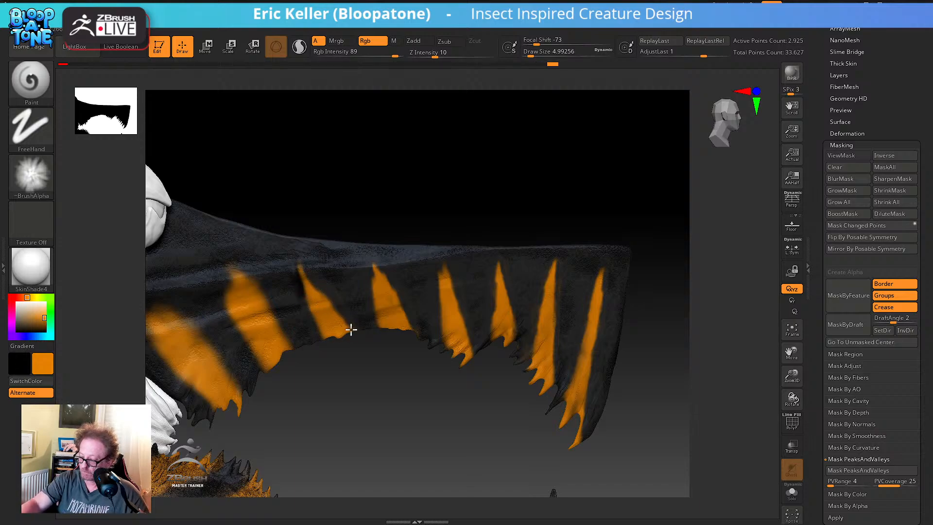
left_click_drag(297, 270, 343, 368)
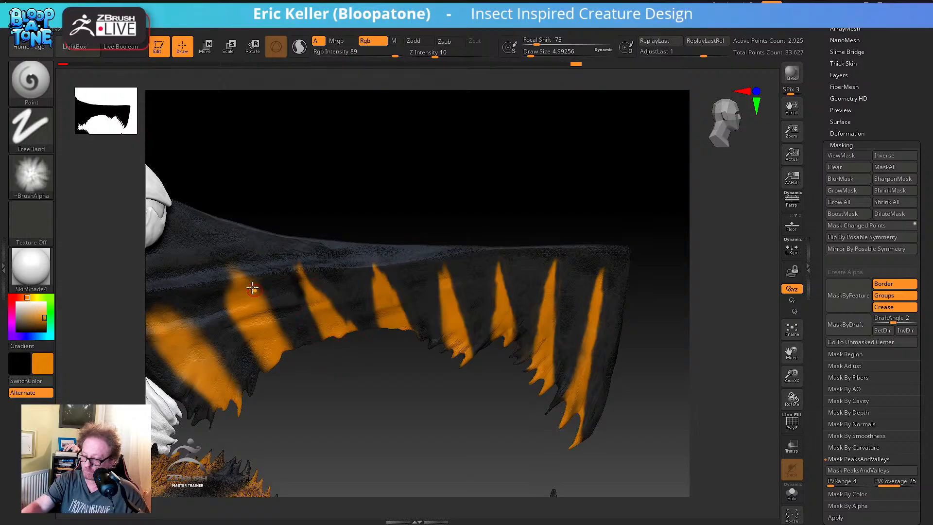
Trim the second stripe's blurry edges into a narrower taper with dark colours sampled from the jaw around it
key("c")
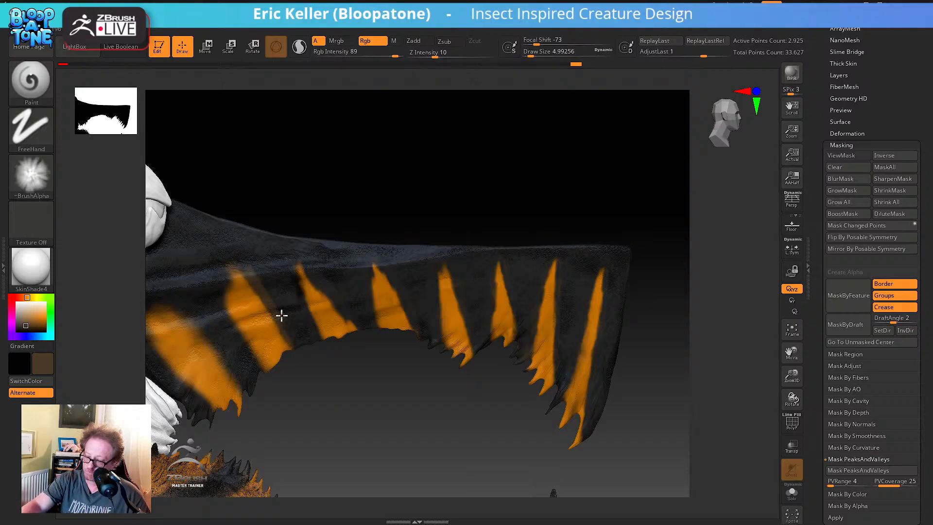
key("c")
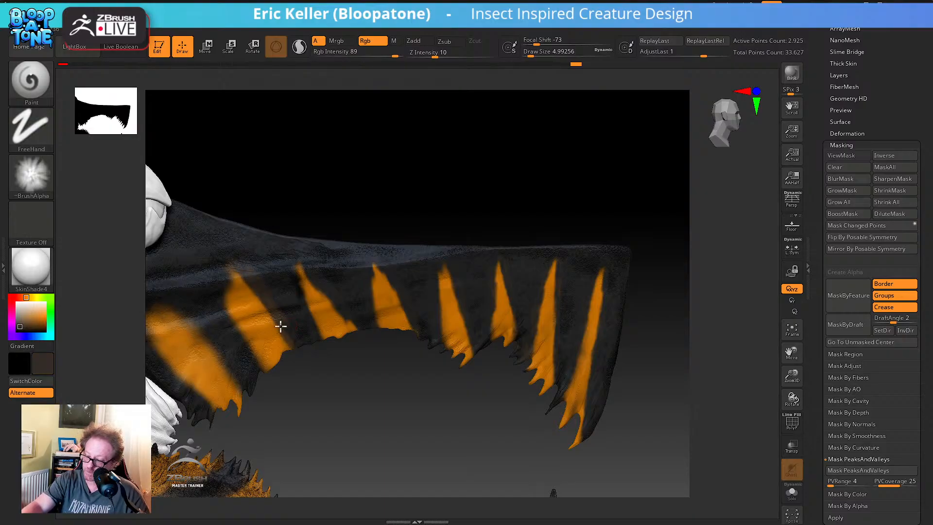
key("c")
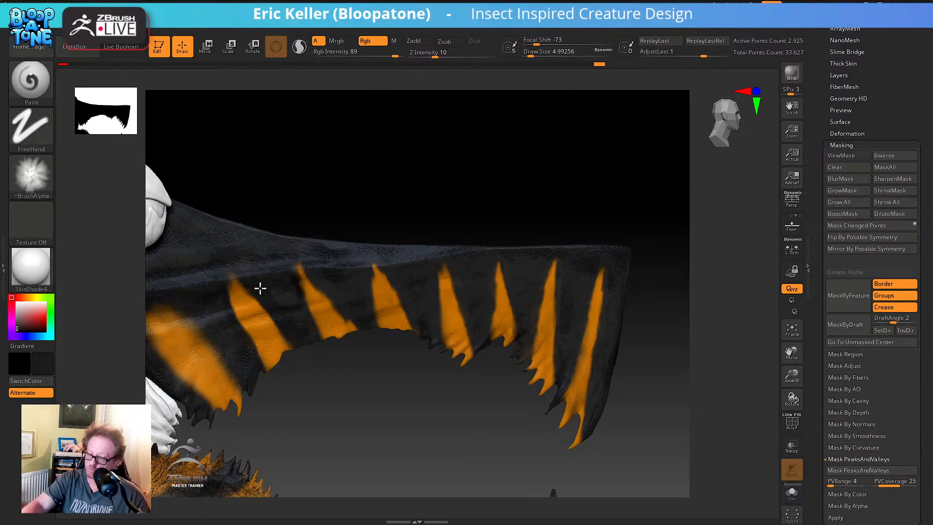
Trim both edges of the first stripe beside the head with the dark colour, tapering its upper end to a point
left_click_drag(392, 408, 512, 409)
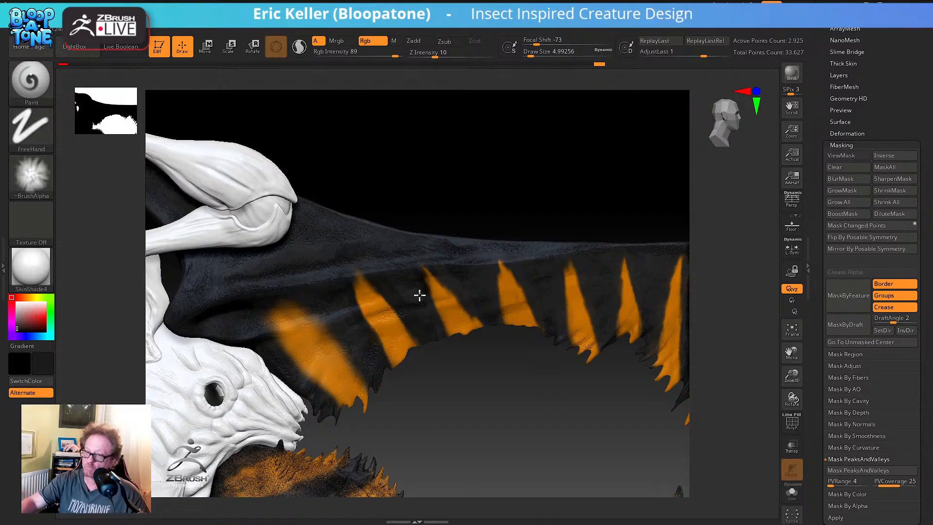
left_click_drag(420, 295, 433, 344)
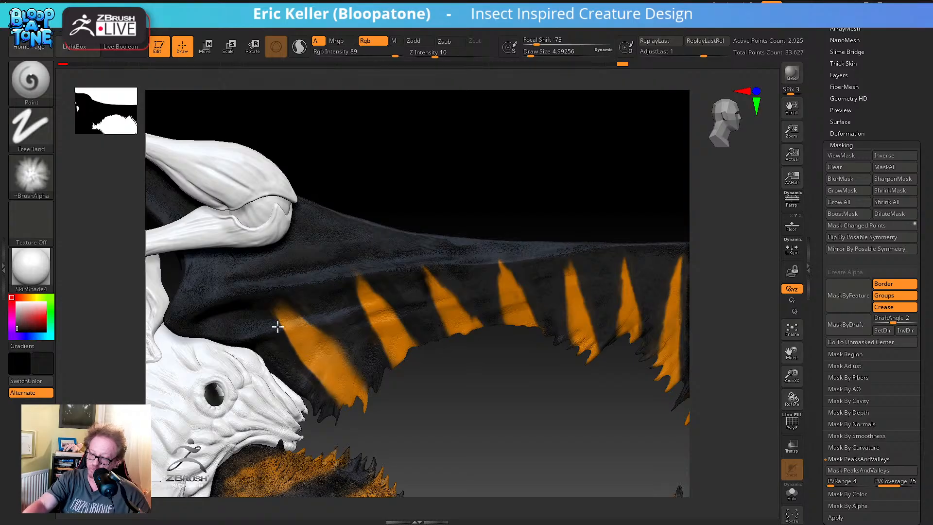
left_click_drag(279, 330, 289, 296)
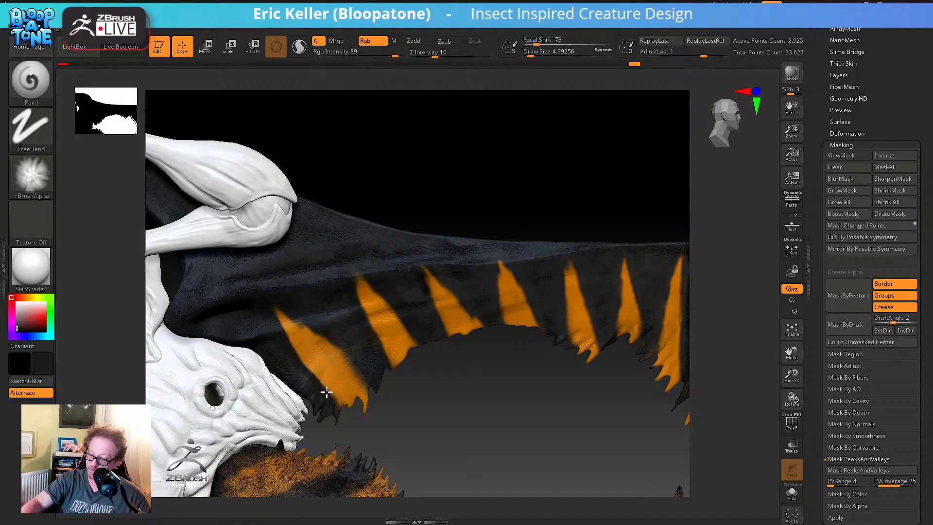
left_click_drag(327, 391, 335, 403)
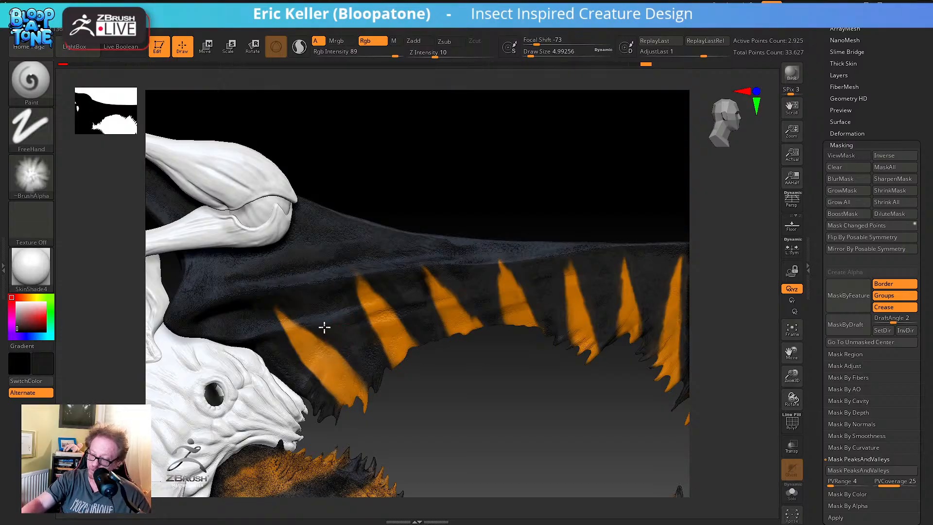
left_click_drag(327, 341, 408, 413)
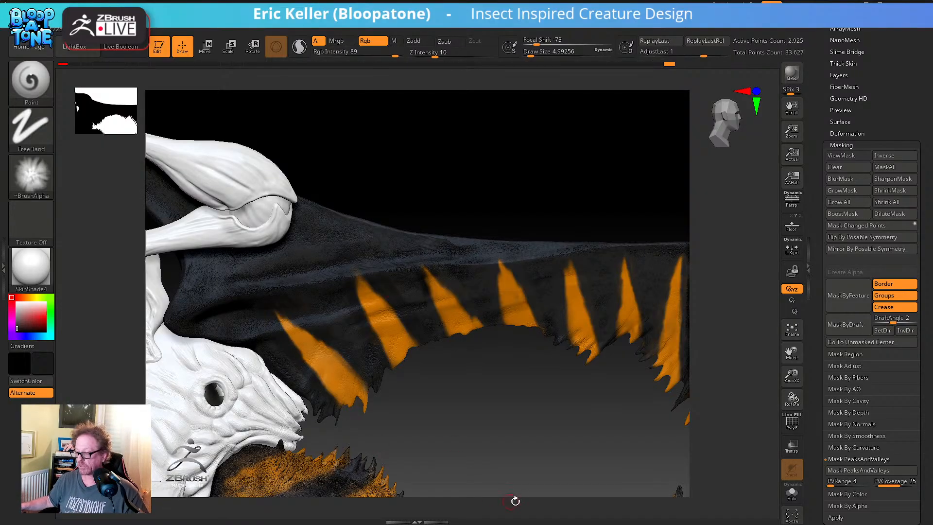
Narrow the eighth stripe at the jaw's tip on the opposite side of the upper jaw with the dark colour
left_click_drag(514, 499, 447, 391, "alt")
left_click_drag(573, 354, 425, 386, "alt")
left_click_drag(215, 362, 381, 381, "alt")
left_click_drag(275, 373, 512, 410, "alt")
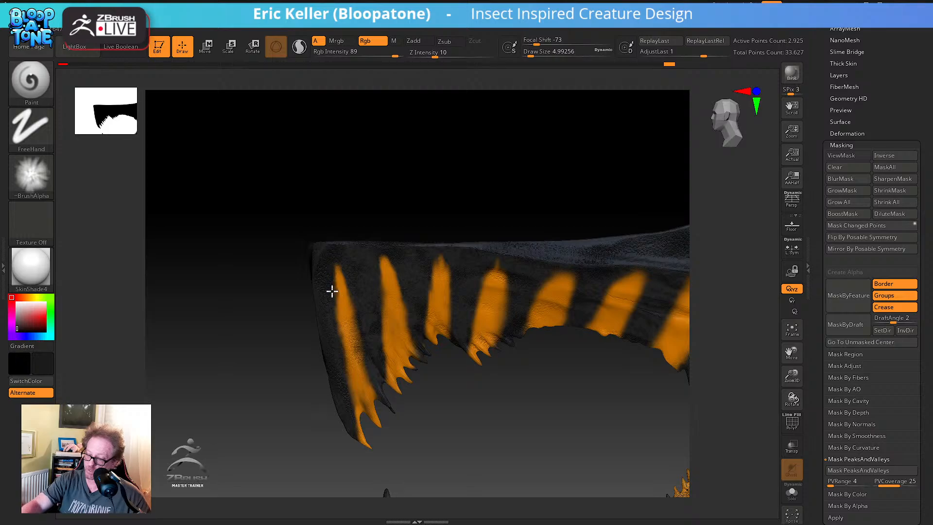
mouse_move(334, 294)
left_mouse_down()
mouse_move(339, 327)
mouse_move(334, 262)
mouse_move(356, 319)
left_mouse_up()
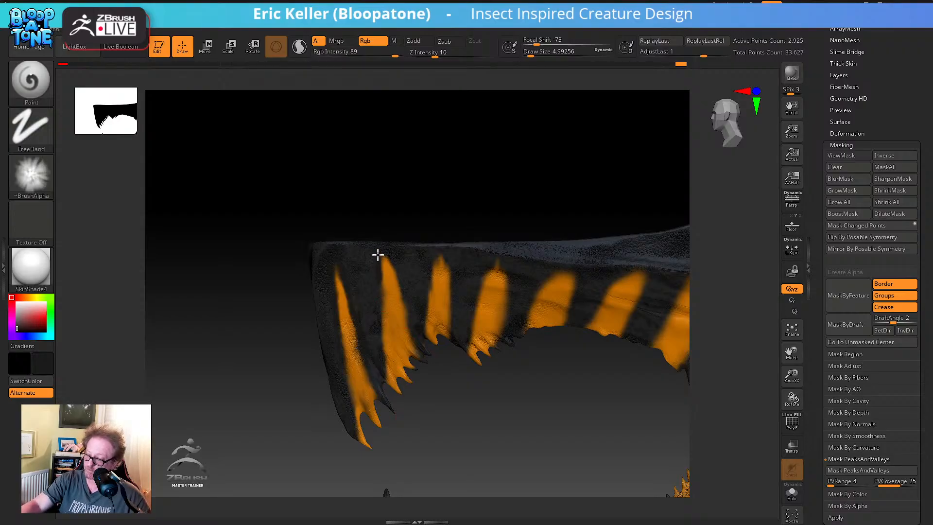
Trim the seventh stripe's edges and taper the sixth stripe's upper end on the opposite side of the jaw
left_click_drag(378, 254, 418, 358)
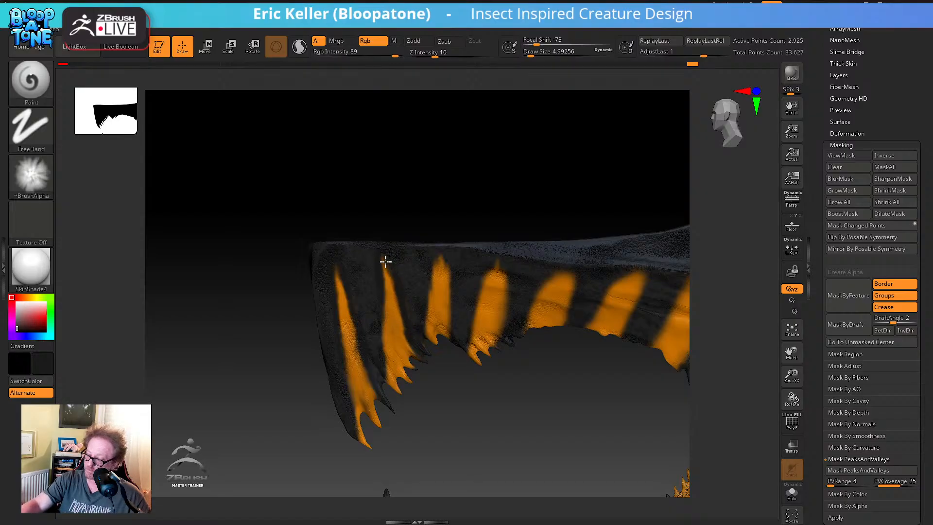
left_click_drag(379, 337, 394, 392)
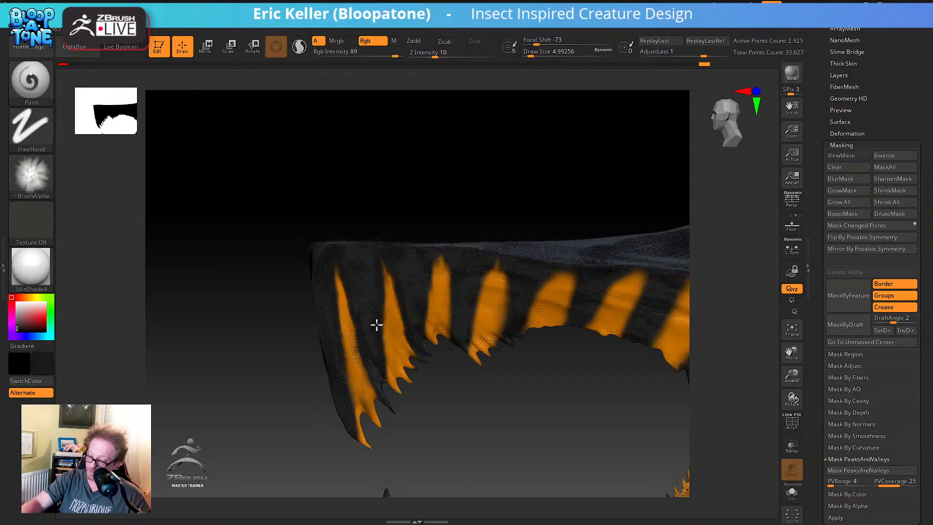
left_click_drag(378, 322, 395, 378)
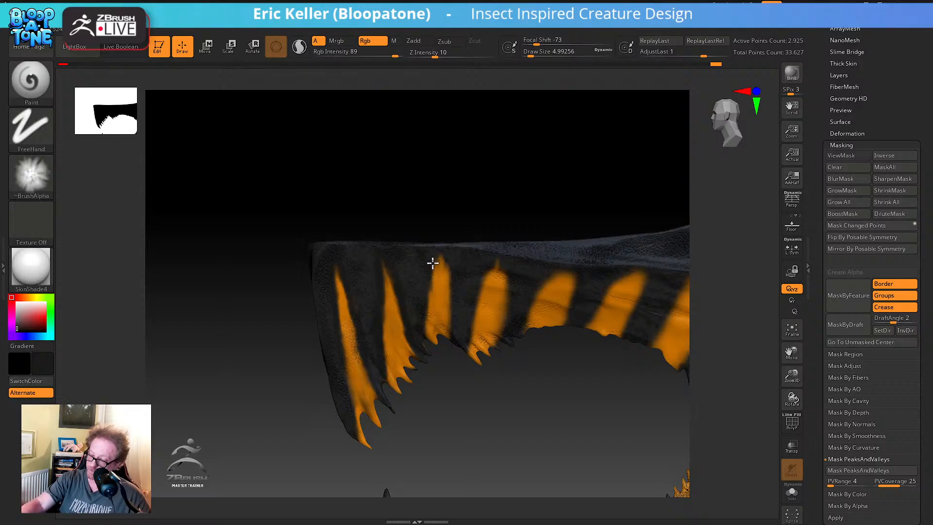
left_click_drag(433, 263, 446, 254)
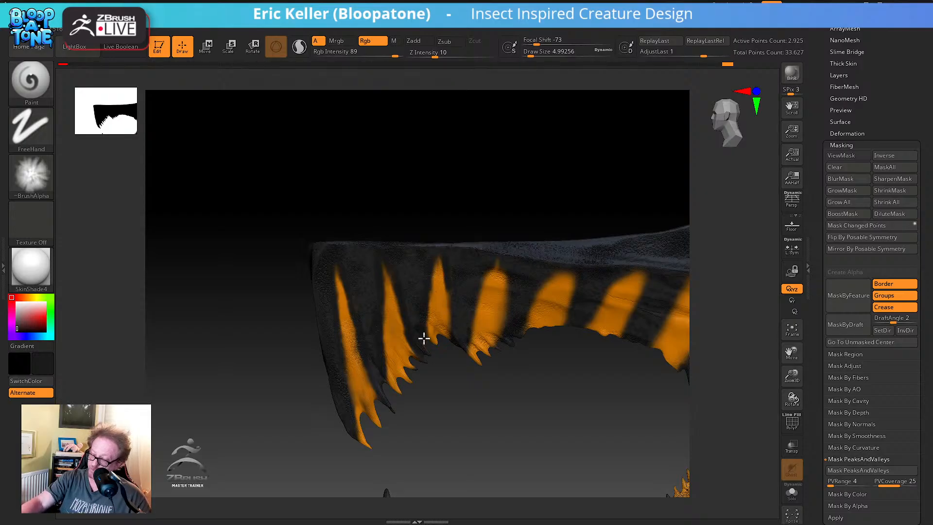
Taper the sixth stripe's upper end and narrow the fifth stripe to a point on the opposite side of the jaw
left_click_drag(423, 338, 431, 316)
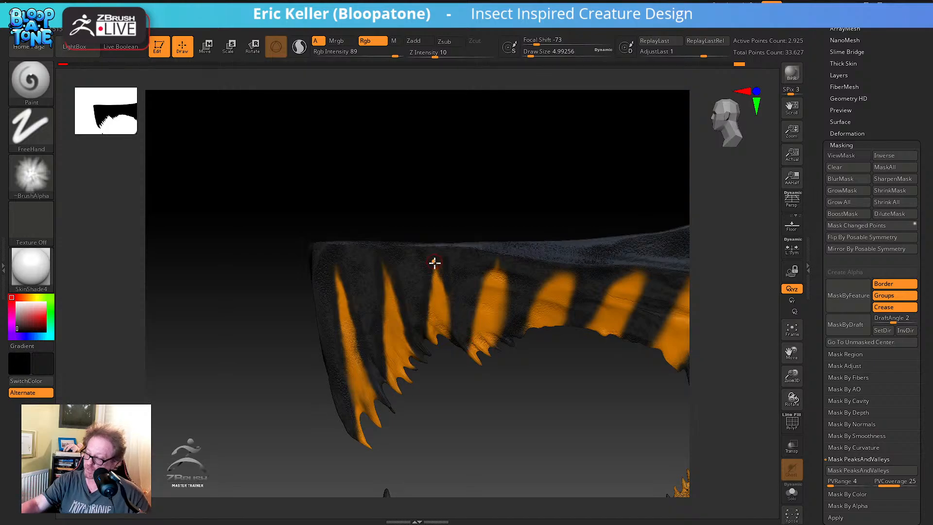
key("ctrl+z")
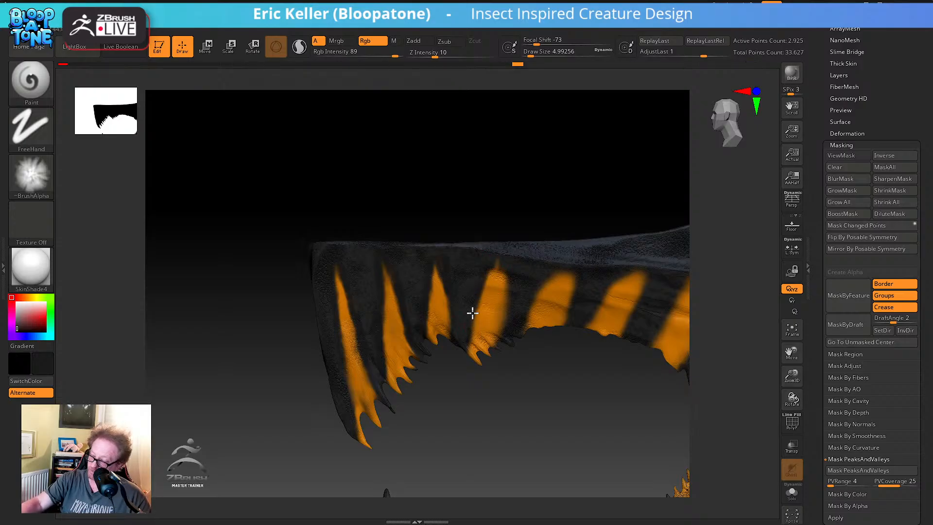
key("ctrl+shift+z")
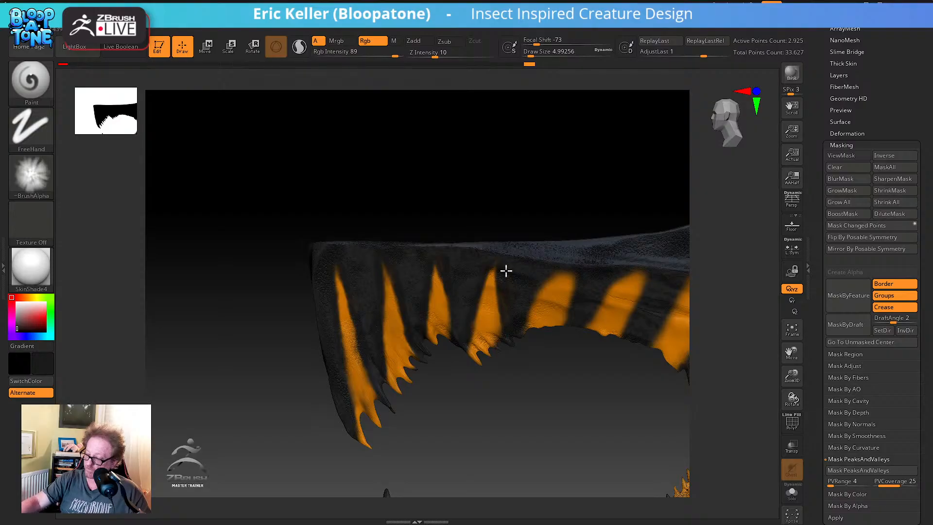
left_click_drag(501, 280, 496, 288)
Trim the edges of the fourth and third stripes with the dark colour, narrowing their upper ends
left_click_drag(550, 392, 460, 444, "alt")
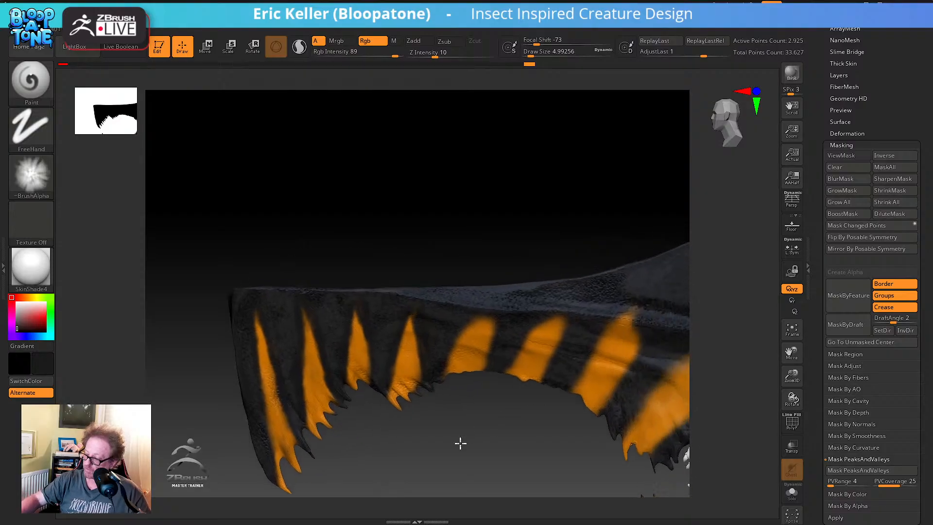
mouse_move(445, 340)
left_mouse_down()
mouse_move(454, 329)
mouse_move(433, 385)
mouse_move(447, 392)
left_mouse_up()
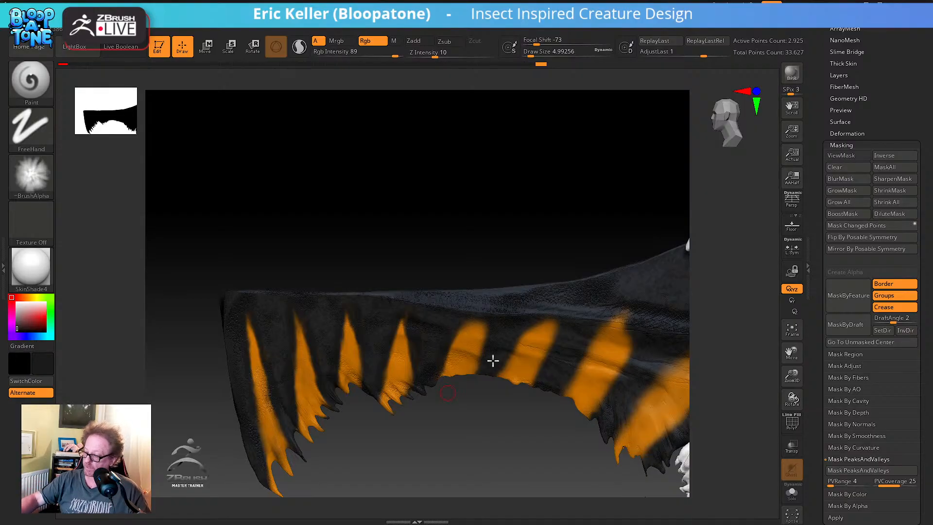
left_click_drag(486, 323, 482, 364)
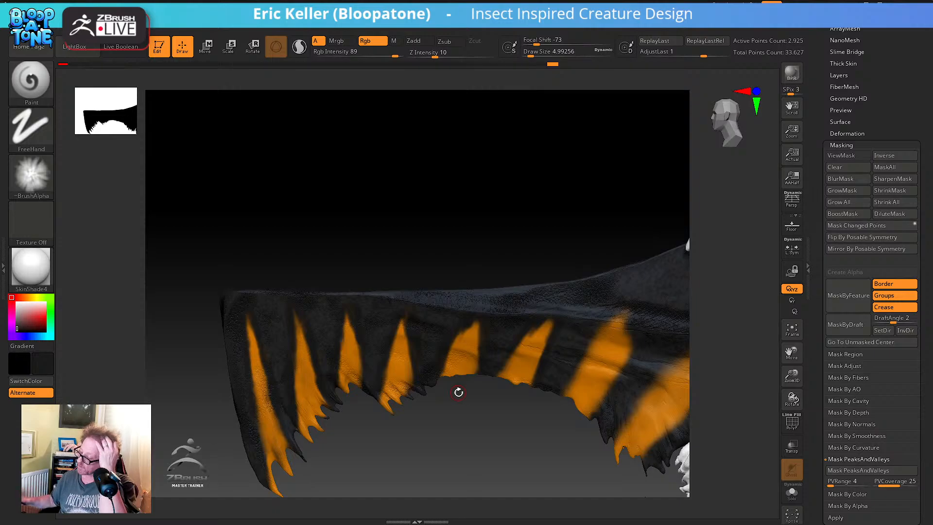
Trim the second and first stripes beside the head on the opposite side into narrow tapers with the dark colour
left_click_drag(523, 214, 386, 199)
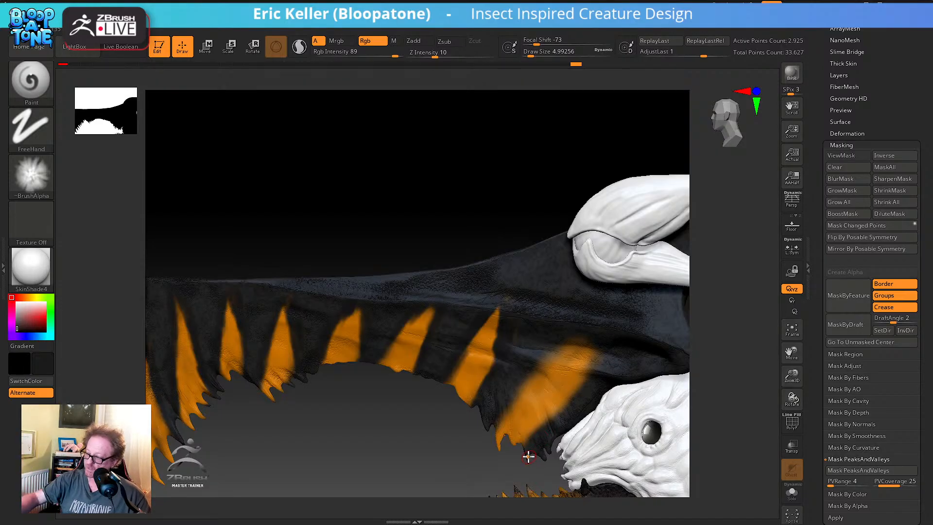
left_click_drag(527, 378, 541, 355)
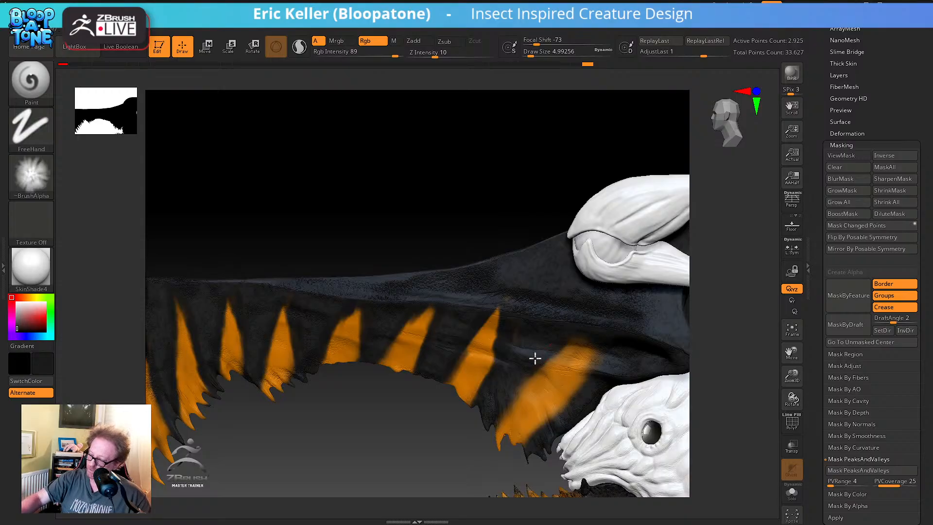
mouse_move(587, 344)
left_mouse_down()
mouse_move(591, 365)
mouse_move(567, 404)
mouse_move(575, 371)
mouse_move(550, 439)
left_mouse_up()
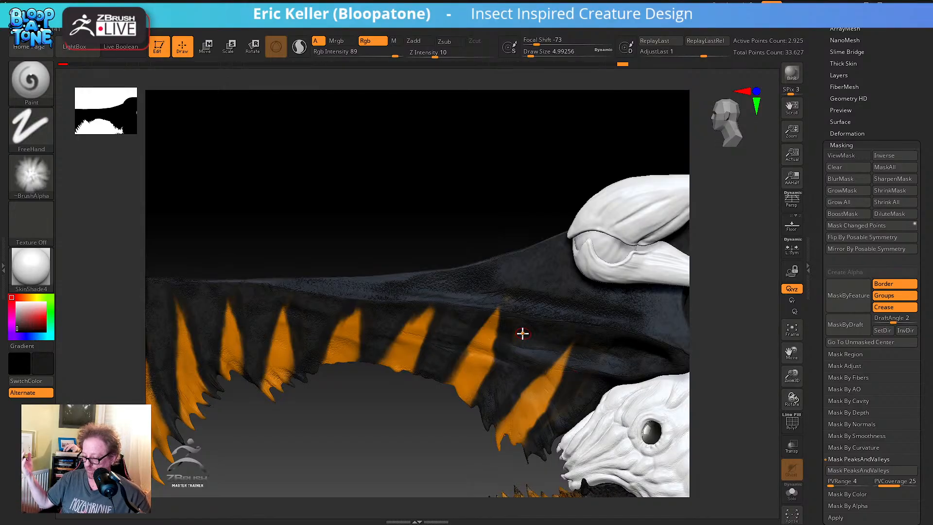
Mask the upper jaw by cavity with Blur 2 and Intensity 100, and hide the mask display
left_click_drag(352, 408, 505, 328)
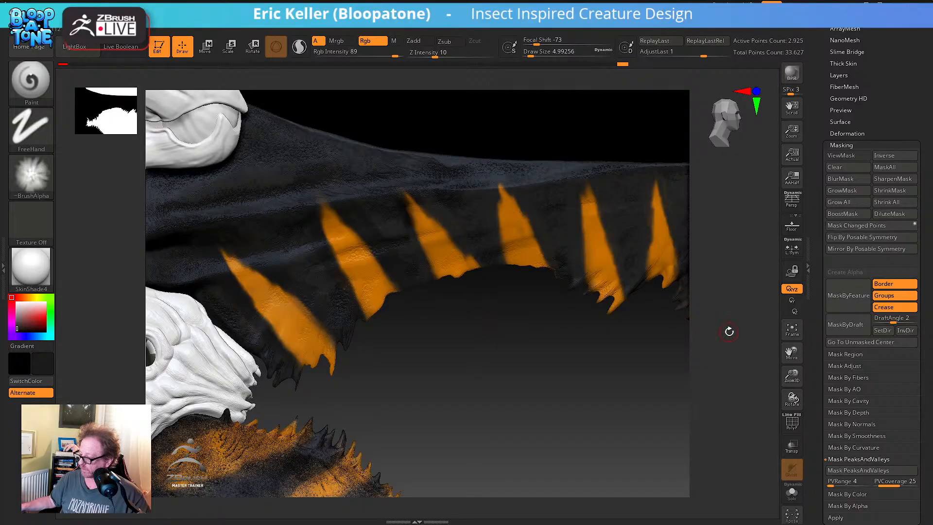
left_click_drag(818, 409, 816, 384)
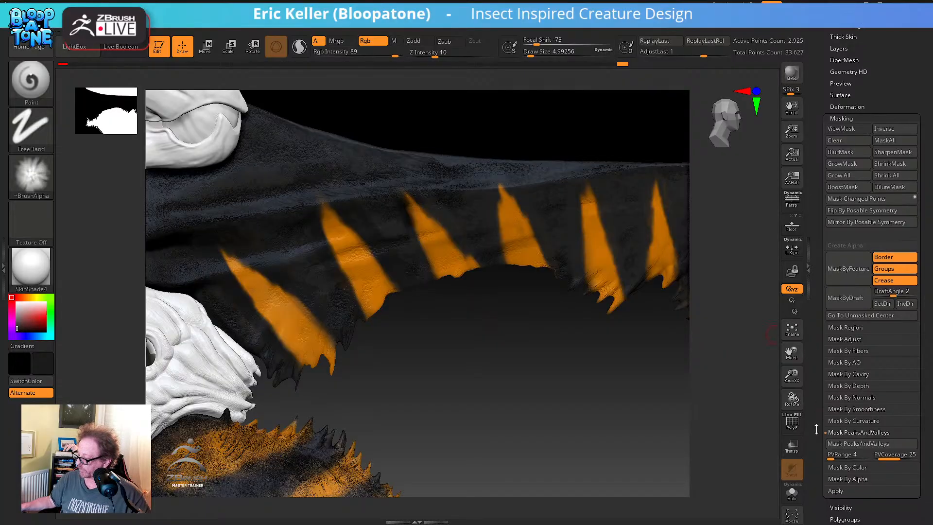
scroll(818, 425, "down", 3)
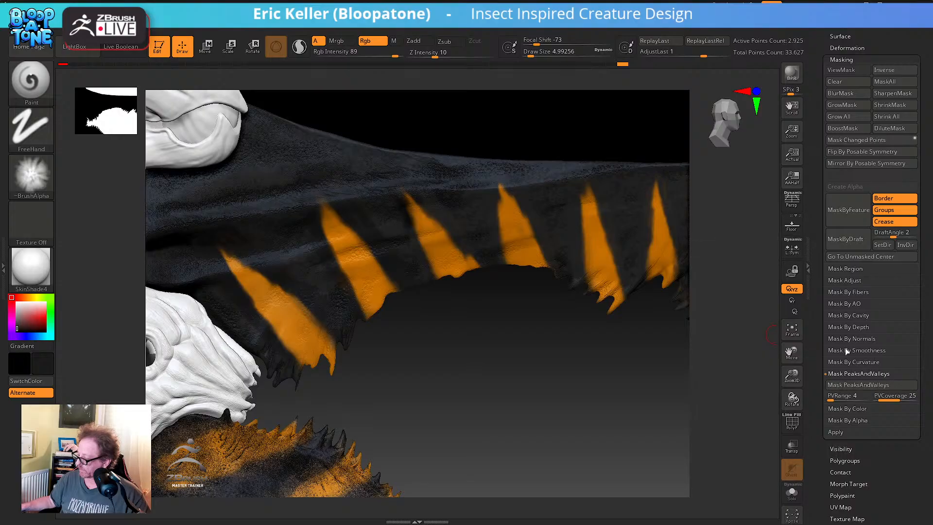
left_click(856, 315)
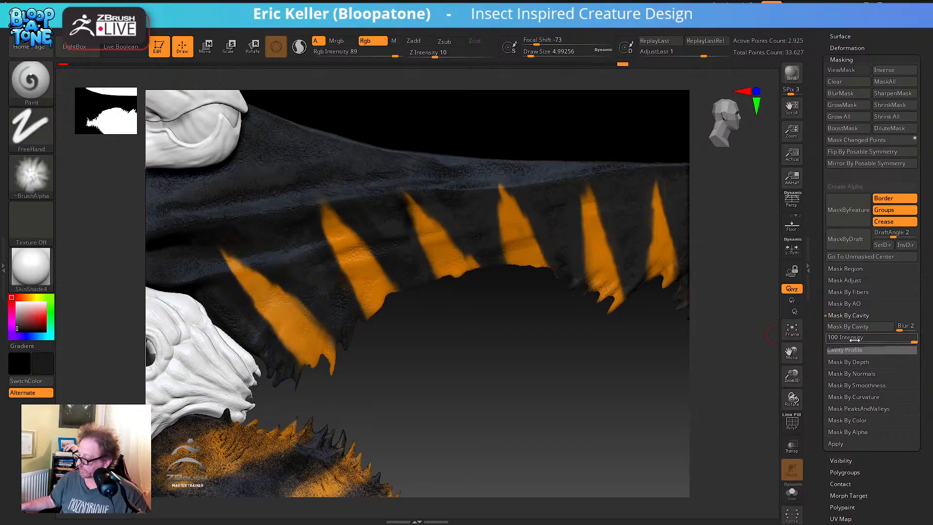
left_click(856, 328)
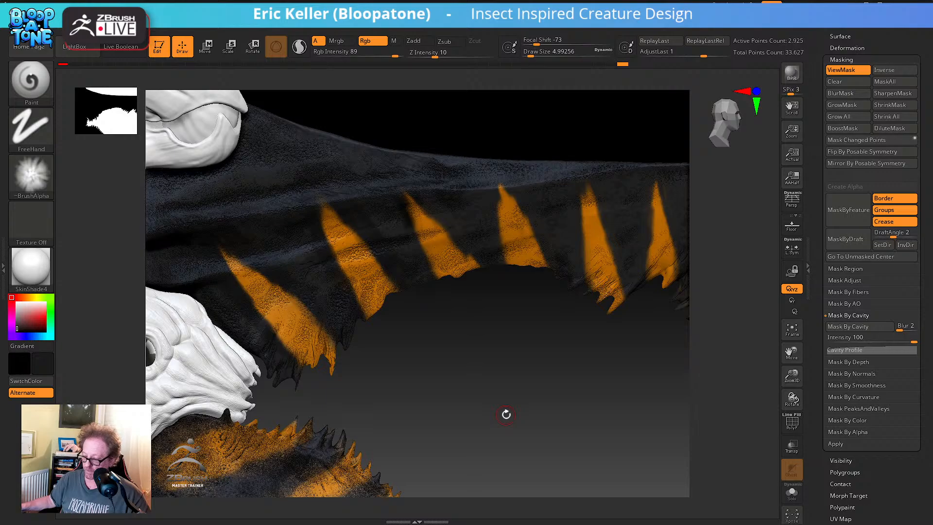
key("ctrl+h")
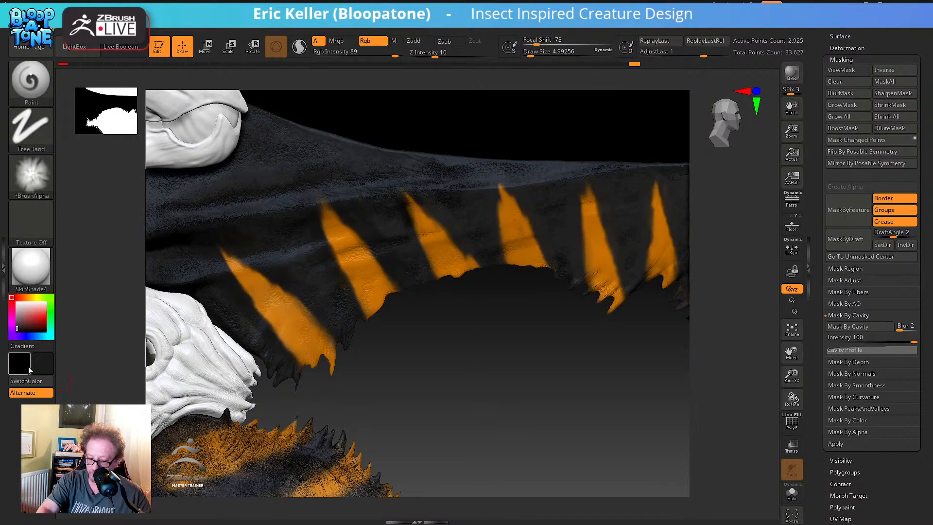
Set the secondary colour to near-black and enlarge the brush's draw size to about 9.4
left_click(45, 364)
left_click(17, 331)
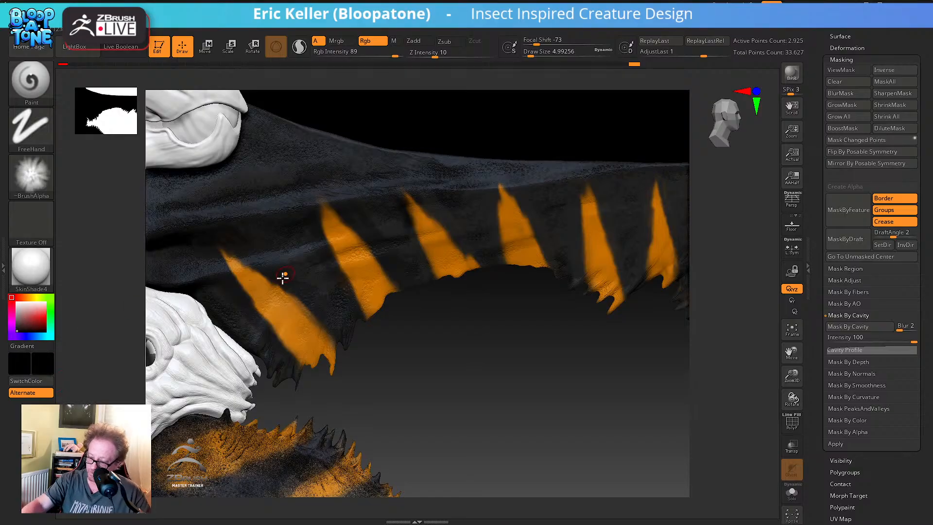
key("s")
left_click_drag(282, 278, 284, 277)
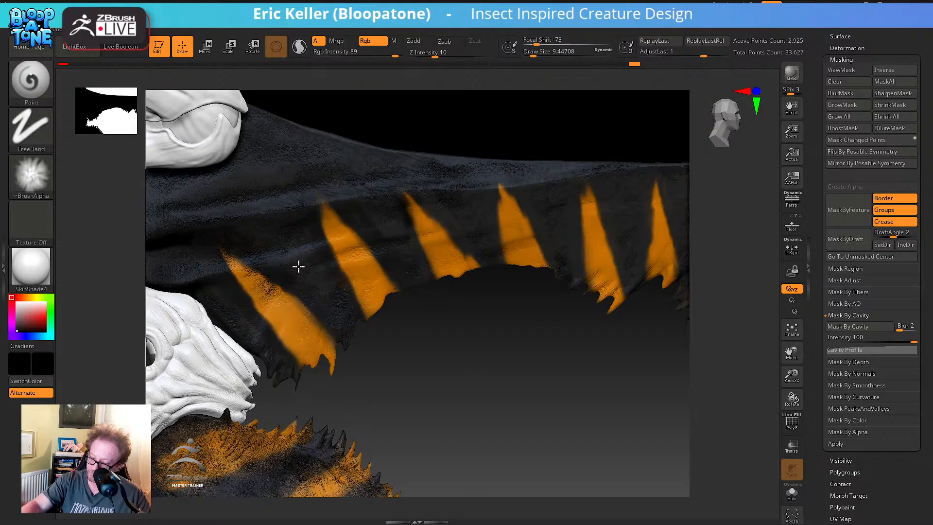
Paint dark speckles through the cavity mask along the edges and lower ends of the first and second stripes beside the head
mouse_move(289, 277)
left_mouse_down()
mouse_move(273, 292)
mouse_move(317, 349)
mouse_move(324, 385)
mouse_move(327, 333)
mouse_move(308, 378)
mouse_move(335, 379)
mouse_move(292, 378)
left_mouse_up()
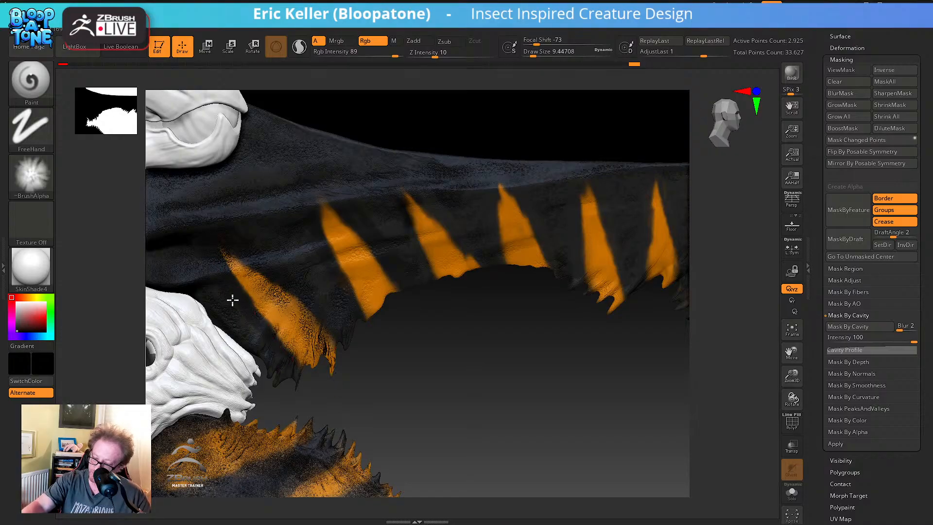
mouse_move(319, 271)
left_mouse_down()
mouse_move(344, 265)
mouse_move(354, 273)
mouse_move(368, 309)
left_mouse_up()
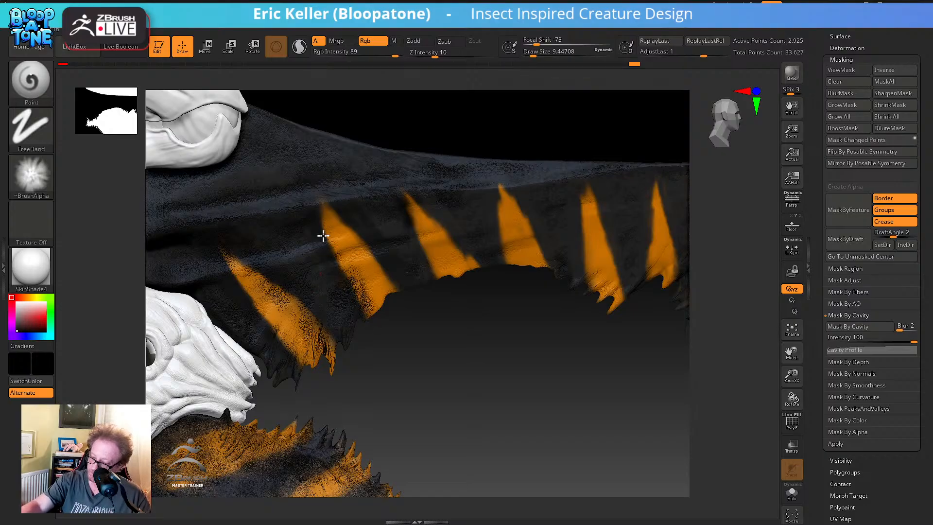
left_click_drag(335, 218, 393, 280)
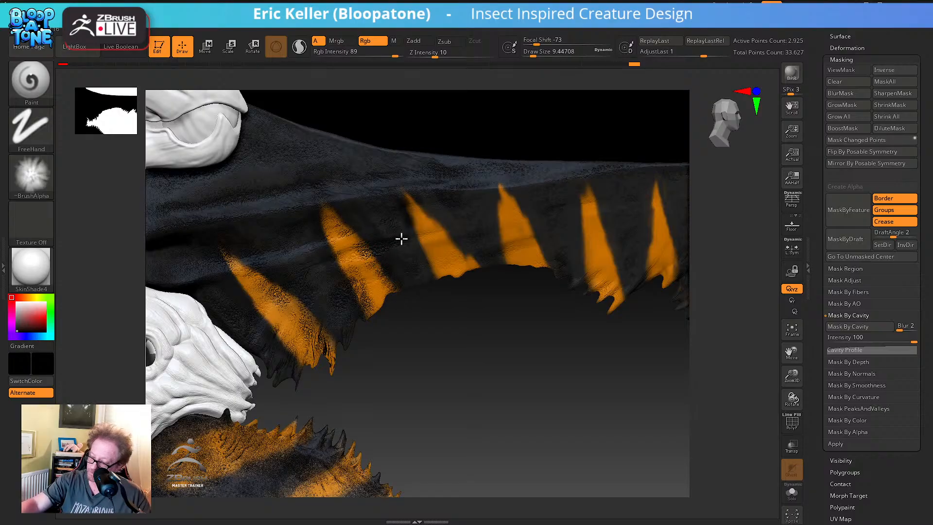
Speckle the third, fourth and fifth stripes with the dark colour through the cavity mask, working from the head toward the jaw tip
left_click_drag(454, 341, 427, 417)
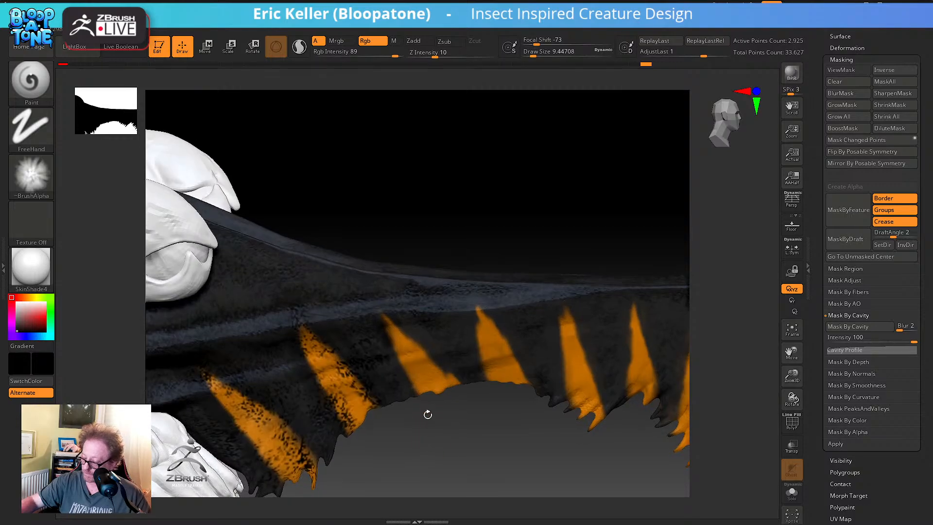
mouse_move(396, 354)
left_mouse_down()
mouse_move(398, 331)
mouse_move(414, 345)
mouse_move(394, 333)
left_mouse_up()
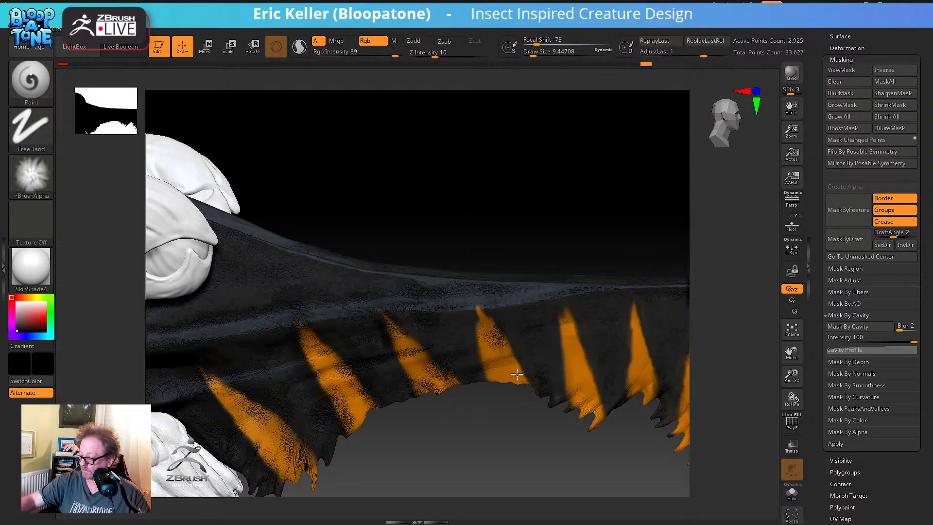
left_click_drag(517, 373, 522, 383)
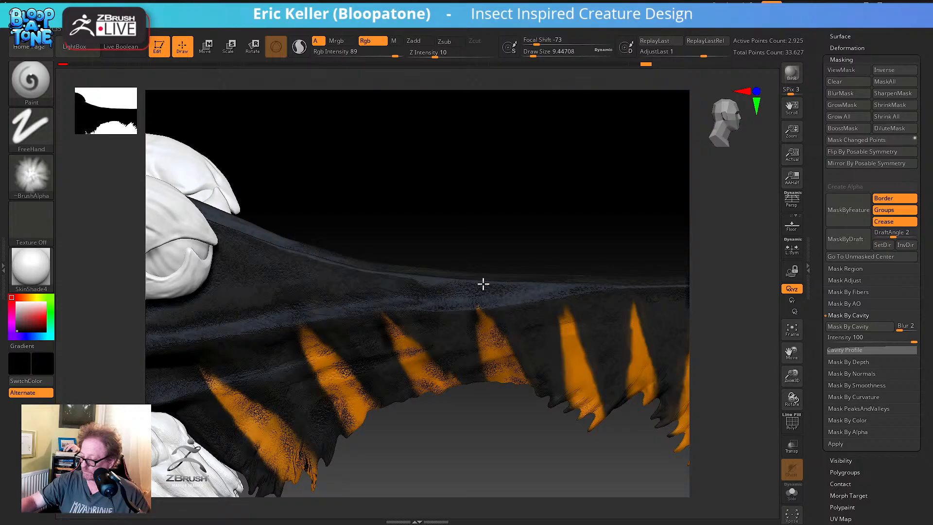
mouse_move(563, 303)
left_mouse_down()
mouse_move(570, 379)
mouse_move(597, 395)
mouse_move(591, 354)
left_mouse_up()
left_click_drag(571, 307, 599, 418)
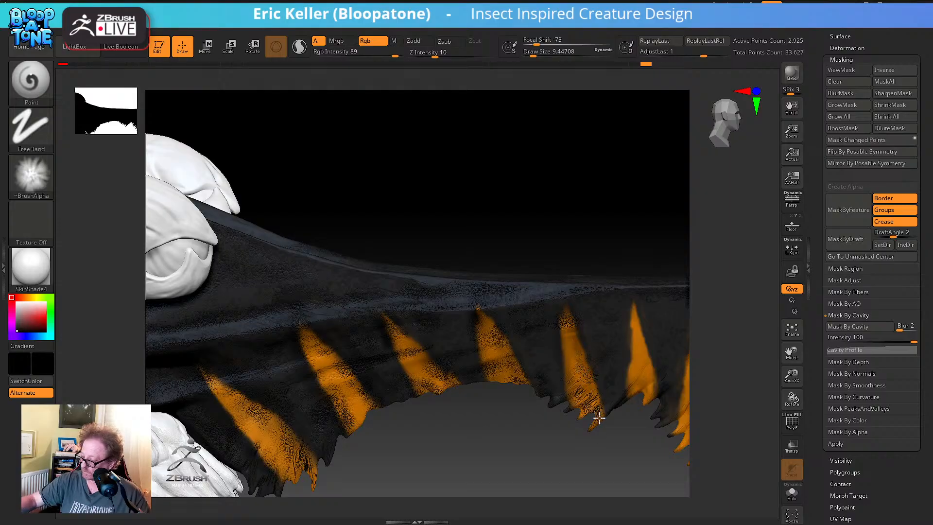
Break up the sixth and seventh stripes with dark speckles along their edges, upper points and toothed lower ends
left_click_drag(600, 454, 476, 465, "alt")
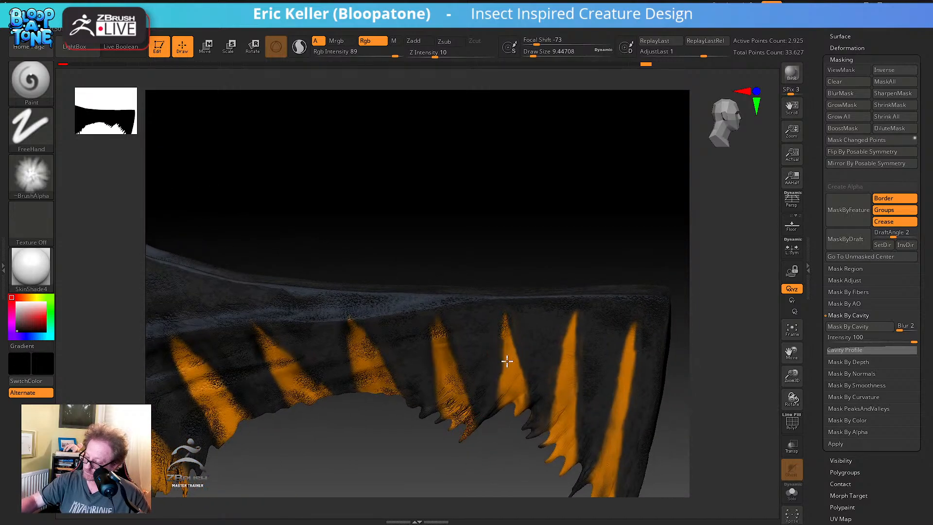
mouse_move(519, 383)
left_mouse_down()
mouse_move(506, 389)
mouse_move(512, 418)
left_mouse_up()
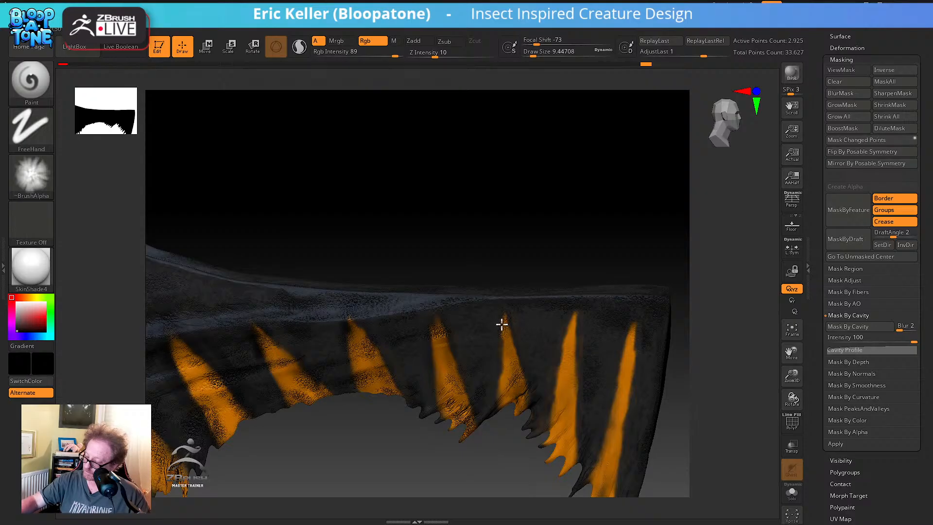
left_click_drag(498, 355, 503, 305)
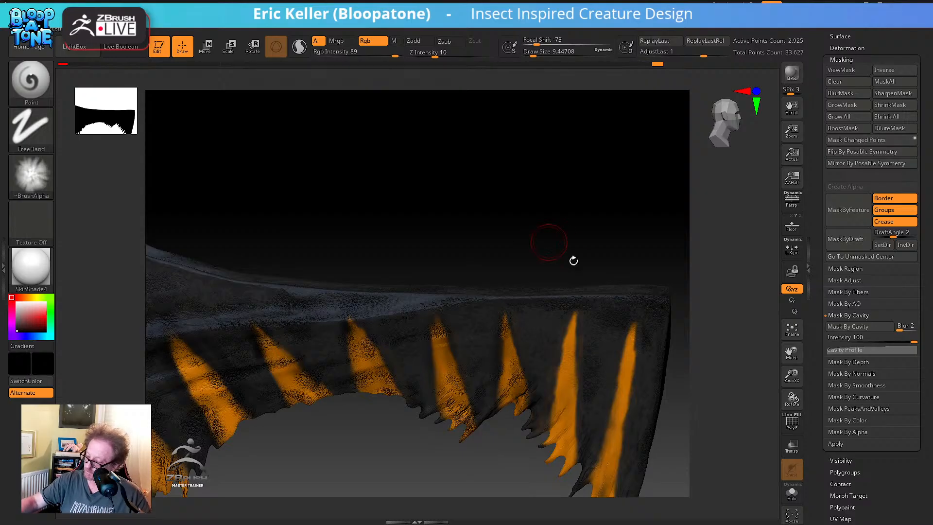
mouse_move(588, 328)
left_mouse_down()
mouse_move(576, 332)
mouse_move(573, 308)
mouse_move(570, 461)
mouse_move(562, 476)
mouse_move(548, 467)
left_mouse_up()
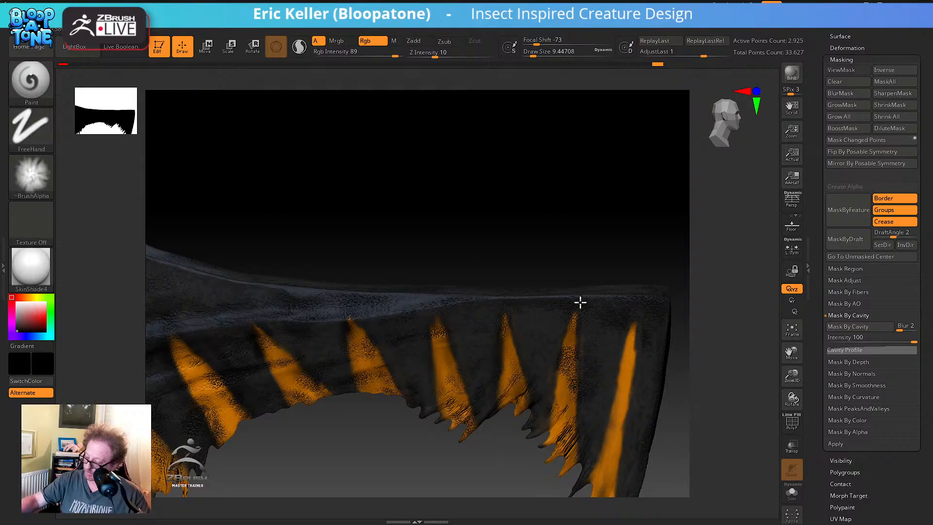
Add dark speckles to the eighth stripe at the jaw's tip, down its length and onto its teeth
mouse_move(572, 262)
left_mouse_down()
mouse_move(566, 235)
mouse_move(498, 308)
left_mouse_up()
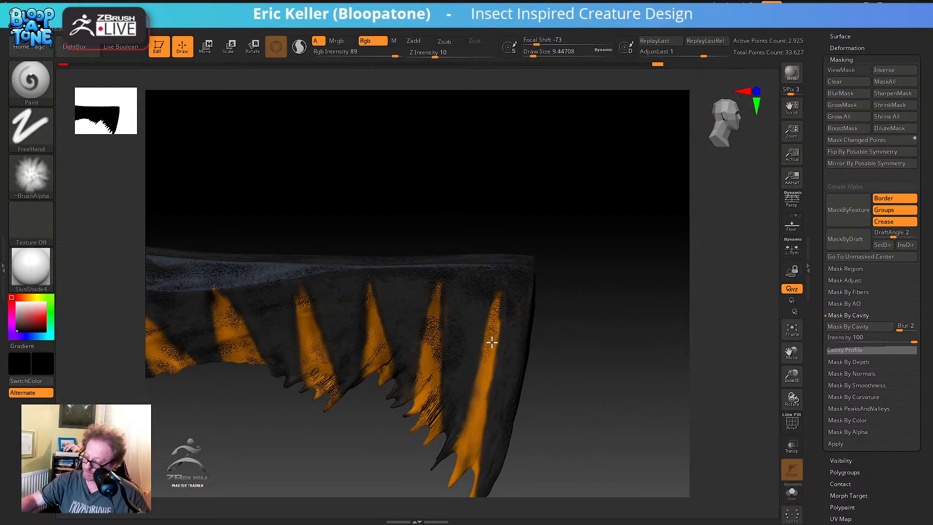
mouse_move(492, 342)
left_mouse_down()
mouse_move(479, 431)
mouse_move(495, 388)
left_mouse_up()
right_click_drag(496, 388, 510, 316, "alt")
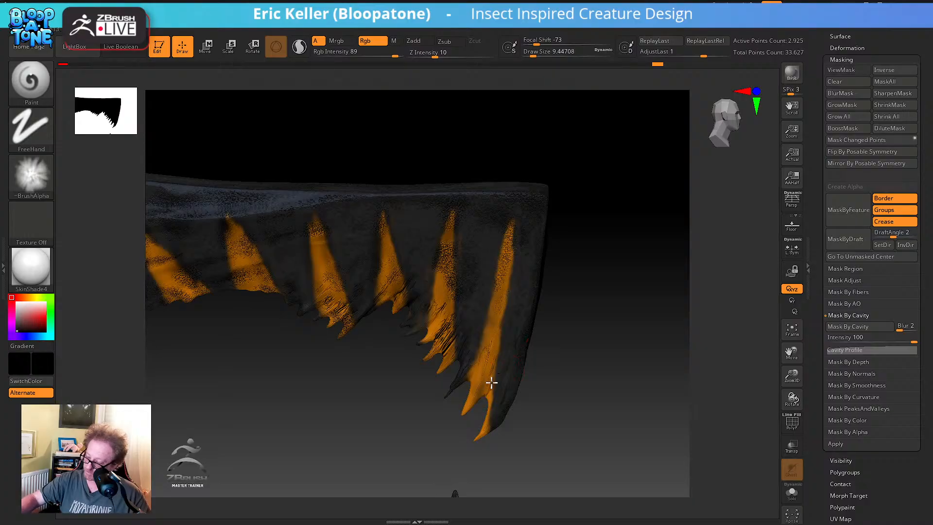
left_click_drag(492, 383, 483, 430)
left_click_drag(474, 374, 467, 380)
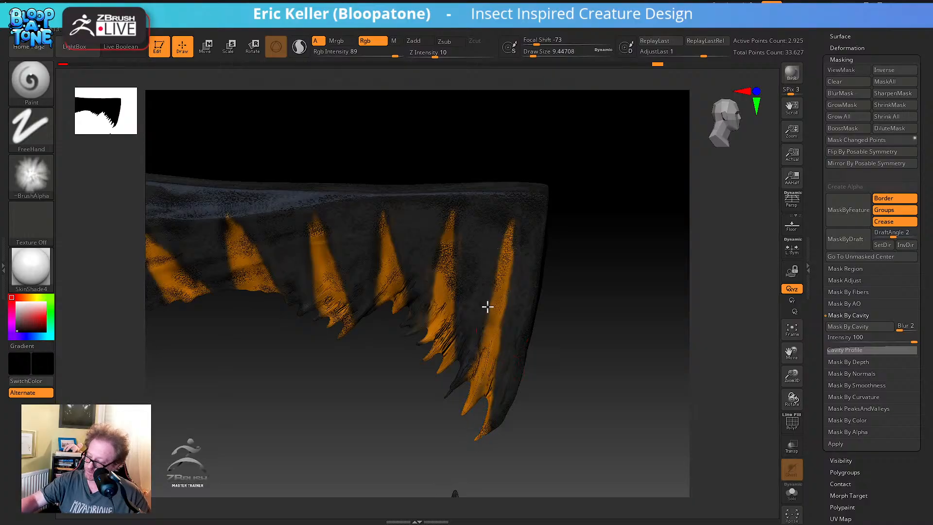
Speckle the stripes on the opposite side of the upper jaw with the dark colour, working from the tip toward the head
left_click_drag(593, 386, 468, 271)
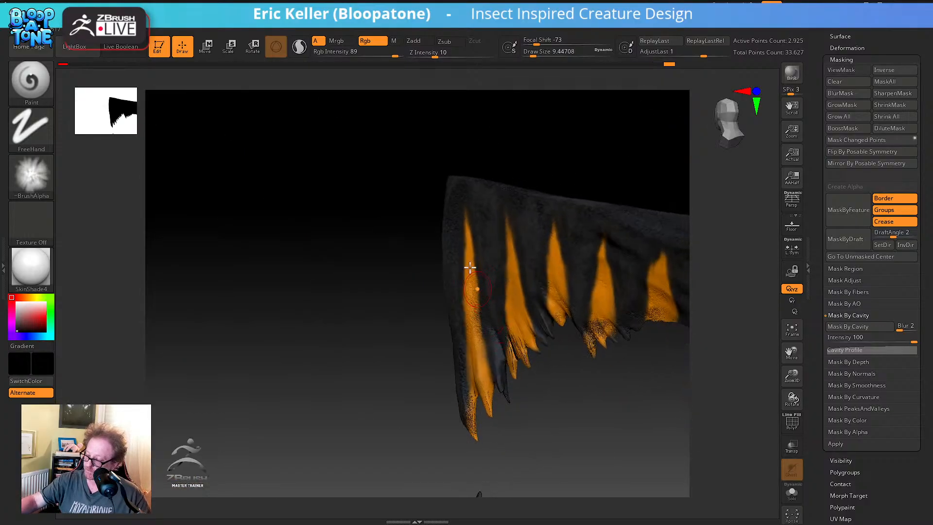
mouse_move(467, 224)
left_mouse_down()
mouse_move(485, 372)
mouse_move(503, 346)
mouse_move(506, 250)
mouse_move(514, 248)
mouse_move(533, 370)
mouse_move(531, 454)
mouse_move(495, 322)
mouse_move(523, 363)
mouse_move(539, 354)
mouse_move(535, 375)
mouse_move(534, 356)
mouse_move(577, 362)
mouse_move(583, 346)
mouse_move(592, 362)
mouse_move(596, 399)
mouse_move(545, 431)
mouse_move(517, 334)
left_mouse_up()
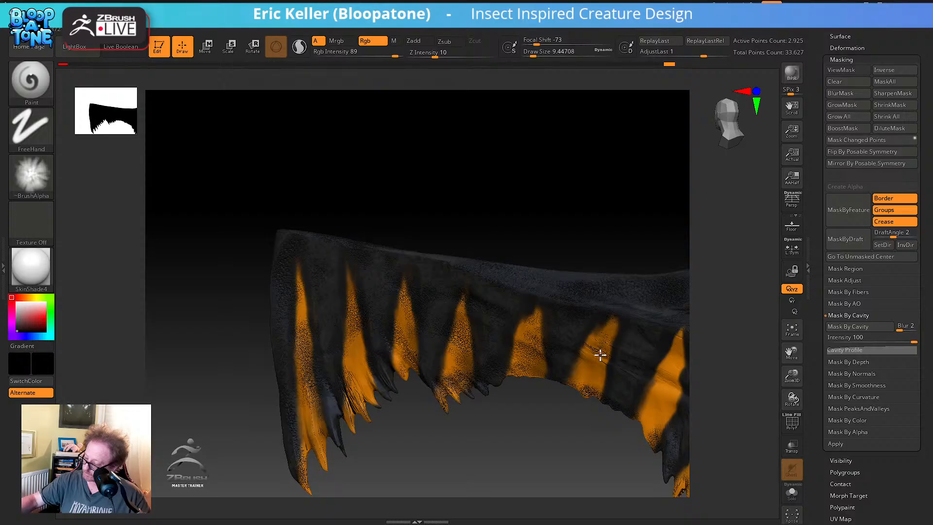
Paint black speckles over the two rearmost orange stripes of the upper mandible with the freehand Paint brush
left_click_drag(590, 457, 434, 441, "alt")
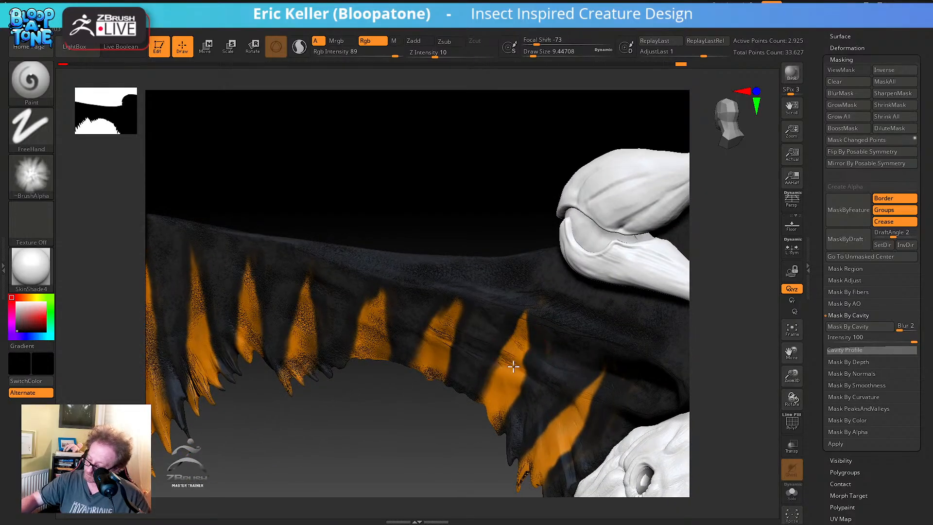
mouse_move(514, 366)
left_mouse_down()
mouse_move(495, 423)
mouse_move(493, 405)
left_mouse_up()
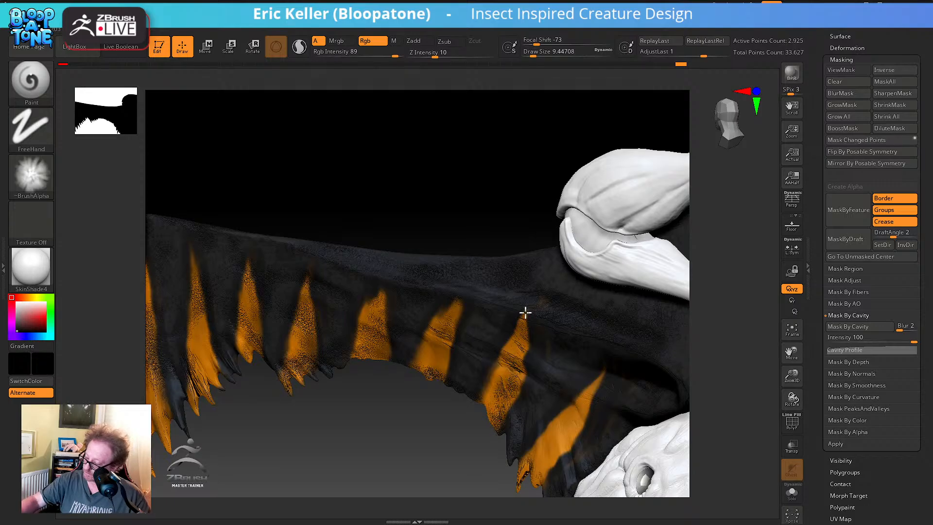
mouse_move(556, 419)
left_mouse_down()
mouse_move(564, 437)
mouse_move(577, 392)
mouse_move(578, 444)
mouse_move(566, 426)
mouse_move(538, 433)
mouse_move(537, 488)
left_mouse_up()
mouse_move(465, 491)
left_mouse_down("alt")
mouse_move(410, 427)
mouse_move(502, 432)
left_mouse_up("alt")
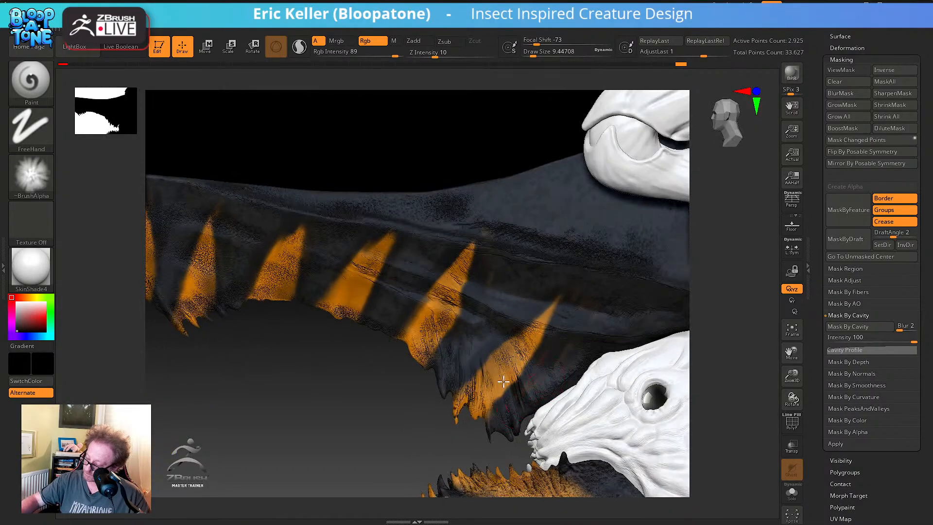
mouse_move(535, 318)
left_mouse_down()
mouse_move(552, 304)
mouse_move(537, 302)
left_mouse_up()
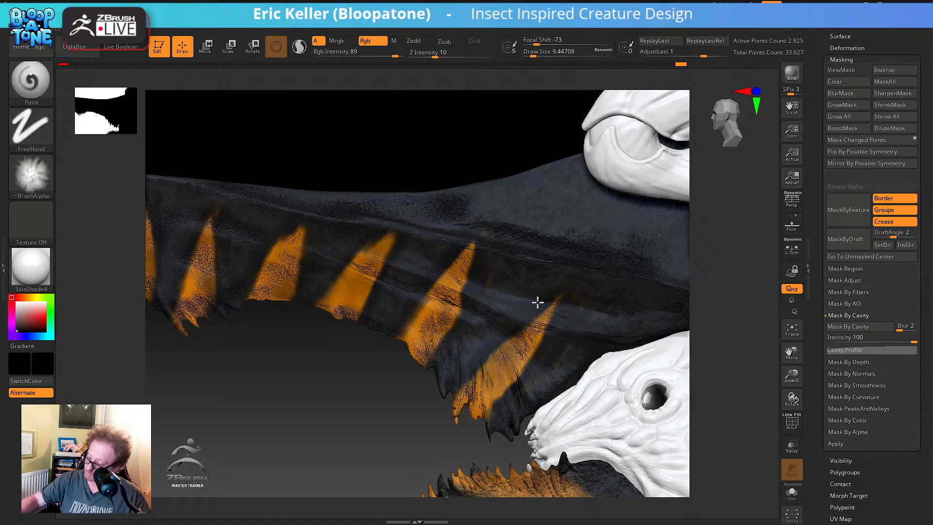
Set the Paint brush to the Color Spray stroke with Alpha 07
left_click(31, 127)
left_click(221, 137)
left_click(31, 174)
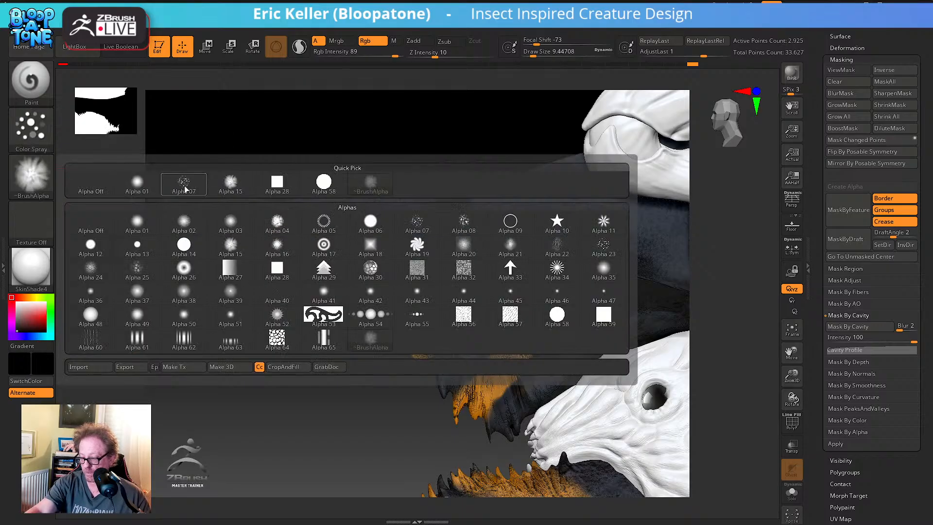
left_click(180, 187)
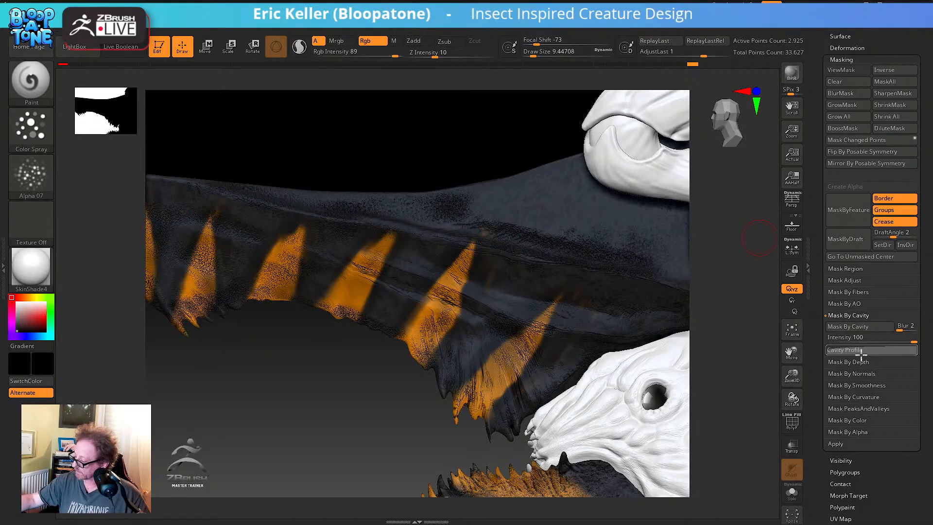
Mask the mandibles by curvature with strength 25 and blur 1, invert the mask and hide its display
left_click(860, 398)
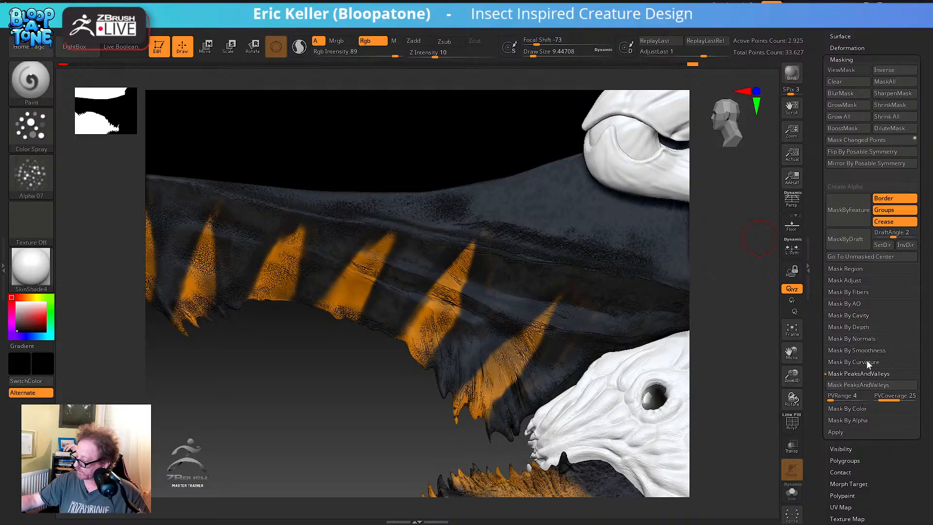
left_click(862, 373)
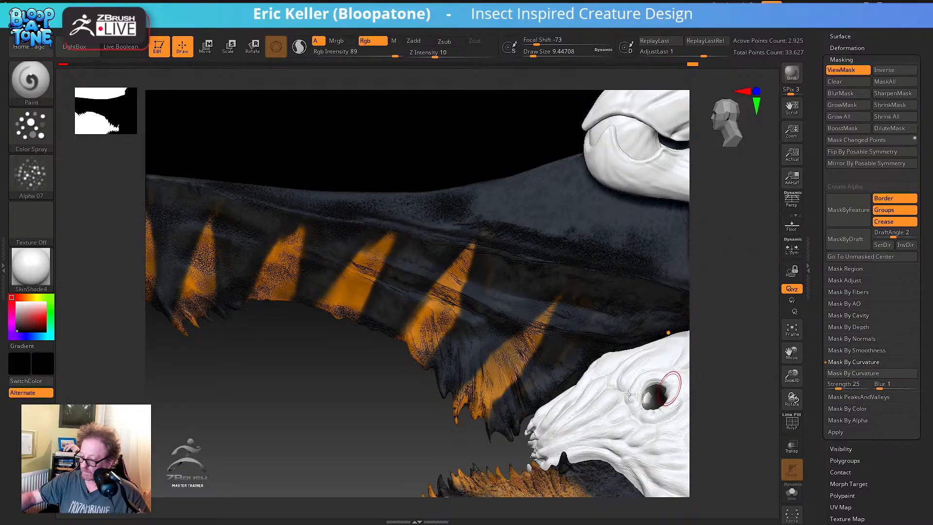
key("ctrl")
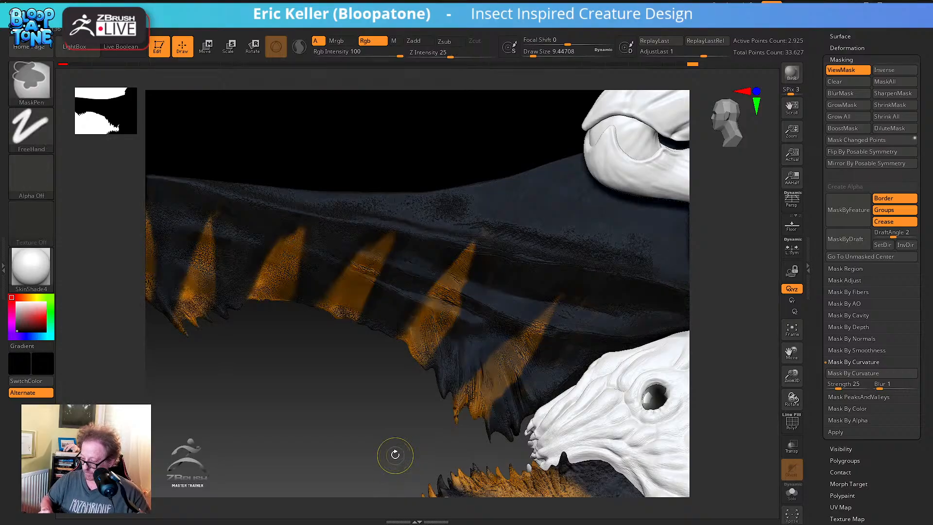
key("ctrl+h")
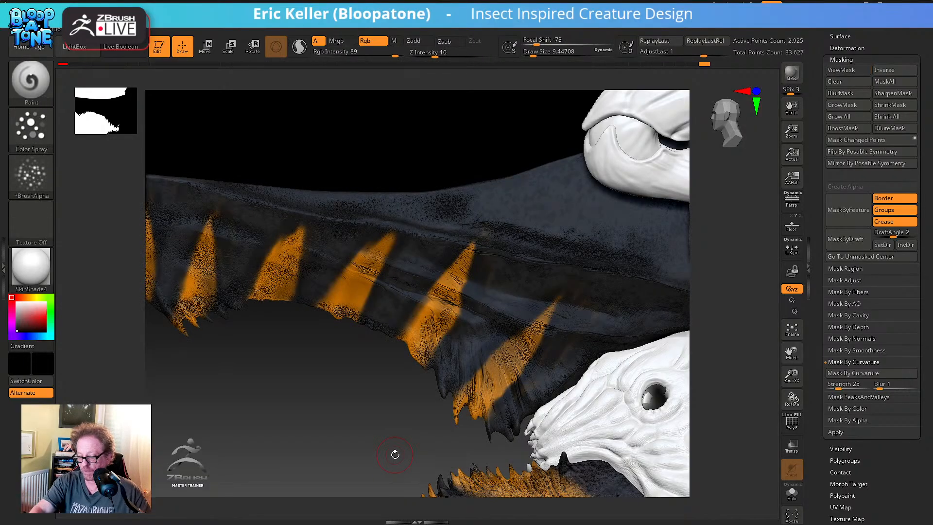
Choose a dark gray paint color and switch the material to Flat Color
left_click(16, 321)
left_click(16, 324)
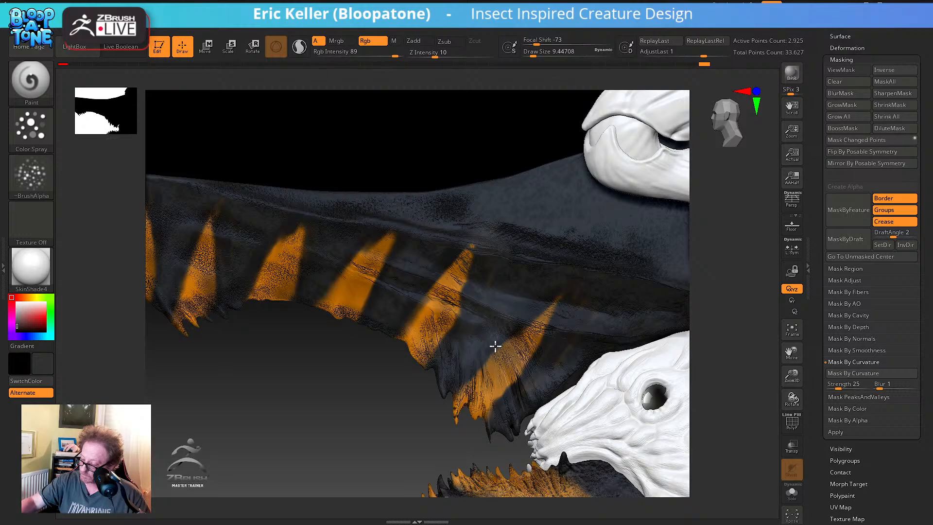
left_click(34, 266)
left_click(90, 279)
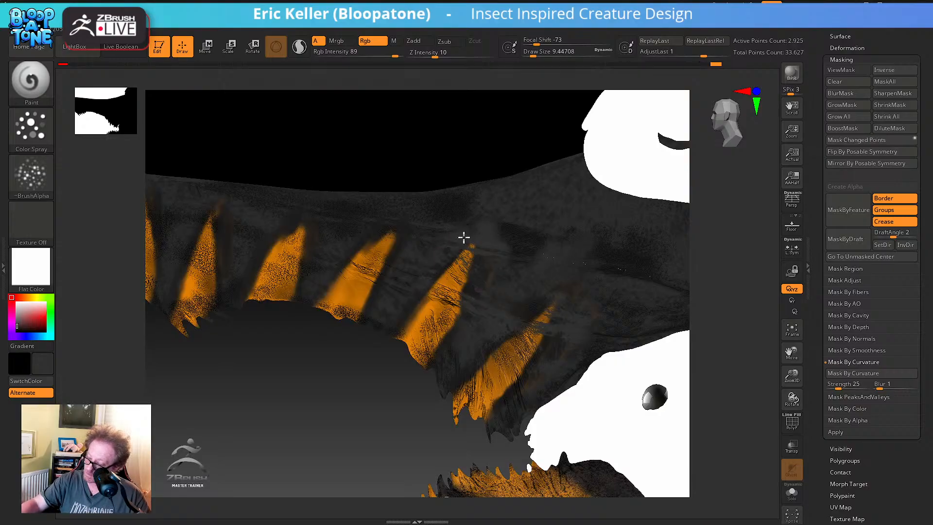
Spray dark gray mottling along the upper mandible's top edge, between its orange stripes and down its tip
mouse_move(474, 229)
left_mouse_down()
mouse_move(473, 202)
mouse_move(421, 235)
mouse_move(413, 214)
mouse_move(401, 232)
left_mouse_up()
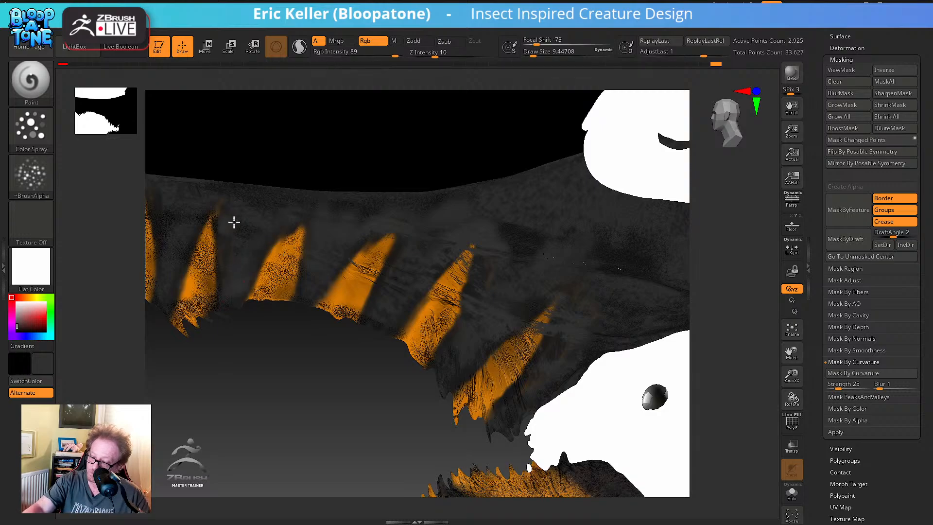
mouse_move(263, 408)
left_mouse_down()
mouse_move(374, 423)
mouse_move(410, 399)
left_mouse_up()
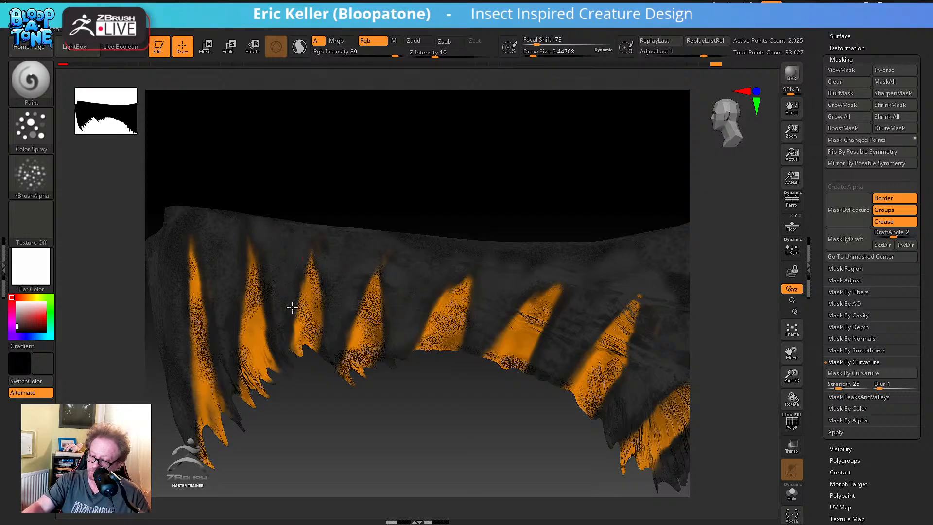
left_click_drag(292, 307, 285, 318)
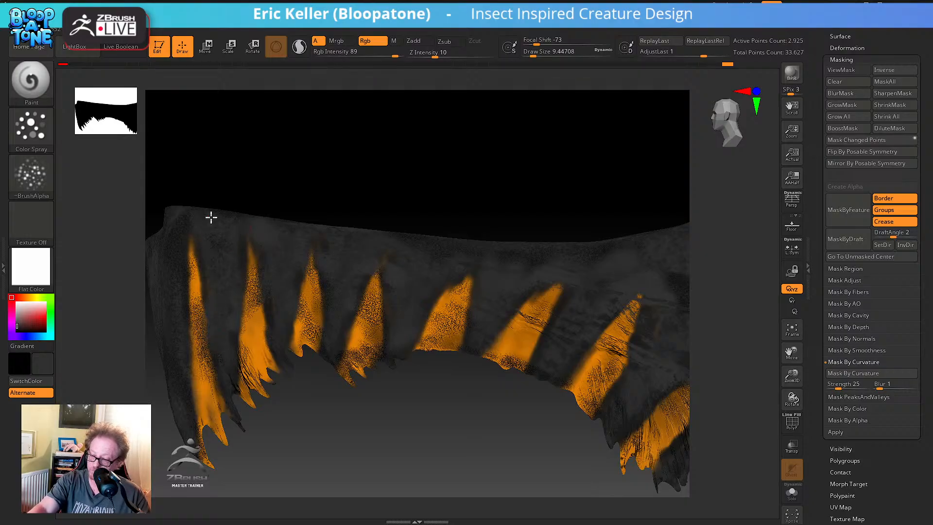
mouse_move(209, 219)
left_mouse_down()
mouse_move(186, 212)
mouse_move(164, 273)
mouse_move(175, 383)
left_mouse_up()
Spray dark gray mottling between and above the orange stripes on the opposite side of the upper mandible, undoing an unwanted stroke
mouse_move(233, 504)
left_mouse_down()
mouse_move(546, 447)
mouse_move(468, 436)
mouse_move(440, 375)
left_mouse_up()
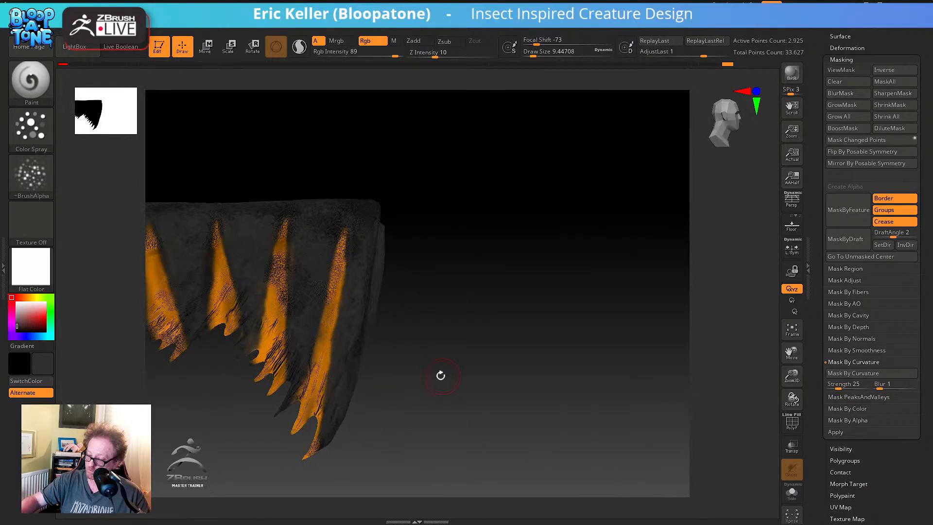
mouse_move(374, 427)
left_mouse_down()
mouse_move(563, 427)
mouse_move(544, 402)
mouse_move(551, 439)
left_mouse_up()
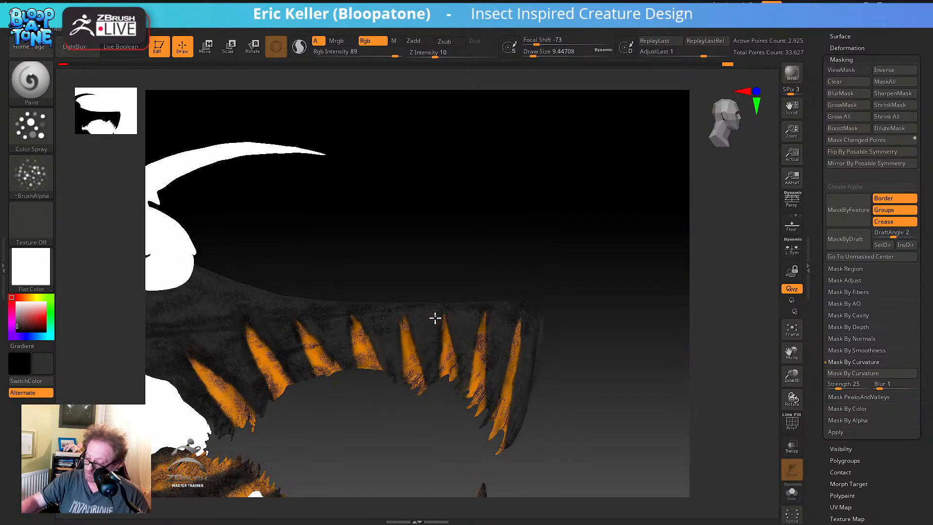
left_click_drag(435, 318, 455, 319)
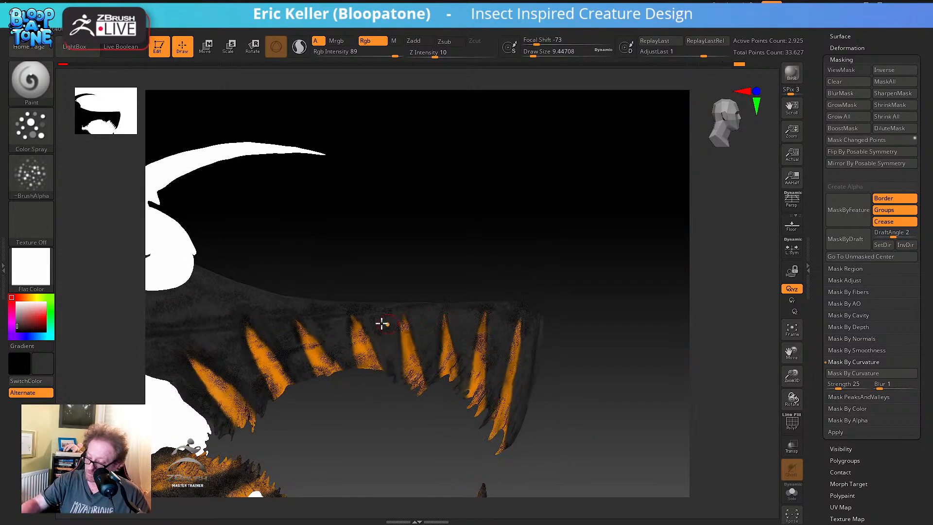
left_click_drag(370, 318, 344, 335)
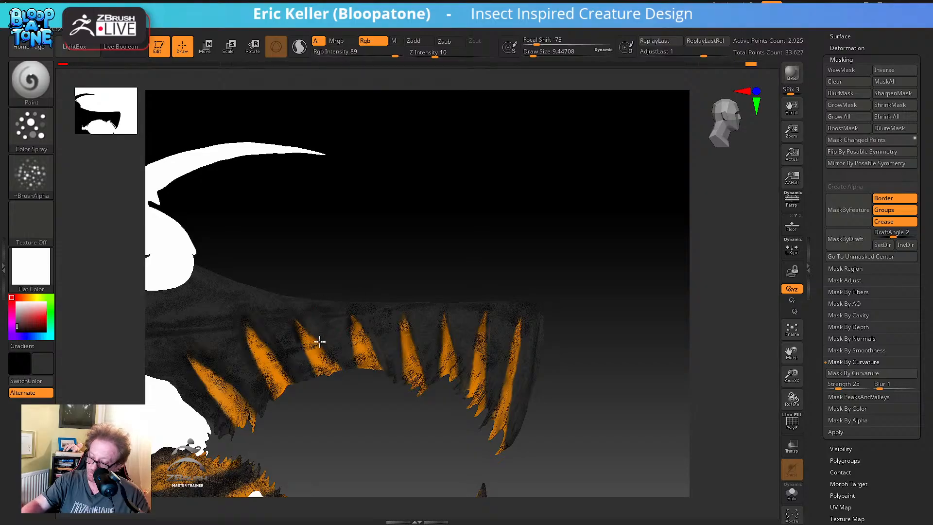
key("ctrl+z")
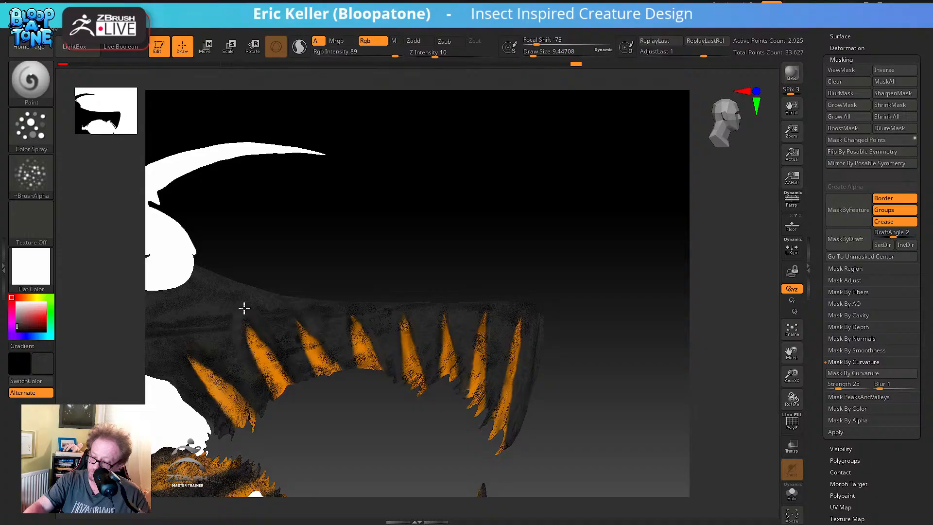
left_click_drag(252, 319, 201, 351)
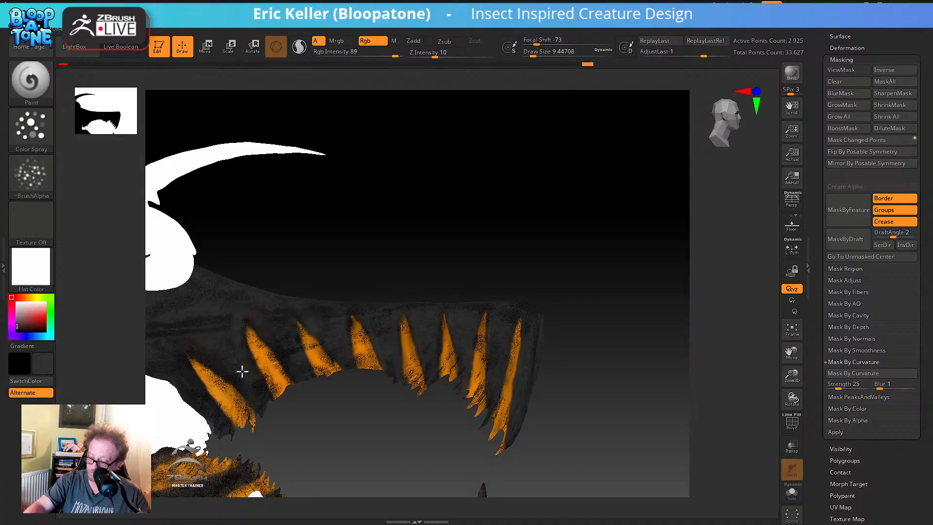
Mask the mandibles by peaks and valleys with PVRange 4 and PVCoverage 25, invert the mask and hide its display
left_click(853, 398)
left_click(873, 387)
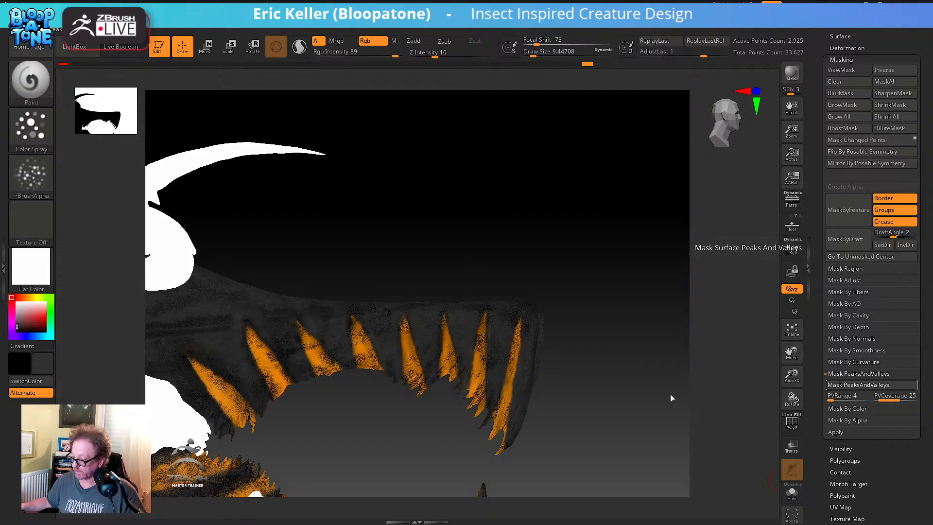
left_click_drag(586, 414, 585, 410, "alt")
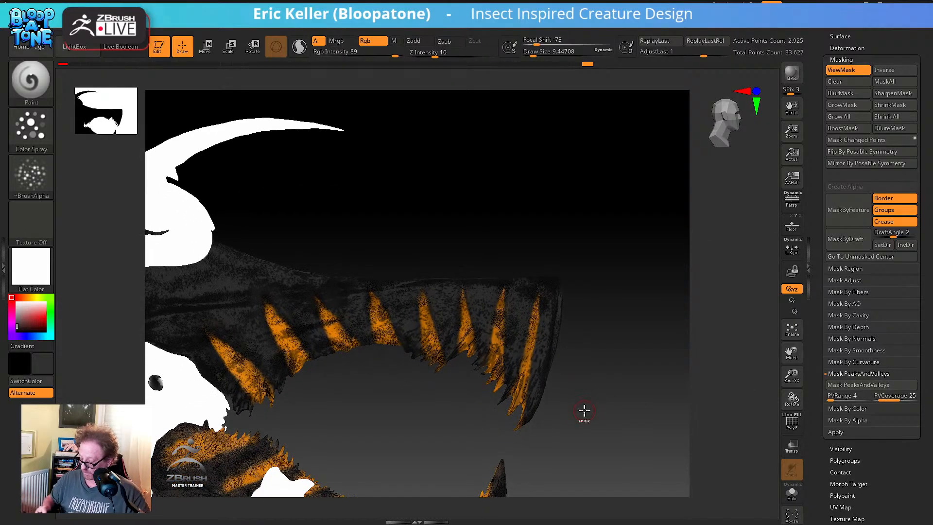
left_click(585, 411, "ctrl")
key("ctrl+h")
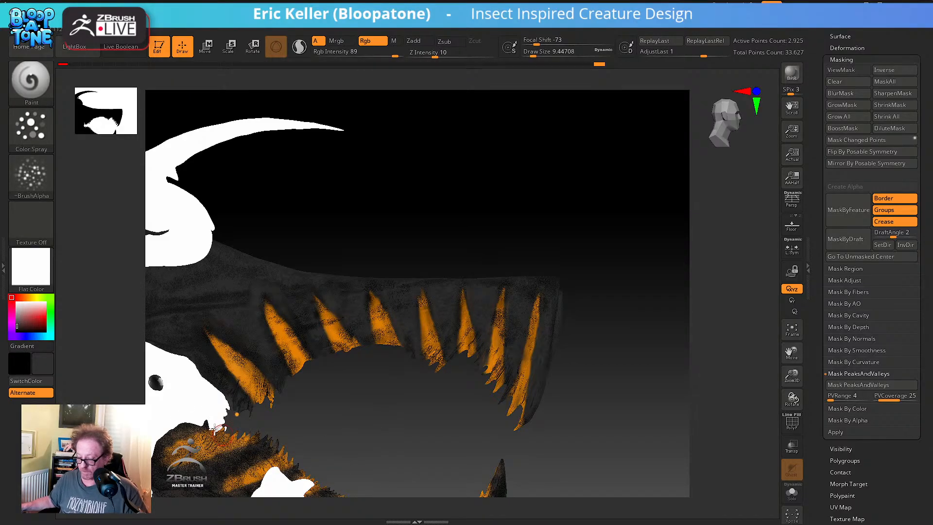
Set the paint color to black and fill the unmasked areas of the mandibles with it
left_click(17, 331)
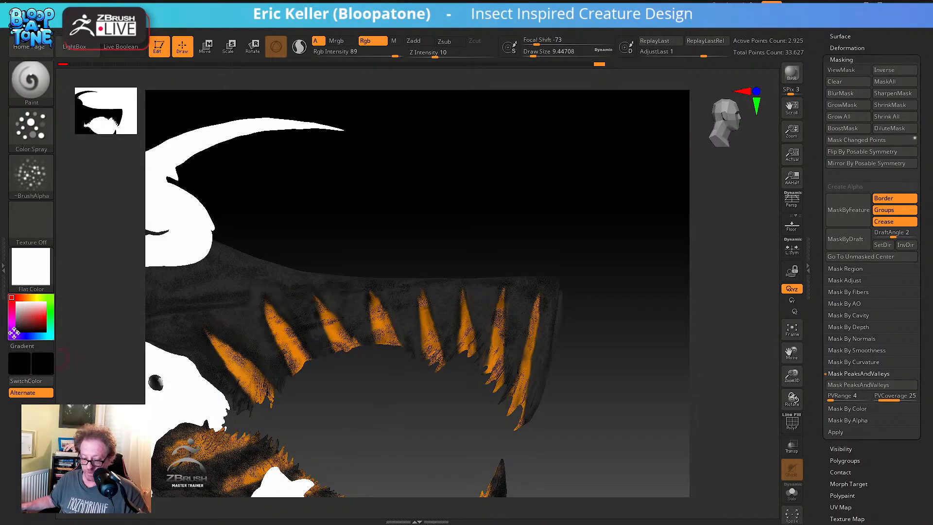
left_click(62, 7)
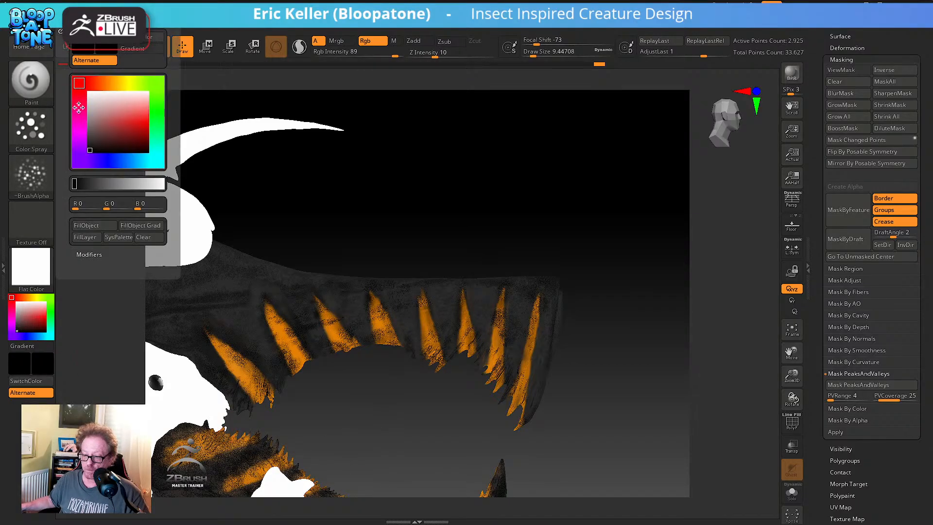
left_click(90, 226)
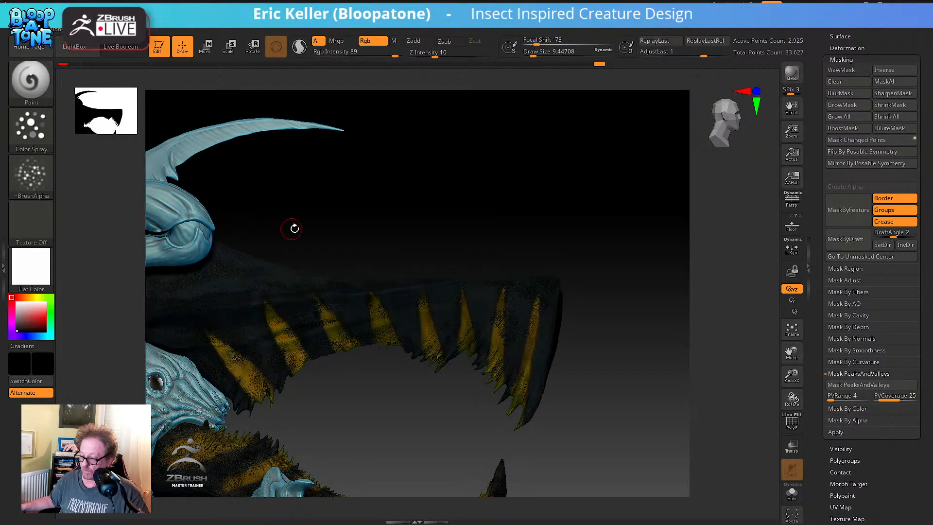
Switch the model's material to SkinShade4
left_click_drag(356, 408, 352, 408)
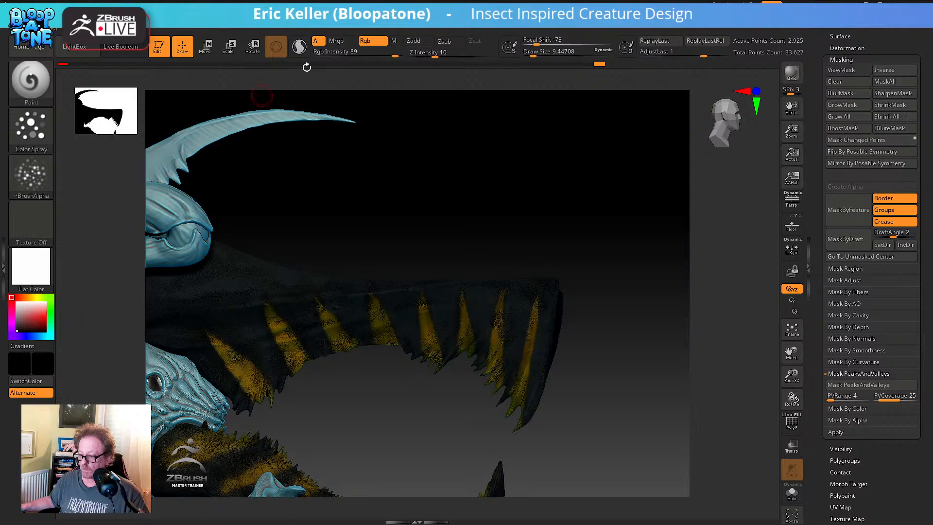
left_click(38, 284)
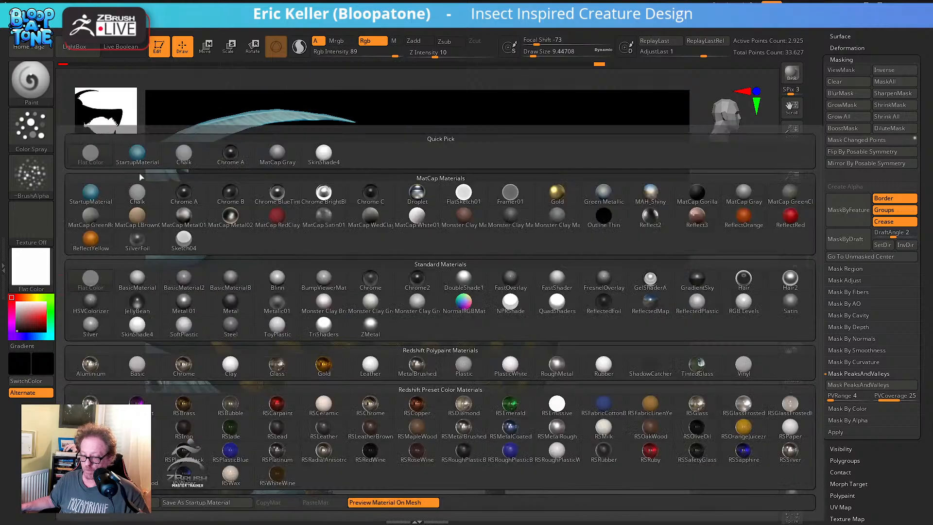
left_click(323, 154)
left_click_drag(389, 418, 349, 387)
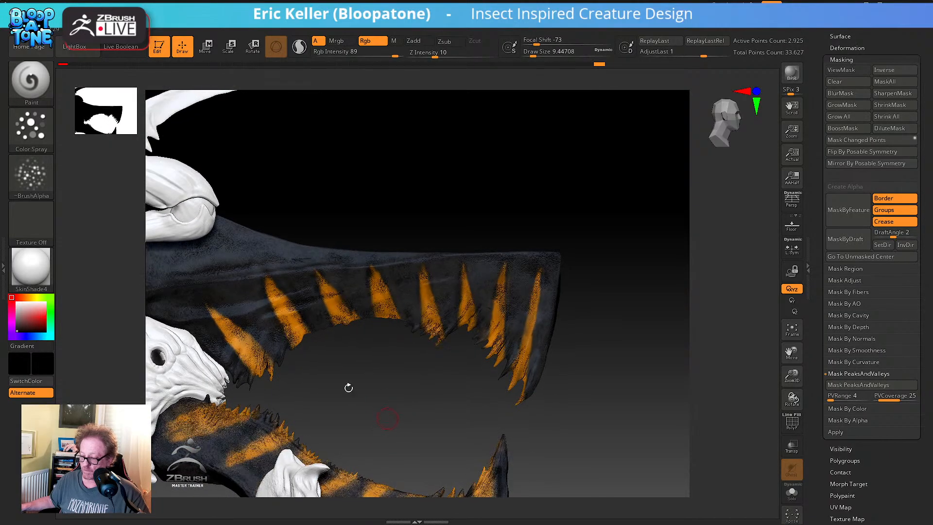
Lower the Rgb Intensity to 14 and fill the unmasked areas of the mandibles with black
left_click(67, 18)
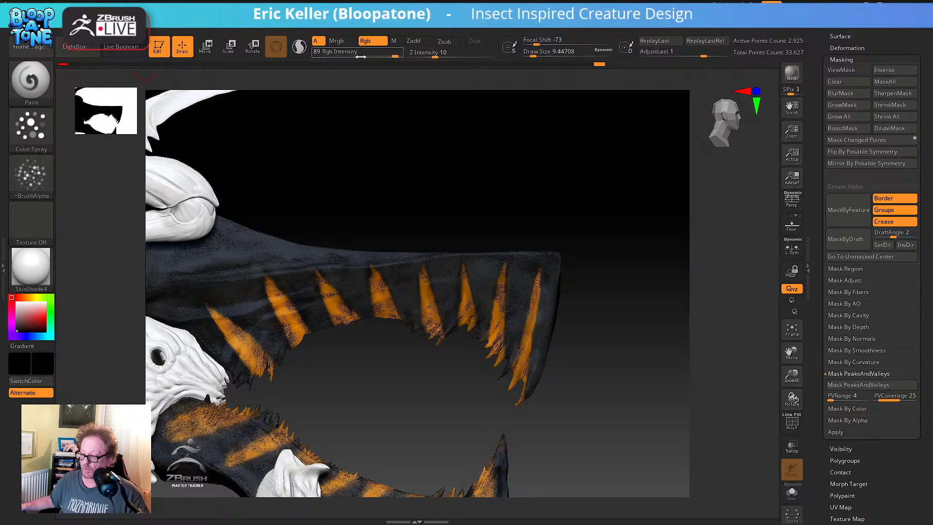
left_click_drag(360, 57, 347, 57)
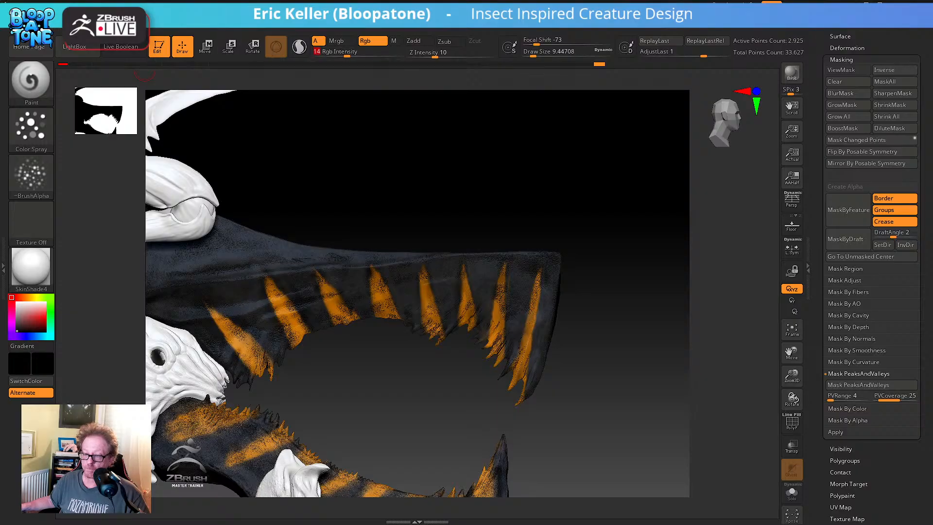
left_click(67, 18)
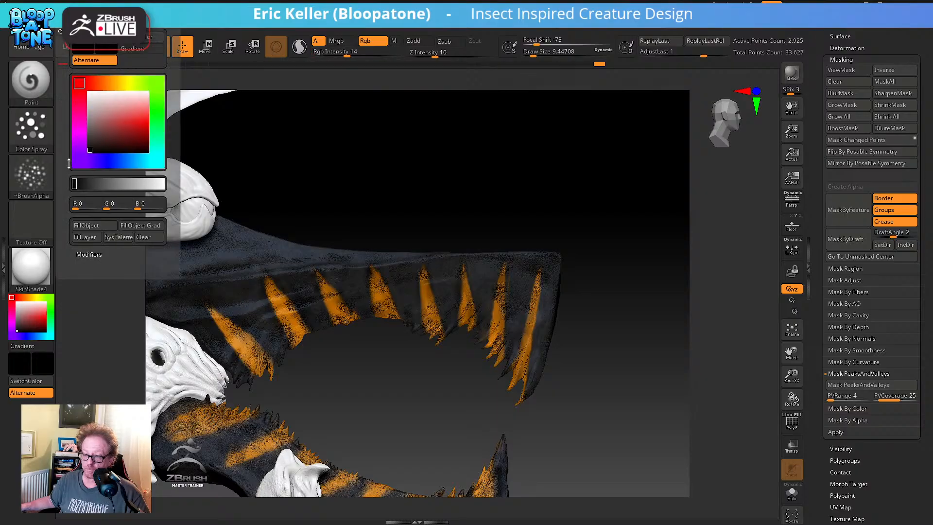
left_click(93, 227)
left_click_drag(379, 388, 383, 354, "alt")
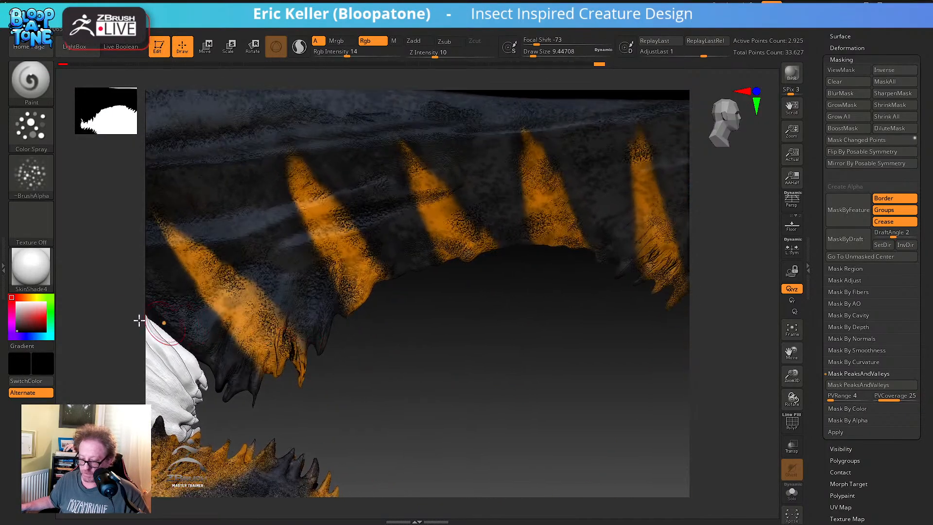
Choose a dark yellow paint color for the orange stripes of the upper mandible
left_click(33, 298)
left_click_drag(36, 309, 40, 320)
left_click_drag(329, 401, 325, 389)
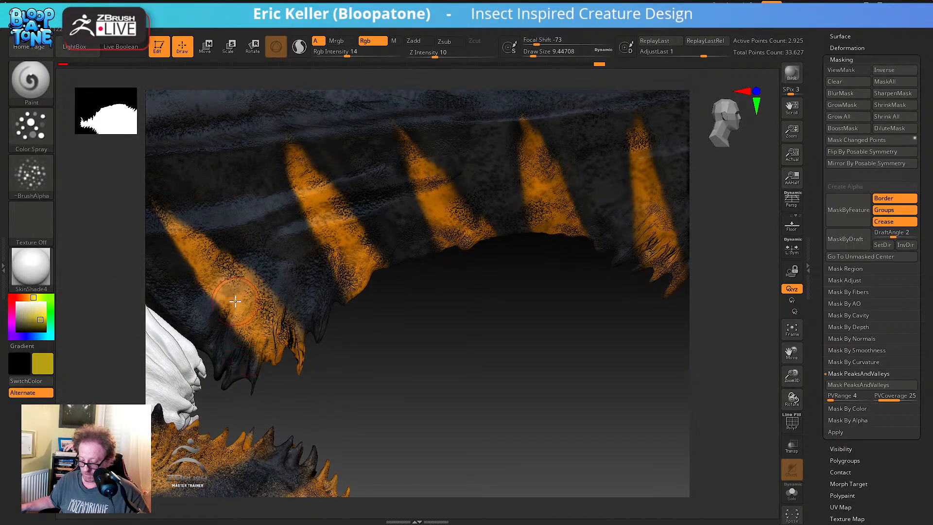
Sample the orange of the upper mandible's stripe as the paint color and make it slightly lighter
key("c")
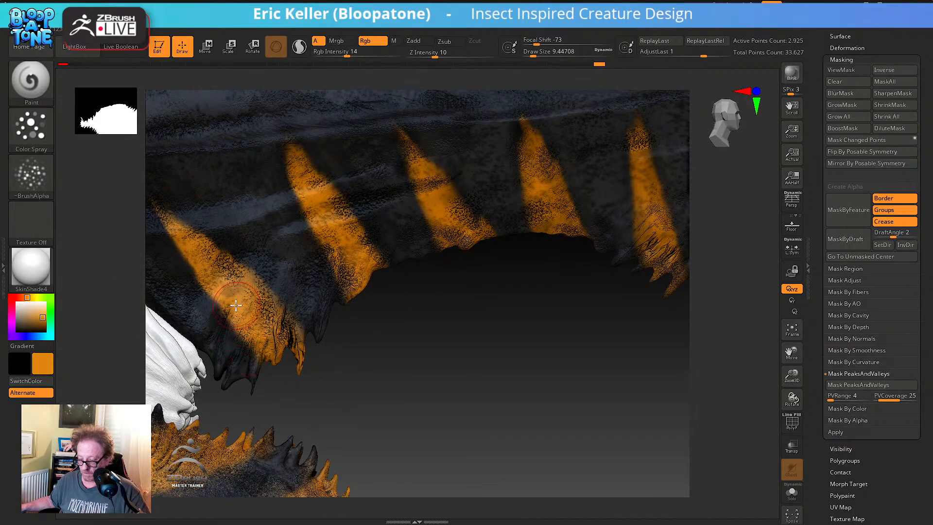
left_click(44, 315)
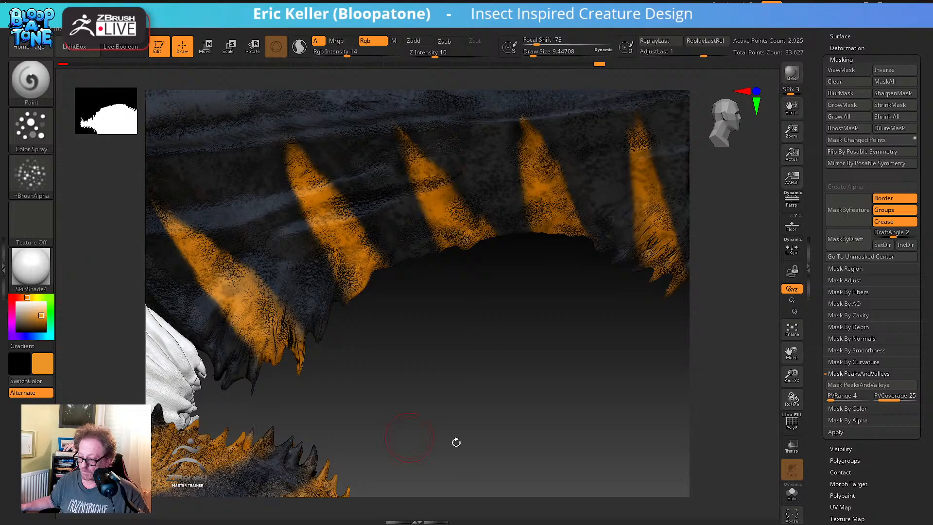
left_click_drag(457, 441, 454, 458, "alt")
Switch the Paint brush's alpha to Alpha 40 and raise the Rgb Intensity to 73
left_click(40, 177)
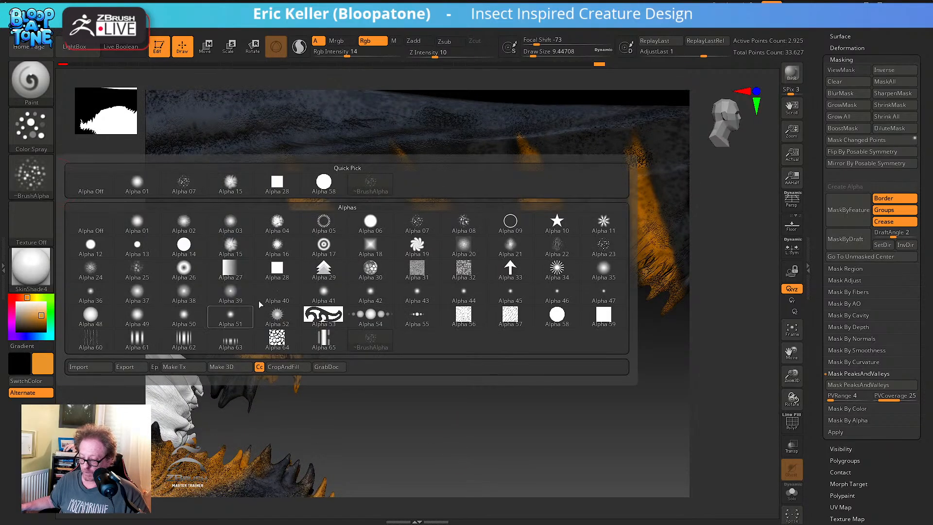
left_click(277, 293)
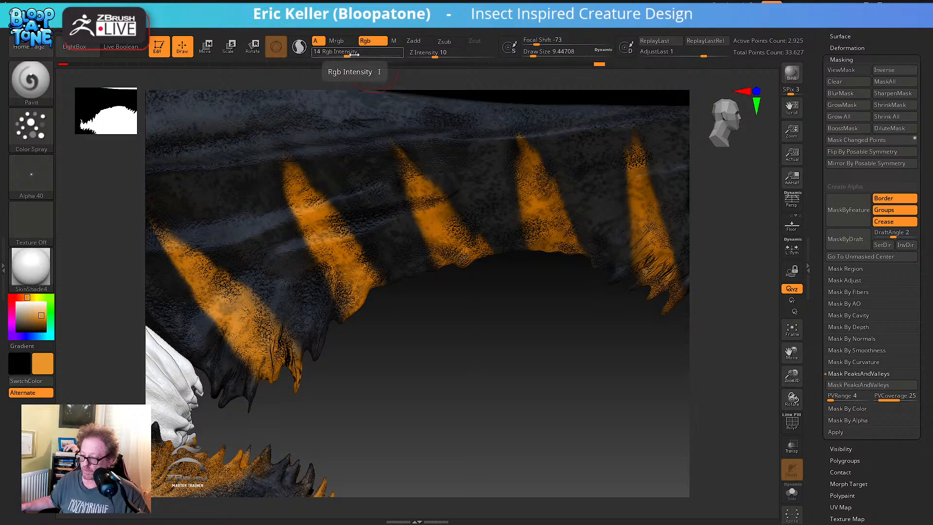
left_click_drag(347, 56, 388, 50)
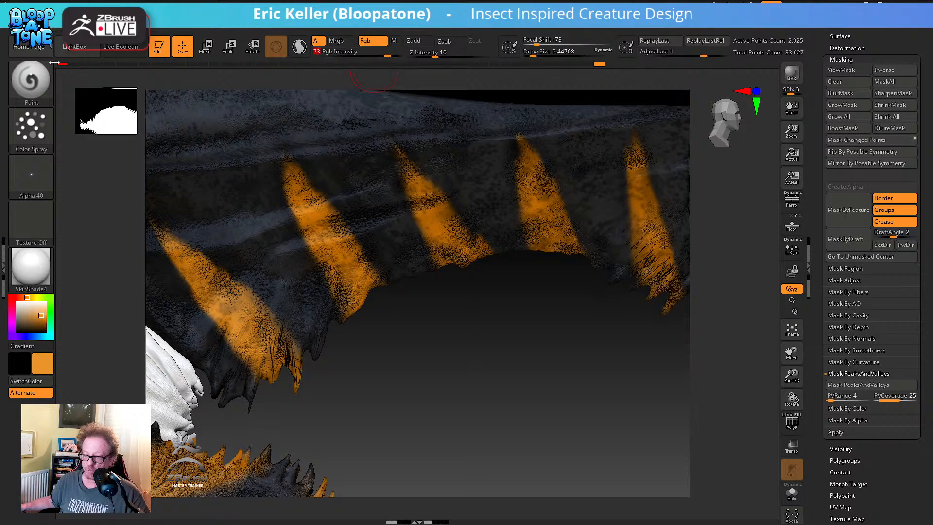
Set the Color Spray stroke's placement variance to about 0.30 and open its Lazy Mouse settings
left_click(30, 129)
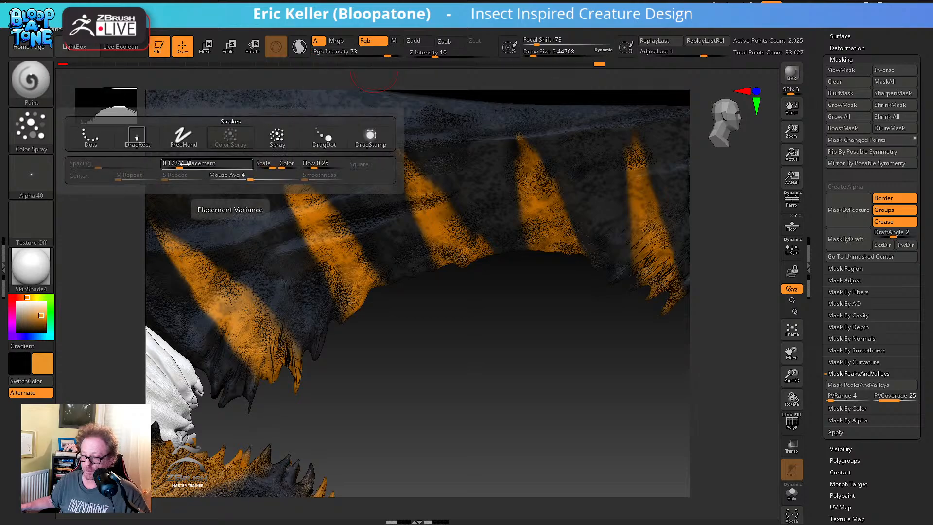
left_click_drag(181, 165, 196, 161)
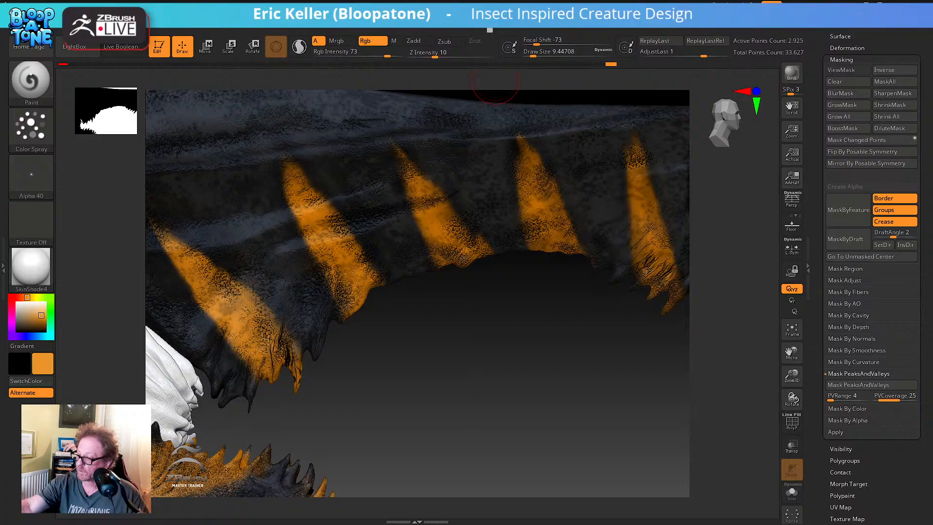
left_click(490, 26)
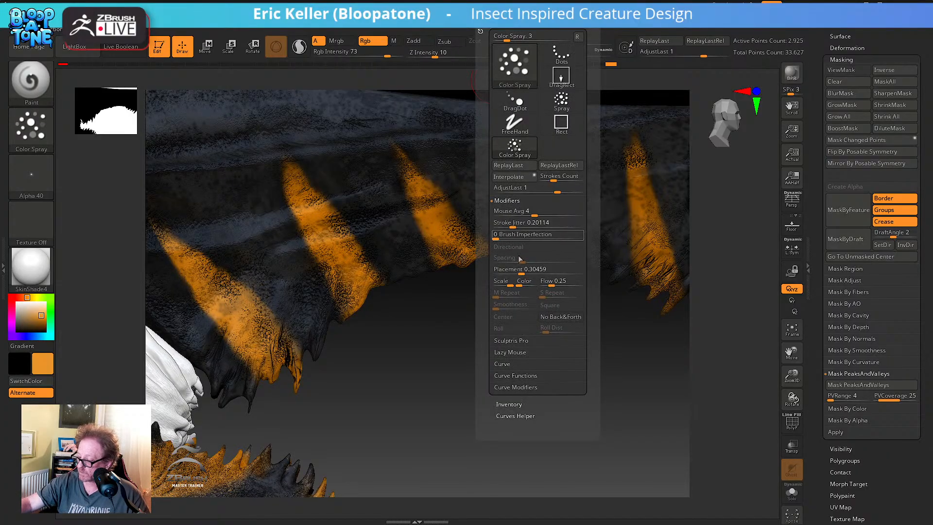
left_click(523, 351)
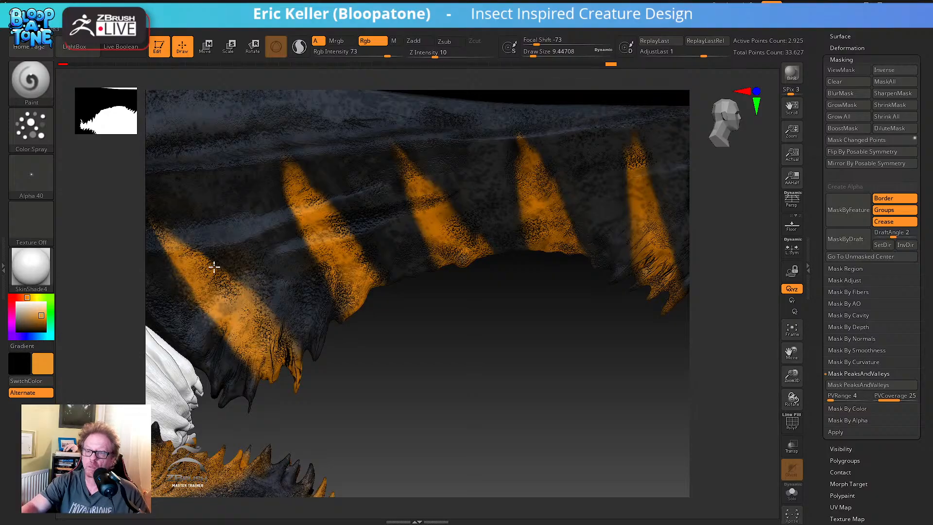
Spray light orange speckles along the edges of the upper mandible's rear and middle stripes to break up their borders
left_click_drag(348, 373, 416, 400)
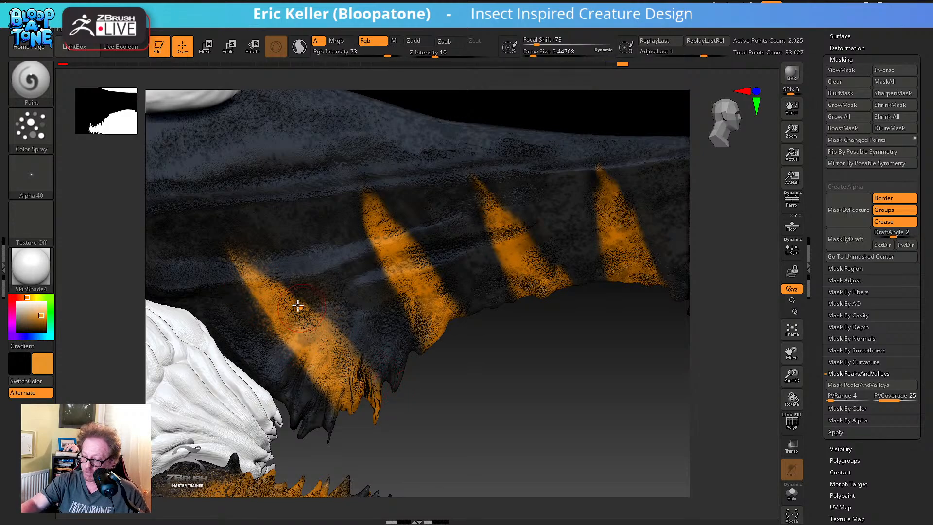
left_click_drag(454, 386, 355, 320)
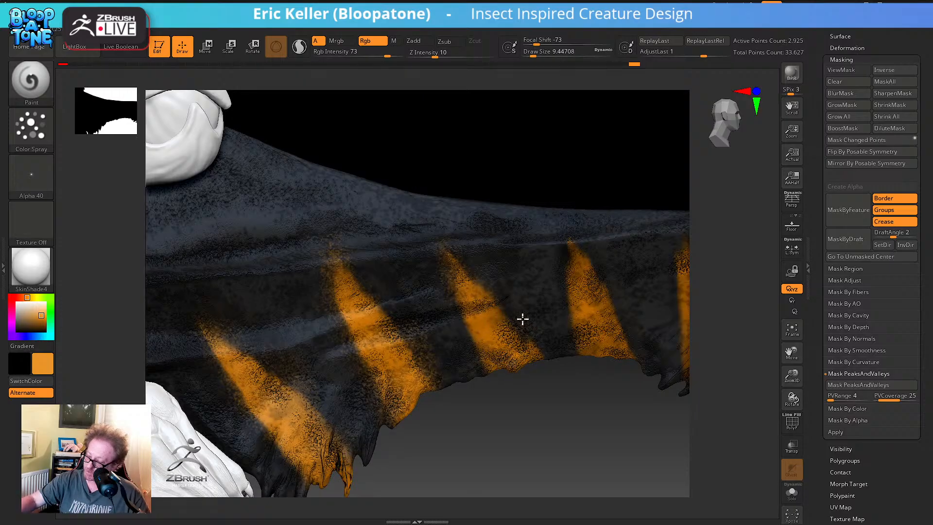
right_click_drag(499, 327, 399, 358)
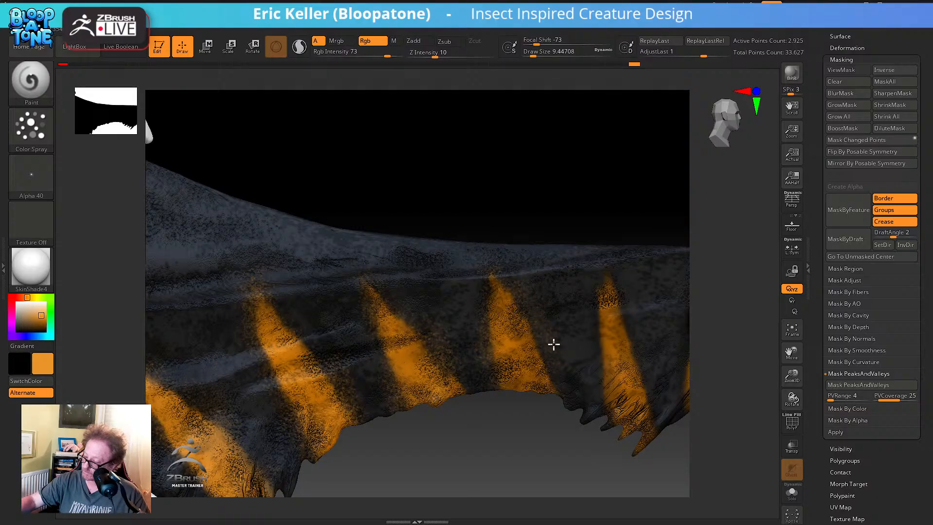
left_click_drag(571, 448, 438, 398)
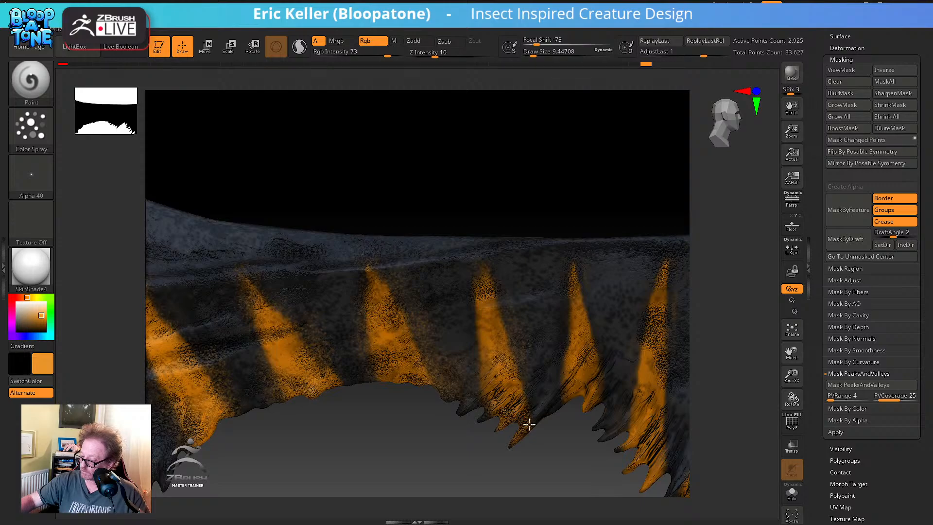
left_click_drag(470, 460, 445, 344, "alt")
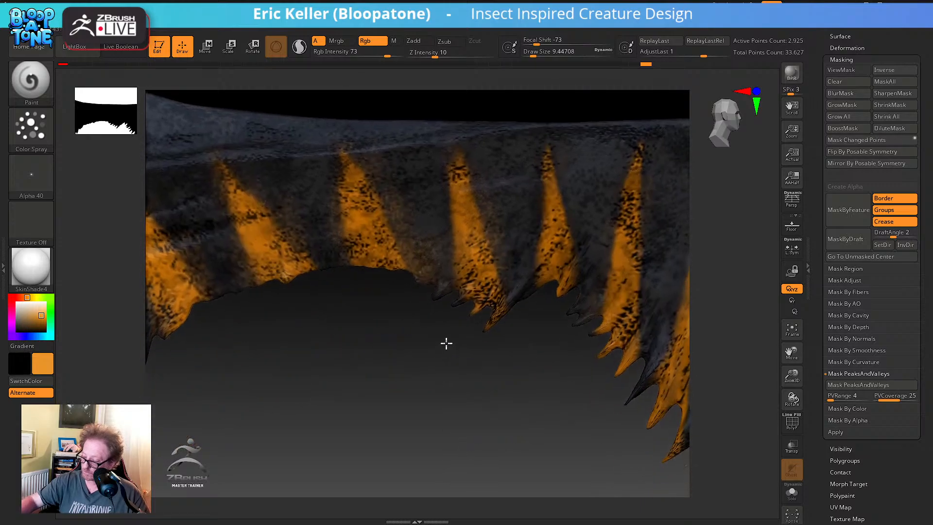
mouse_move(463, 427)
left_mouse_down("alt")
mouse_move(474, 406)
mouse_move(461, 428)
left_mouse_up("alt")
Raise the Rgb Intensity to 81, reduce the draw size to about 5, and spray finer light orange speckles around the middle stripes
left_click_drag(387, 55, 391, 55)
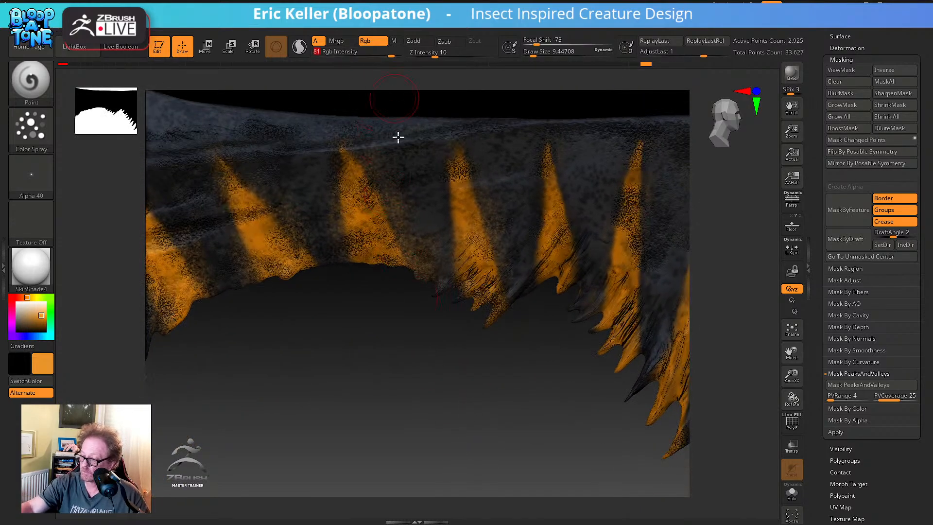
key("s")
left_click_drag(479, 379, 444, 460)
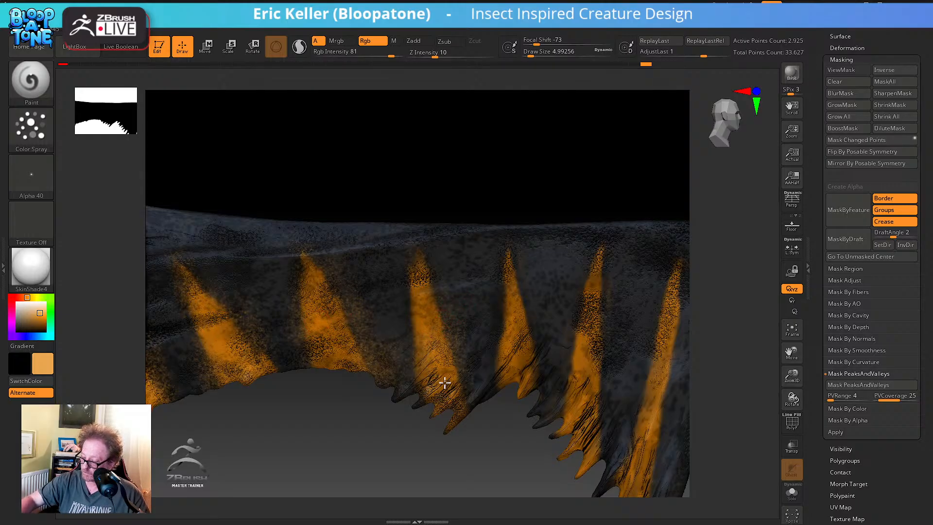
left_click_drag(493, 434, 516, 477, "ctrl")
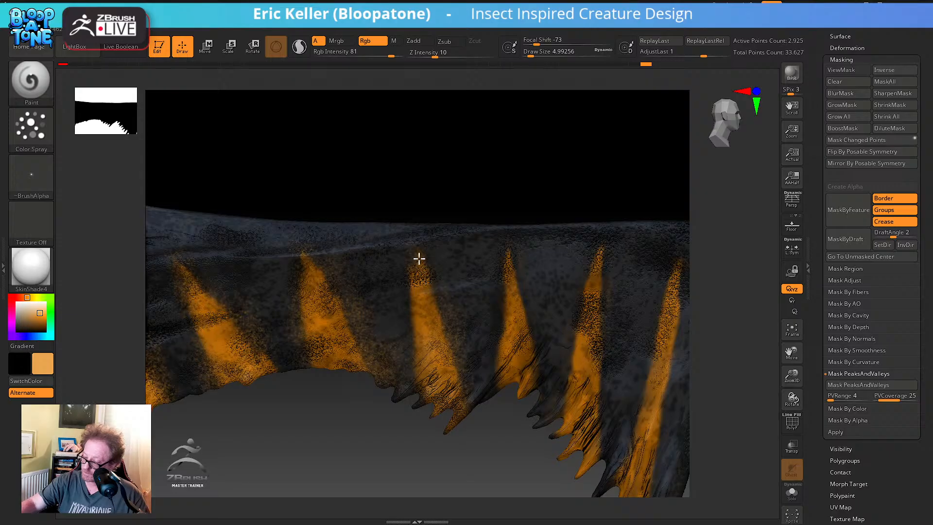
left_click_drag(413, 245, 429, 290)
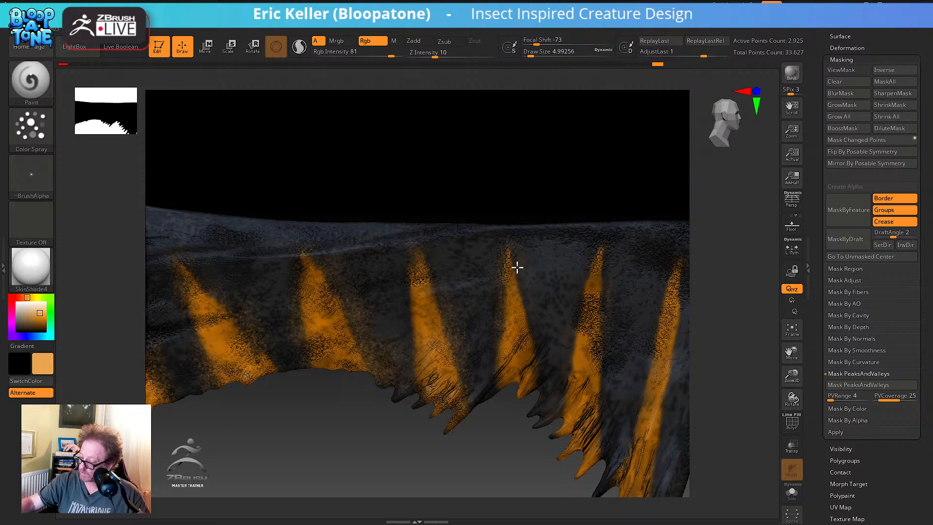
Enlarge the draw size to about 7.5 and spray speckles between the stripes and spikes toward the mandible's front end
key("s")
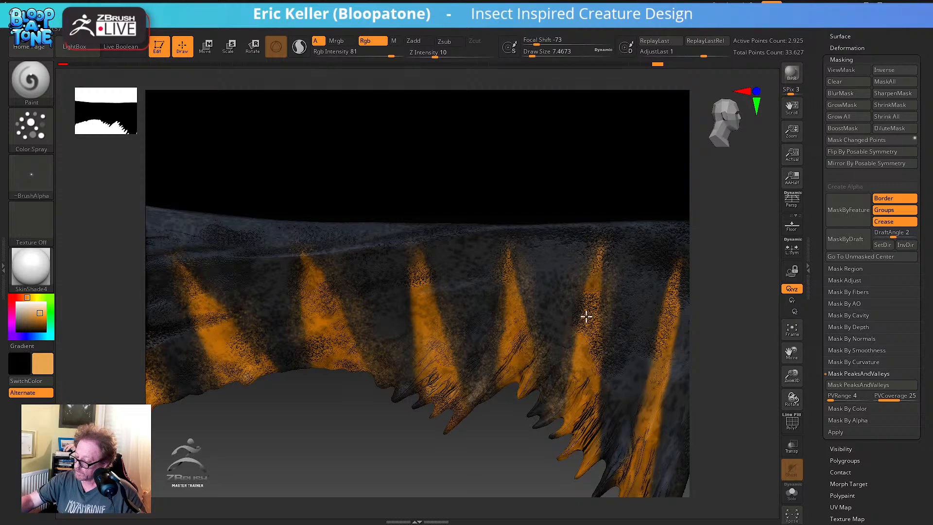
left_click(595, 407)
right_click_drag(596, 406, 542, 335, "alt")
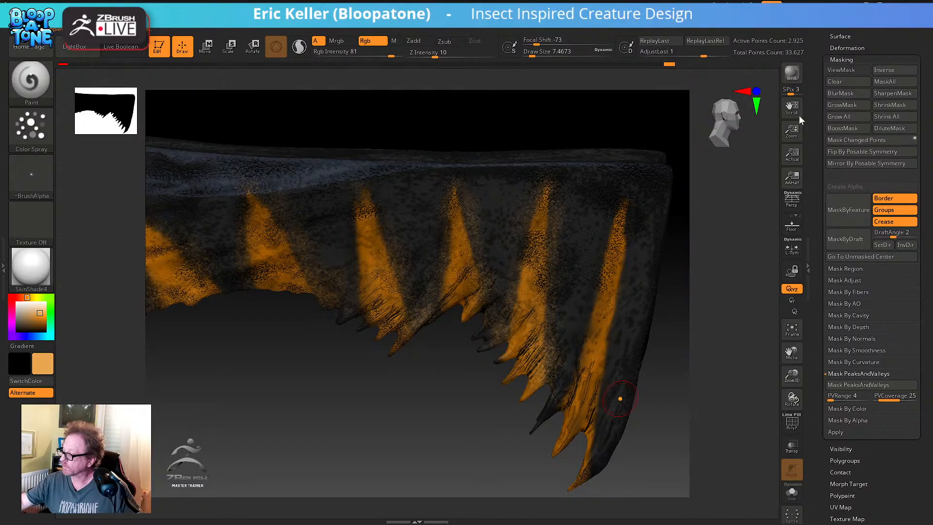
Spray light orange speckles along the frontmost stripe and down to the pointed tip of the upper mandible
scroll(855, 97, "up", 10)
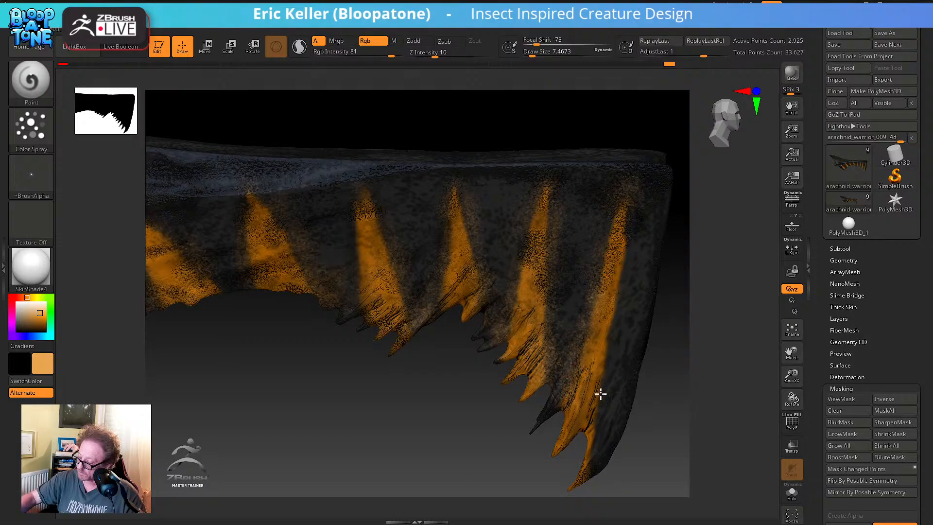
left_click_drag(640, 459, 575, 408)
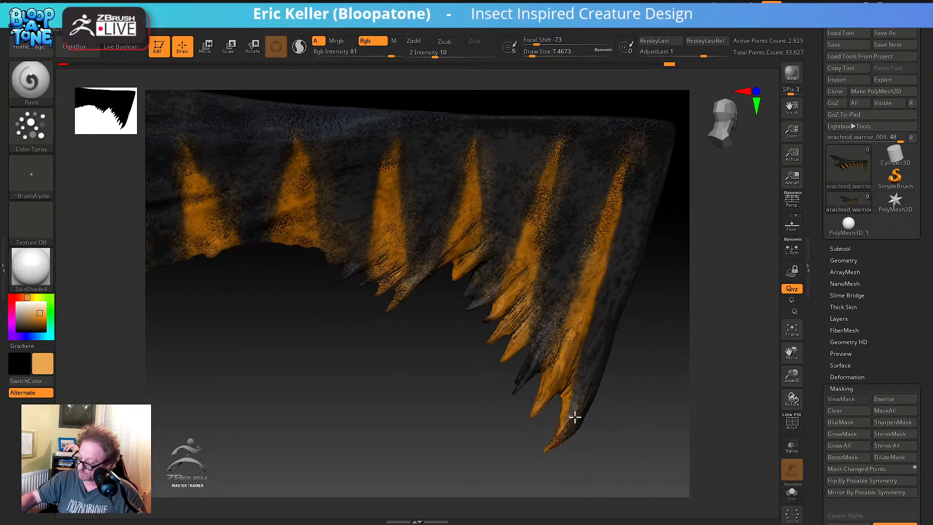
left_click_drag(603, 430, 569, 418)
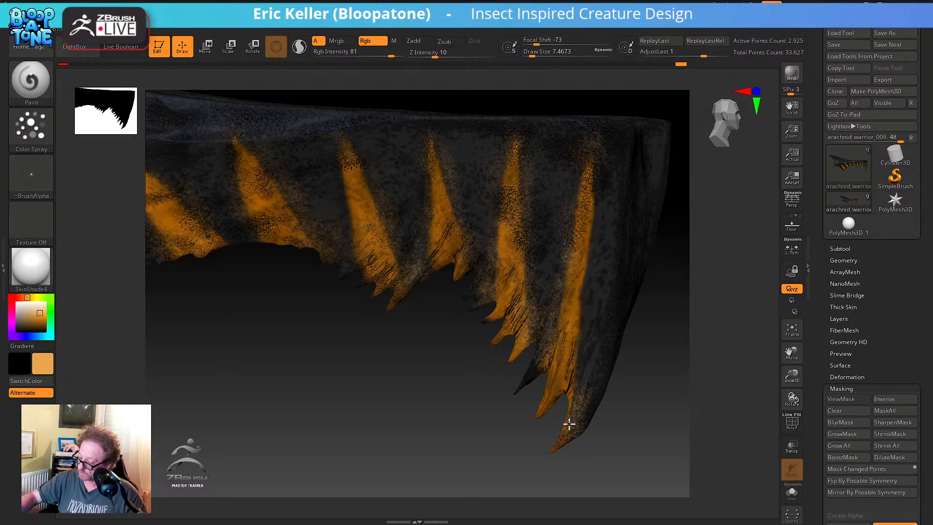
left_click_drag(583, 458, 599, 385)
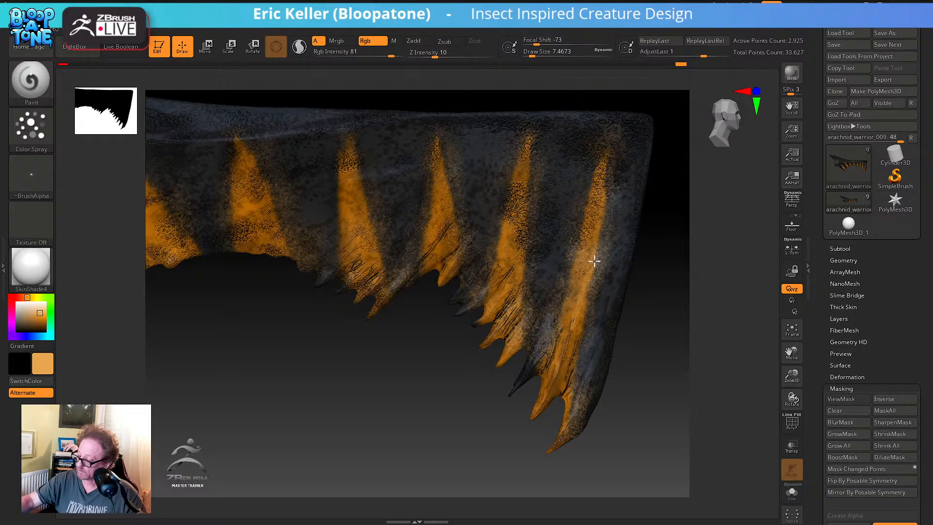
left_click_drag(585, 291, 577, 307)
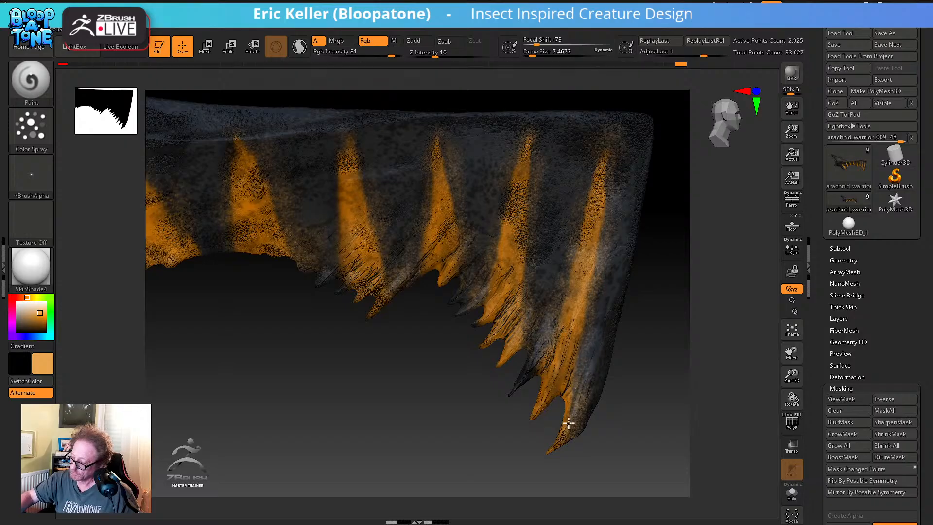
left_click_drag(633, 440, 628, 403)
Spray light orange speckles over the frontmost stripe on the opposite side of the upper mandible
left_click_drag(636, 392, 569, 402)
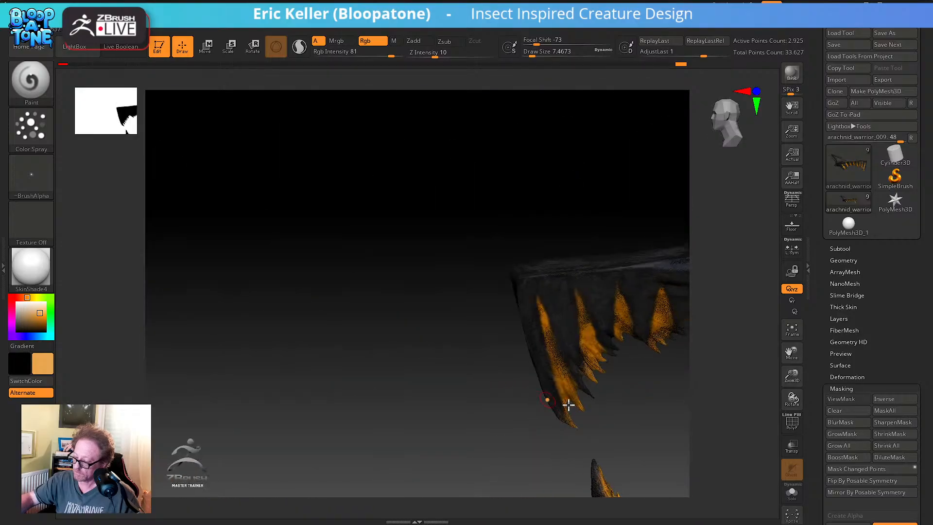
left_click_drag(606, 431, 575, 365)
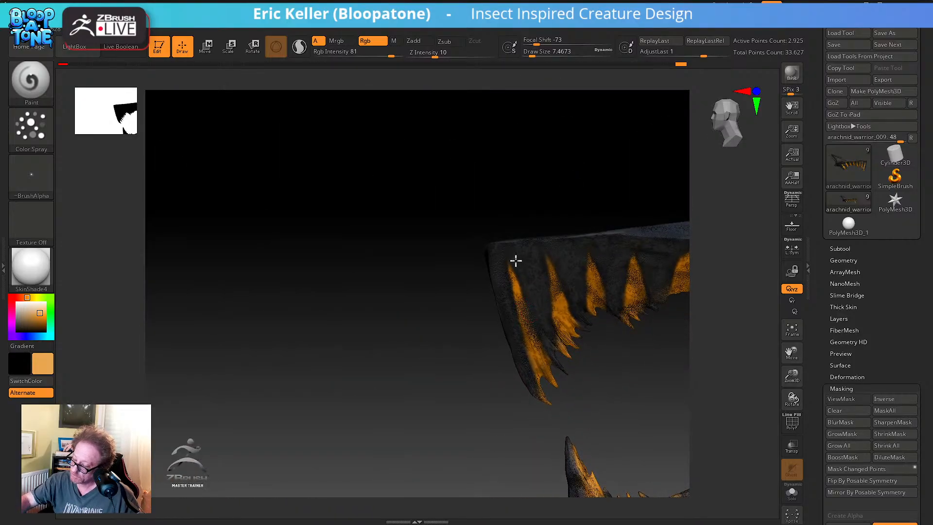
mouse_move(517, 291)
left_mouse_down()
mouse_move(520, 278)
mouse_move(527, 315)
left_mouse_up()
left_click_drag(579, 380, 587, 422, "alt")
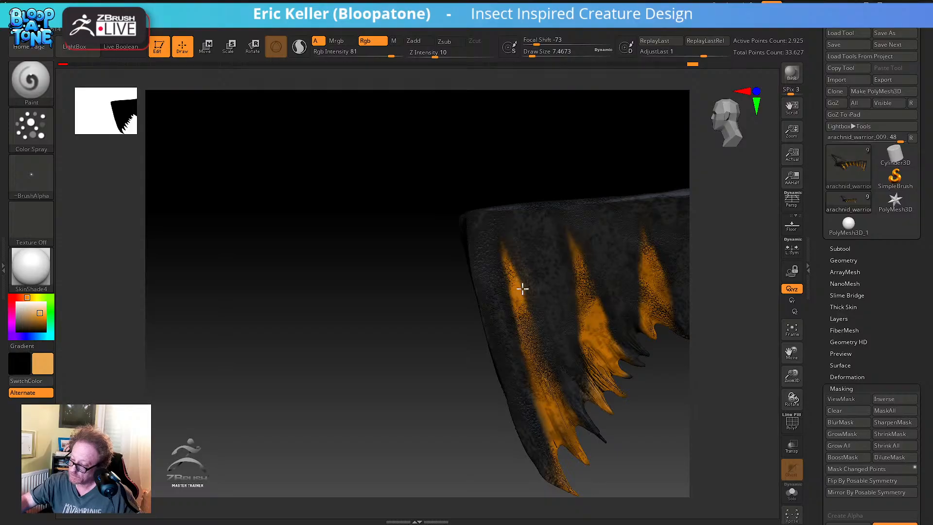
Raise the Rgb Intensity to 92 and spray speckles along the edges of the stripes from the tip backward on the mandible's opposite side
left_click(396, 53)
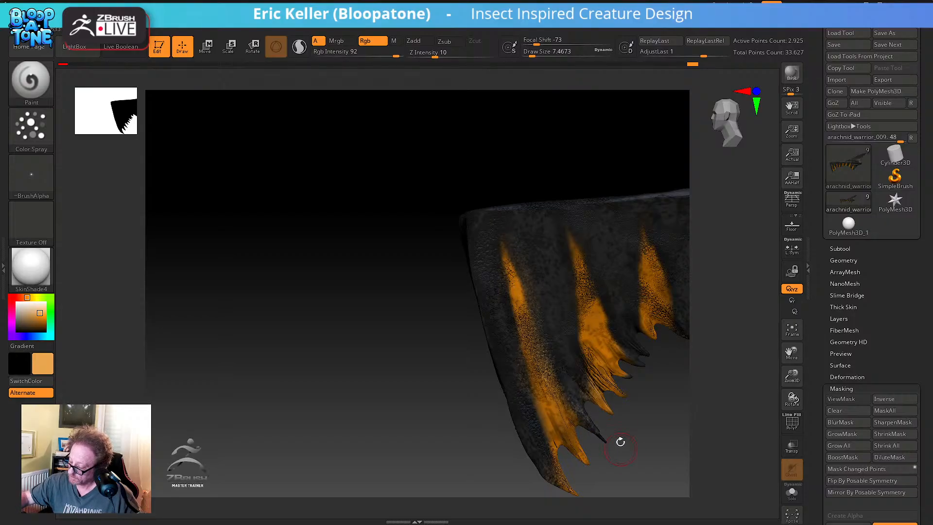
left_click_drag(618, 439, 520, 416, "alt")
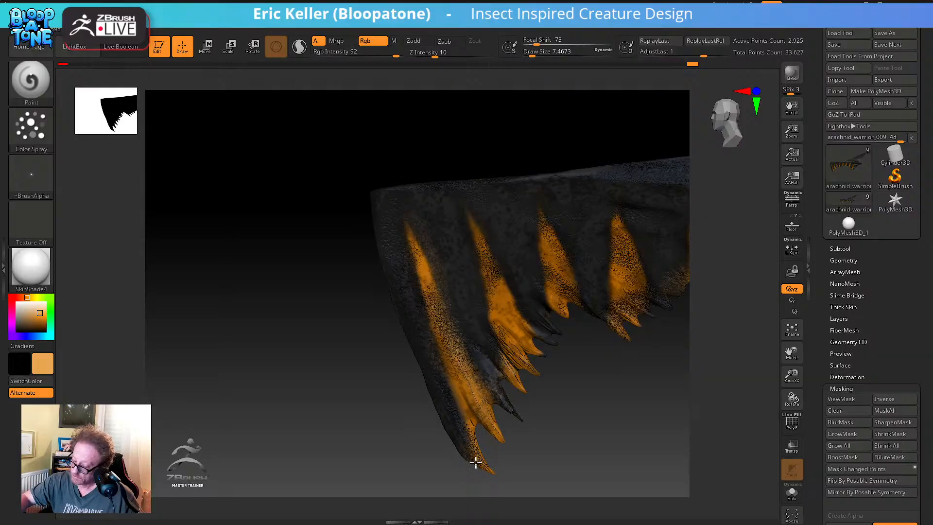
left_click_drag(506, 490, 464, 270)
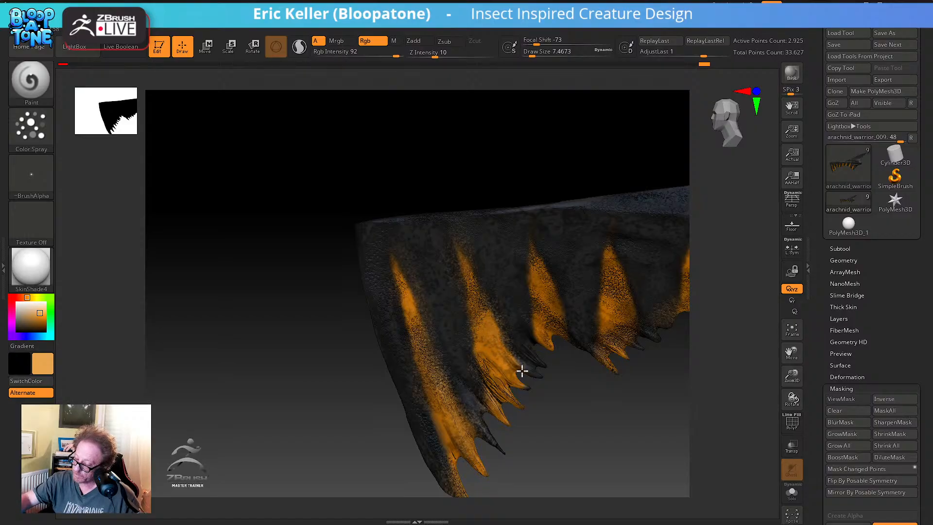
left_click_drag(583, 393, 454, 333)
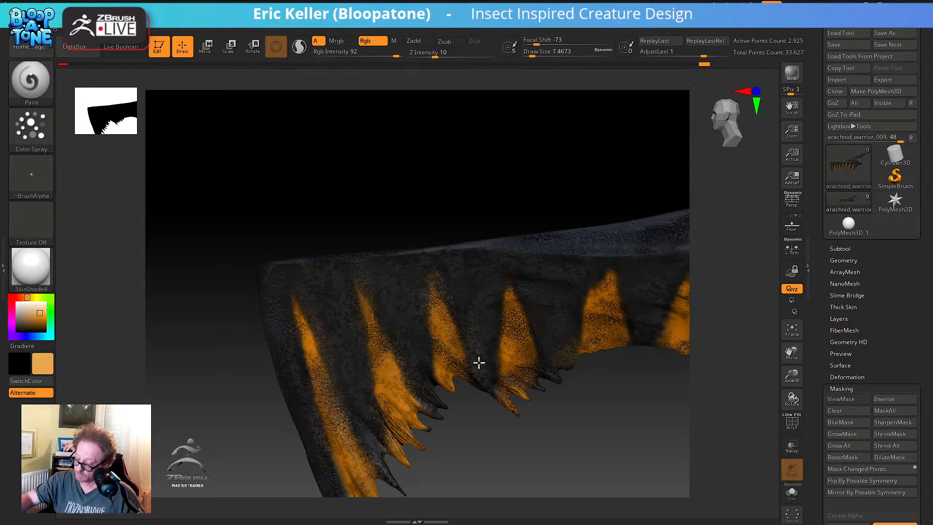
left_click_drag(490, 420, 508, 409)
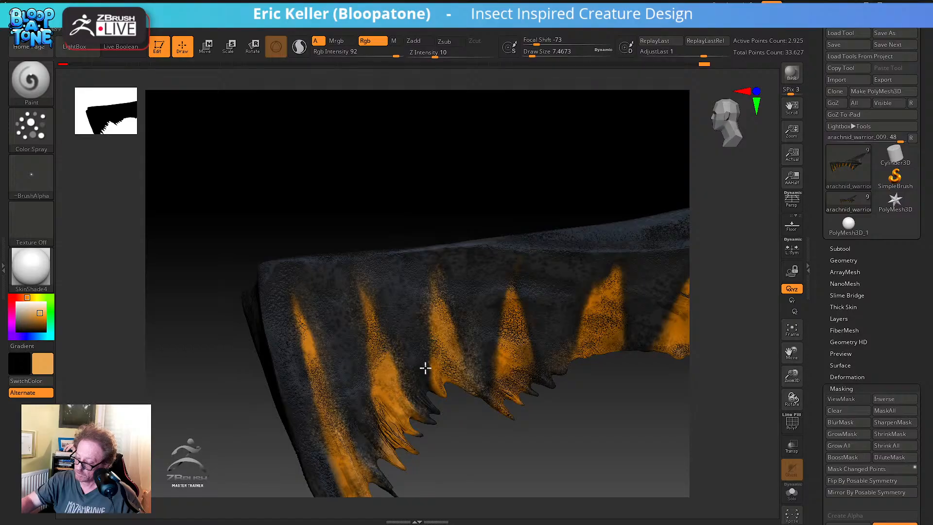
left_click_drag(431, 382, 437, 388)
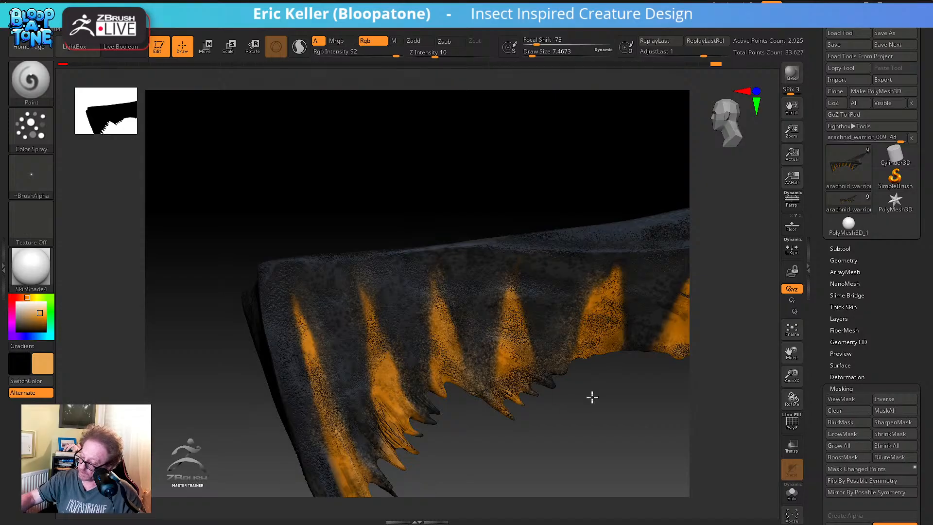
left_click_drag(592, 396, 494, 339)
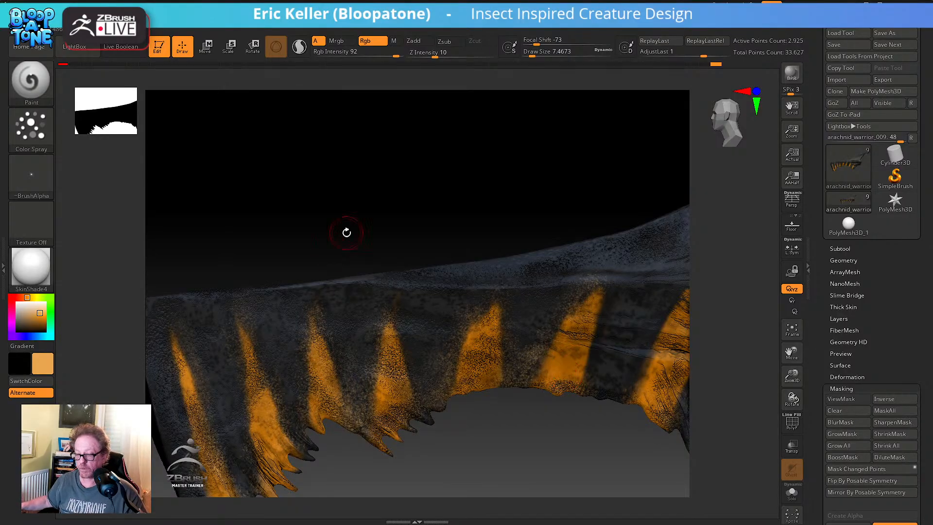
Change the document background from a gradient to solid black
left_click(105, 18)
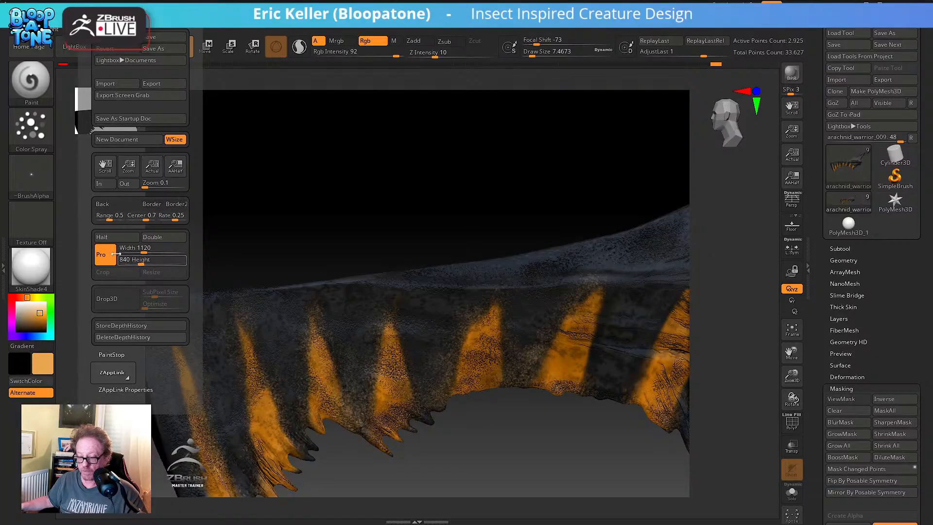
left_click_drag(109, 215, 18, 363)
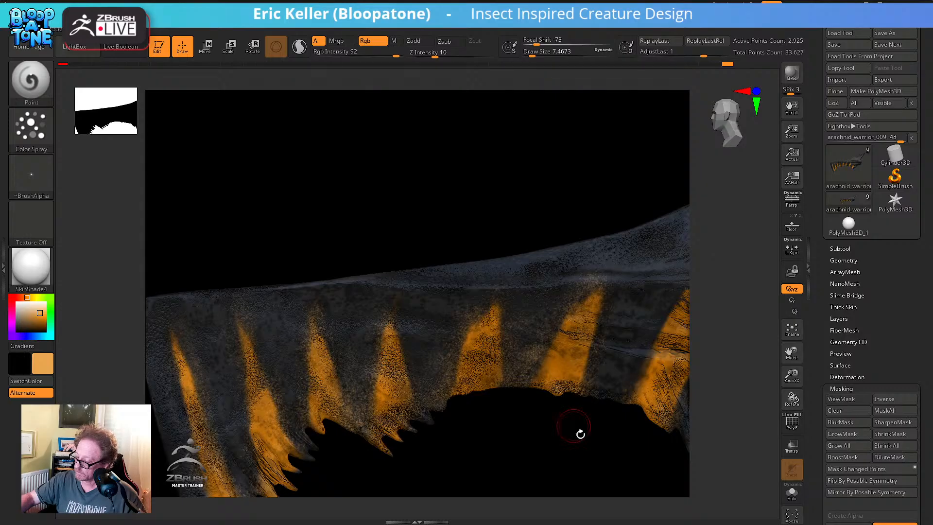
Isolate the upper mandible in Solo mode and frame it in a side view
left_click_drag(581, 433, 494, 385)
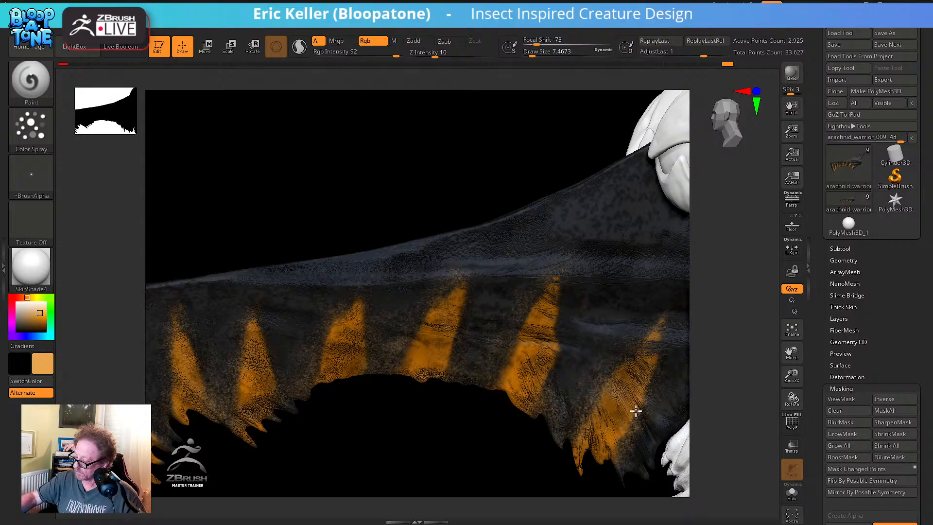
mouse_move(525, 477)
left_mouse_down()
mouse_move(502, 395)
mouse_move(473, 381)
mouse_move(555, 414)
mouse_move(448, 390)
mouse_move(512, 454)
mouse_move(439, 373)
mouse_move(445, 323)
mouse_move(439, 329)
mouse_move(452, 320)
left_mouse_up()
left_click(791, 492)
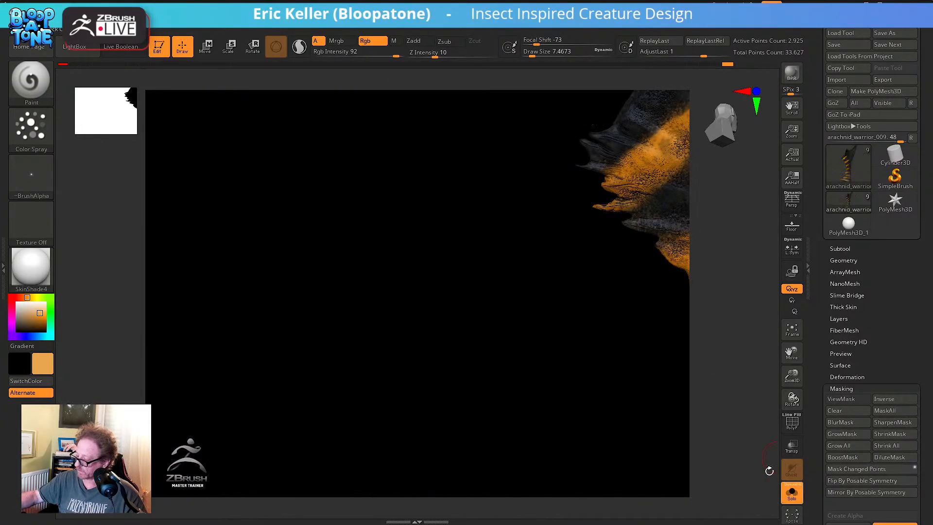
left_click(792, 330)
mouse_move(739, 362)
left_mouse_down()
mouse_move(547, 405)
mouse_move(629, 420)
left_mouse_up()
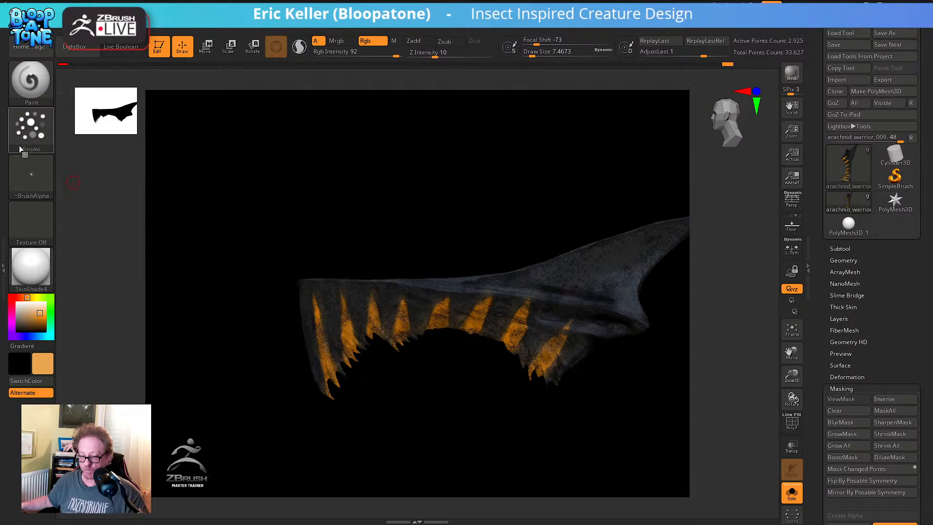
Set up the color spray brush with Alpha 07, a dark red color and an Rgb Intensity of 14
left_click(42, 165)
left_click(178, 189)
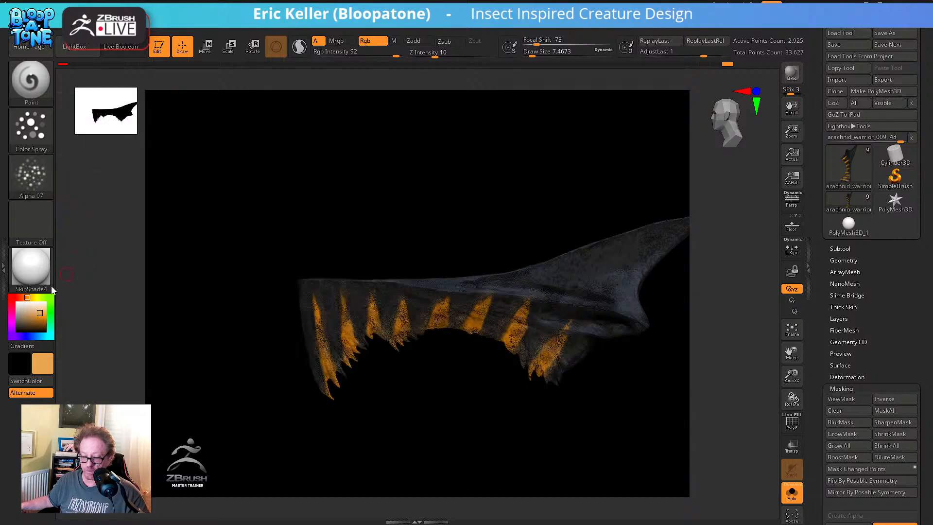
left_click(13, 304)
left_click(41, 314)
left_click_drag(41, 314, 44, 328)
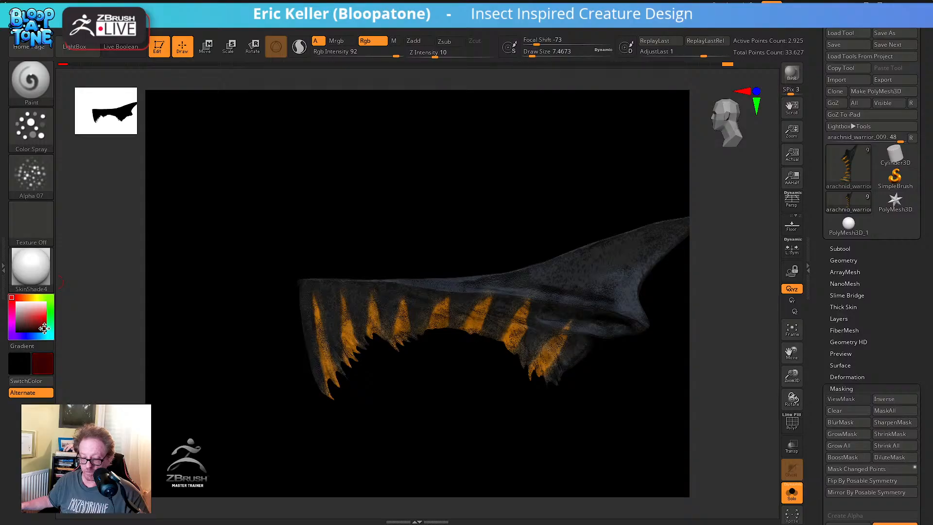
right_click_drag(278, 389, 548, 338, "alt")
left_click(357, 51)
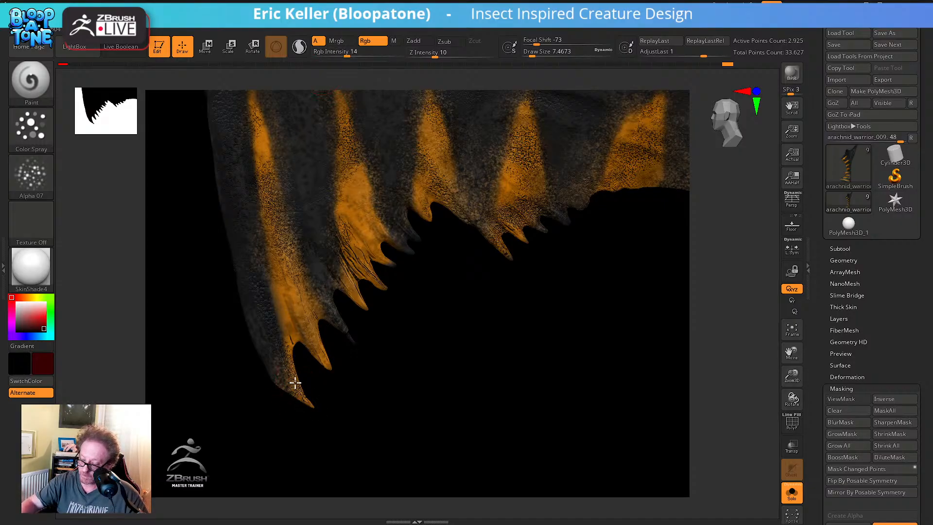
Spray dark red over the tips of the frontmost spikes on the upper mandible, checking both sides
key("shift")
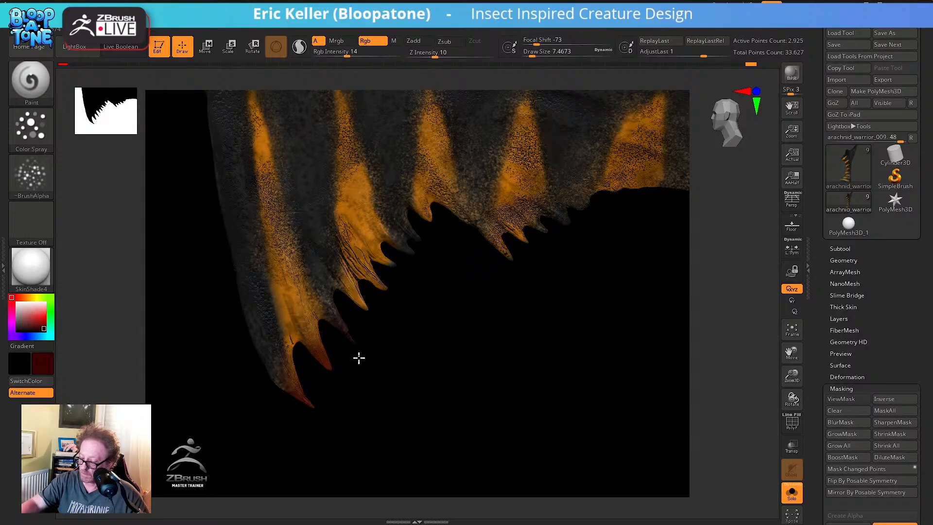
left_click_drag(359, 358, 442, 352)
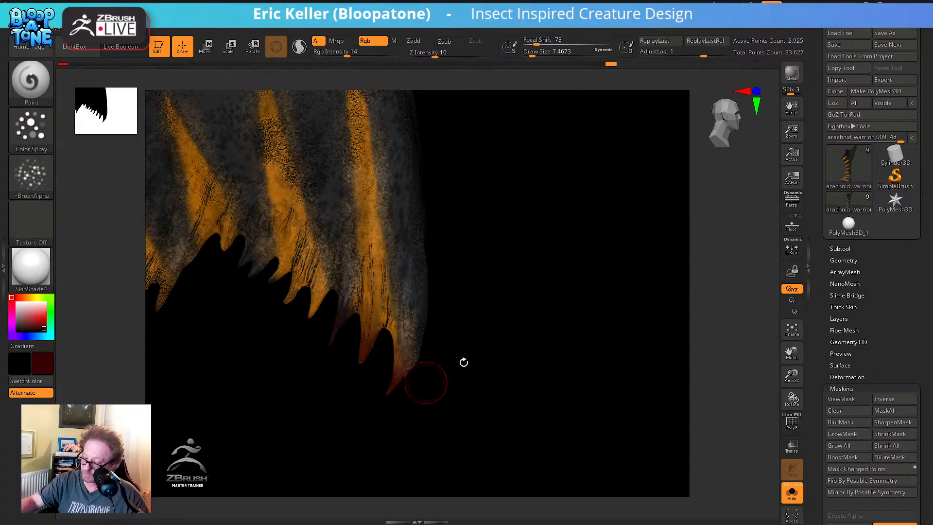
left_click_drag(462, 360, 360, 336)
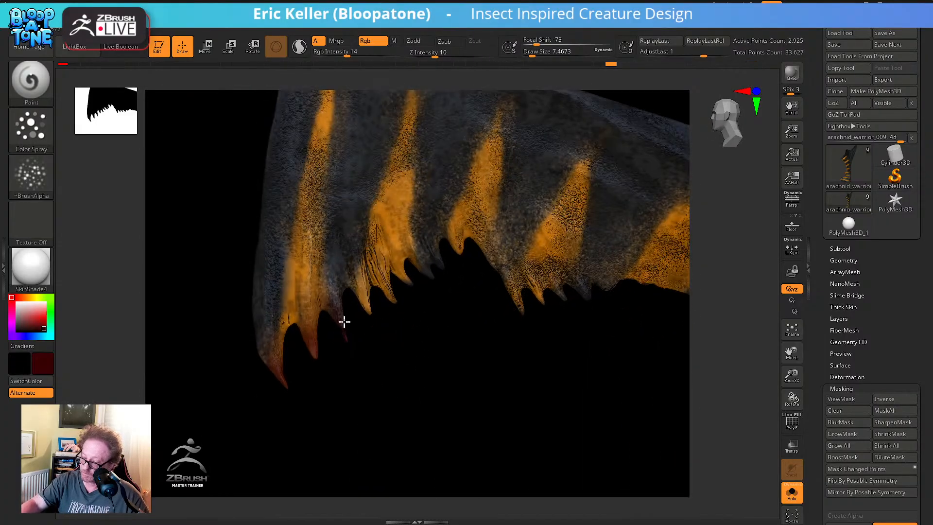
mouse_move(333, 302)
left_mouse_down()
mouse_move(364, 288)
mouse_move(367, 309)
left_mouse_up()
Spray dark red over the spikes farther back along the front half of the upper mandible's edge
left_click_drag(378, 355, 366, 407, "alt")
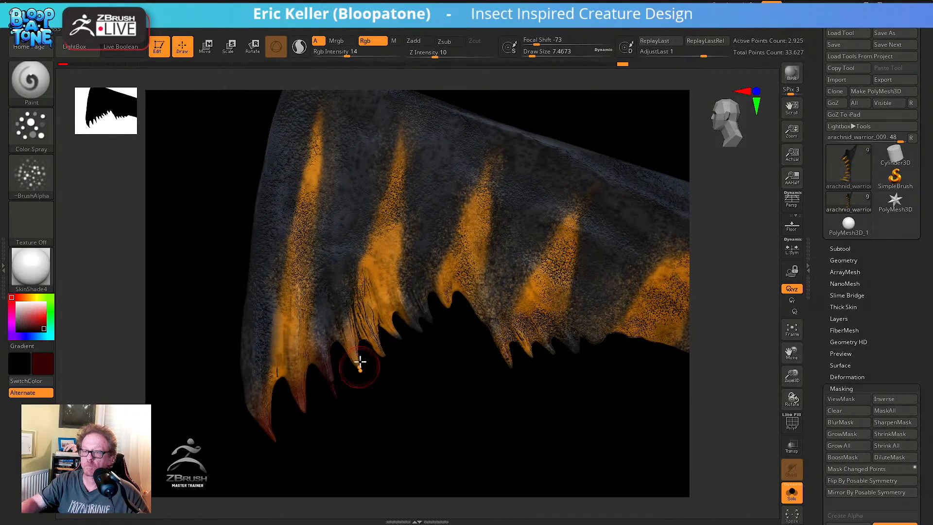
left_click_drag(358, 327, 354, 344)
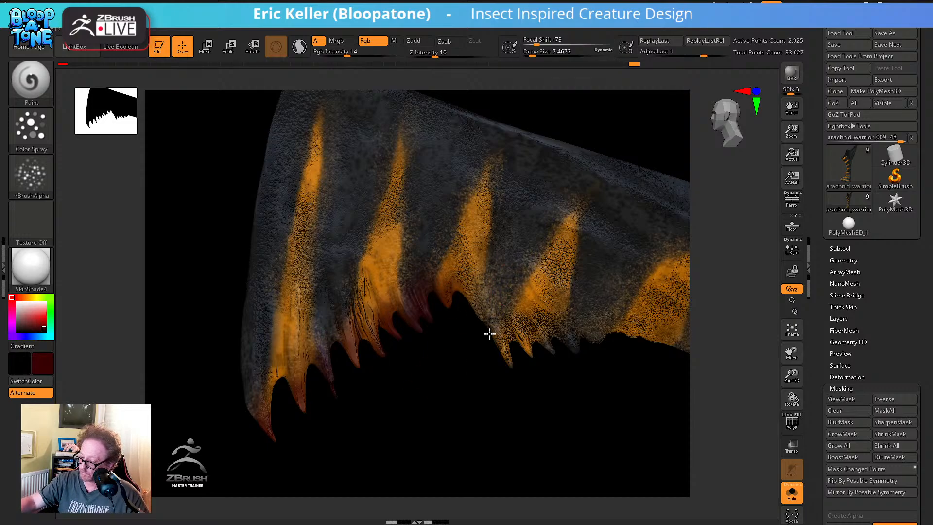
mouse_move(489, 333)
left_mouse_down("shift")
mouse_move(473, 298)
mouse_move(501, 347)
left_mouse_up("shift")
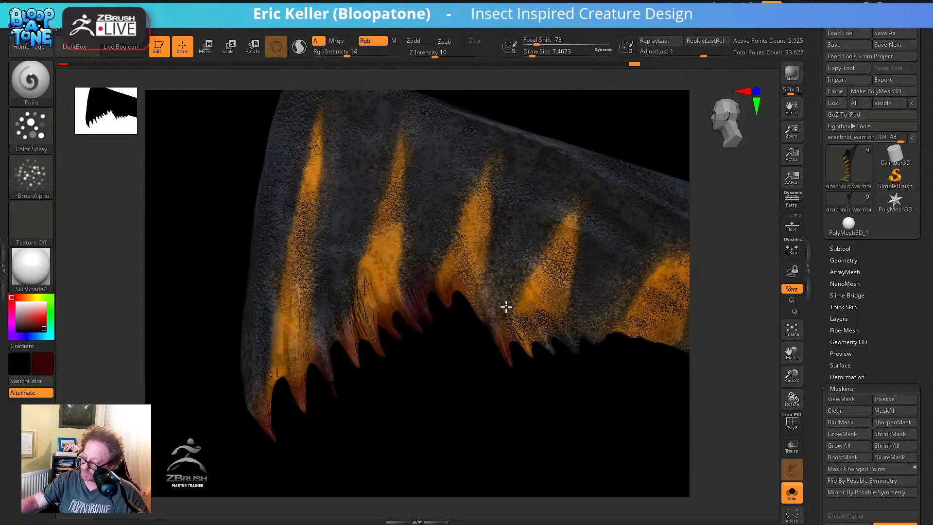
key("shift")
left_click_drag(517, 325, 527, 358)
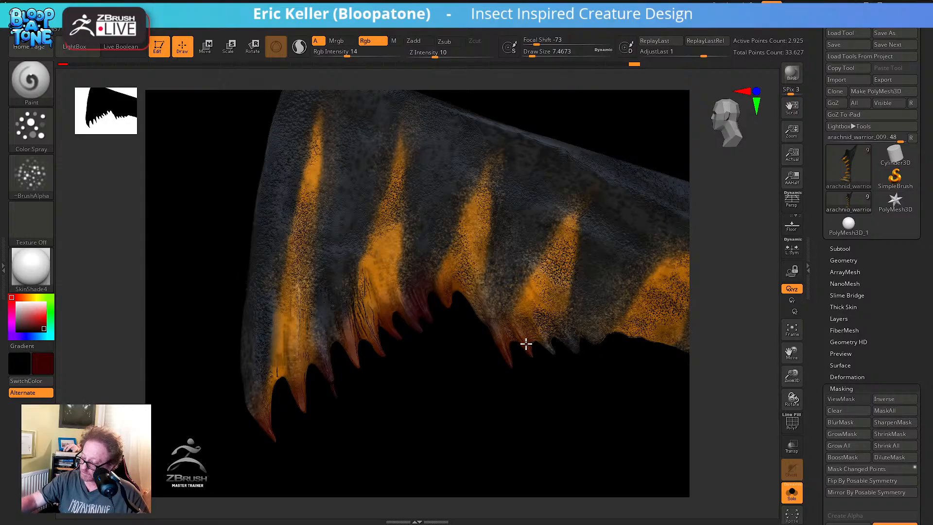
left_click_drag(558, 400, 446, 379)
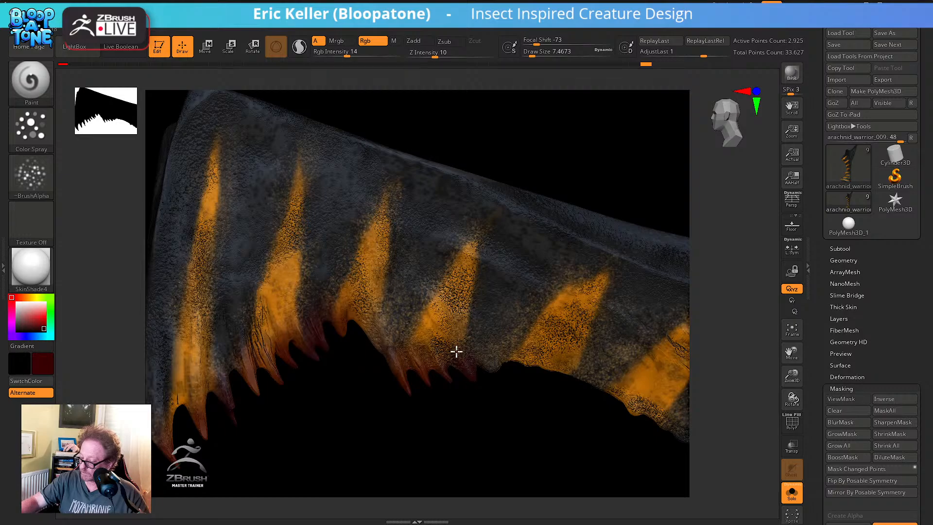
Show the whole creature again, make the lower mandible the active subtool and open its layer settings
left_click_drag(490, 408, 416, 312)
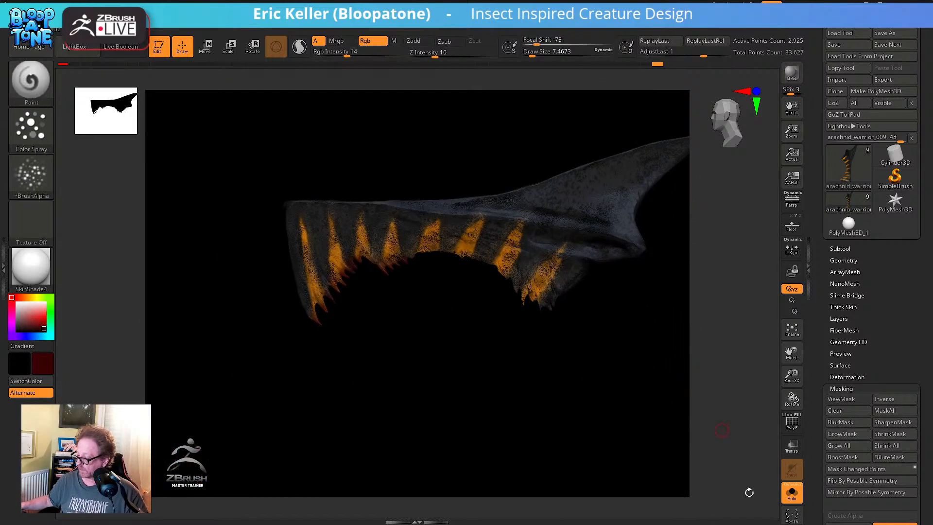
left_click(792, 492)
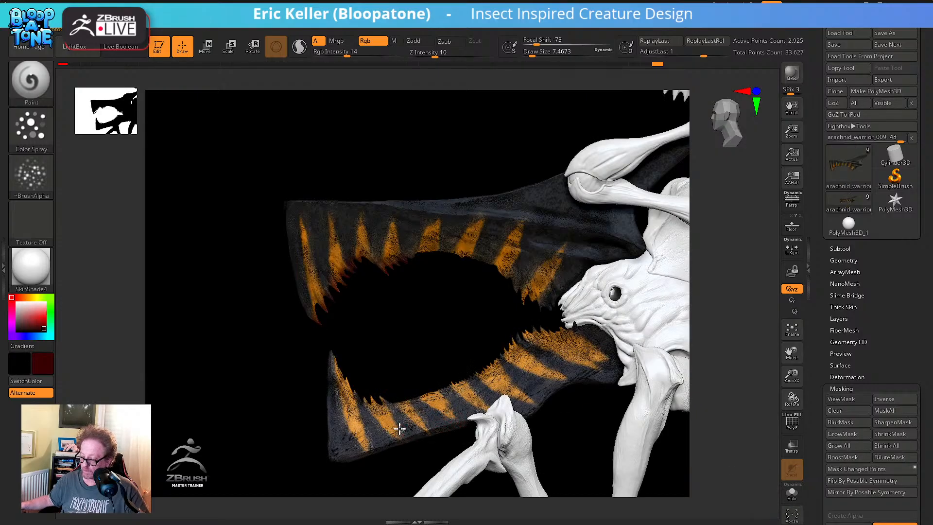
left_click(399, 429, "alt")
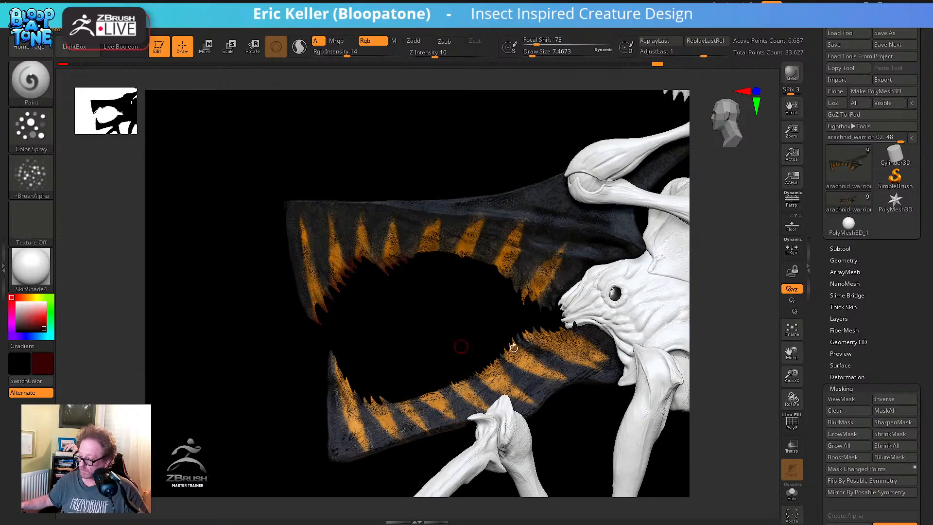
left_click(838, 318)
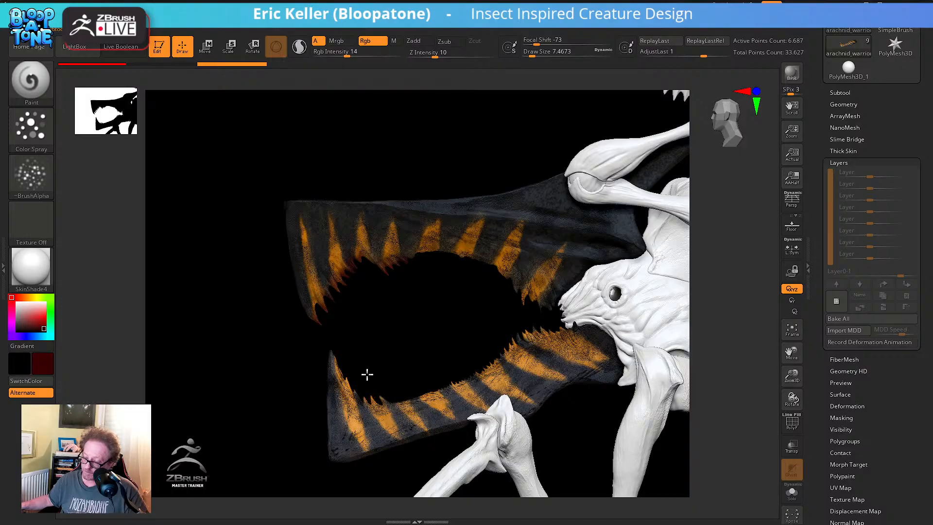
Set the Rgb Intensity to 20 and tint the lower mandible's pointed tip dark red
left_click_drag(367, 373, 463, 398)
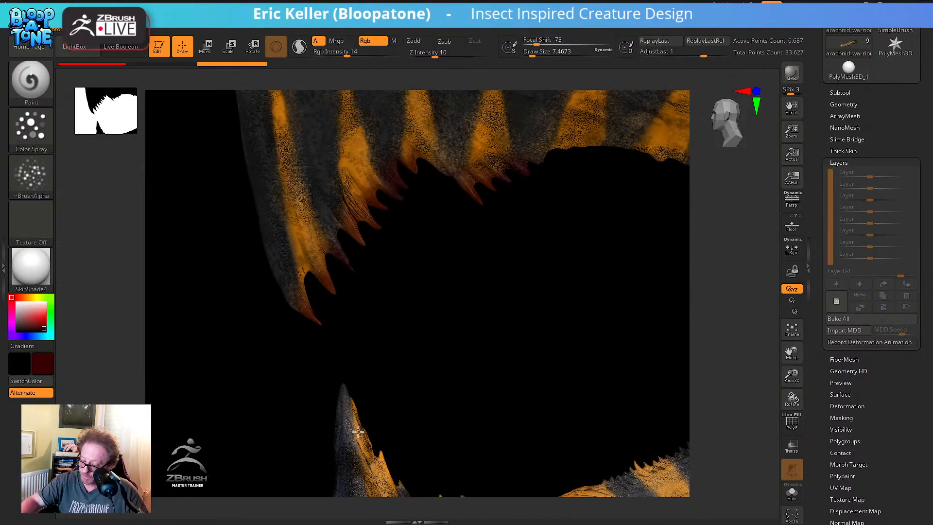
left_click(353, 54)
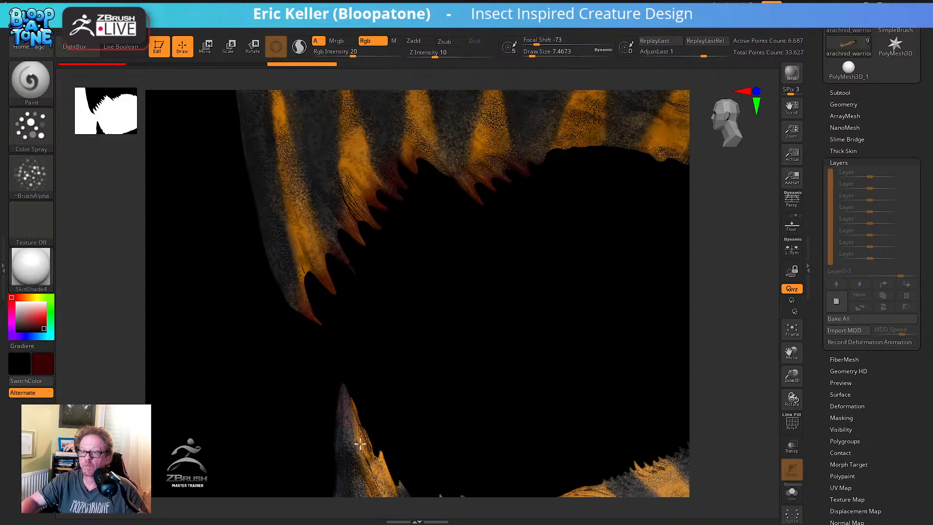
right_click_drag(340, 400, 384, 348)
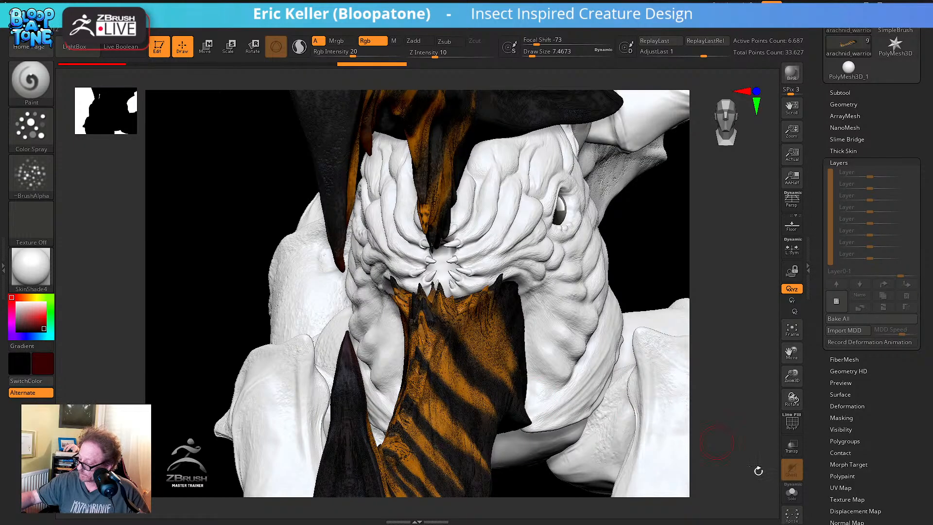
Isolate the lower mandible in Solo mode and spray dark red around all sides of its pointed tip
left_click(792, 492)
left_click_drag(652, 468, 588, 461)
mouse_move(339, 340)
left_mouse_down()
mouse_move(350, 340)
mouse_move(376, 407)
left_mouse_up()
left_click_drag(386, 374, 376, 354)
mouse_move(345, 341)
left_mouse_down()
mouse_move(358, 377)
mouse_move(348, 353)
mouse_move(336, 370)
mouse_move(352, 397)
left_mouse_up()
mouse_move(407, 346)
left_mouse_down()
mouse_move(379, 358)
mouse_move(350, 333)
mouse_move(367, 325)
mouse_move(347, 340)
left_mouse_up()
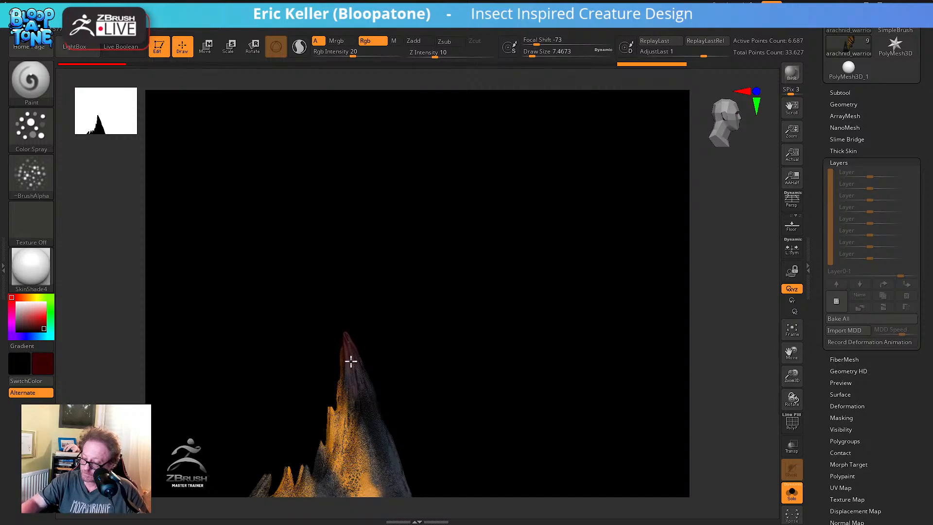
Spray dark red over the small spikes just below the lower mandible's tip, working from both sides
left_click_drag(369, 379, 432, 335)
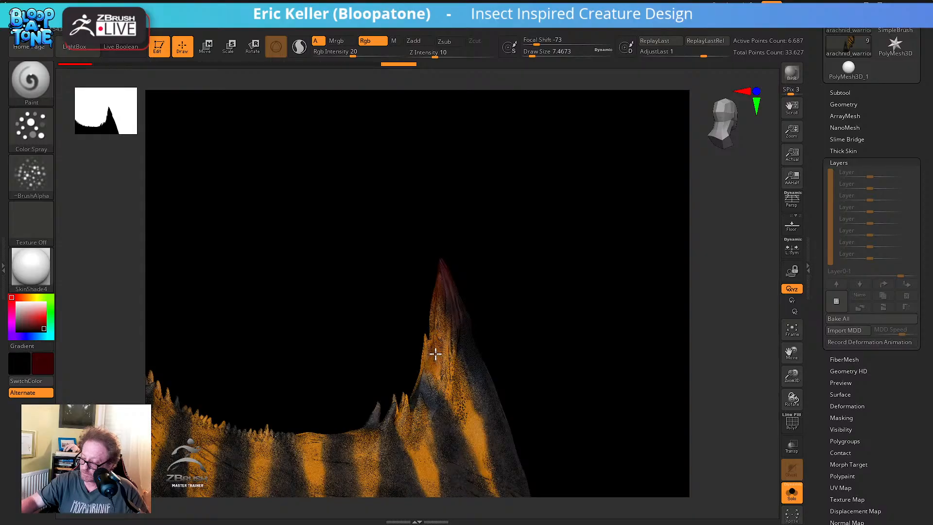
mouse_move(437, 343)
left_mouse_down()
mouse_move(567, 322)
mouse_move(440, 336)
left_mouse_up()
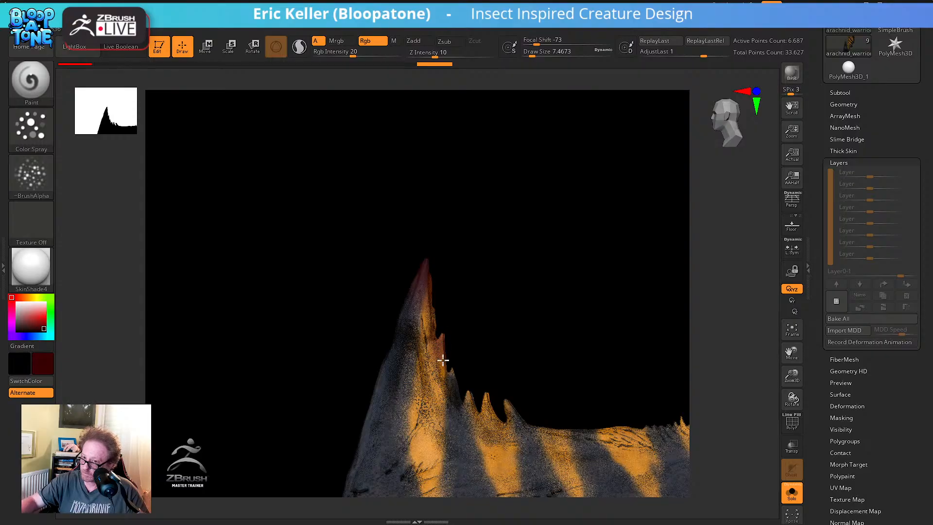
left_click_drag(457, 324, 437, 334)
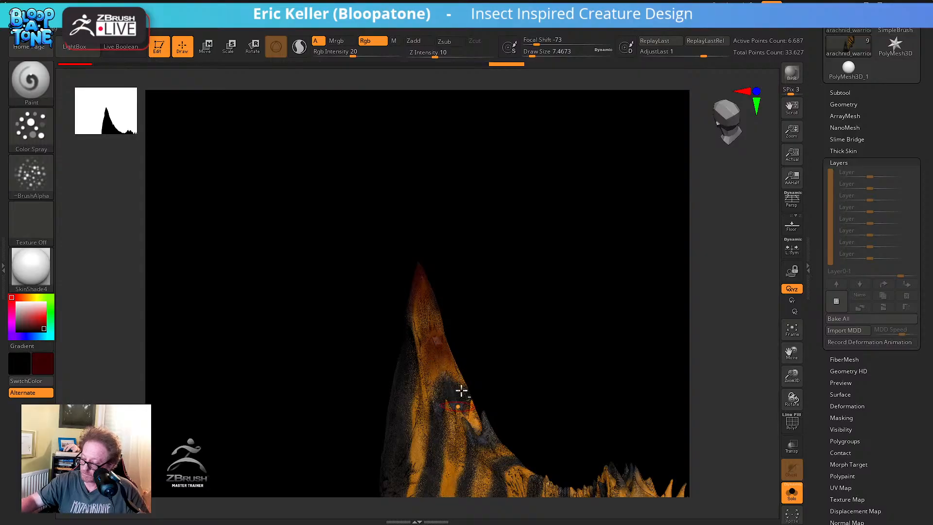
left_click_drag(460, 389, 466, 368)
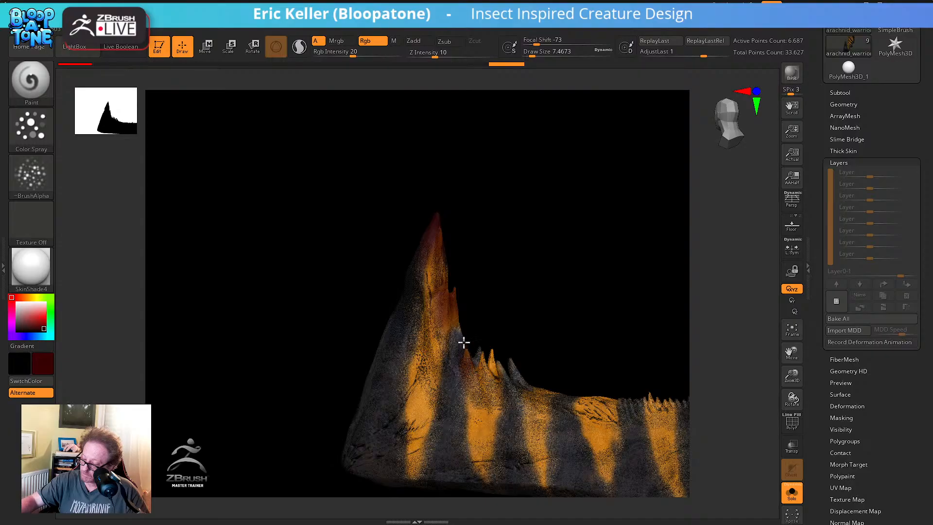
Spray dark red over the cluster of spikes at the second stripe behind the lower mandible's tip
left_click_drag(520, 296, 468, 352)
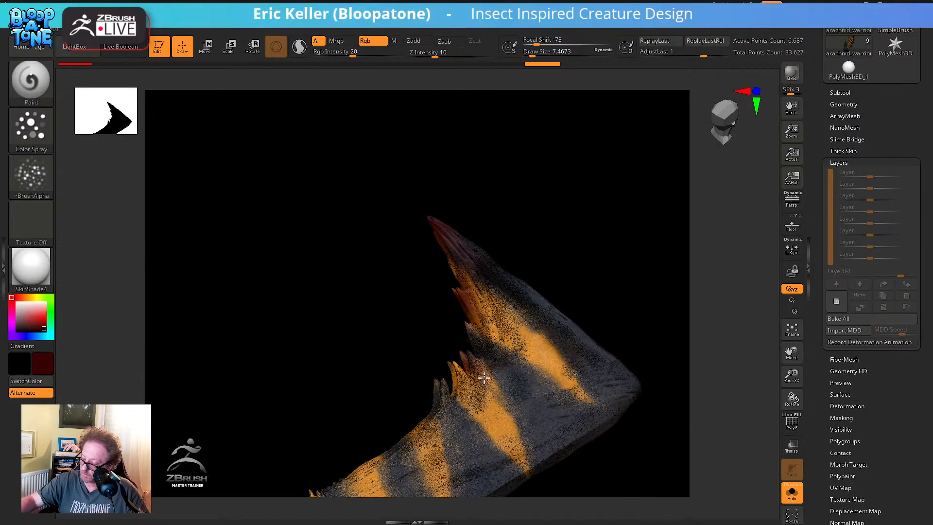
left_click_drag(480, 379, 476, 394)
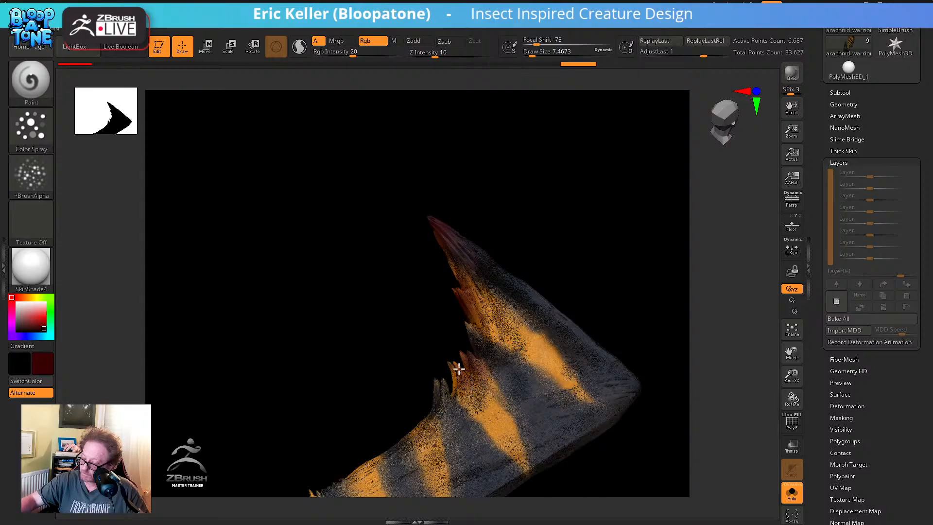
left_click_drag(452, 356, 450, 360)
mouse_move(425, 362)
left_mouse_down()
mouse_move(439, 342)
mouse_move(474, 345)
mouse_move(439, 378)
mouse_move(442, 395)
mouse_move(444, 360)
mouse_move(458, 400)
left_mouse_up()
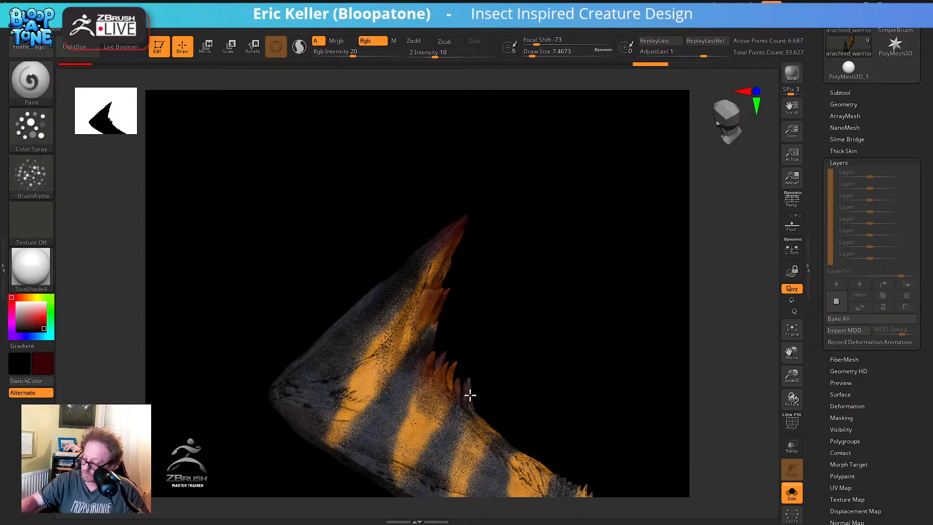
Spray dark red along the fine serrations midway back on the lower mandible's toothed edge
mouse_move(480, 384)
left_mouse_down()
mouse_move(454, 334)
mouse_move(445, 353)
left_mouse_up()
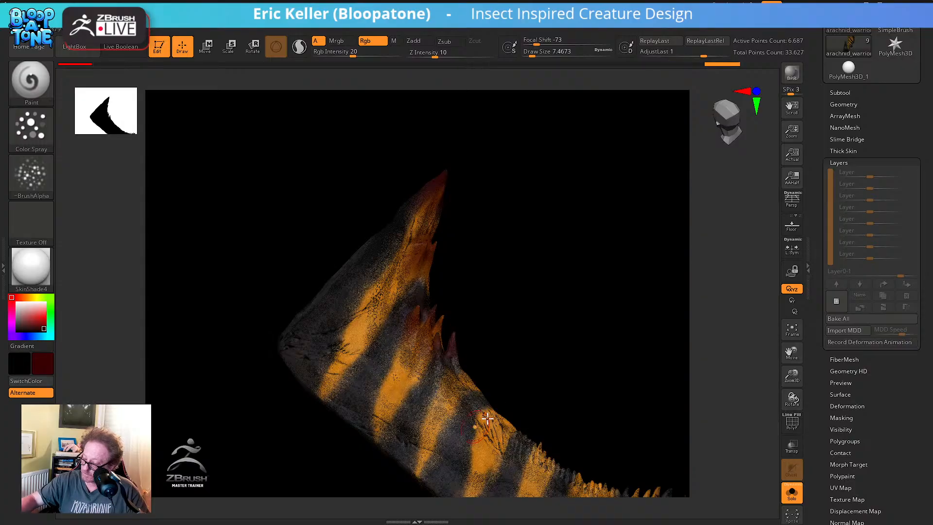
mouse_move(544, 410)
left_mouse_down("alt")
mouse_move(493, 348)
mouse_move(476, 388)
left_mouse_up("alt")
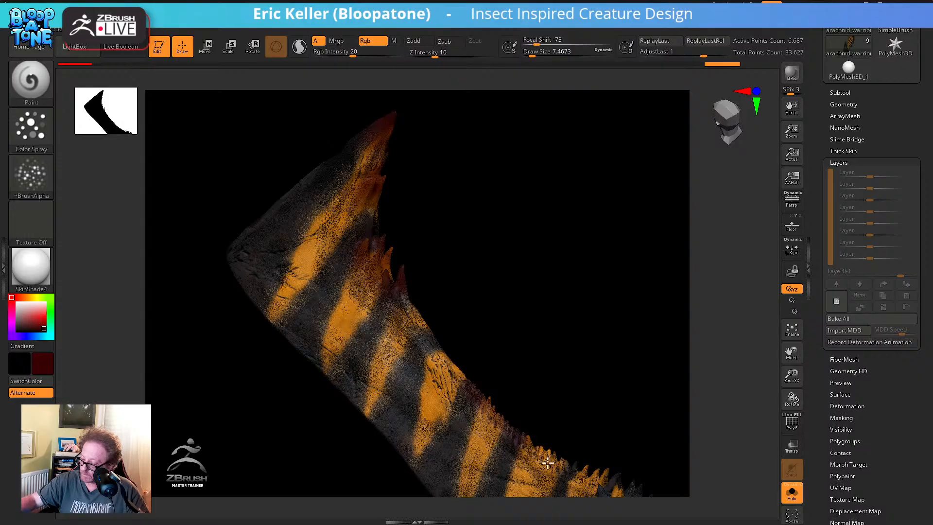
right_click_drag(547, 462, 500, 385)
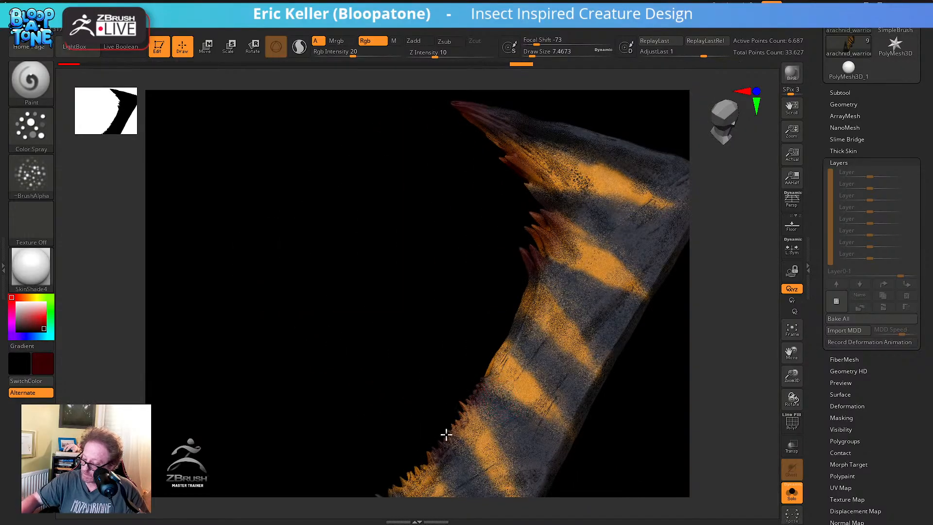
Turn on ghosted transparency and leave Solo mode to show the other parts around the lower mandible
right_click_drag(635, 432, 637, 381)
left_click(792, 446)
left_click(792, 492)
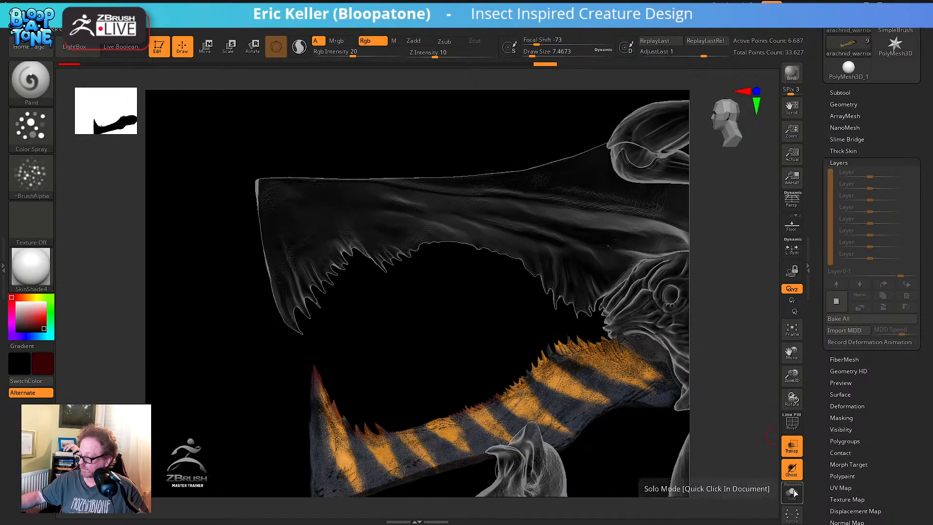
Turn off ghosted transparency and save the creature tool as its next incremental version
left_click(792, 446)
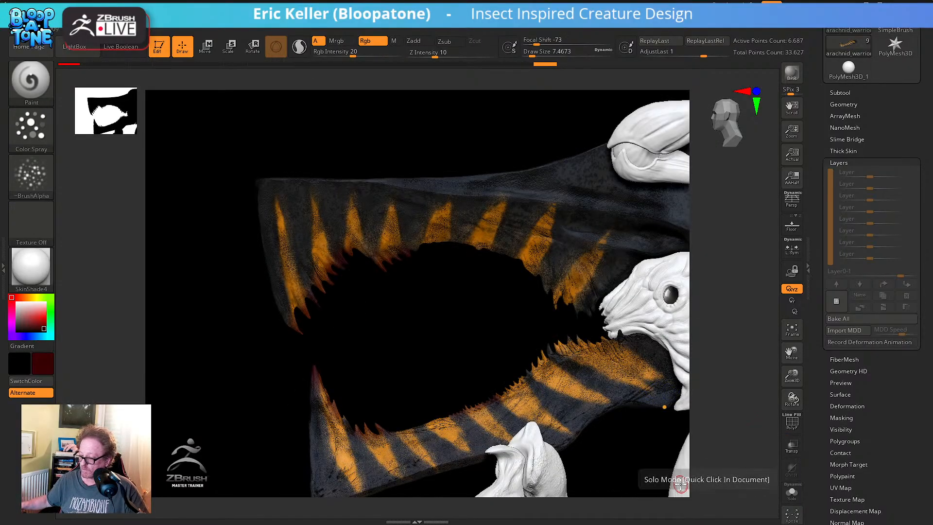
right_click_drag(481, 330, 365, 311, "ctrl")
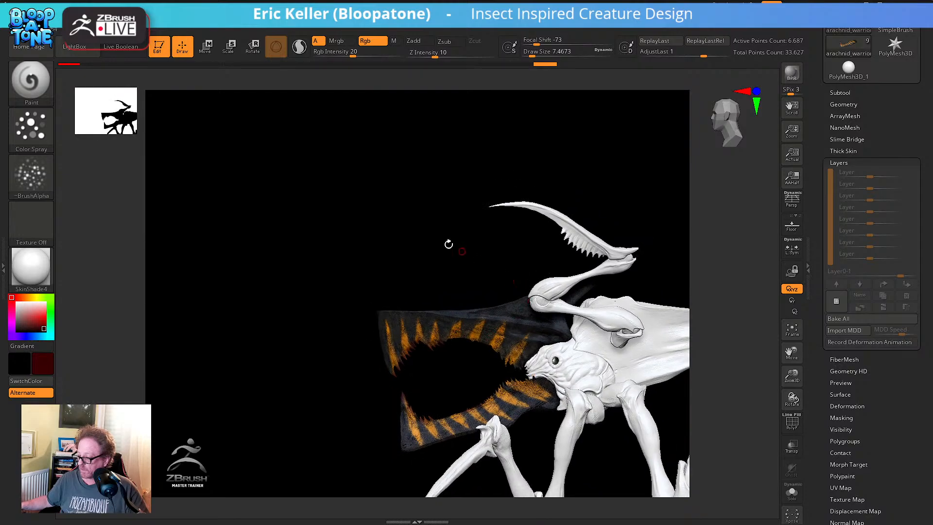
left_click_drag(817, 125, 823, 273)
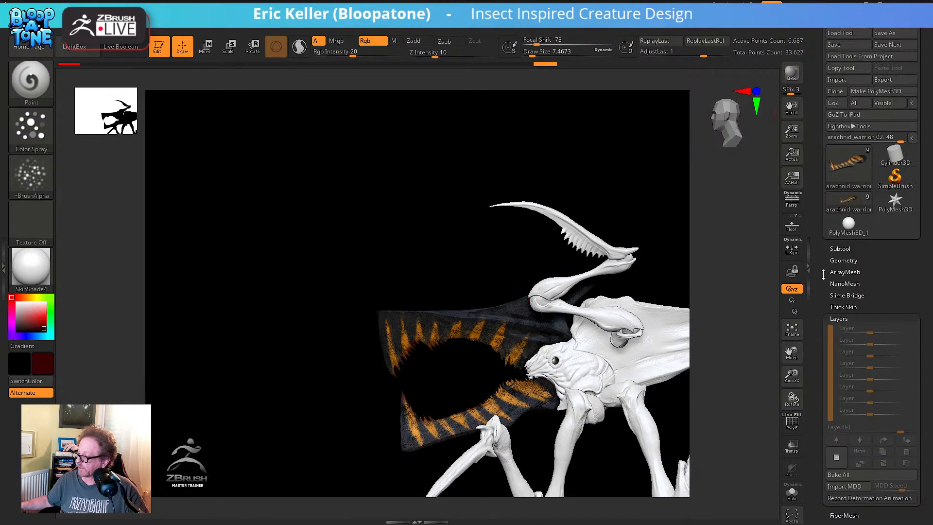
left_click(890, 48)
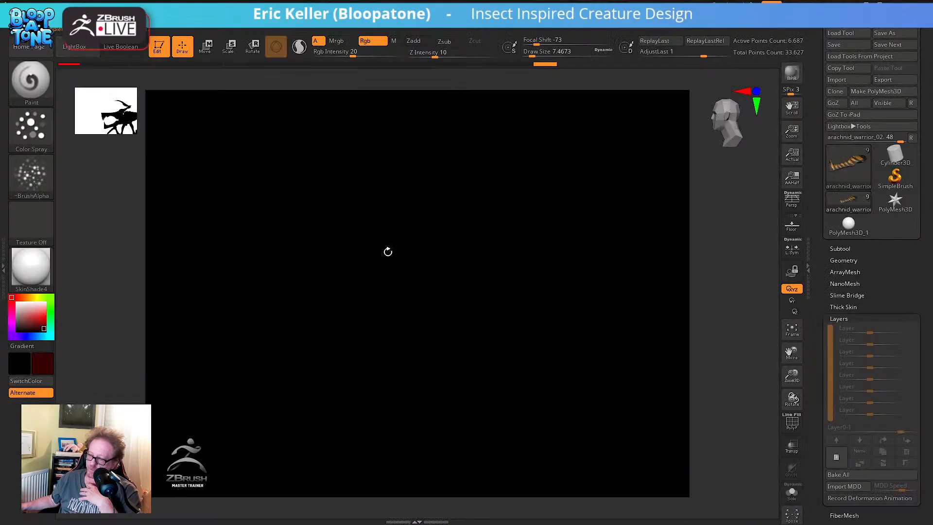
left_click(409, 196)
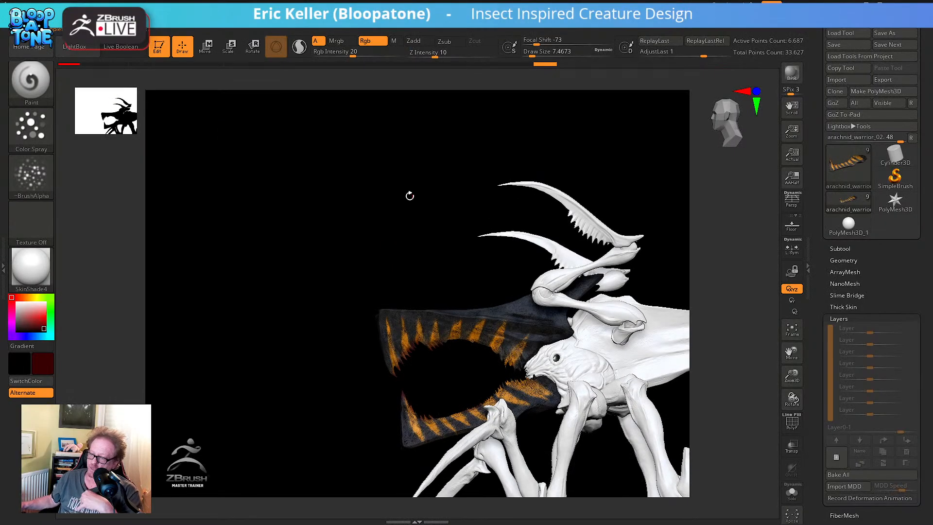
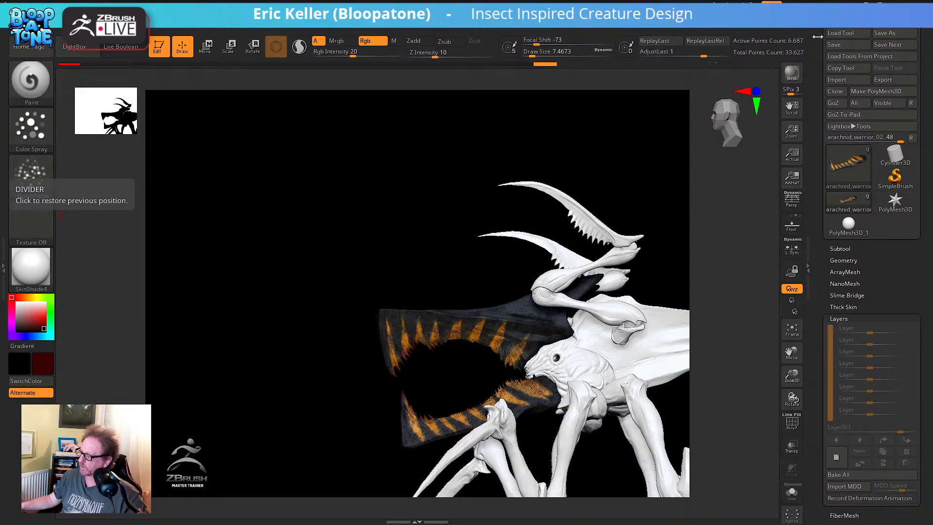
Browse the Elateroidea, Lucanidae, Carabidae and Curculionidae folders under Coleoptera for a reference beetle tool to load
left_click(831, 34)
left_click_drag(449, 59, 0, 17)
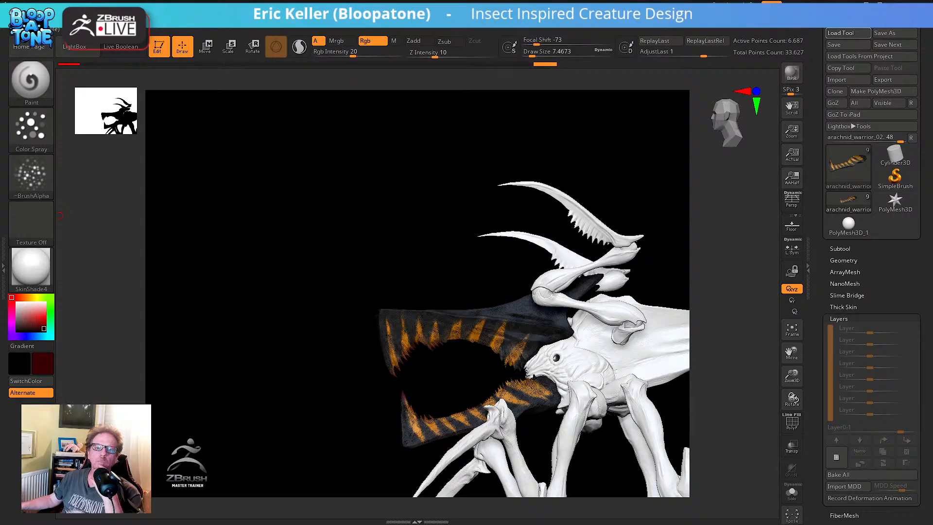
left_click(848, 32)
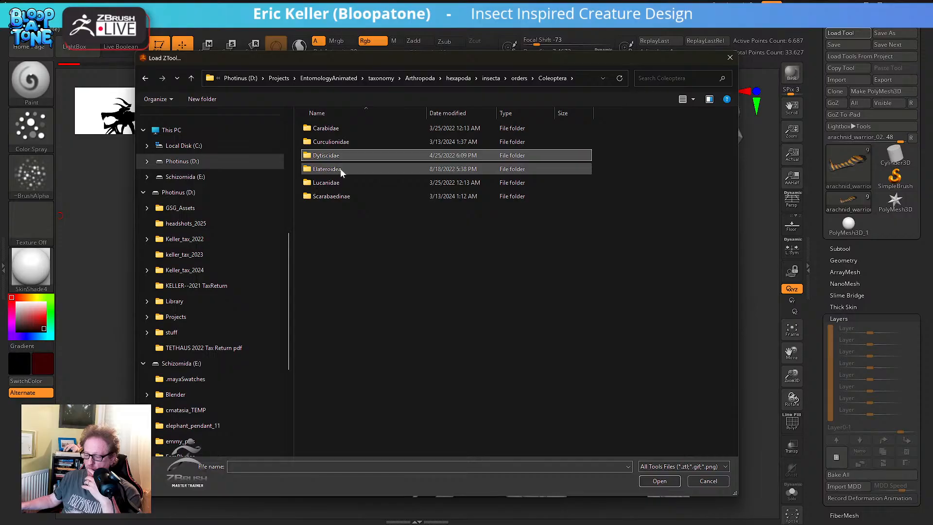
double_click(340, 170)
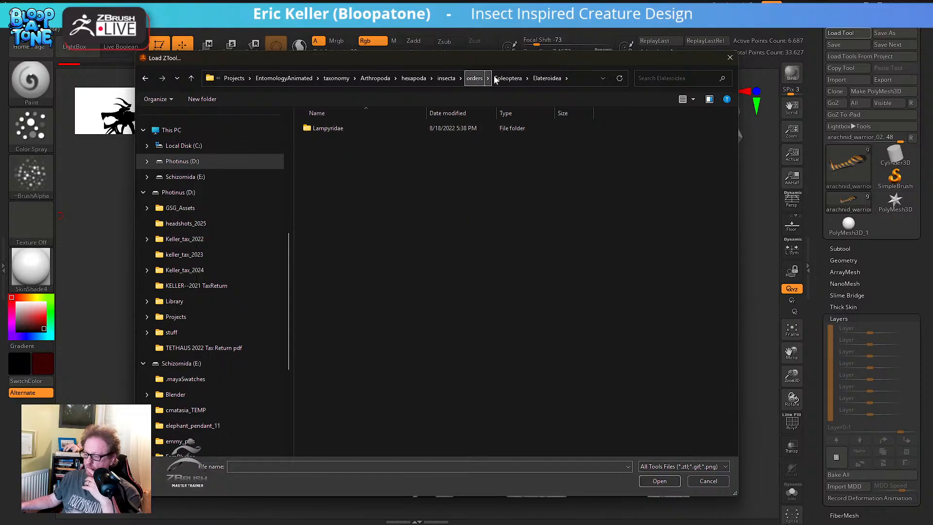
left_click(506, 79)
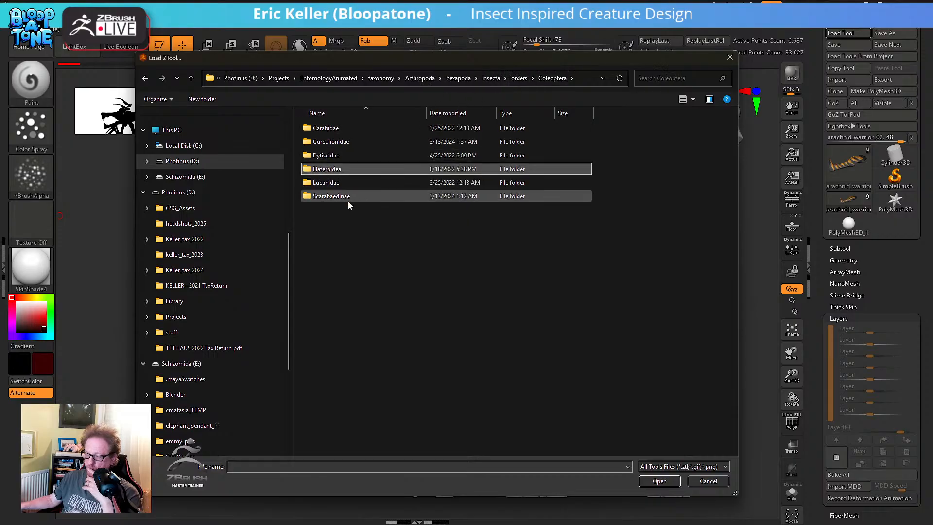
double_click(341, 184)
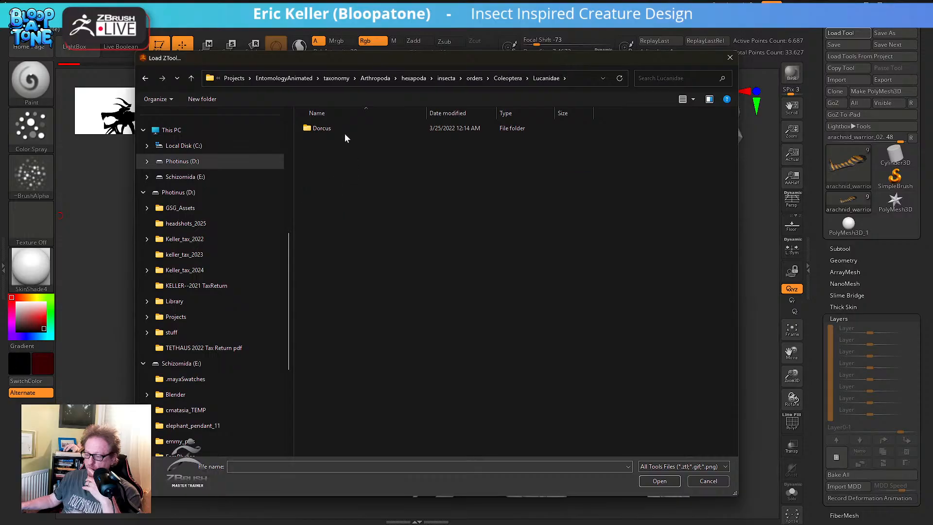
left_click(507, 78)
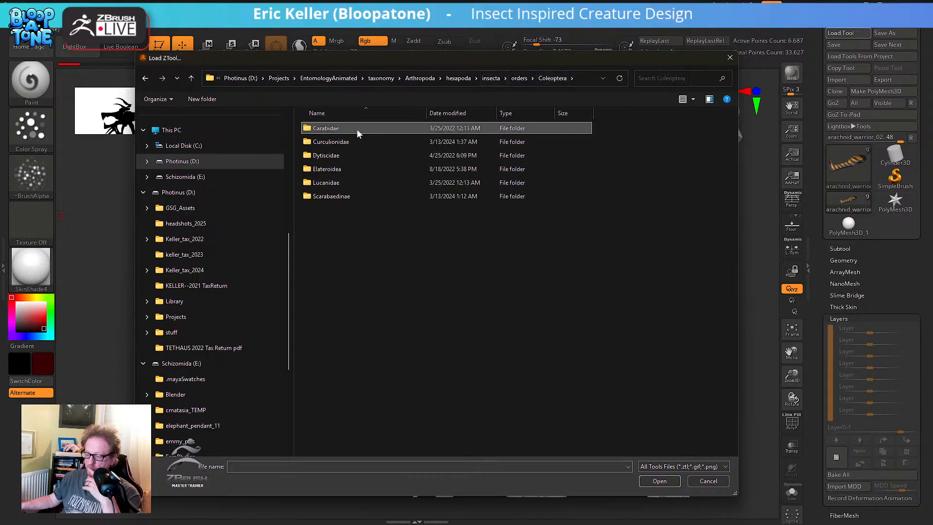
double_click(357, 128)
left_click(516, 79)
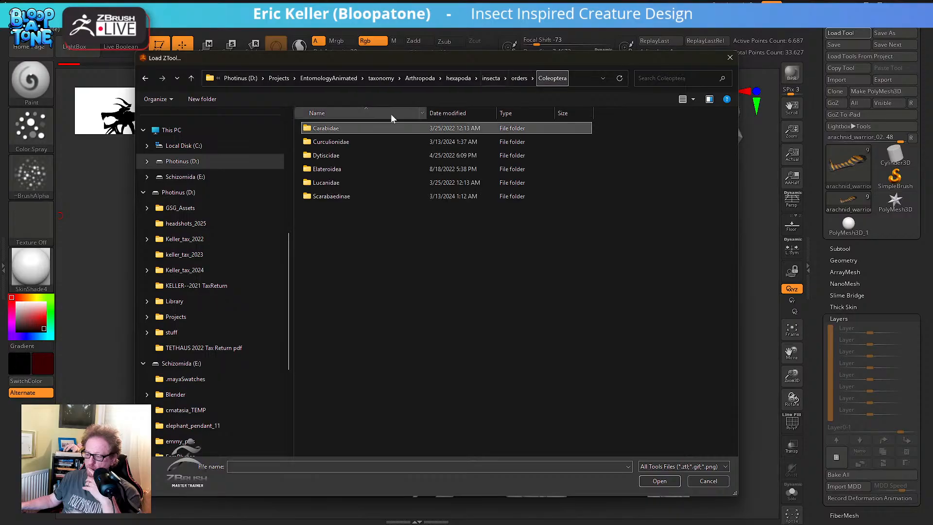
double_click(338, 143)
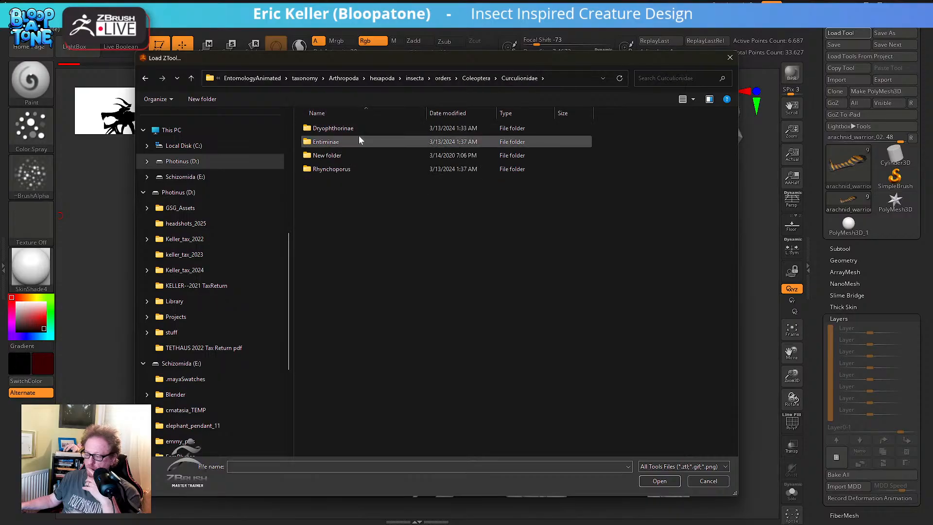
left_click(477, 78)
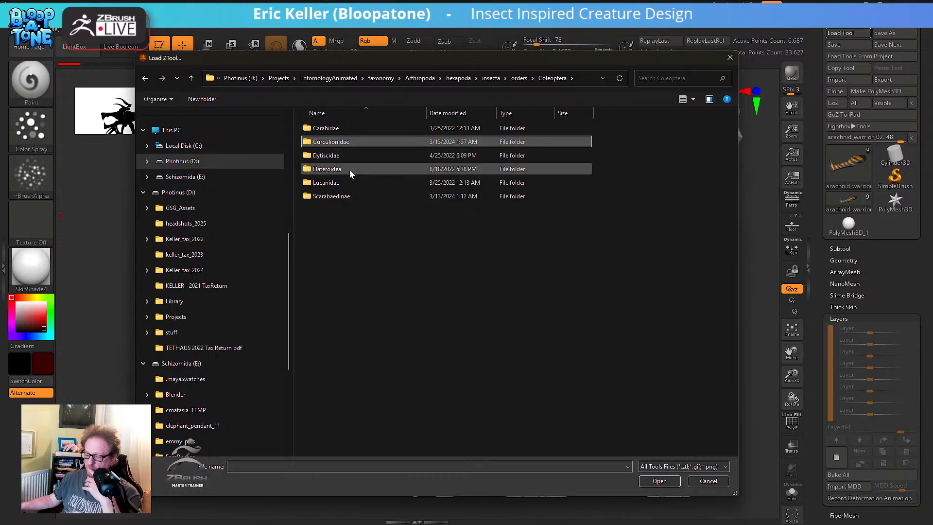
Look through the Cetoniinae, Dynastinae and Scarabeinae folders inside Scarabaedinae for a reference beetle tool
double_click(346, 196)
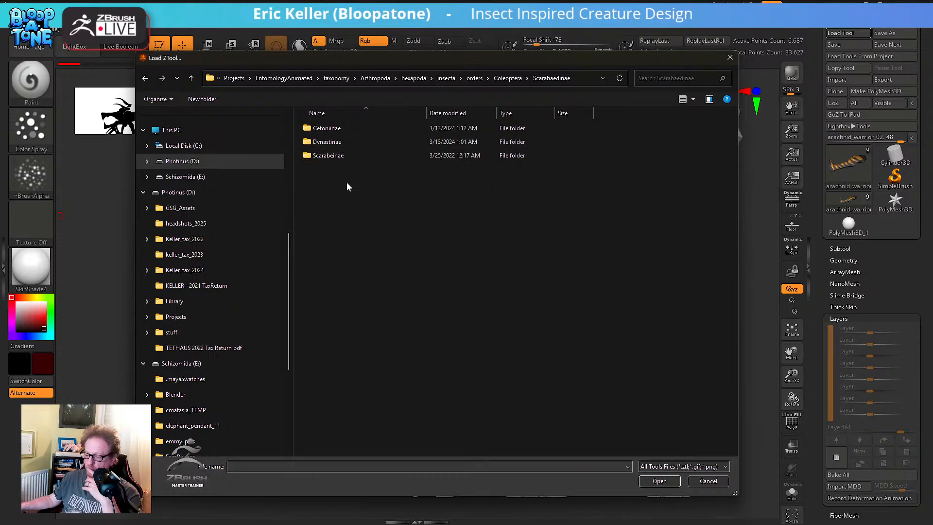
double_click(350, 128)
left_click(467, 79)
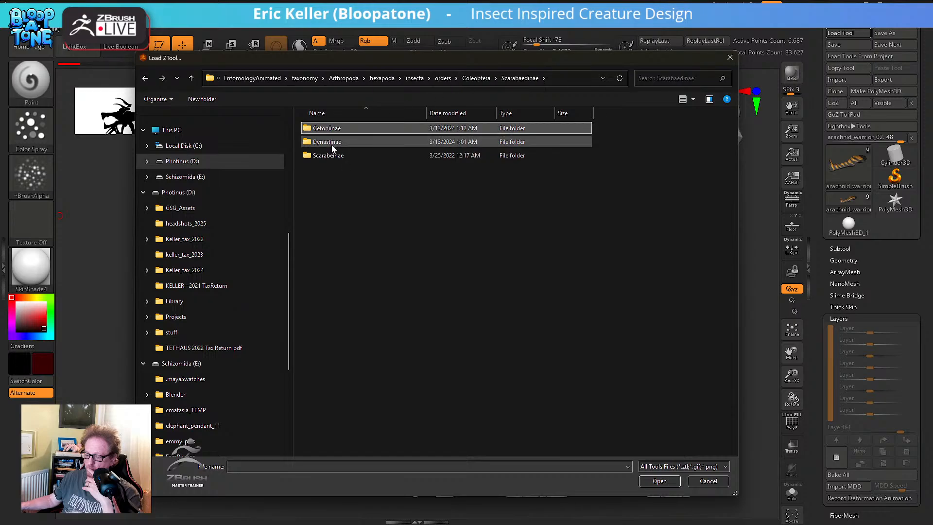
double_click(348, 140)
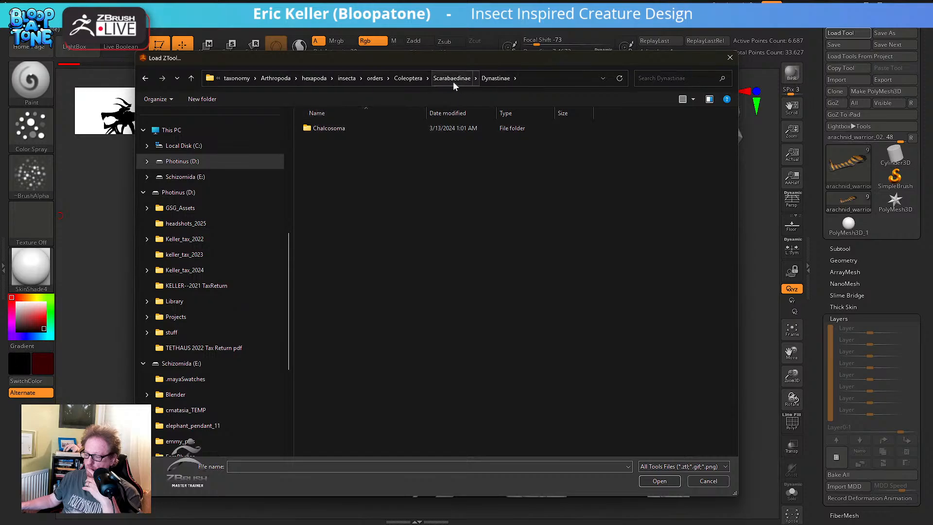
double_click(331, 130)
double_click(336, 129)
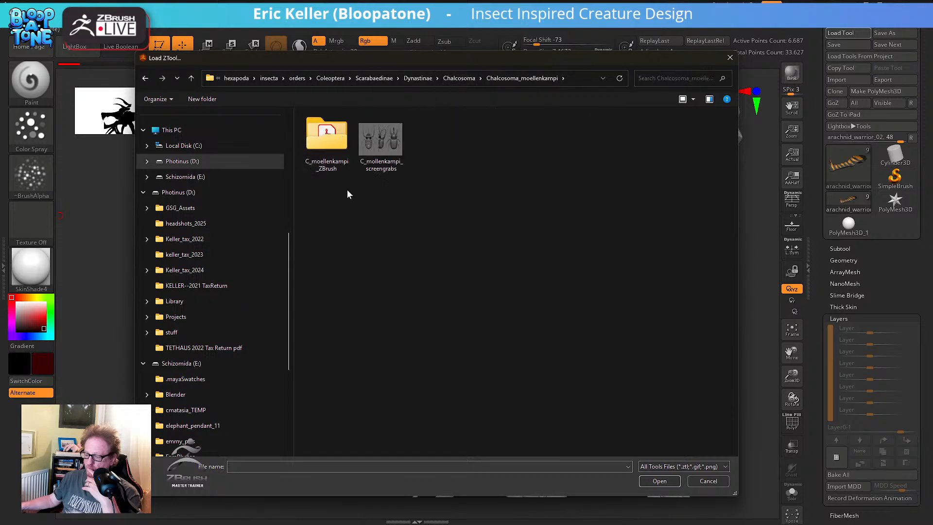
left_click(448, 78)
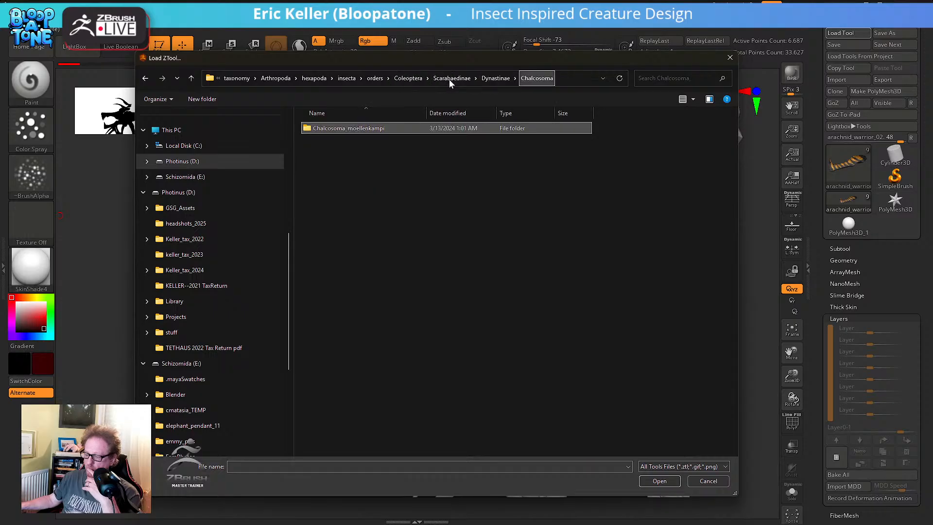
left_click(480, 84)
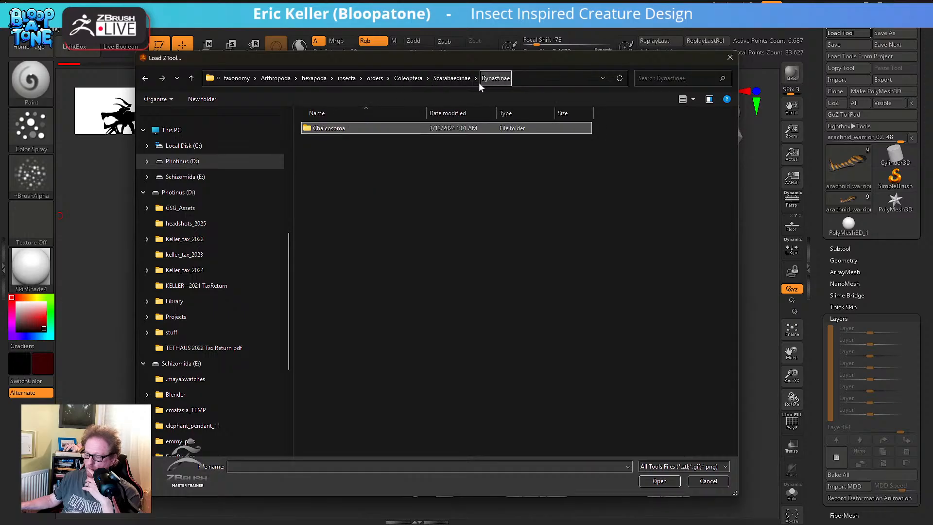
left_click(454, 80)
double_click(354, 151)
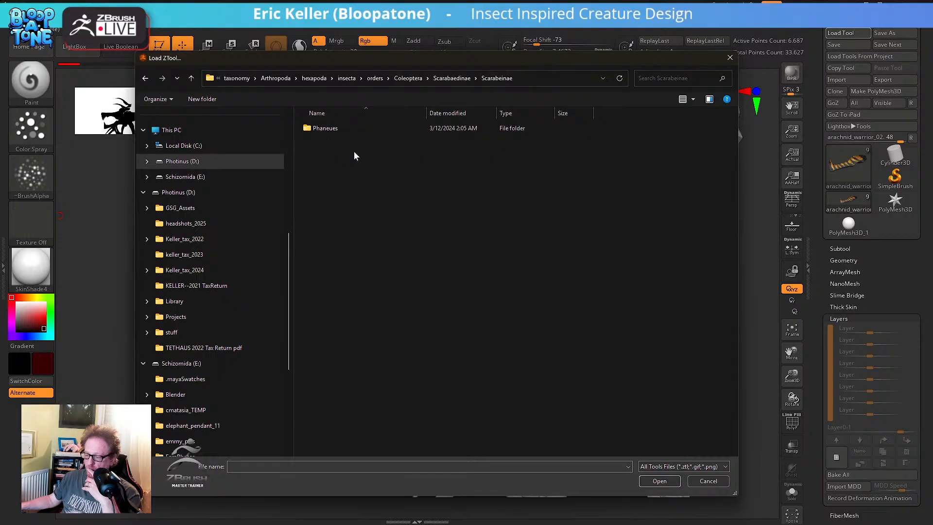
double_click(344, 129)
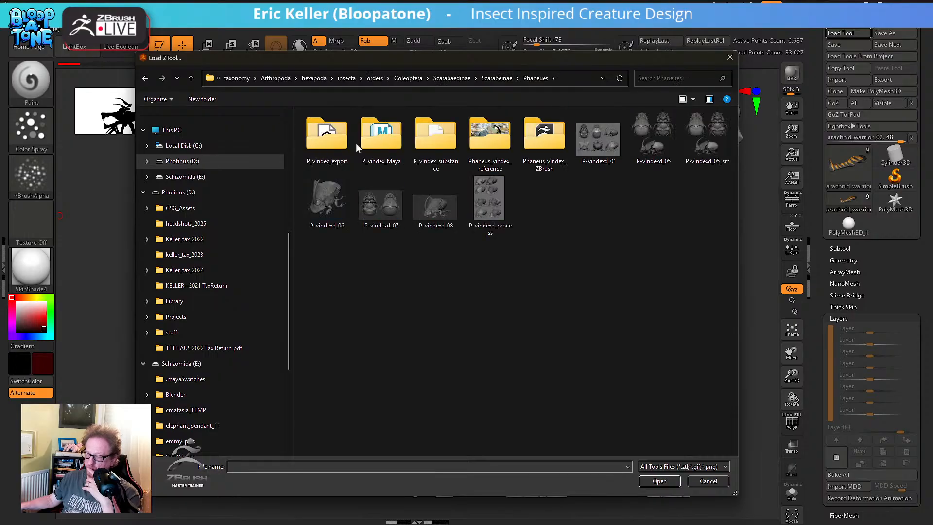
left_click(492, 79)
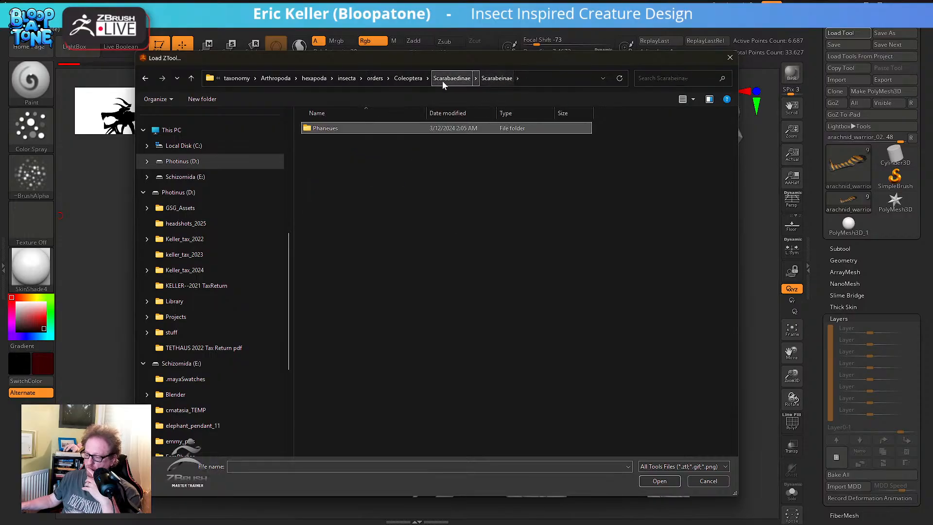
left_click(442, 81)
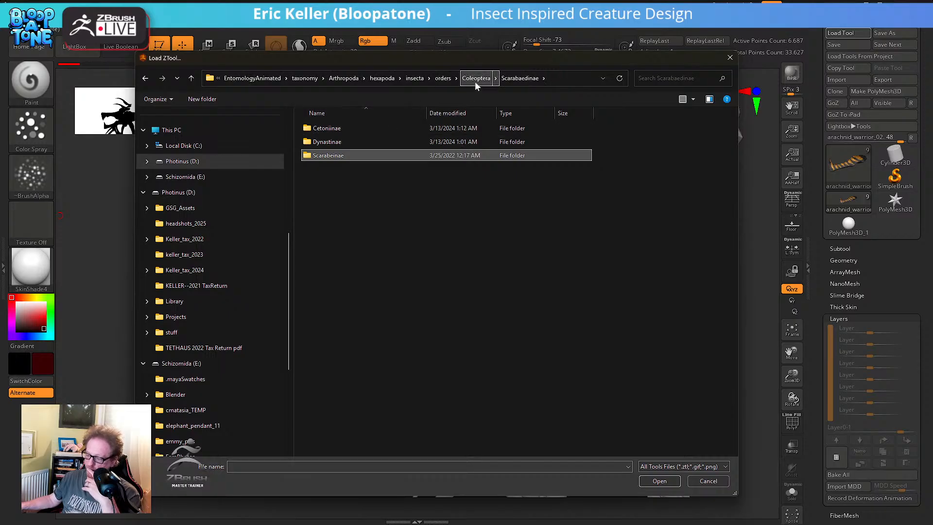
left_click(474, 80)
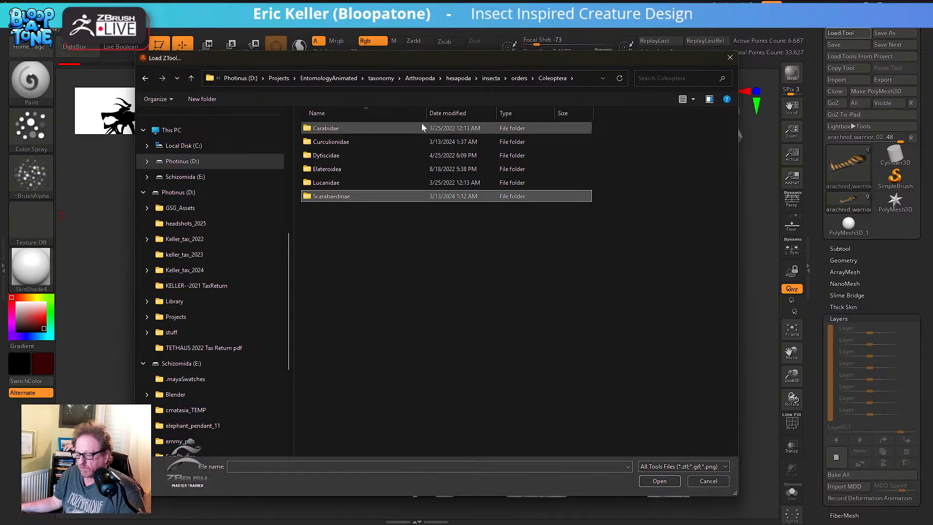
Load the tigerBeetle_10 tool from the Cincindela_nitida_ZBrush folder inside Carabidae
left_click(355, 123)
double_click(355, 126)
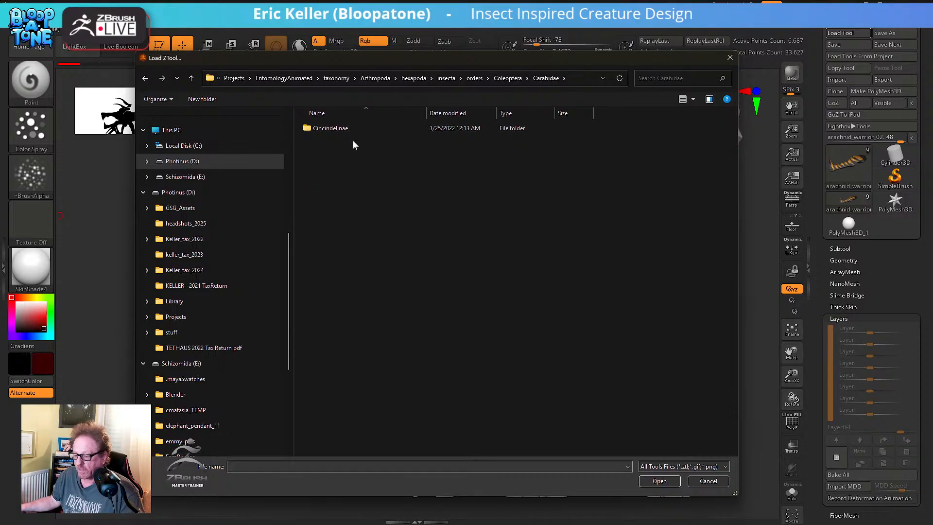
double_click(358, 129)
double_click(359, 130)
double_click(359, 129)
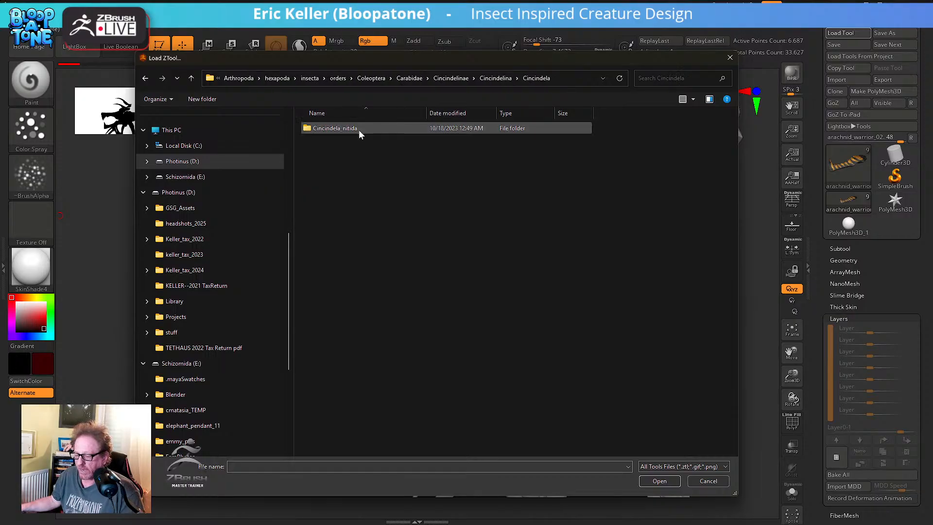
double_click(359, 129)
double_click(358, 130)
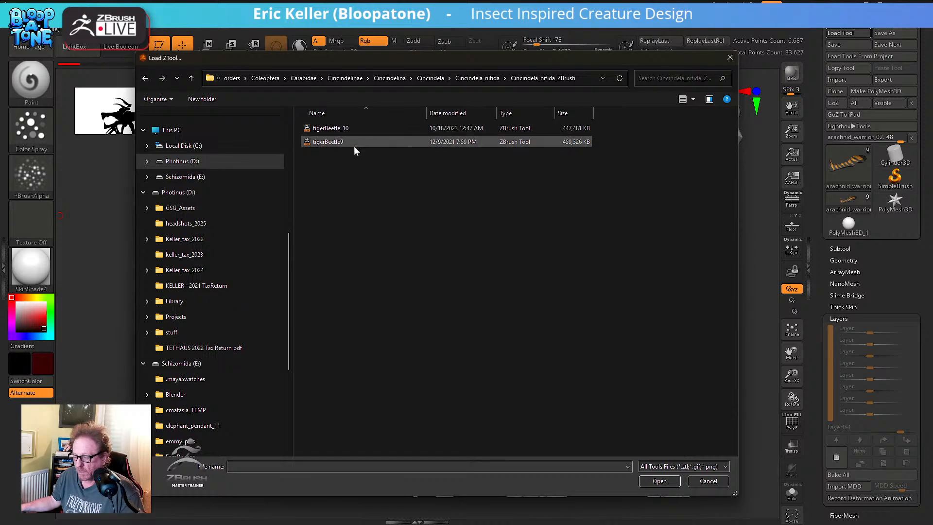
left_click(369, 128)
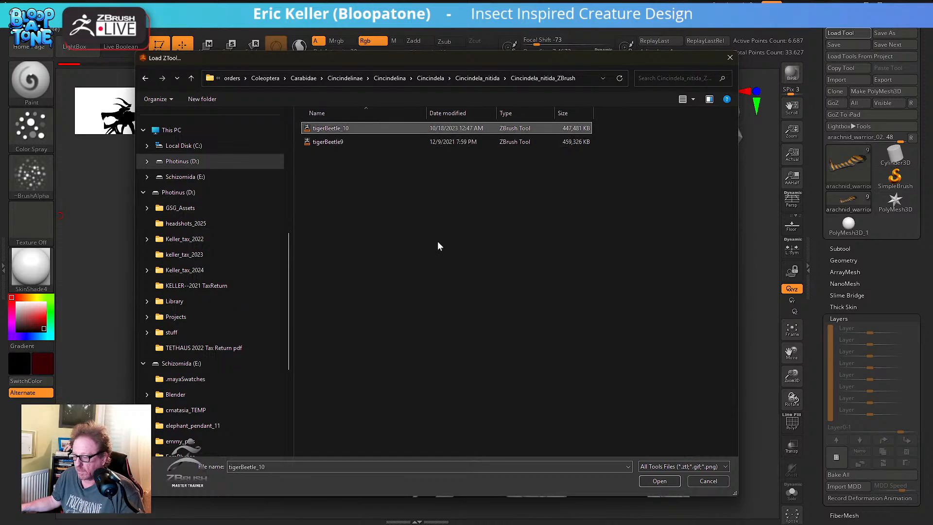
left_click(659, 481)
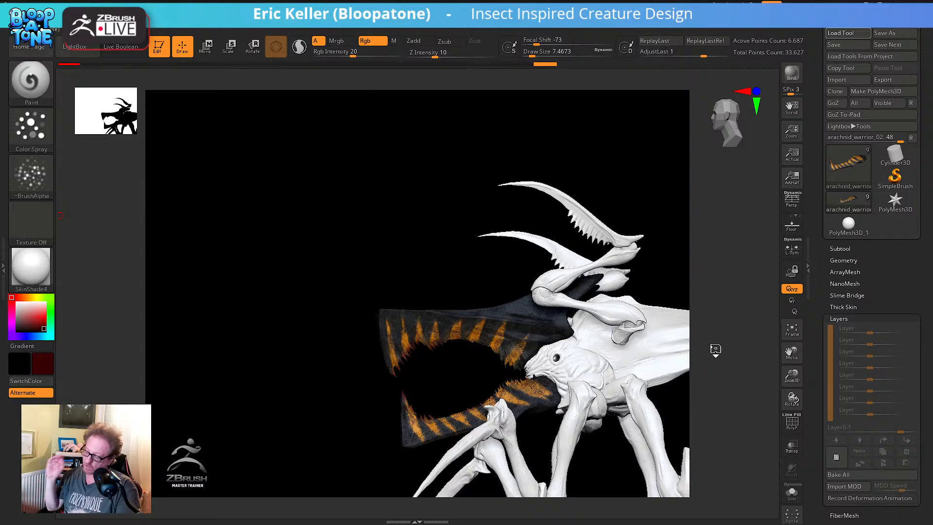
Frame the loaded tiger beetle head and set the active colour to white
left_click(793, 328)
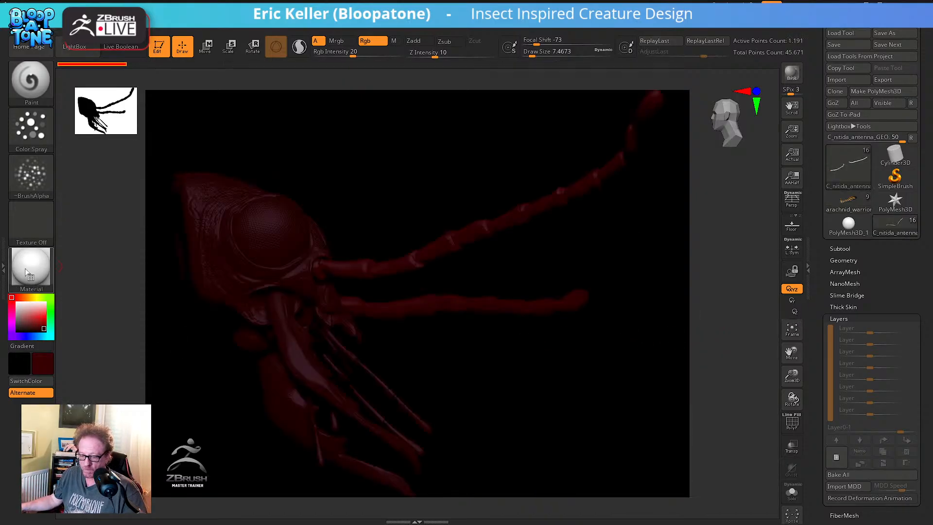
left_click_drag(28, 305, 17, 302)
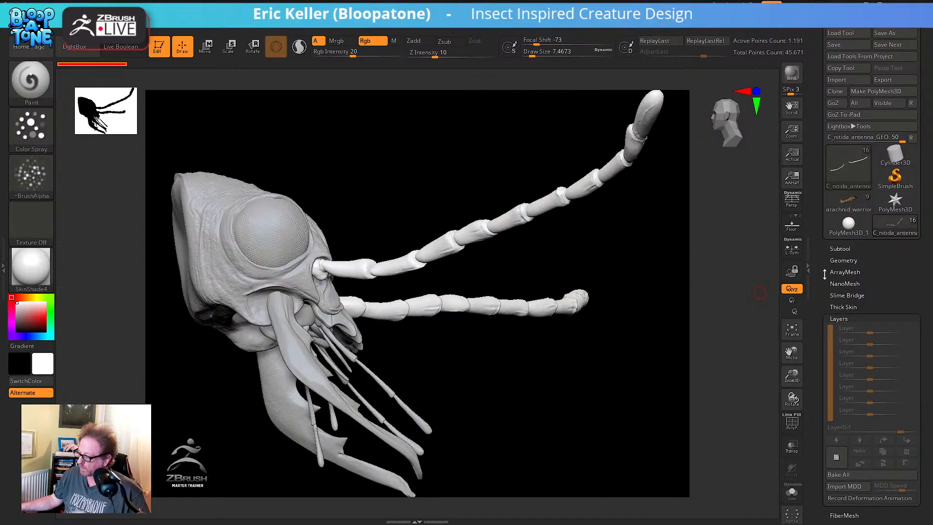
Expand the subtool list and select the C_nitida_mouthparts_GEO subtool in the head folder
left_click(848, 248)
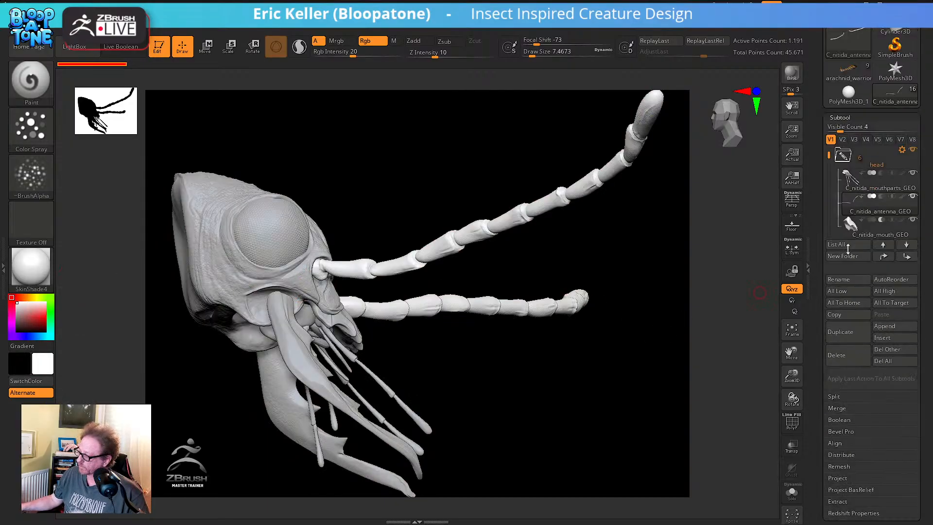
key("shift")
left_click(908, 182)
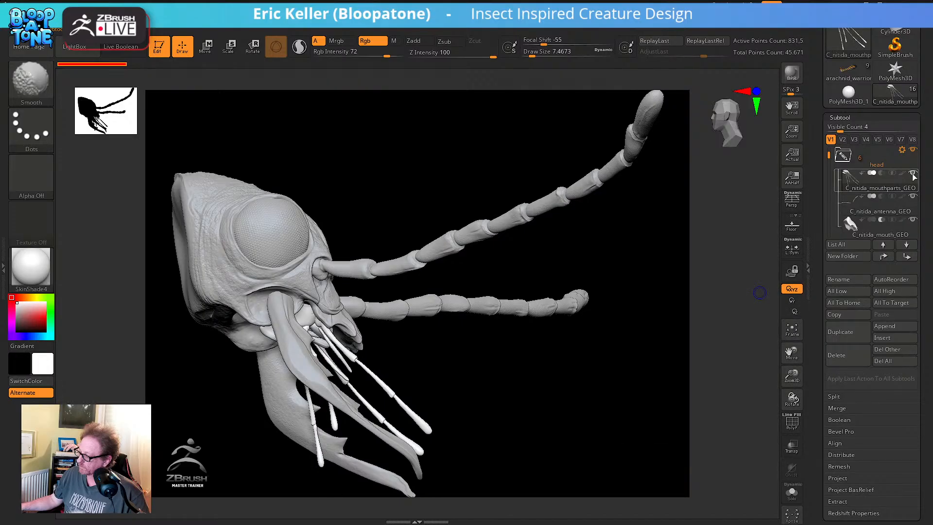
Examine the tiger beetle's mandibles and slender mouthparts up close from the front, and view the whole body
left_click_drag(635, 264, 575, 469)
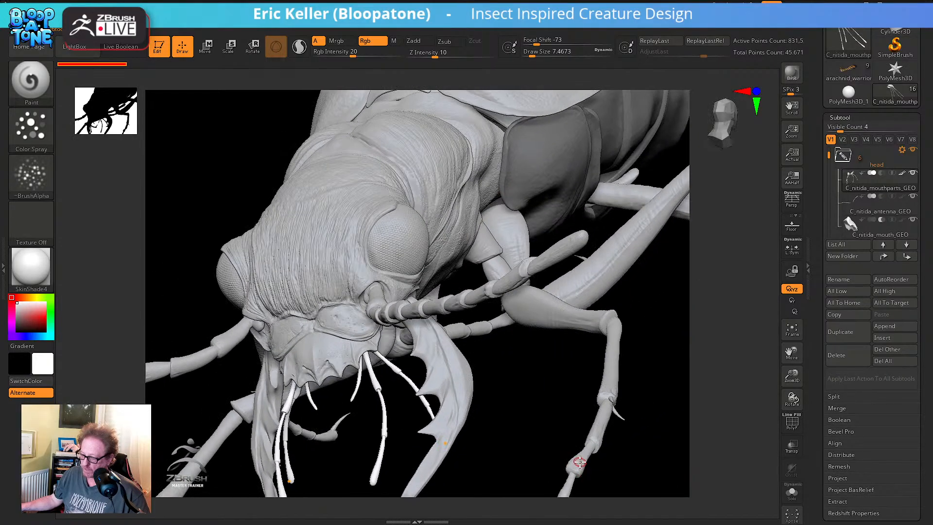
left_click_drag(533, 410, 631, 395)
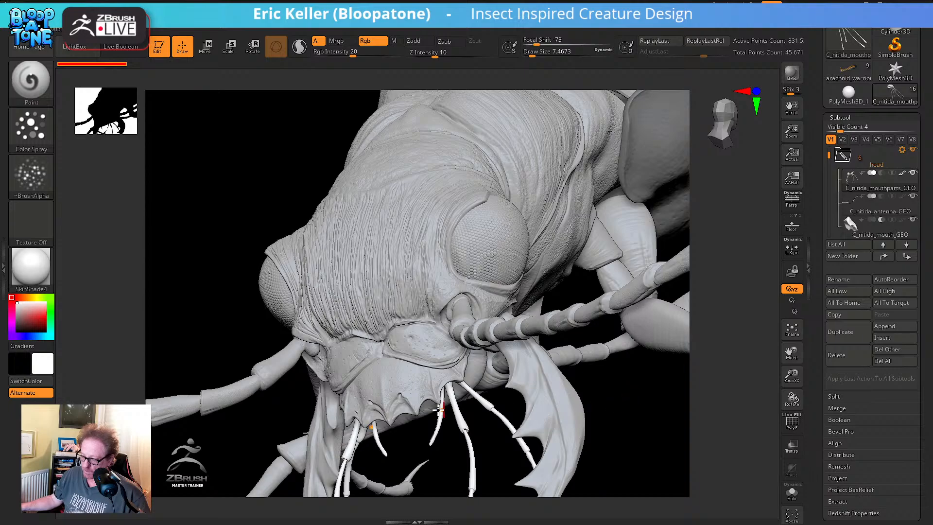
left_click_drag(412, 435, 449, 379)
mouse_move(389, 388)
left_mouse_down()
mouse_move(442, 352)
mouse_move(401, 351)
mouse_move(450, 345)
mouse_move(311, 327)
mouse_move(418, 421)
mouse_move(419, 456)
left_mouse_up()
left_click_drag(444, 408, 544, 395)
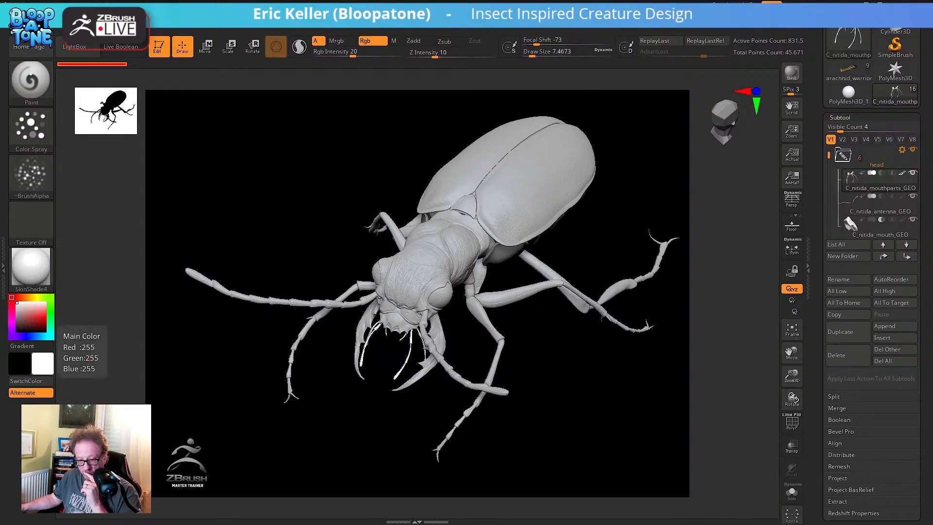
Switch to the web browser and run an Ecosia image search for "antlion" in a new tab
key("alt+Tab")
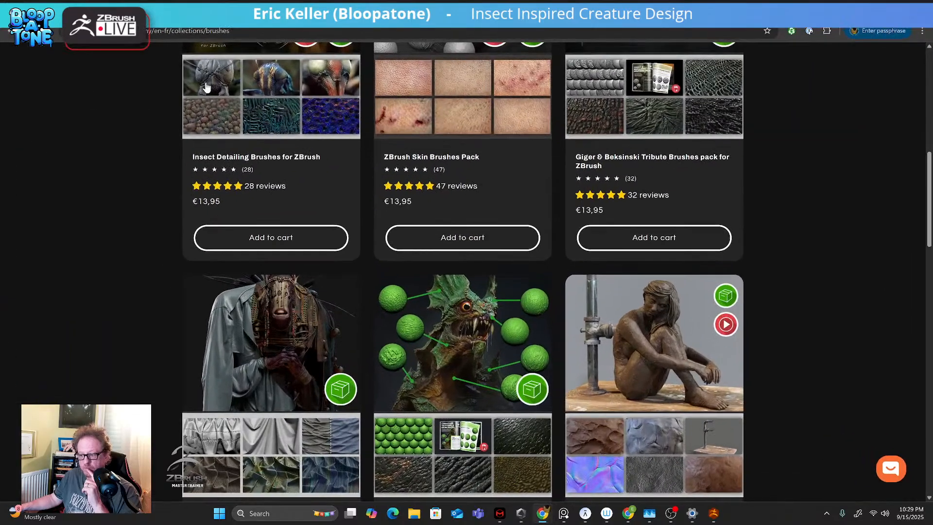
key("ctrl+t")
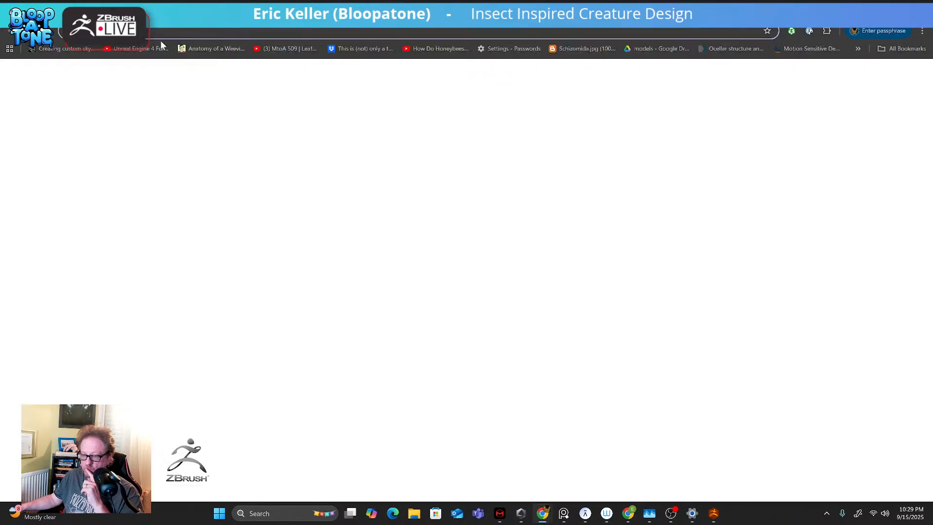
type("antlion")
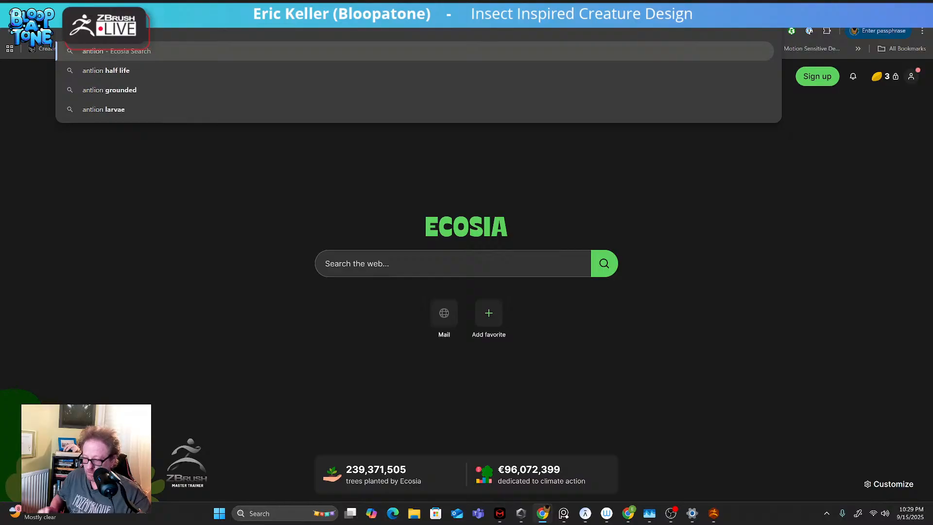
key("Return")
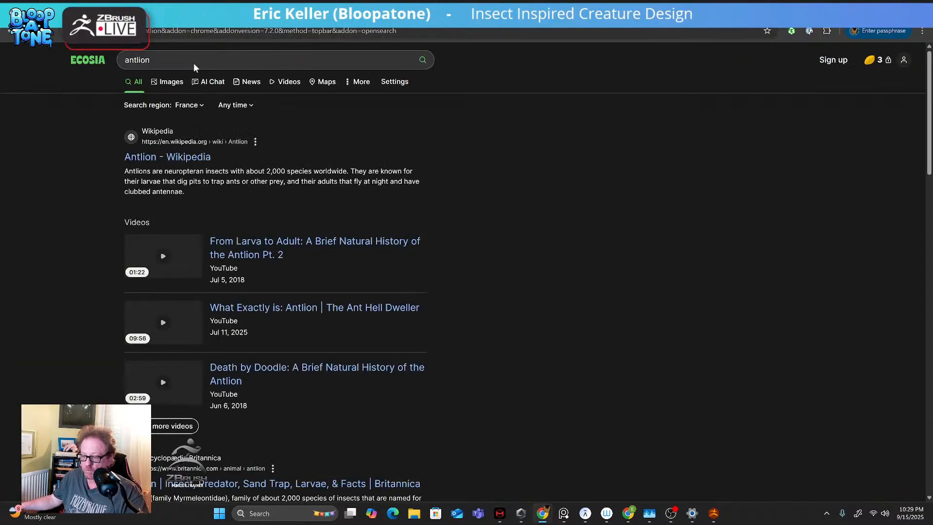
left_click(171, 83)
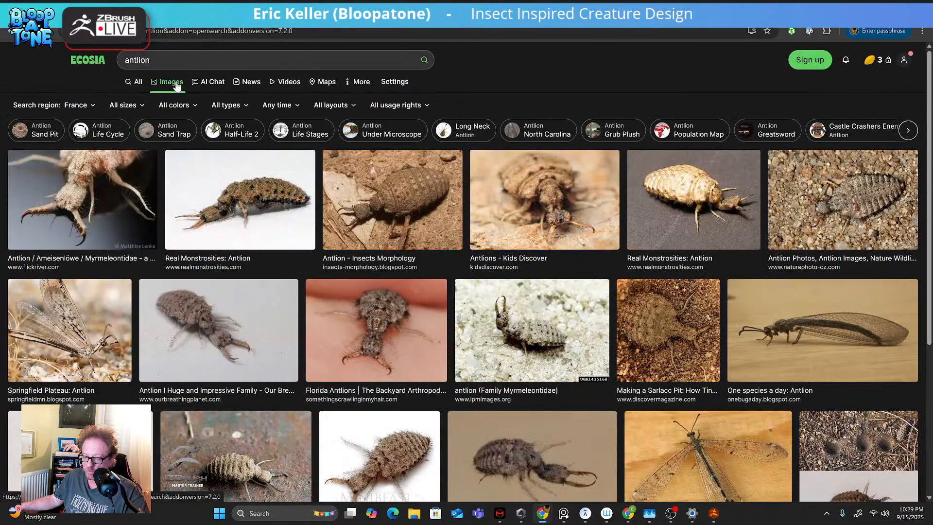
Look through the antlion pictures for larva mandible reference and return to ZBrush
scroll(204, 286, "down", 5)
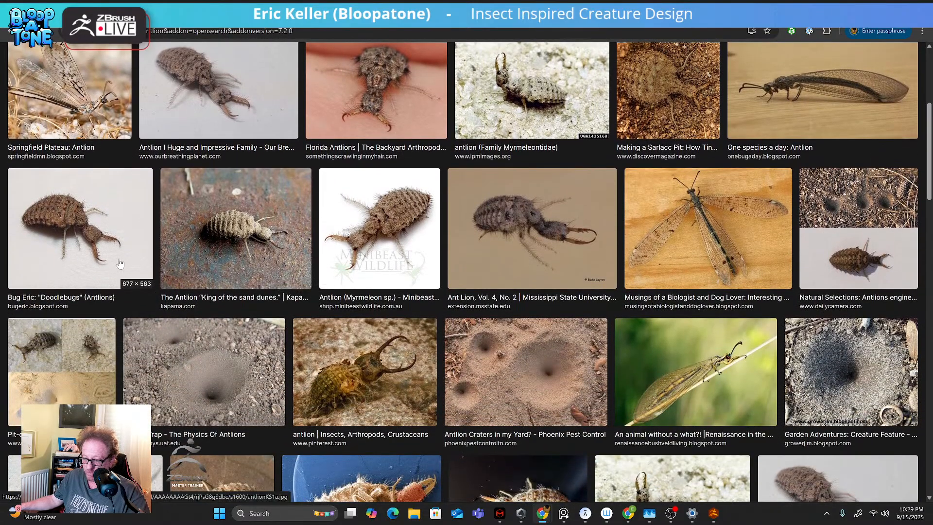
scroll(385, 392, "down", 2)
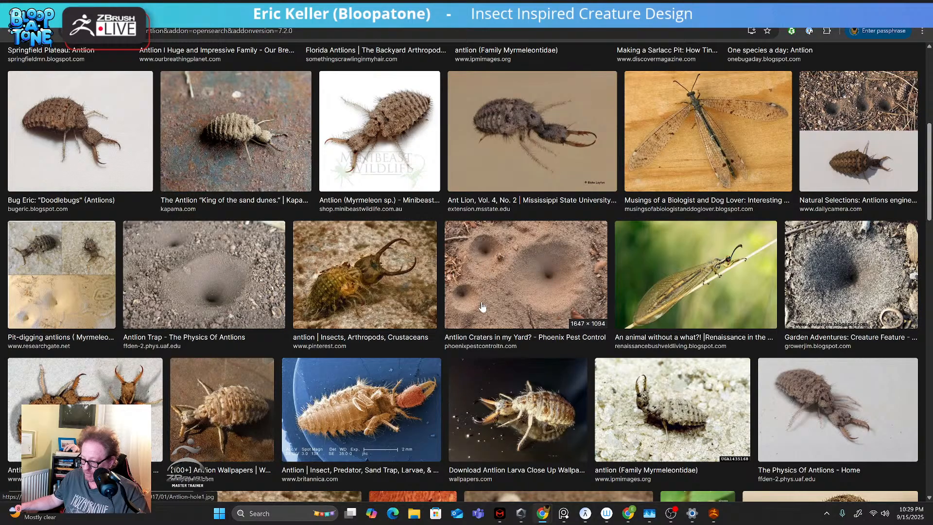
scroll(445, 332, "down", 3)
scroll(445, 332, "down", 3)
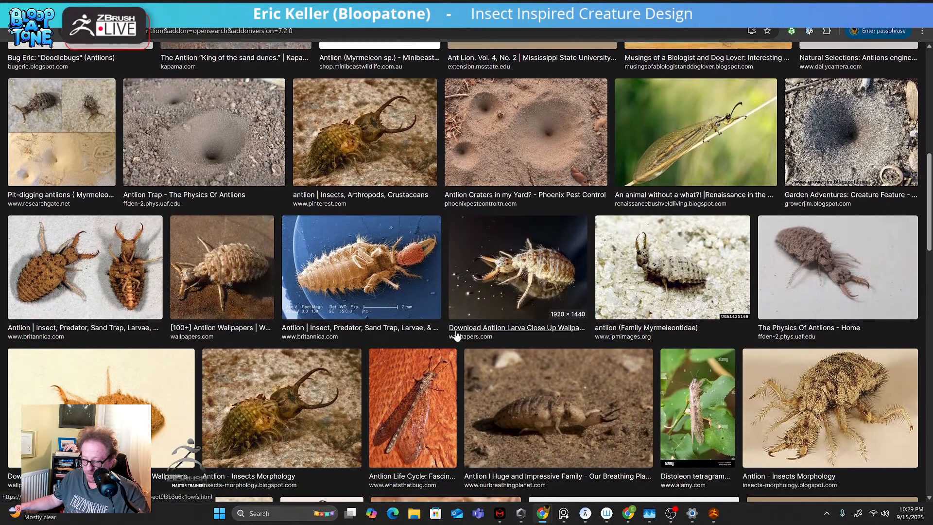
scroll(457, 336, "up", 4)
scroll(457, 335, "up", 7)
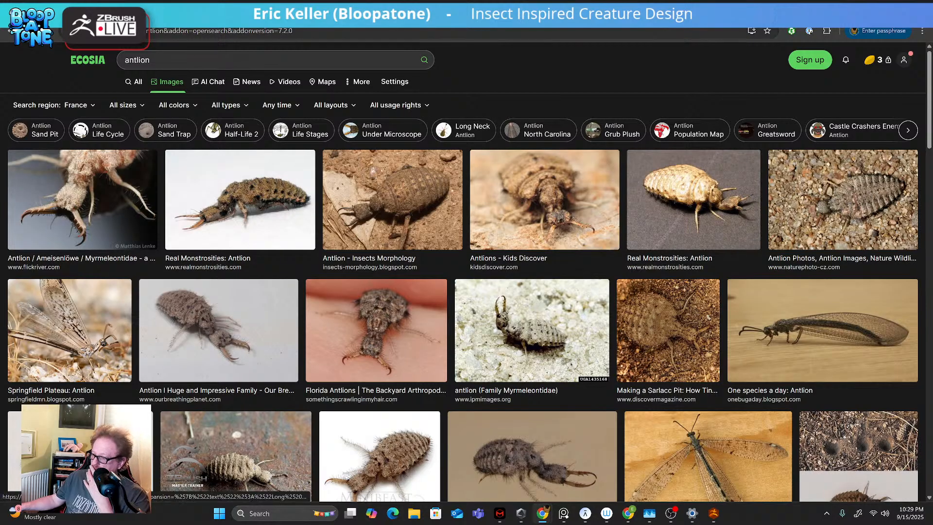
left_click_drag(705, 11, 691, 27)
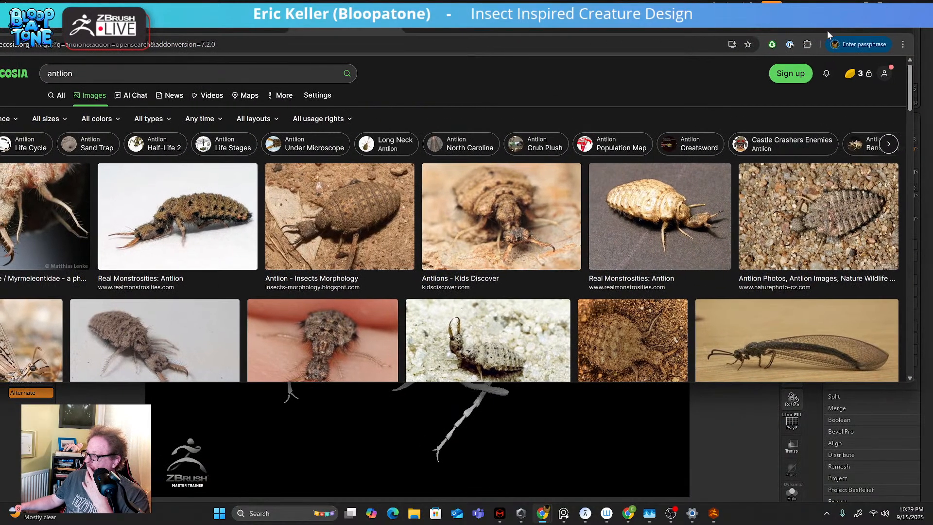
left_click(859, 31)
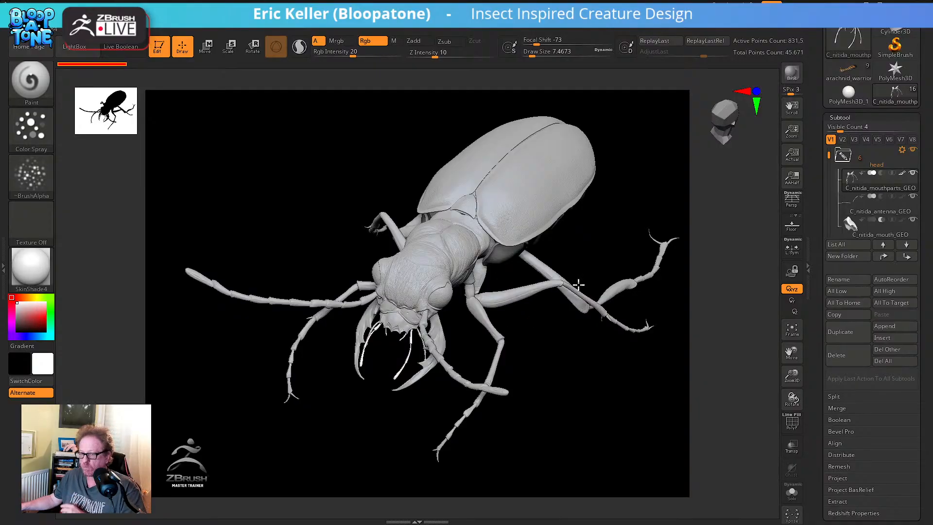
Make the arachnid_warrior creature the active tool again and bring its head and striped mandibles into a side view
left_click_drag(816, 108, 817, 260)
mouse_move(860, 238)
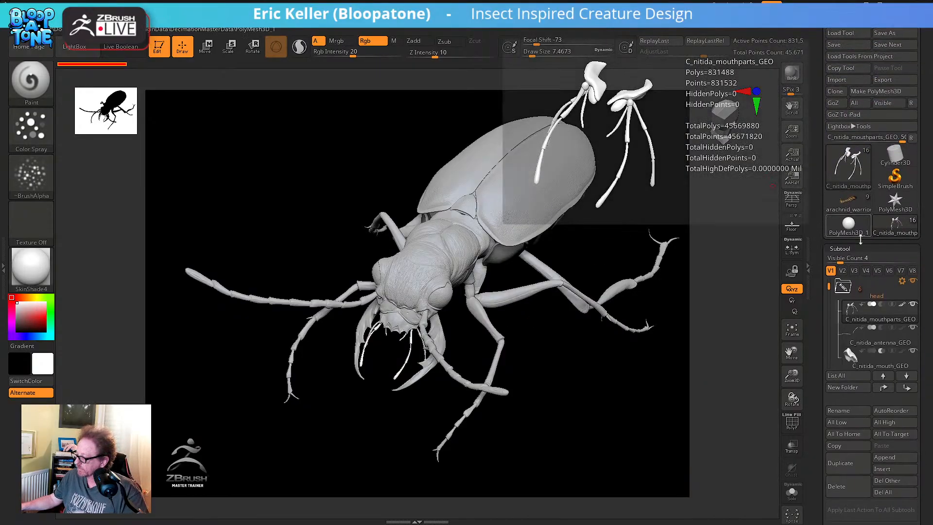
left_click(848, 204)
left_click(782, 330)
left_click_drag(652, 411, 667, 395)
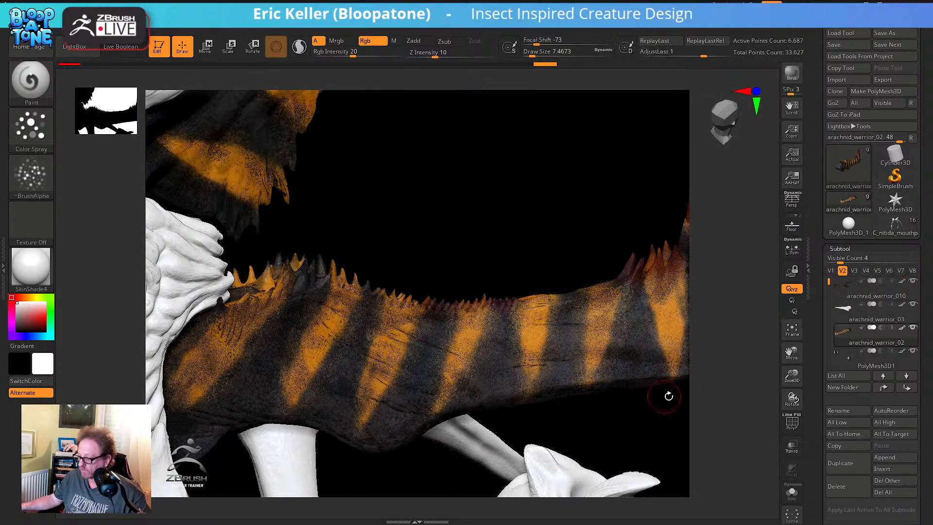
left_click_drag(737, 385, 304, 364, "alt")
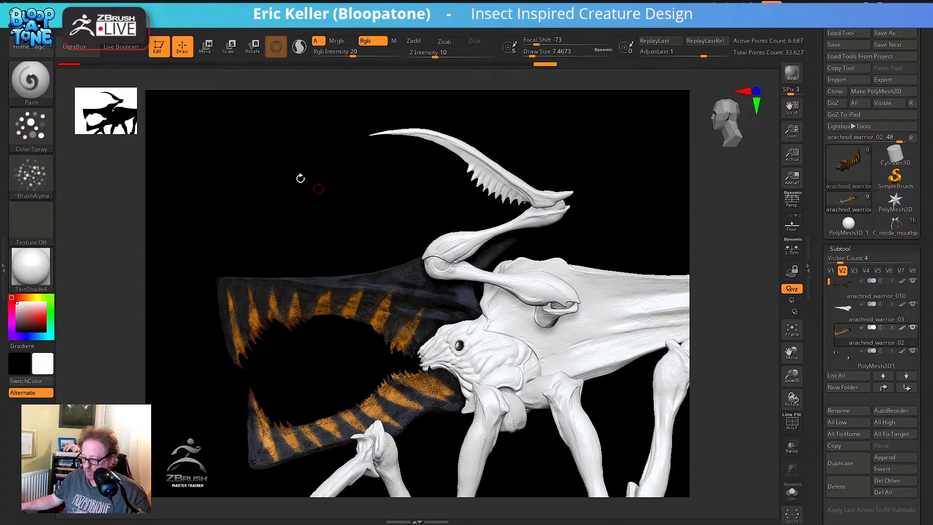
left_click_drag(301, 178, 305, 156)
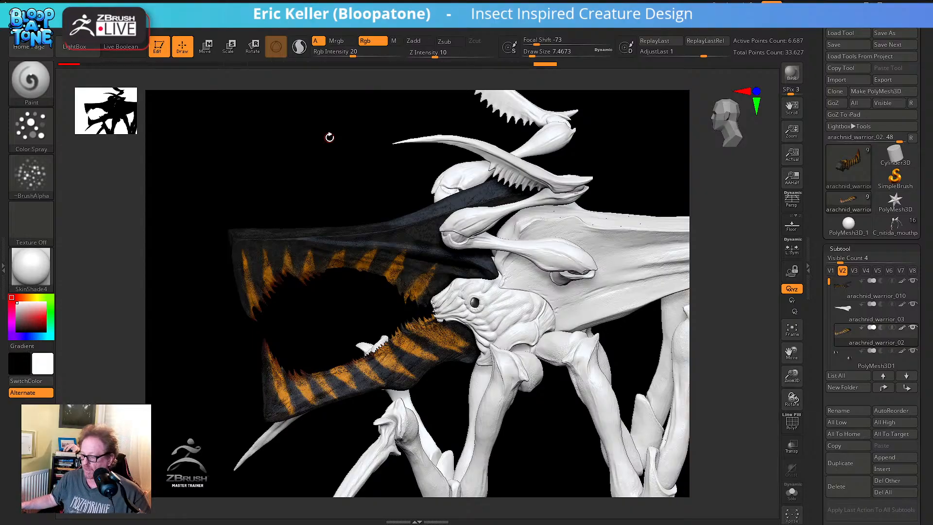
left_click_drag(323, 153, 302, 172)
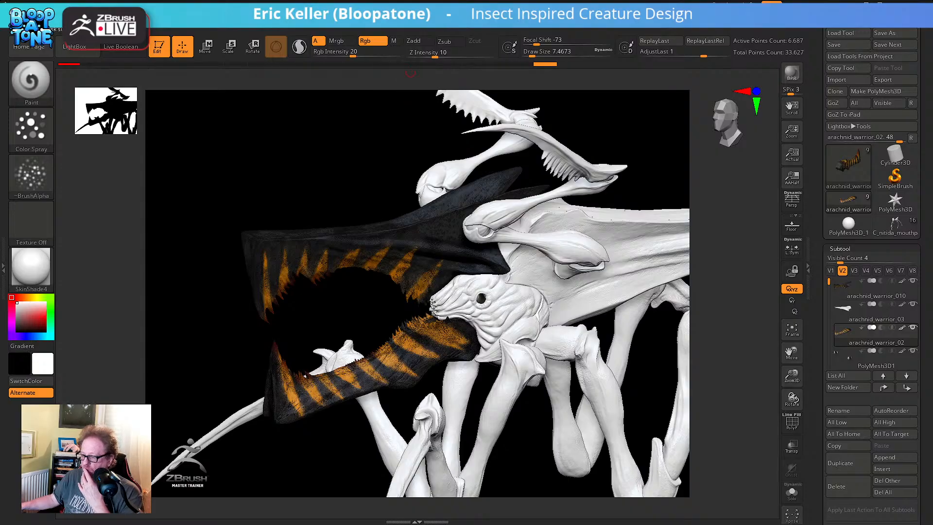
Enable the Redshift renderer in the render settings
left_click(432, 18)
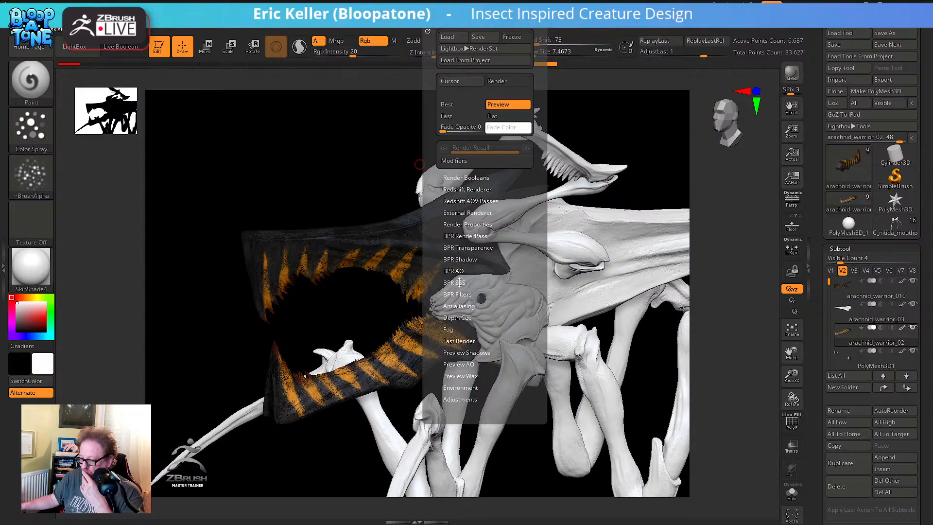
left_click(464, 187)
left_click(453, 202)
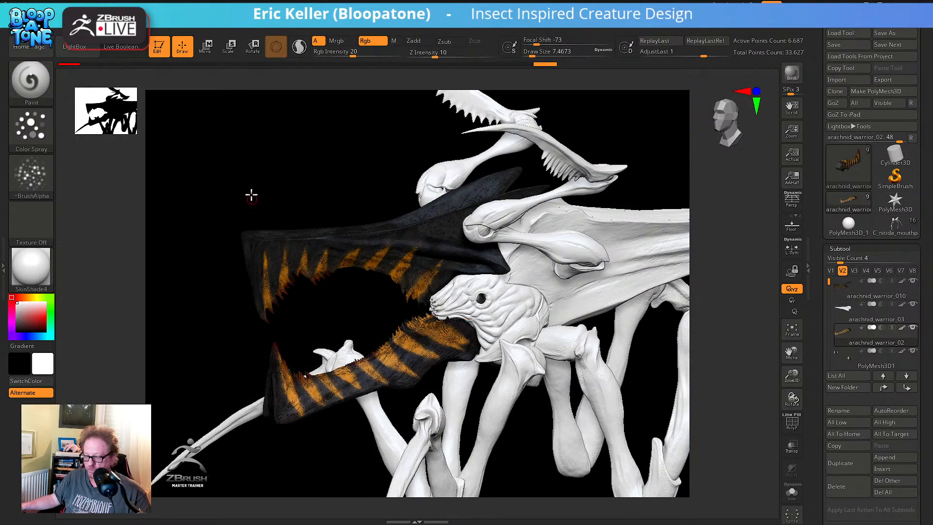
Choose the PlasticWhite Redshift polypaint material and turn on perspective for the view of the striped mandibles
left_click_drag(250, 194, 138, 239)
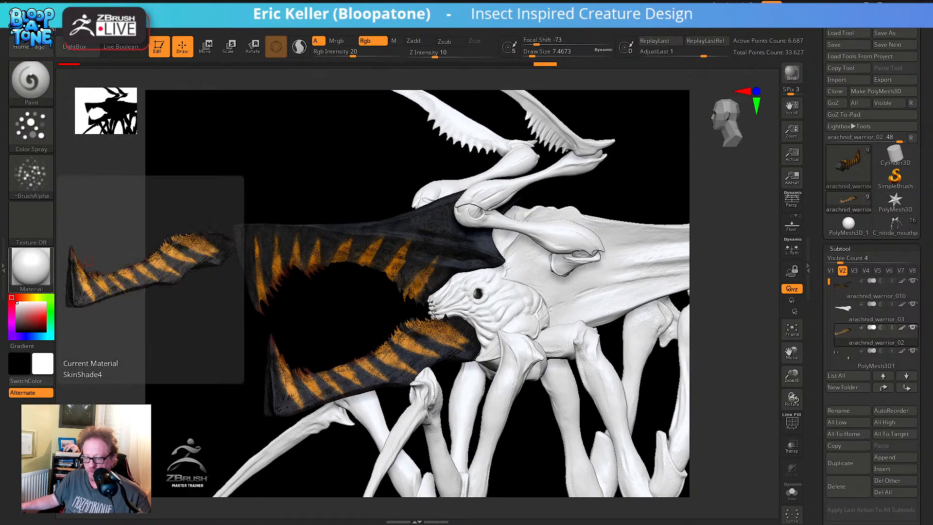
left_click(39, 272)
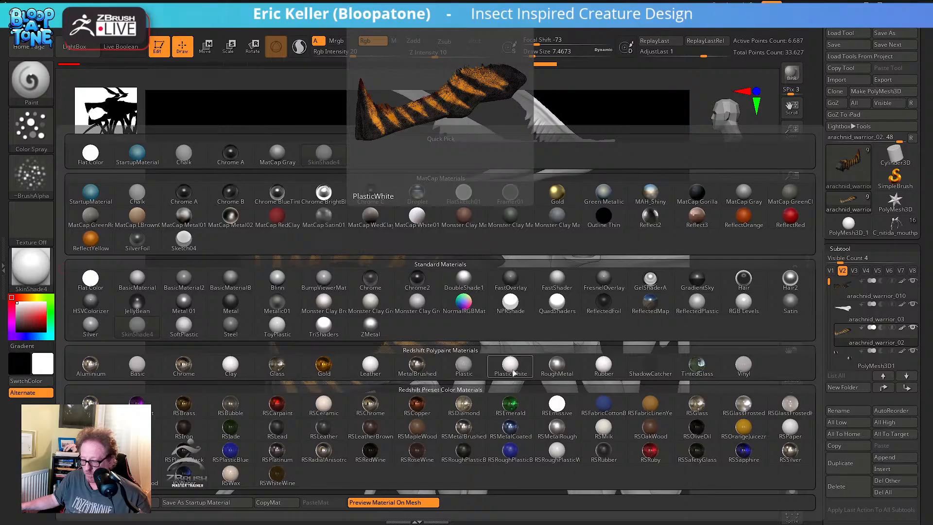
left_click(512, 369)
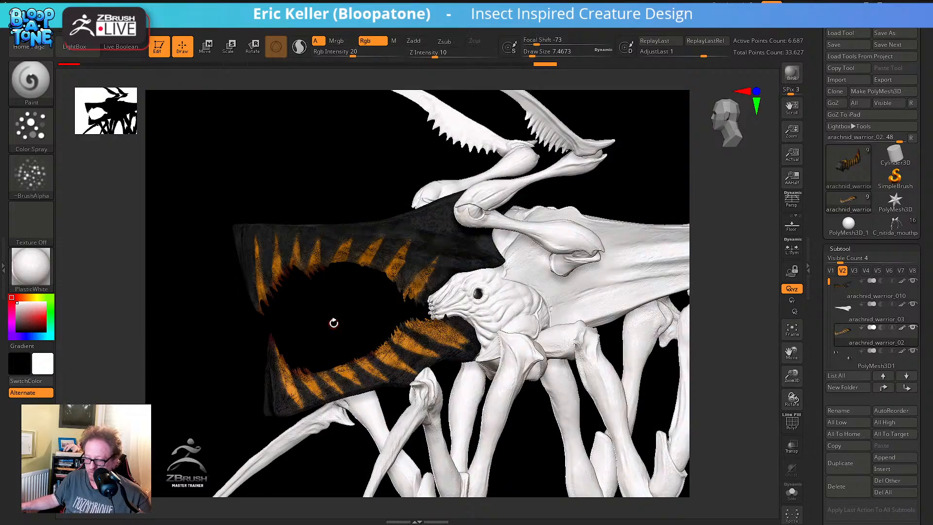
left_click_drag(334, 323, 575, 363)
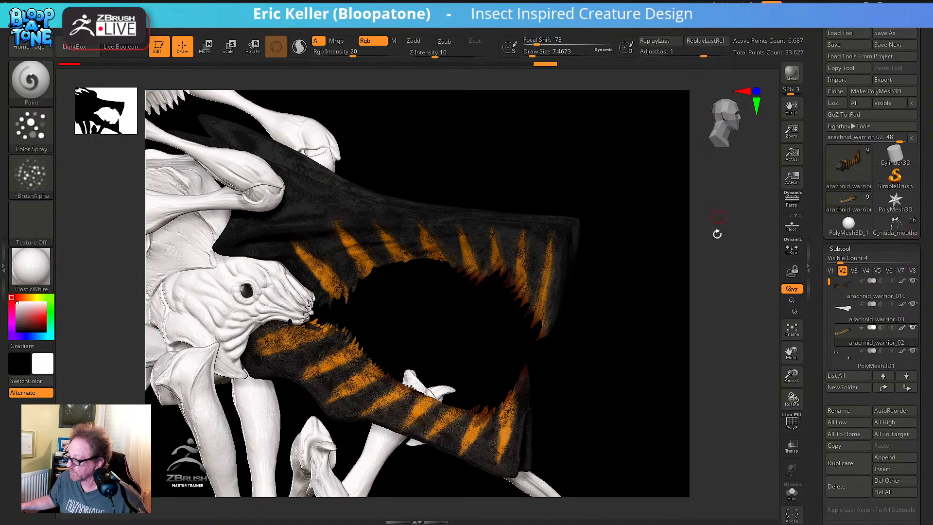
left_click(795, 204)
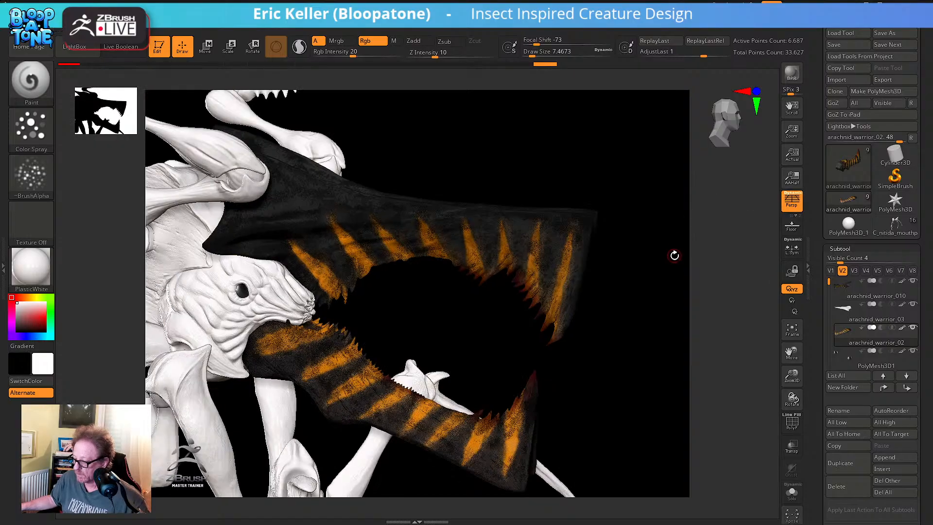
Dock the Material palette in the side tray and render the striped mandibles with Best Preview Render
left_click(299, 47)
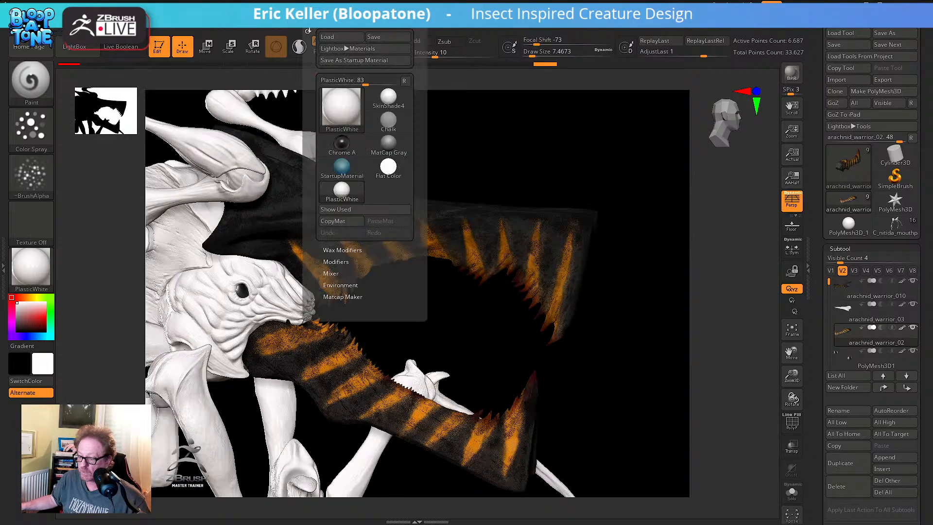
left_click(308, 30)
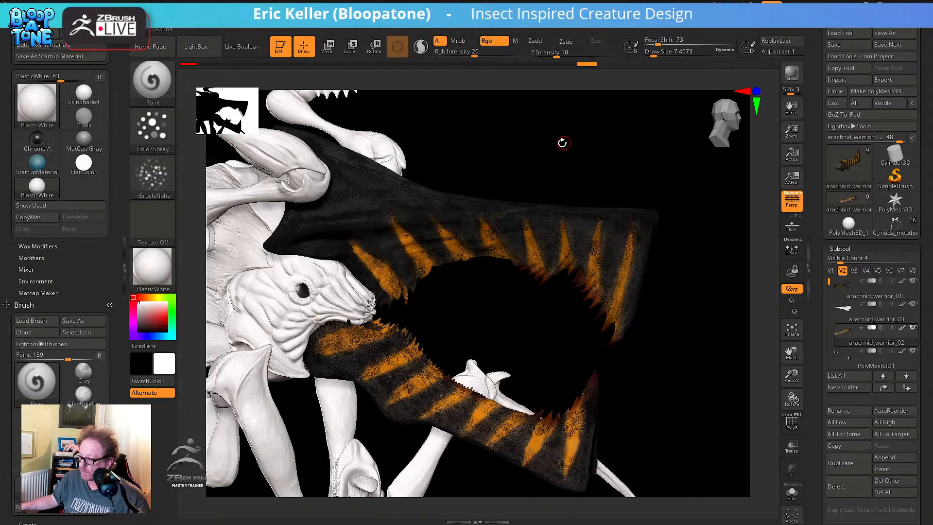
left_click_drag(562, 143, 564, 105)
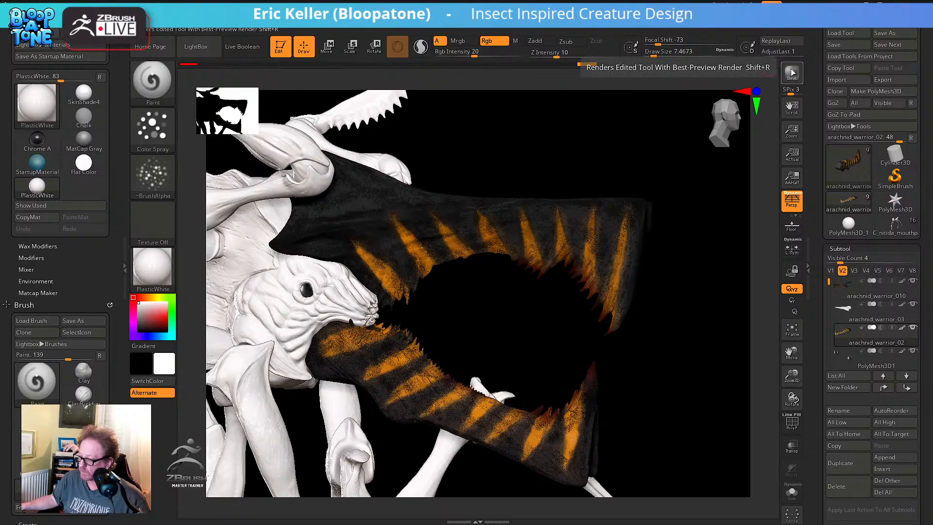
left_click(791, 73)
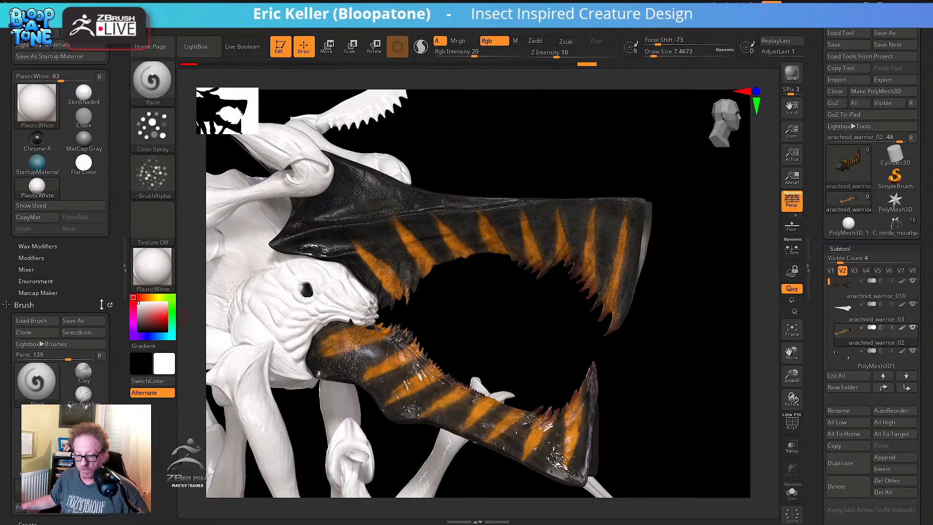
Set the PlasticWhite material's Reflection Roughness to 0.06896 in its modifiers
mouse_move(96, 288)
left_mouse_down()
mouse_move(89, 184)
mouse_move(81, 322)
left_mouse_up()
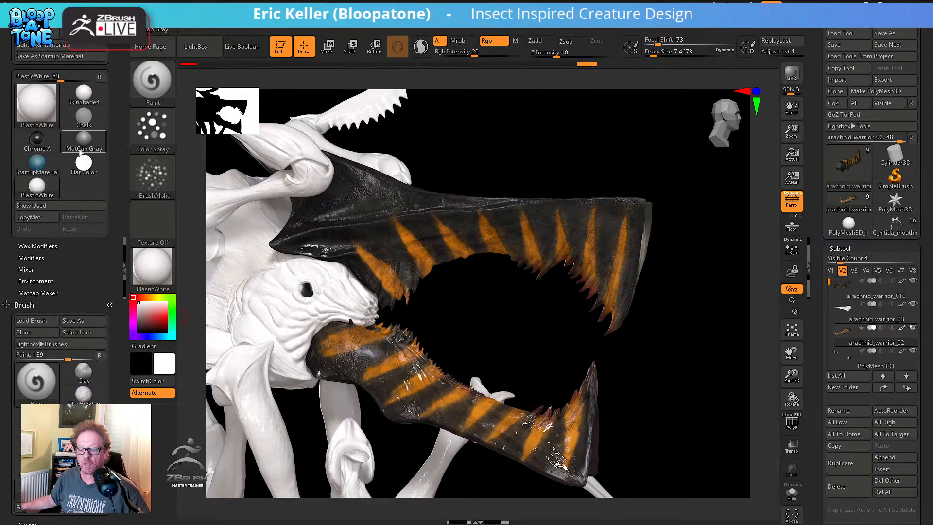
left_click(41, 258)
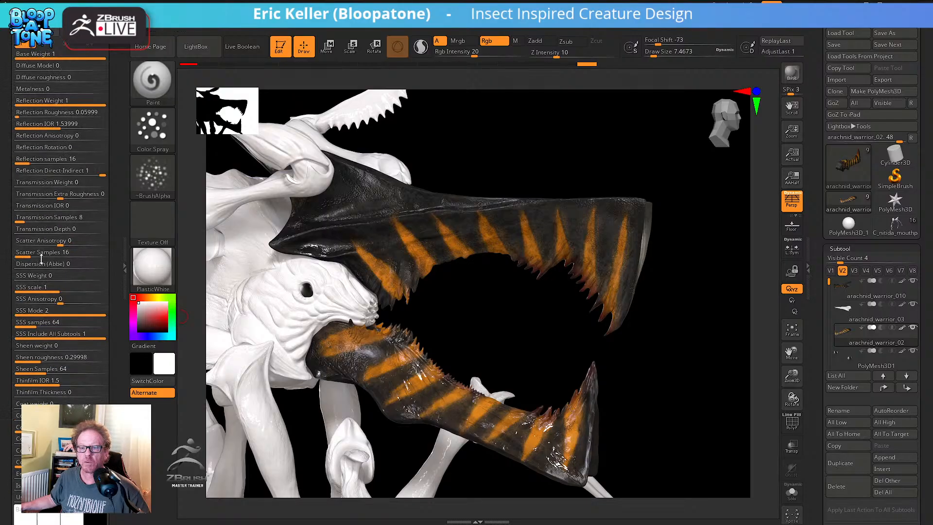
left_click_drag(113, 308, 114, 124)
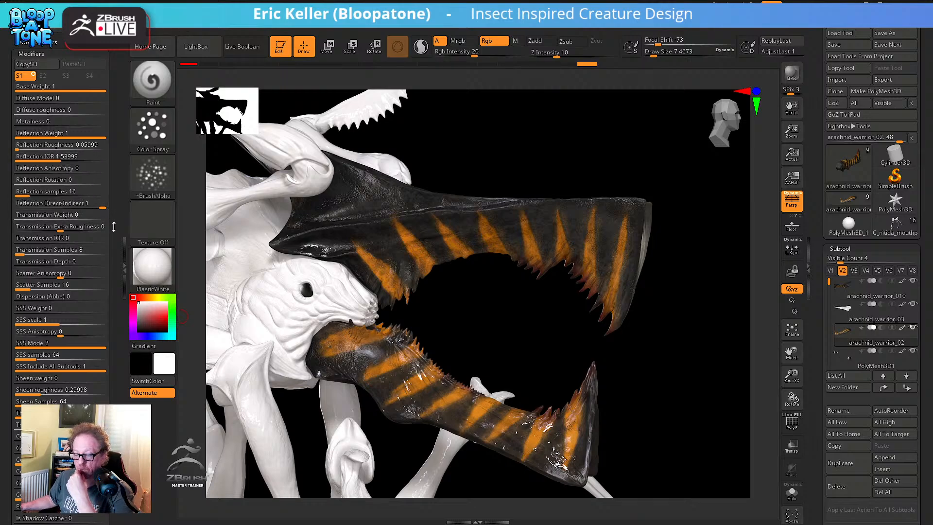
left_click_drag(116, 226, 111, 246)
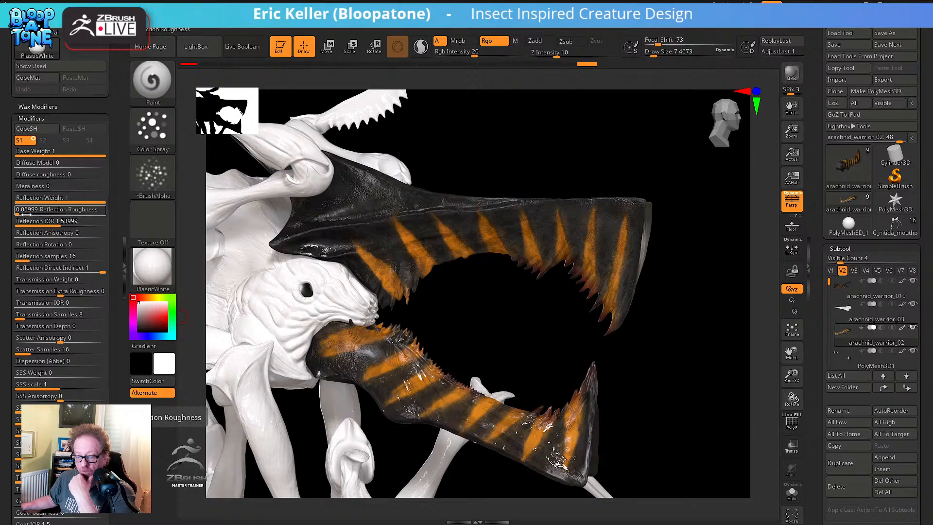
left_click_drag(22, 214, 22, 213)
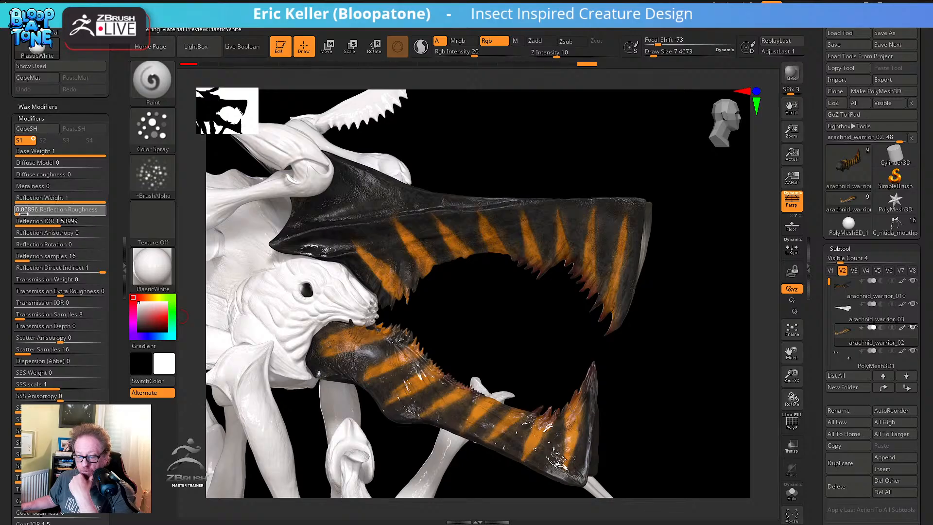
Set the PlasticWhite material's Base Weight to 0.83332 and its Reflection Roughness to 0.36781
left_click_drag(35, 212, 39, 213)
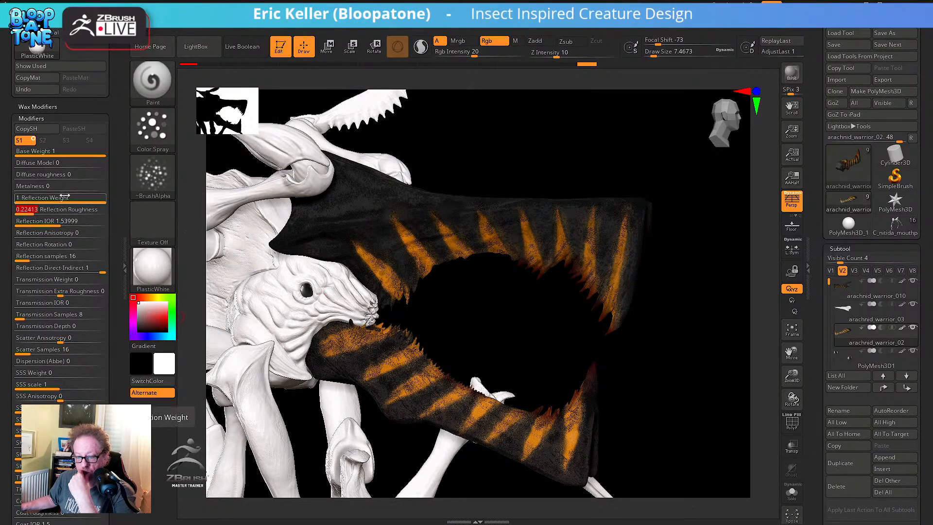
left_click(96, 156)
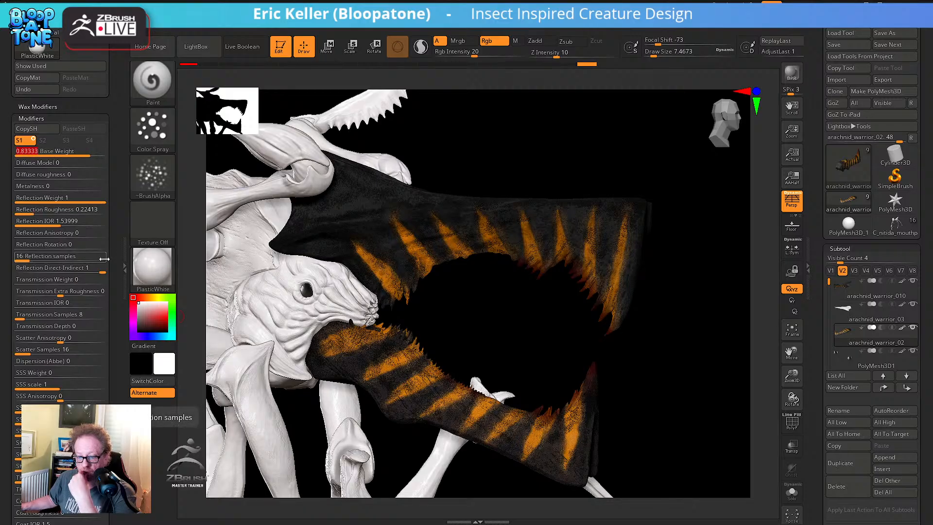
left_click_drag(120, 287, 122, 265)
left_click(33, 191)
left_click_drag(32, 191, 50, 192)
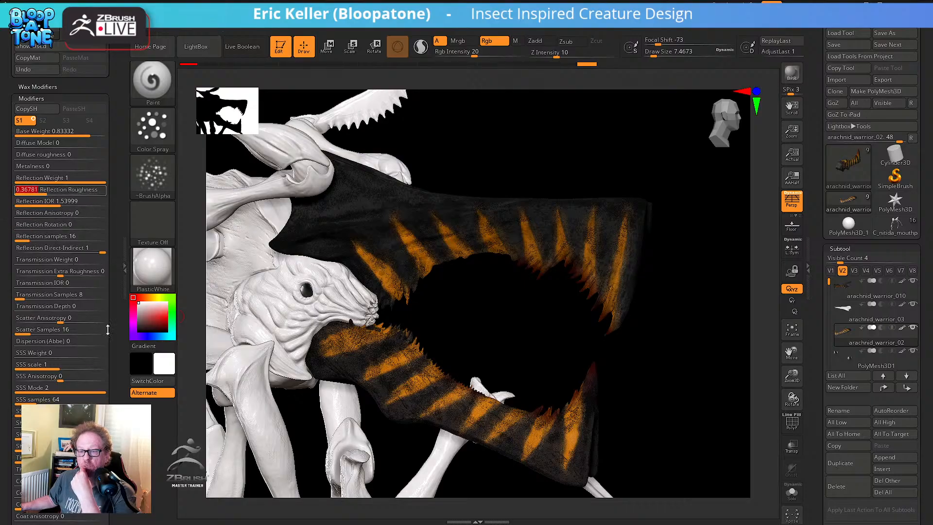
Set the material's Coat weight to 0.22413 and Coat roughness to 0.22987, and re-render the mandibles with Best Preview Render
scroll(73, 402, "down", 1)
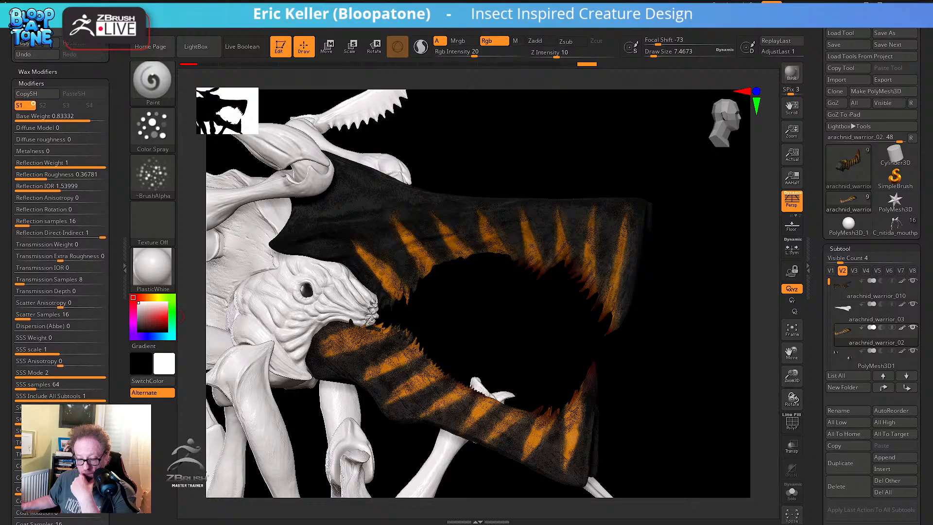
scroll(122, 371, "down", 6)
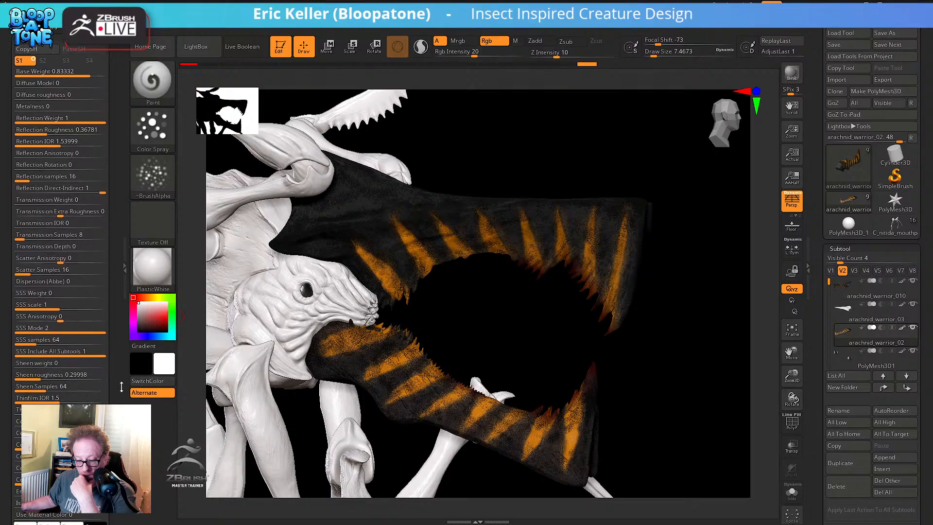
scroll(122, 370, "down", 1)
left_click_drag(22, 364, 38, 371)
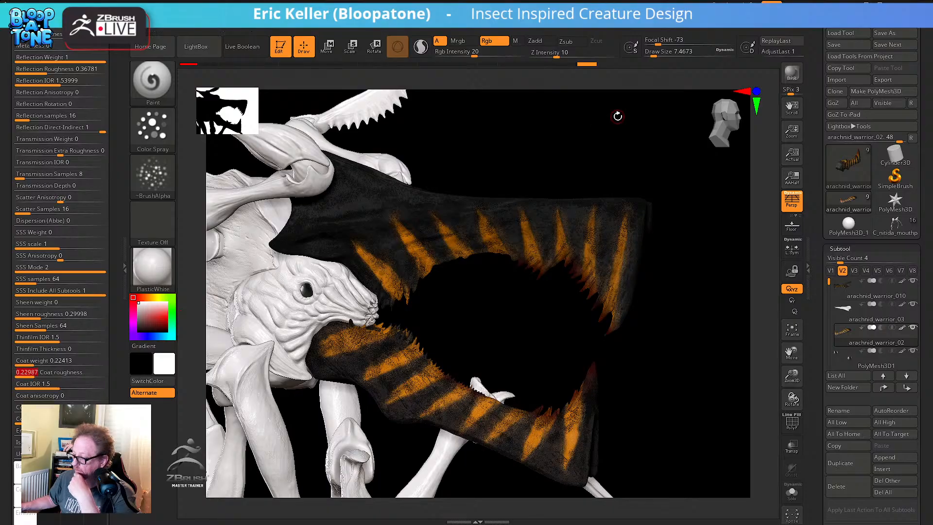
left_click(793, 73)
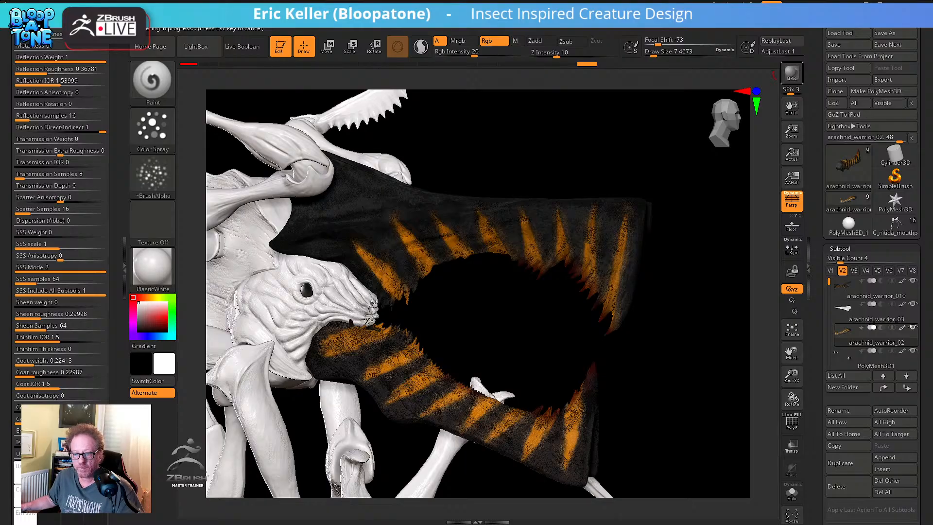
Switch to the web browser and search Ecosia images for "poodle moth"
key("alt+Tab")
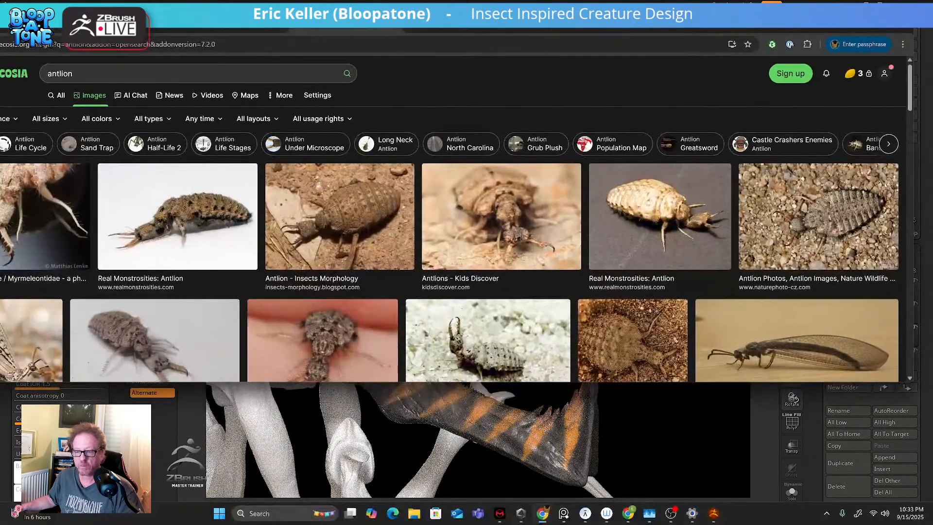
left_click(356, 36)
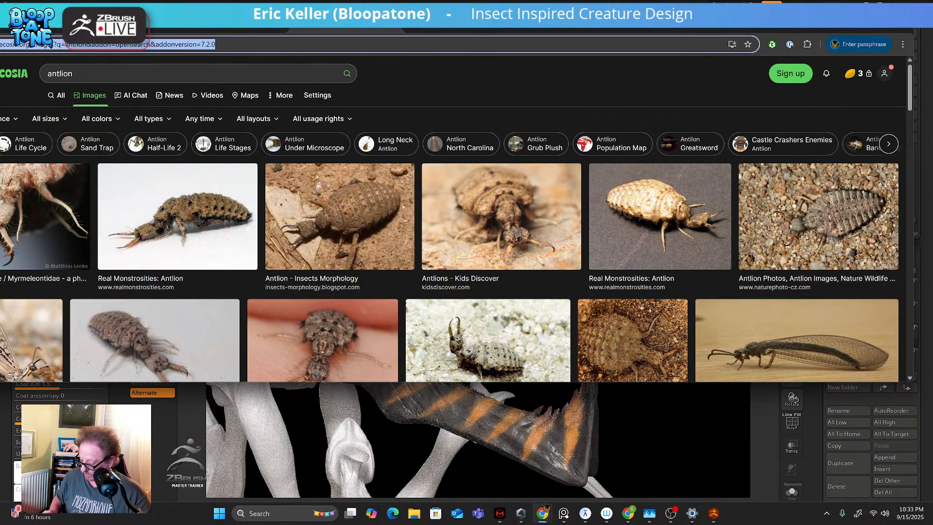
type("poodle moth")
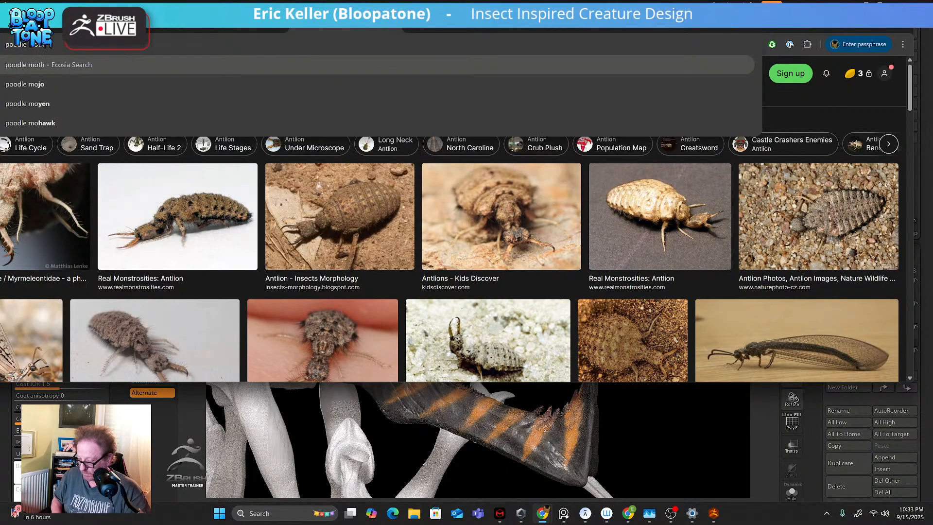
key("Return")
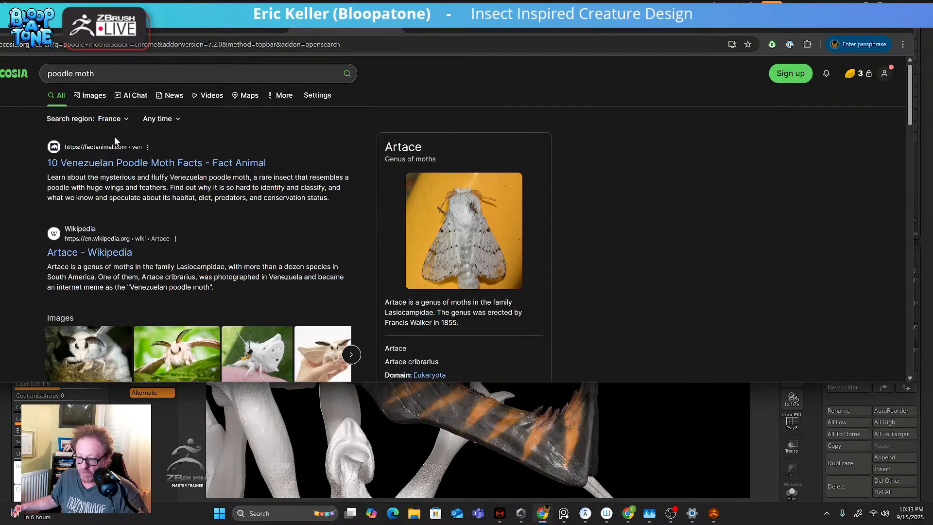
left_click(92, 106)
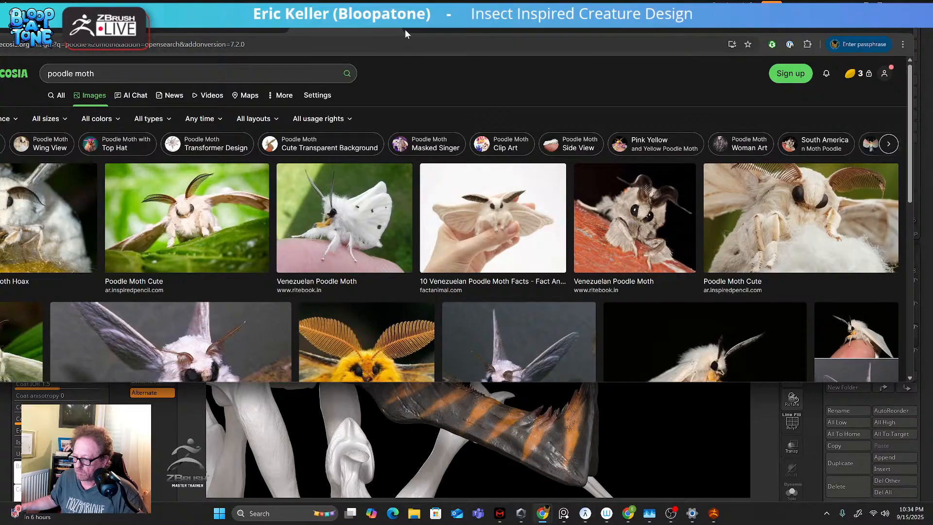
Enlarge the browser window and examine the poodle moth images, previewing the Wallsev.com picture of a white moth with feathery antennae
left_click_drag(442, 26, 518, 38)
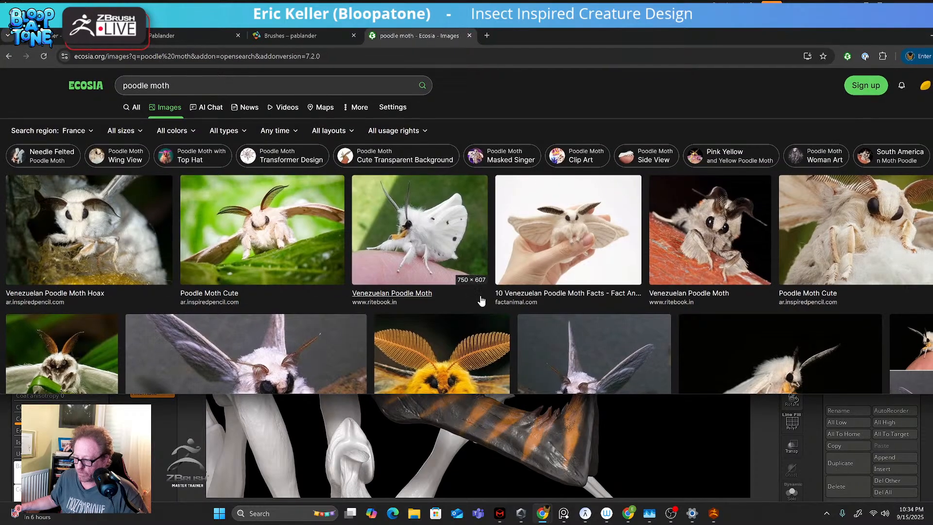
left_click_drag(456, 395, 481, 480)
scroll(497, 418, "down", 7)
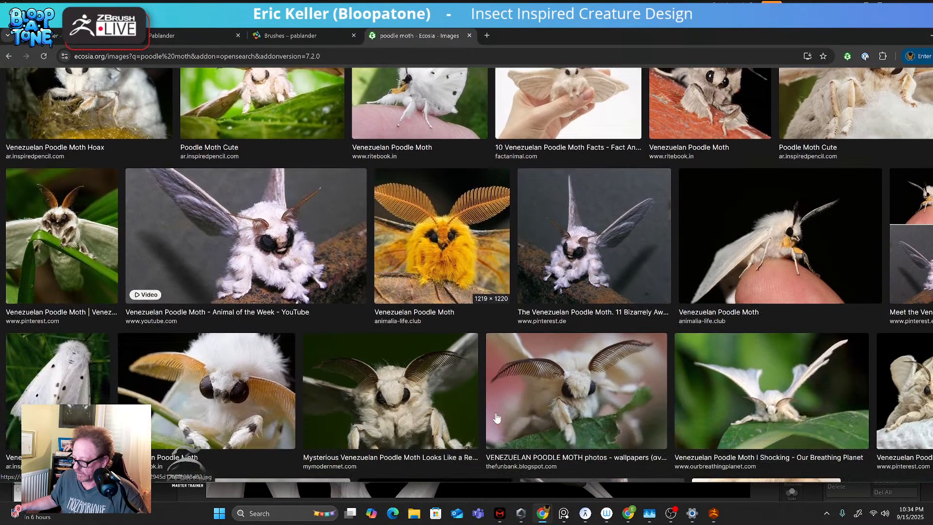
scroll(471, 406, "down", 3)
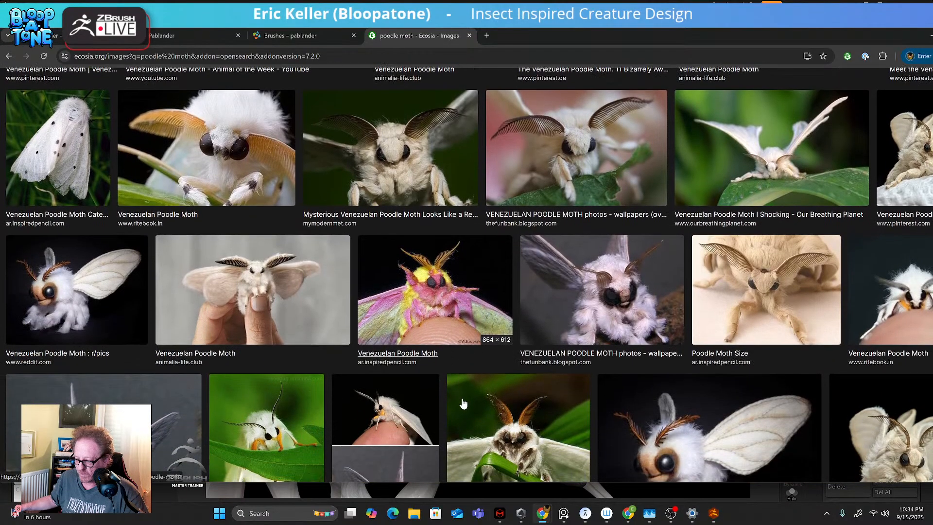
scroll(464, 397, "up", 3)
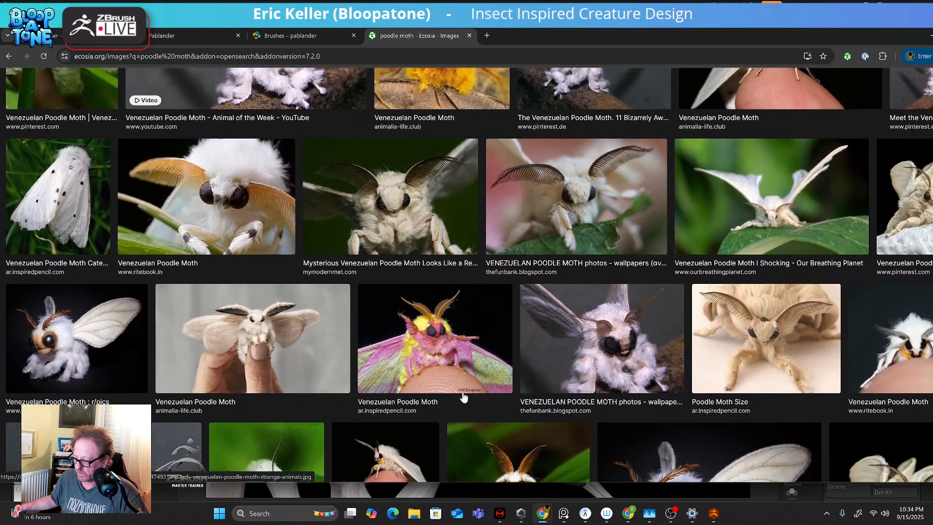
scroll(465, 397, "down", 3)
scroll(464, 398, "down", 1)
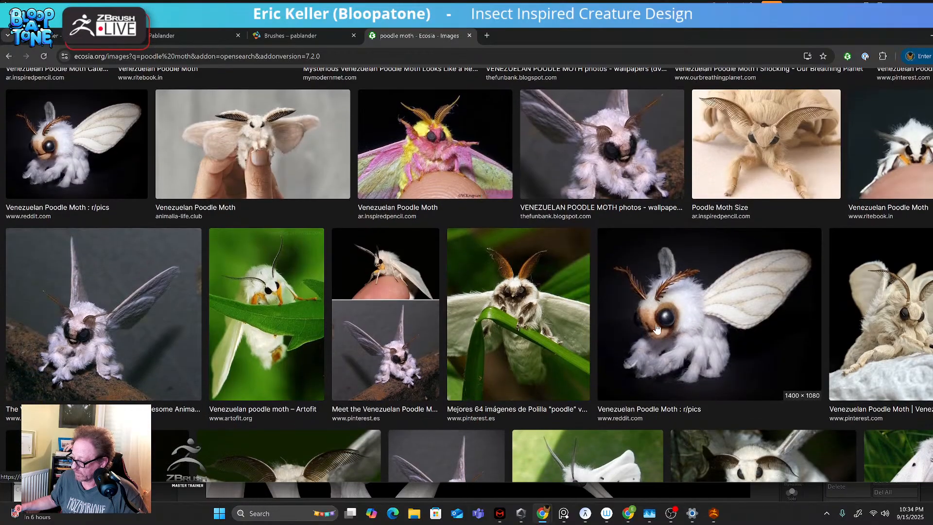
scroll(656, 329, "down", 9)
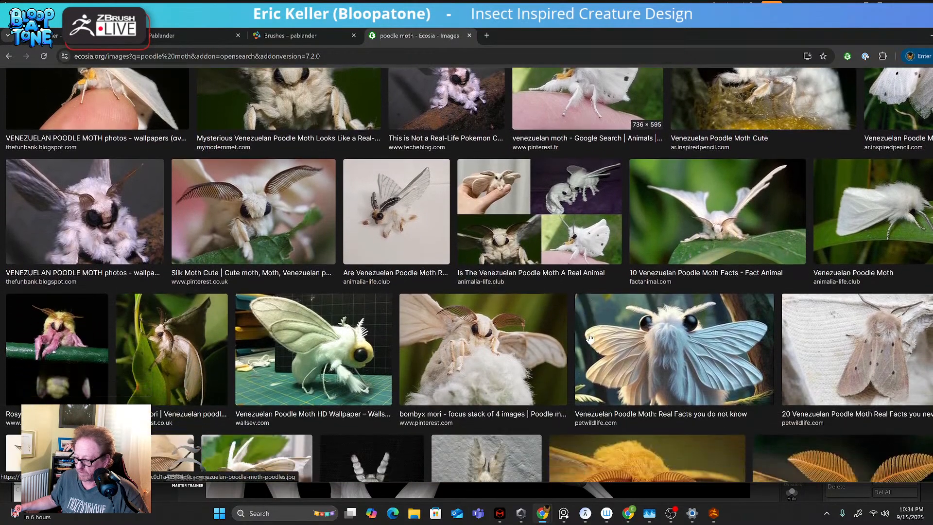
scroll(590, 338, "down", 2)
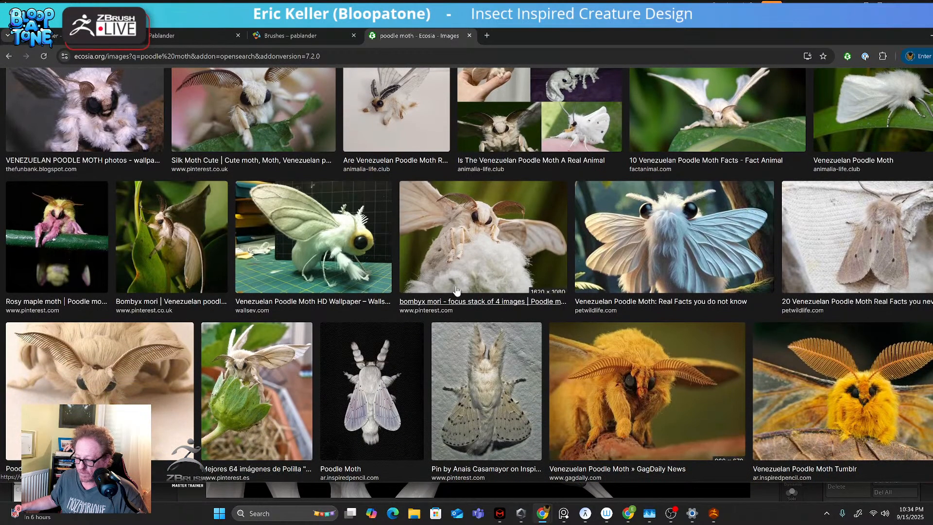
left_click(318, 249)
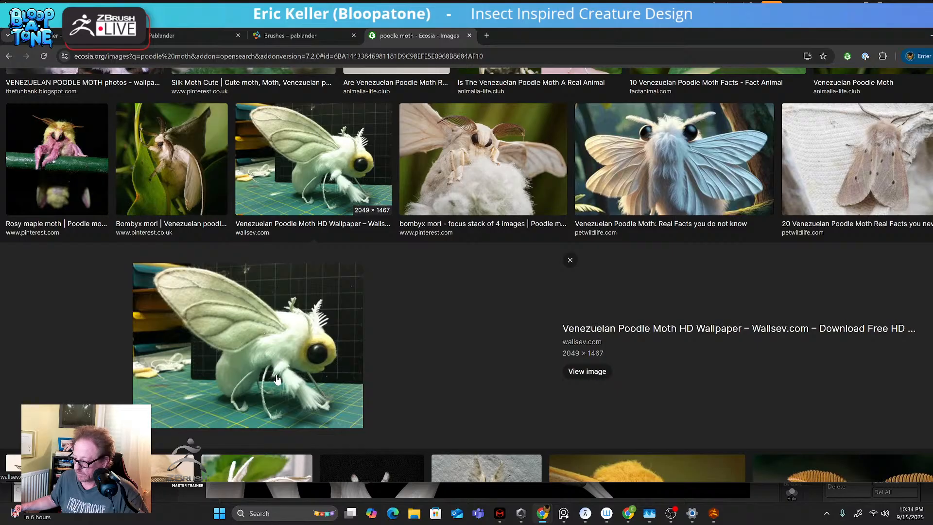
scroll(314, 380, "down", 7)
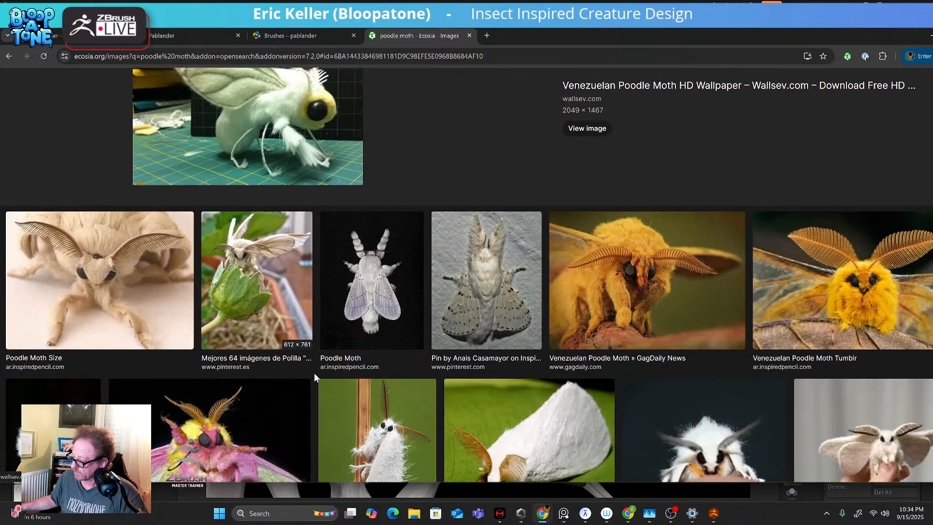
scroll(317, 371, "down", 2)
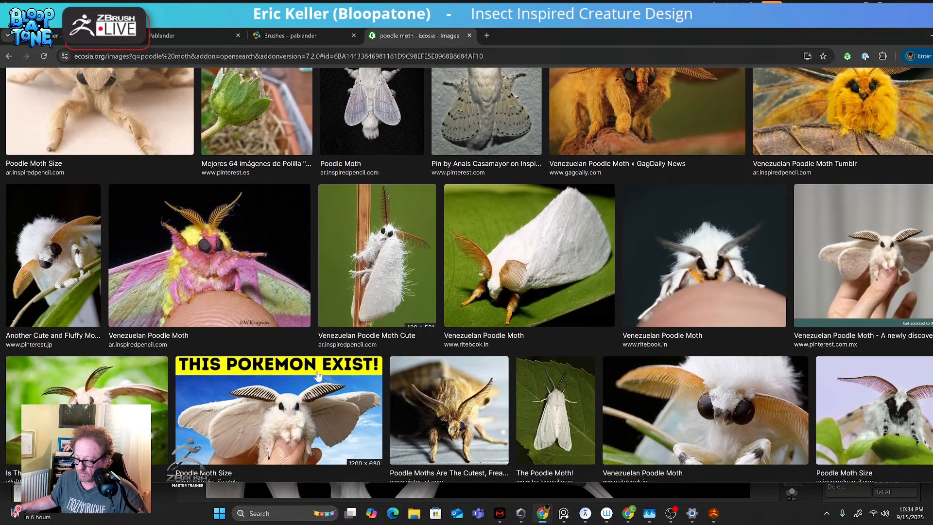
scroll(222, 272, "up", 19)
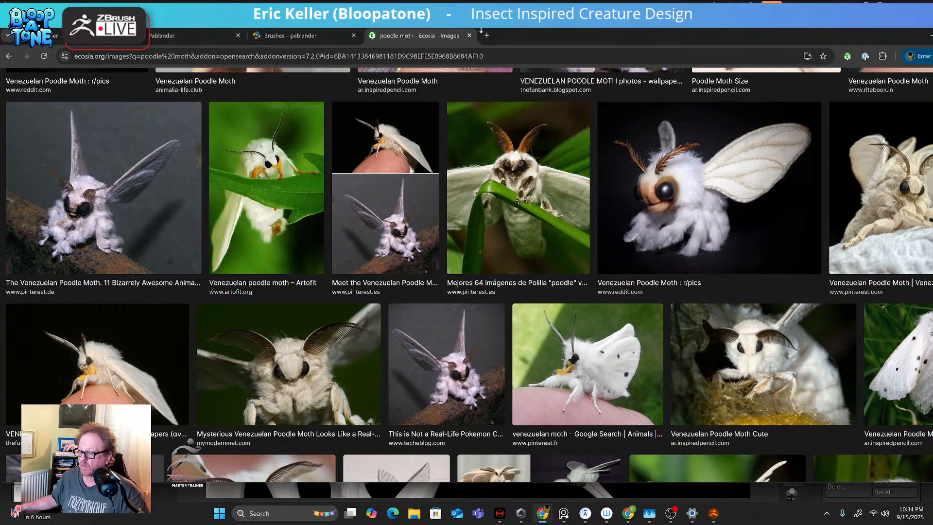
Look through the Jewelry Design gallery on bloopatone.com for insect-themed pieces, and minimize the browser to return to ZBrush
left_click(57, 35)
scroll(426, 248, "up", 8)
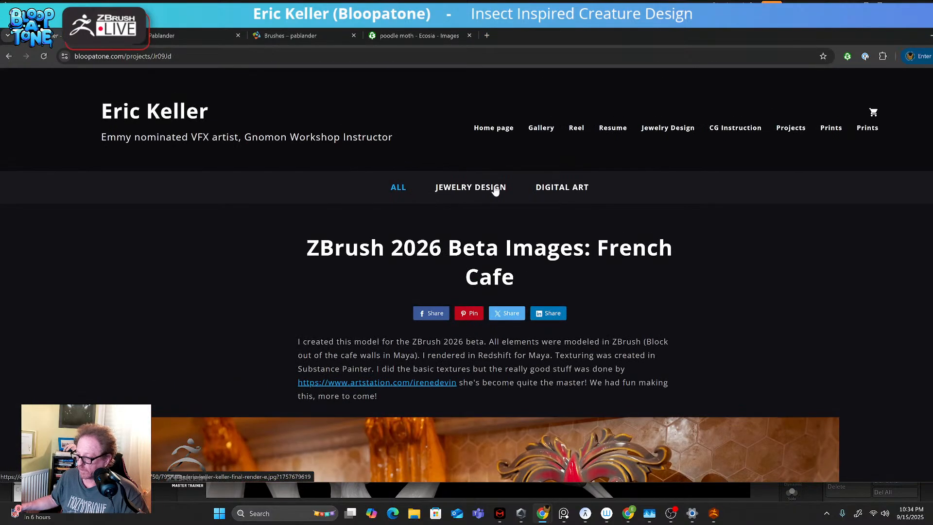
left_click(668, 129)
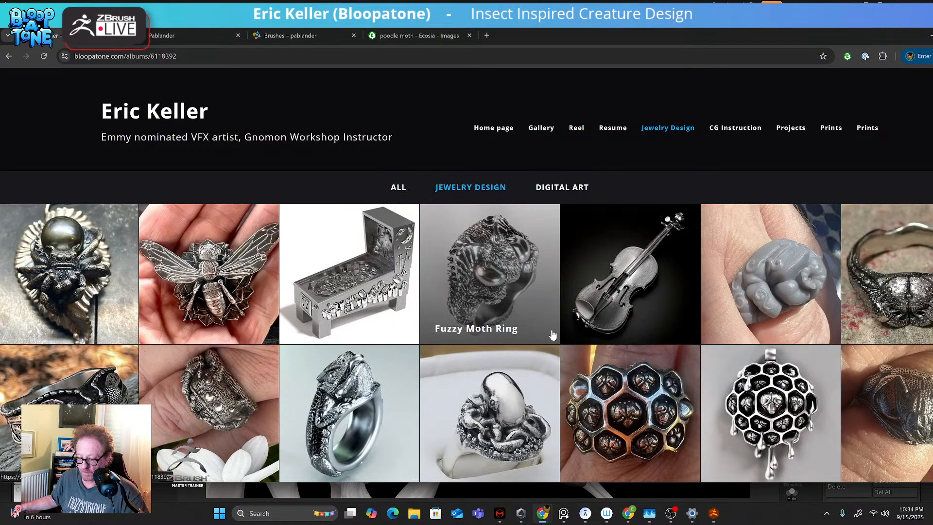
scroll(558, 335, "down", 5)
scroll(556, 335, "down", 2)
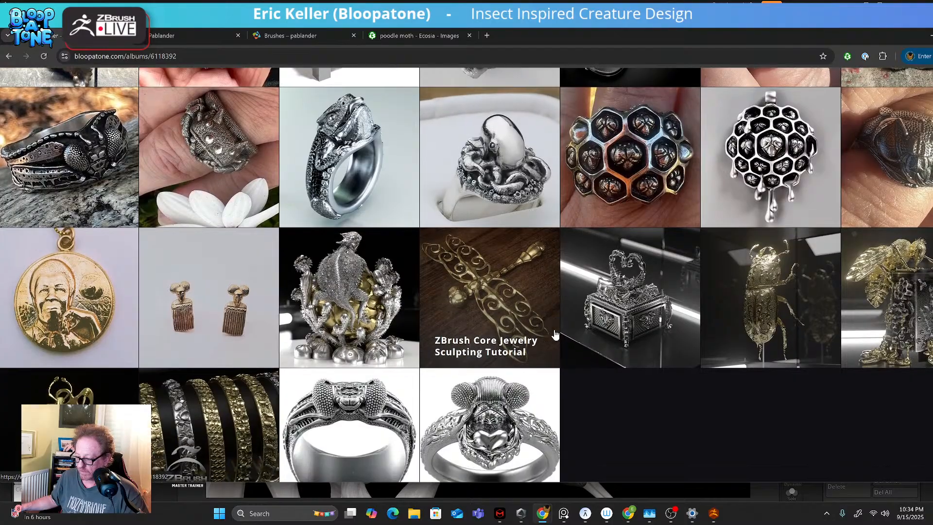
scroll(555, 334, "up", 4)
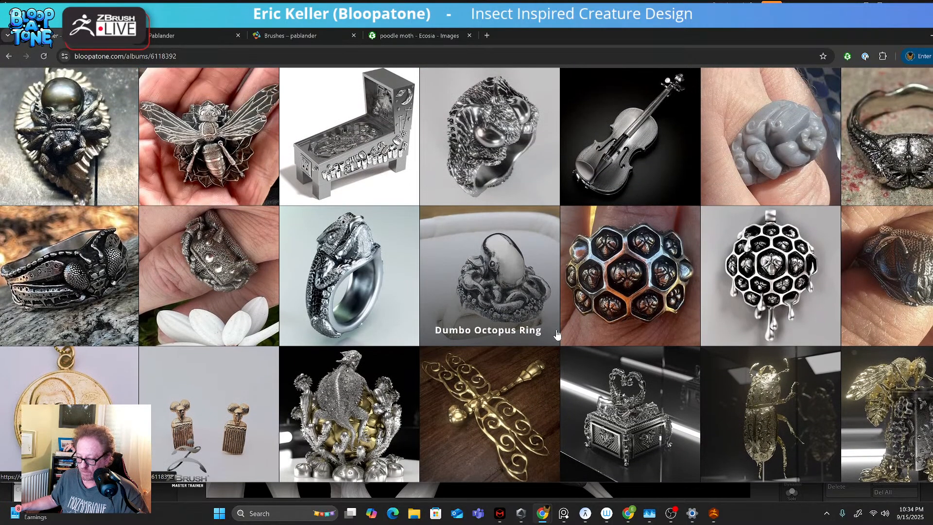
scroll(557, 334, "up", 1)
scroll(557, 335, "up", 2)
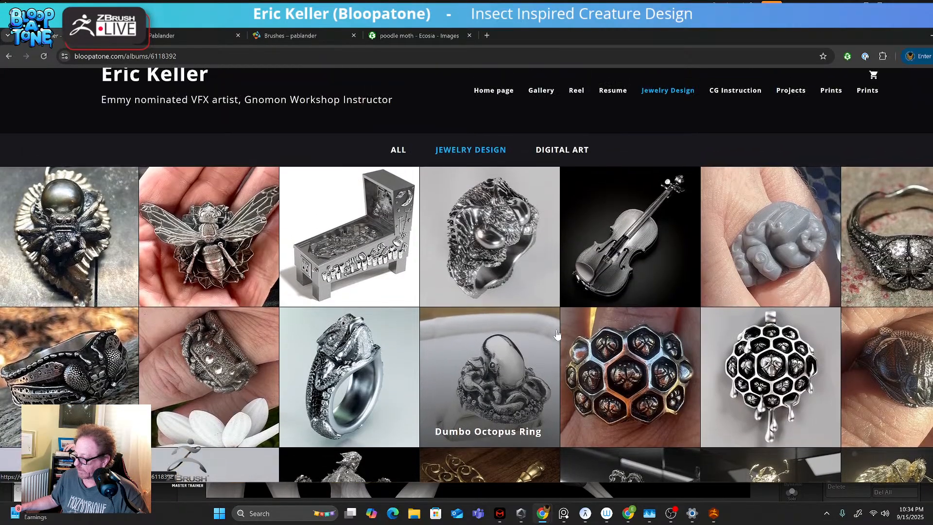
scroll(571, 185, "down", 2)
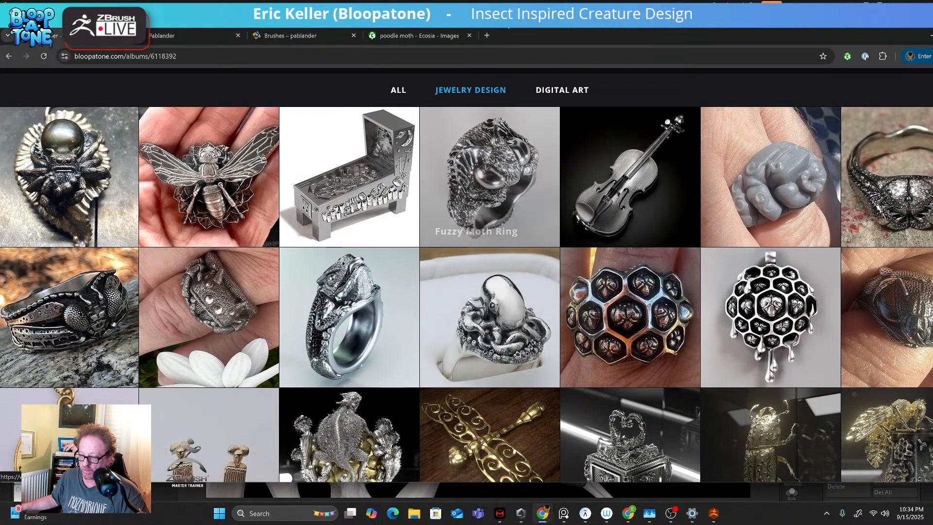
left_click_drag(633, 41, 529, 40)
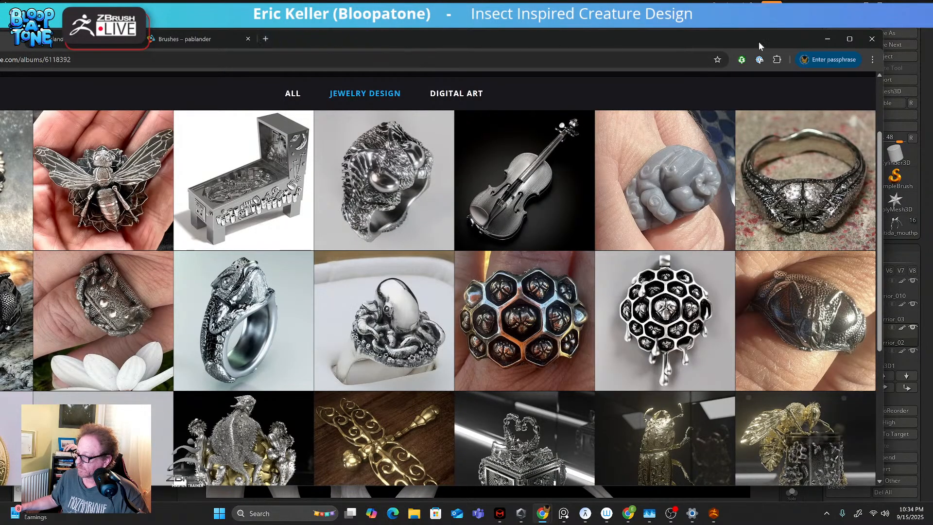
left_click(827, 39)
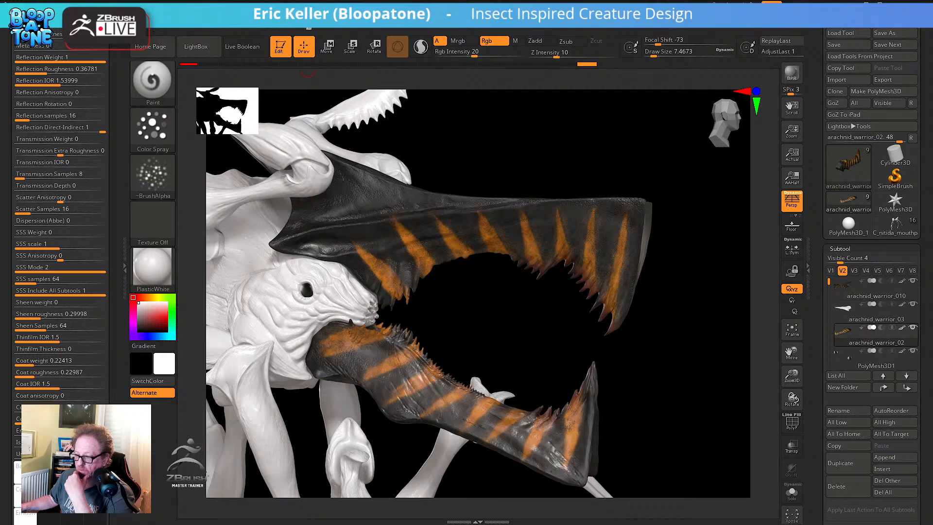
Apply Texture 01 as the background environment texture and render the creature with Best Preview Render
left_click(361, 28)
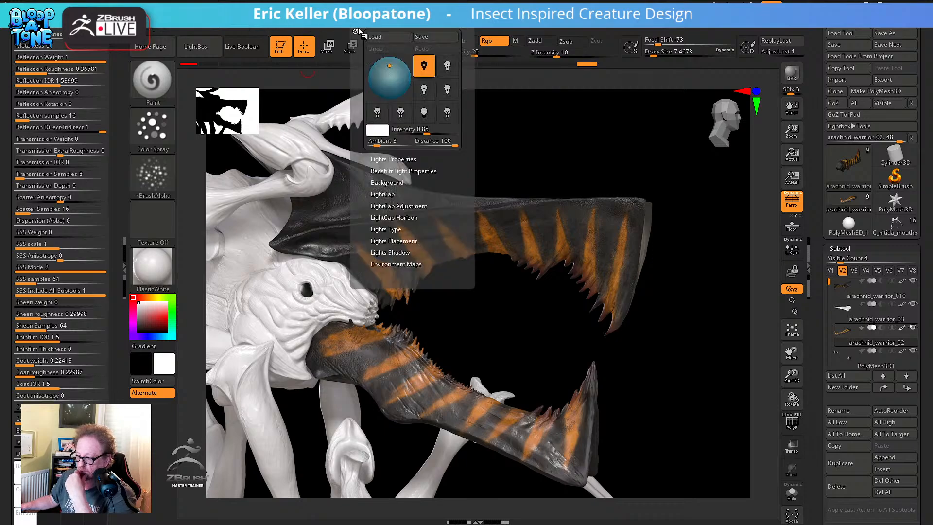
left_click(392, 159)
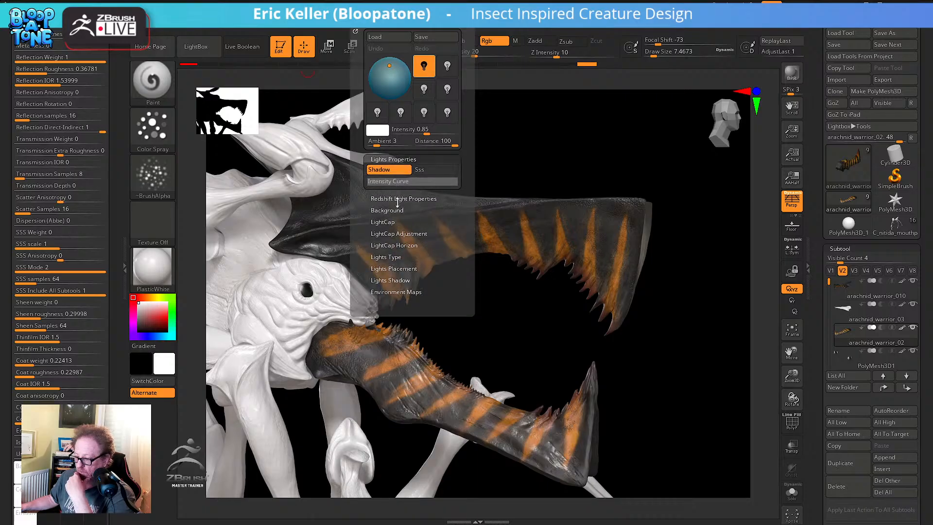
left_click(395, 210)
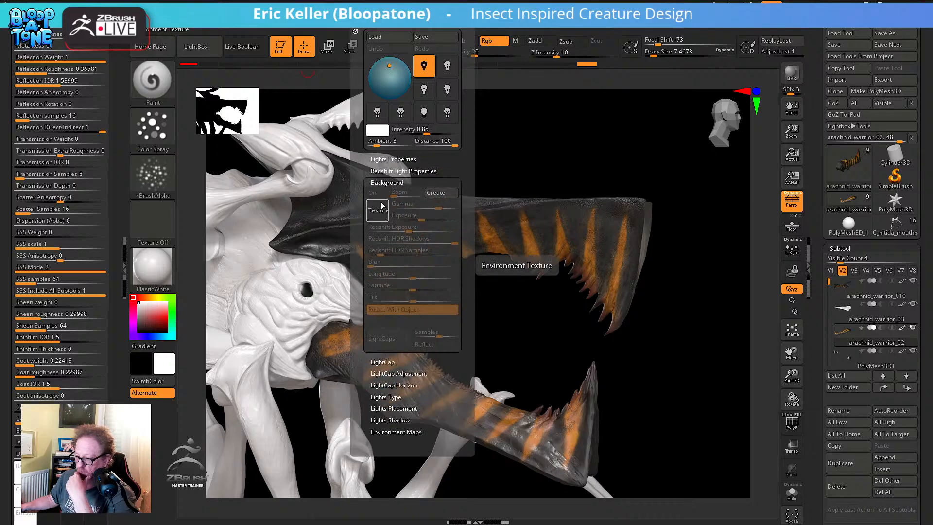
left_click(381, 214)
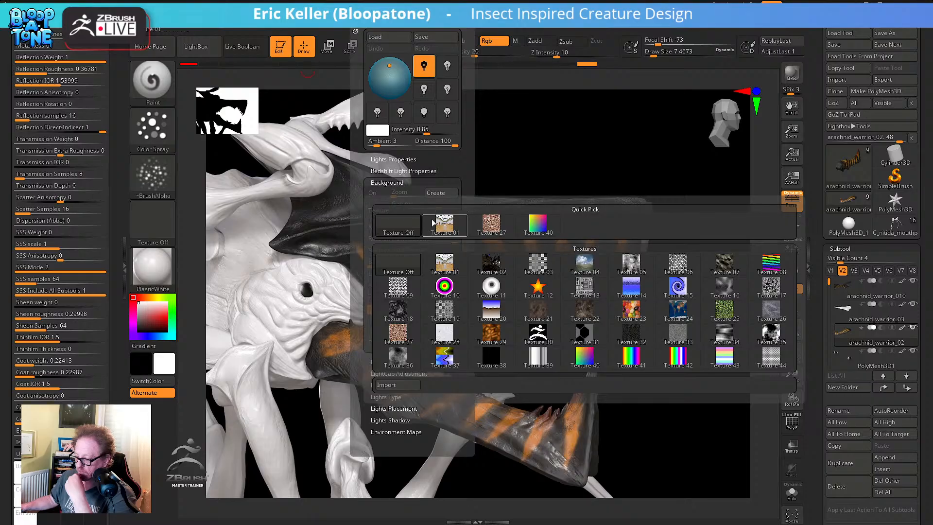
left_click(446, 225)
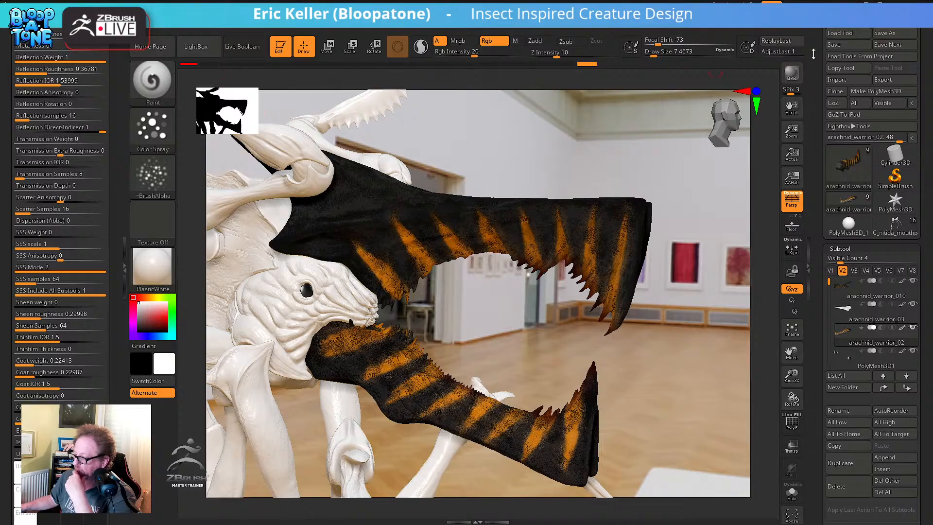
left_click(791, 73)
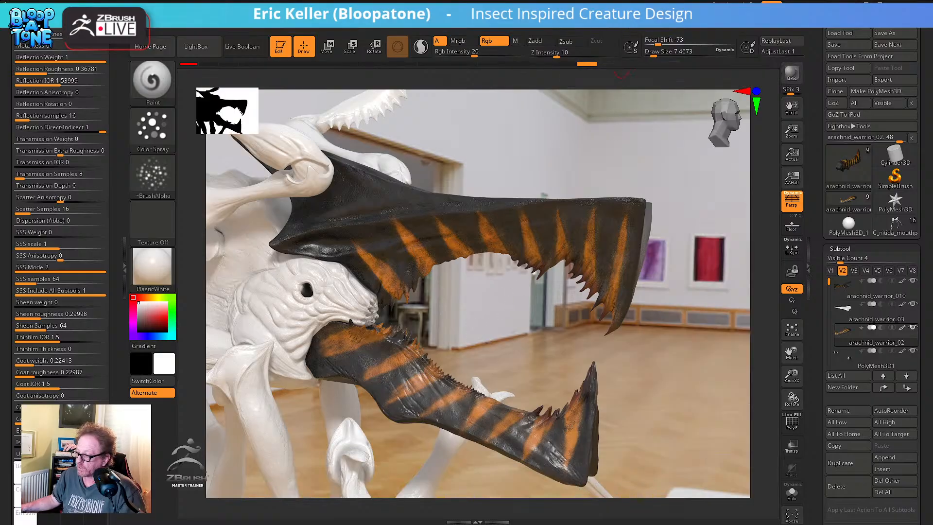
Import the epping_forest_01_4k EXR image from the Library\Textures\HDRI folder as a texture
left_click(636, 4)
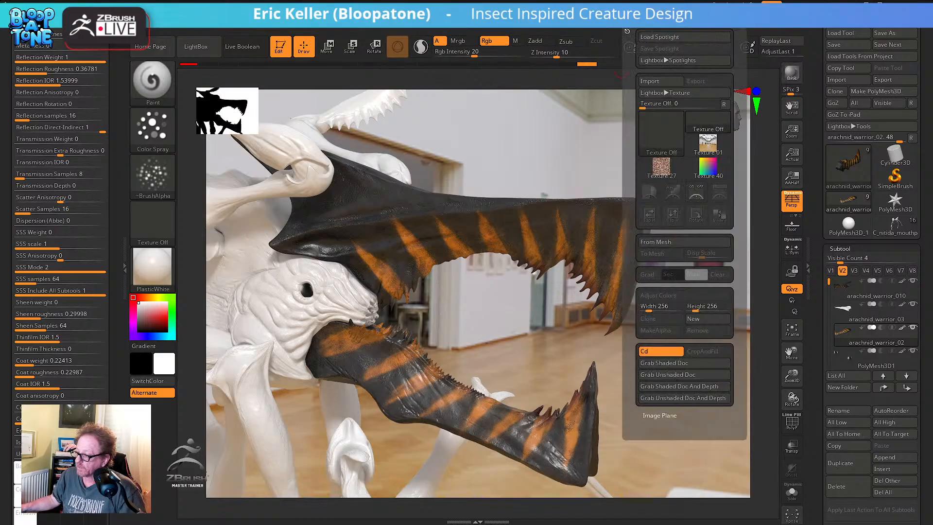
left_click(655, 80)
left_click_drag(513, 62, 0, 34)
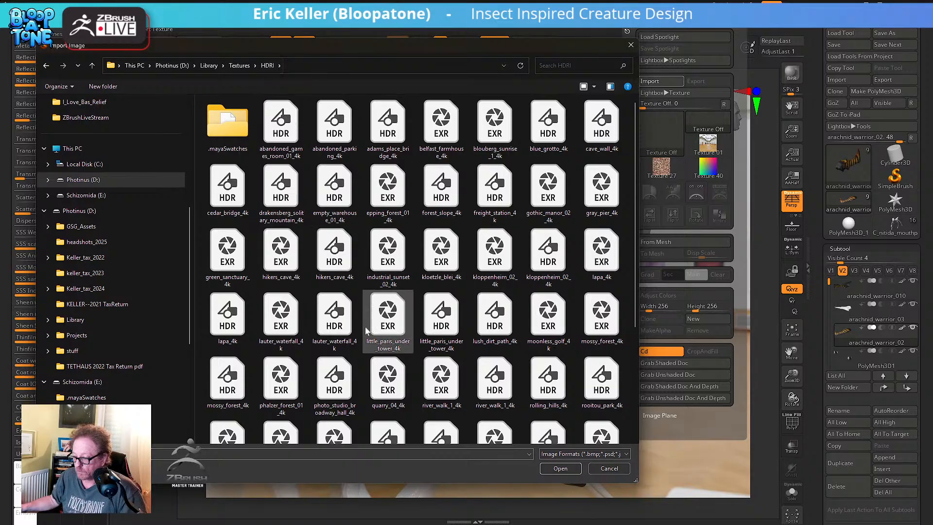
left_click(388, 192)
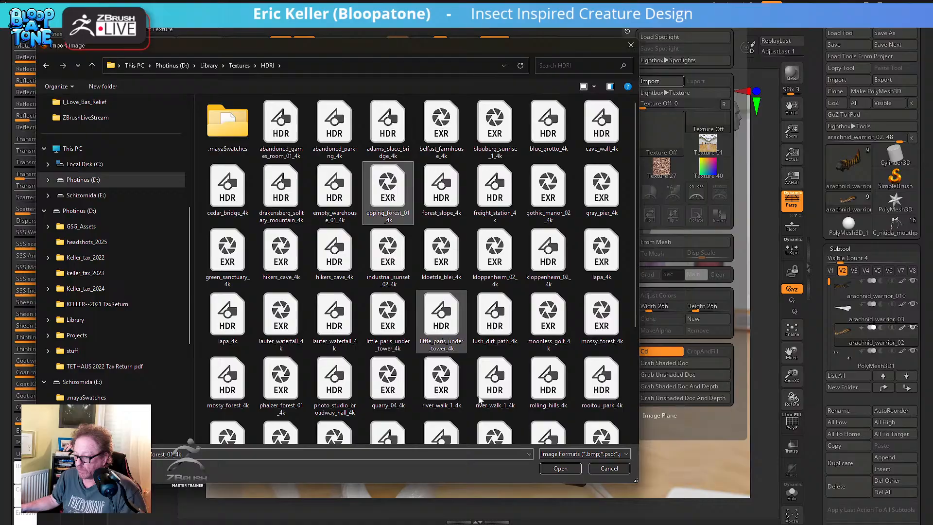
left_click(560, 469)
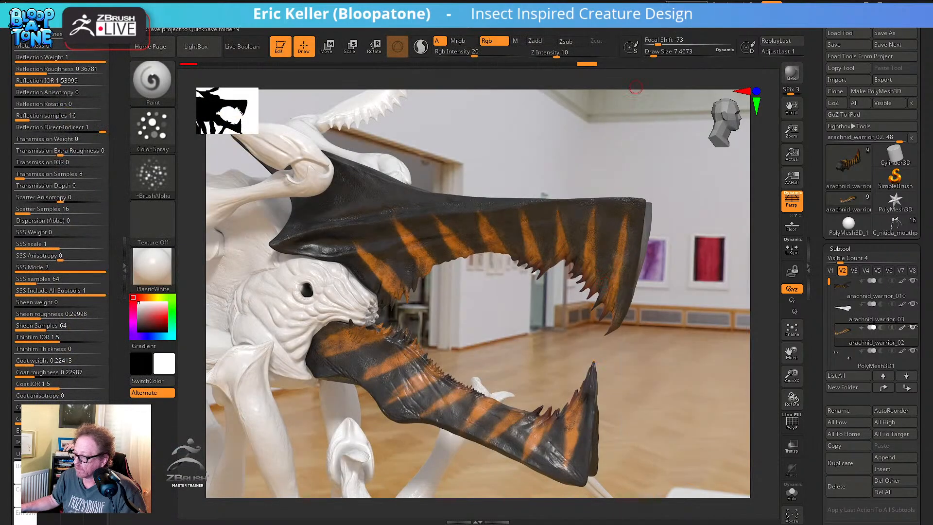
left_click(639, 19)
mouse_move(666, 190)
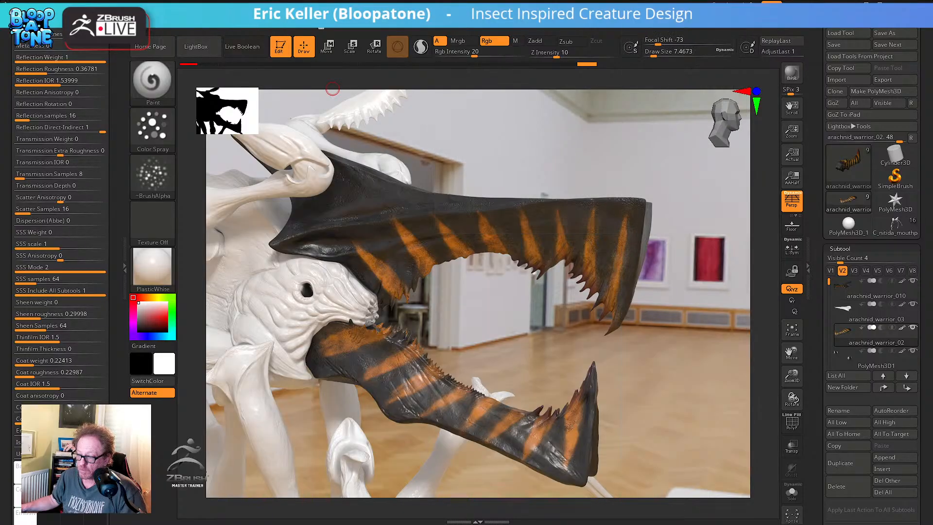
Assign epping_forest_01_4k as the background environment texture and rotate the creature to check its lighting
left_click(362, 18)
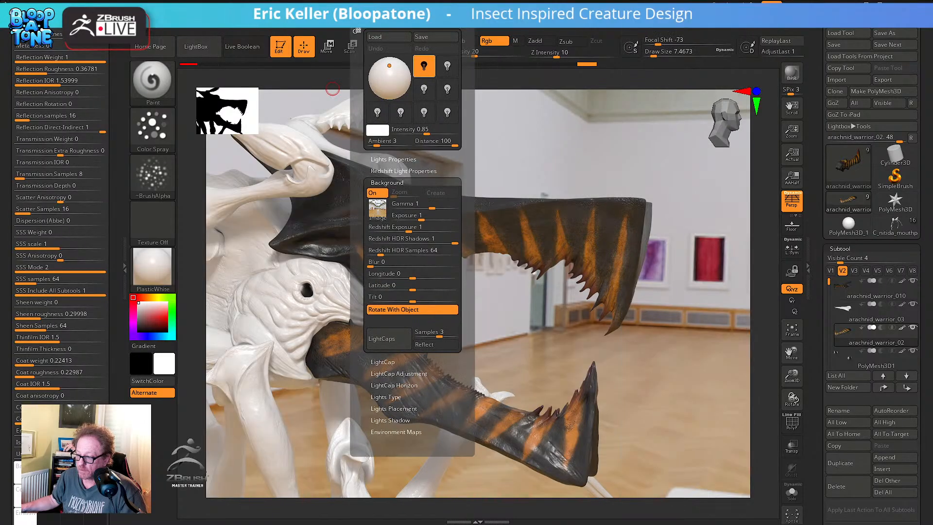
left_click(378, 211)
left_click(585, 224)
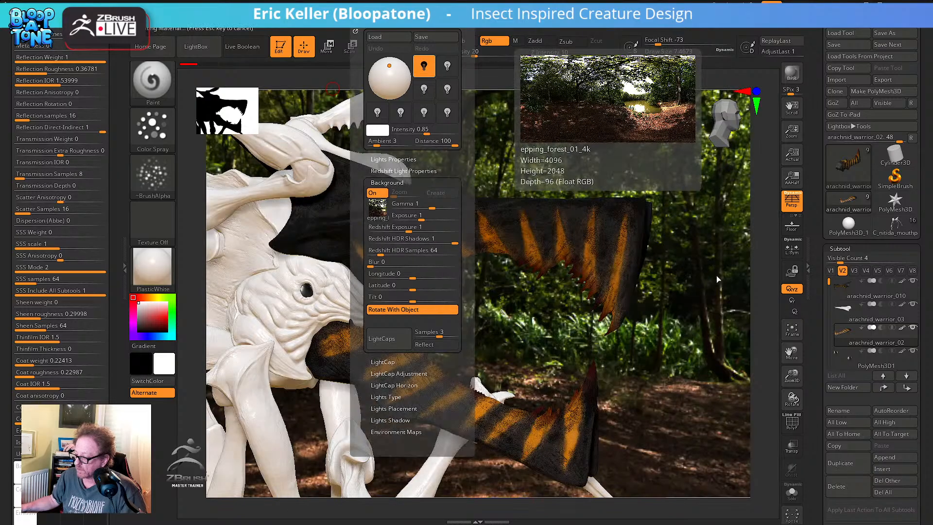
left_click_drag(715, 269, 662, 291)
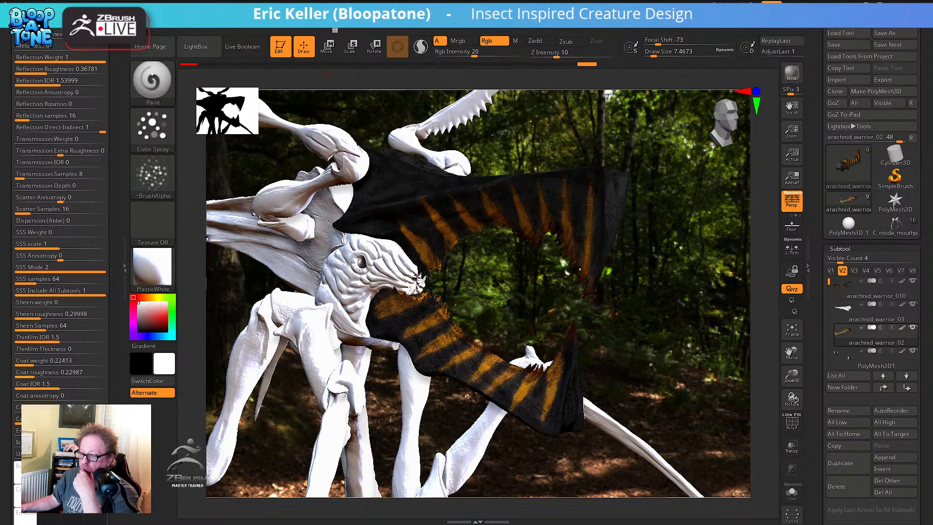
Turn off the forest background environment and re-render the creature with Best Preview Render
left_click(360, 27)
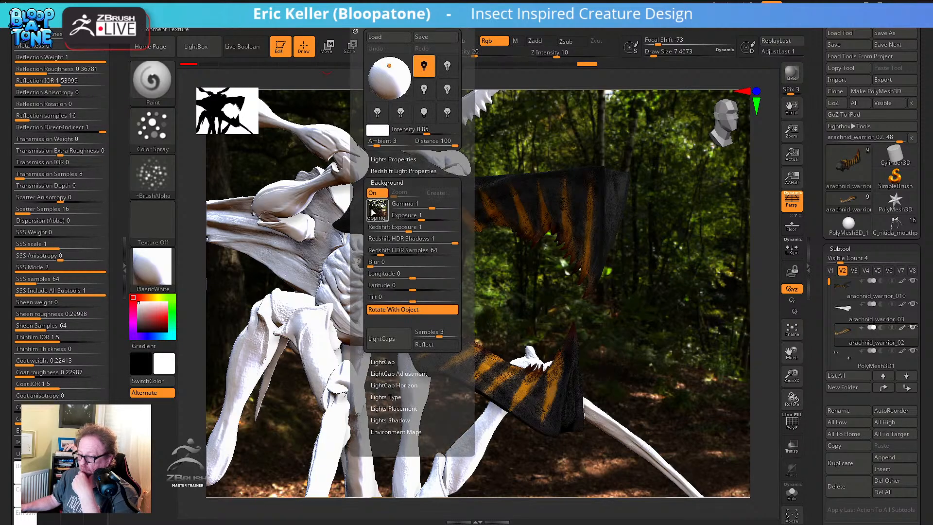
mouse_move(373, 213)
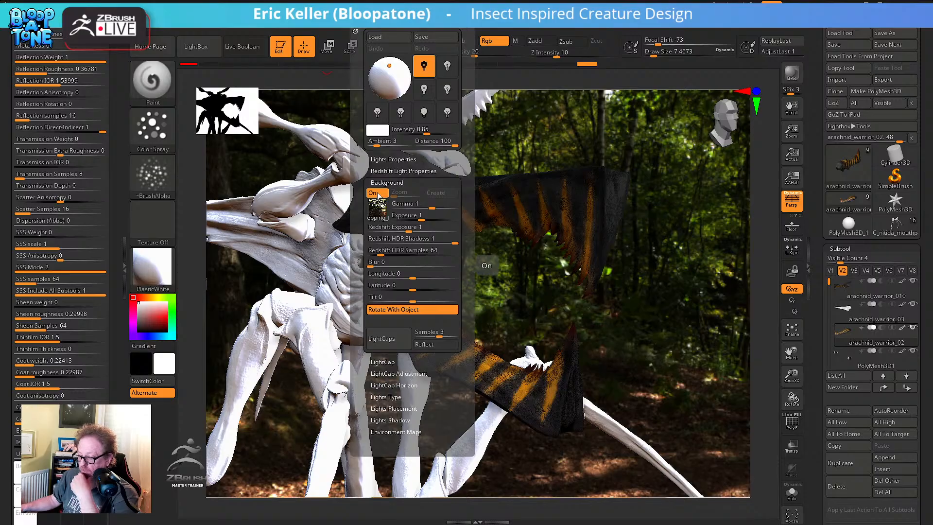
left_click(372, 193)
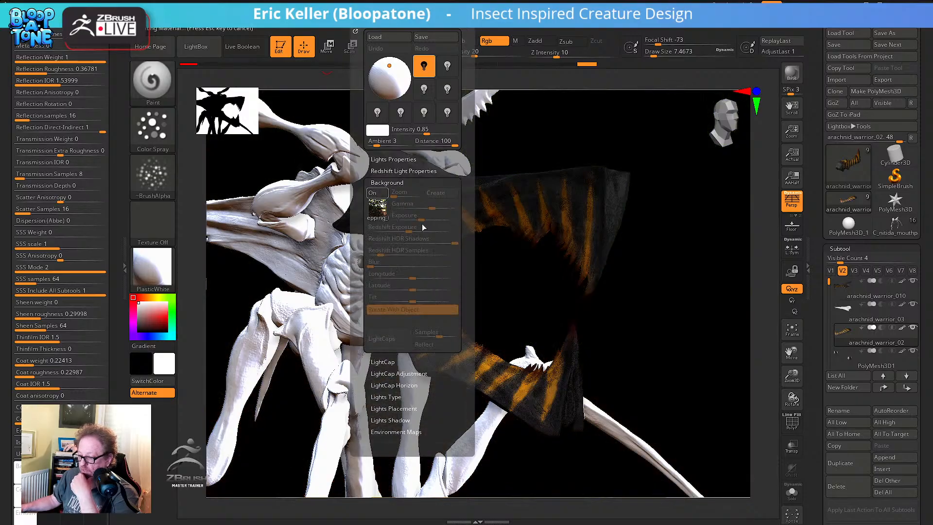
left_click(784, 72)
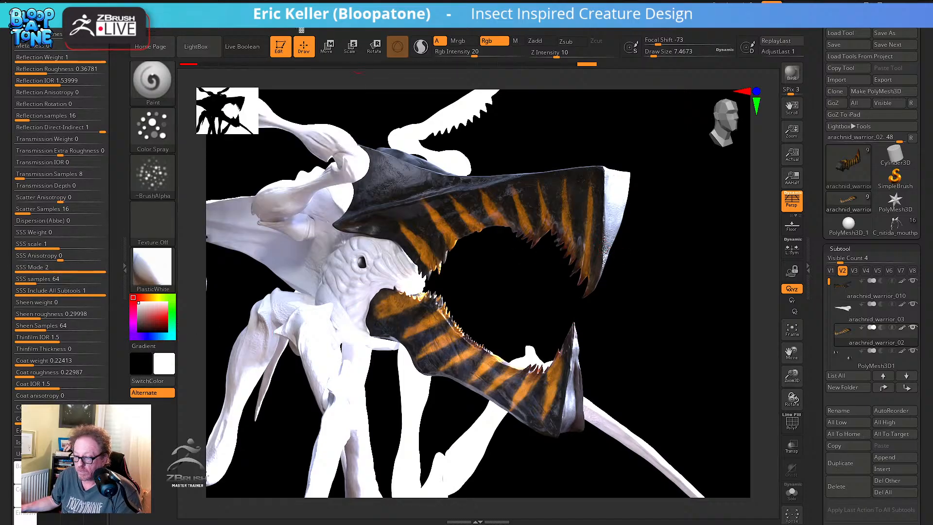
Save the project as arachnid_warrior_render in the Projects\liveStream_2025 folder on the Schizomida (E:) drive
left_click(314, 30)
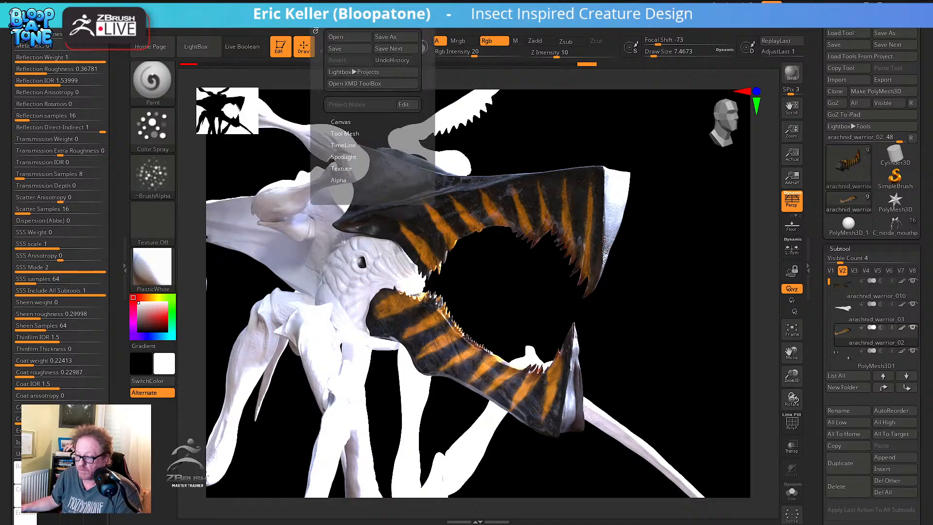
left_click(381, 36)
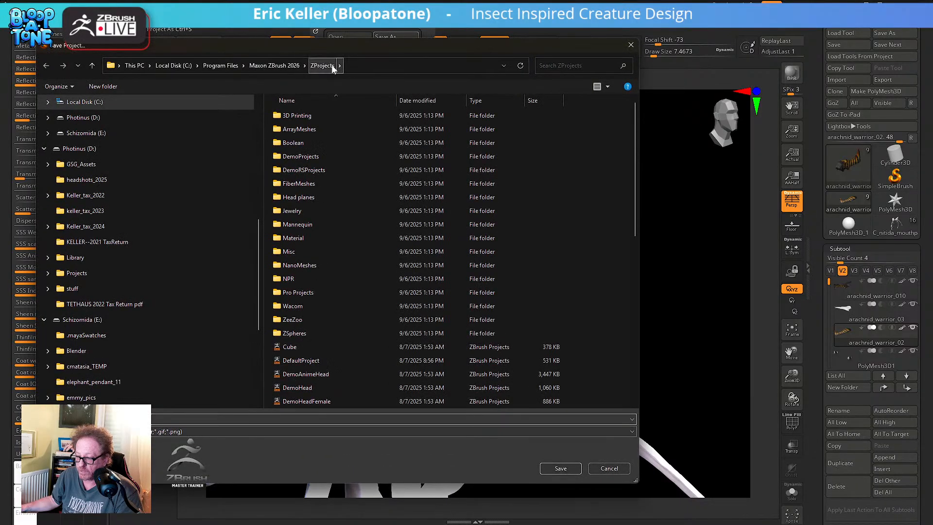
left_click_drag(348, 48, 465, 80)
left_click(229, 166)
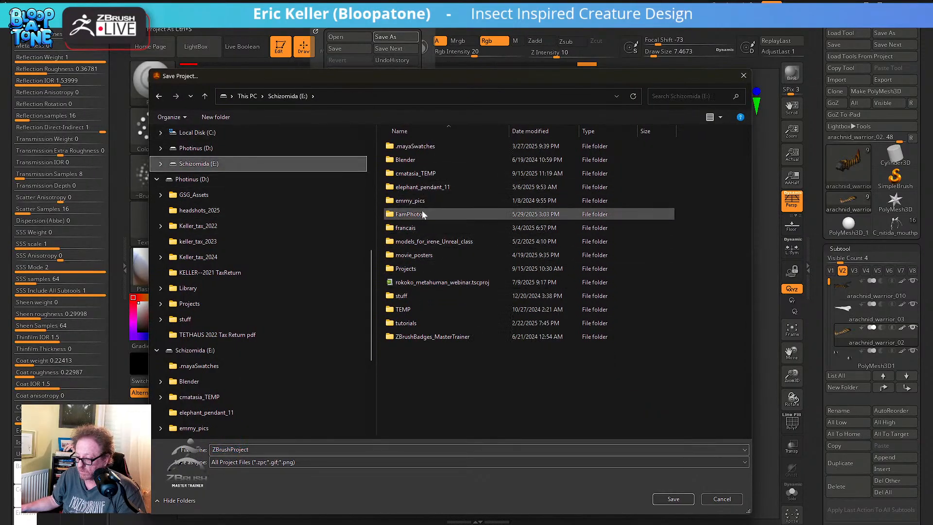
double_click(419, 267)
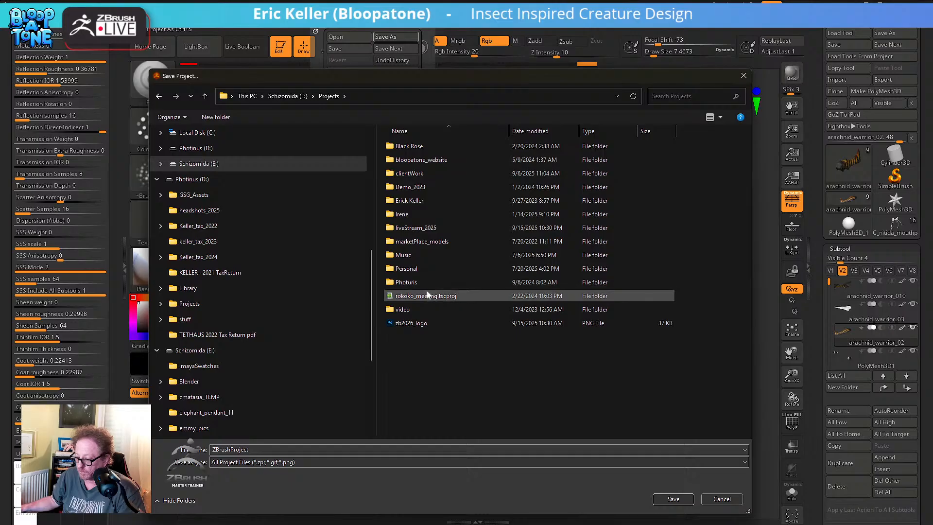
double_click(438, 227)
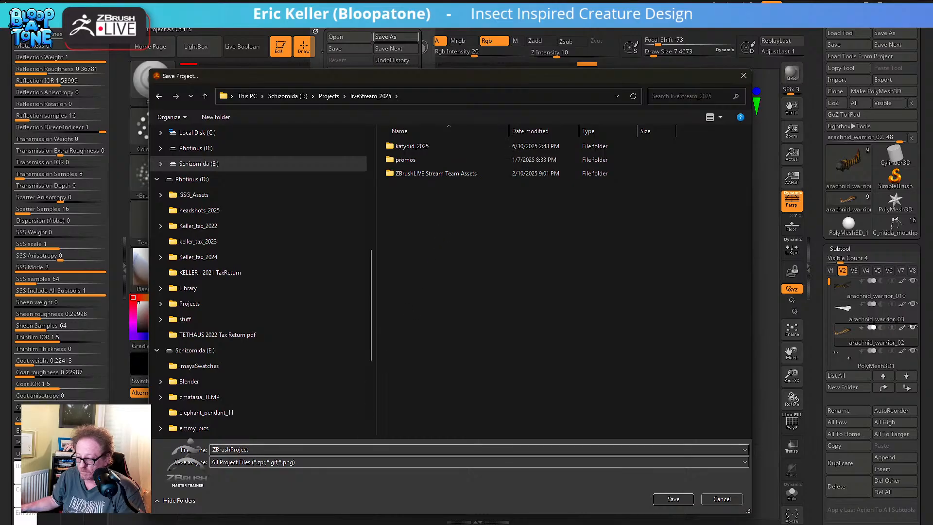
left_click(258, 449)
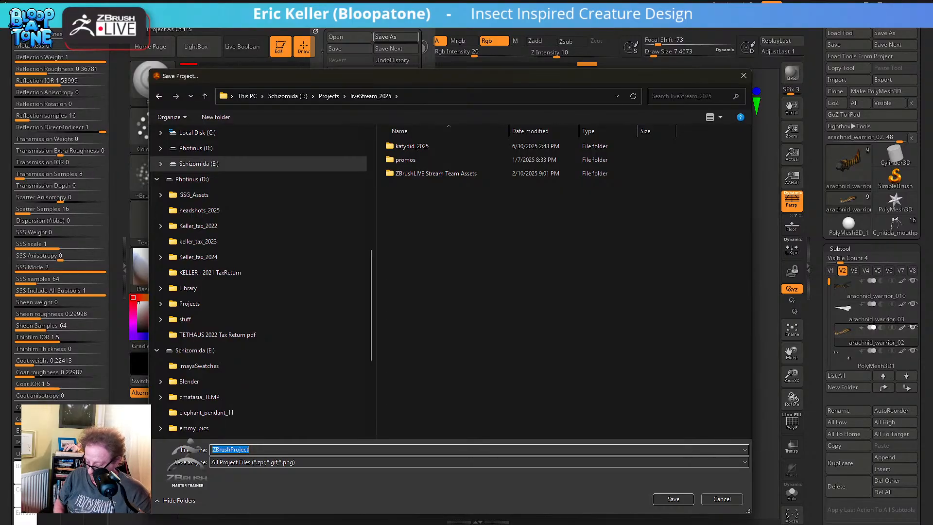
type("arachnid")
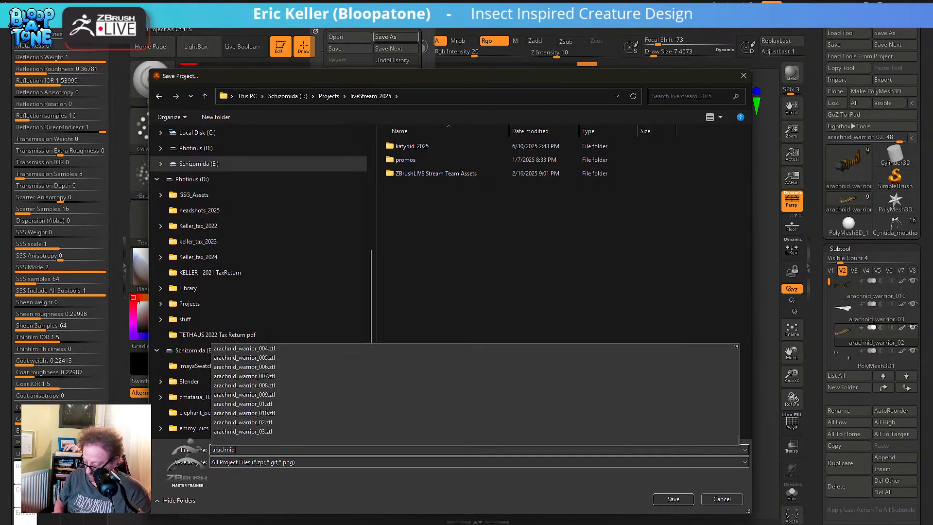
type("_warrio")
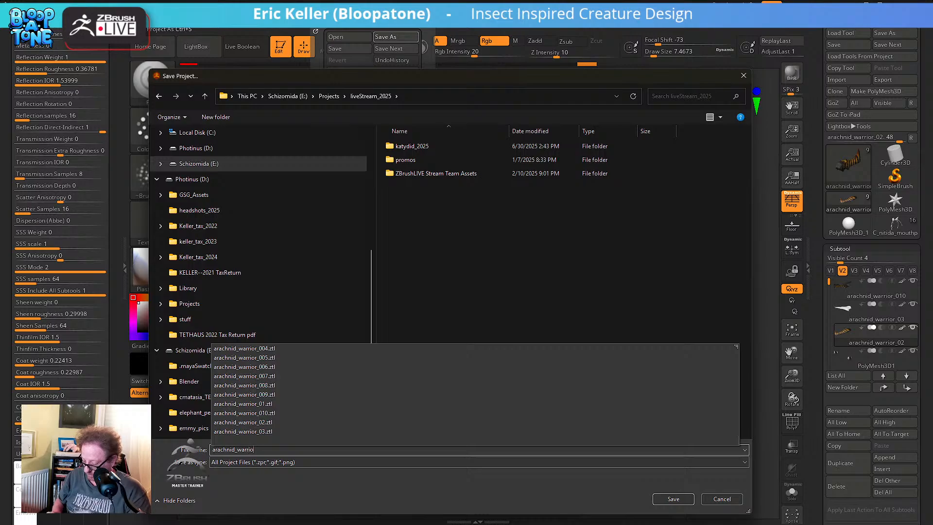
type("r_rende")
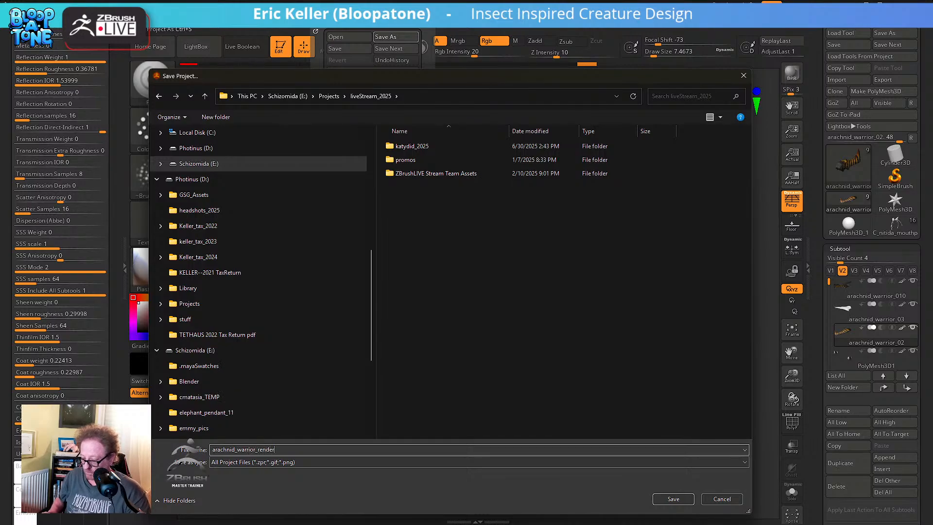
type("r")
key("Return")
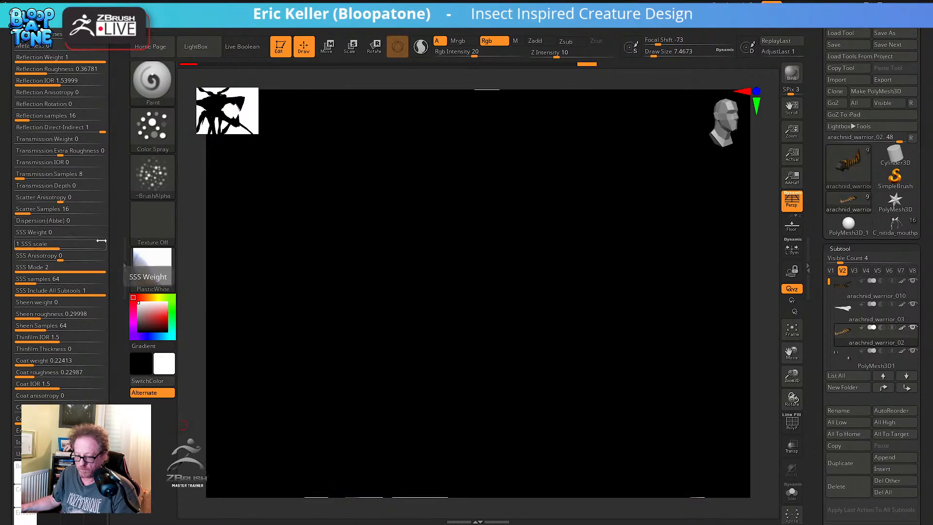
Set the PlasticWhite material's SSS Weight to 0.42527
left_click(123, 251)
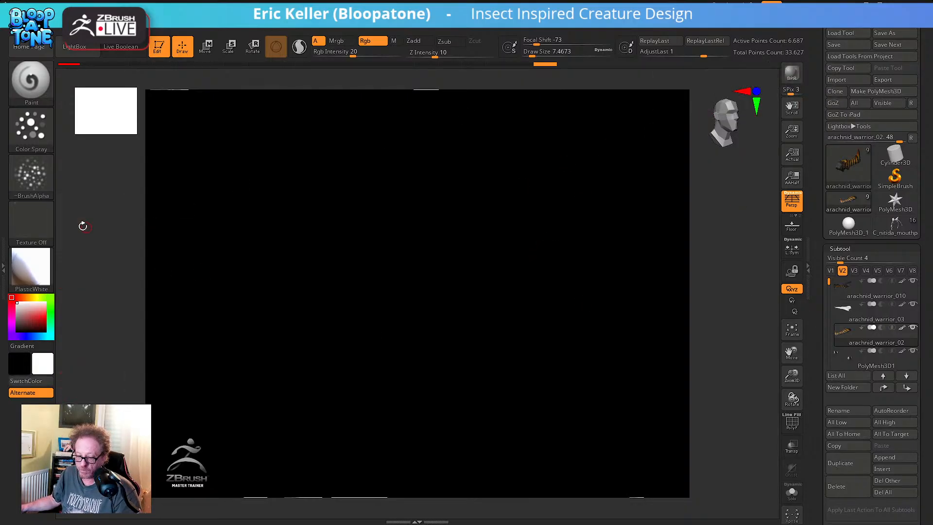
left_click(3, 248)
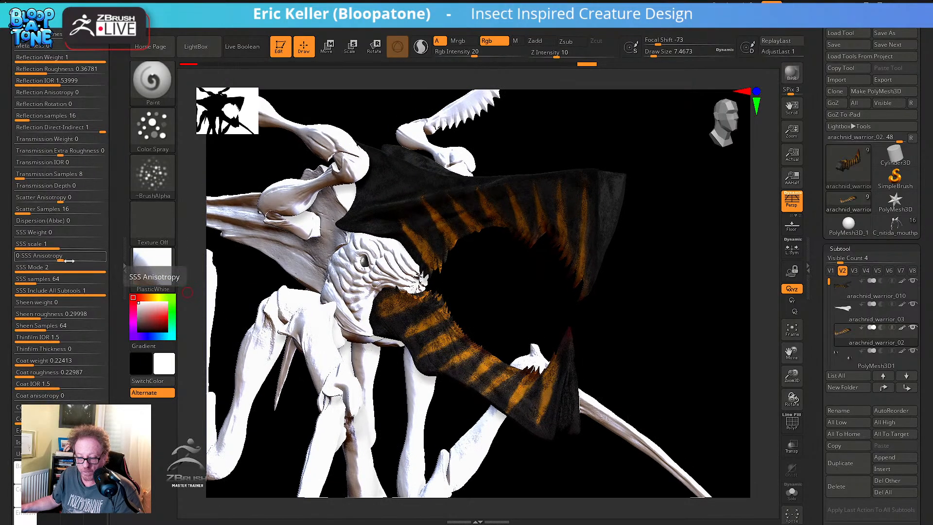
left_click_drag(38, 234, 53, 234)
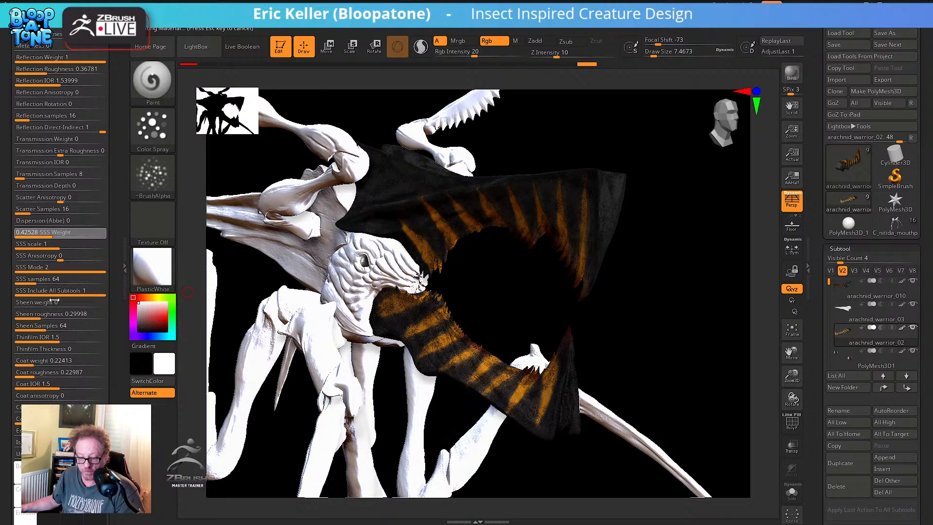
left_click(55, 235)
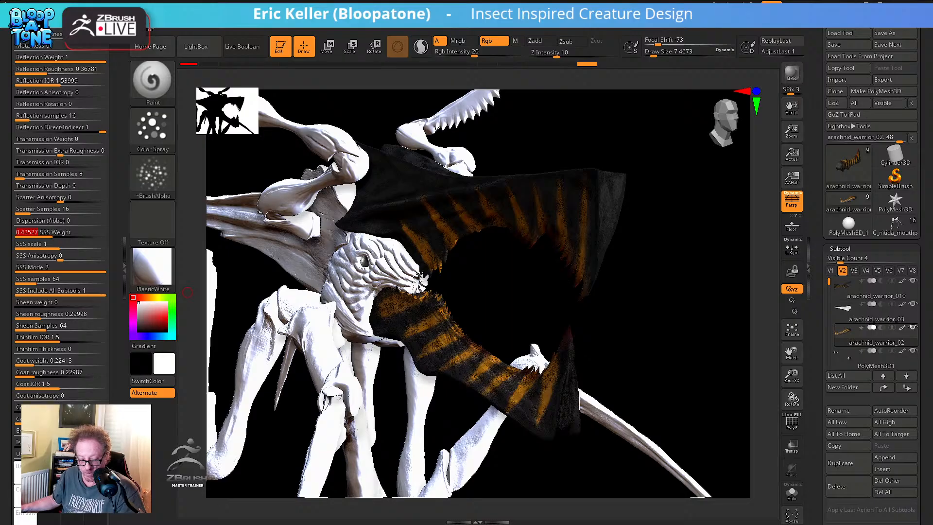
Change the white color swatch in the PlasticWhite material's Redshift settings to a saturated magenta
left_click(48, 472)
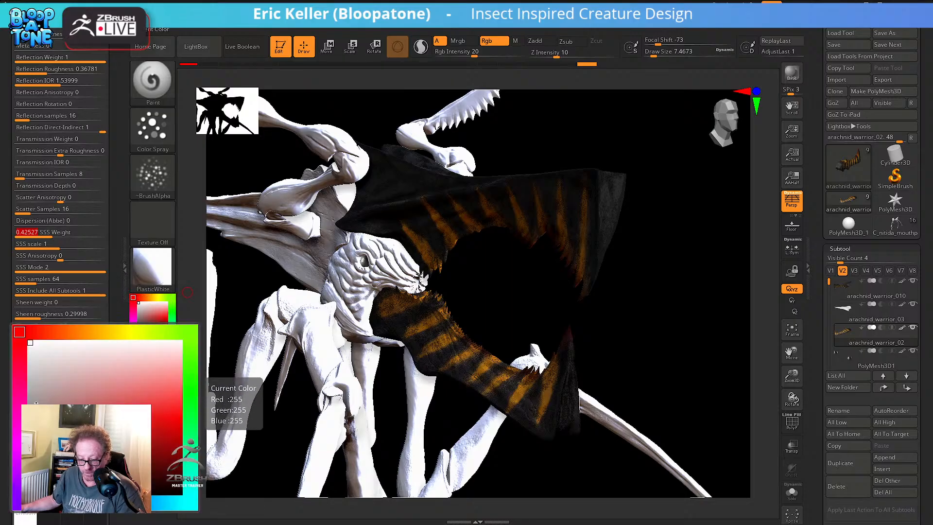
left_click(17, 423)
left_click(180, 417)
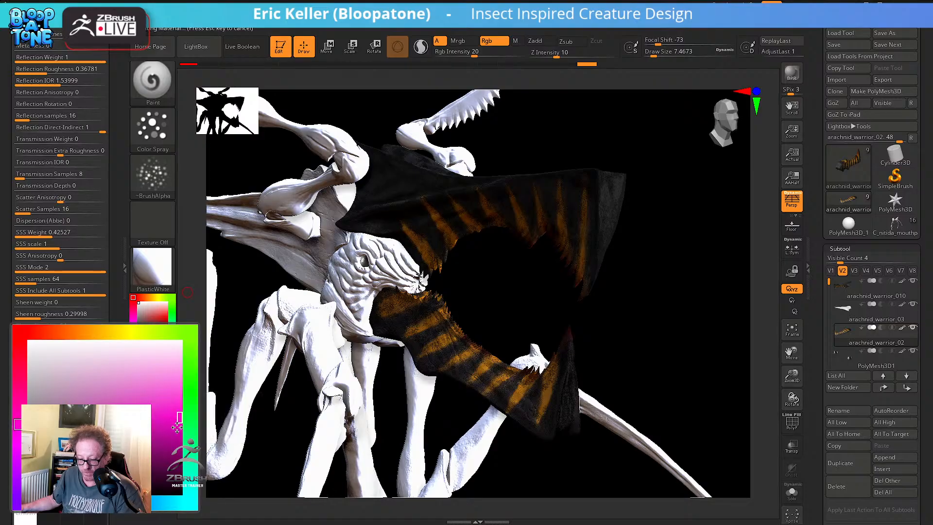
left_click(177, 428)
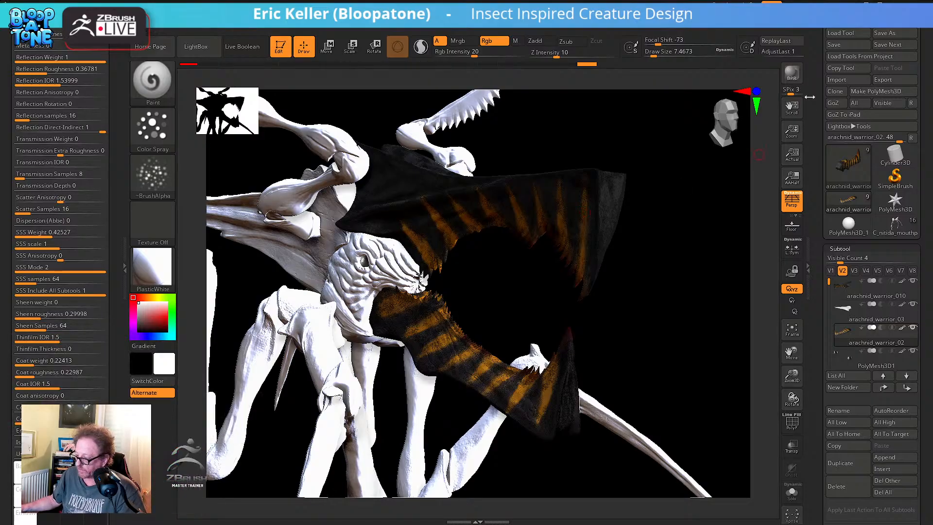
Set the PlasticWhite material's SSS Mode to 1, SSS Weight to 0.24711 and SSS scale to 1.59768, and re-render the creature
left_click(797, 73)
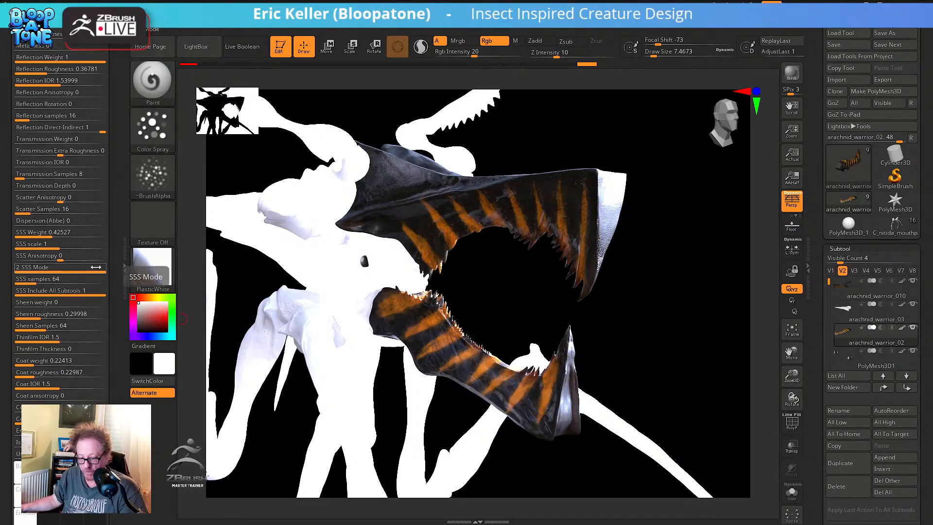
left_click_drag(92, 269, 46, 271)
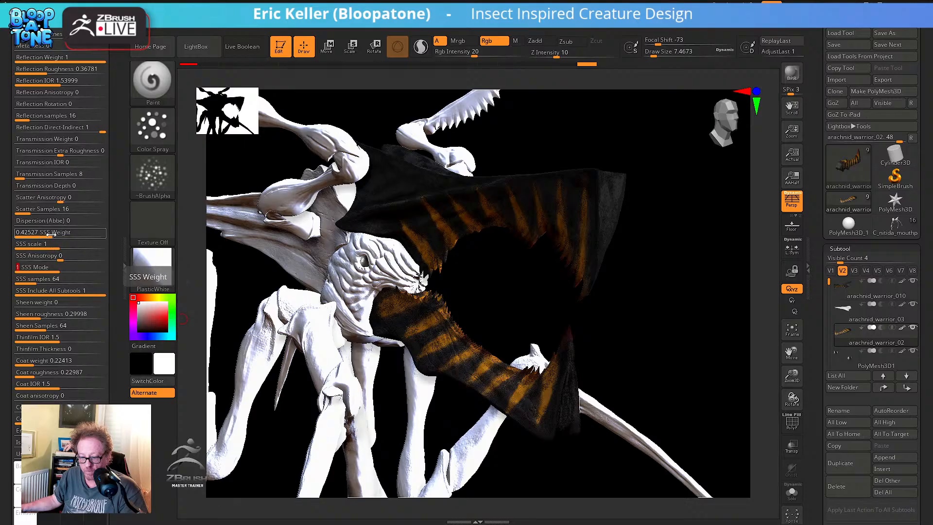
mouse_move(52, 234)
left_mouse_down()
mouse_move(42, 237)
mouse_move(73, 247)
left_mouse_up()
left_click_drag(84, 247, 86, 247)
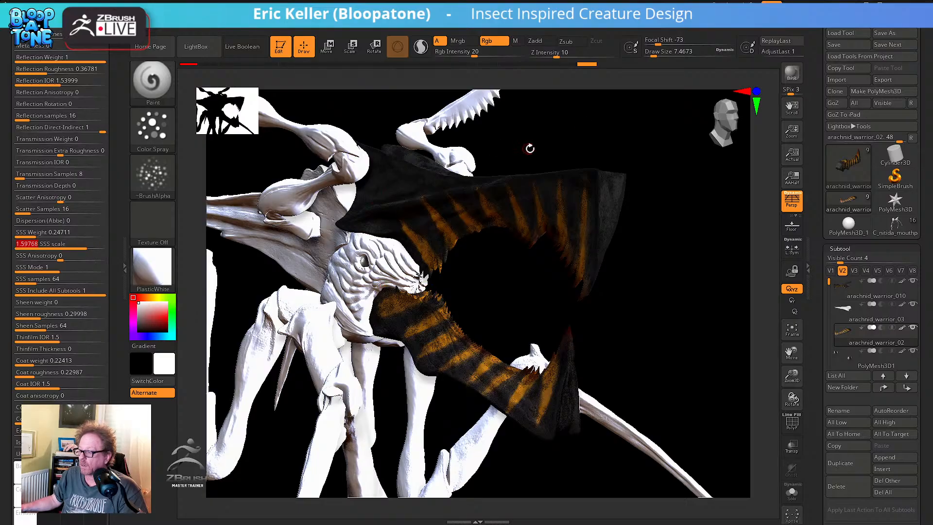
left_click(791, 75)
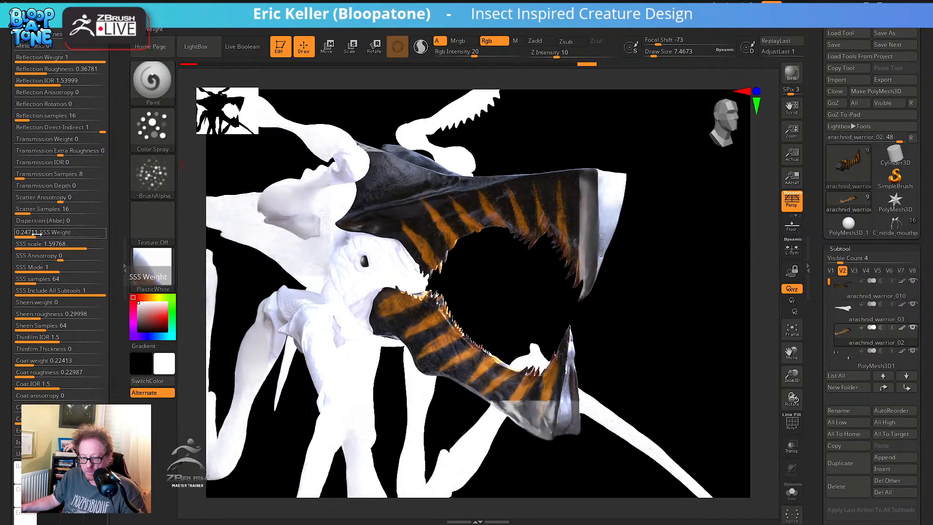
Raise the PlasticWhite material's SSS Weight to 1 and SSS scale to 2, keeping SSS Mode at 1
left_click_drag(43, 234, 105, 234)
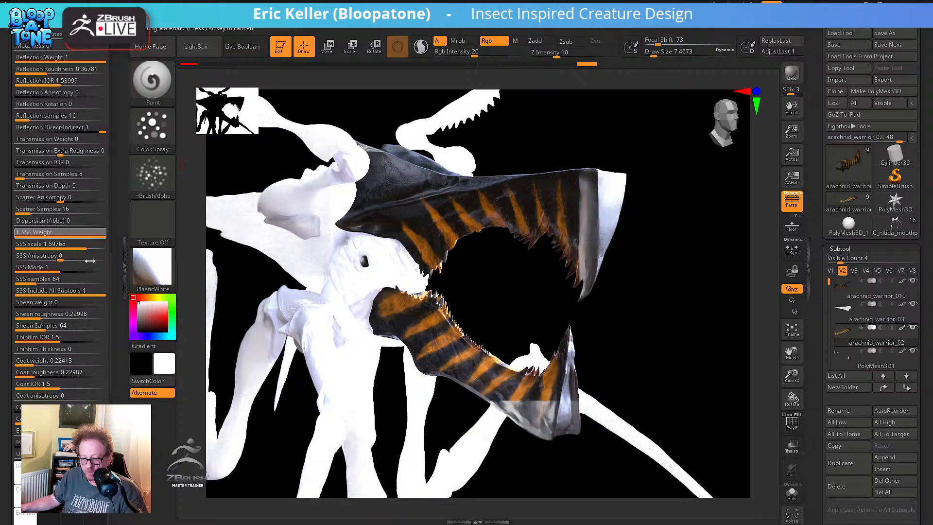
left_click_drag(86, 248, 107, 248)
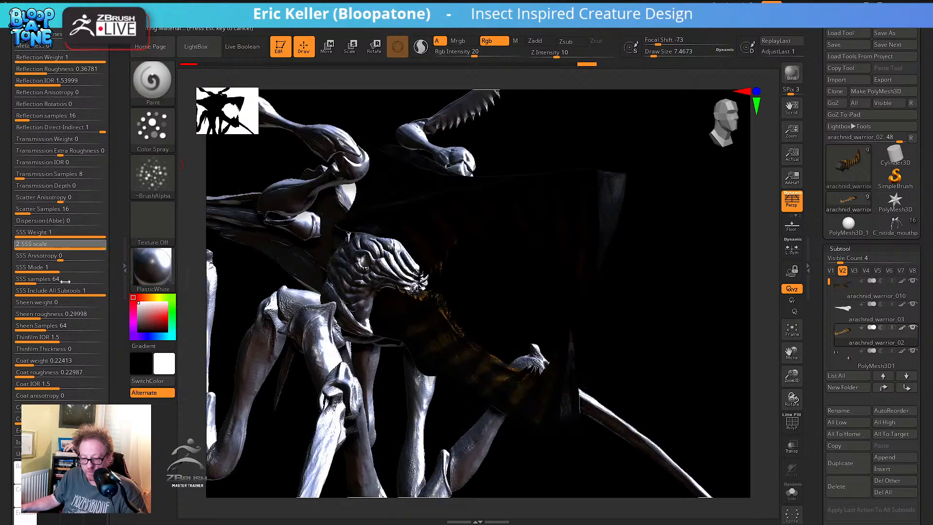
left_click_drag(56, 271, 74, 267)
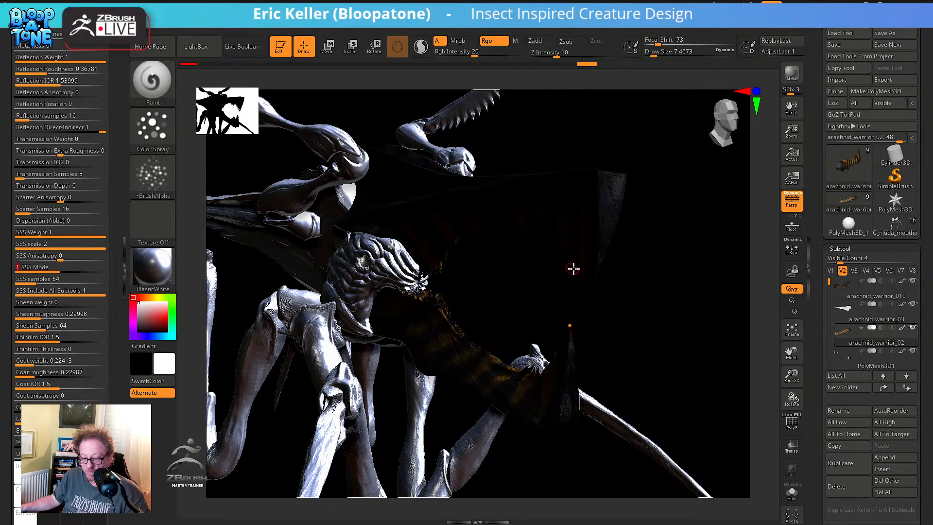
left_click_drag(600, 279, 575, 266)
mouse_move(596, 323)
left_mouse_down()
mouse_move(630, 329)
mouse_move(623, 250)
mouse_move(656, 294)
mouse_move(605, 285)
mouse_move(611, 358)
mouse_move(614, 327)
mouse_move(589, 333)
mouse_move(604, 327)
left_mouse_up()
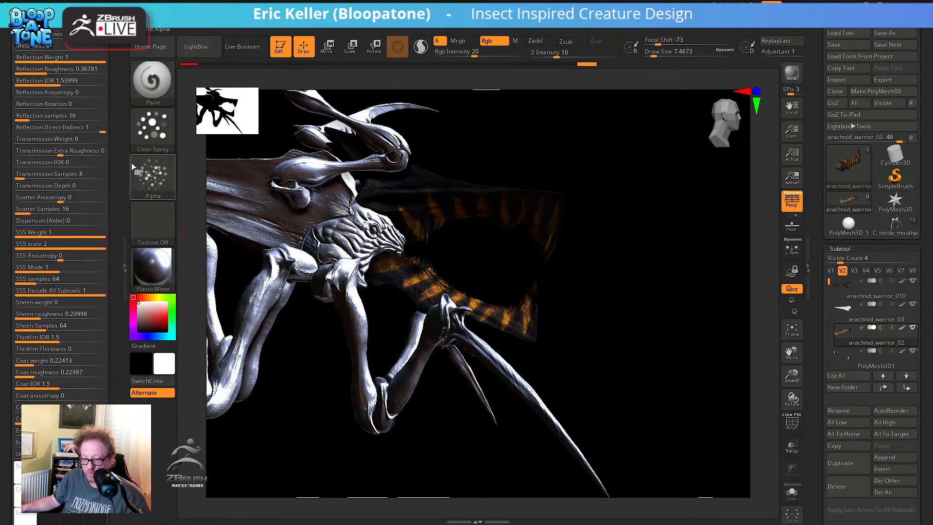
Set PlasticWhite's Base Weight to 0.61492 and Reflection Weight to 0.7586, raise its Transmission Weight slightly, and render the creature
left_click_drag(113, 111, 115, 198)
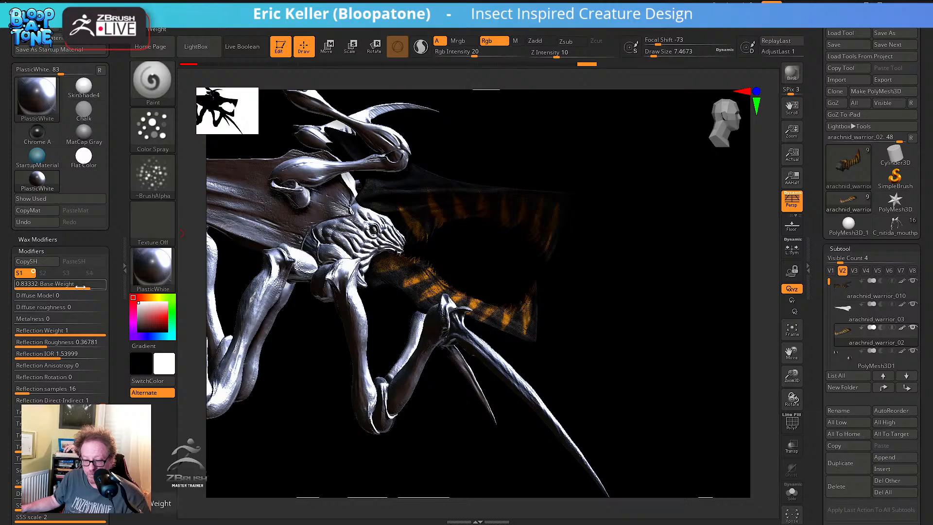
left_click_drag(79, 287, 68, 287)
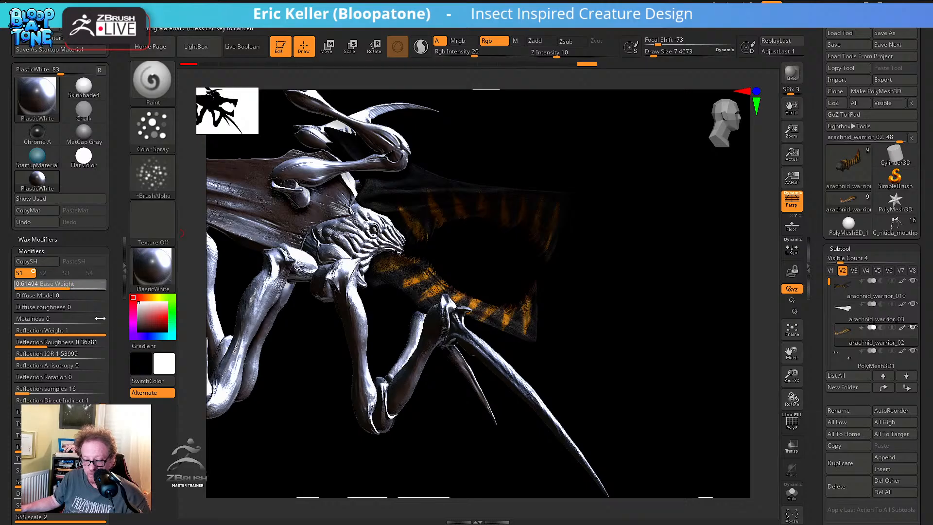
left_click_drag(105, 331, 84, 332)
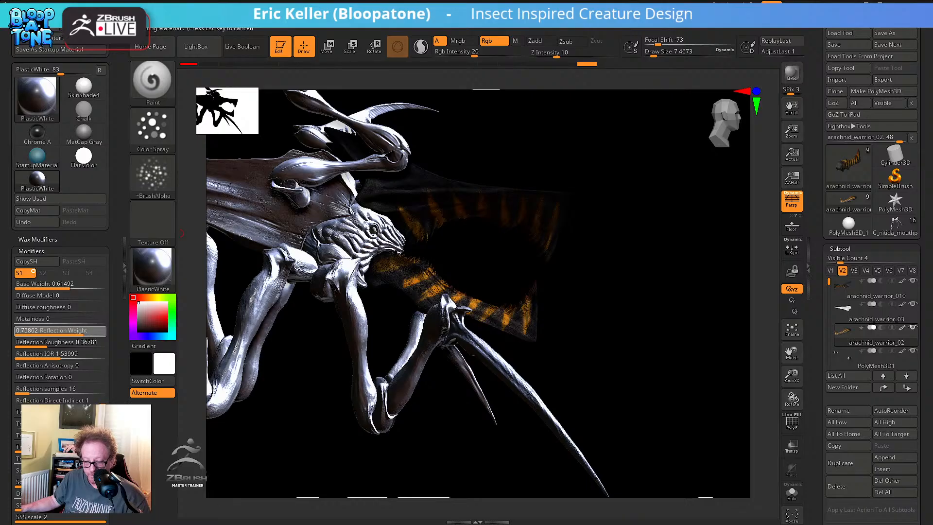
left_click(125, 269)
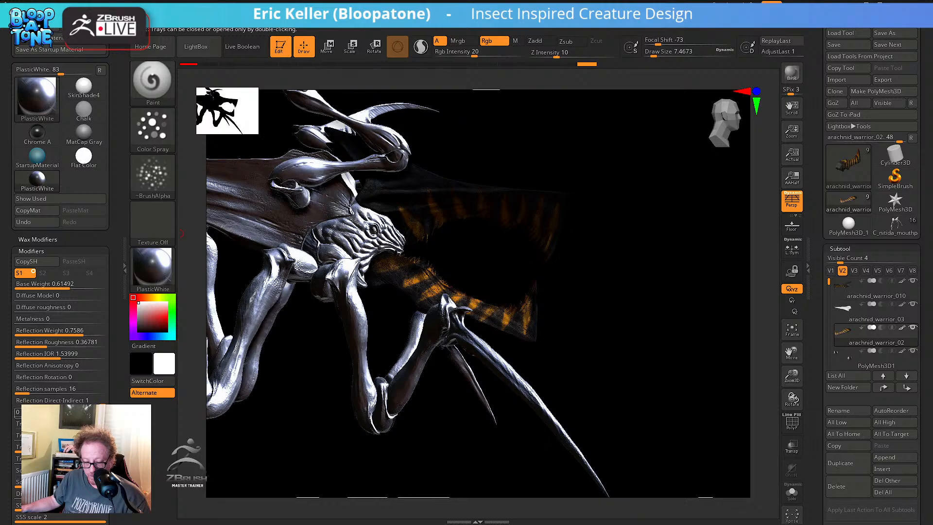
left_click_drag(24, 414, 31, 414)
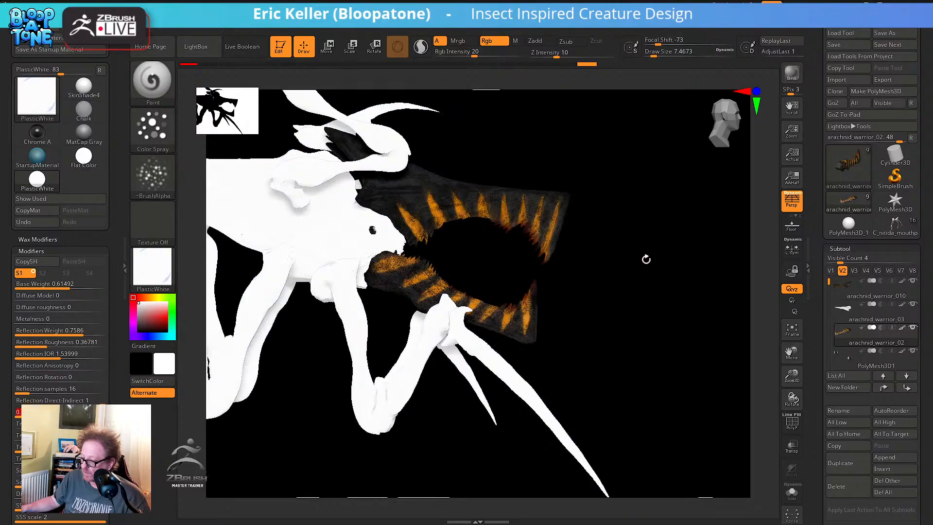
left_click(791, 73)
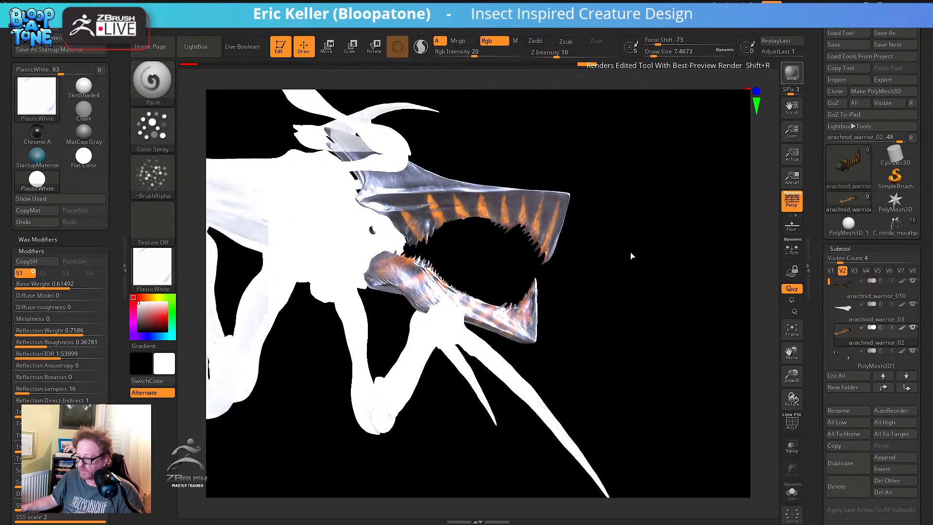
Switch the creature to the RSWax preset material and render a closer view of the head with Best Preview Render
left_click(156, 280)
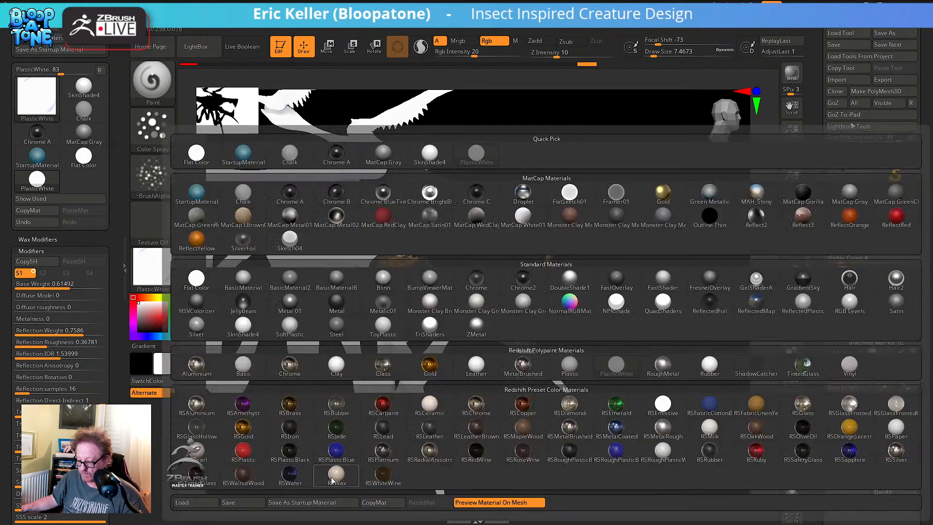
mouse_move(331, 479)
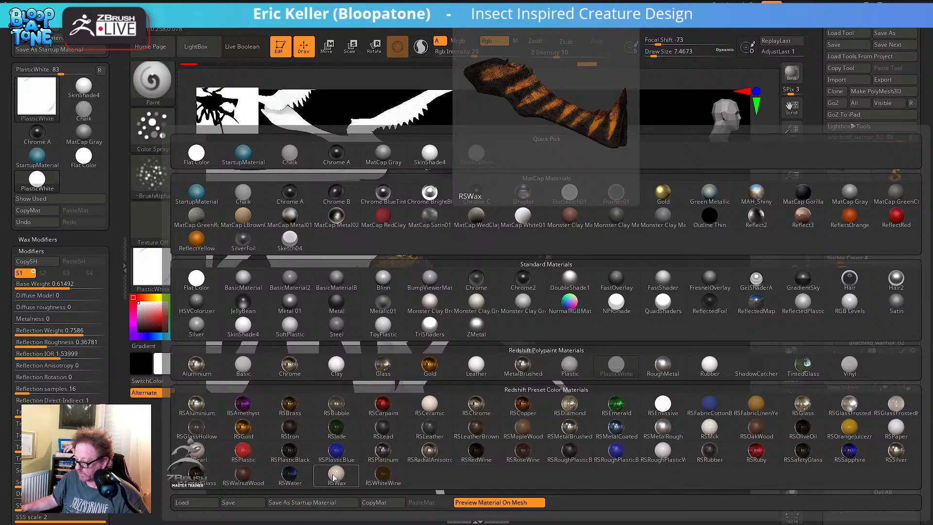
left_click(334, 477)
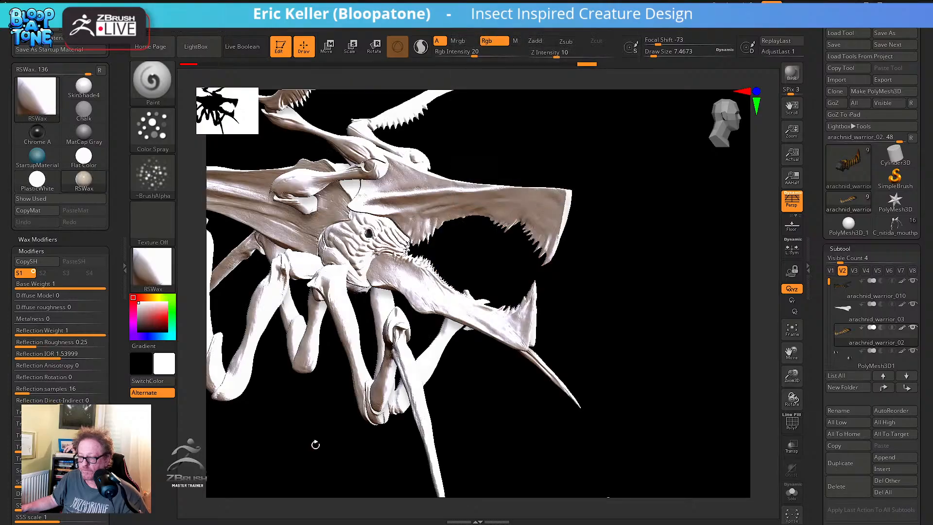
left_click_drag(314, 441, 395, 442)
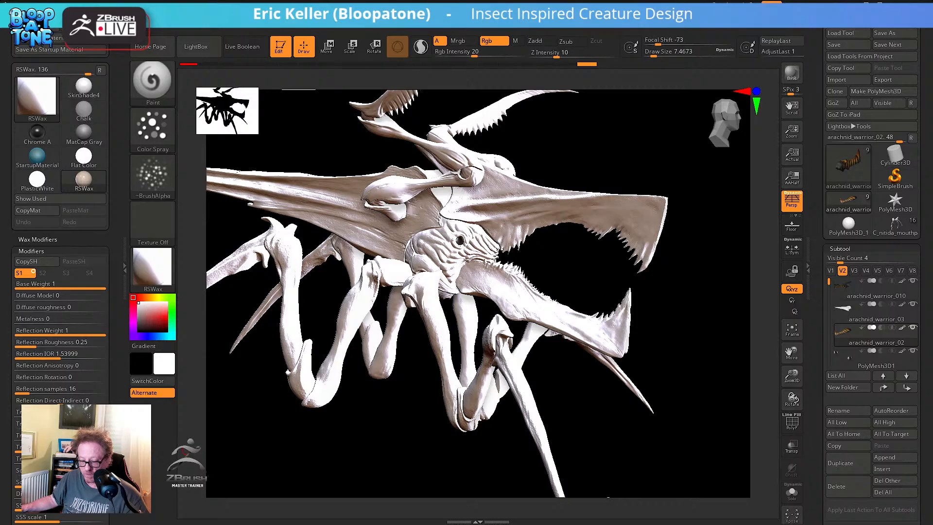
left_click_drag(119, 452, 119, 319)
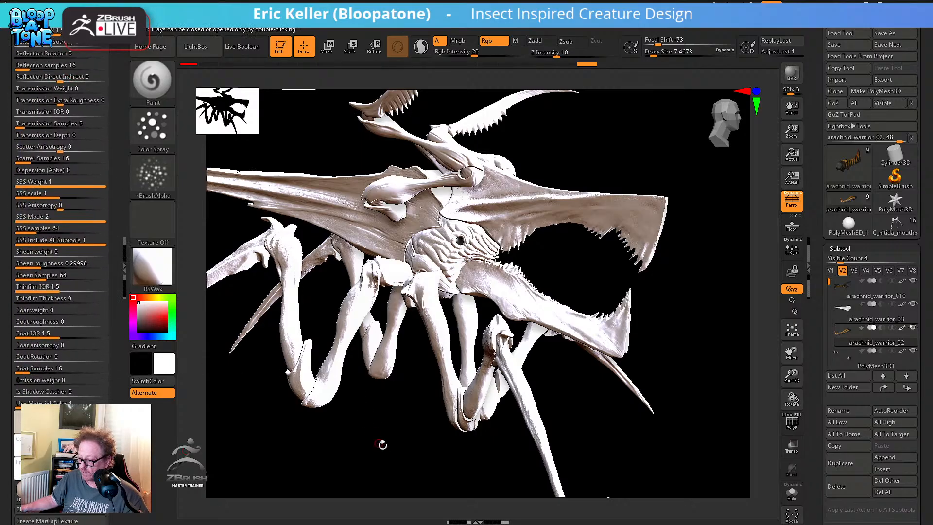
left_click_drag(382, 445, 372, 416)
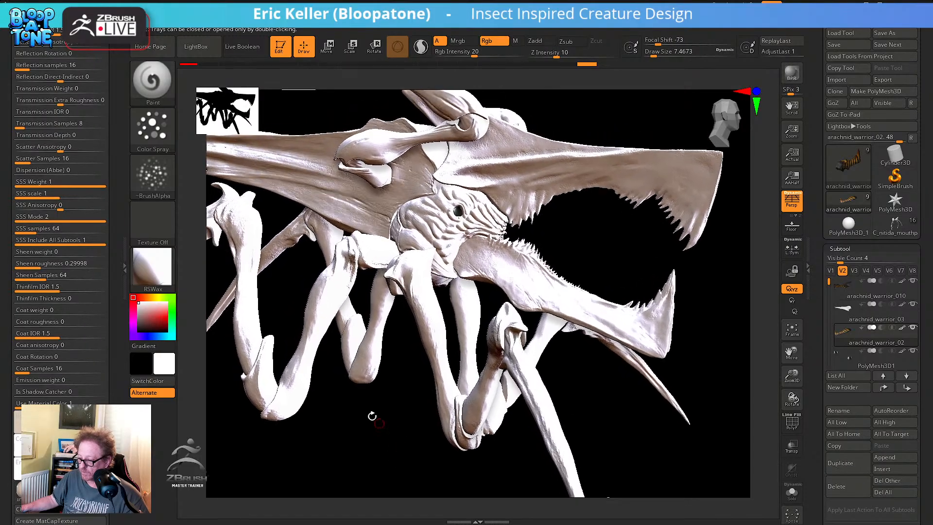
left_click(792, 73)
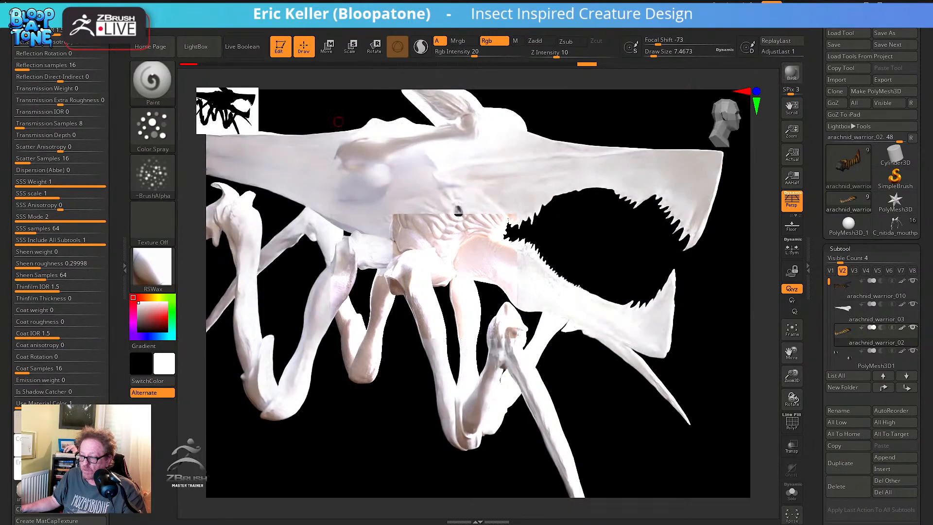
Turn off the scene's active main light
left_click(355, 22)
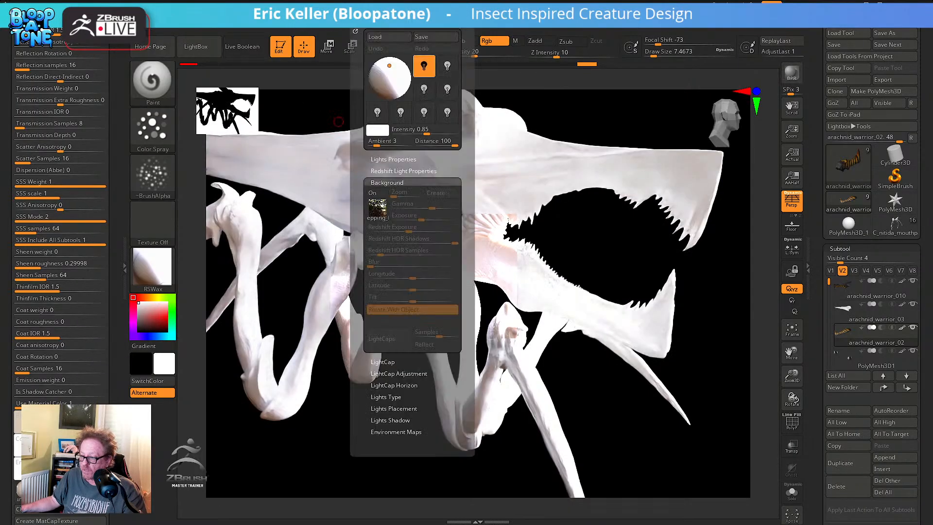
left_click(425, 71)
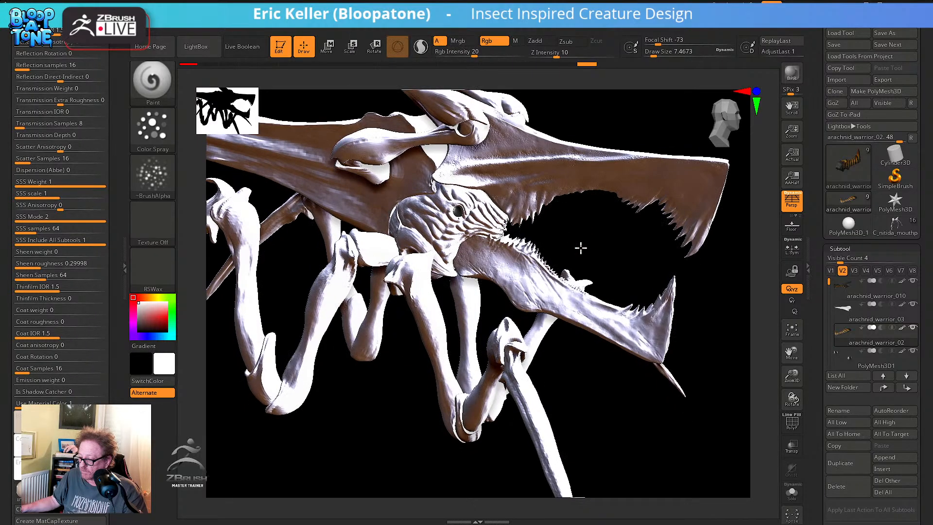
left_click_drag(581, 248, 520, 258)
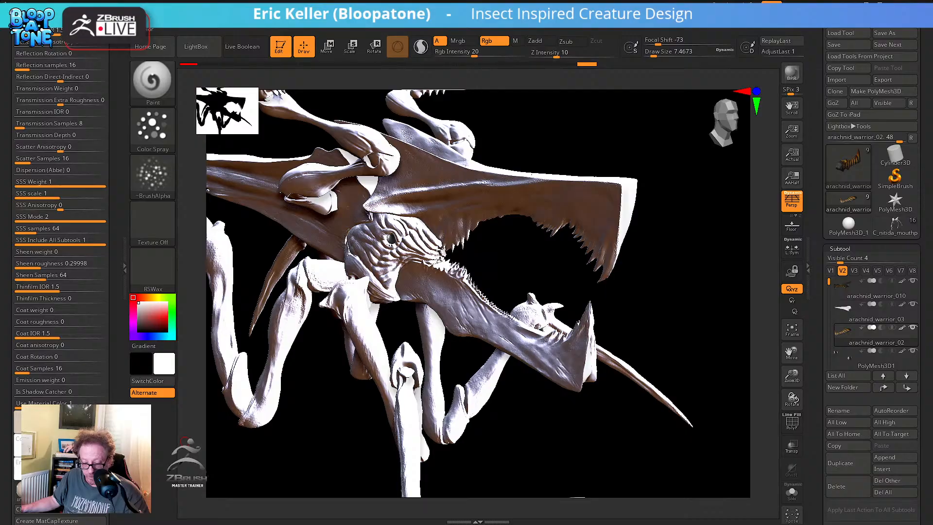
Change the RSWax material's color swatch to a warm orange-tan and run a partial Best Preview Render
left_click(101, 418)
left_click_drag(91, 389, 112, 398)
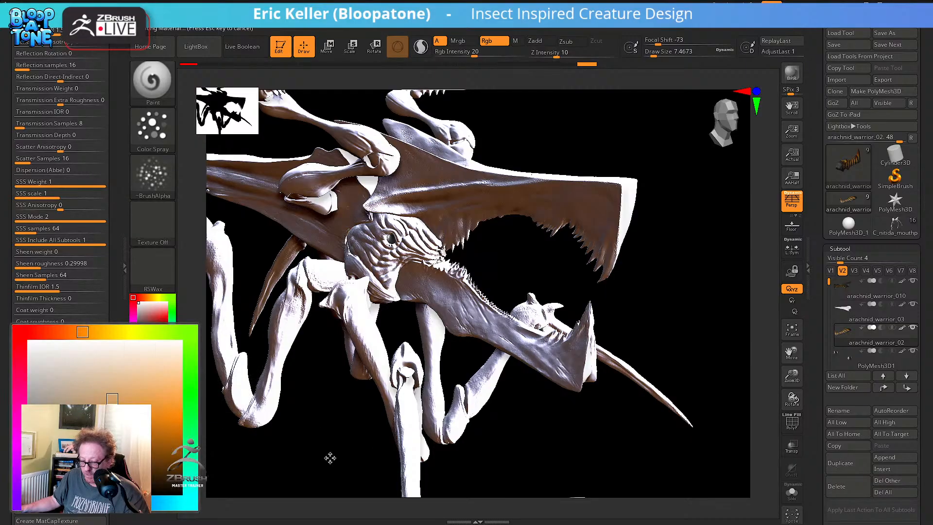
left_click(317, 430)
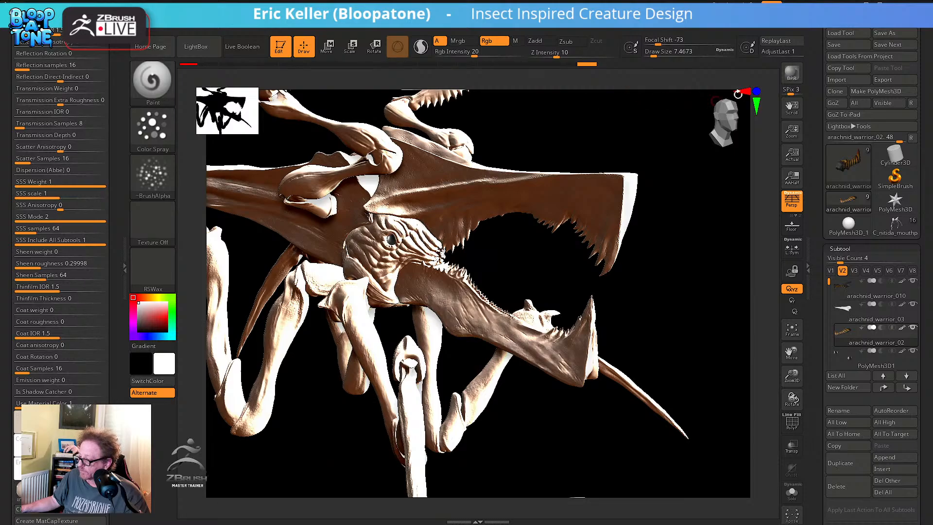
left_click(793, 75)
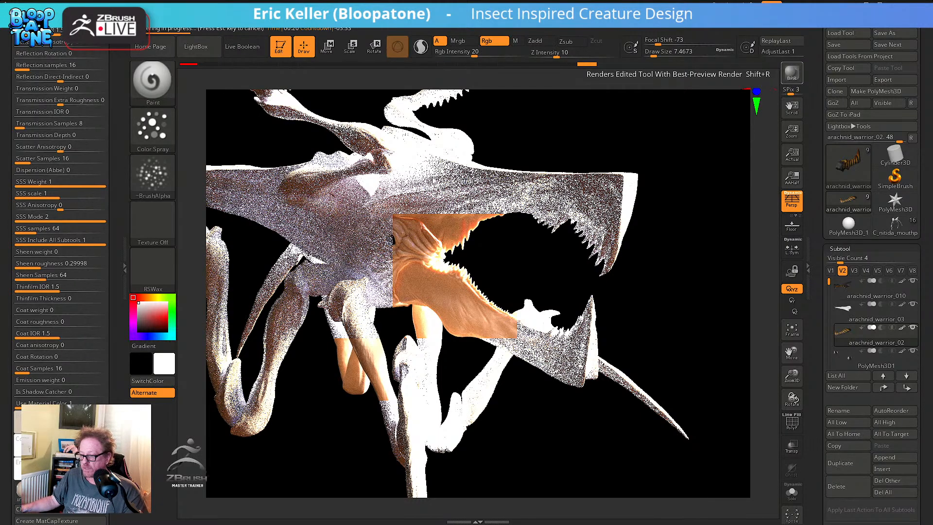
key("Escape")
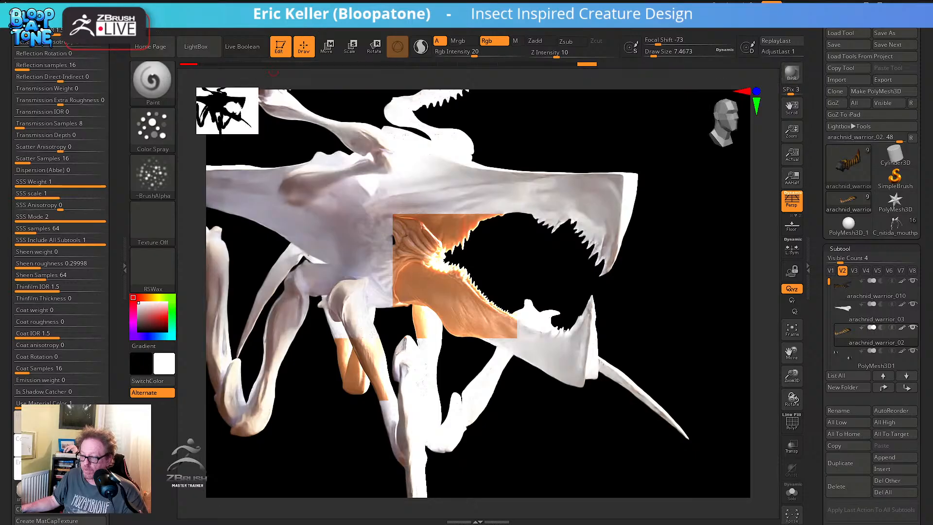
Turn on the forest background environment, lower its HDR Exposure, and run a partial Best Preview Render
left_click(358, 18)
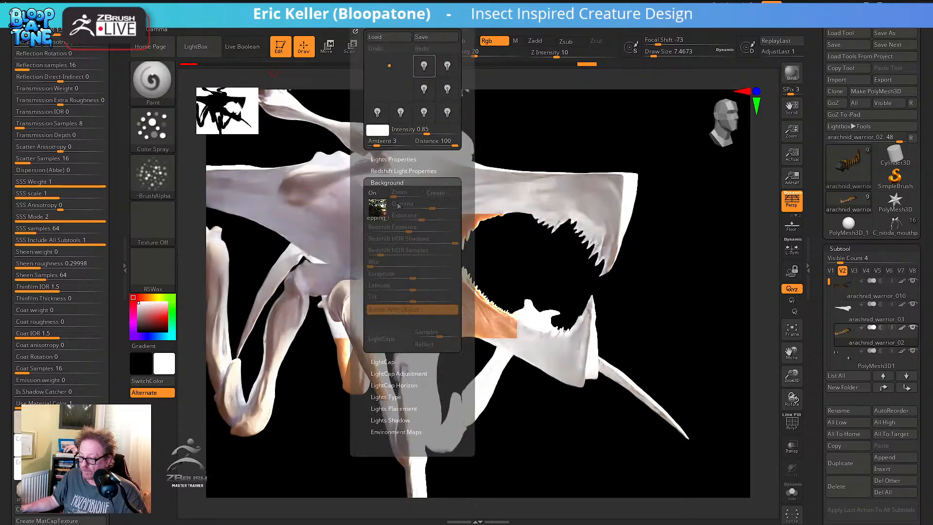
left_click(373, 193)
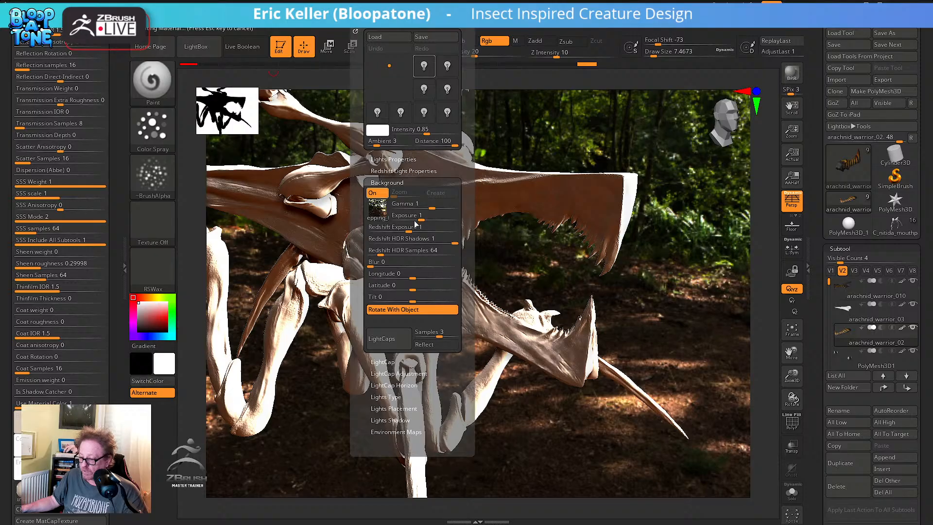
left_click_drag(416, 223, 411, 219)
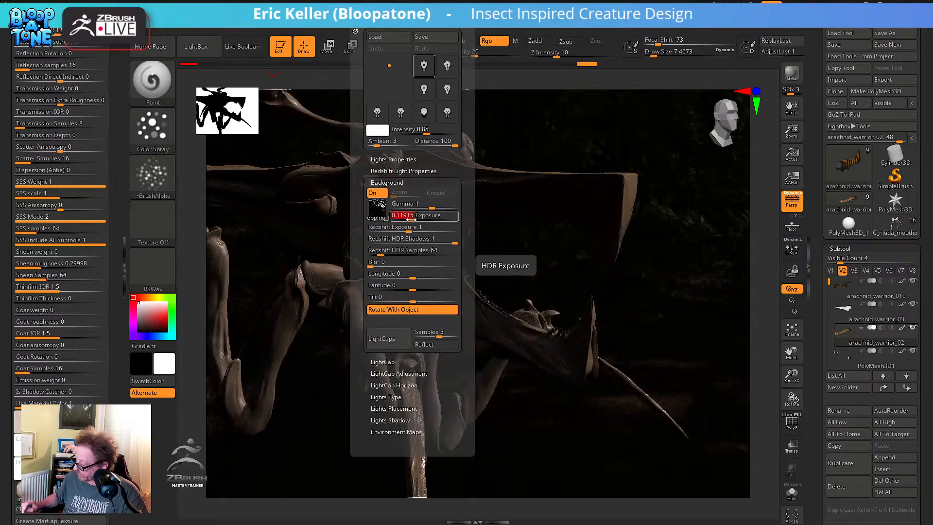
type("8")
key("Return")
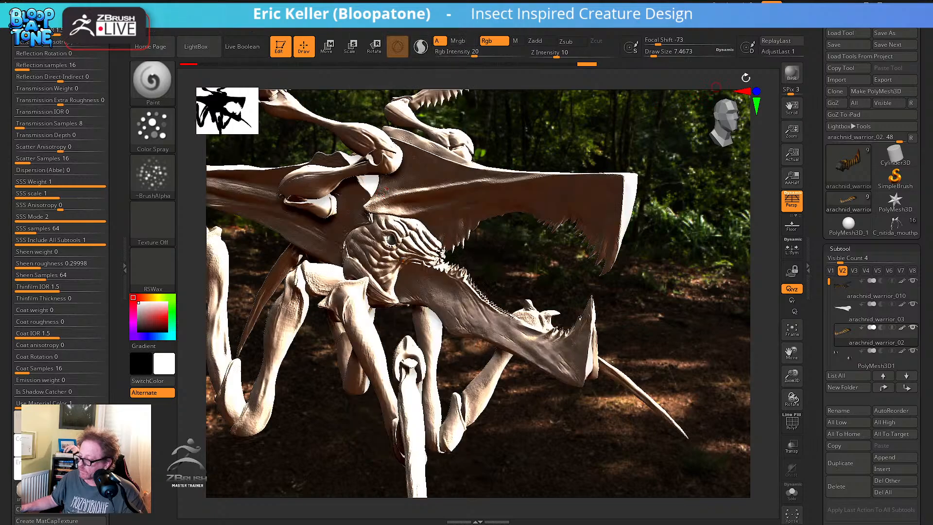
left_click(788, 76)
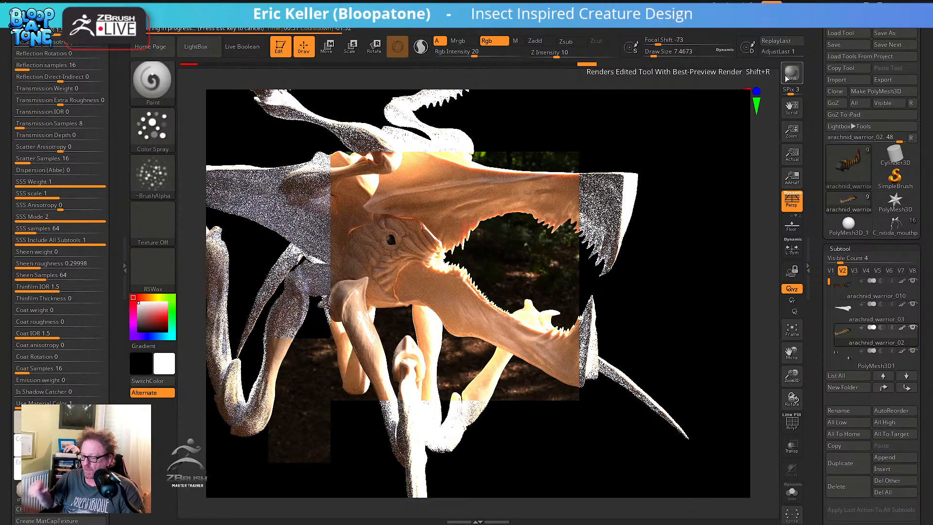
key("Escape")
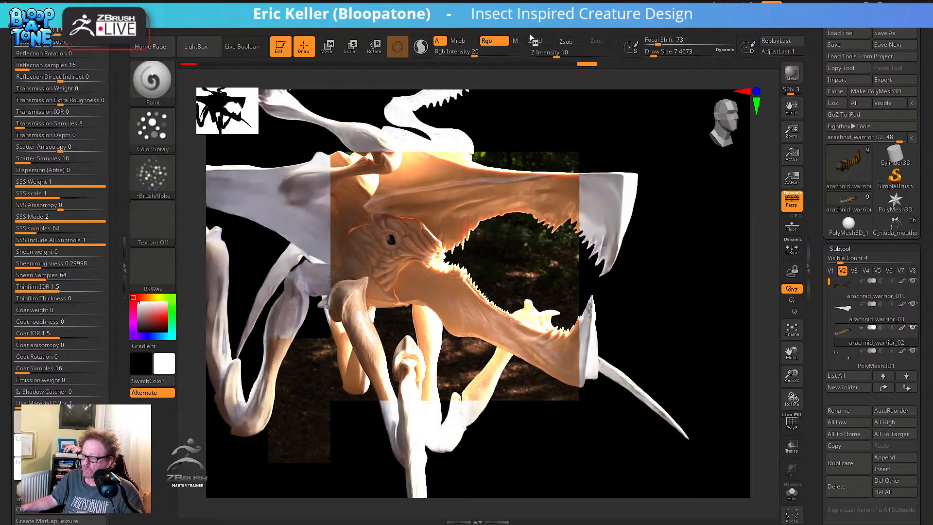
Import the secluded_beach_4k EXR from the HDRI texture library as a new texture
left_click(635, 26)
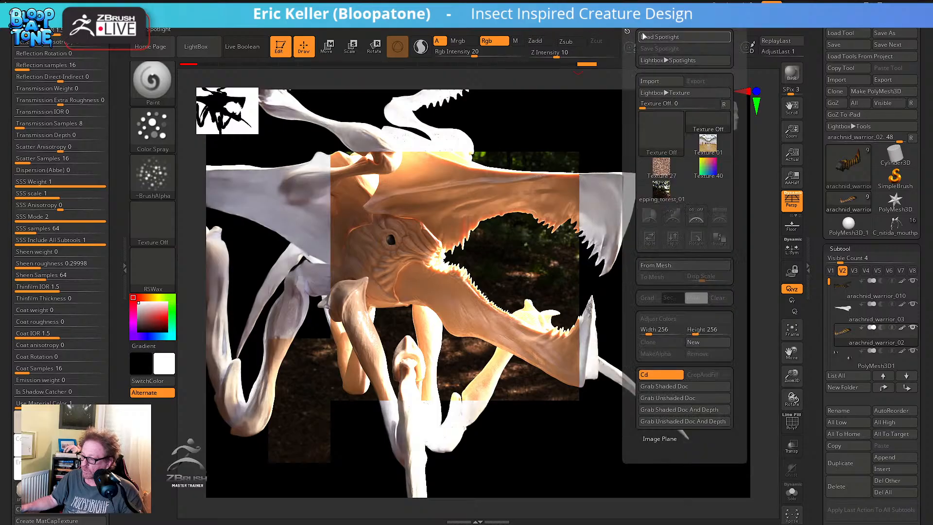
left_click(651, 81)
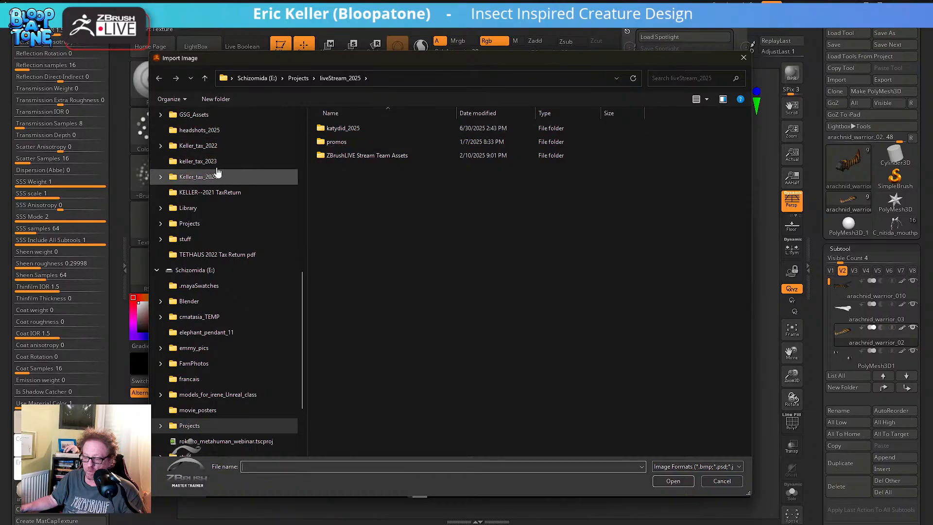
left_click(211, 209)
double_click(351, 386)
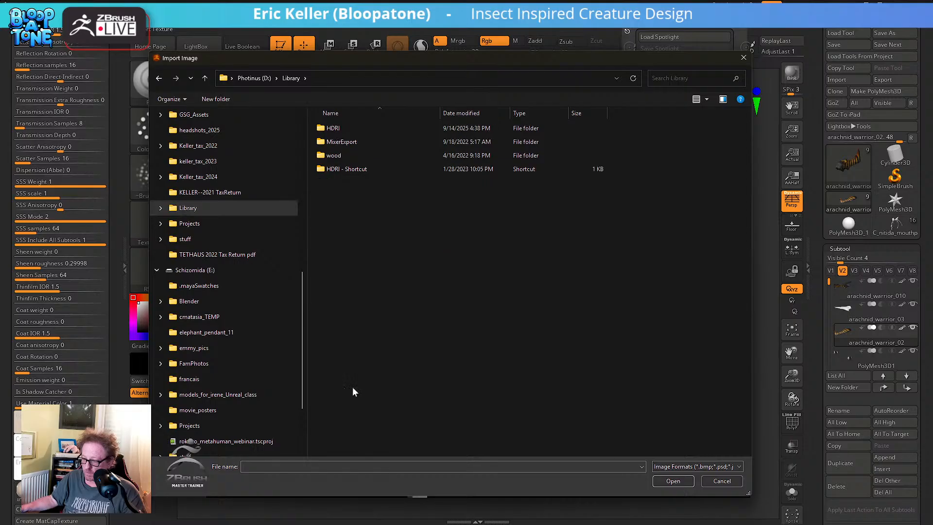
double_click(350, 128)
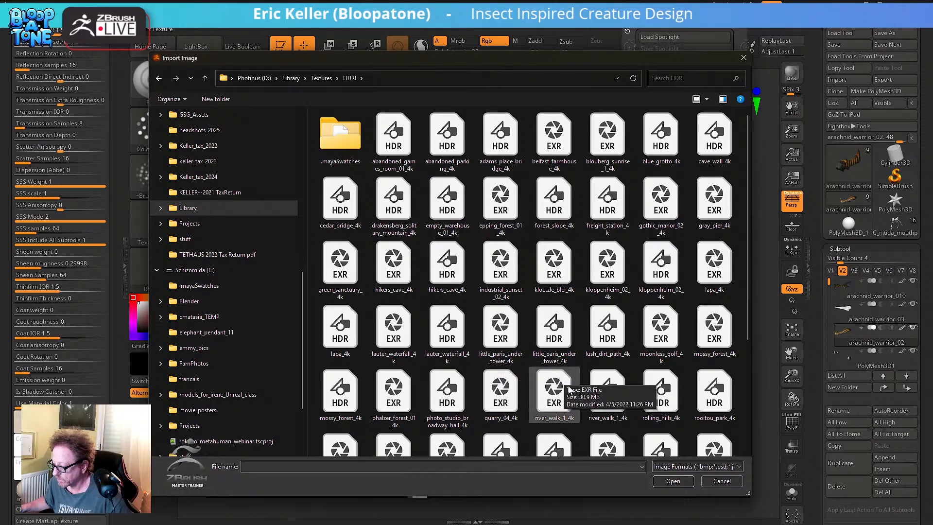
scroll(569, 386, "down", 3)
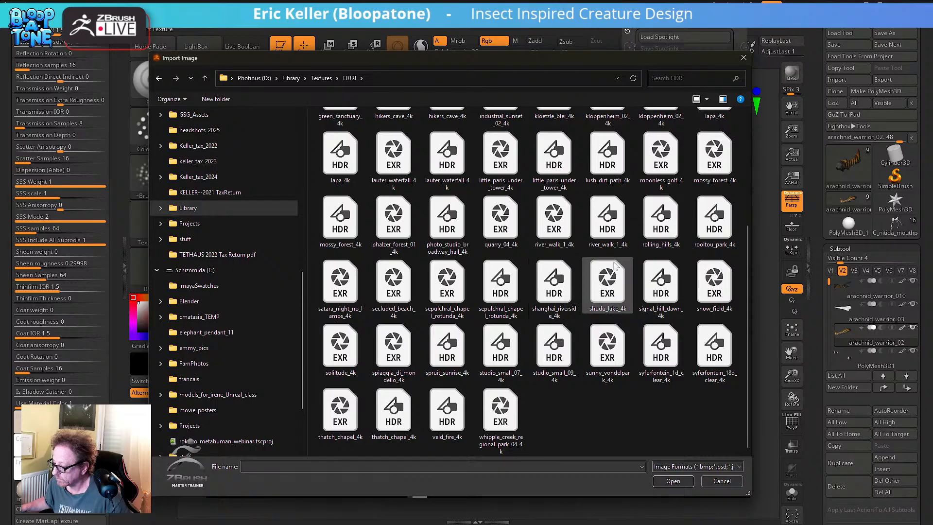
left_click(393, 290)
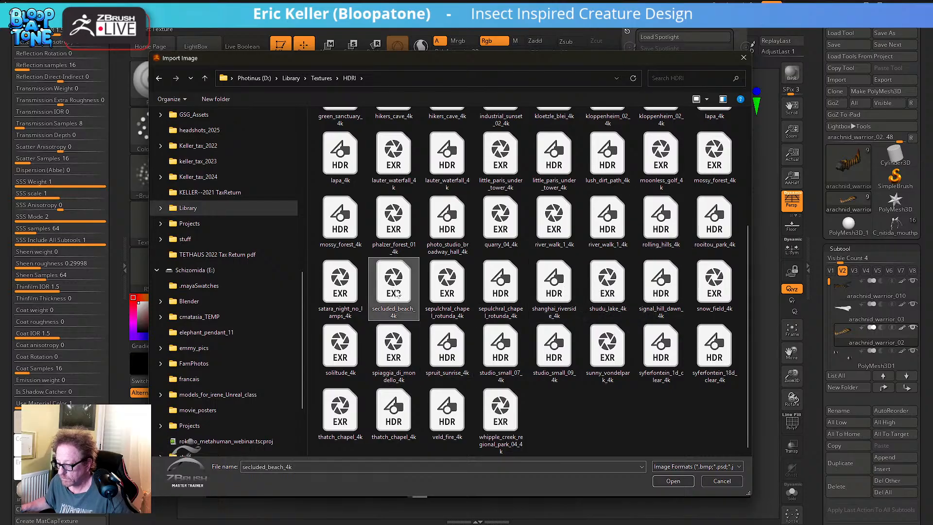
left_click(673, 480)
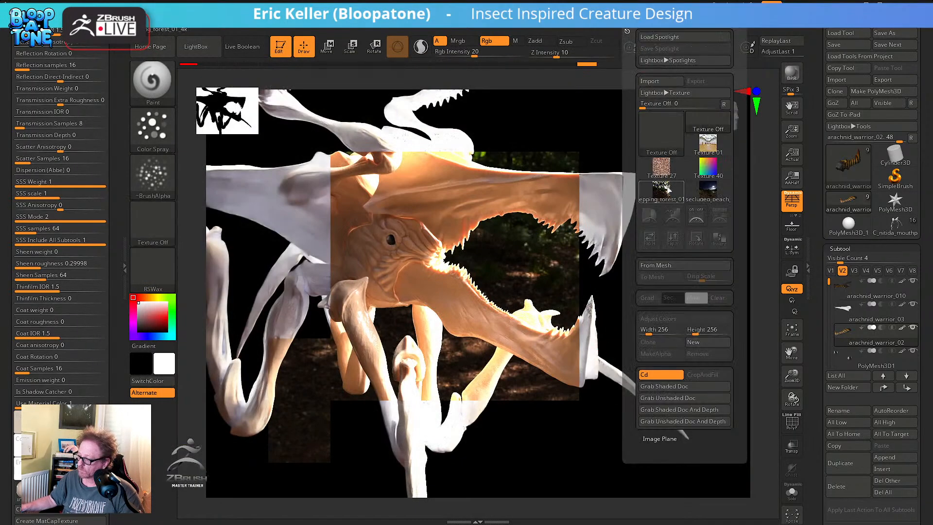
Assign secluded_beach_4k as the light background and run a Best Preview Render of the whole creature from its opposite side
mouse_move(711, 191)
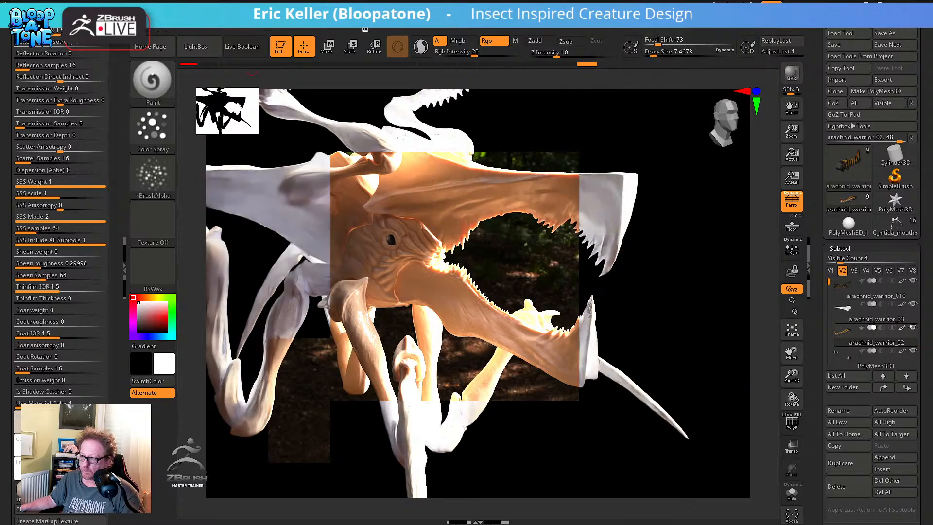
left_click(367, 23)
left_click(378, 213)
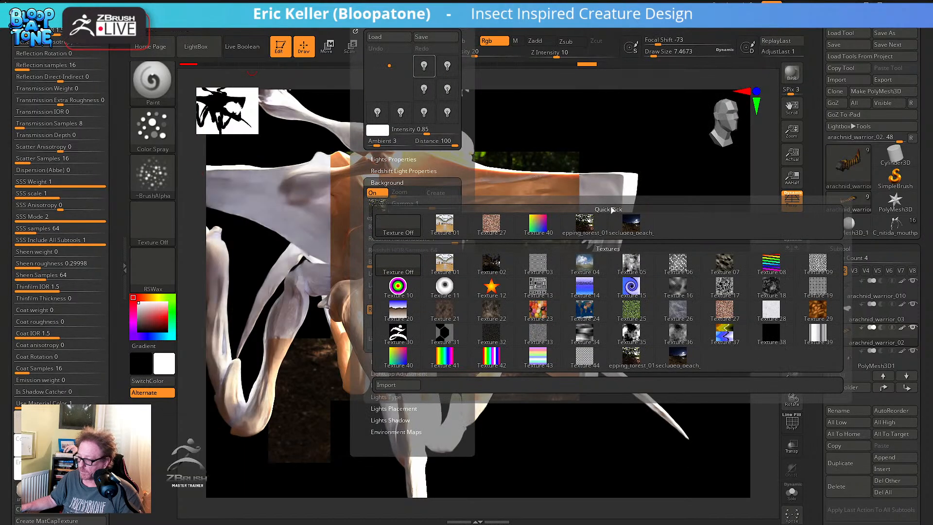
left_click(632, 233)
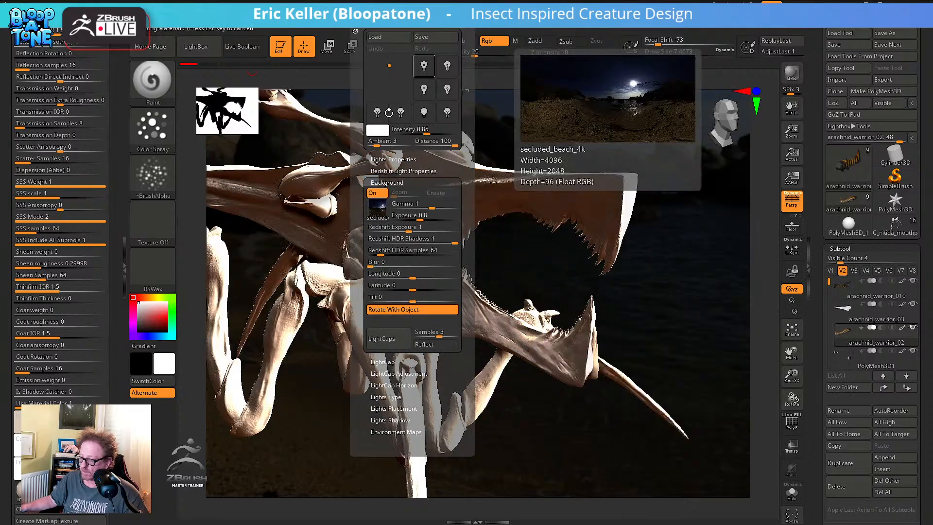
left_click_drag(691, 292, 581, 450)
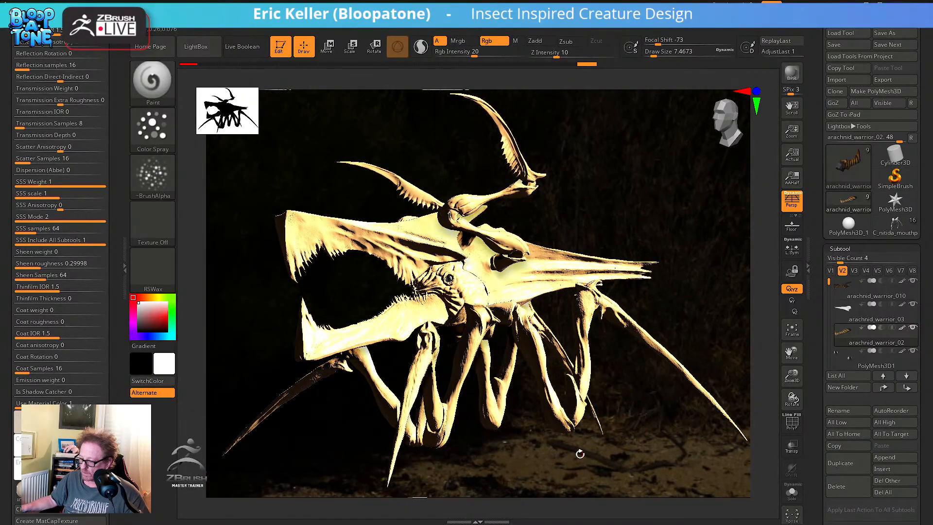
left_click(792, 73)
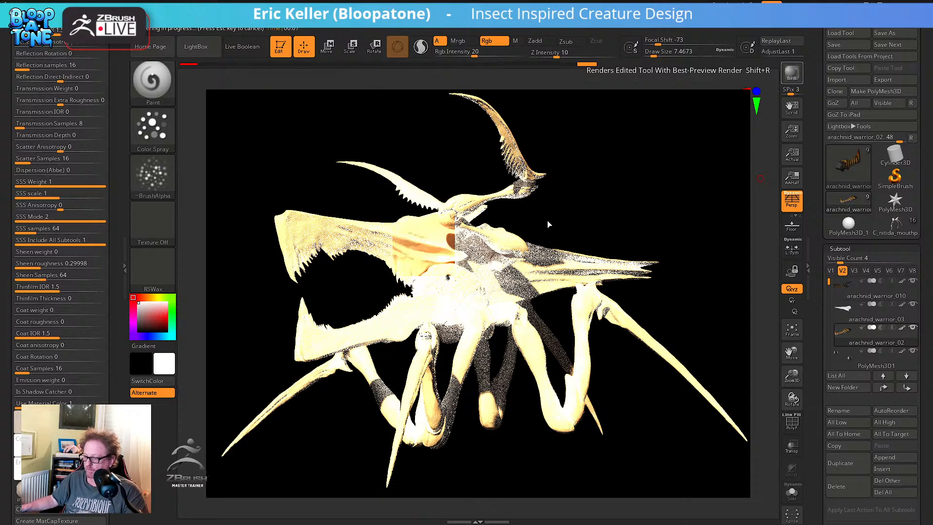
Lower the background's Redshift Exposure to 0.20576 and its Exposure to 0.5531, and rerun the Best Preview Render
left_click(360, 22)
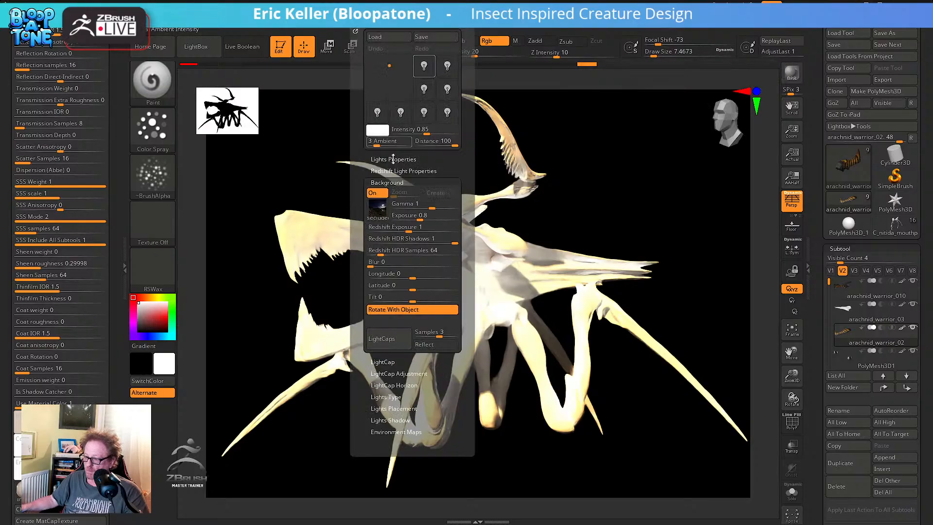
left_click_drag(408, 230, 401, 230)
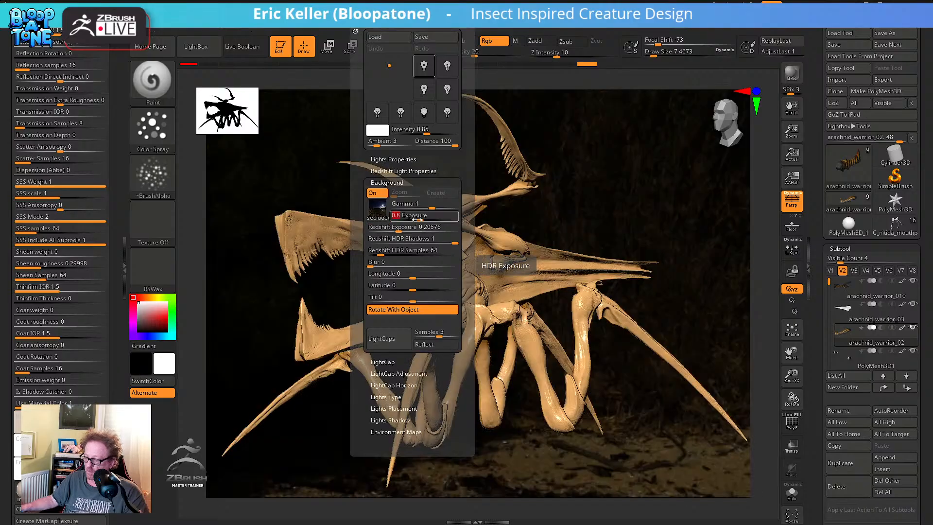
left_click_drag(417, 219, 418, 218)
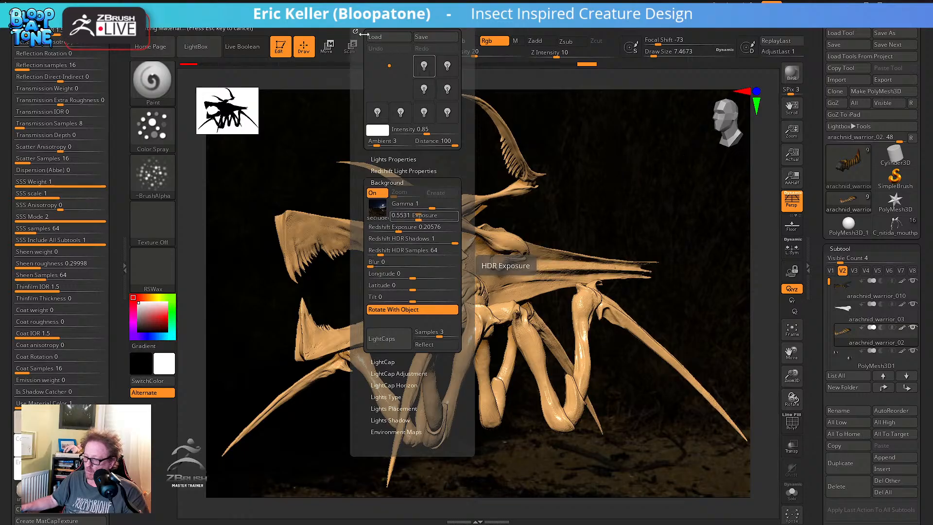
left_click(785, 71)
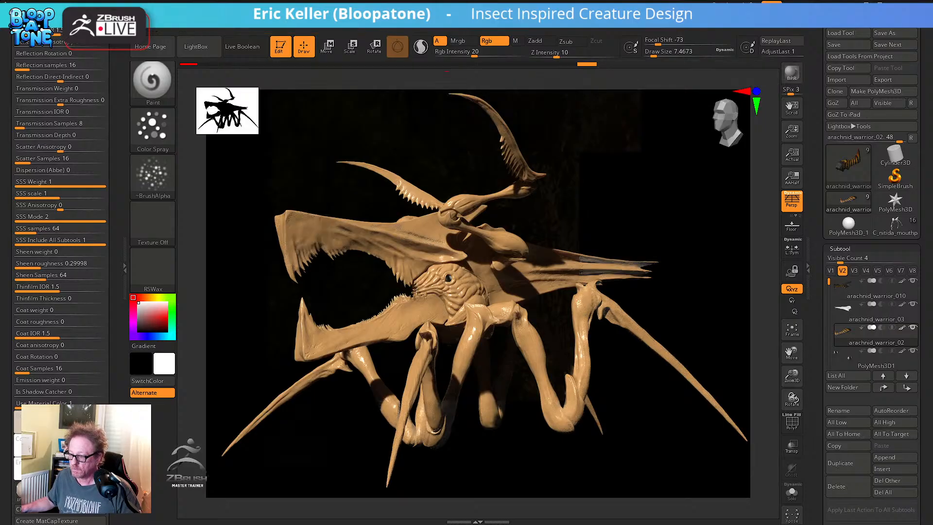
Raise the beach background's Redshift Exposure slightly
left_click(360, 20)
left_click(403, 227)
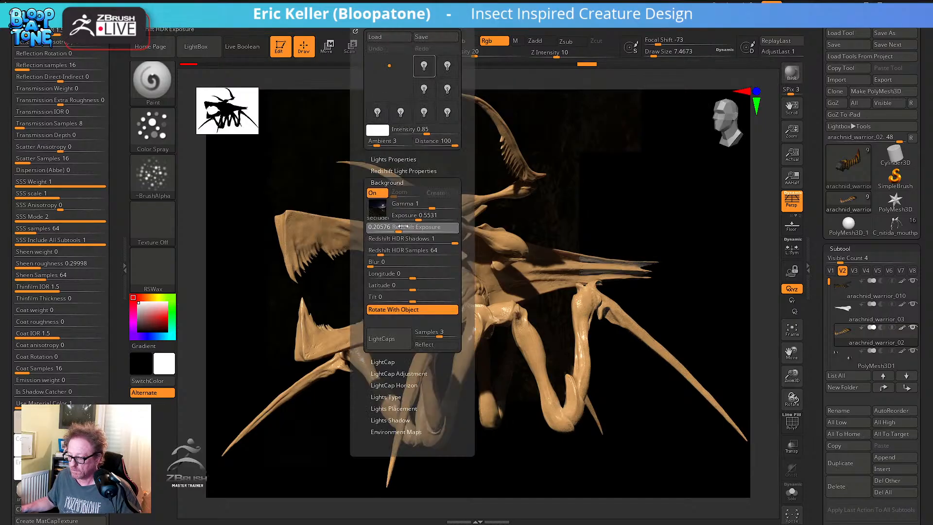
left_click_drag(403, 226, 405, 227)
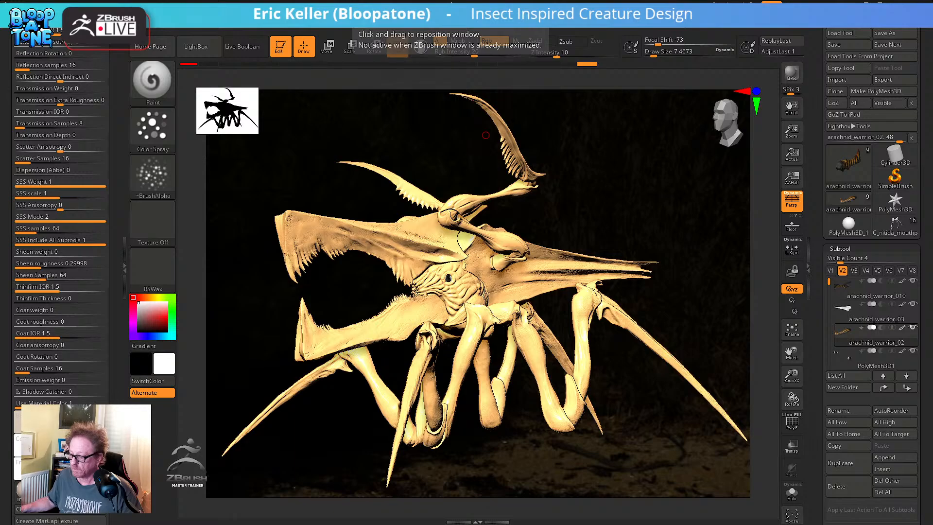
Set the RSWax material's Use Material Color to 0 and inspect the creature's painted colors
left_click_drag(568, 166, 623, 190)
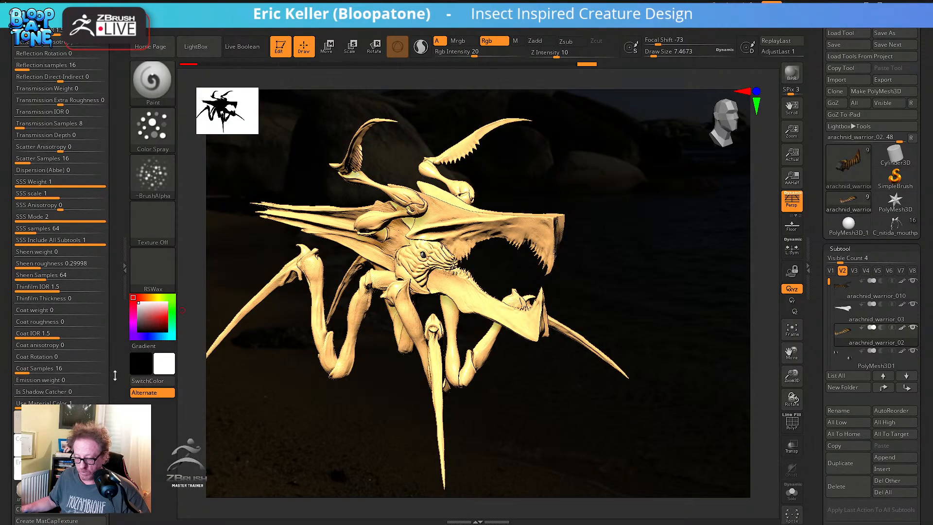
scroll(115, 375, "down", 1)
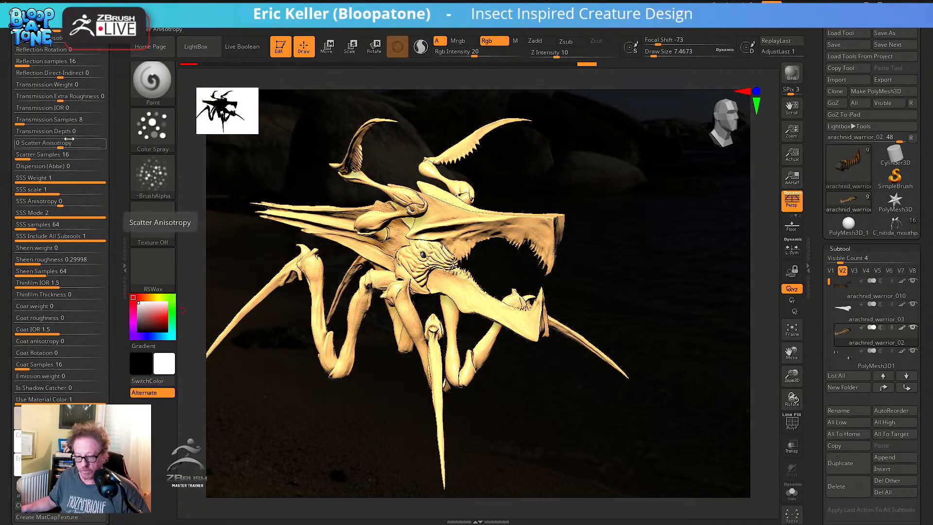
scroll(112, 173, "down", 3)
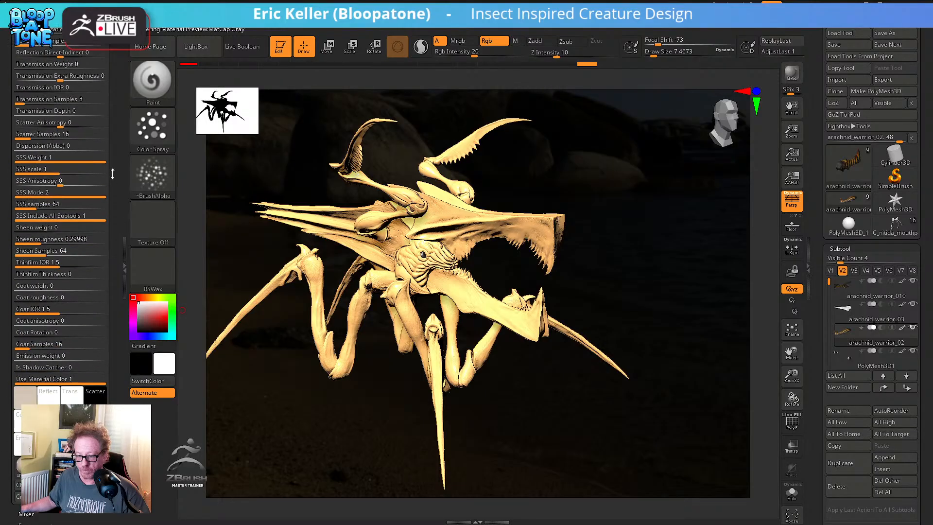
left_click(105, 379)
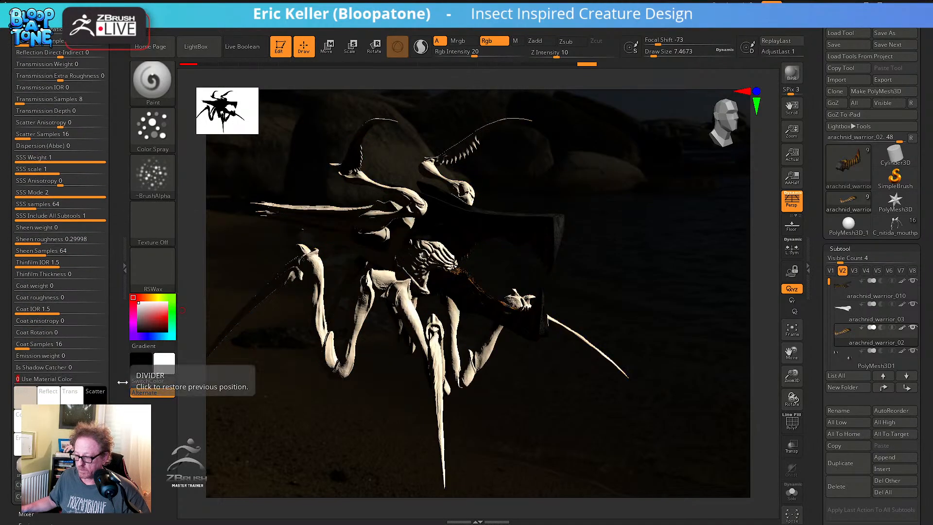
left_click_drag(291, 427, 340, 432)
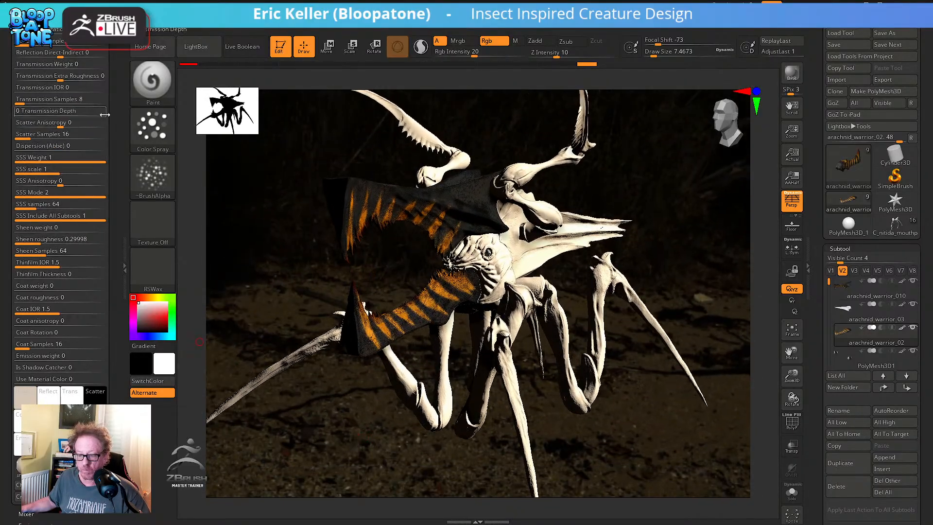
Set the RSWax material's SSS Weight to 0.54597, Reflection Roughness to 0.45976 and Base Weight to 0.84481
left_click_drag(117, 109, 115, 246)
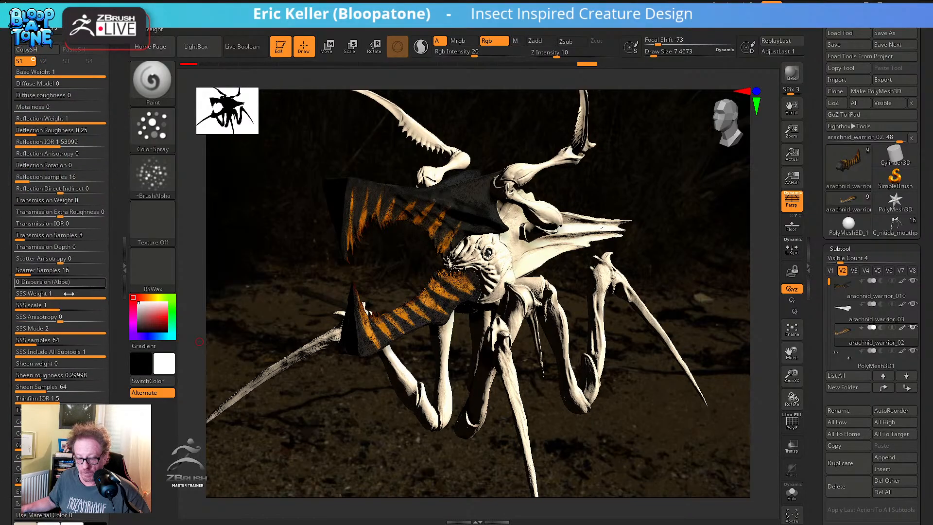
left_click_drag(100, 296, 72, 296)
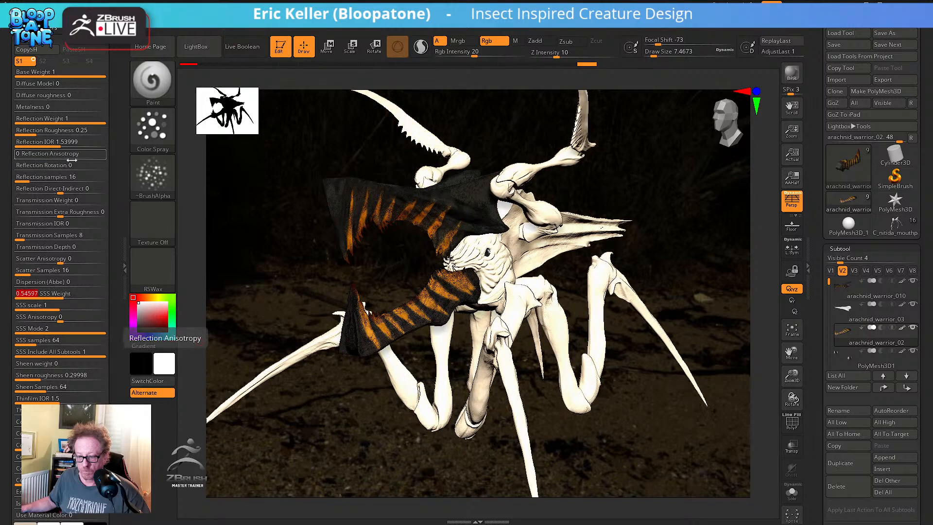
left_click_drag(58, 131, 56, 134)
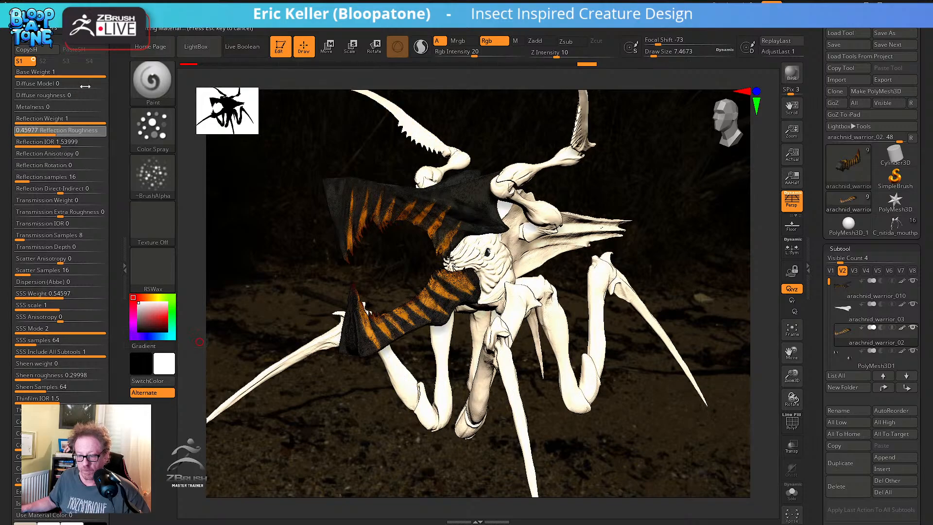
left_click_drag(86, 73, 88, 75)
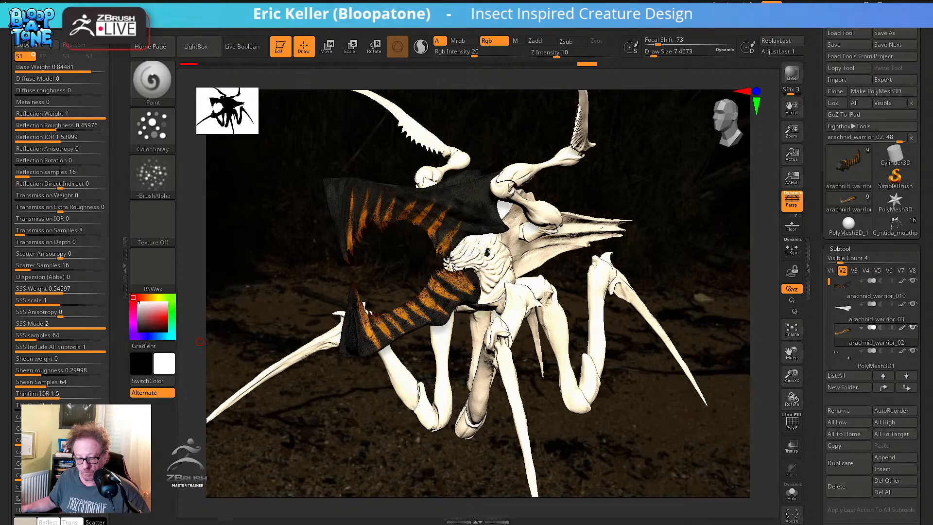
Run a Best Preview Render of the creature with its striped jaws facing left against the beach background
scroll(59, 282, "down", 1)
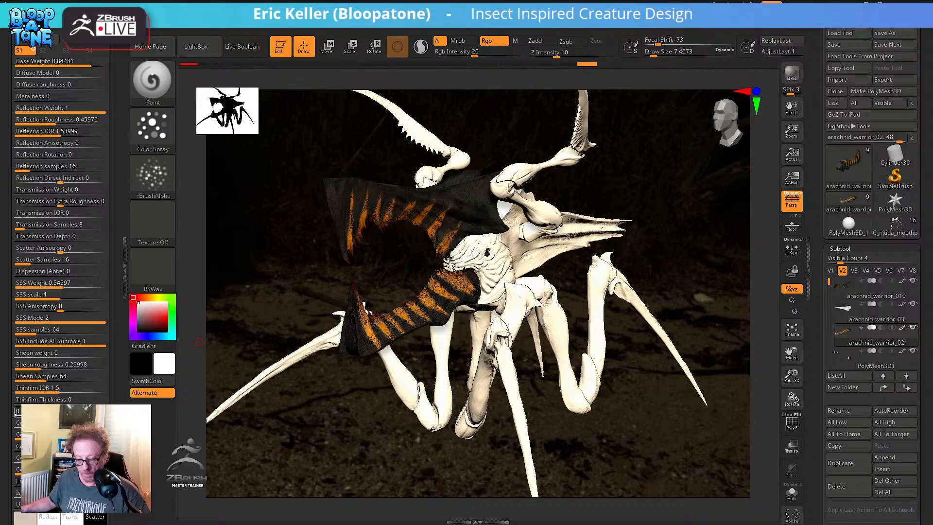
left_click_drag(364, 444, 344, 440)
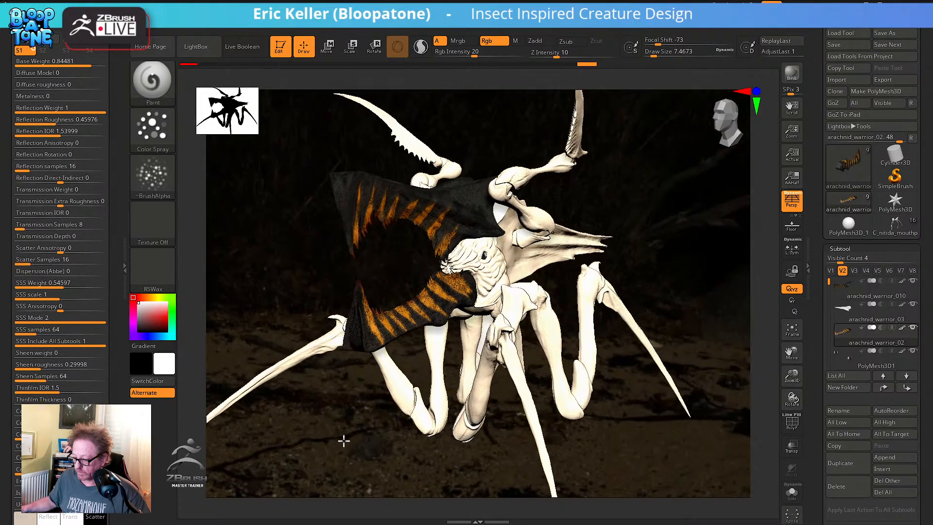
left_click(791, 76)
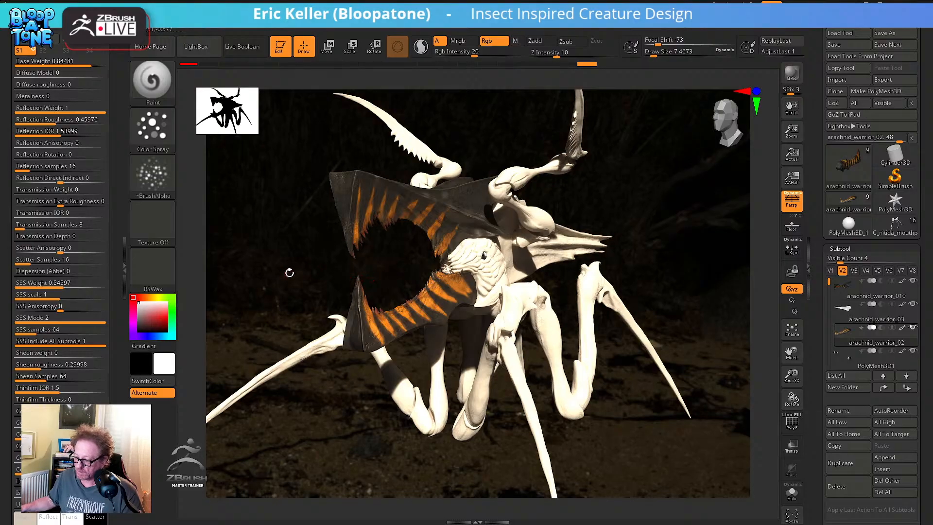
Raise the RSWax SSS Weight to 0.94827 and render the backlit creature facing right with Best Preview Render
left_click_drag(290, 272, 450, 250)
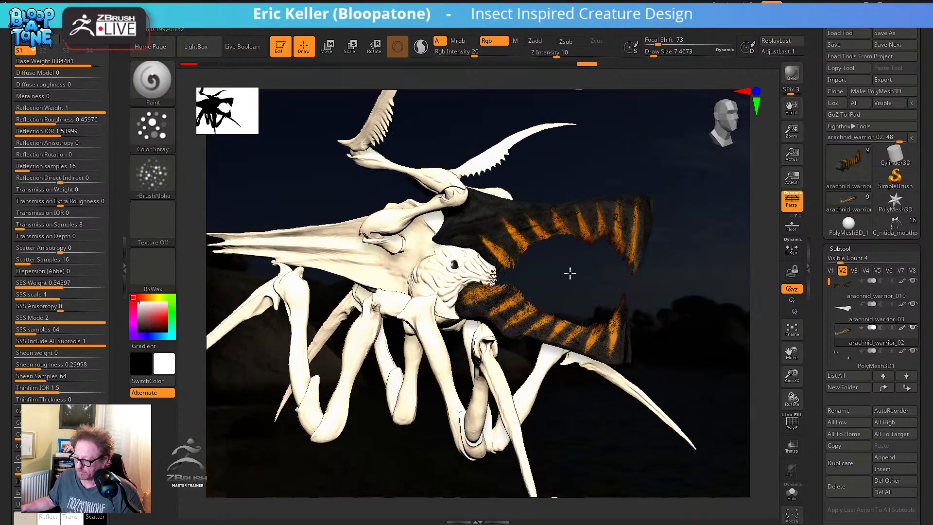
left_click_drag(570, 273, 558, 279)
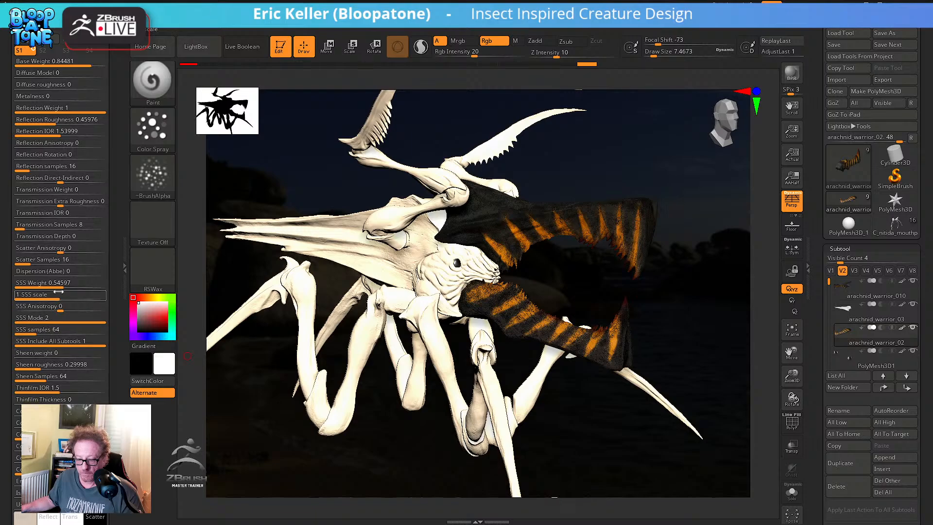
left_click_drag(62, 283, 95, 287)
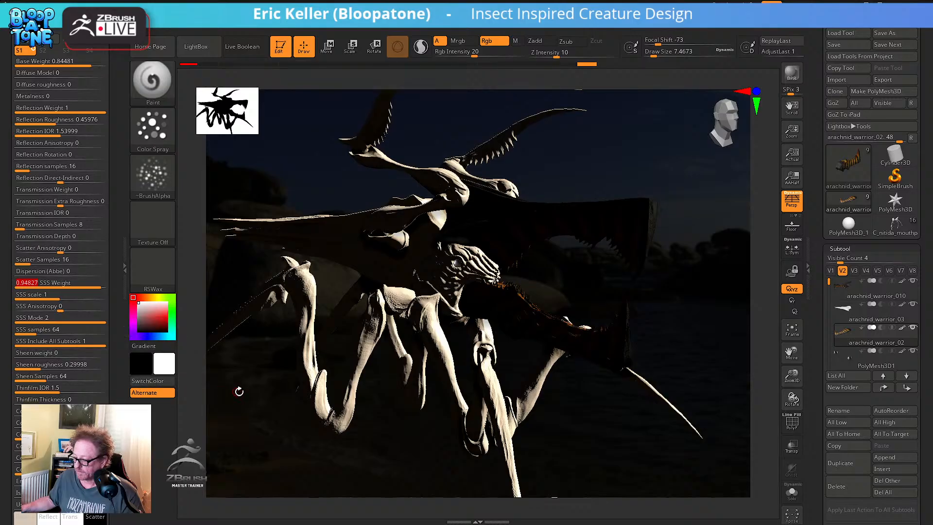
left_click_drag(241, 424, 229, 421)
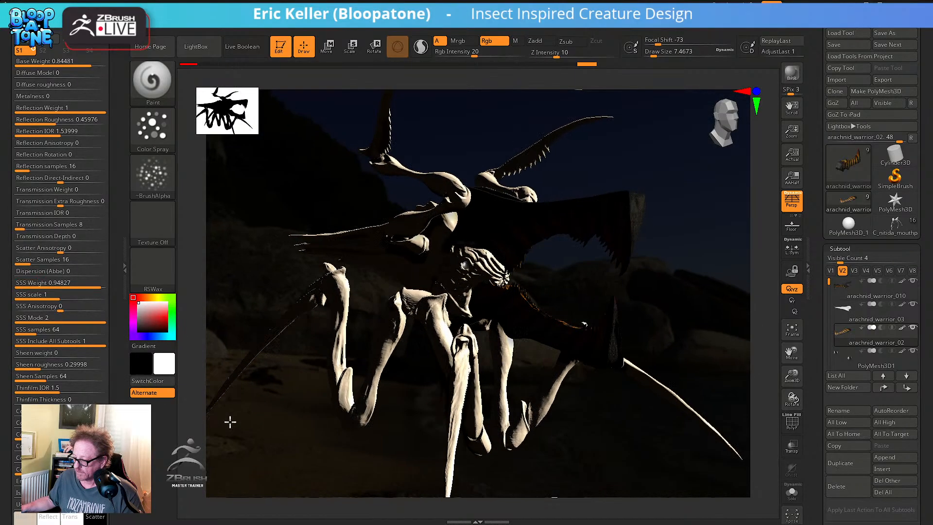
left_click(797, 77)
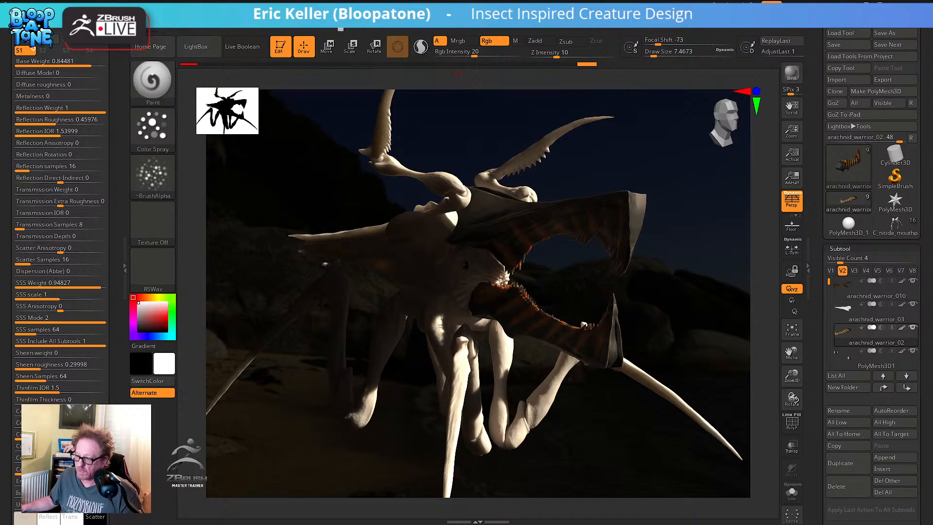
Save the project
left_click(323, 29)
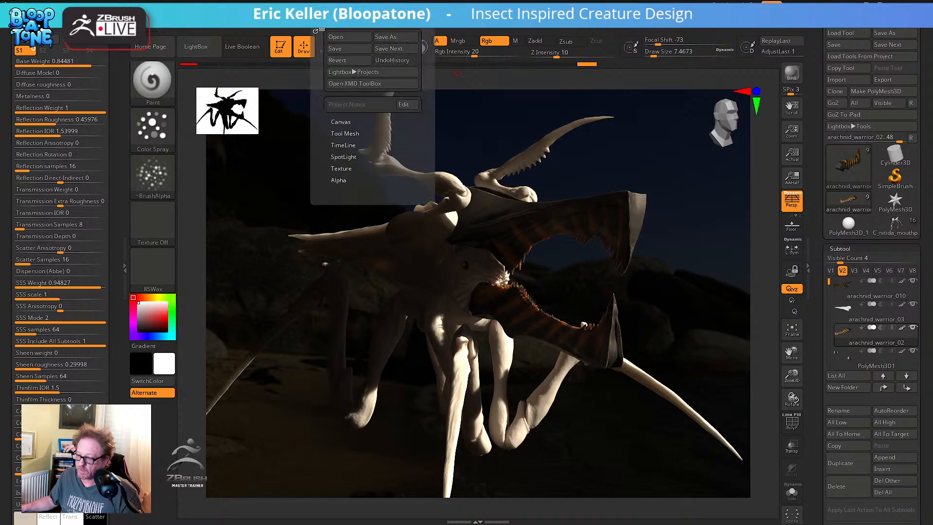
left_click(347, 51)
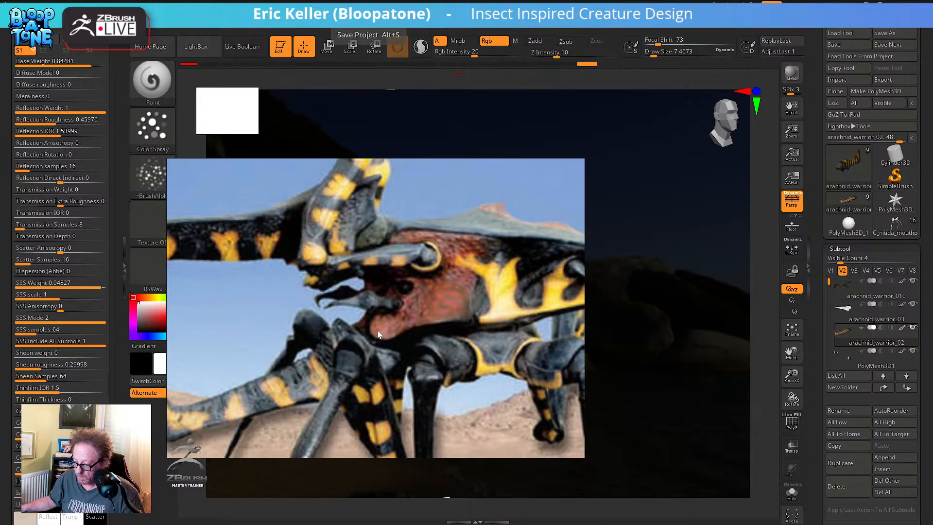
Examine the arachnid reference images, especially the red wrinkled face and yellow-striped jaws in the desert battle artwork
scroll(418, 315, "down", 10)
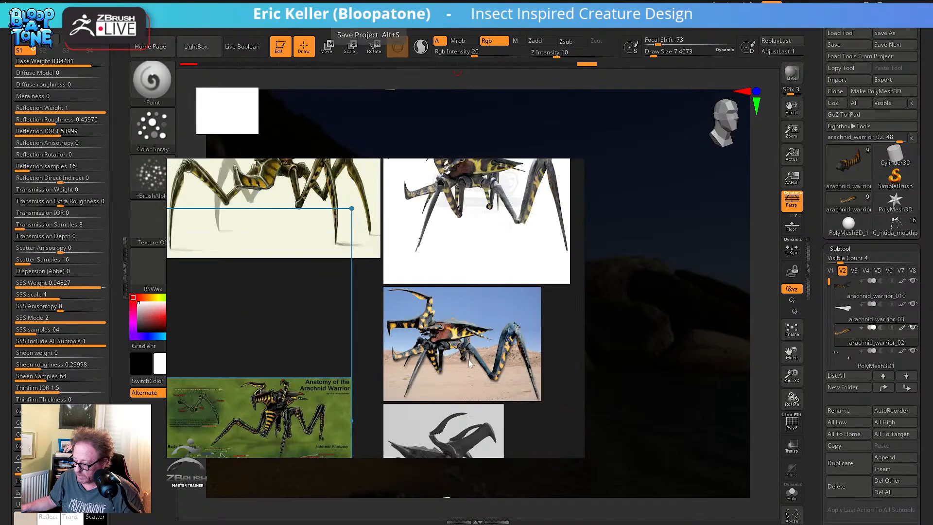
middle_click_drag(486, 377, 262, 315)
scroll(263, 315, "up", 1)
middle_click_drag(383, 318, 351, 424)
double_click(417, 359)
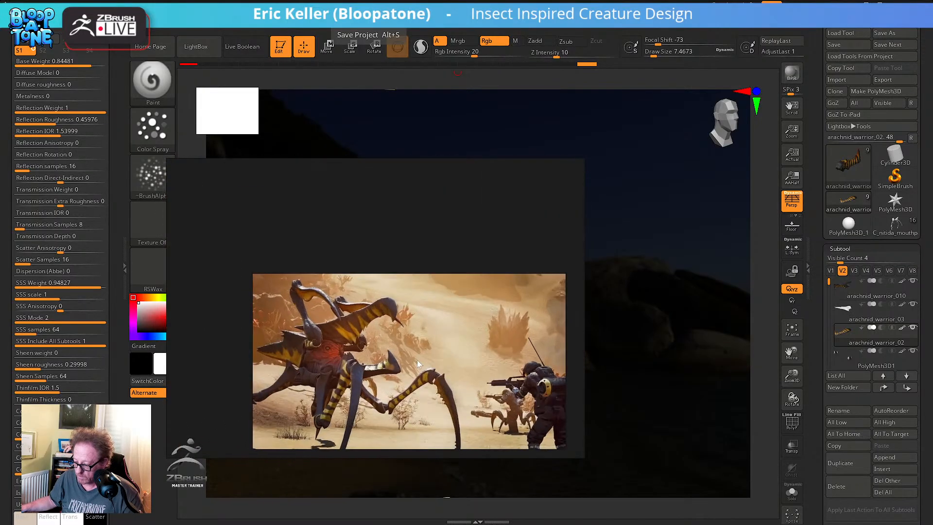
scroll(334, 360, "up", 2)
scroll(270, 352, "up", 2)
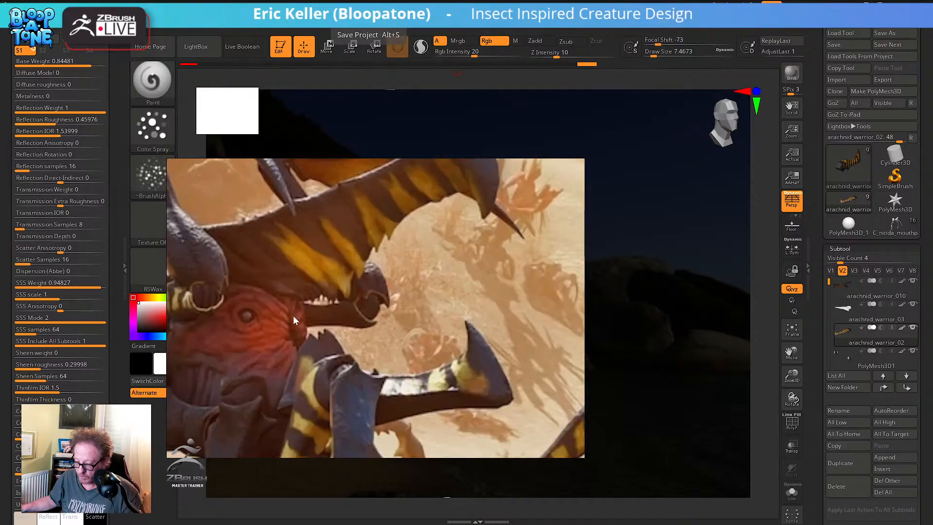
middle_click_drag(269, 348, 348, 361)
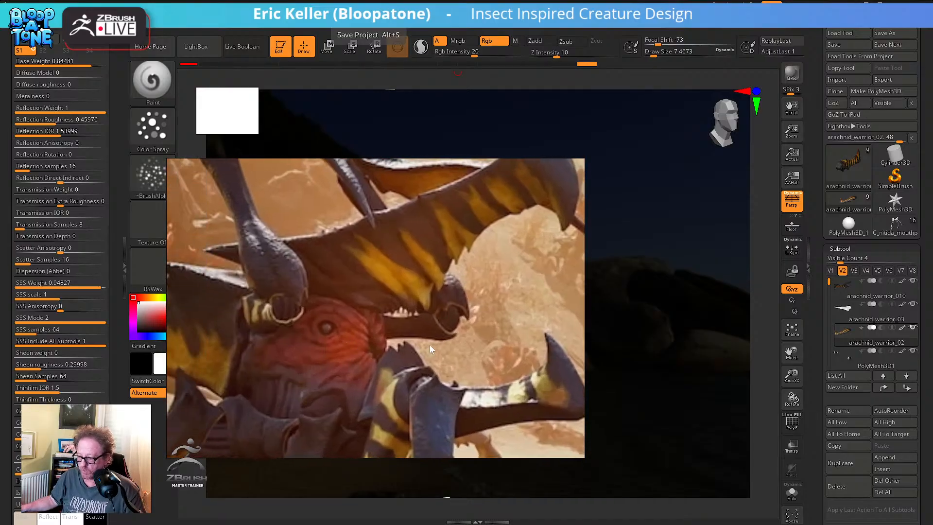
right_click_drag(429, 345, 0, 330)
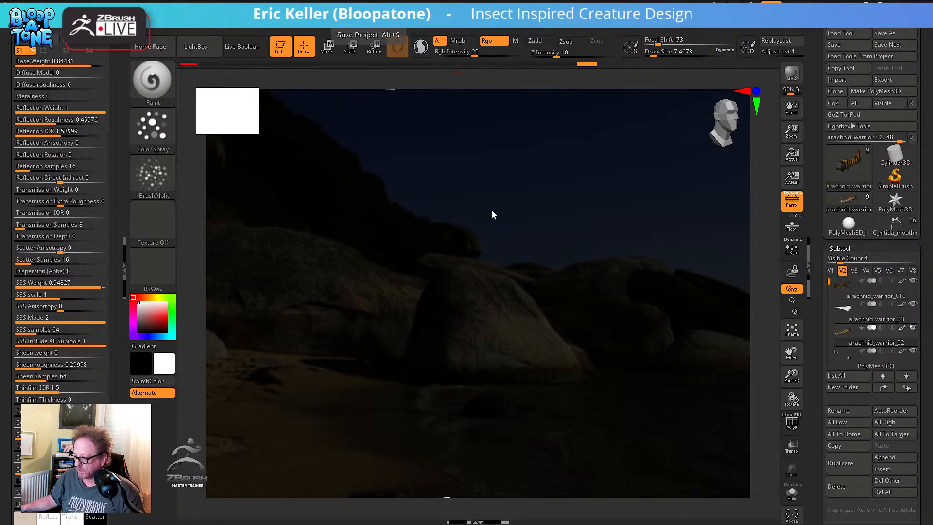
Turn off the HDRI background behind the creature and switch on the first light
key("f")
left_click_drag(654, 186, 574, 165)
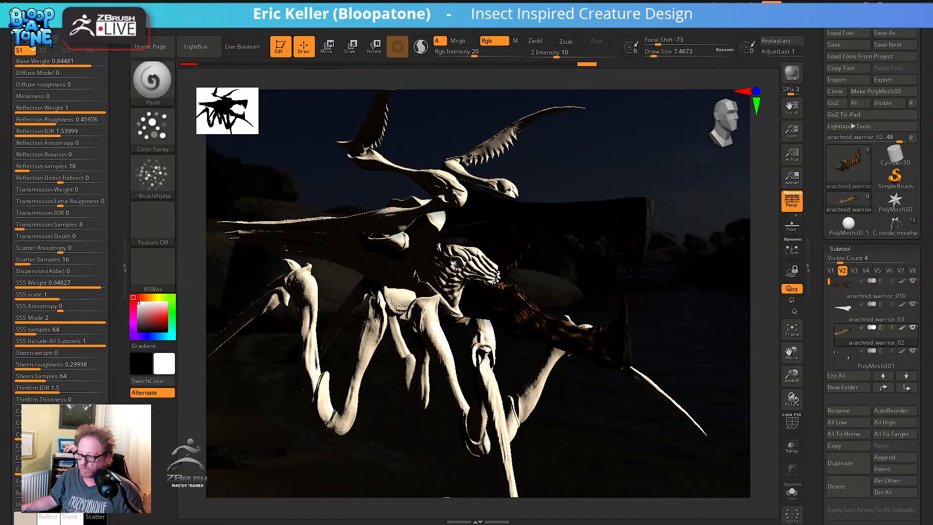
key("l")
left_click(373, 193)
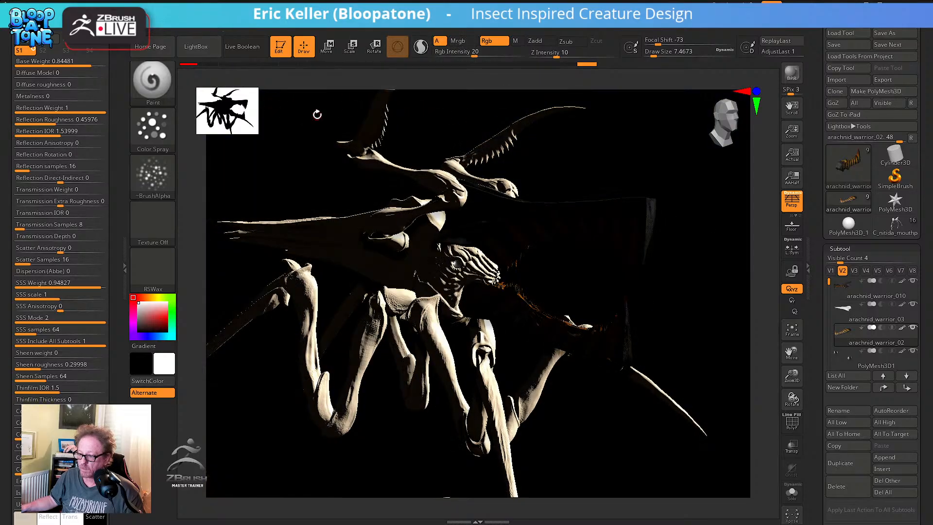
left_click_drag(317, 114, 302, 96)
key("l")
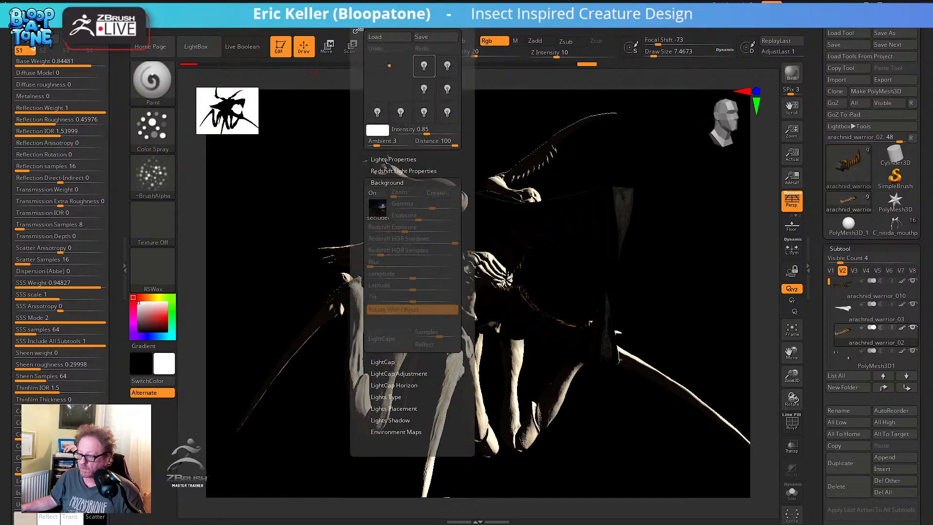
left_click(425, 72)
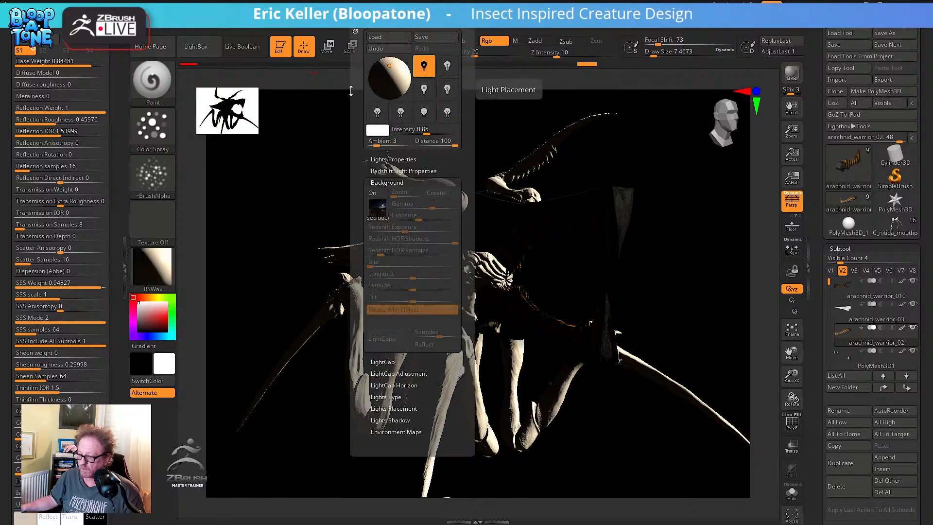
Apply the SkinShade4 material and, with the wrinkled head subtool selected, save the tool as its next version
left_click(165, 264)
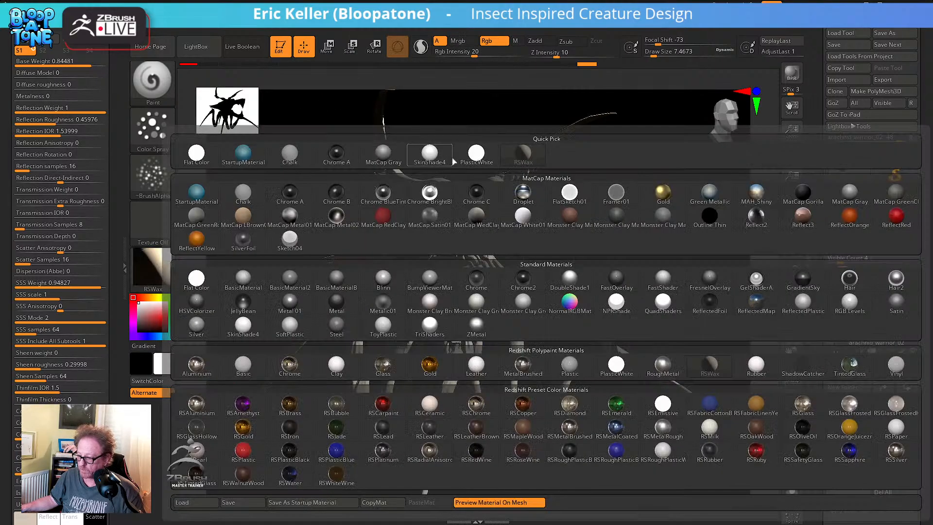
left_click(430, 154)
left_click_drag(708, 253, 651, 306)
left_click(498, 322, "alt")
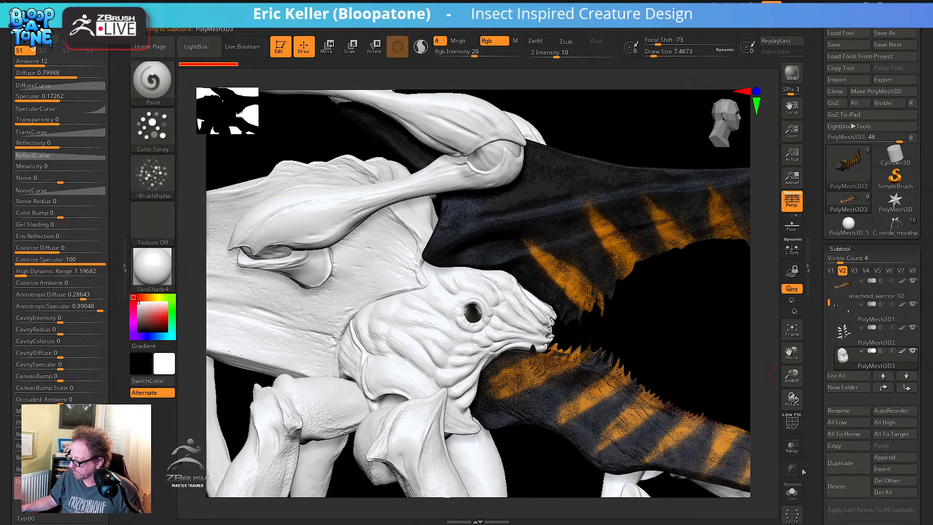
left_click(897, 44)
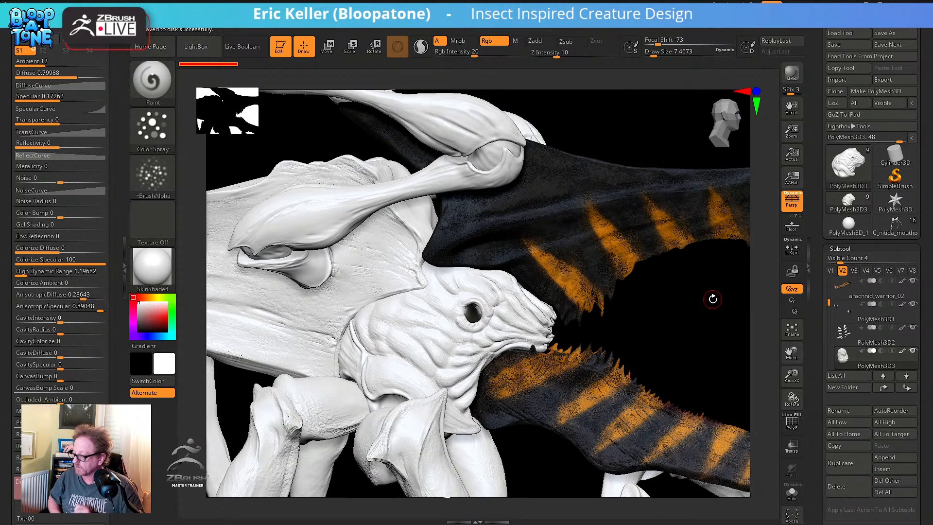
Fill the head subtool with dark red (R 87, G 10, B 10) at Rgb Intensity 100
left_click(162, 319)
left_click_drag(161, 319, 161, 322)
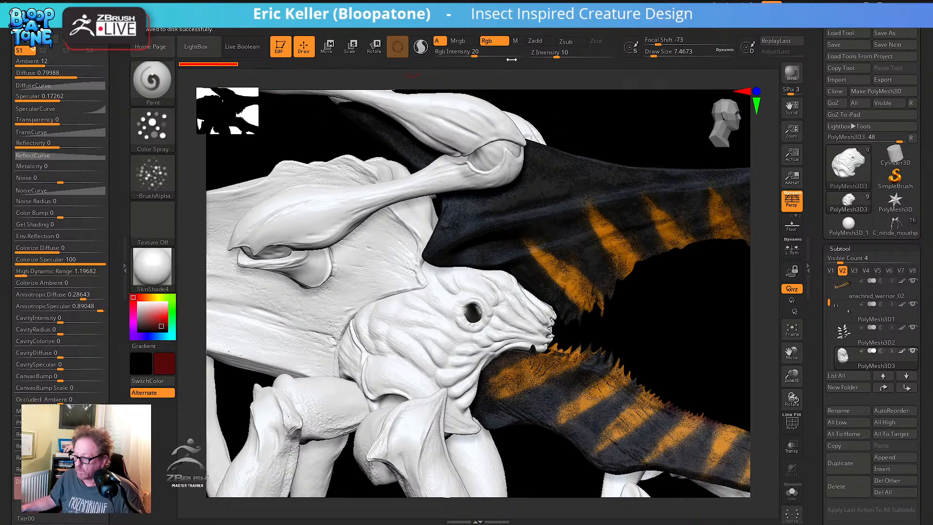
left_click_drag(512, 56, 532, 56)
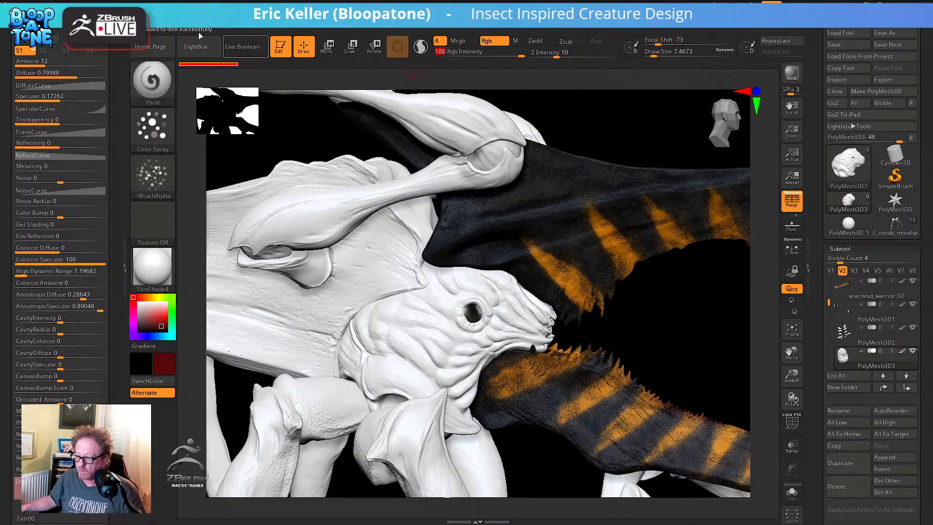
left_click(183, 23)
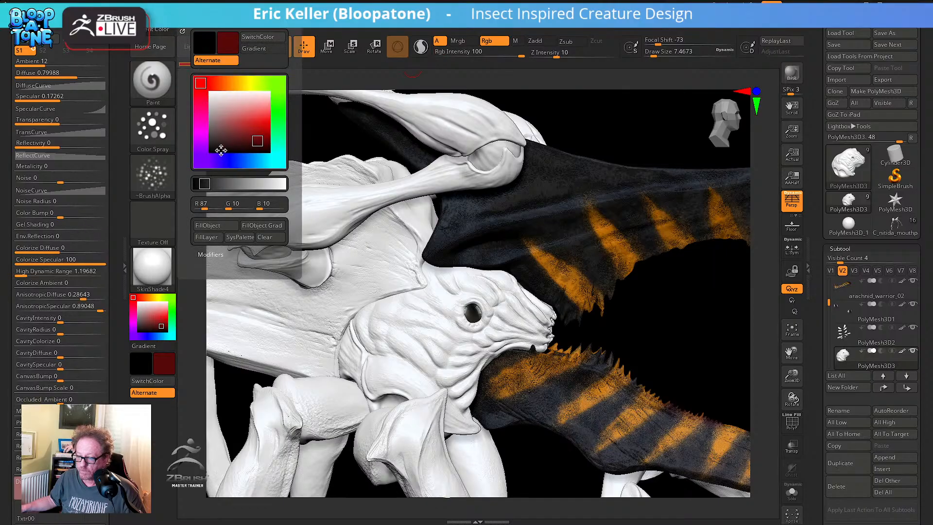
left_click(212, 226)
left_click_drag(677, 317, 700, 316)
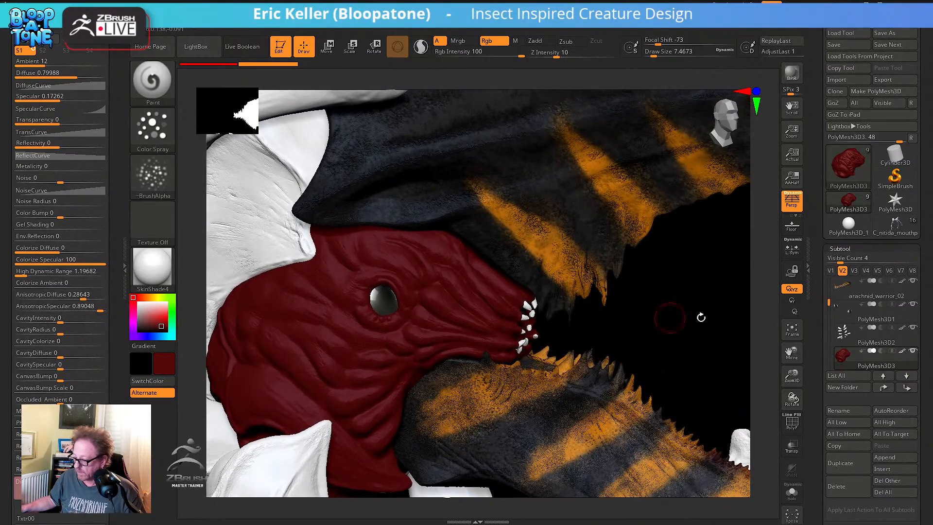
Isolate the head subtool in Solo mode and pick a darker, more muted red as the paint color
left_click(786, 492)
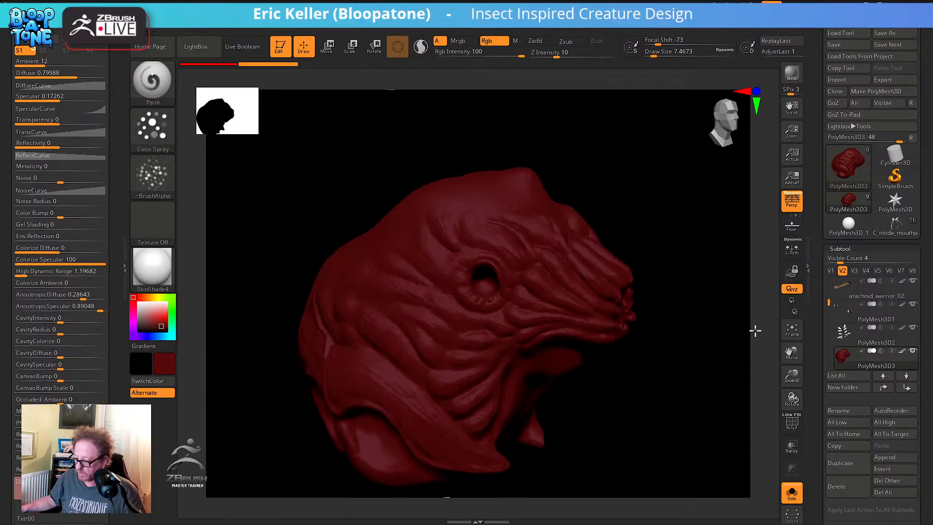
left_click_drag(754, 327, 647, 340)
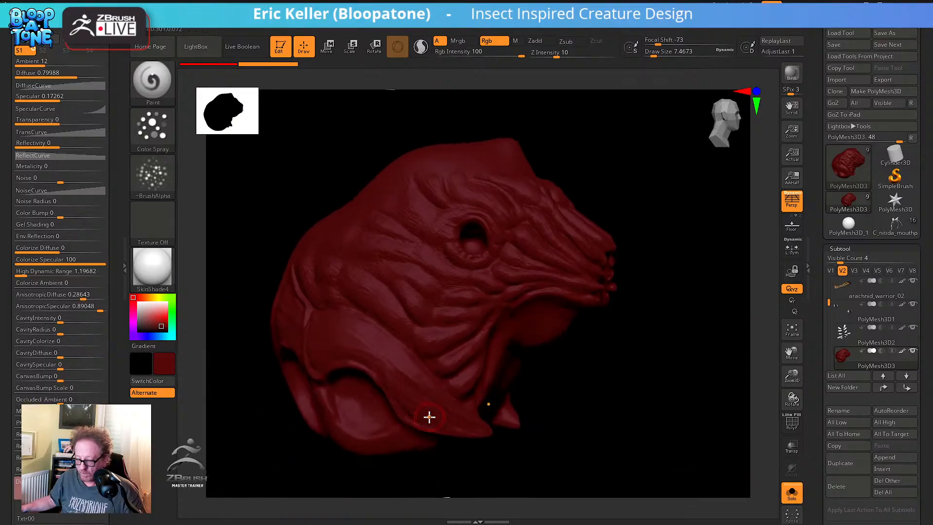
left_click(160, 329)
left_click_drag(156, 329, 159, 324)
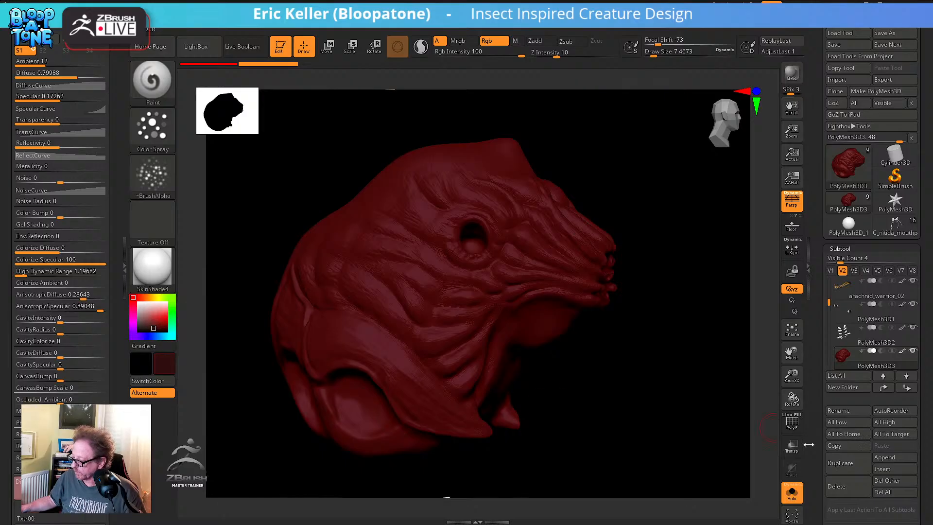
Mask the head by cavity with Blur 2 and Intensity 100, and grow the mask
scroll(817, 445, "down", 10)
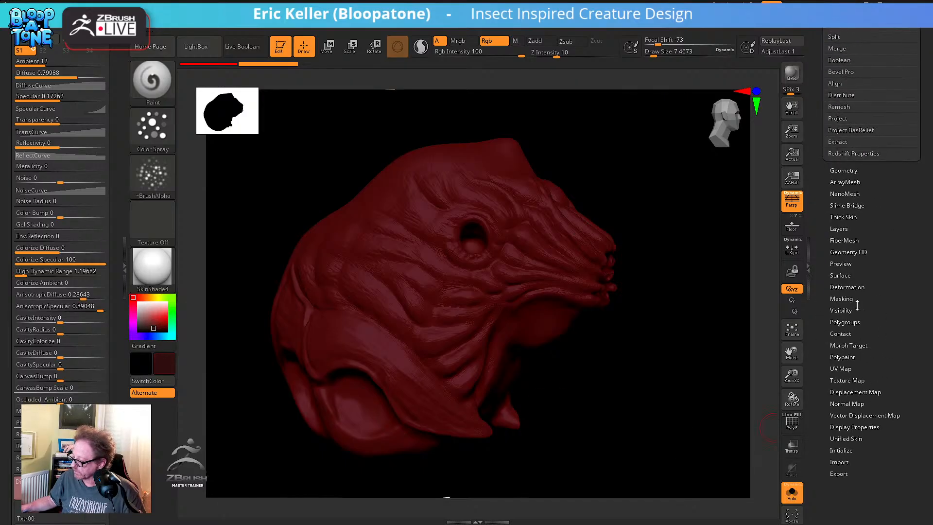
left_click(843, 274)
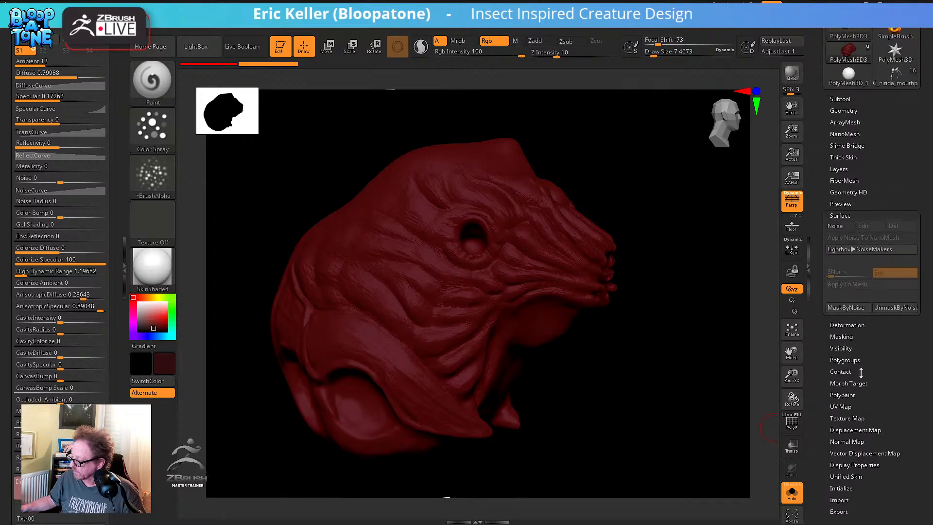
left_click(844, 337)
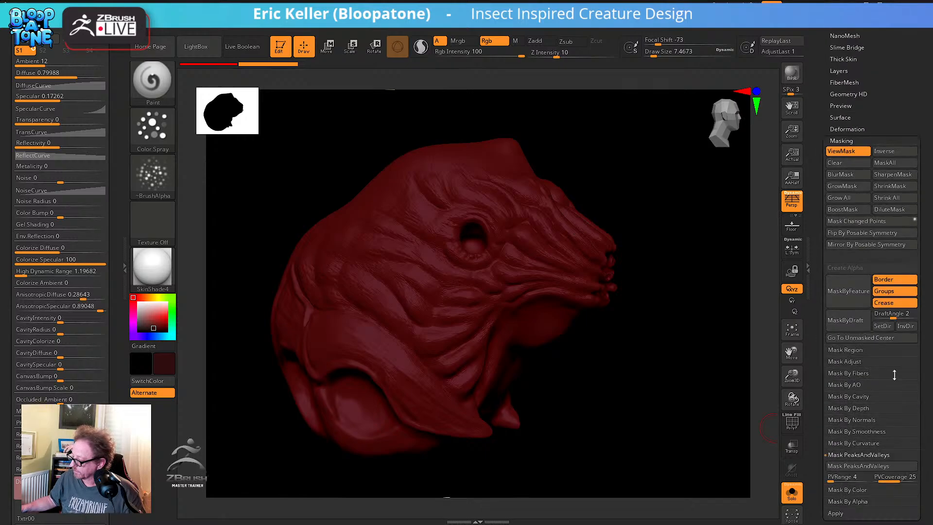
left_click(868, 396)
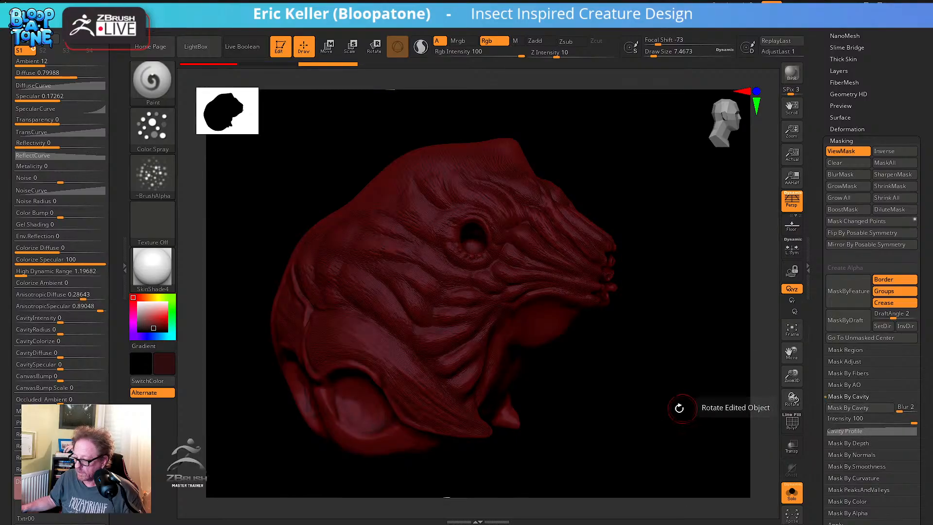
mouse_move(677, 406)
left_mouse_down()
mouse_move(665, 428)
mouse_move(670, 418)
mouse_move(740, 450)
left_mouse_up()
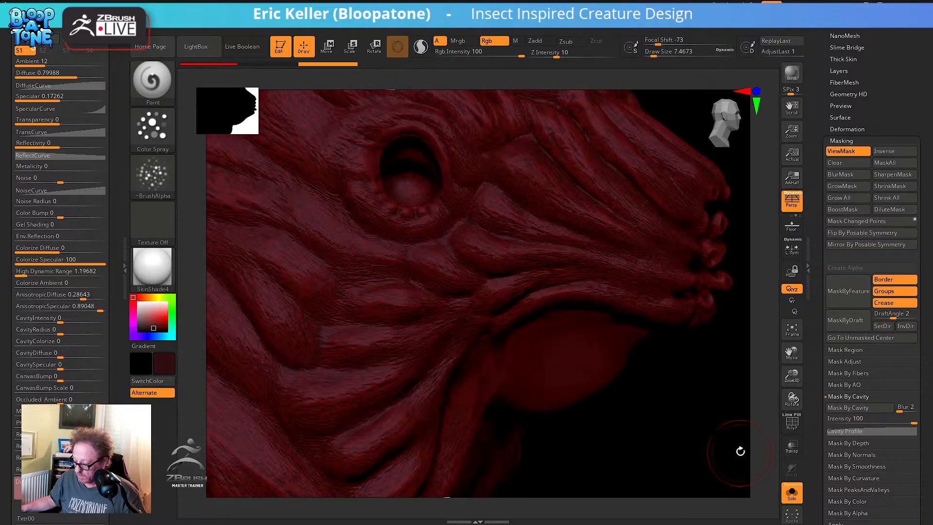
key("ctrl+h")
left_click_drag(658, 442, 665, 418)
key("ctrl+h")
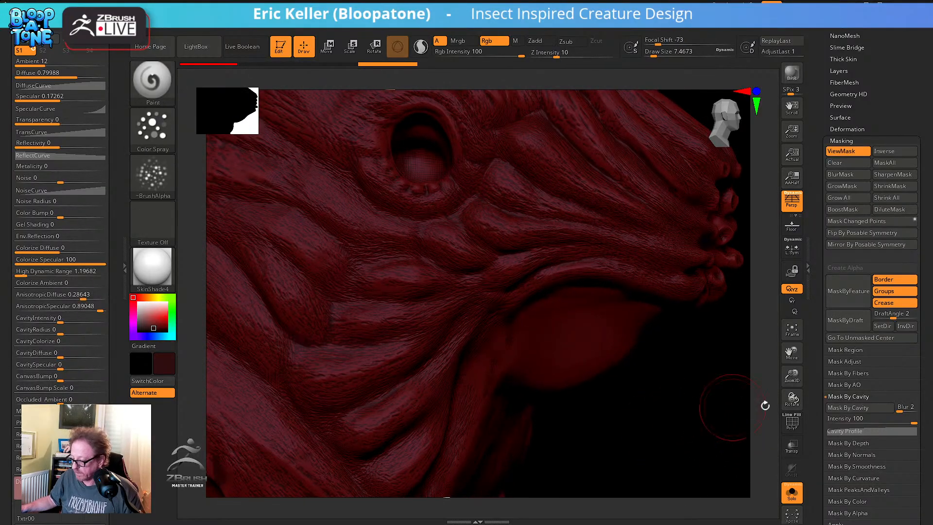
left_click(857, 190)
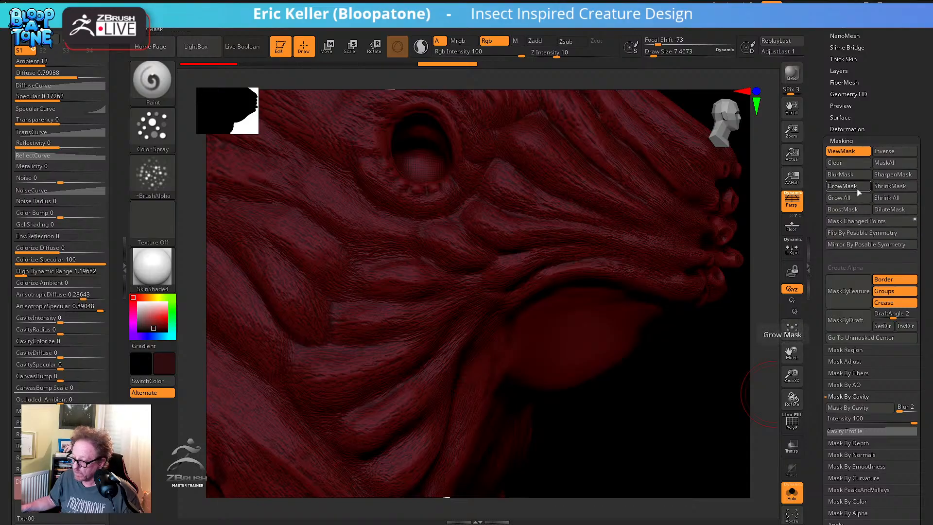
right_click_drag(687, 415, 658, 408, "alt")
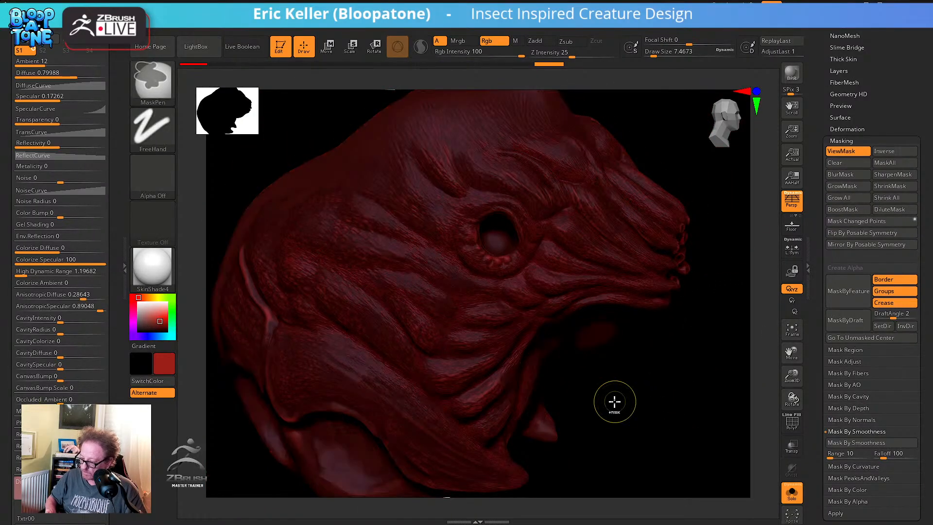
Hide the mask and fill the head's unmasked areas with a very dark red at Rgb Intensity 18
key("ctrl+h")
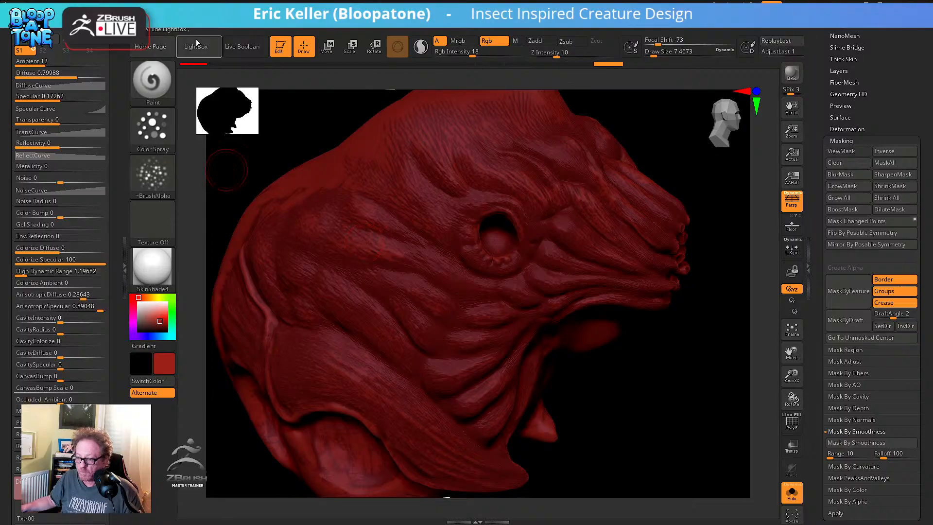
left_click(162, 328)
left_click_drag(161, 327, 162, 329)
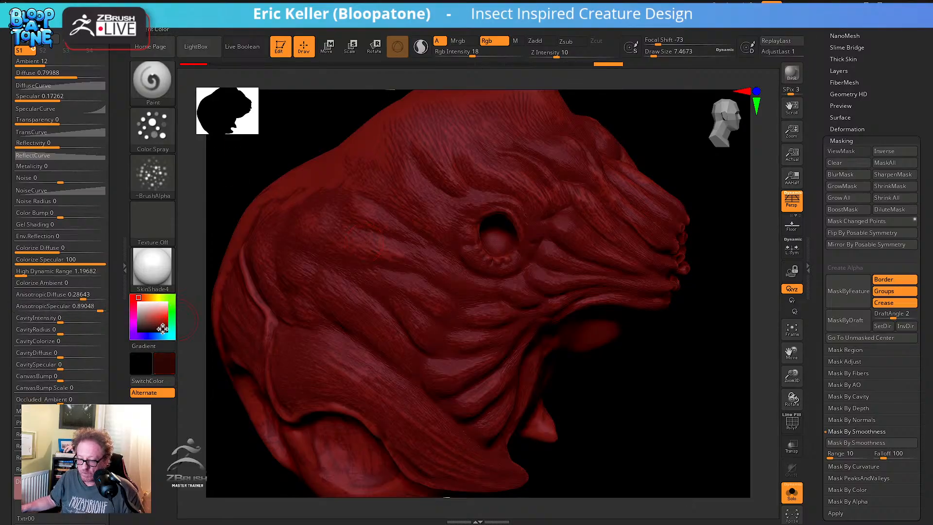
mouse_move(188, 21)
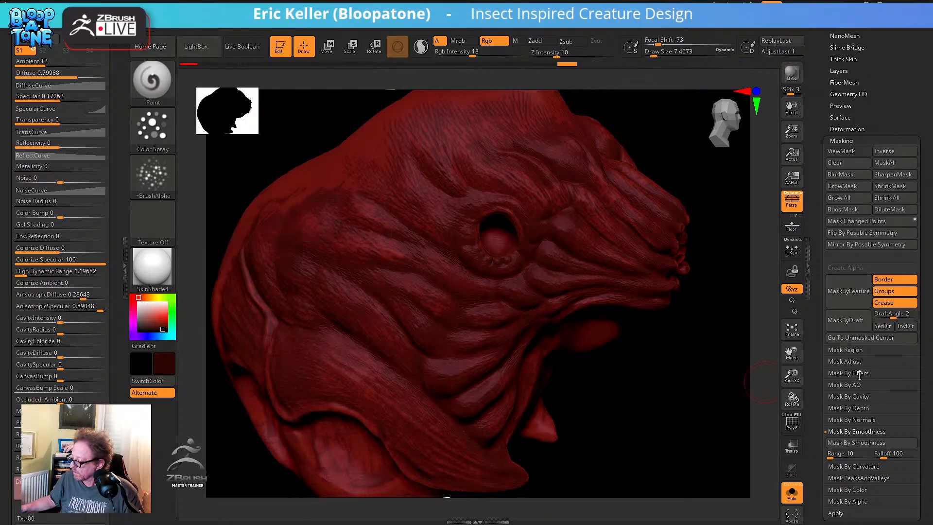
Mask the head by curvature with Strength 25 and Blur 1
left_click(854, 465)
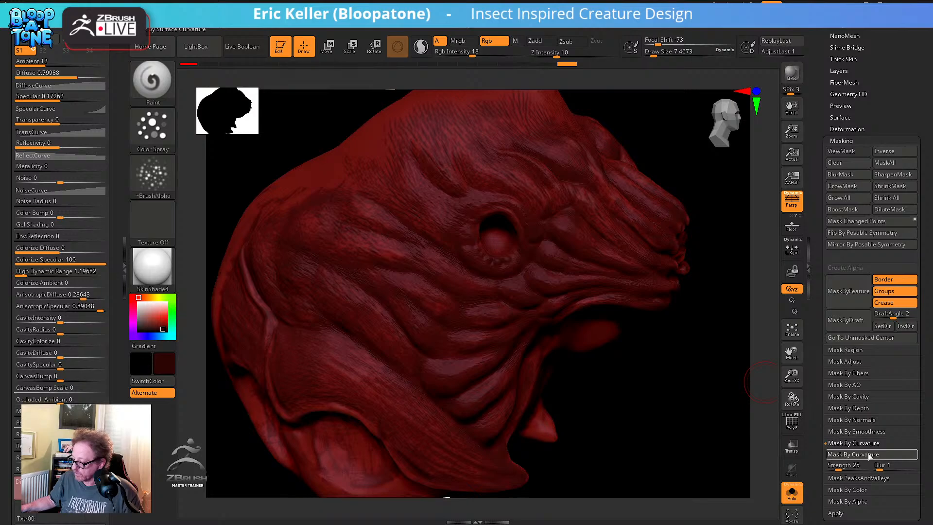
left_click(857, 454)
left_click_drag(719, 413, 700, 423)
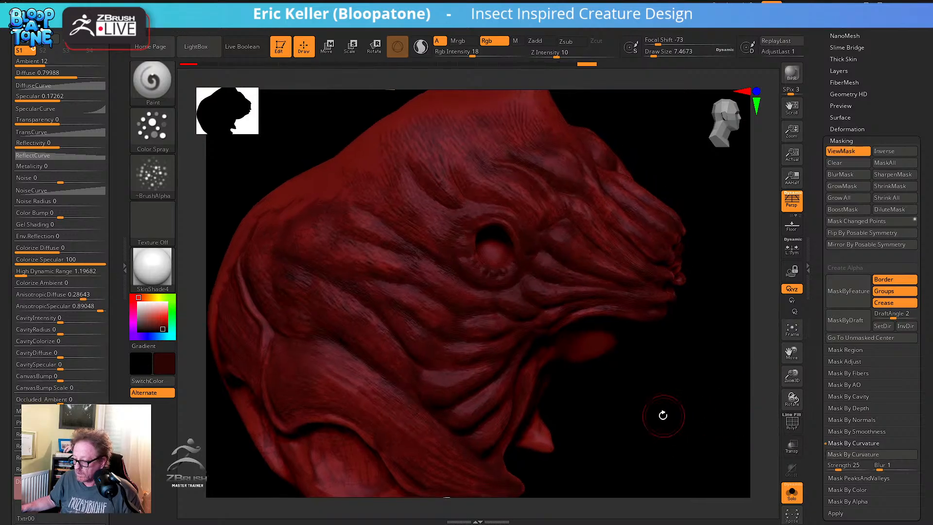
key("ctrl")
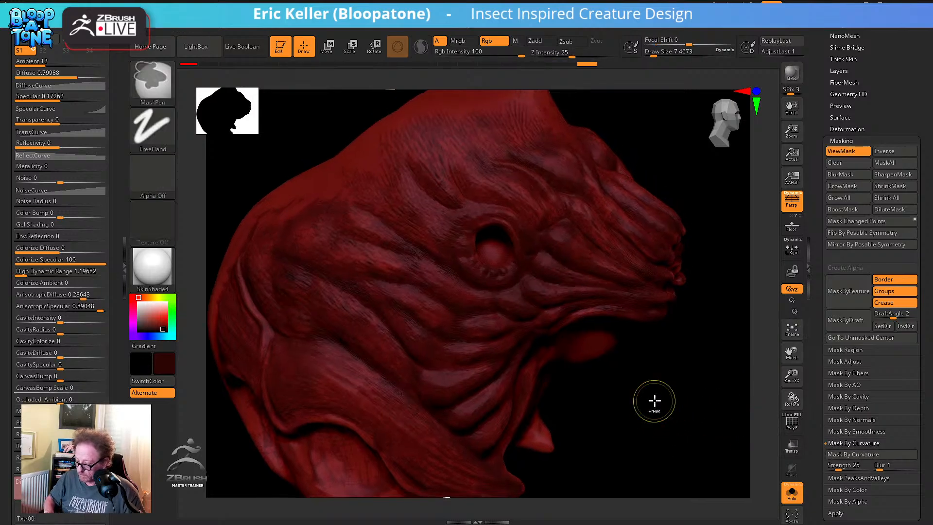
Invert and hide the head's curvature mask, and fill the unmasked areas with the very dark red at Rgb Intensity 18
left_click(655, 401, "ctrl")
key("ctrl+h")
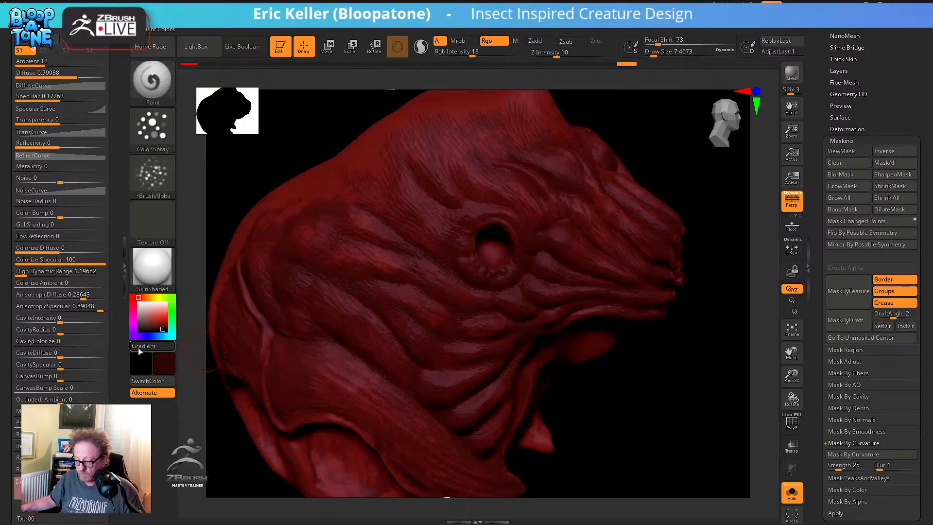
left_click(188, 27)
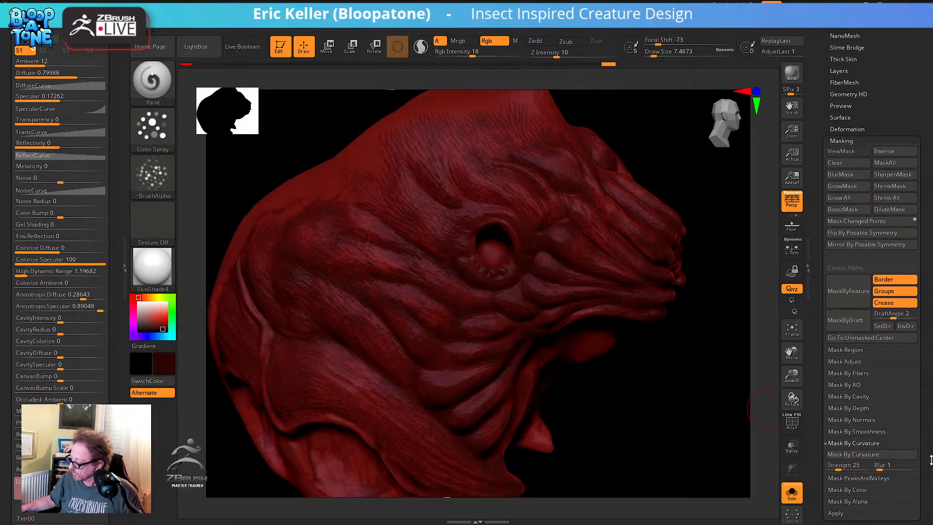
Mask the head by peaks and valleys with PVRange 4 and PVCoverage 25, and hide the mask display
left_click(884, 478)
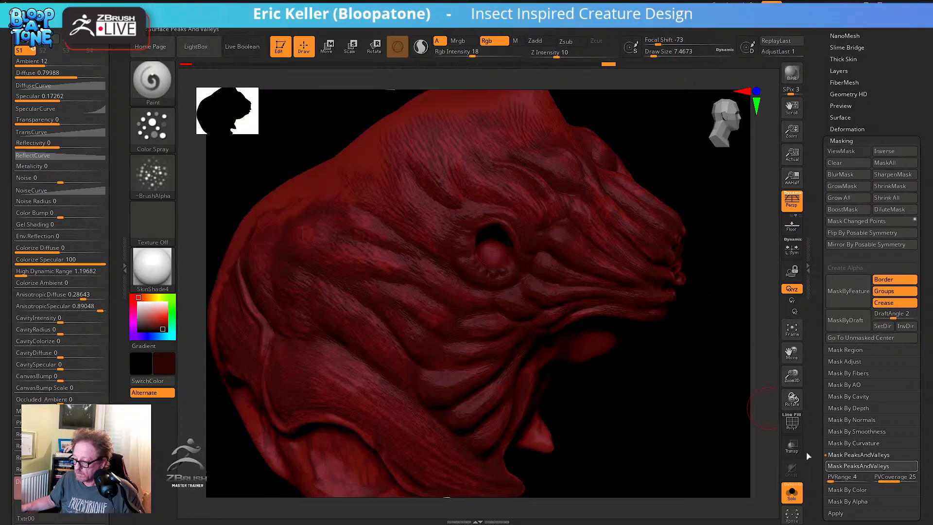
left_click_drag(672, 415, 677, 423)
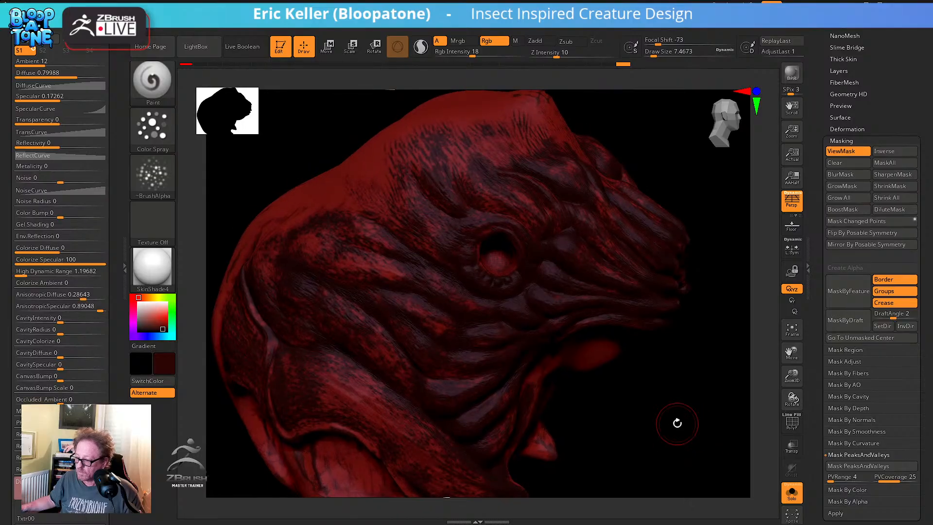
key("ctrl")
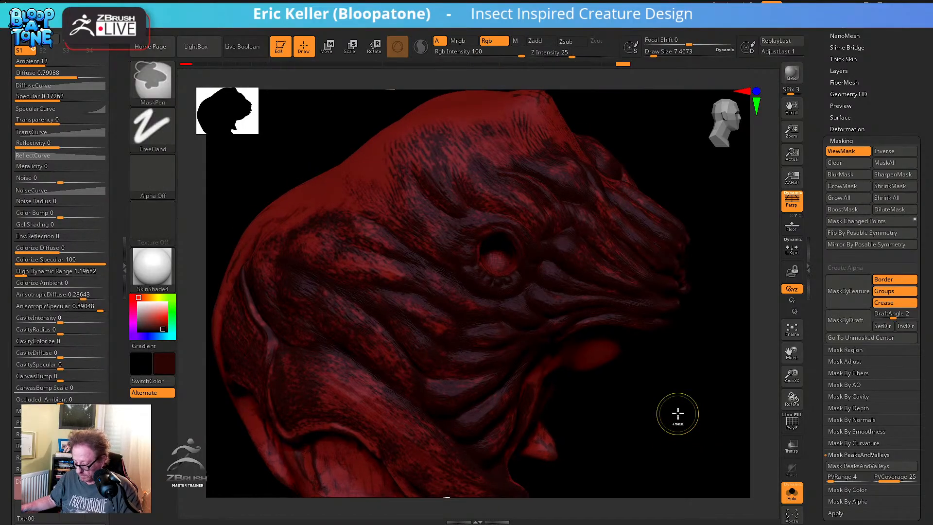
key("ctrl+h")
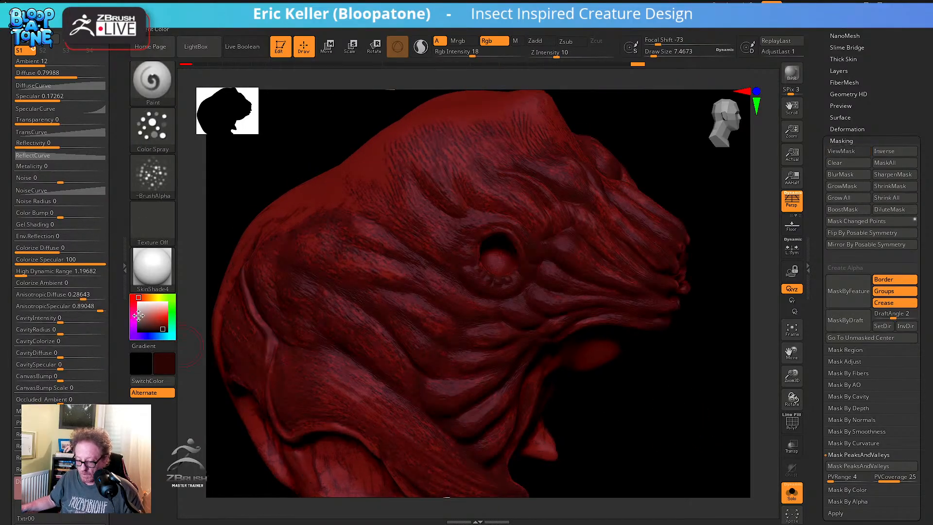
Fill the head's unmasked areas with bright red (R 212, G 35, B 22) at Rgb Intensity 18 and clear the mask
left_click(156, 318)
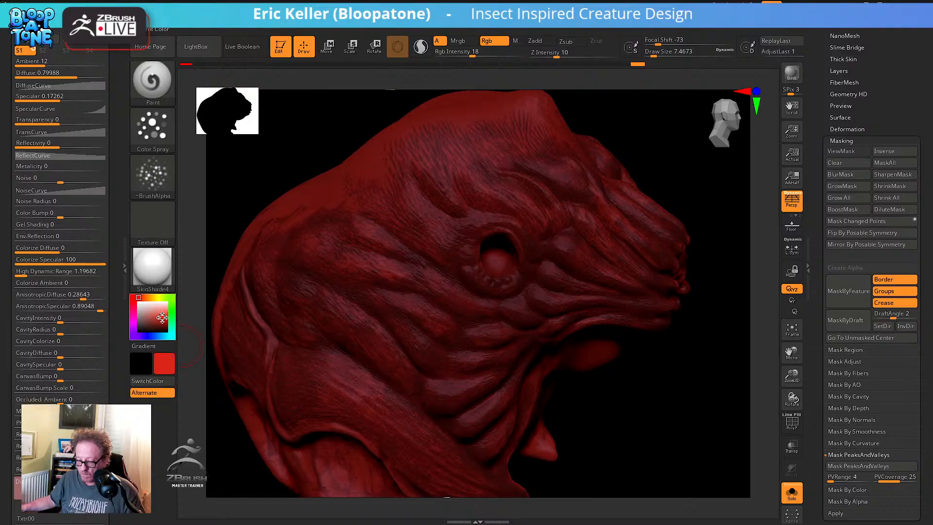
left_click(190, 18)
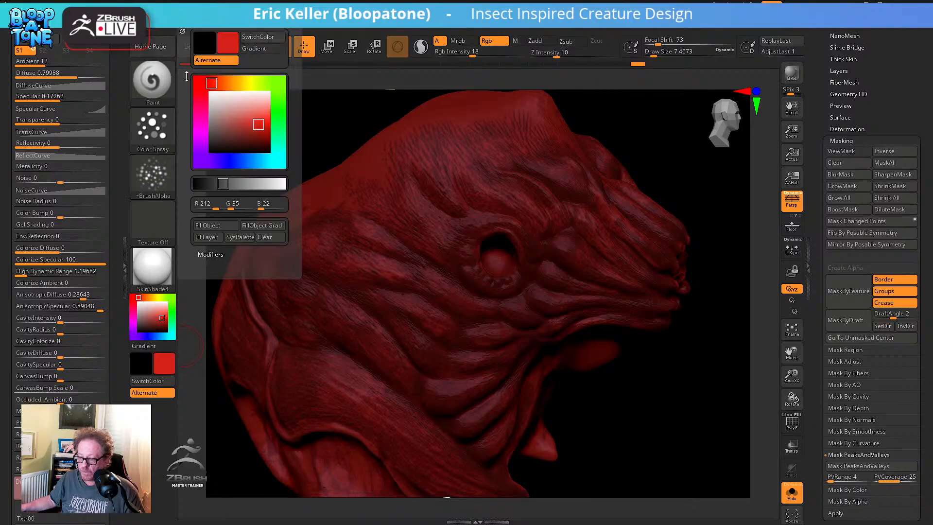
left_click(218, 226)
left_click_drag(683, 406, 729, 432, "ctrl")
left_click_drag(737, 435, 673, 398, "alt")
left_click_drag(627, 420, 703, 492, "ctrl")
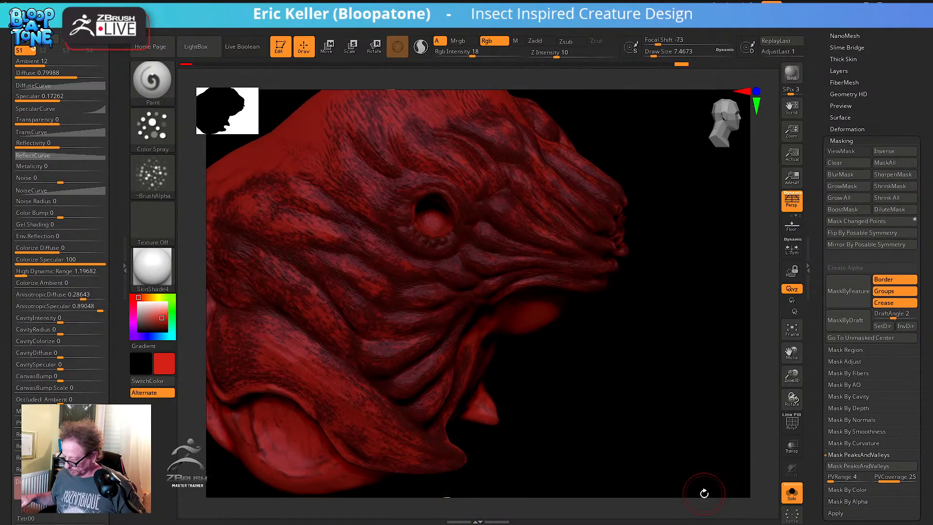
Soften the painted color over the head's face, cheek and collar folds with the Smooth brush at a draw size of about 20
left_click_drag(644, 367, 594, 352)
mouse_move(416, 427)
left_mouse_down()
mouse_move(602, 389)
mouse_move(591, 417)
mouse_move(508, 306)
left_mouse_up()
key("shift")
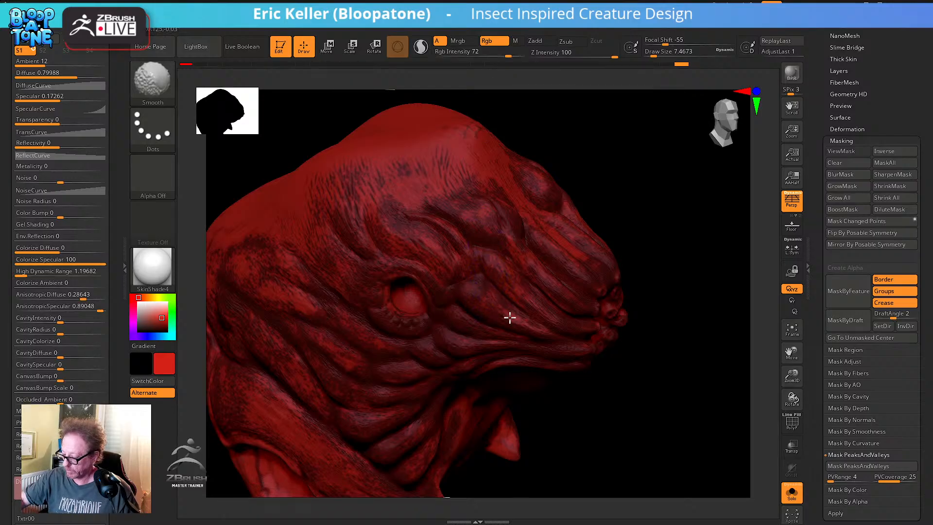
mouse_move(508, 282)
left_mouse_down("shift")
mouse_move(517, 269)
mouse_move(505, 267)
left_mouse_up("shift")
key("s")
key("shift")
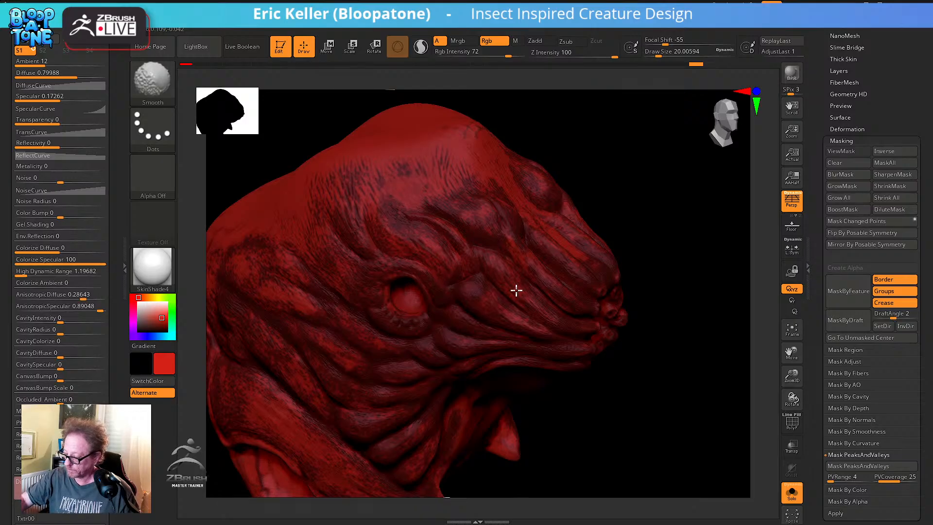
left_click_drag(616, 377, 544, 266)
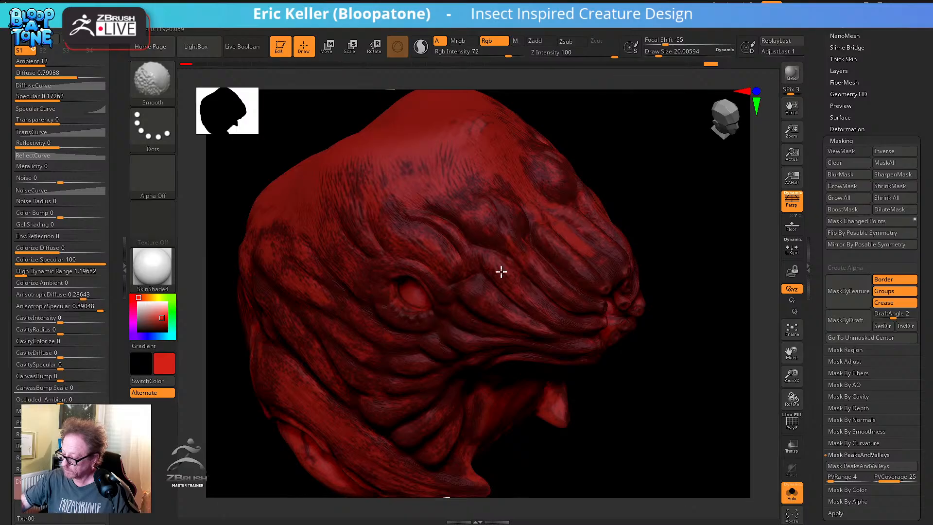
left_click_drag(633, 364, 649, 311)
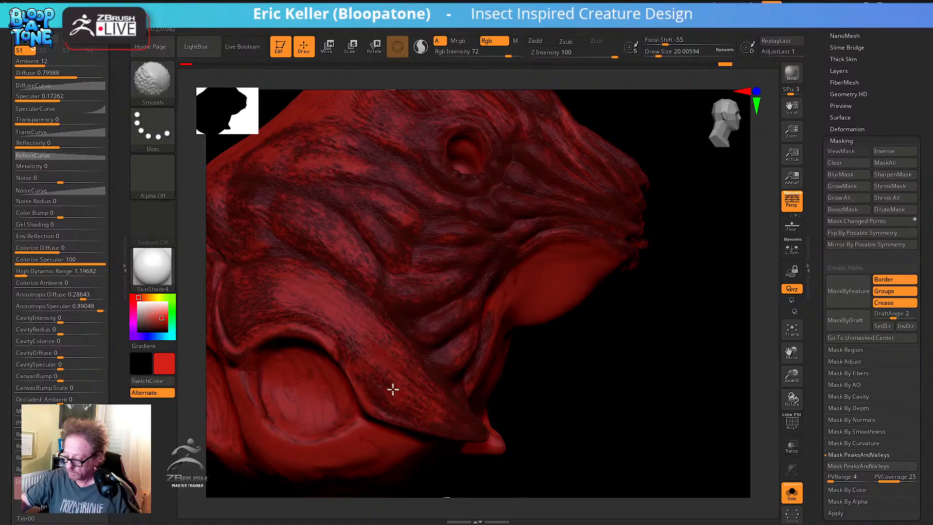
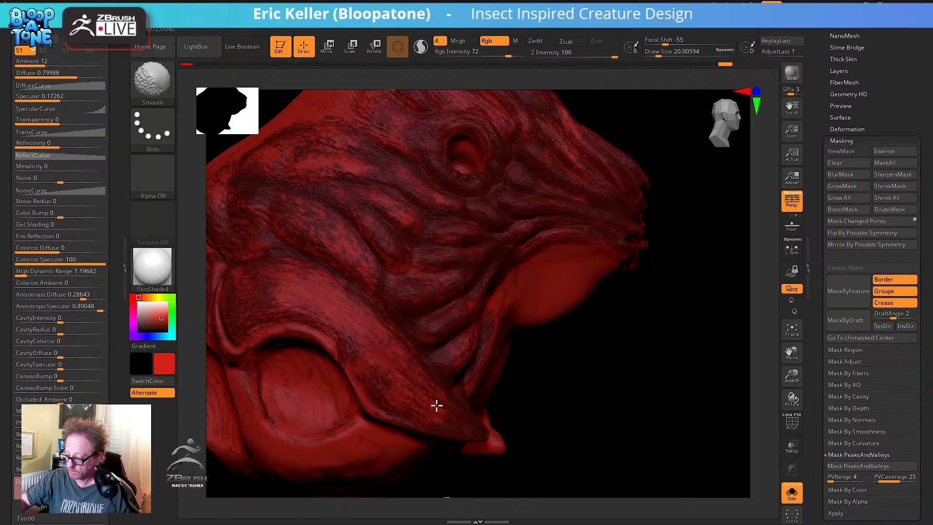
left_click_drag(569, 387, 556, 431)
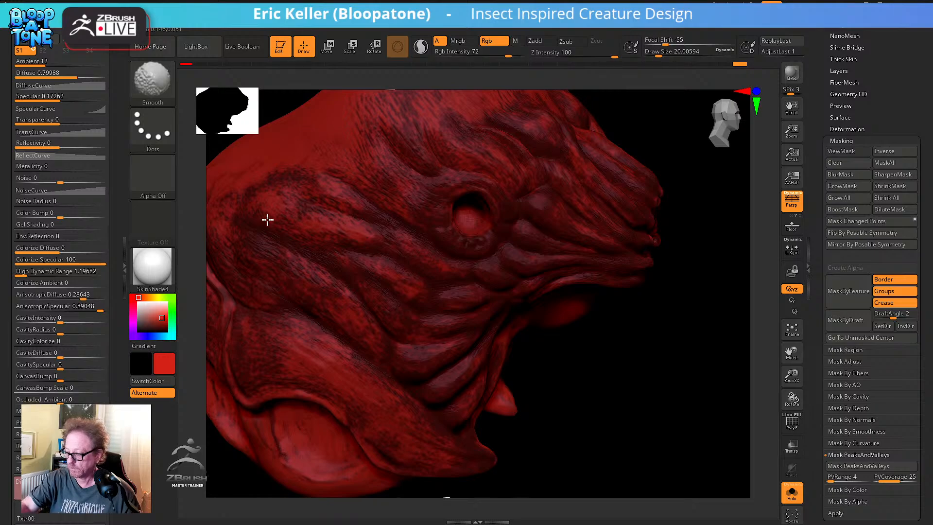
left_click_drag(406, 248, 450, 373, "shift")
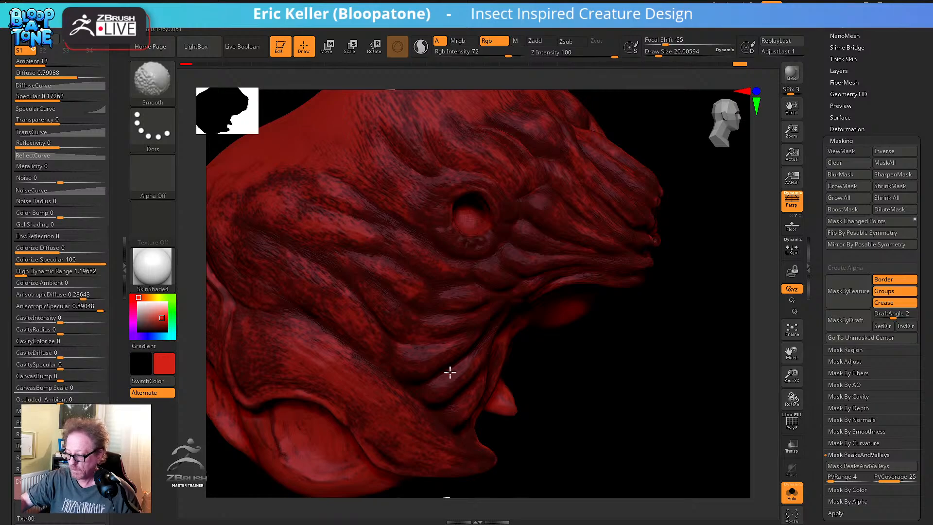
Pick a dark muted red and paint the cheek folds with a draw size of about 6.6 and Rgb Intensity 20
left_click(161, 314)
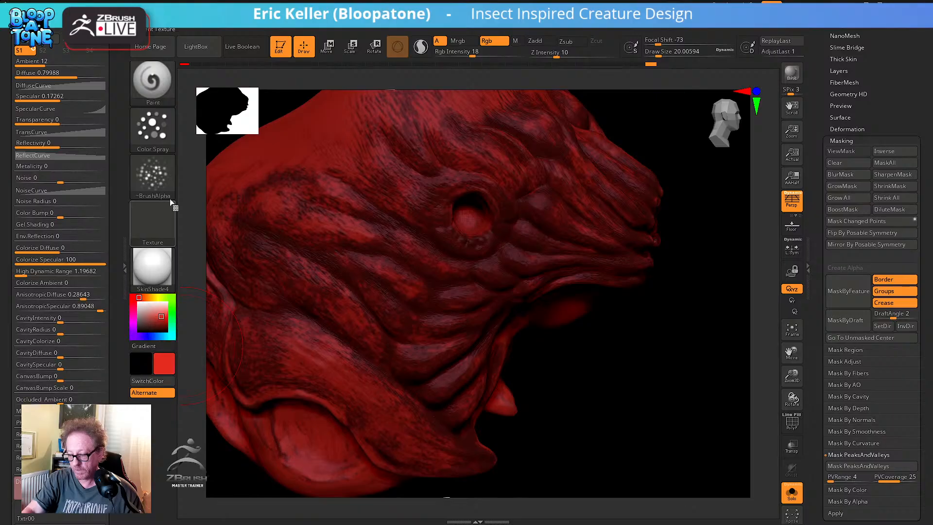
left_click(152, 127)
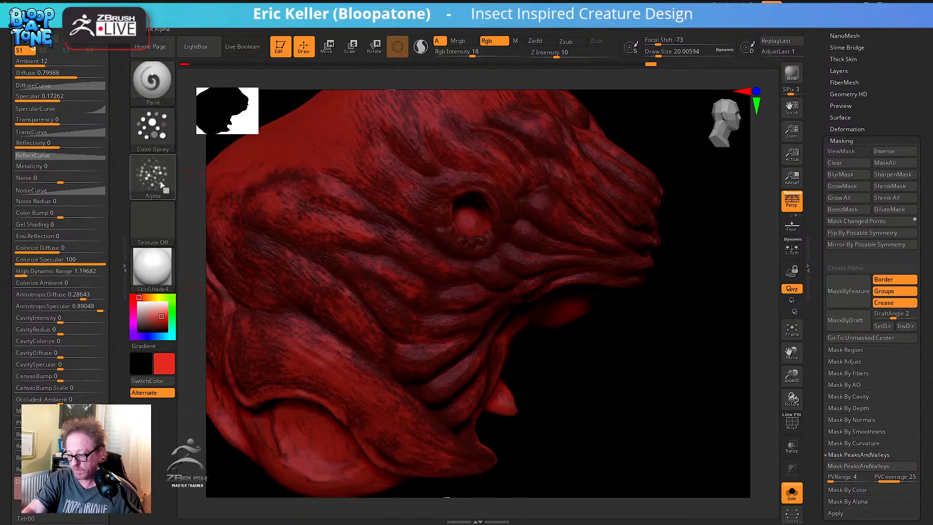
left_click(157, 320)
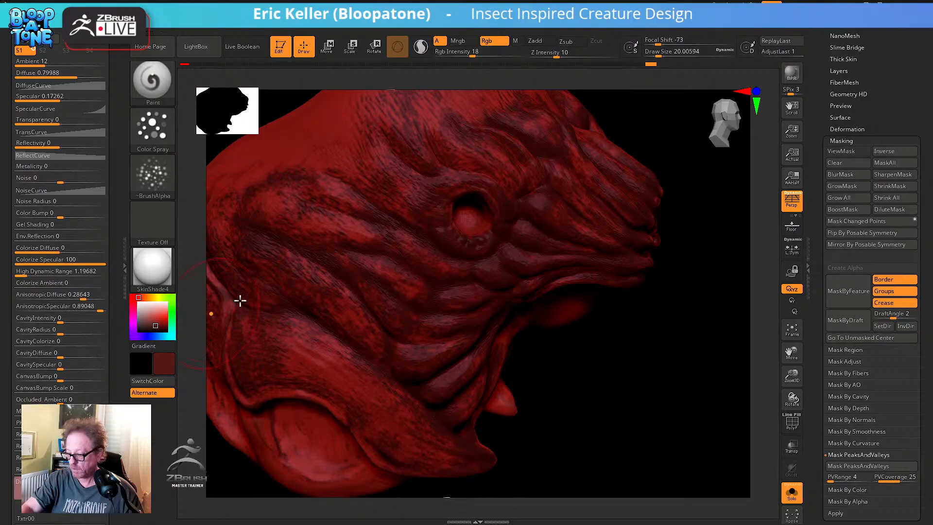
left_click_drag(539, 399, 594, 428)
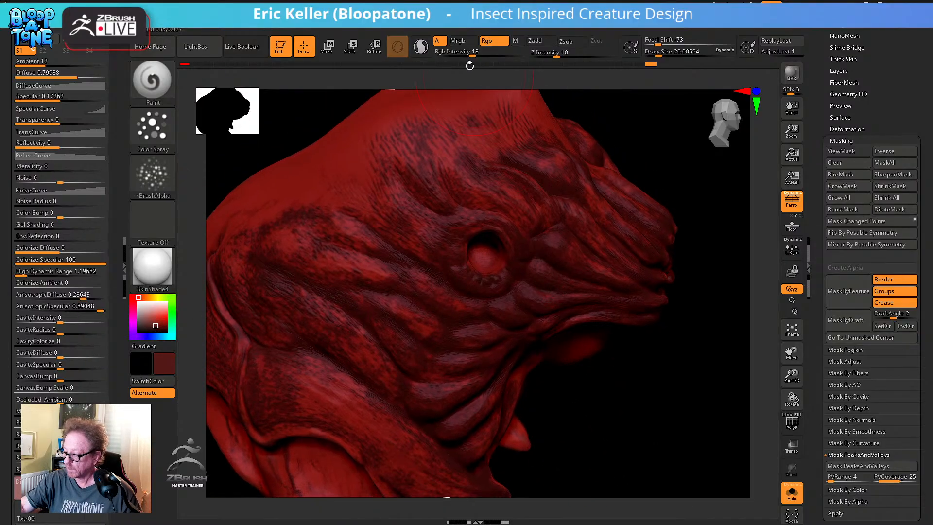
key("s")
left_click_drag(389, 266, 392, 276)
left_click(474, 55)
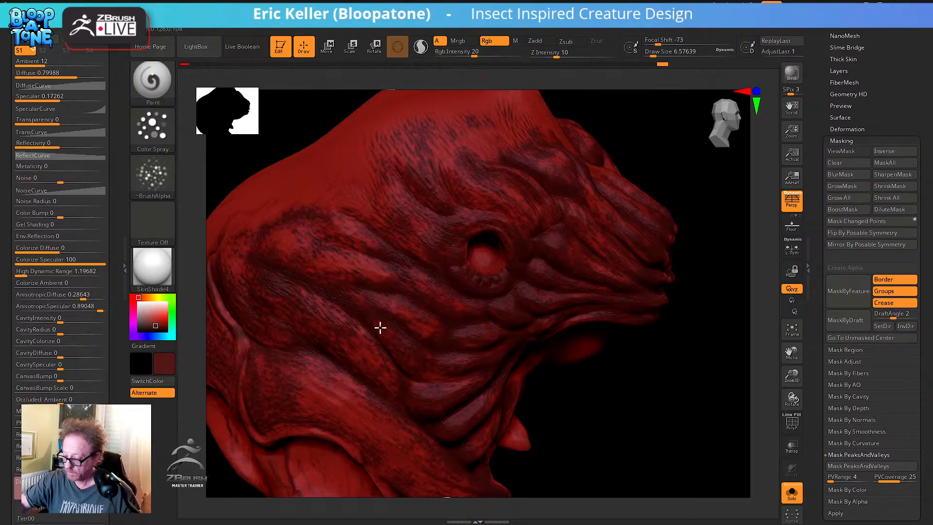
Raise the Rgb Intensity to 32, pick a dark crimson and paint it over the folds behind and below the eye
left_click(484, 56)
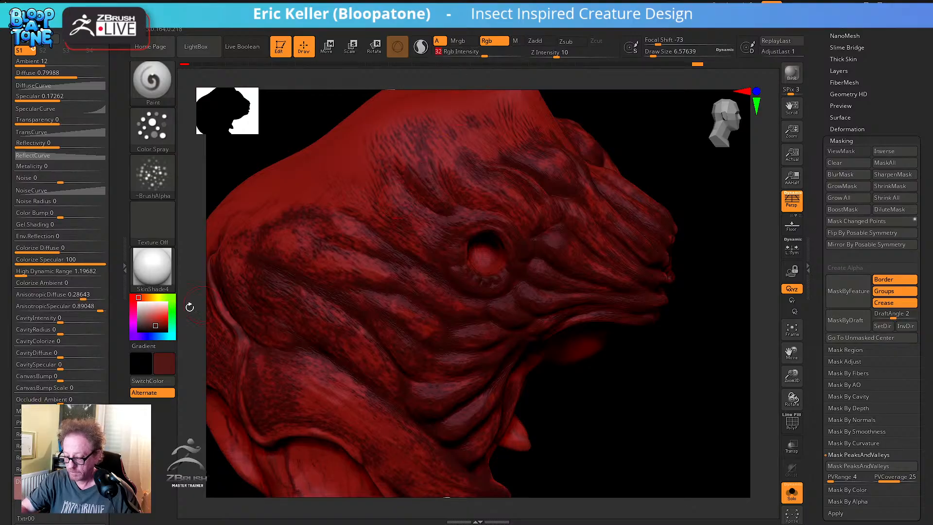
left_click(158, 325)
left_click_drag(140, 298, 135, 305)
left_click(162, 324)
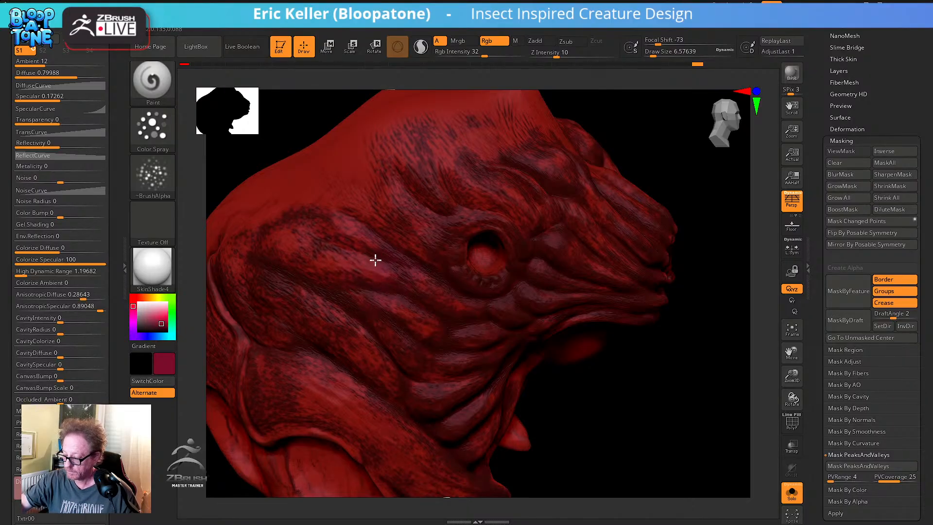
left_click_drag(467, 317, 520, 298)
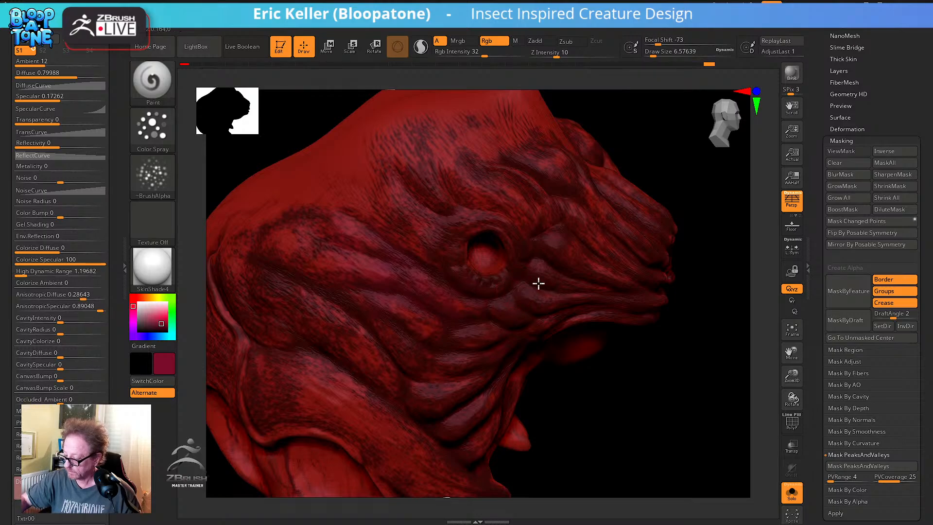
Paint dark crimson along the face and the snout's ridges, softening the color with the Smooth brush
left_click_drag(581, 389, 567, 306)
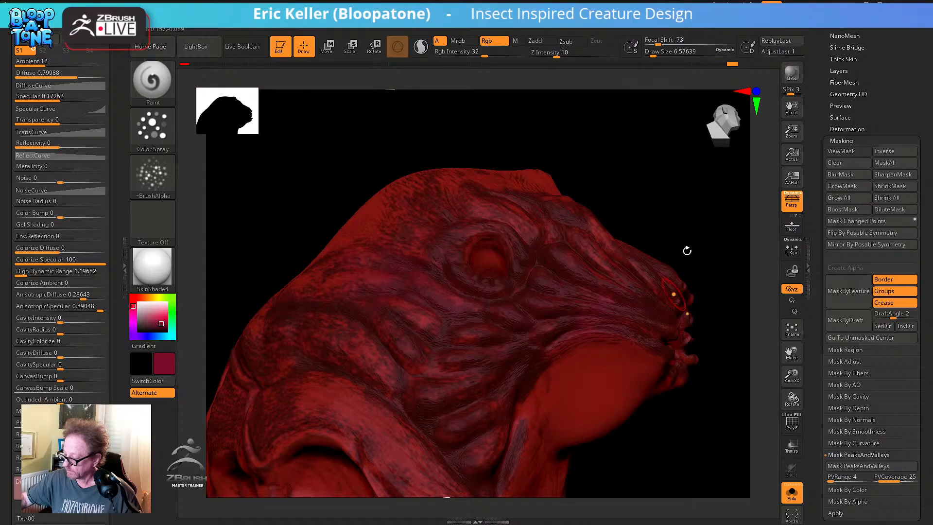
left_click_drag(685, 250, 562, 279)
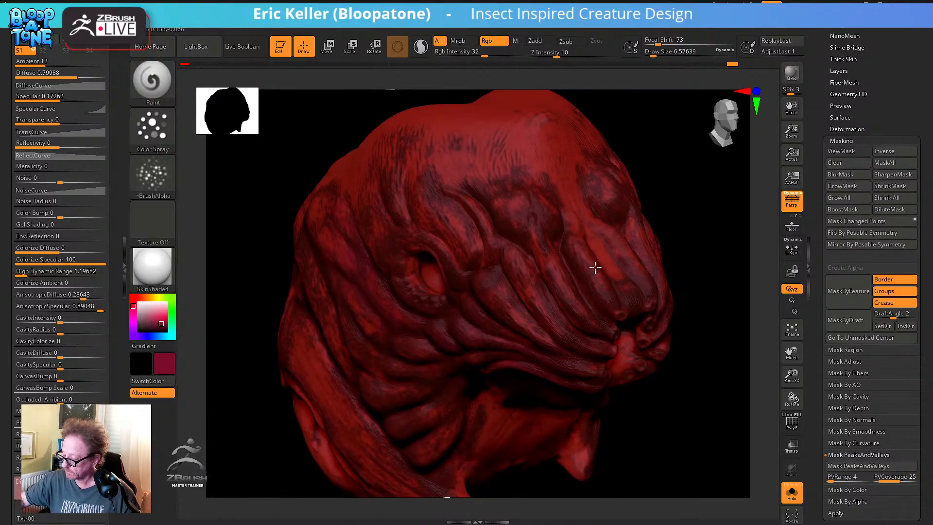
mouse_move(666, 375)
left_mouse_down()
mouse_move(610, 421)
mouse_move(553, 290)
left_mouse_up()
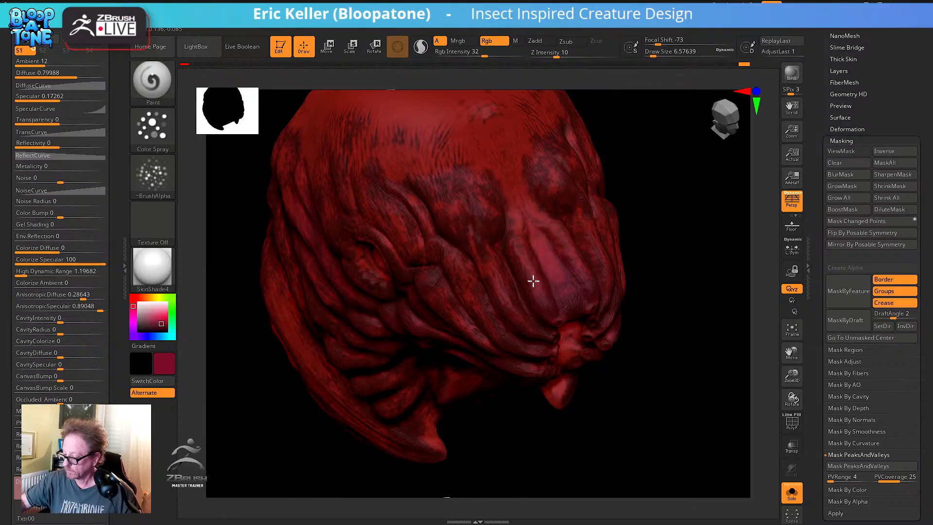
key("shift")
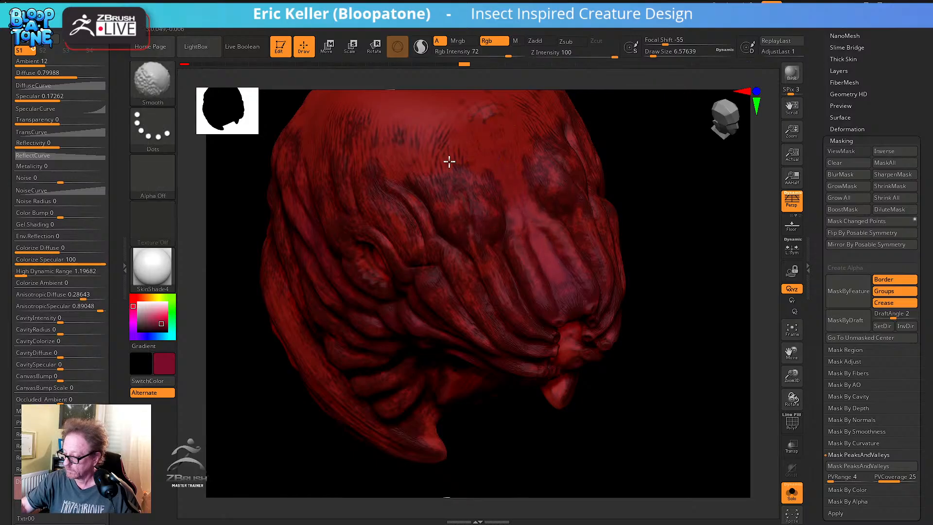
mouse_move(526, 217)
left_mouse_down()
mouse_move(544, 244)
mouse_move(527, 255)
left_mouse_up()
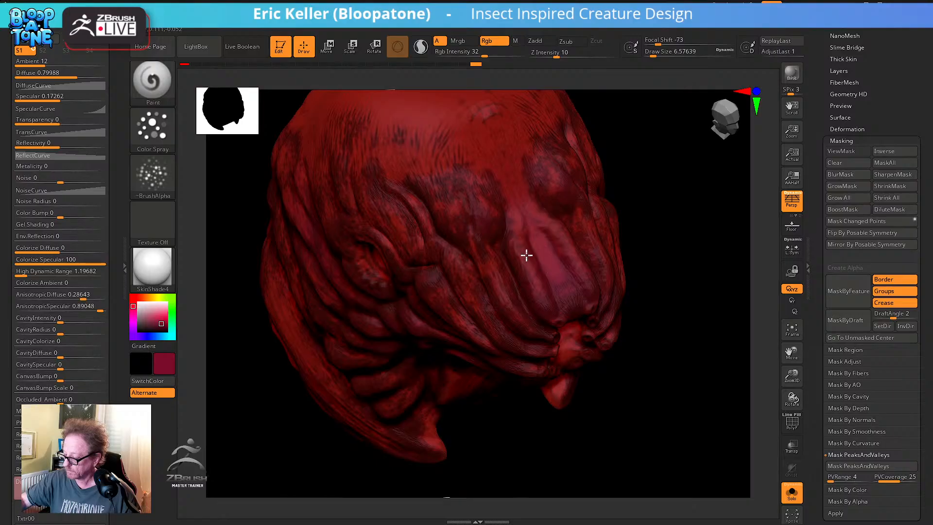
Paint dark crimson over the folds between the eye and the snout and along the upper lip
mouse_move(592, 386)
left_mouse_down()
mouse_move(610, 333)
mouse_move(549, 272)
left_mouse_up()
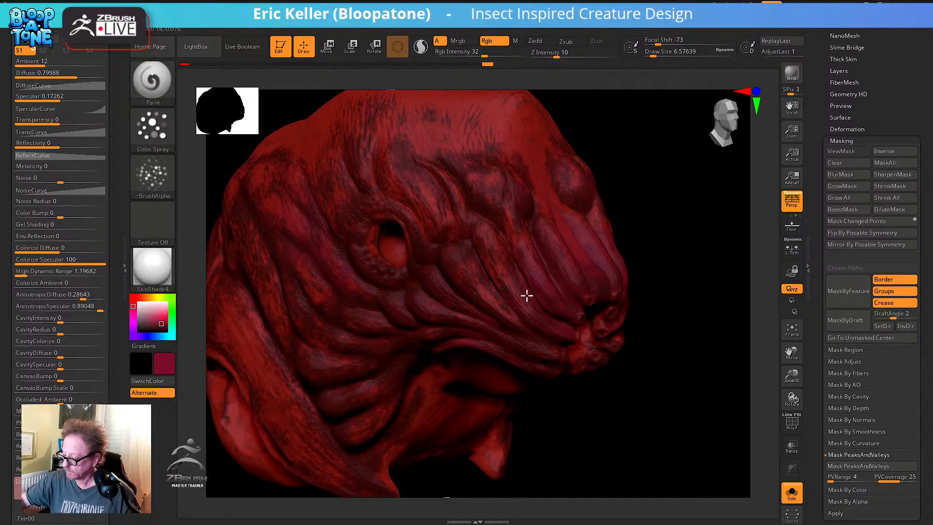
left_click_drag(536, 402, 577, 358)
left_click_drag(509, 320, 531, 336)
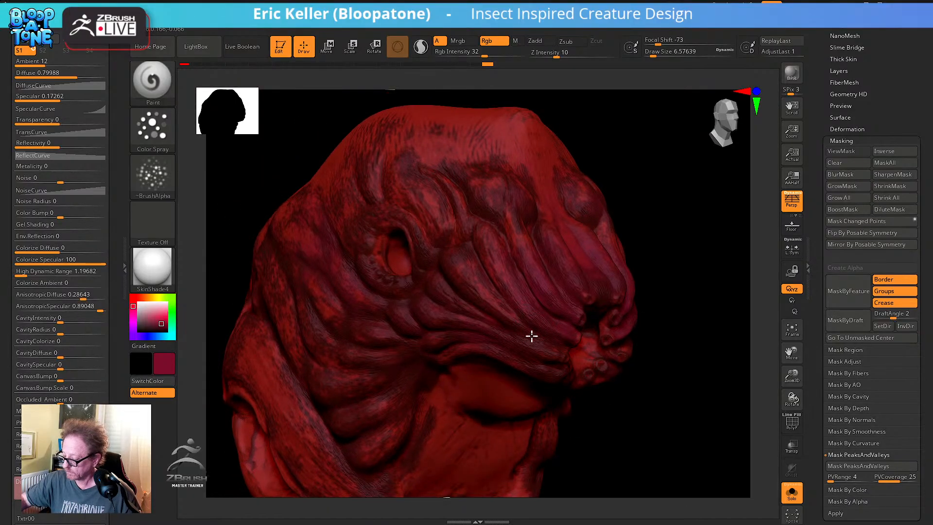
mouse_move(599, 417)
left_mouse_down()
mouse_move(631, 393)
mouse_move(629, 378)
mouse_move(533, 354)
left_mouse_up()
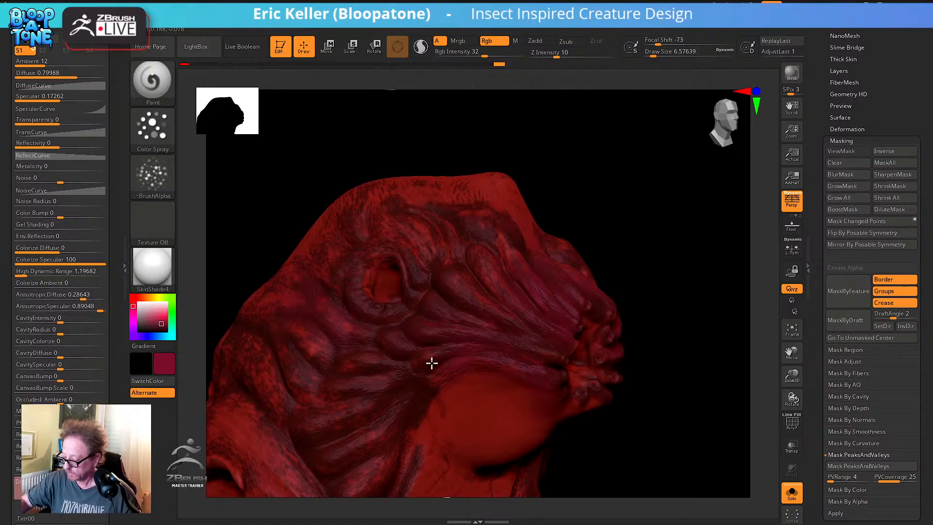
Spray crimson over the wrinkled cheek folds between the eye socket and the mouth
left_click_drag(466, 288, 481, 278)
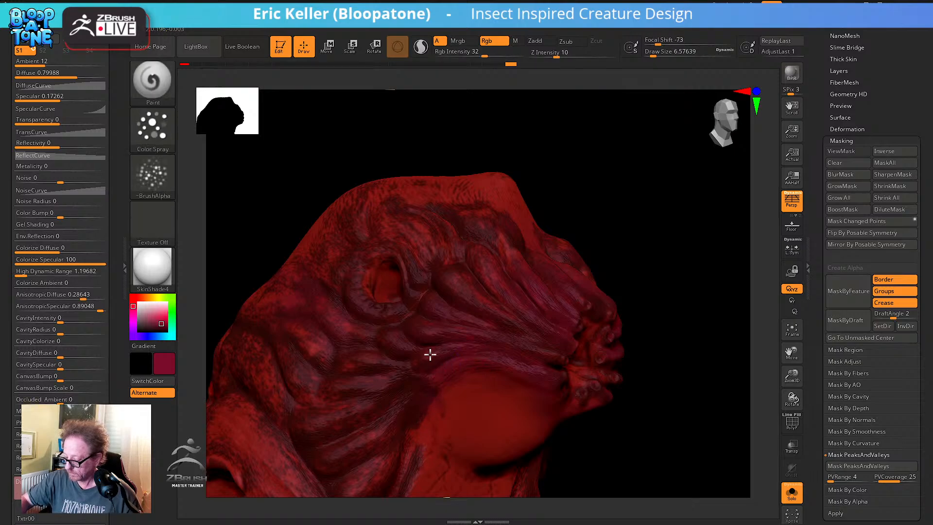
right_click_drag(431, 413, 457, 354)
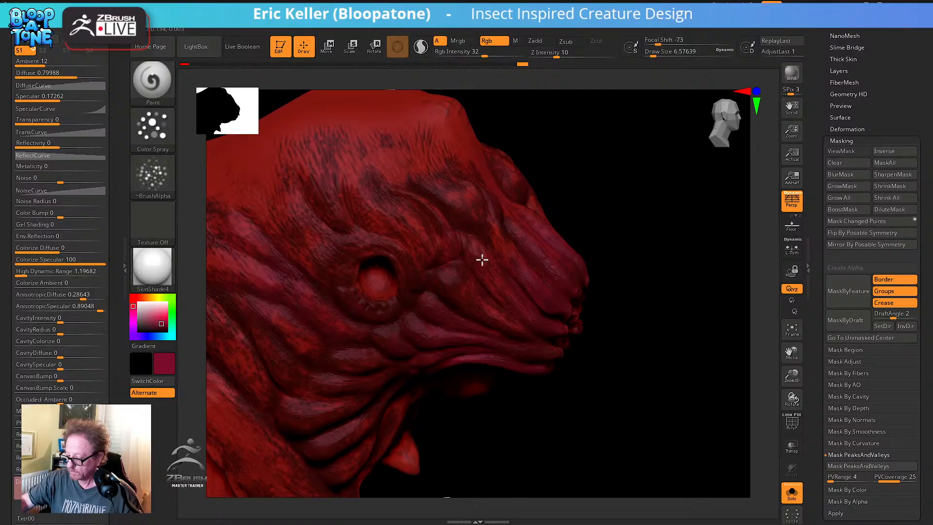
Choose a very dark red, set Rgb Intensity to 80, and darken the inside of the eye socket
left_click(167, 330)
right_click_drag(366, 229, 377, 293)
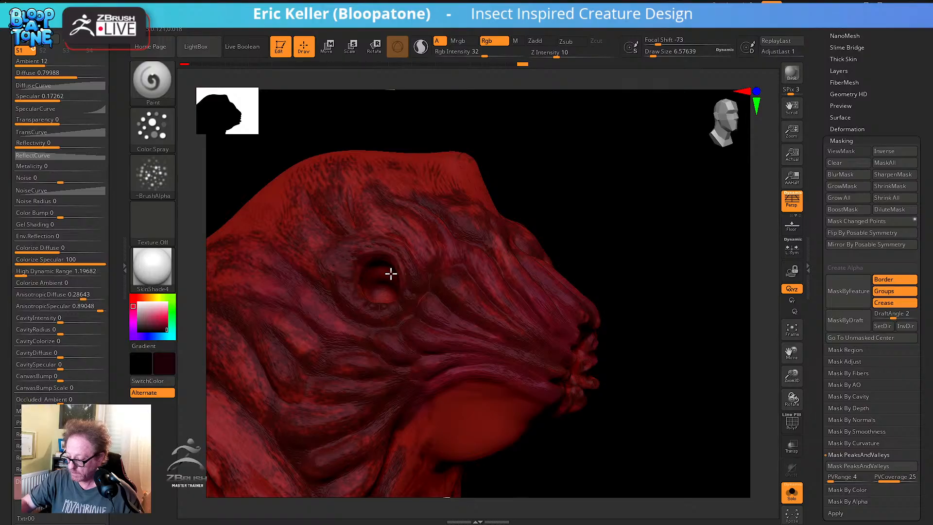
mouse_move(390, 290)
right_mouse_down("ctrl")
mouse_move(377, 312)
mouse_move(376, 273)
right_mouse_up("ctrl")
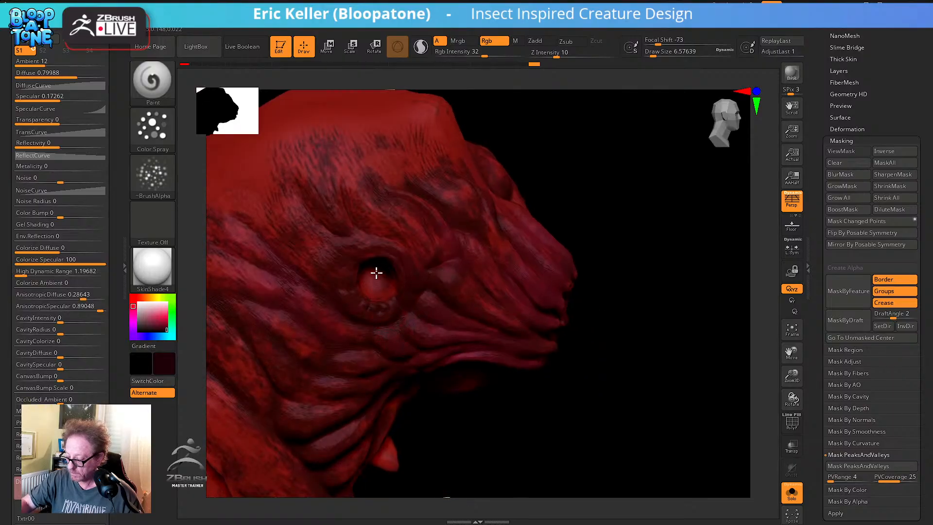
left_click(464, 52)
type("80")
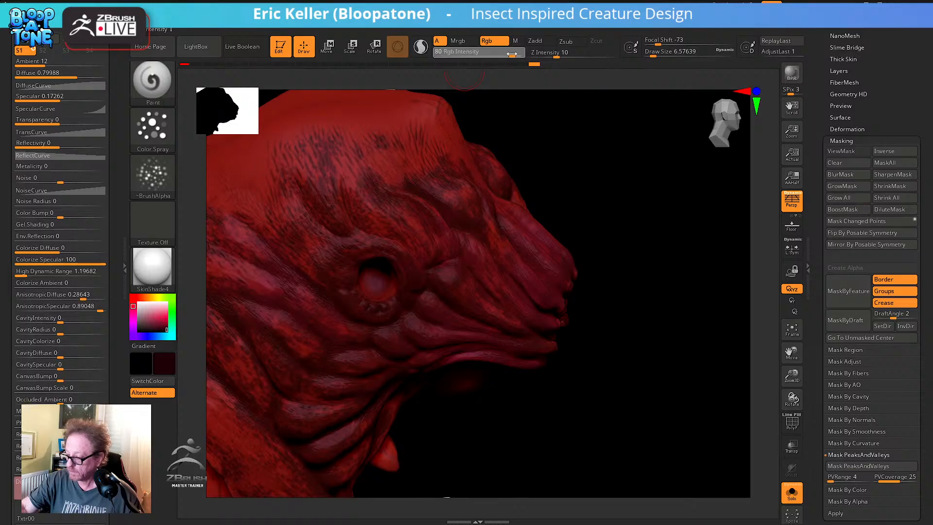
key("Return")
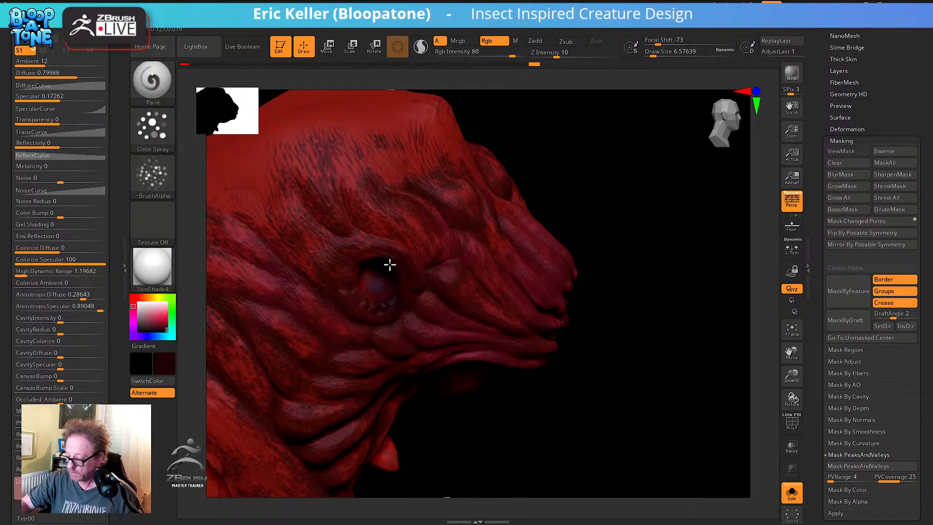
right_click_drag(390, 340, 439, 381)
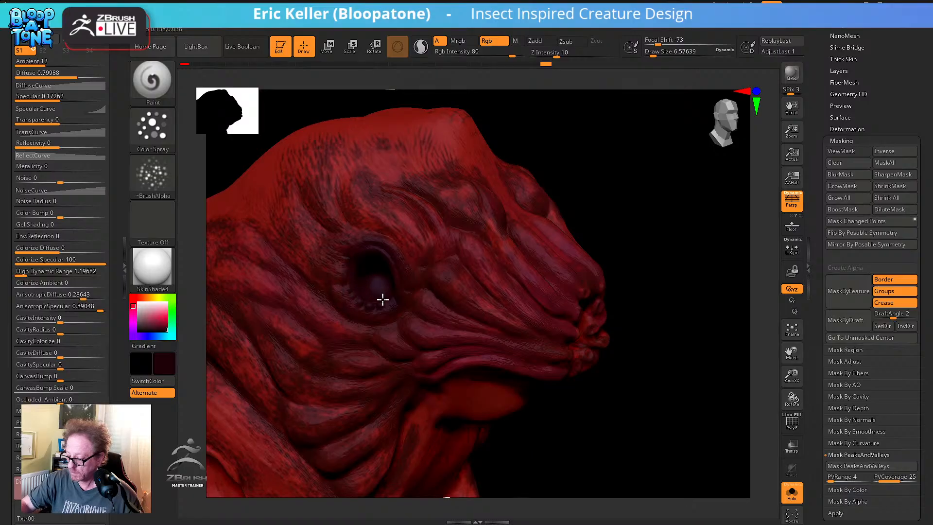
Spray the dark red around the mouth opening and over the smooth bulge beneath the chin
right_click_drag(356, 243, 556, 389)
mouse_move(490, 209)
left_mouse_down()
mouse_move(488, 196)
mouse_move(499, 194)
left_mouse_up()
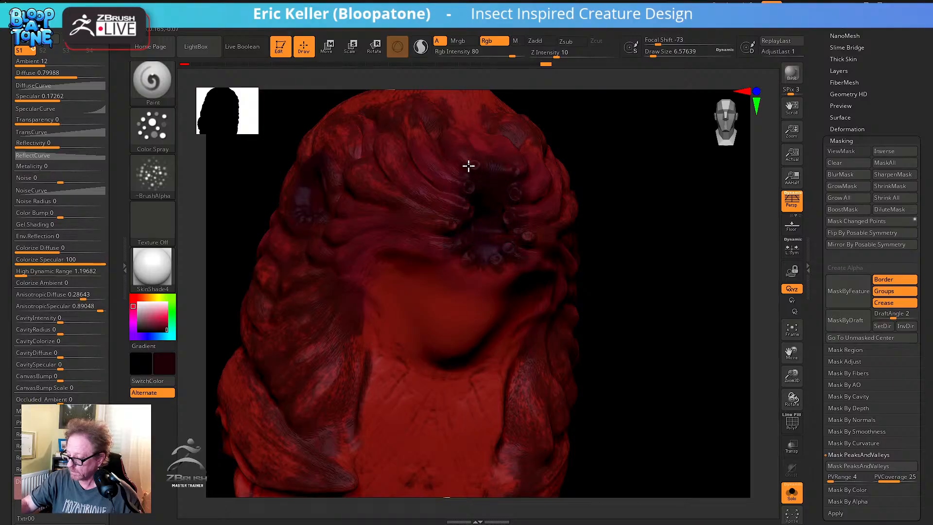
left_click_drag(456, 266, 456, 243)
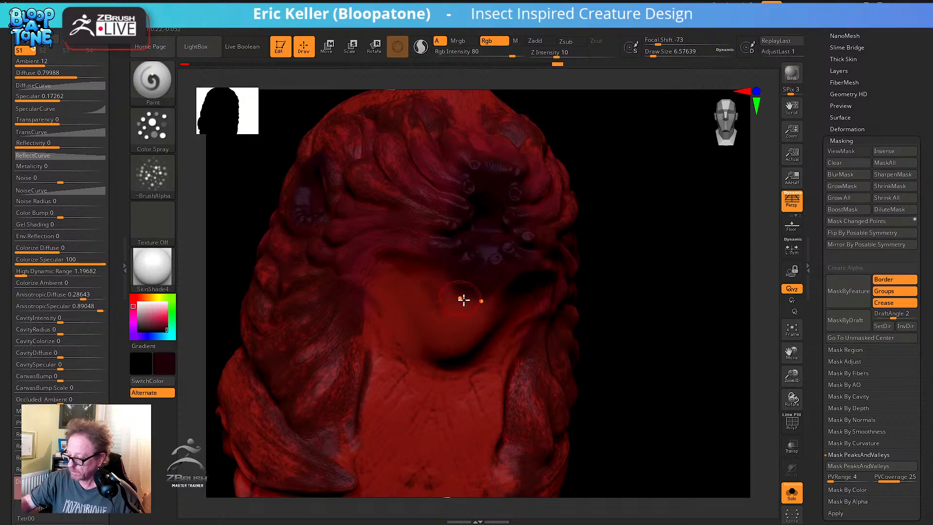
right_click_drag(466, 298, 446, 270)
mouse_move(422, 257)
left_mouse_down()
mouse_move(383, 255)
mouse_move(423, 278)
mouse_move(447, 277)
mouse_move(467, 310)
mouse_move(369, 306)
mouse_move(365, 392)
mouse_move(373, 356)
mouse_move(358, 355)
mouse_move(360, 445)
mouse_move(384, 431)
mouse_move(413, 315)
mouse_move(442, 338)
mouse_move(438, 329)
left_mouse_up()
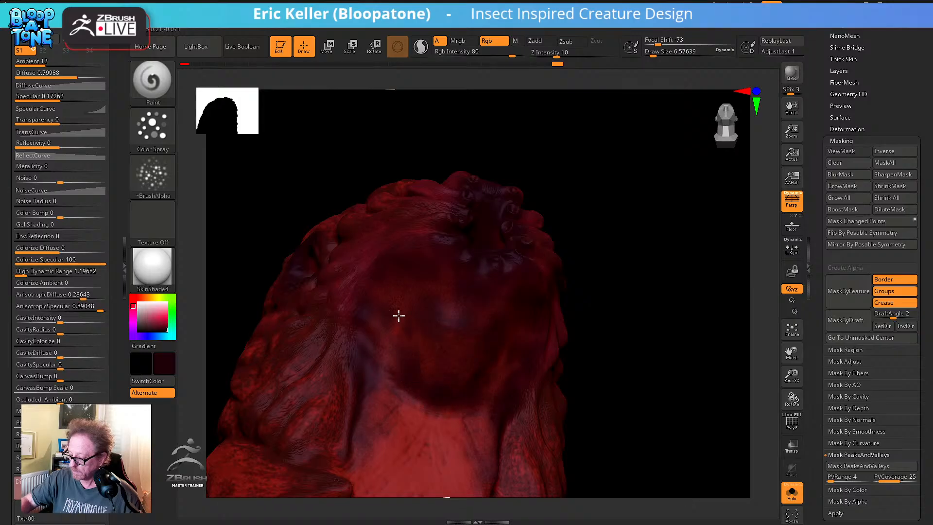
Shade the front of the throat below the chin with dark red
key("shift")
mouse_move(538, 423)
left_mouse_down("alt")
mouse_move(608, 354)
mouse_move(577, 387)
left_mouse_up("alt")
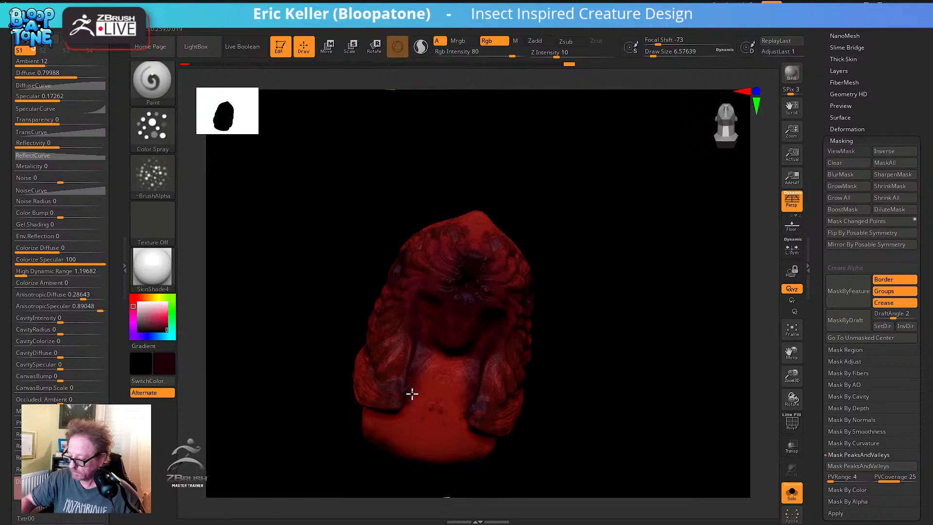
left_click_drag(423, 406, 452, 386)
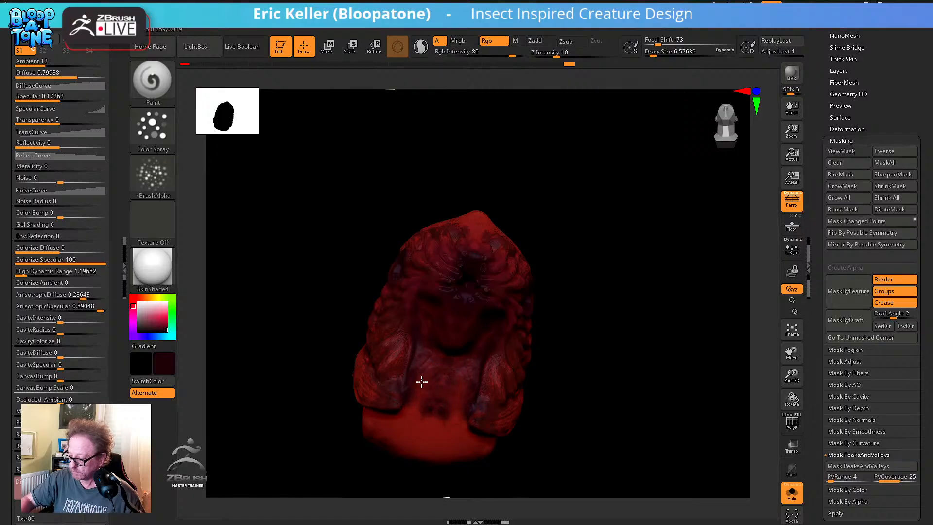
Enlarge the draw size to about 14.2 and darken the large round hollows behind the jaw and the neck's underside
left_click_drag(558, 427, 433, 425)
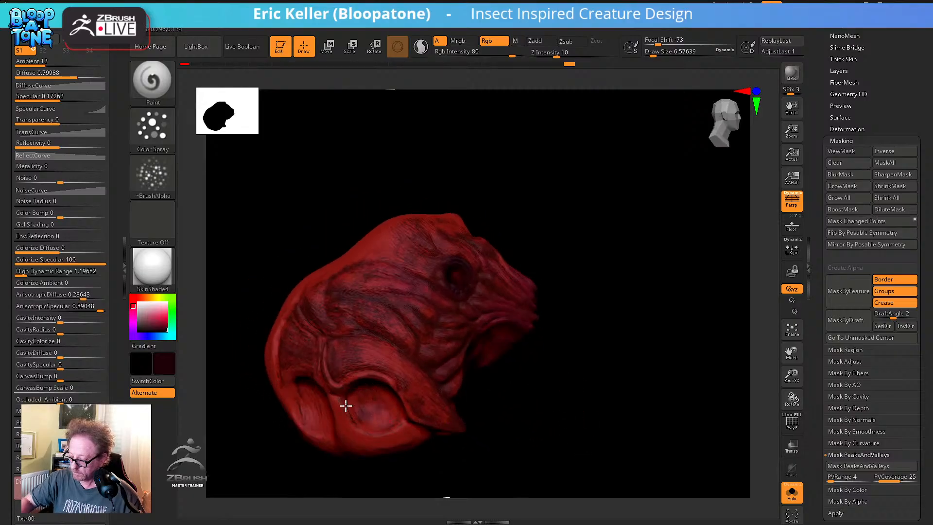
key("s")
left_click_drag(346, 402, 357, 423)
left_click_drag(469, 470, 473, 420)
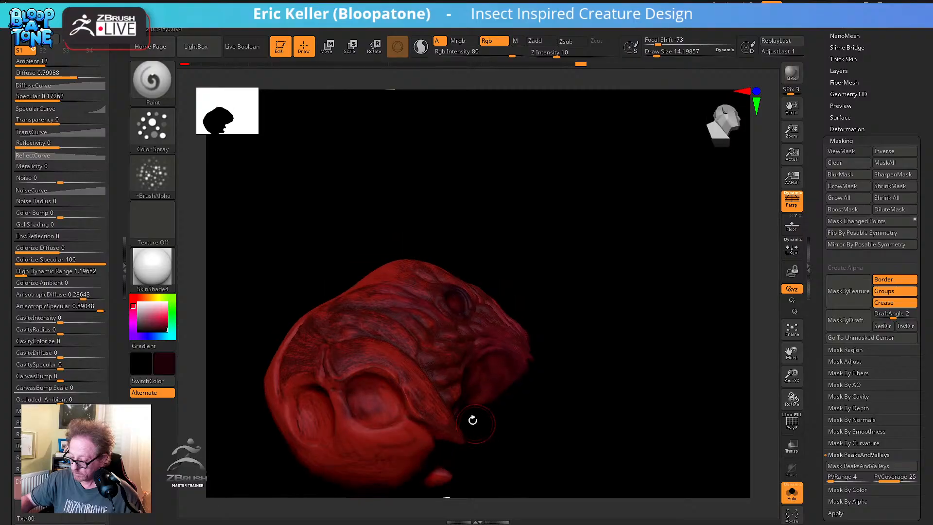
mouse_move(382, 390)
left_mouse_down()
mouse_move(393, 394)
mouse_move(387, 377)
mouse_move(404, 423)
mouse_move(354, 371)
mouse_move(366, 426)
mouse_move(402, 433)
mouse_move(345, 412)
mouse_move(360, 419)
left_mouse_up()
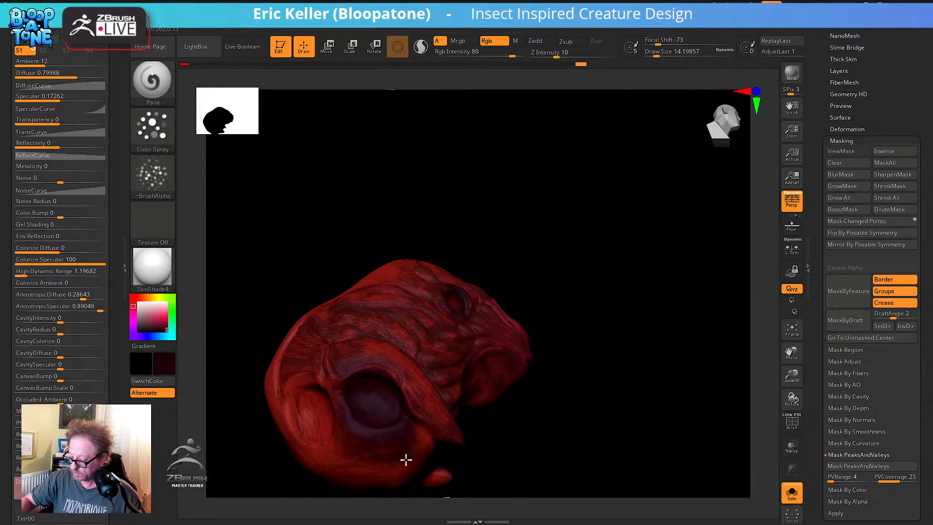
mouse_move(406, 460)
left_mouse_down()
mouse_move(321, 400)
mouse_move(335, 429)
mouse_move(301, 447)
left_mouse_up()
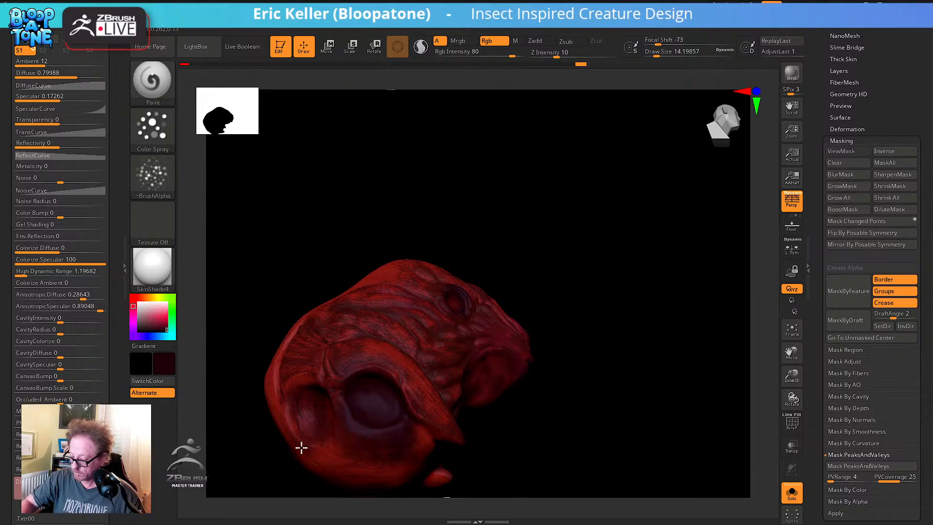
mouse_move(474, 482)
left_mouse_down()
mouse_move(518, 381)
mouse_move(436, 365)
mouse_move(442, 418)
mouse_move(381, 367)
mouse_move(323, 348)
mouse_move(358, 369)
left_mouse_up()
mouse_move(459, 468)
left_mouse_down()
mouse_move(523, 429)
mouse_move(450, 445)
left_mouse_up()
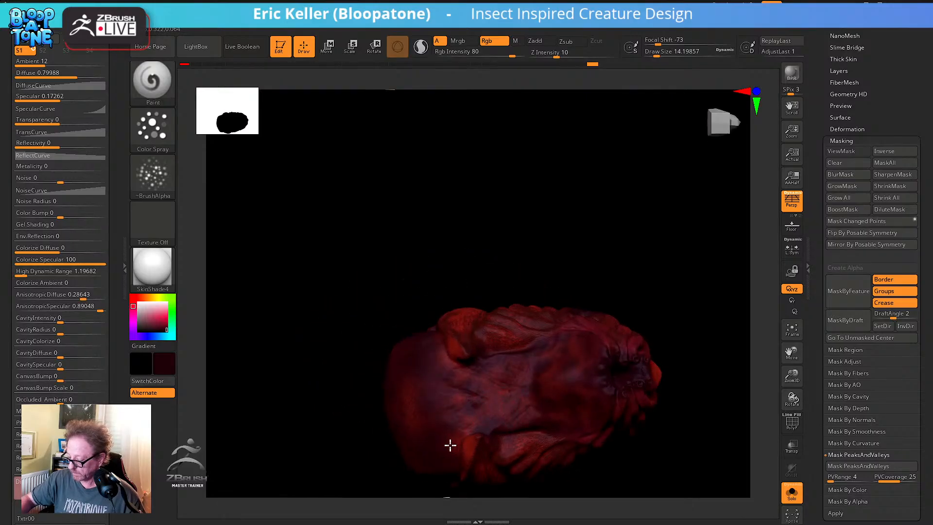
Spray dark red across the smooth crown, upper side and back of the head
left_click_drag(544, 218, 498, 348)
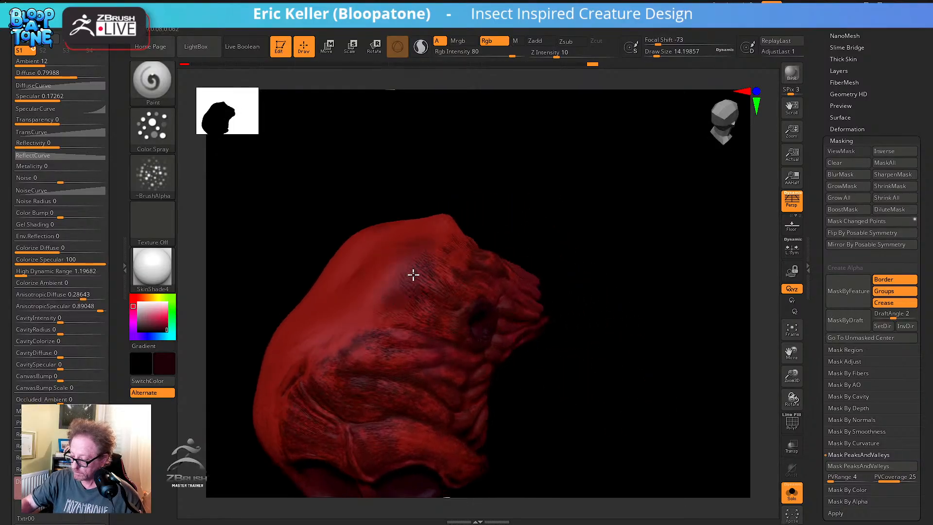
mouse_move(430, 298)
left_mouse_down()
mouse_move(350, 322)
mouse_move(293, 360)
left_mouse_up()
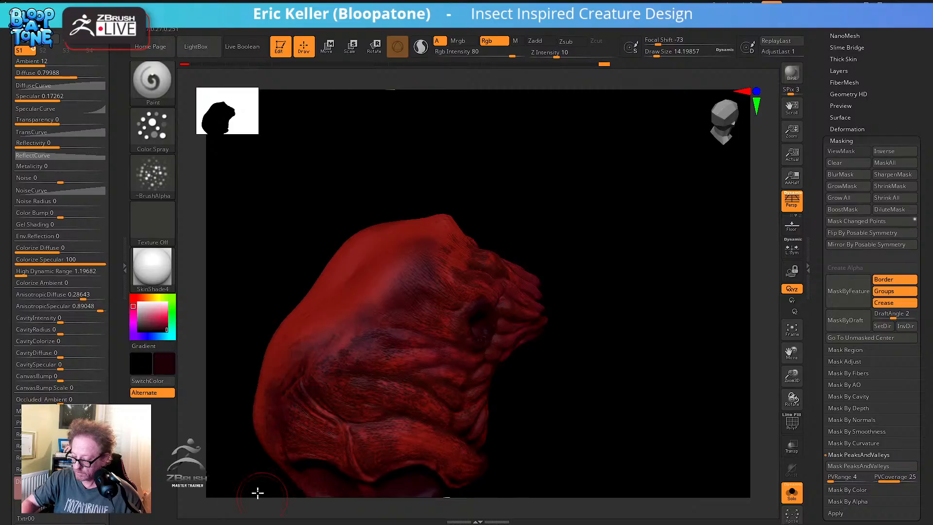
left_click_drag(256, 491, 304, 365)
left_click_drag(288, 294, 287, 356)
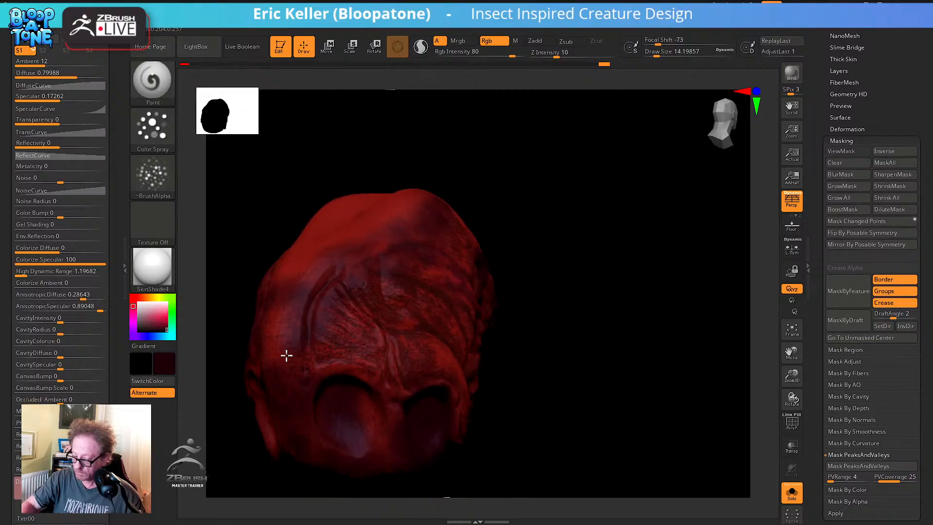
left_click_drag(298, 304, 302, 316)
mouse_move(404, 184)
left_mouse_down()
mouse_move(519, 246)
mouse_move(431, 263)
mouse_move(349, 323)
mouse_move(427, 227)
mouse_move(465, 250)
left_mouse_up()
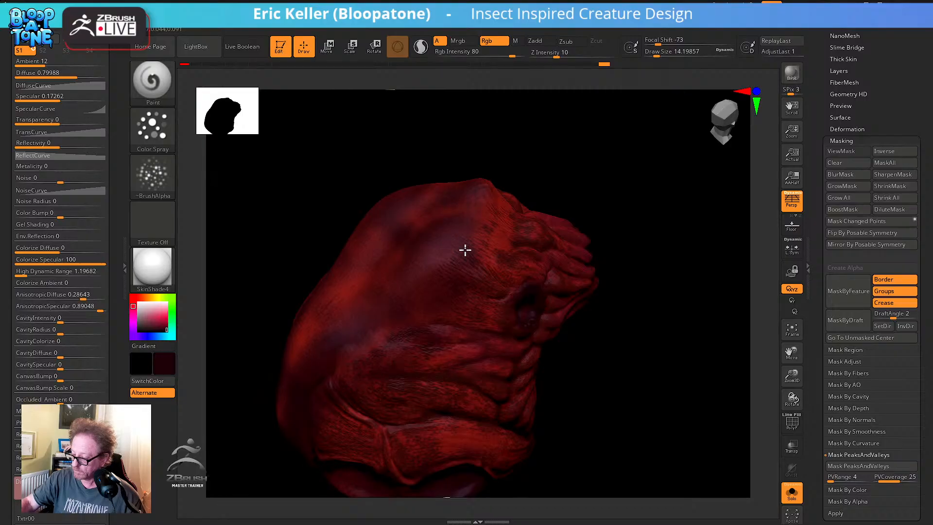
mouse_move(388, 277)
left_mouse_down()
mouse_move(322, 326)
mouse_move(276, 398)
left_mouse_up()
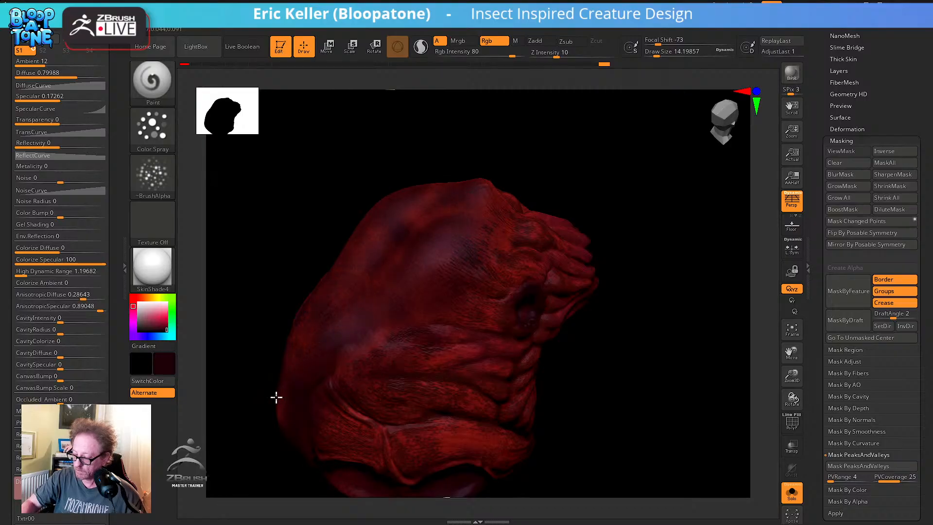
left_click_drag(282, 459, 661, 420)
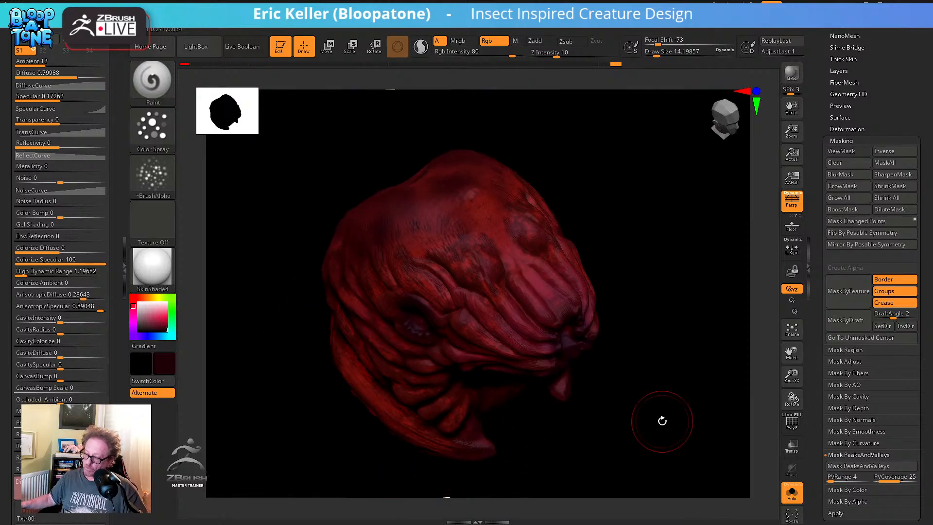
Switch the Paint brush to the DragRect stroke with the vein-patterned Alpha 22
left_click(150, 129)
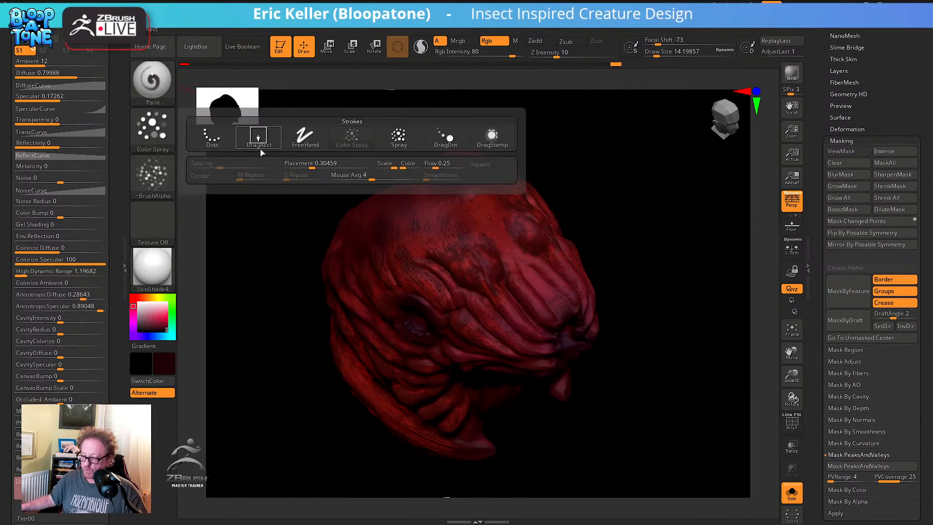
left_click(259, 148)
left_click(171, 133)
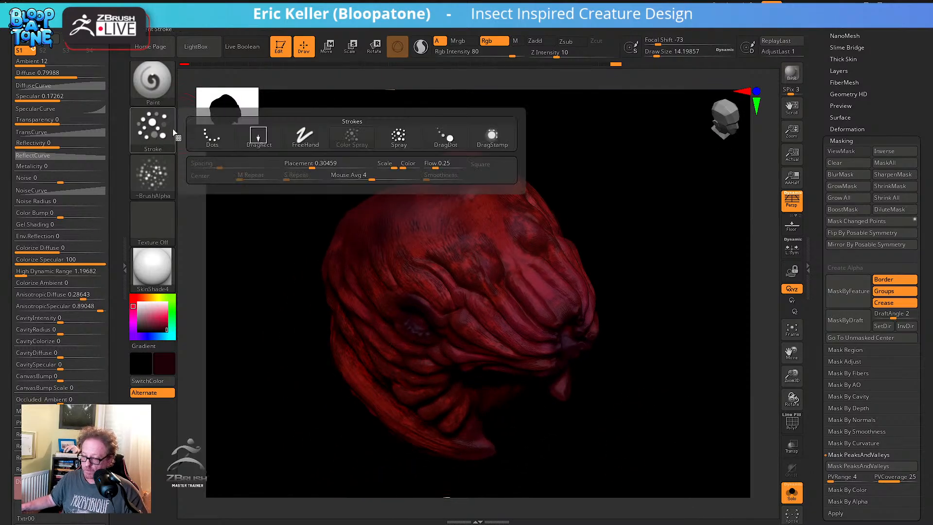
left_click(258, 138)
left_click(163, 171)
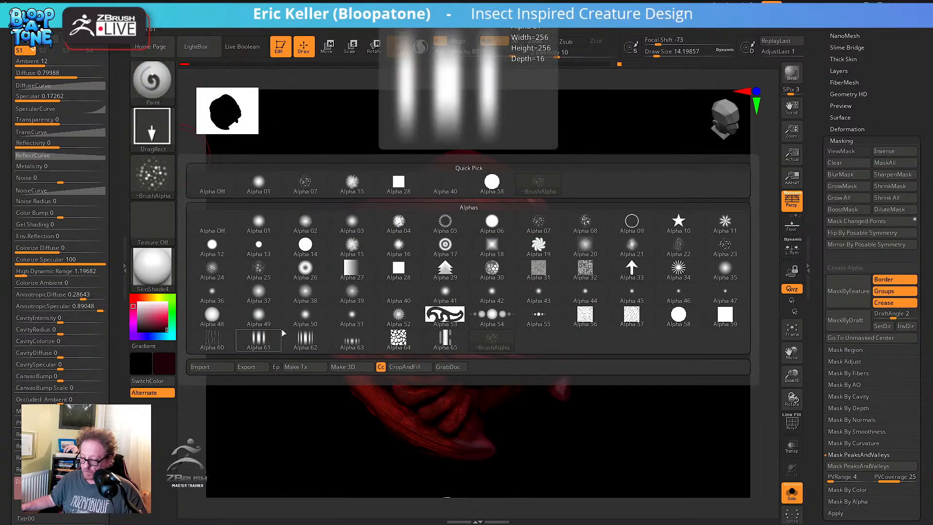
left_click(675, 252)
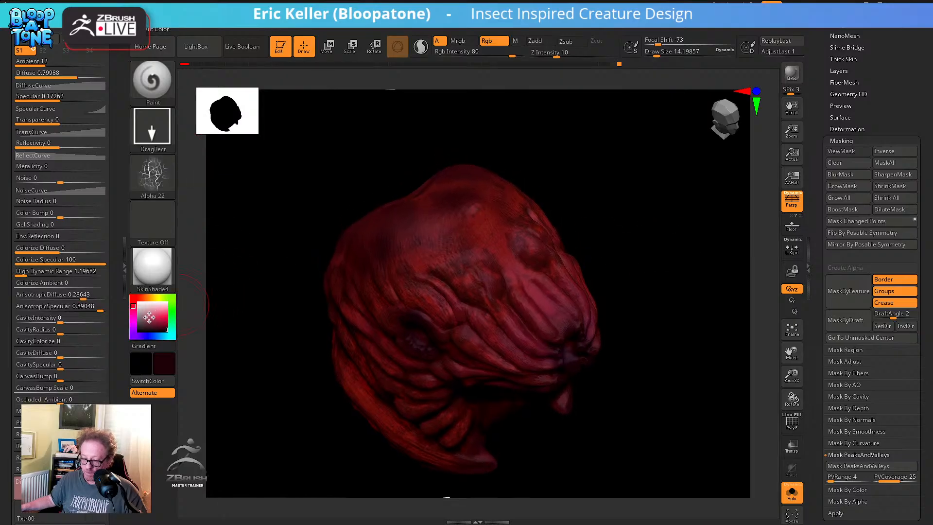
Choose a light orange-tan color, lower Rgb Intensity to 23, and stamp faint vein patterns over the snout and cheek folds
left_click(144, 297)
left_click_drag(158, 315, 153, 317)
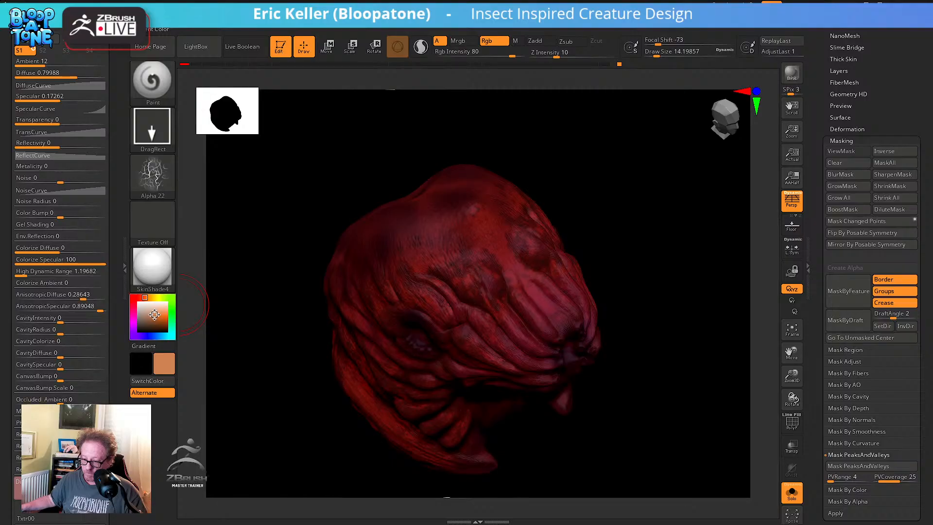
left_click_drag(506, 52, 478, 54)
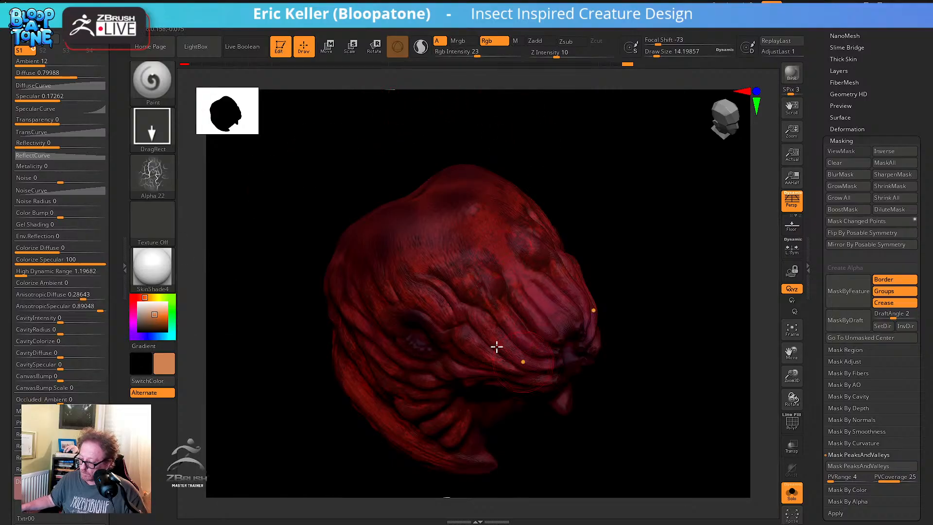
left_click_drag(649, 406, 633, 302)
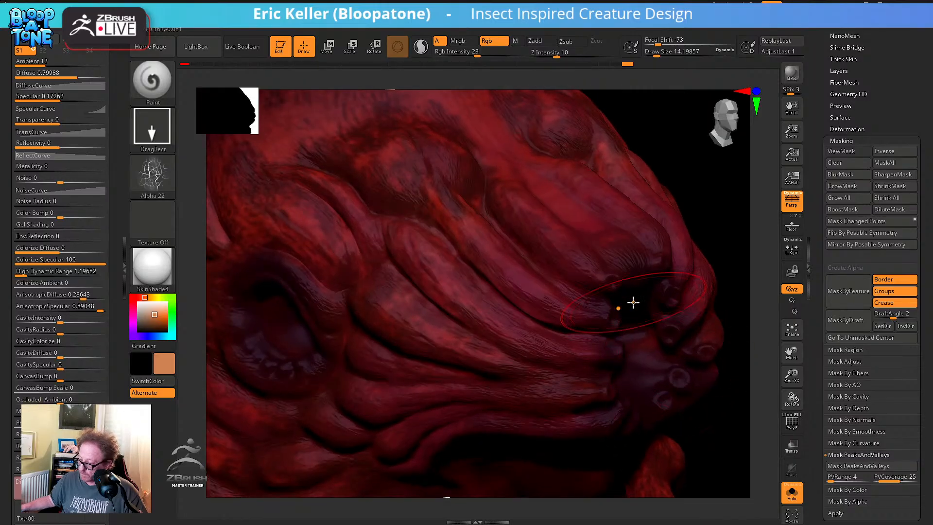
mouse_move(505, 340)
left_mouse_down()
mouse_move(537, 383)
mouse_move(546, 438)
left_mouse_up()
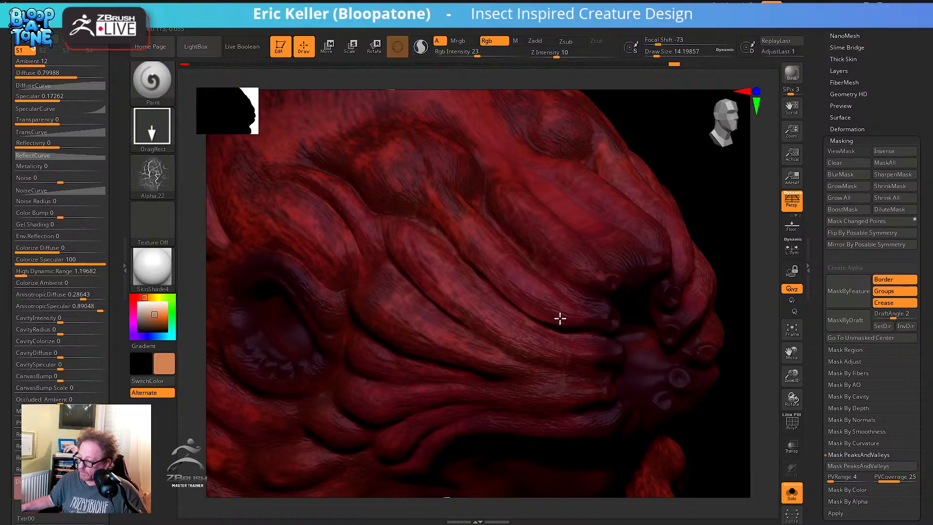
left_click_drag(560, 318, 570, 300)
mouse_move(545, 221)
left_mouse_down()
mouse_move(492, 320)
mouse_move(487, 384)
left_mouse_up()
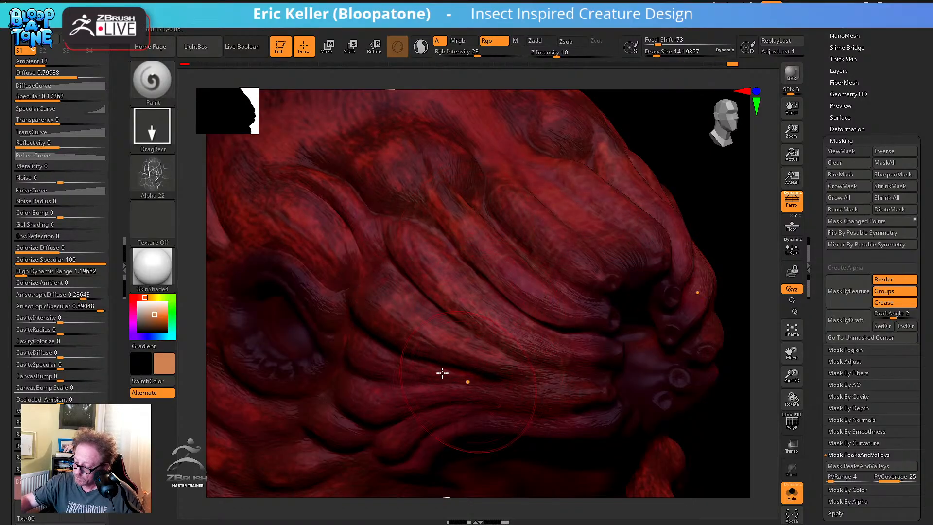
right_click_drag(432, 403, 432, 335, "alt")
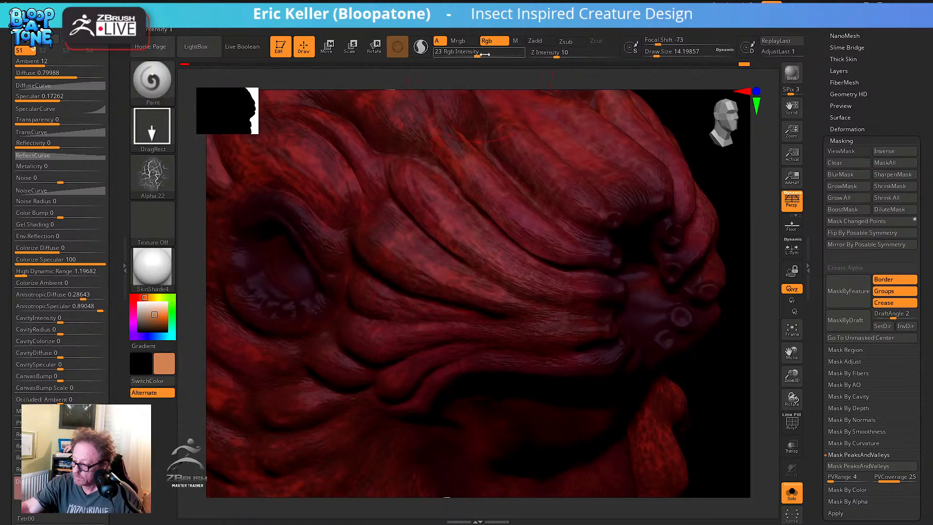
Raise Rgb Intensity to 44 and stamp stronger tan veins along the cheek folds toward the mouth
left_click_drag(478, 53, 492, 54)
left_click_drag(418, 307, 463, 357)
left_click_drag(487, 305, 529, 360)
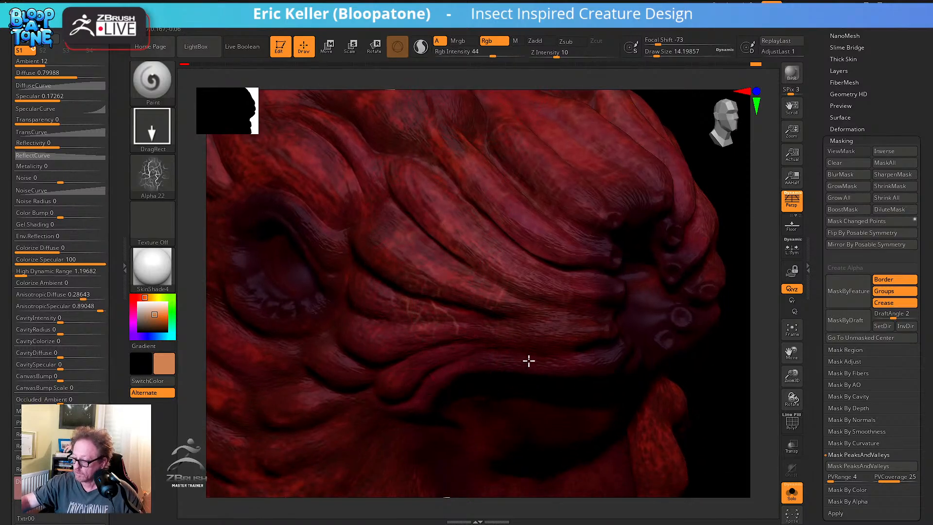
left_click_drag(541, 285, 587, 331)
left_click_drag(578, 251, 598, 269)
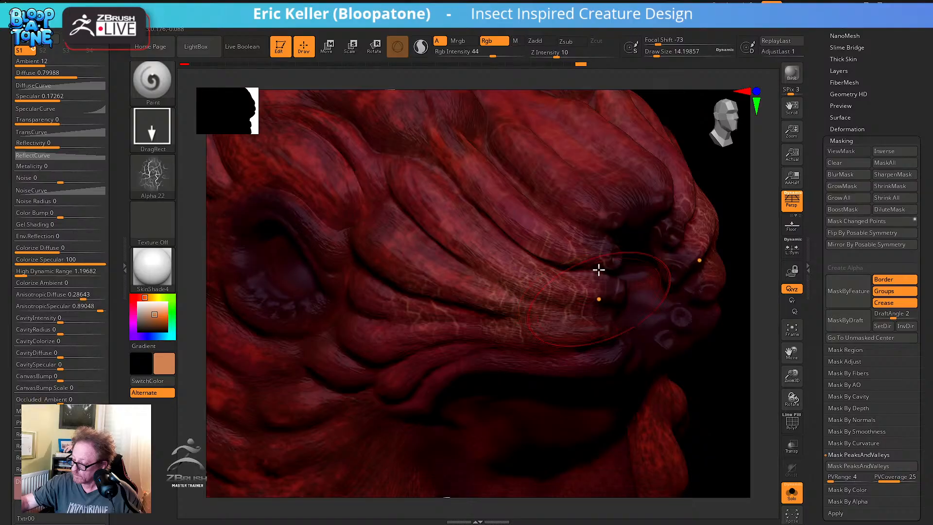
Stamp tan vein patterns at Rgb Intensity 44 along the upper snout folds and the ridges on top of the nose
mouse_move(597, 272)
right_mouse_down()
mouse_move(562, 352)
mouse_move(529, 333)
right_mouse_up()
left_click_drag(513, 297, 553, 336)
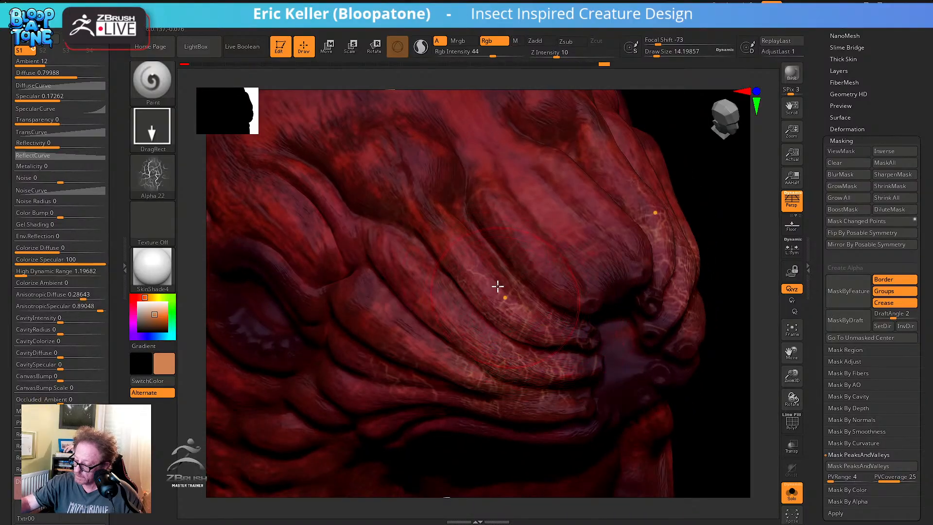
mouse_move(459, 267)
left_mouse_down()
mouse_move(517, 322)
mouse_move(509, 367)
mouse_move(547, 410)
left_mouse_up()
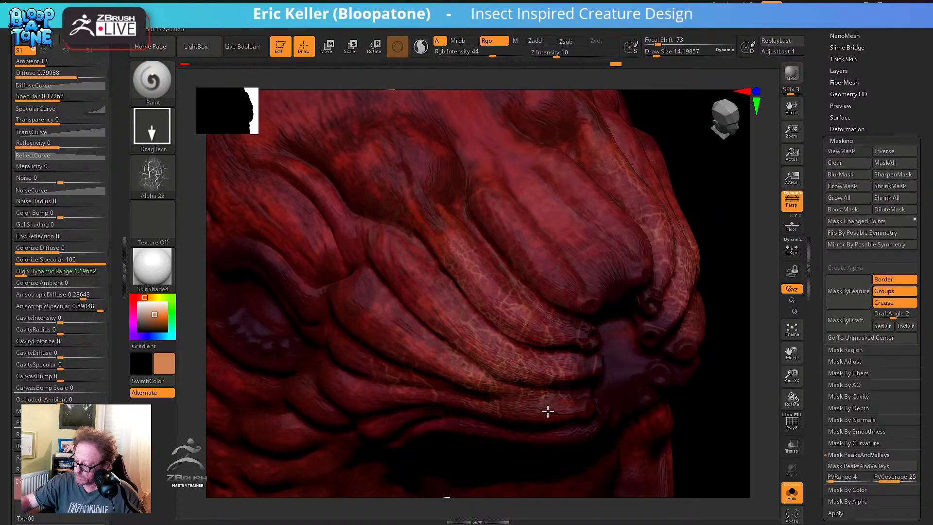
left_click_drag(512, 306, 544, 335)
right_click_drag(543, 335, 523, 360)
mouse_move(520, 270)
left_mouse_down()
mouse_move(549, 322)
mouse_move(514, 319)
mouse_move(536, 369)
left_mouse_up()
right_click_drag(516, 328, 531, 287)
key("shift")
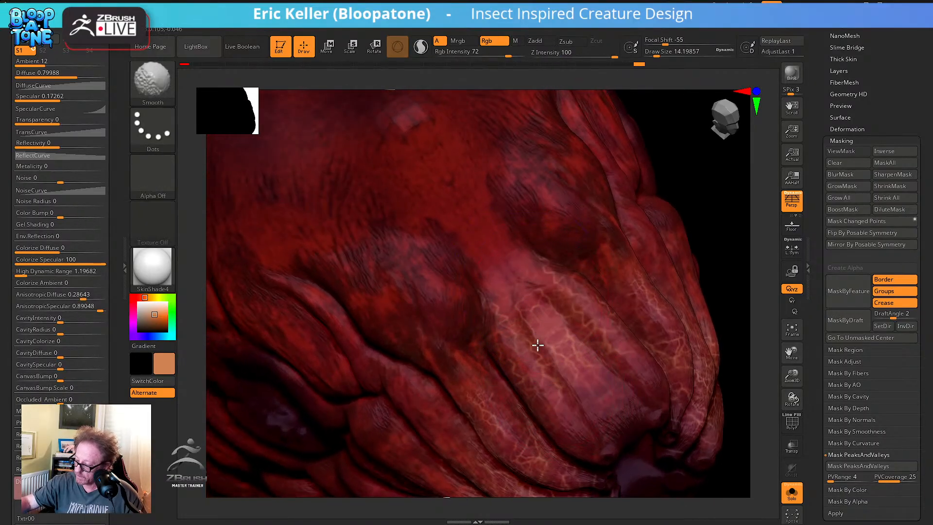
Stamp tan veins over the rounded brow bump where it meets the upper snout folds
right_click_drag(462, 327, 491, 384, "alt")
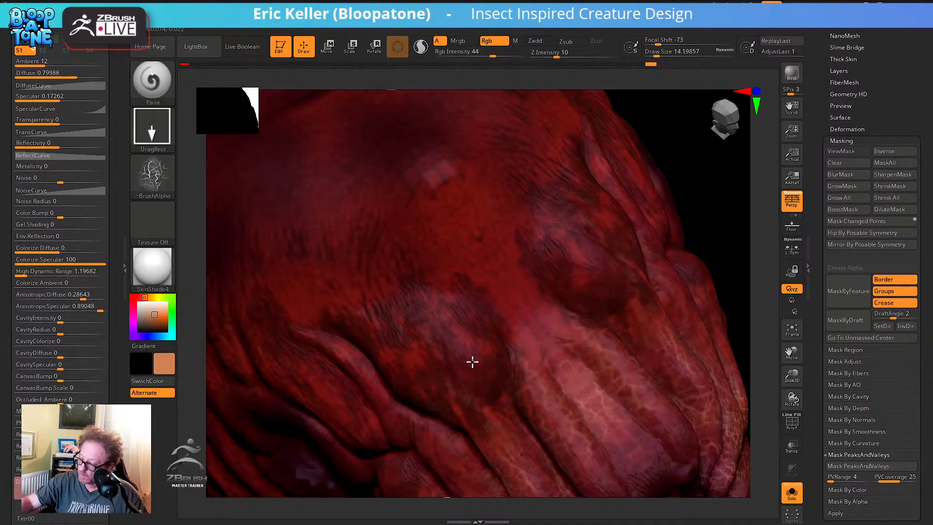
left_click_drag(448, 316, 473, 362)
left_click_drag(414, 358, 446, 384)
left_click_drag(408, 331, 489, 397)
left_click_drag(443, 352, 452, 428)
Cover the brow folds above the eye and the skin in front of the eye socket with tan vein stamps
right_click_drag(437, 379, 455, 316)
left_click_drag(455, 316, 494, 352)
left_click_drag(432, 358, 468, 421)
right_click_drag(452, 360, 458, 306)
left_click_drag(458, 305, 445, 332)
left_click_drag(389, 275, 427, 315)
mouse_move(319, 230)
left_mouse_down()
mouse_move(357, 278)
mouse_move(384, 340)
left_mouse_up()
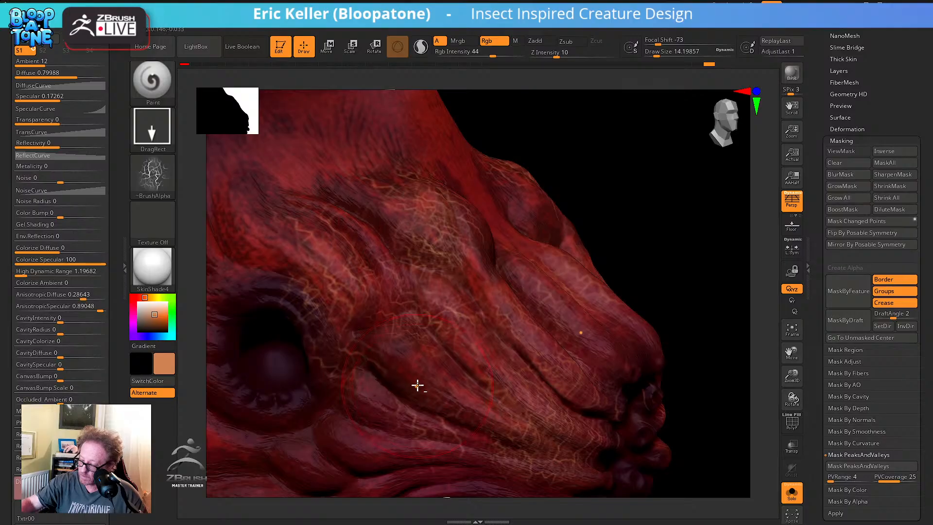
Stamp tan veins across the cheek between eye and mouth and along the upper lip, undoing one misplaced stamp
right_click_drag(417, 385, 419, 294)
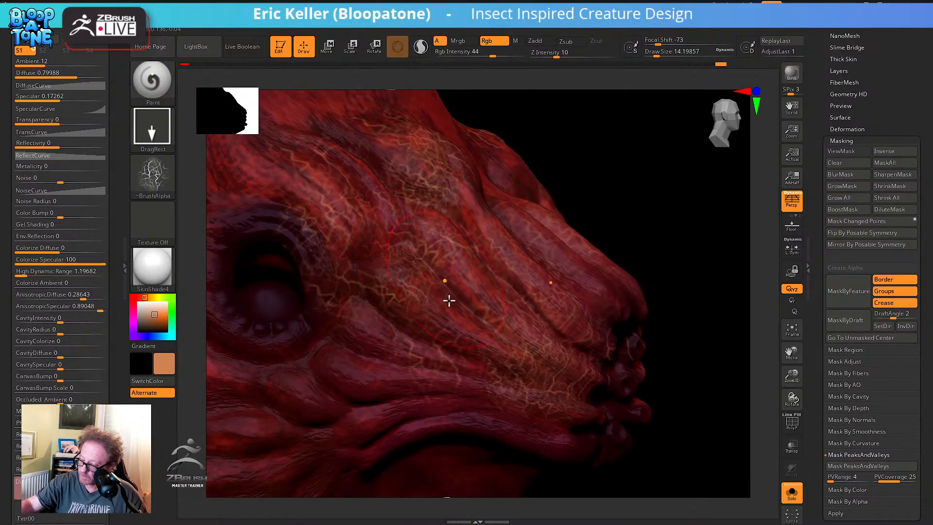
left_click_drag(444, 315, 412, 377)
mouse_move(385, 325)
left_mouse_down()
mouse_move(379, 379)
mouse_move(431, 407)
mouse_move(466, 411)
left_mouse_up()
mouse_move(465, 411)
right_mouse_down()
mouse_move(455, 317)
mouse_move(465, 327)
right_mouse_up()
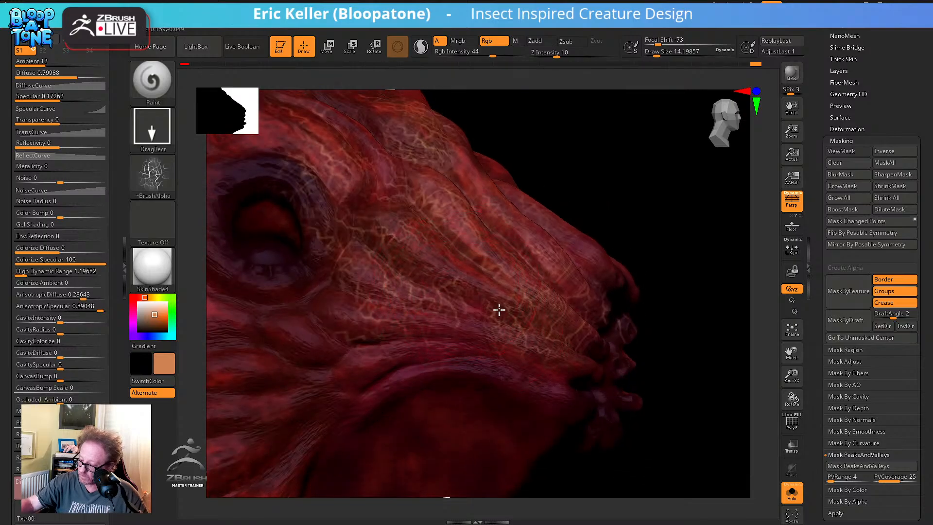
key("ctrl+z")
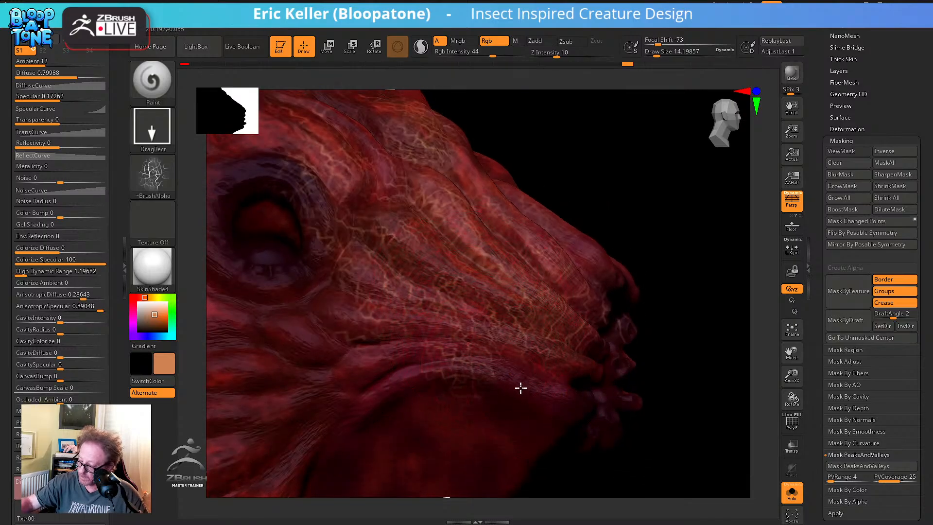
left_click_drag(498, 383, 487, 407)
Lower Rgb Intensity to 26 and stamp fainter veins over the cheek and the folds below the brow bump
left_click(480, 54)
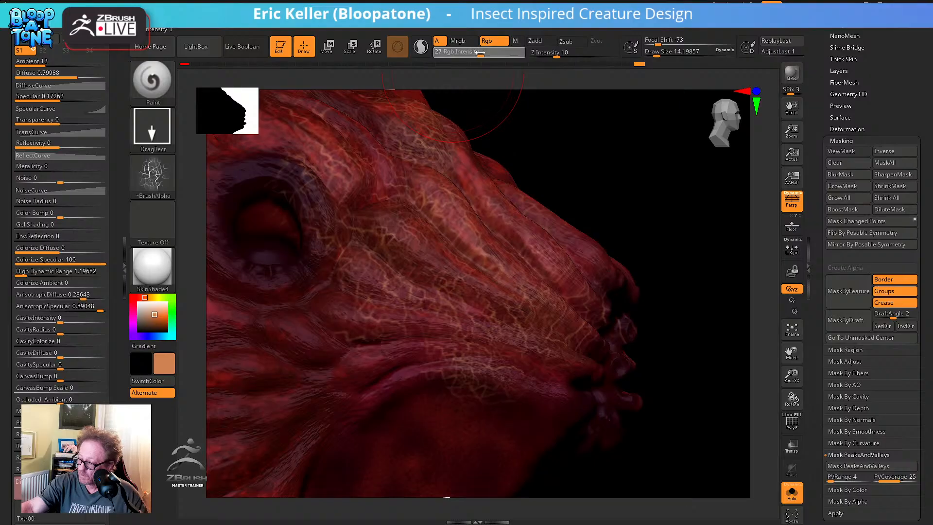
type("26")
key("Return")
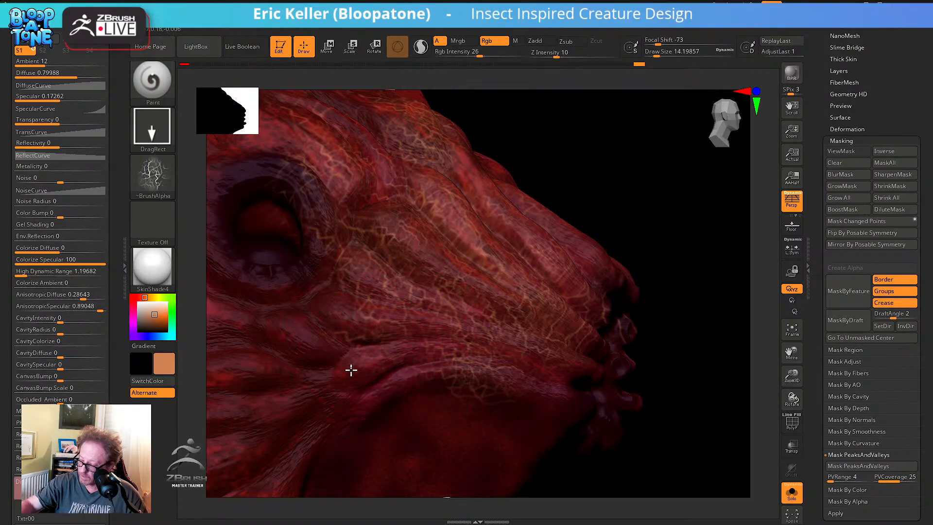
left_click_drag(360, 402, 370, 373)
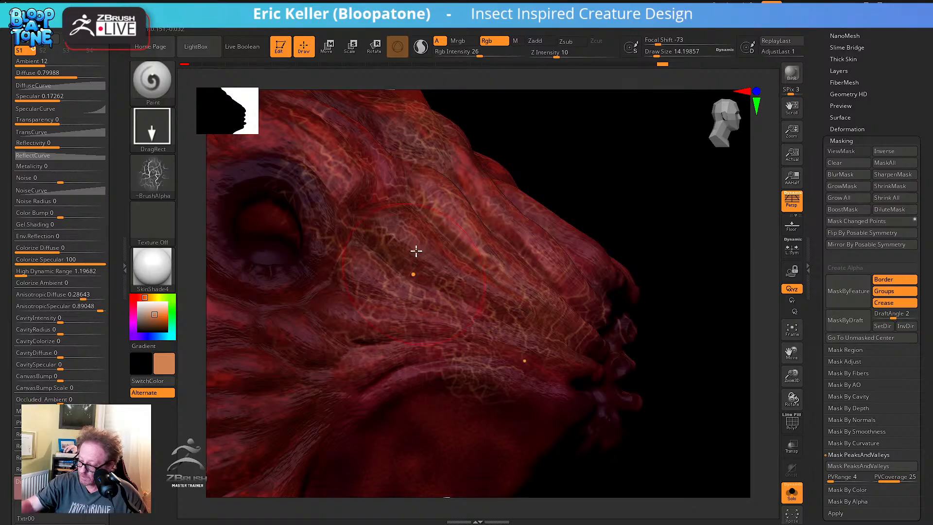
left_click_drag(416, 251, 429, 303)
right_click_drag(429, 275, 417, 349)
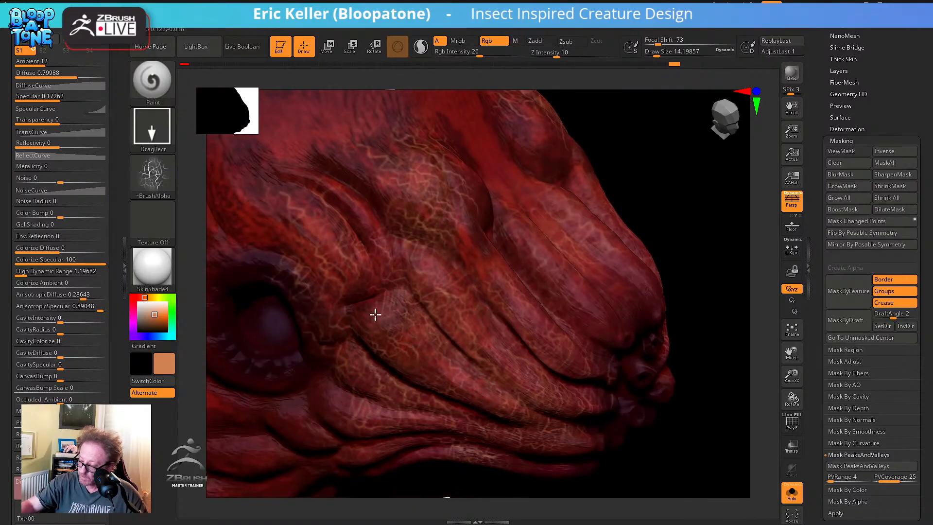
left_click_drag(389, 329, 427, 336)
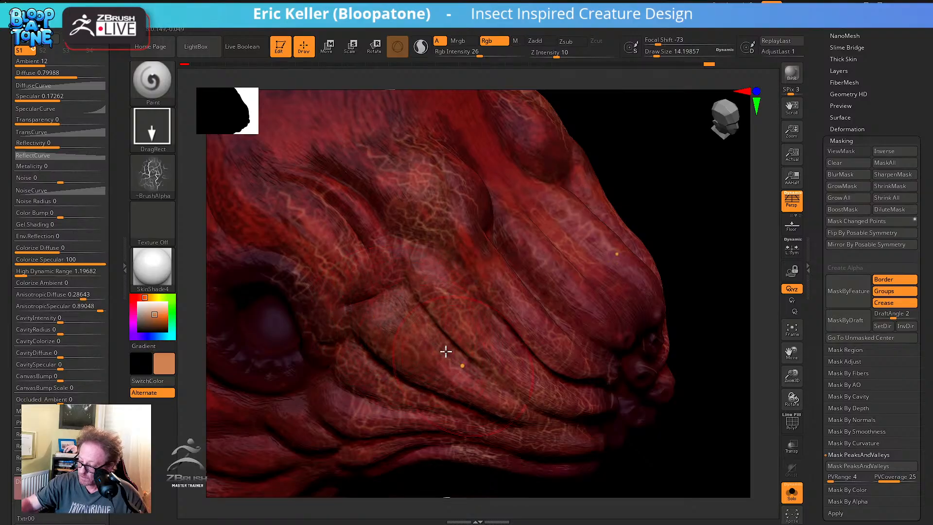
mouse_move(485, 351)
right_mouse_down()
mouse_move(457, 340)
mouse_move(464, 366)
right_mouse_up()
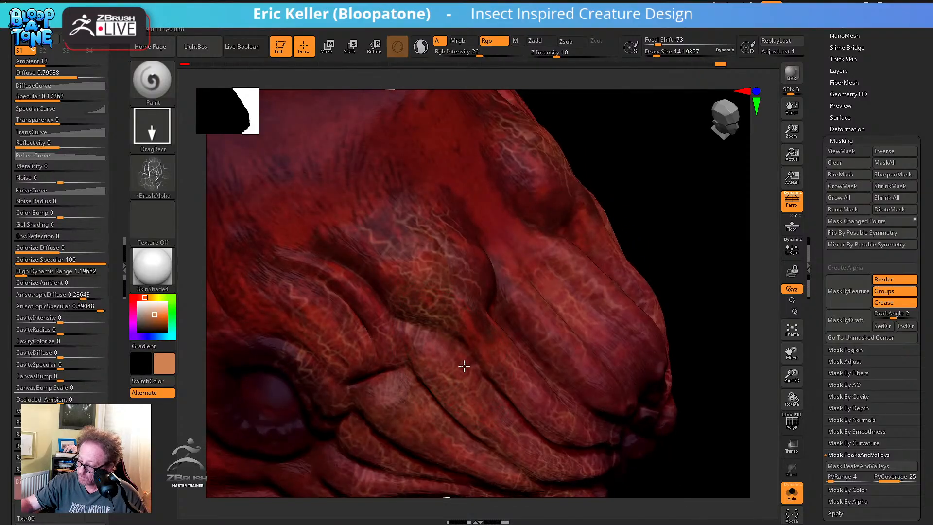
left_click_drag(469, 373, 469, 387)
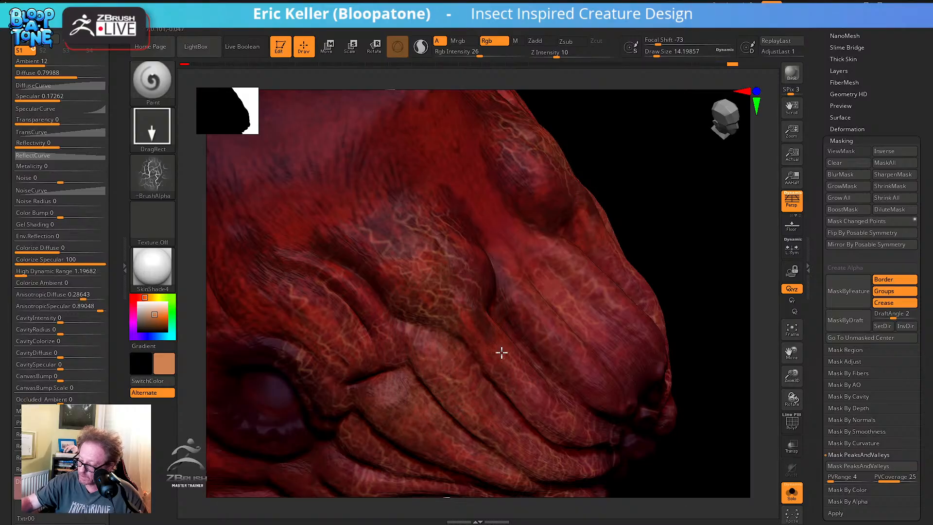
Extend the faint vein stamps over the brow bumps and up onto the forehead and lower crown
right_click_drag(534, 347, 504, 366)
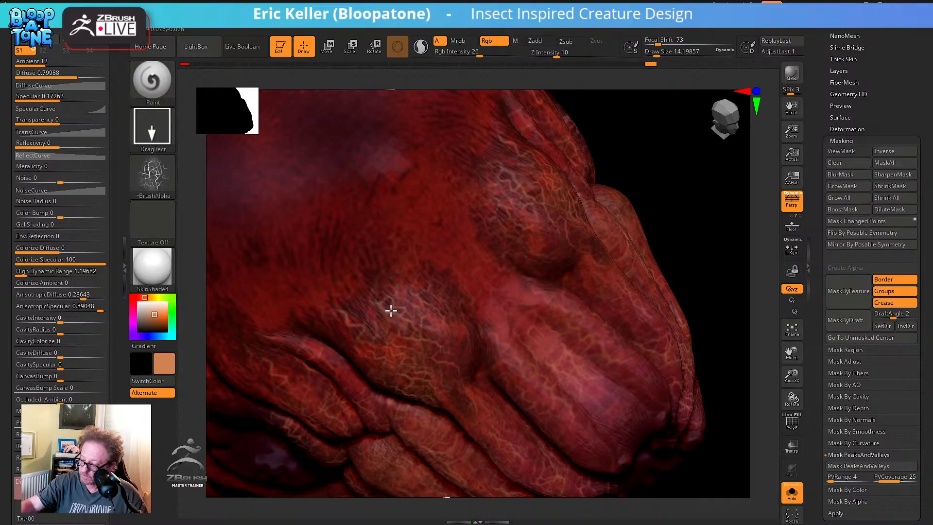
mouse_move(363, 348)
right_mouse_down()
mouse_move(441, 355)
mouse_move(388, 334)
right_mouse_up()
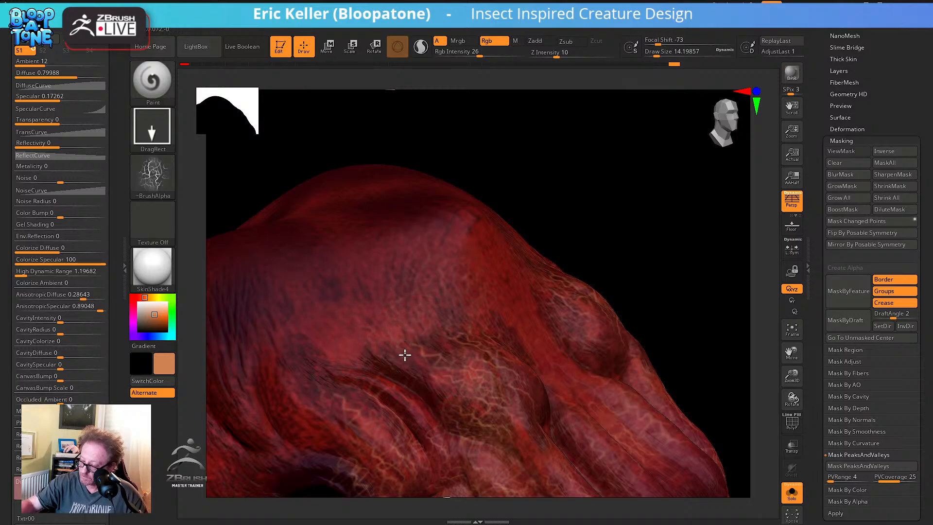
key("shift")
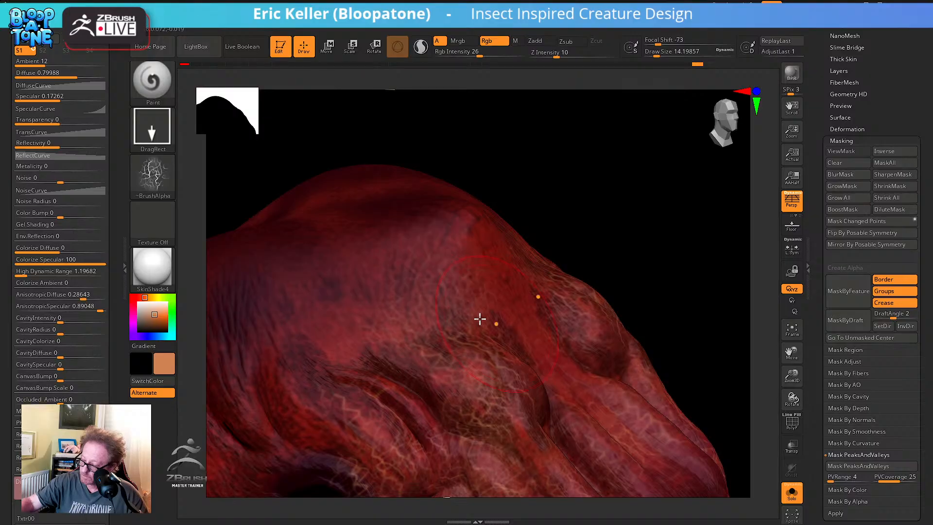
mouse_move(381, 364)
right_mouse_down()
mouse_move(442, 316)
mouse_move(415, 374)
right_mouse_up()
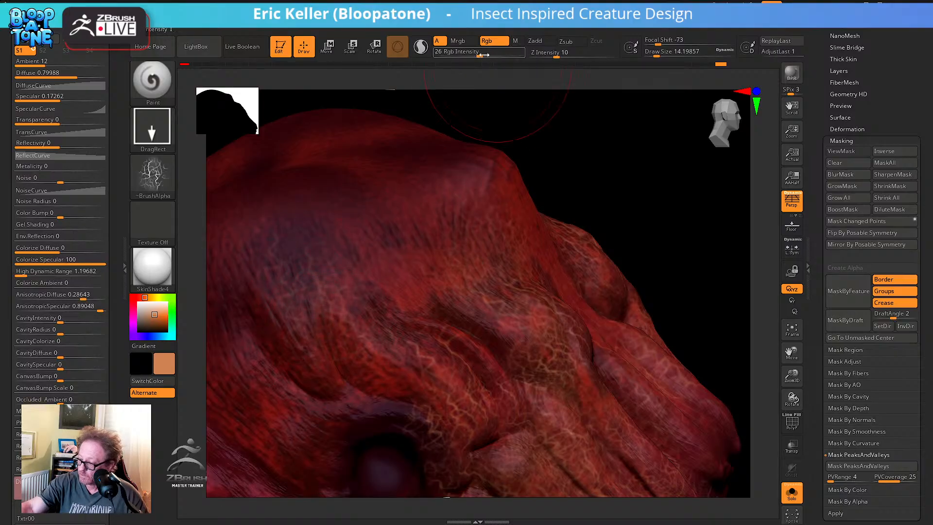
Raise Rgb Intensity to 36 and stamp veins over the folds above the eye and the socket's rear rim
left_click_drag(478, 54, 488, 55)
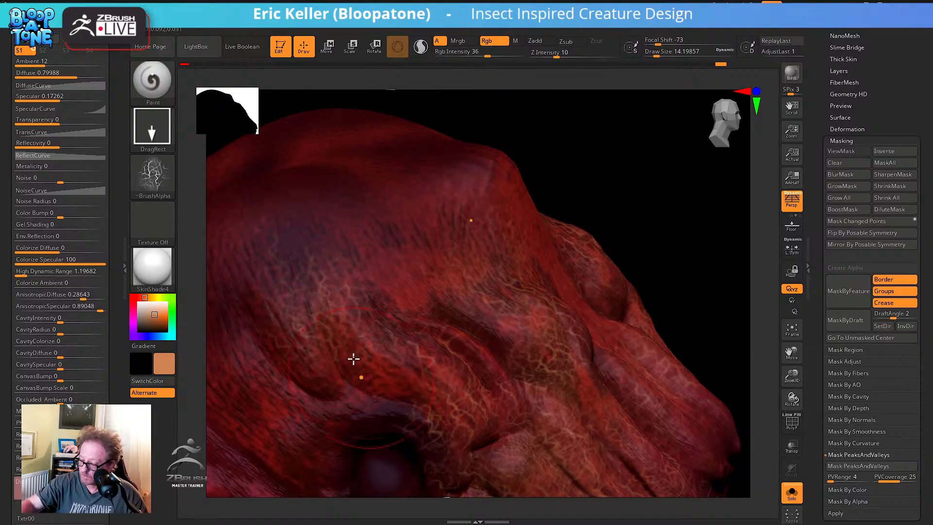
mouse_move(377, 393)
right_mouse_down()
mouse_move(414, 279)
mouse_move(413, 322)
right_mouse_up()
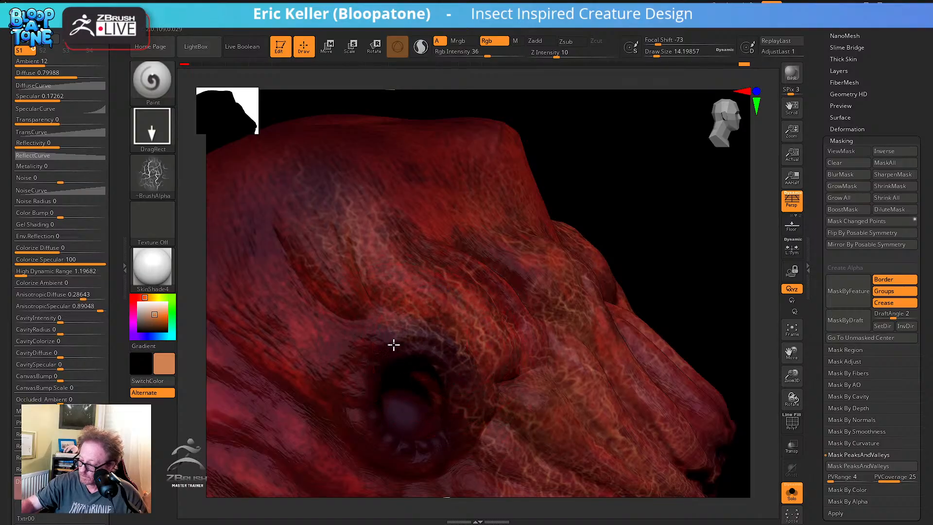
key("shift")
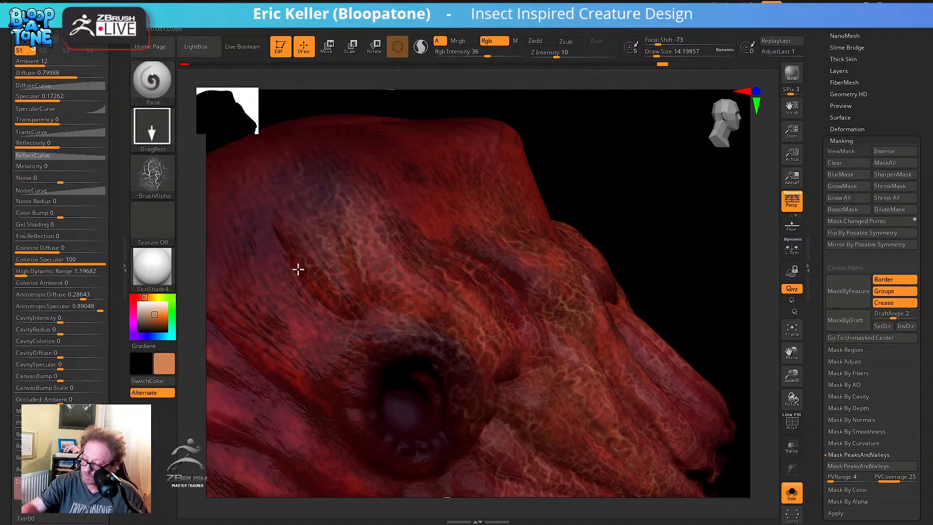
left_click_drag(265, 254, 272, 308)
right_click_drag(254, 311, 304, 301)
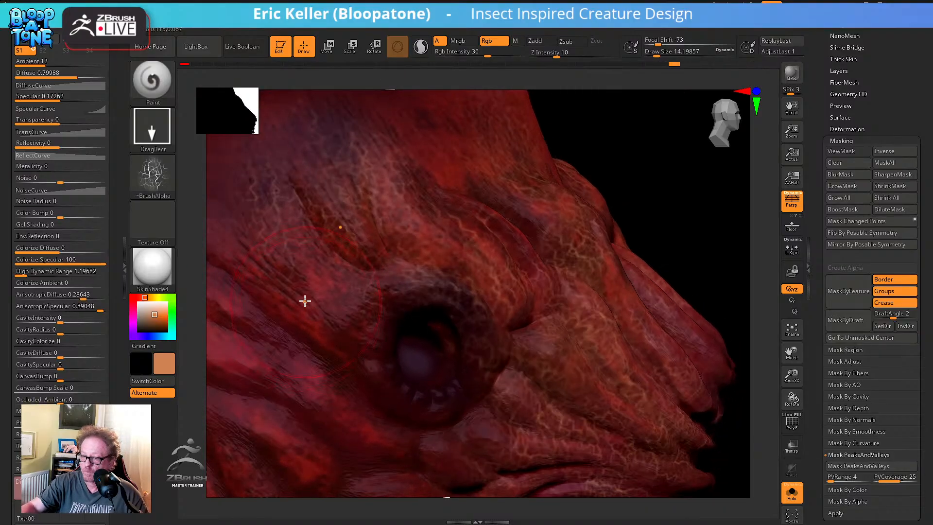
left_click_drag(343, 274, 388, 343)
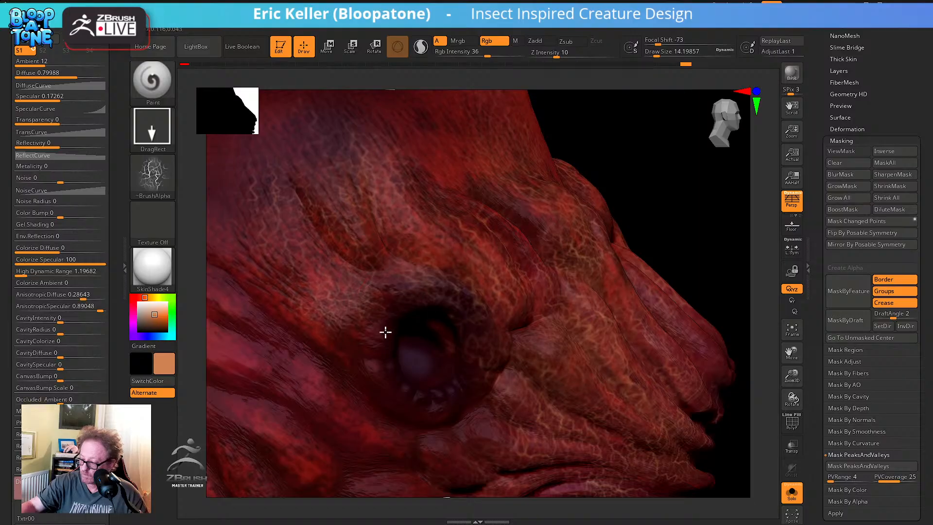
Stamp tan veins over the temple and the long skin folds behind the eye
right_click_drag(369, 378, 473, 365, "alt")
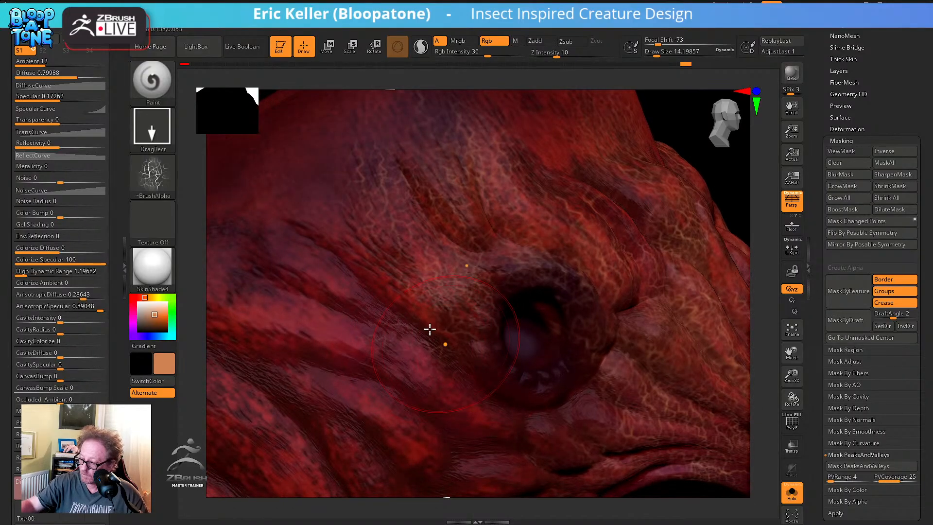
left_click_drag(408, 281, 450, 343)
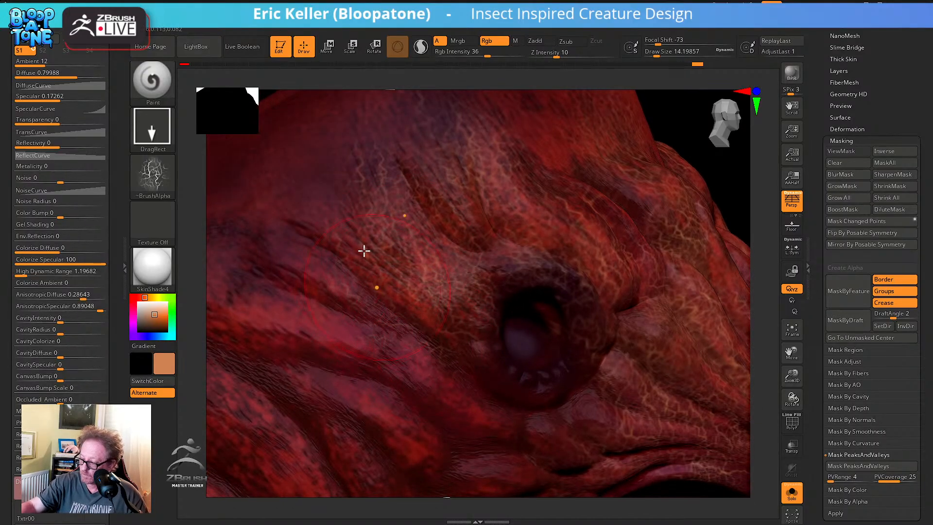
mouse_move(321, 204)
left_mouse_down()
mouse_move(285, 312)
mouse_move(352, 354)
mouse_move(454, 396)
mouse_move(465, 379)
mouse_move(443, 370)
left_mouse_up()
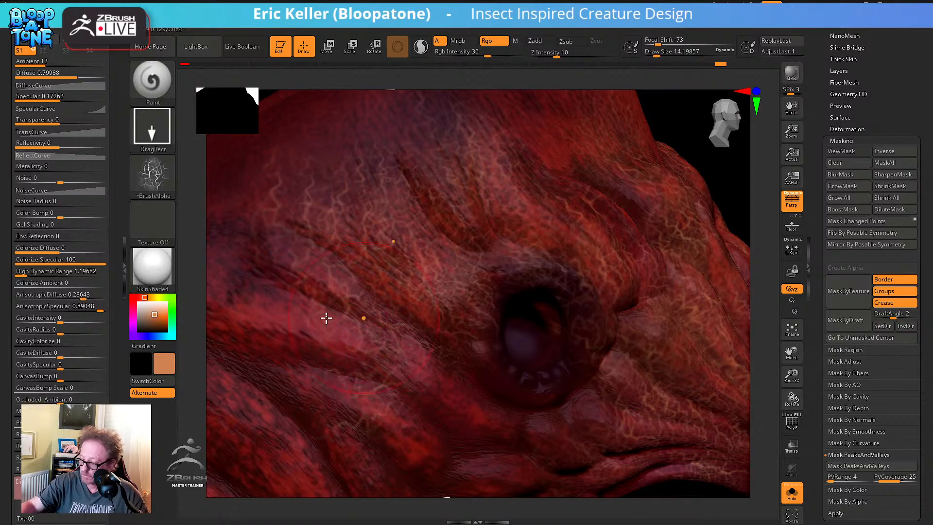
mouse_move(282, 304)
left_mouse_down()
mouse_move(304, 358)
mouse_move(322, 353)
left_mouse_up()
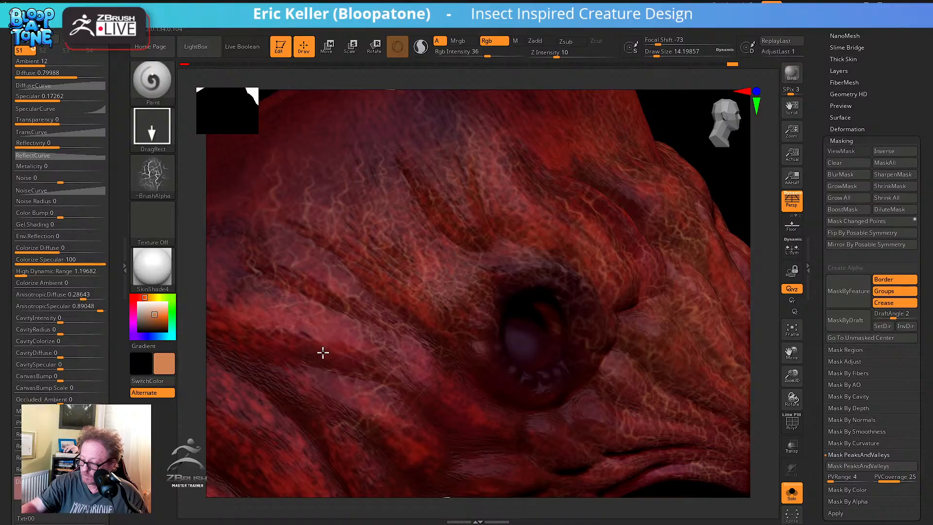
mouse_move(384, 335)
left_mouse_down()
mouse_move(439, 379)
mouse_move(462, 362)
left_mouse_up()
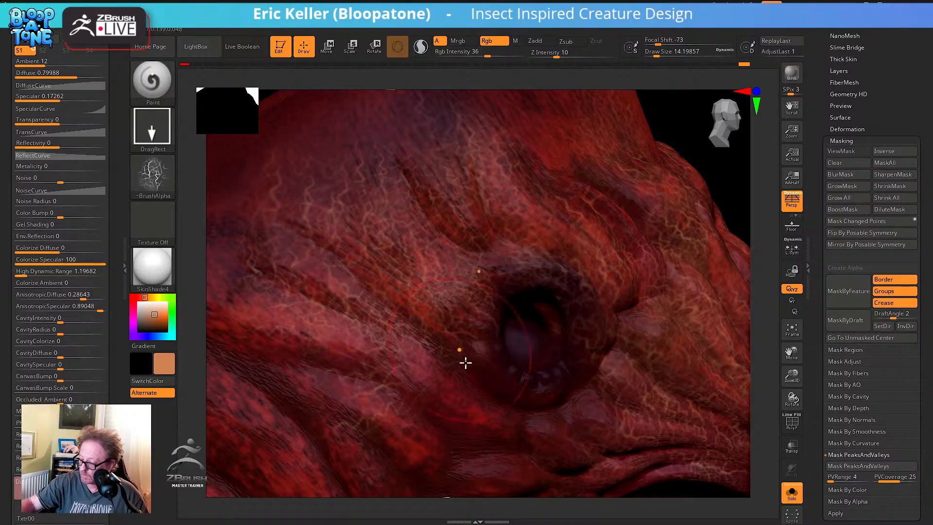
Stamp tan veins around the lower eye rim and over the folds beneath the eye toward the mouth corner
right_click_drag(506, 386, 492, 302)
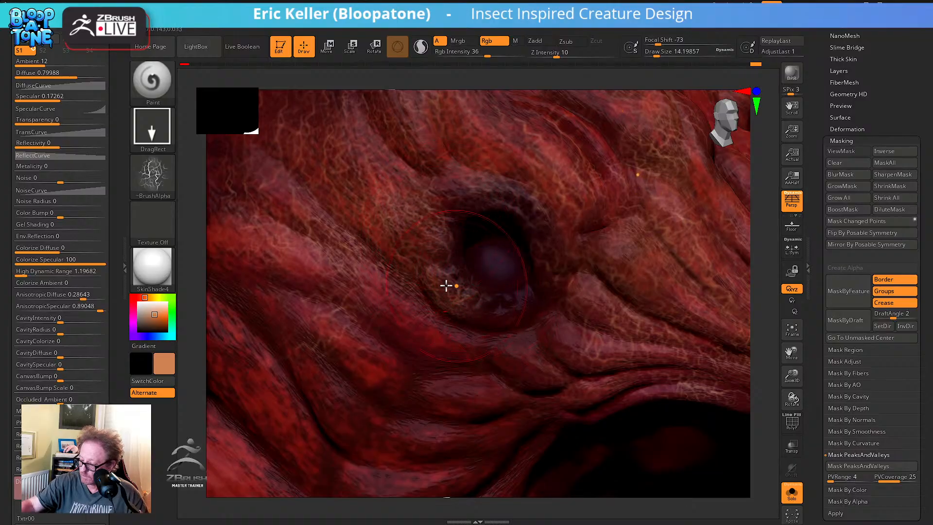
mouse_move(439, 342)
left_mouse_down()
mouse_move(481, 363)
mouse_move(460, 342)
mouse_move(474, 340)
mouse_move(519, 385)
left_mouse_up()
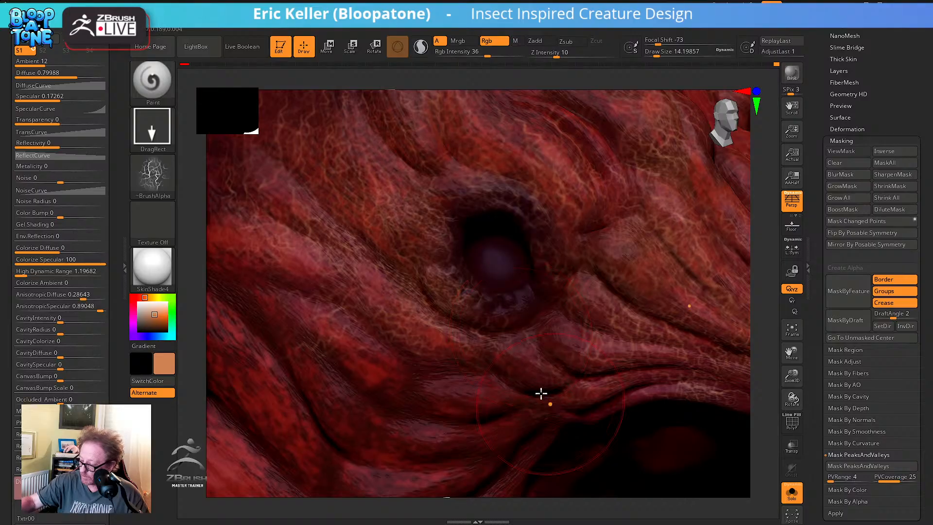
mouse_move(542, 393)
right_mouse_down()
mouse_move(535, 277)
mouse_move(558, 335)
right_mouse_up()
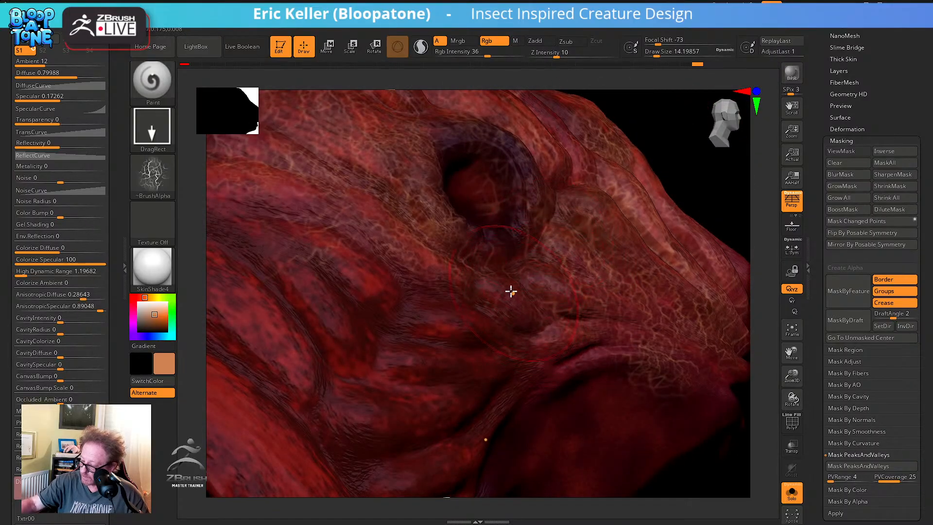
mouse_move(500, 348)
left_mouse_down()
mouse_move(501, 360)
mouse_move(487, 329)
mouse_move(496, 296)
left_mouse_up()
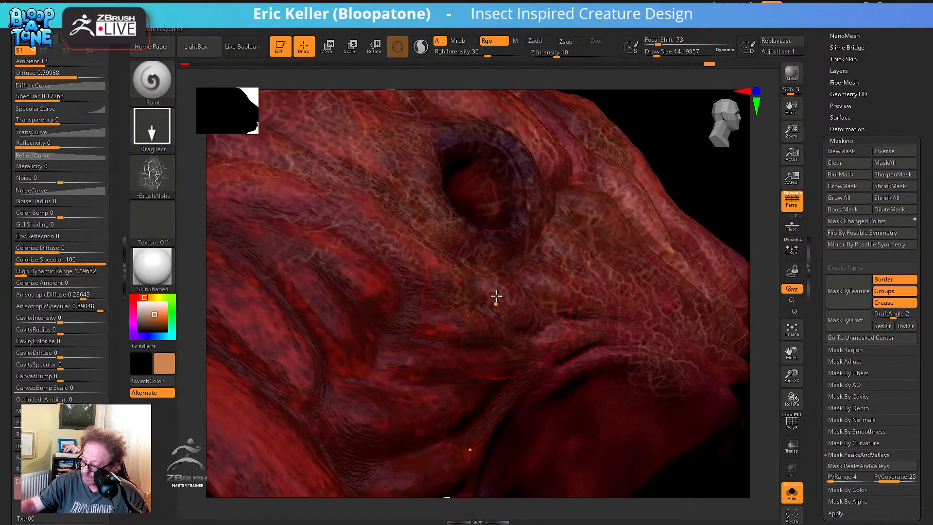
right_click_drag(496, 296, 467, 264)
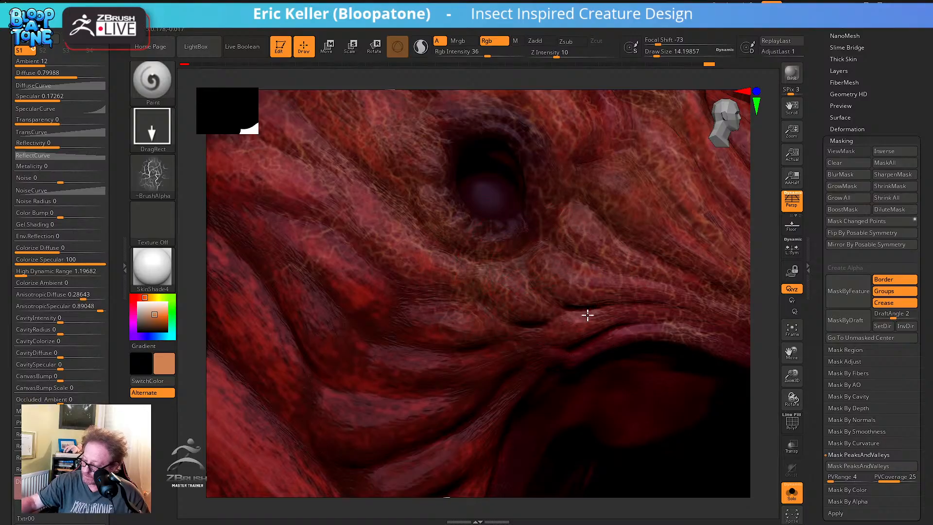
left_click_drag(589, 374, 609, 252)
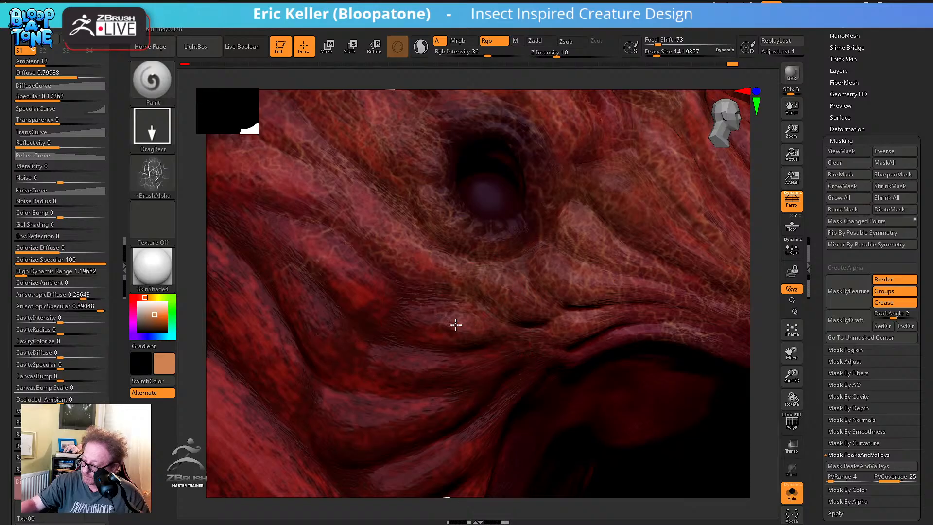
Stamp tan veins over the cheek folds below and behind the mouth corner
left_click_drag(456, 324, 479, 381)
left_click_drag(422, 363, 504, 392)
left_click_drag(392, 357, 385, 389)
right_click_drag(401, 371, 491, 296)
mouse_move(494, 303)
left_mouse_down()
mouse_move(518, 348)
mouse_move(546, 325)
left_mouse_up()
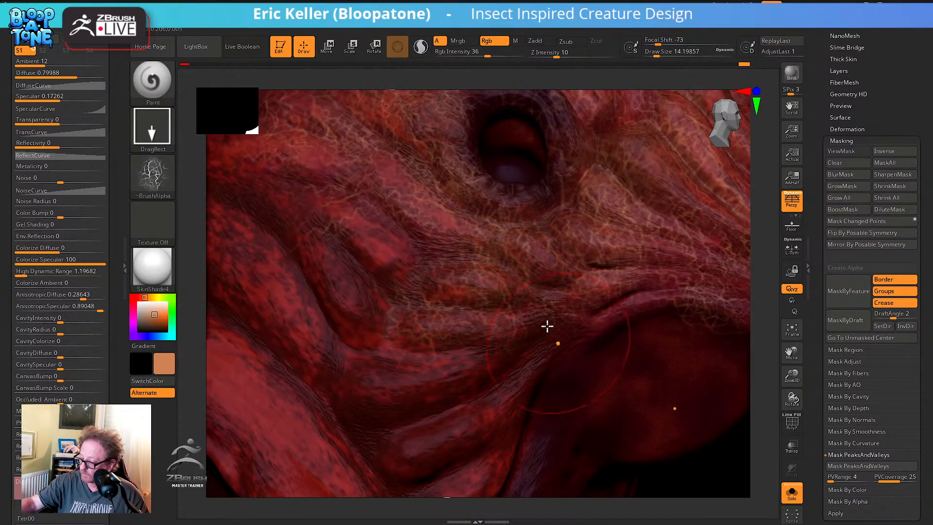
Stamp tan veins over the long skin folds at the rear of the cheek, undoing one misplaced stamp
mouse_move(403, 270)
left_mouse_down()
mouse_move(389, 248)
mouse_move(400, 270)
left_mouse_up()
mouse_move(343, 260)
left_mouse_down()
mouse_move(354, 307)
mouse_move(386, 346)
mouse_move(364, 334)
left_mouse_up()
right_click_drag(396, 342, 488, 411, "alt")
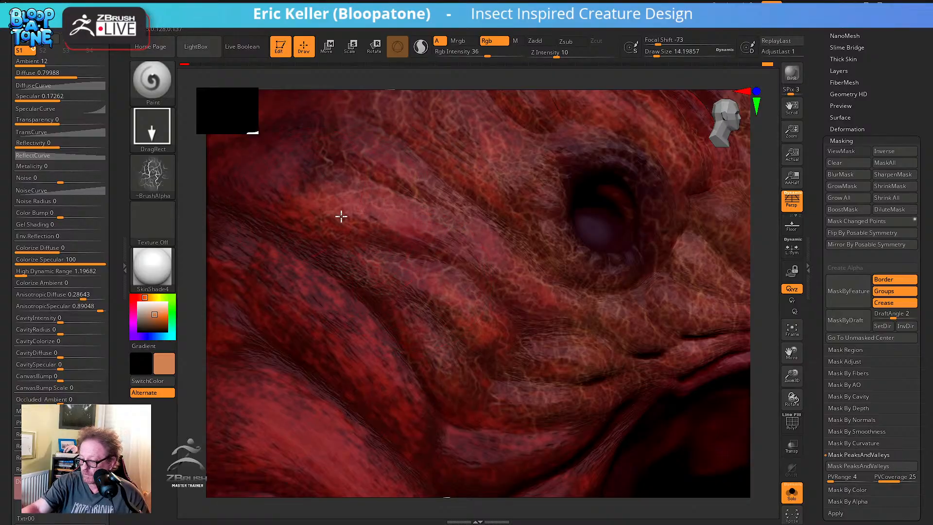
key("ctrl+z")
mouse_move(258, 227)
left_mouse_down()
mouse_move(319, 323)
mouse_move(312, 293)
mouse_move(300, 304)
mouse_move(349, 365)
mouse_move(348, 321)
mouse_move(379, 423)
mouse_move(387, 381)
mouse_move(434, 402)
left_mouse_up()
key("f")
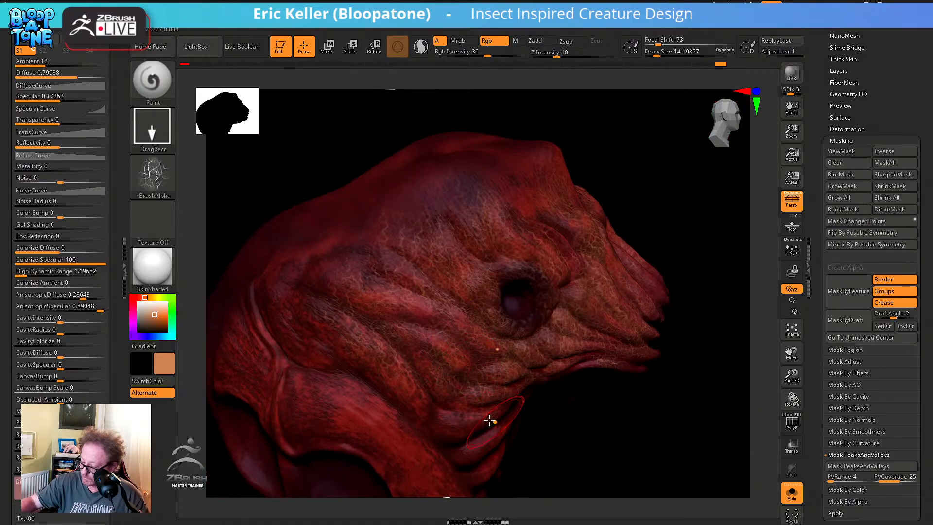
Stamp tan veins over the lower cheek folds and the bulges in front of the large jaw flap
left_click_drag(452, 432, 488, 441)
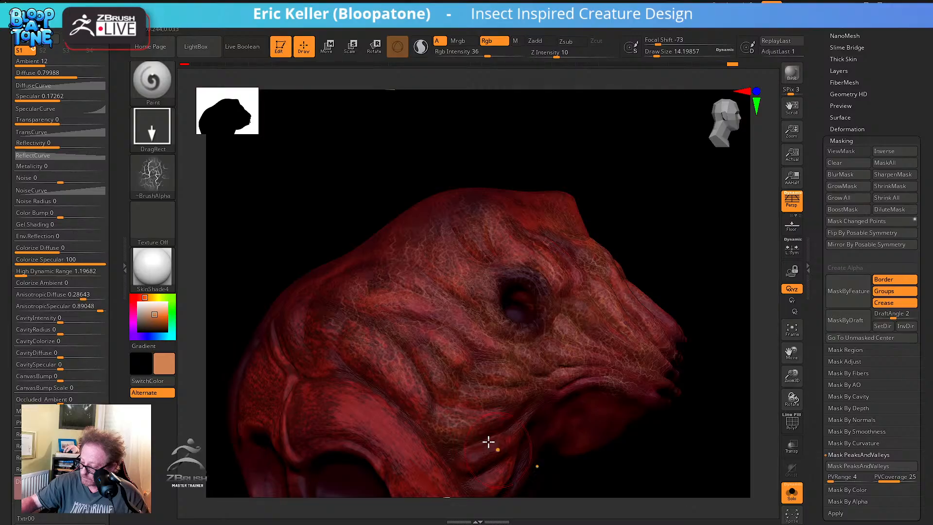
left_click_drag(487, 403, 503, 398)
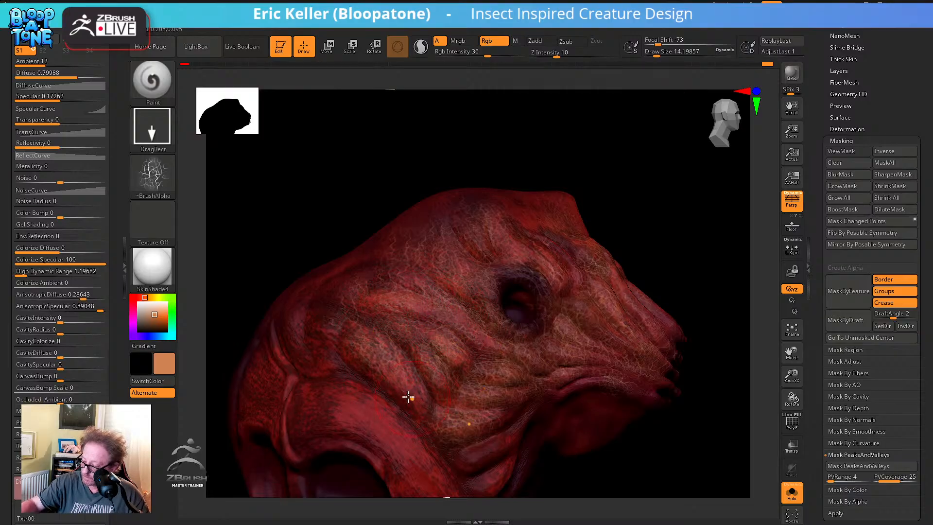
mouse_move(408, 393)
right_mouse_down()
mouse_move(431, 345)
mouse_move(417, 320)
right_mouse_up()
left_click_drag(403, 310, 422, 323)
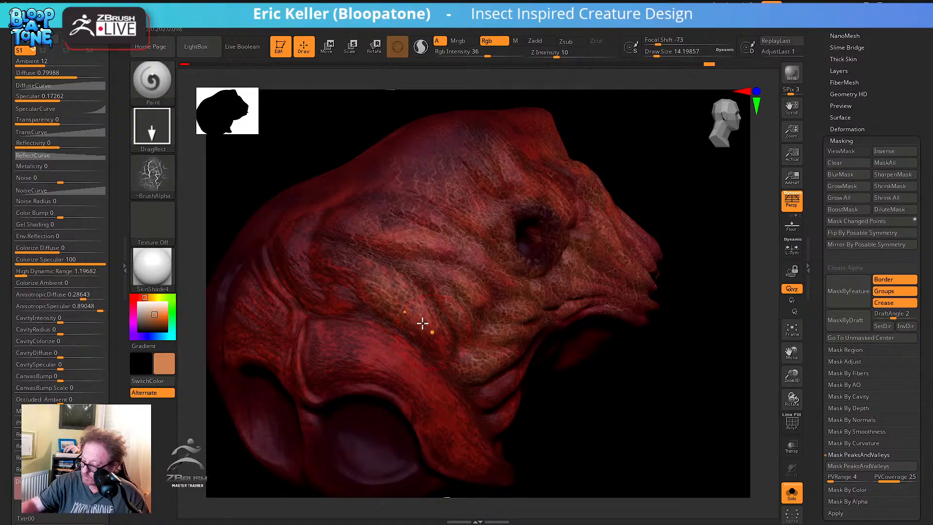
Stamp tan veins along the large jaw flap from its upper curve downward and over the neighbouring lower cheek folds
left_click_drag(360, 340, 397, 371)
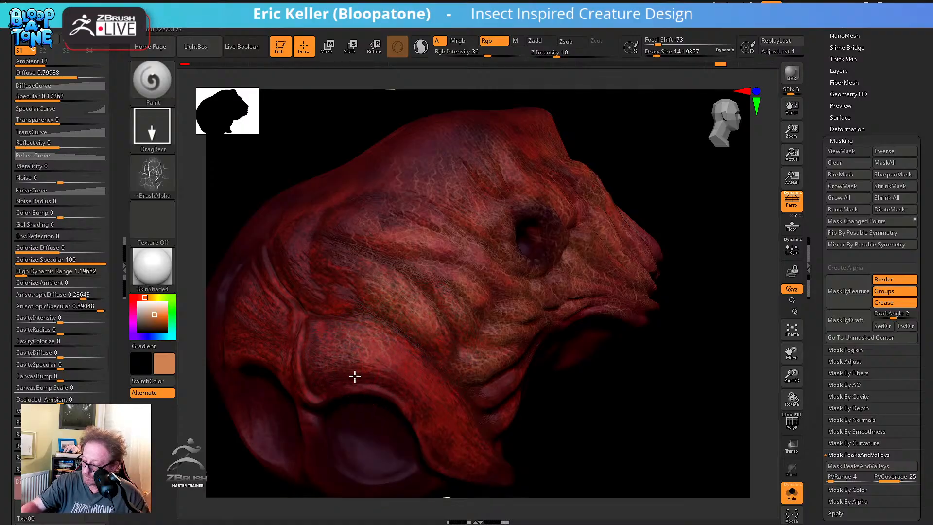
mouse_move(327, 336)
left_mouse_down()
mouse_move(364, 378)
mouse_move(422, 390)
left_mouse_up()
mouse_move(423, 389)
right_mouse_down()
mouse_move(392, 318)
mouse_move(403, 312)
right_mouse_up()
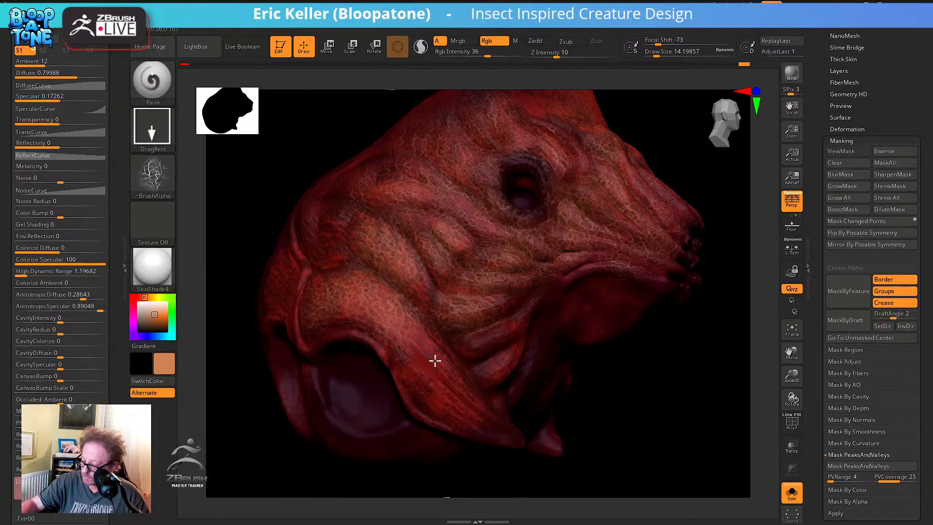
left_click_drag(430, 355, 432, 358)
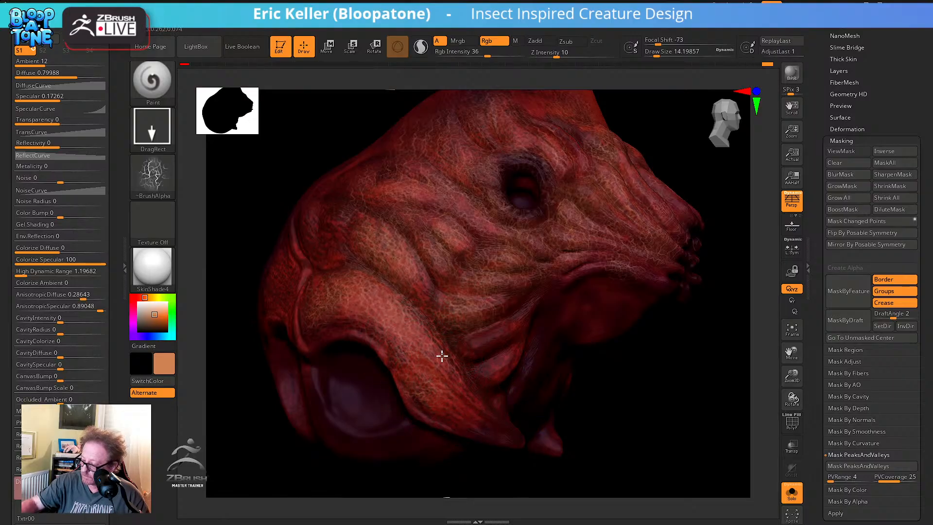
left_click_drag(474, 359, 505, 374)
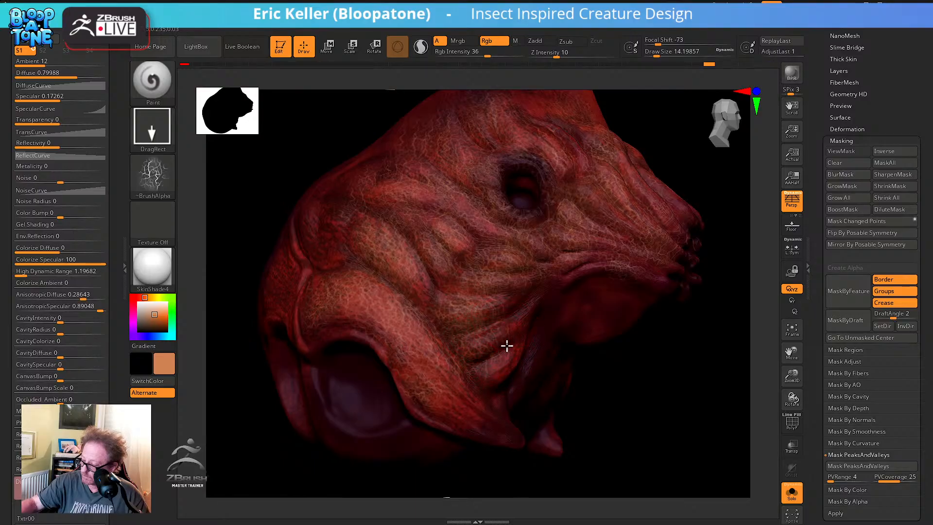
Extend the vein stamps over the lowest cheek folds and down to the jaw flap's pointed tip
scroll(507, 346, "up", 5)
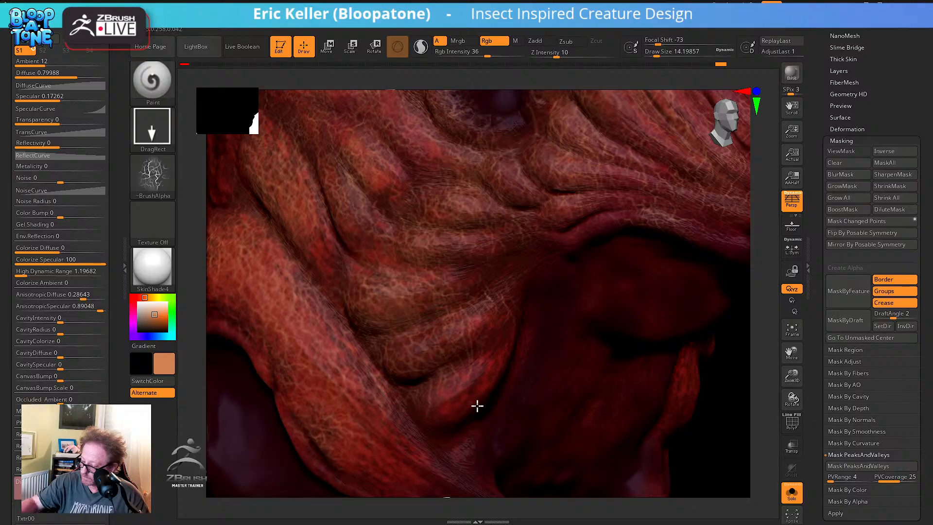
right_click_drag(449, 442, 421, 367, "alt")
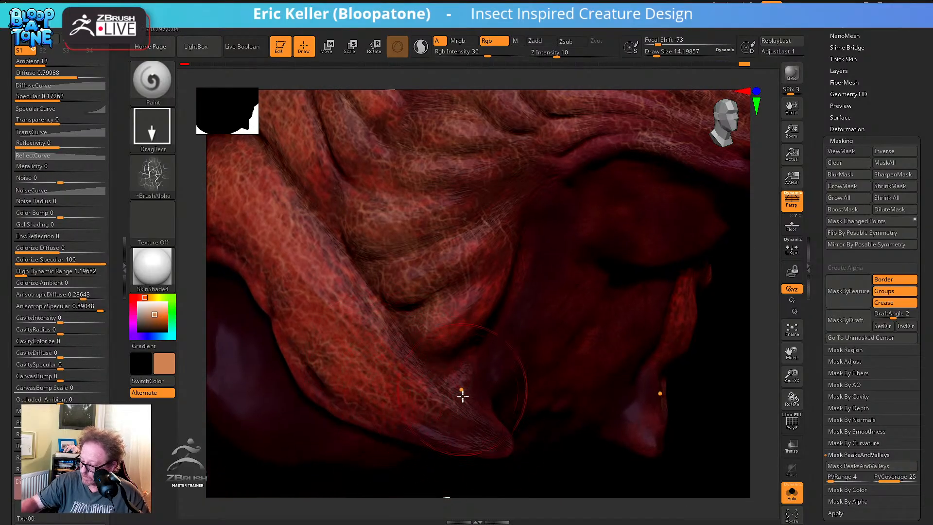
right_click_drag(392, 318, 427, 388, "alt")
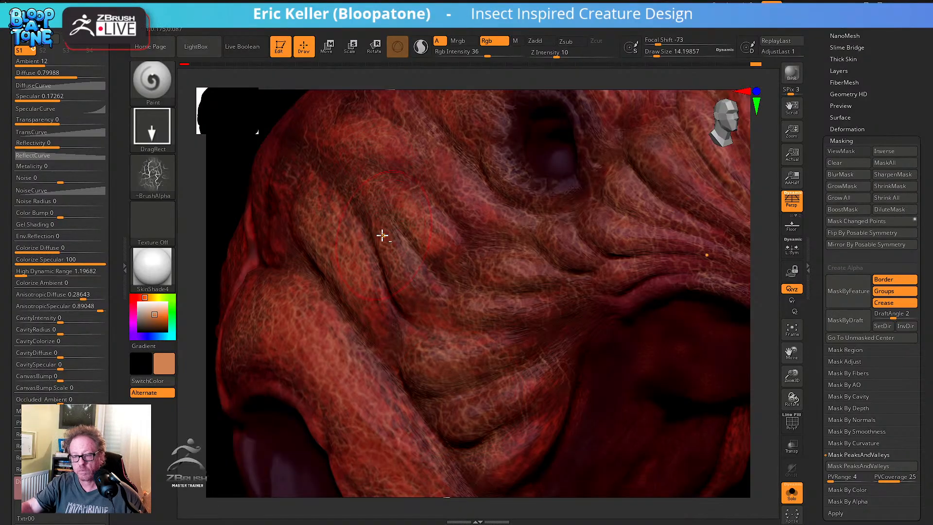
Stamp tan veins over the upper temple folds and onto the side of the crown behind the eye
right_click_drag(381, 235, 411, 335, "alt")
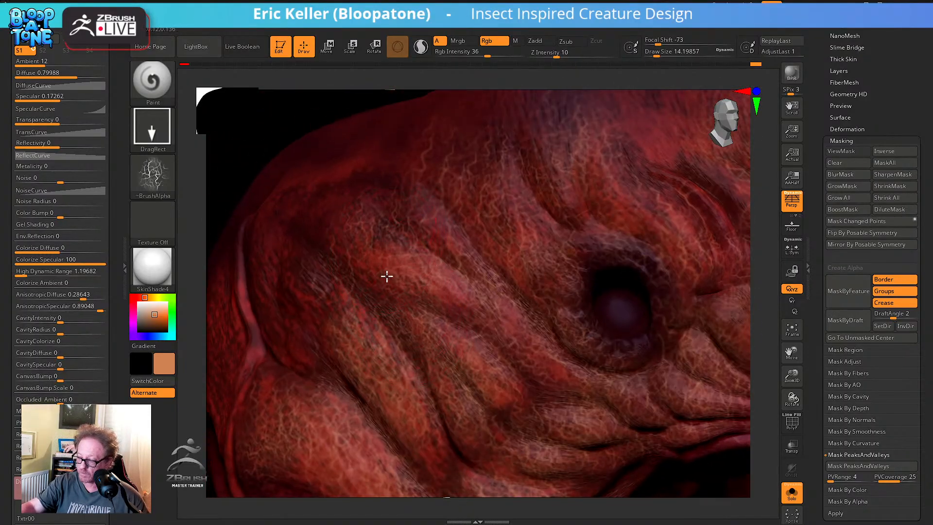
right_click_drag(356, 225, 419, 302)
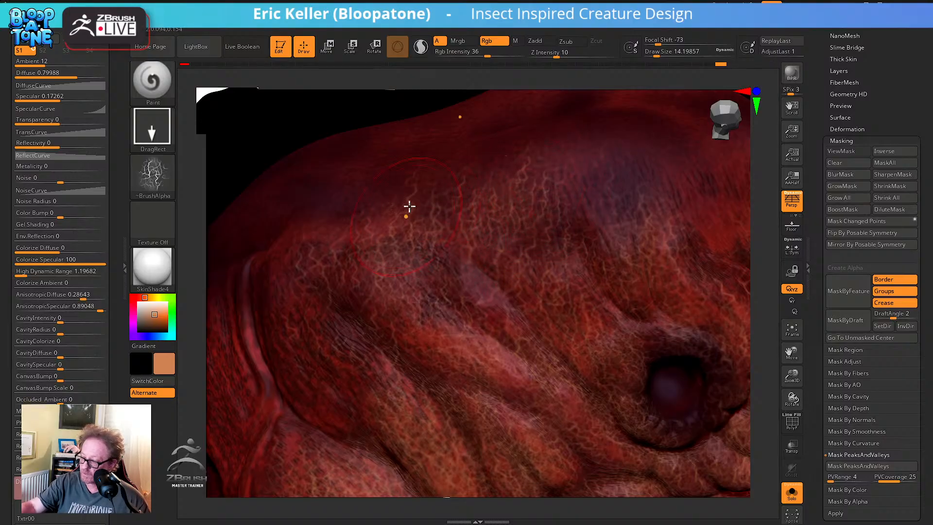
mouse_move(327, 345)
right_mouse_down()
mouse_move(392, 316)
mouse_move(392, 291)
right_mouse_up()
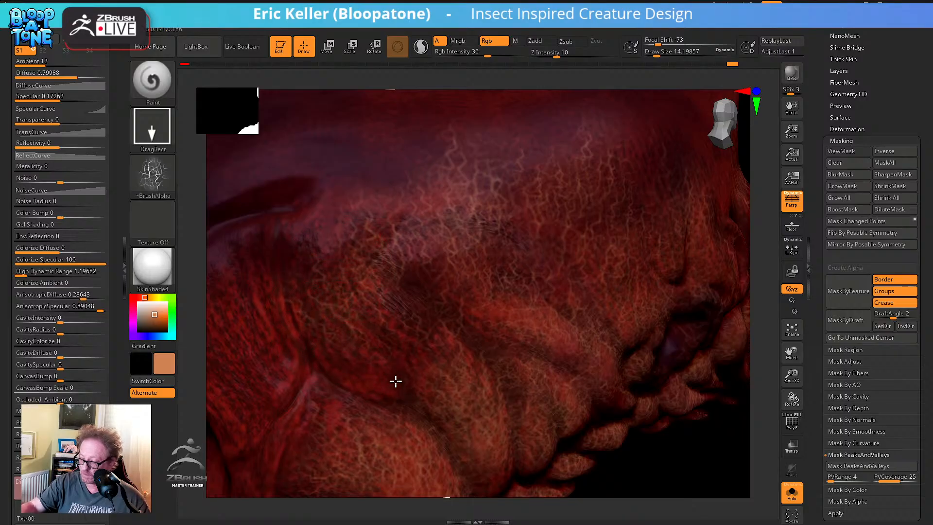
Stamp tan veins over the ridges at the back of the head and the skin above the rear sockets
right_click_drag(301, 410, 396, 319)
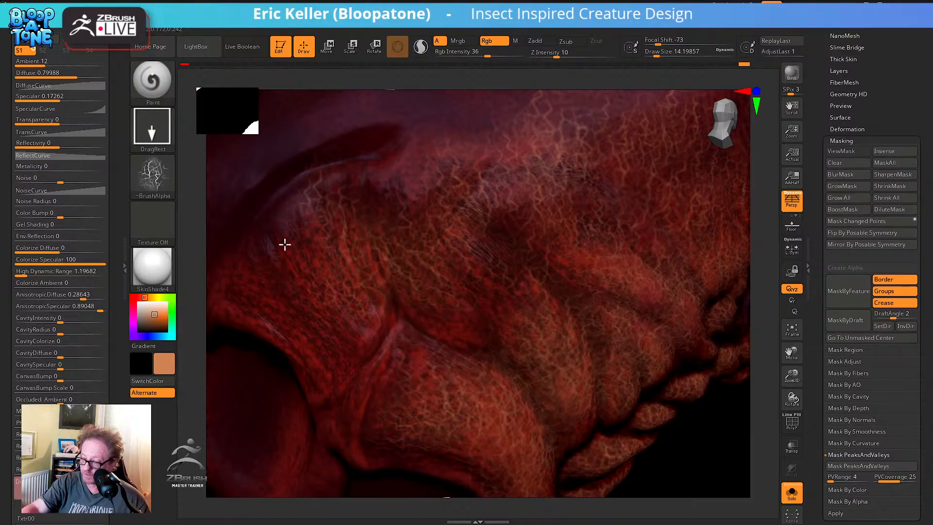
mouse_move(335, 196)
right_mouse_down()
mouse_move(362, 431)
mouse_move(418, 391)
right_mouse_up()
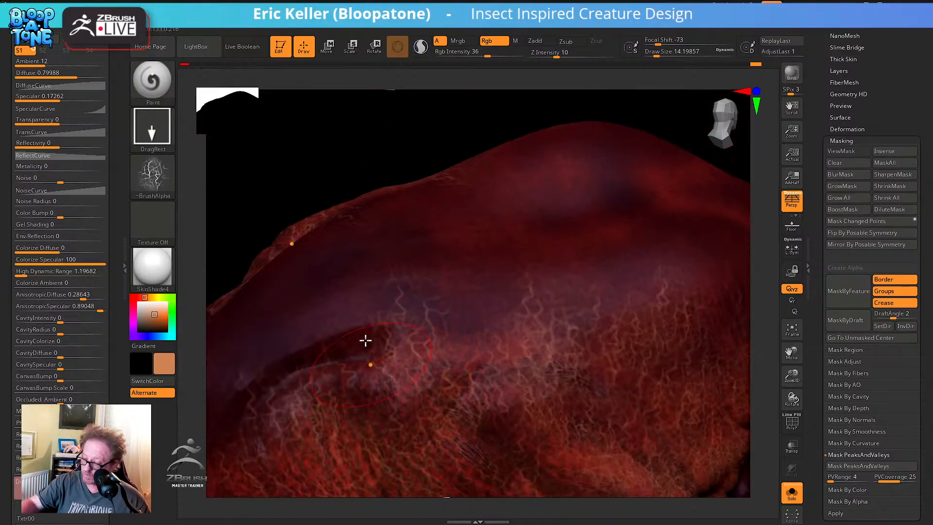
right_click_drag(441, 431, 413, 308)
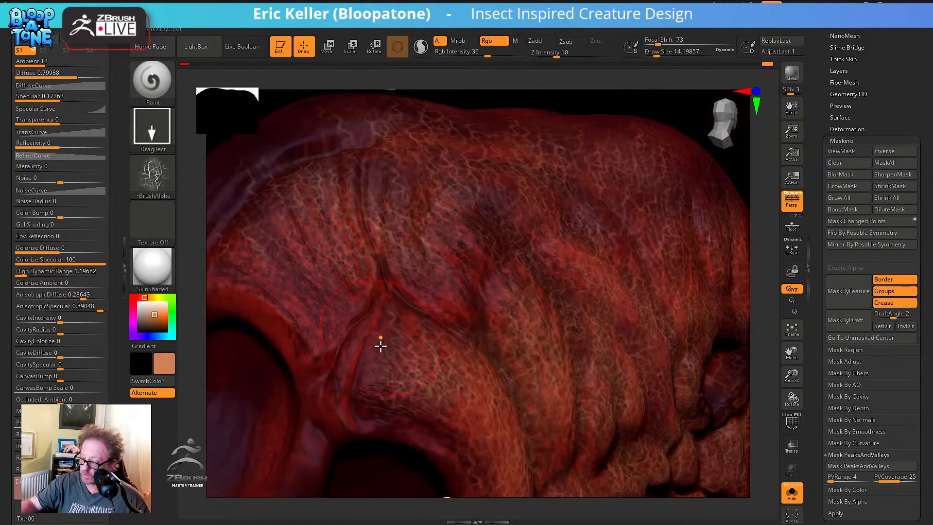
mouse_move(381, 345)
right_mouse_down()
mouse_move(402, 358)
mouse_move(435, 327)
right_mouse_up()
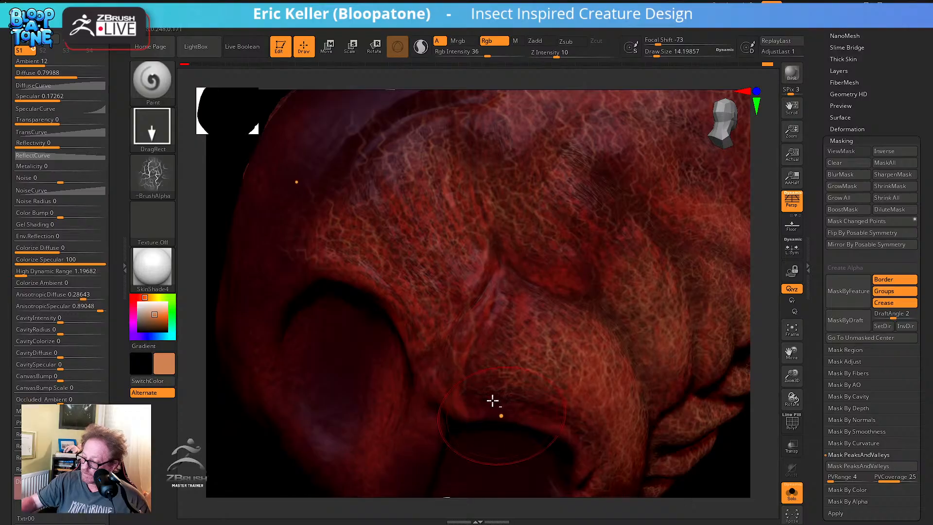
Stamp tan veins on the ridge between the rear sockets and along the jaw flap's inner edge and tip
right_click_drag(493, 400, 483, 268)
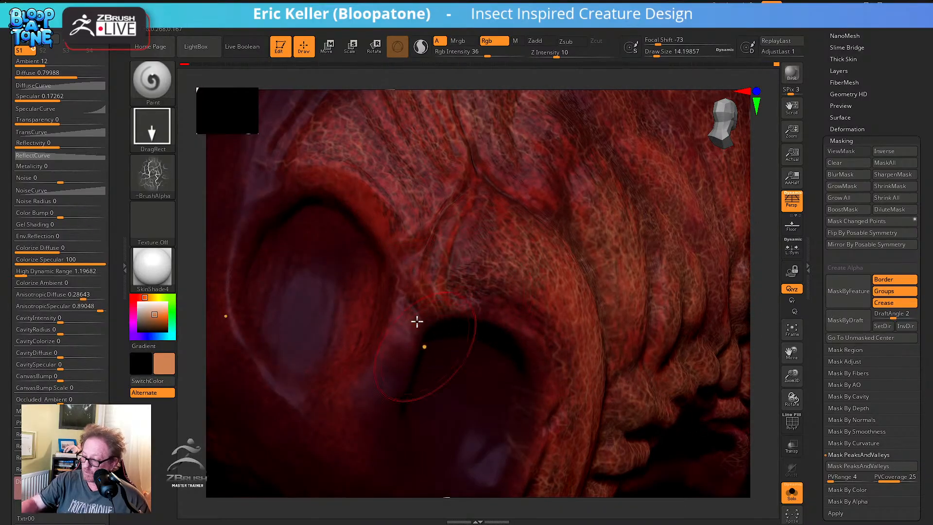
right_click_drag(383, 381, 398, 279)
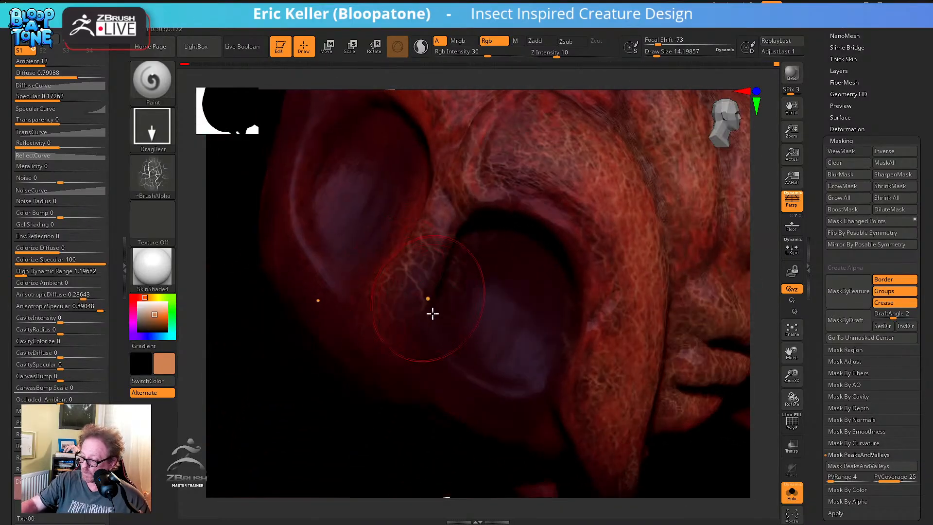
mouse_move(596, 267)
right_mouse_down()
mouse_move(558, 338)
mouse_move(529, 319)
mouse_move(533, 279)
right_mouse_up()
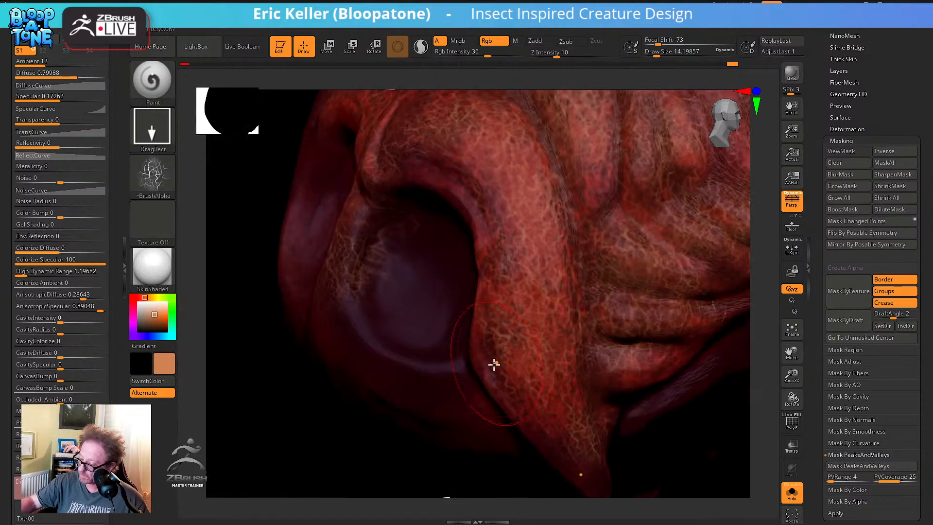
mouse_move(559, 437)
right_mouse_down()
mouse_move(531, 340)
mouse_move(548, 373)
right_mouse_up()
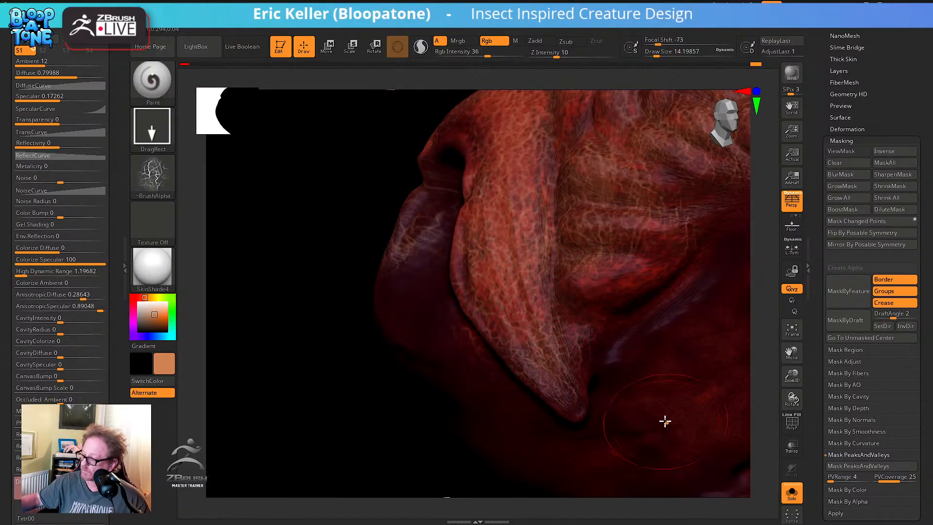
Save the vein-painted creature head to disk
left_click_drag(286, 358, 452, 365)
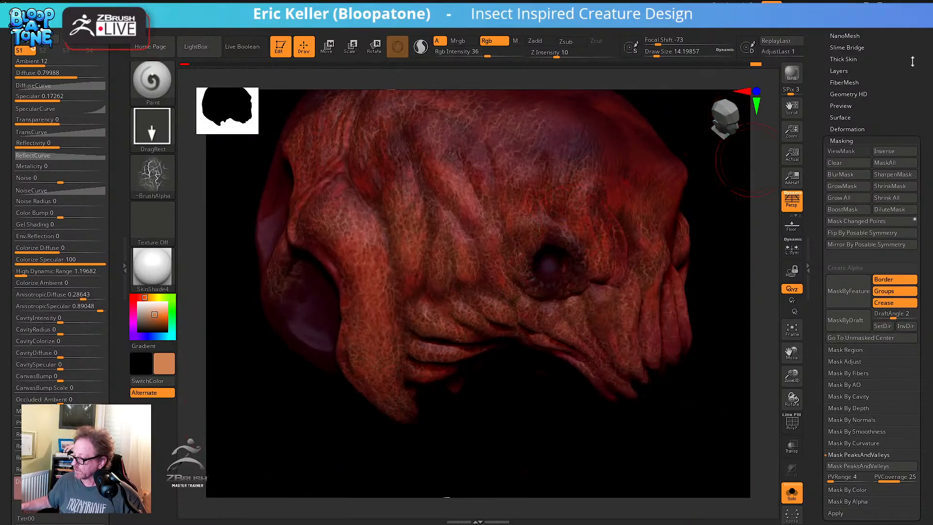
scroll(820, 79, "up", 5)
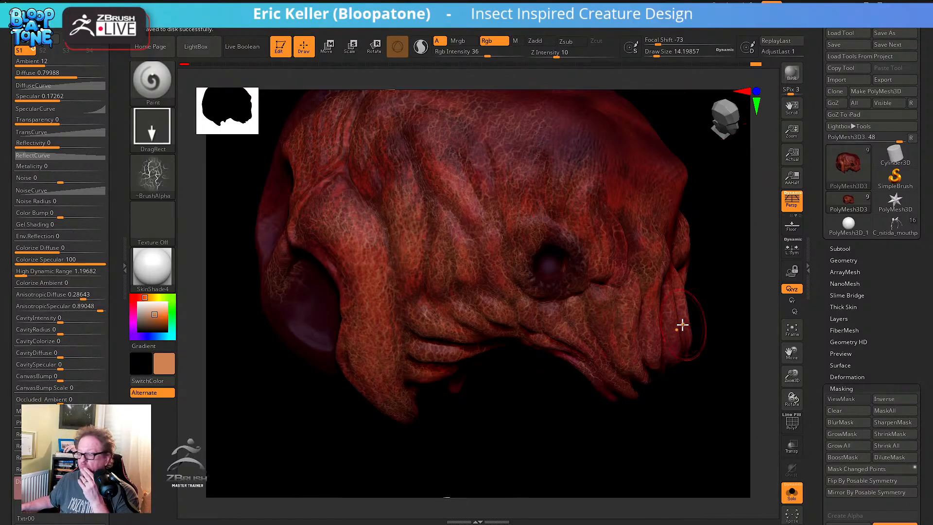
Open NoiseMaker for the head's surface and start choosing an alpha image for the noise
scroll(819, 343, "down", 1)
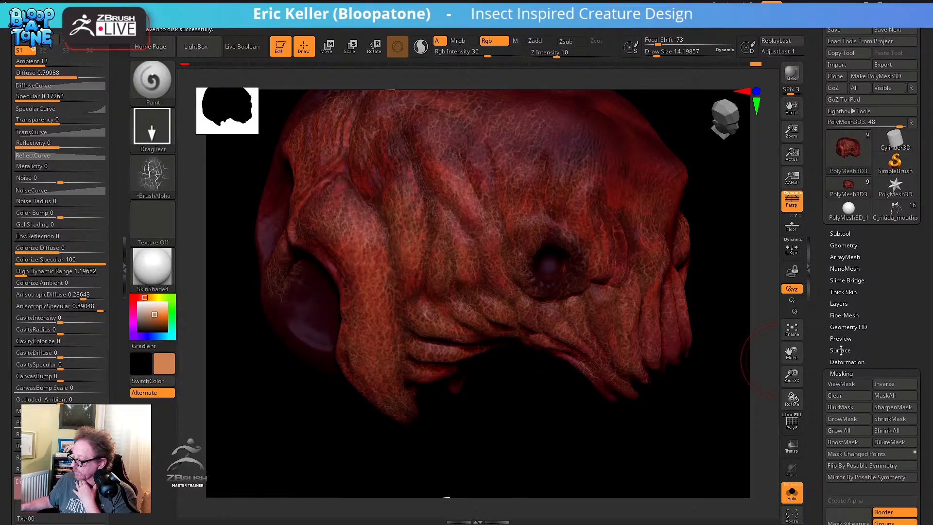
left_click(840, 349)
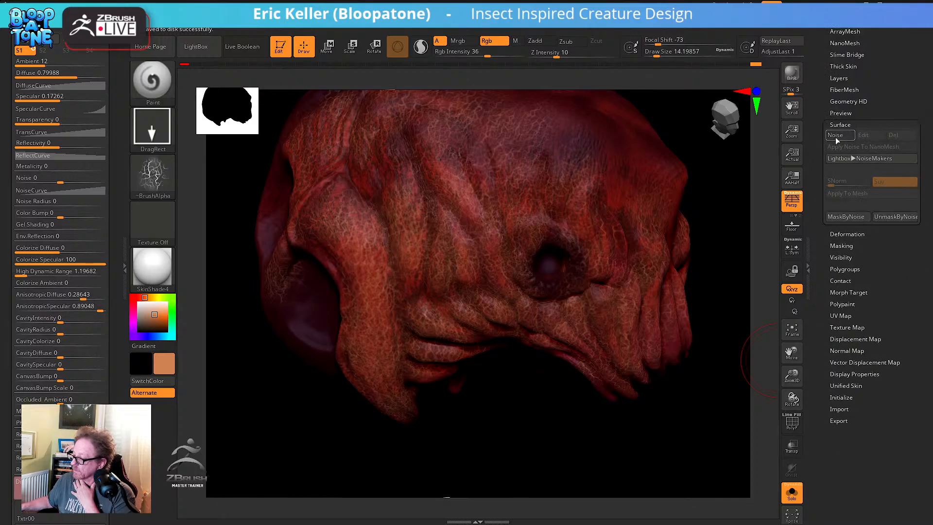
left_click(835, 136)
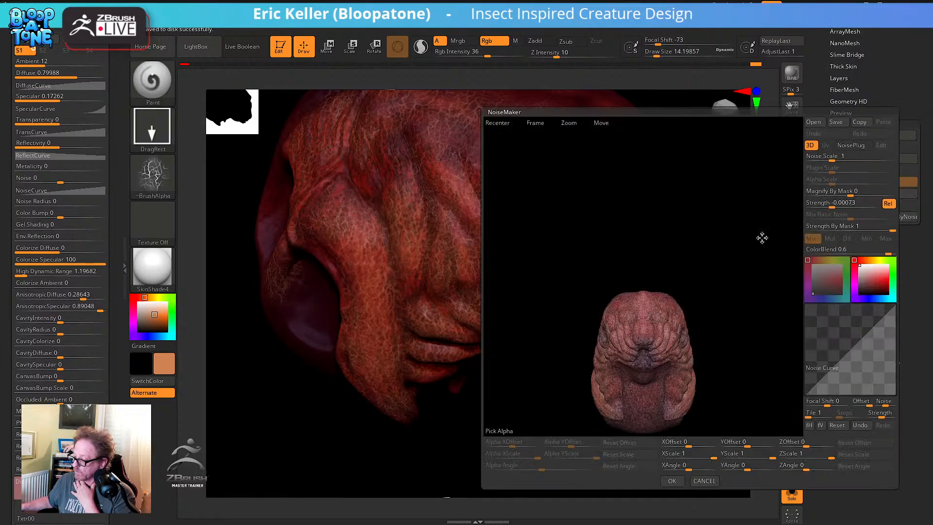
left_click(504, 433)
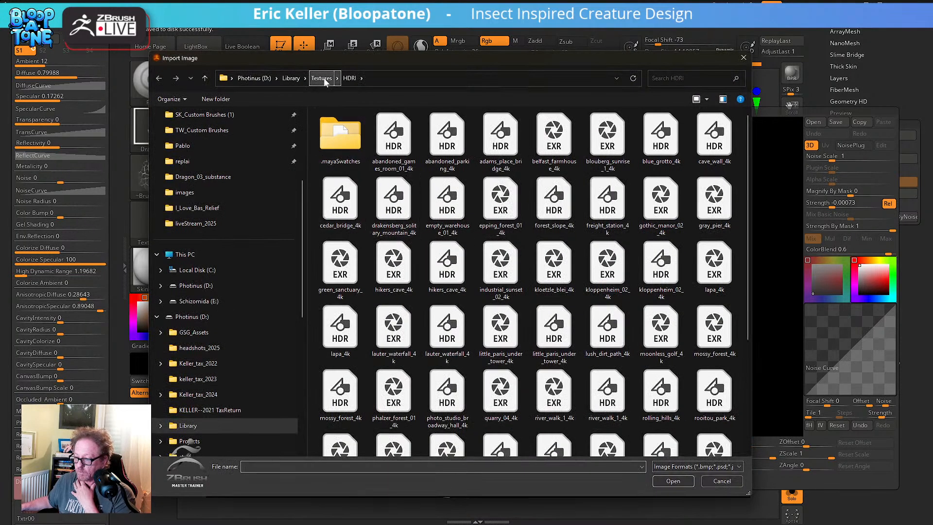
Try the J_crator_002 image from the library's crator_brushes folder as the noise alpha, previewing it on the head
left_click(293, 78)
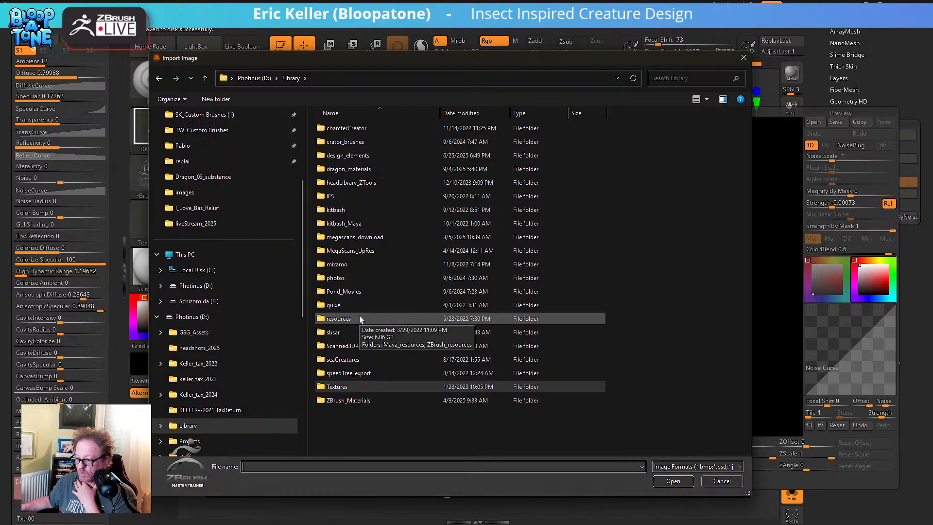
double_click(360, 142)
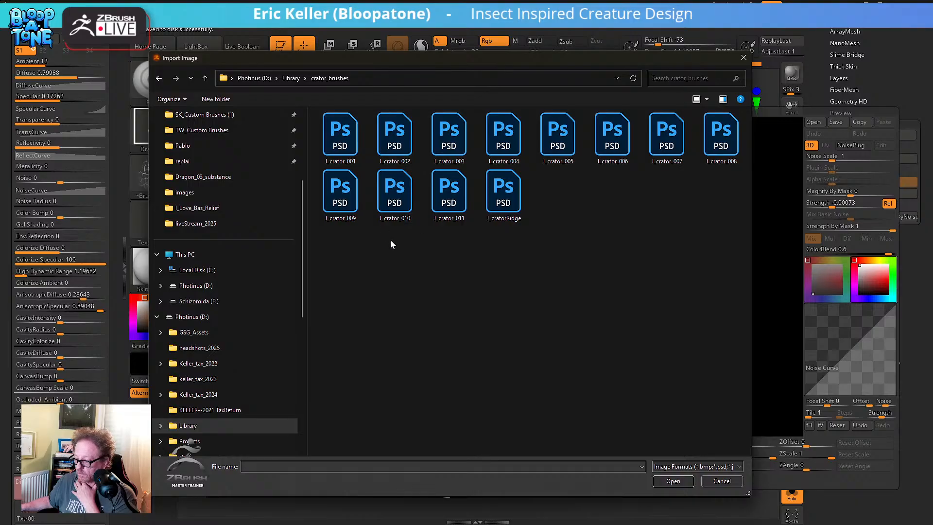
right_click(421, 246)
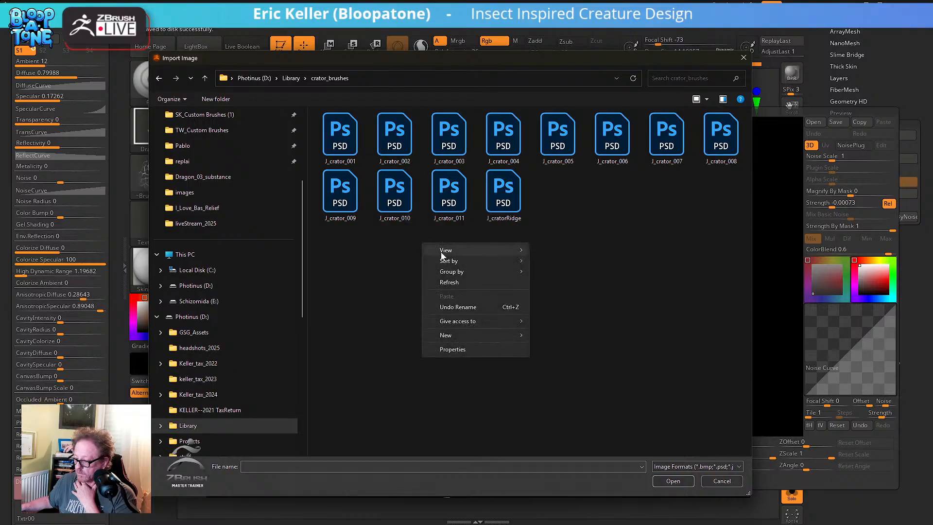
mouse_move(465, 251)
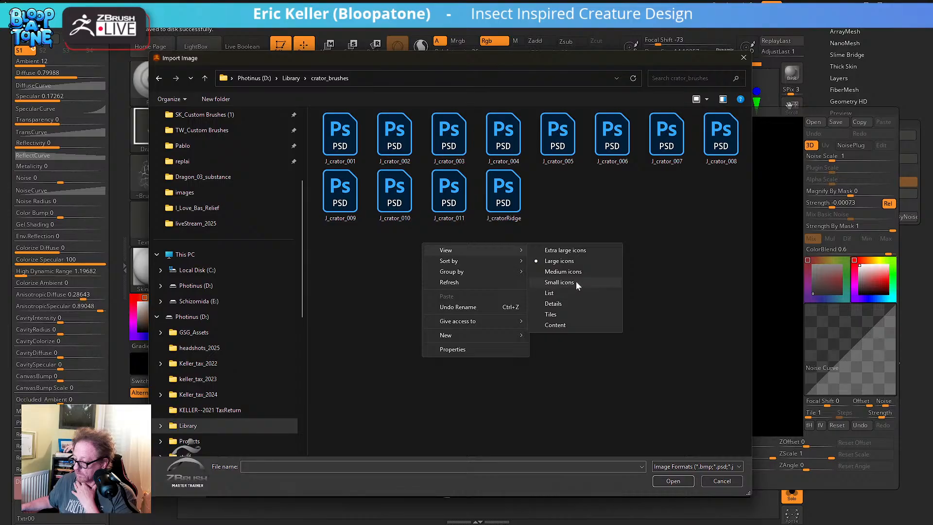
left_click(572, 250)
left_click(534, 200)
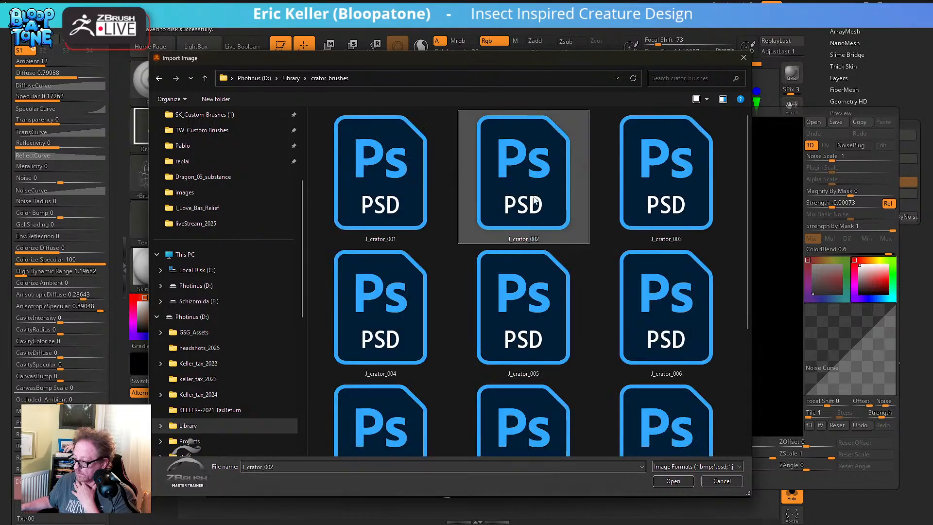
left_click(673, 480)
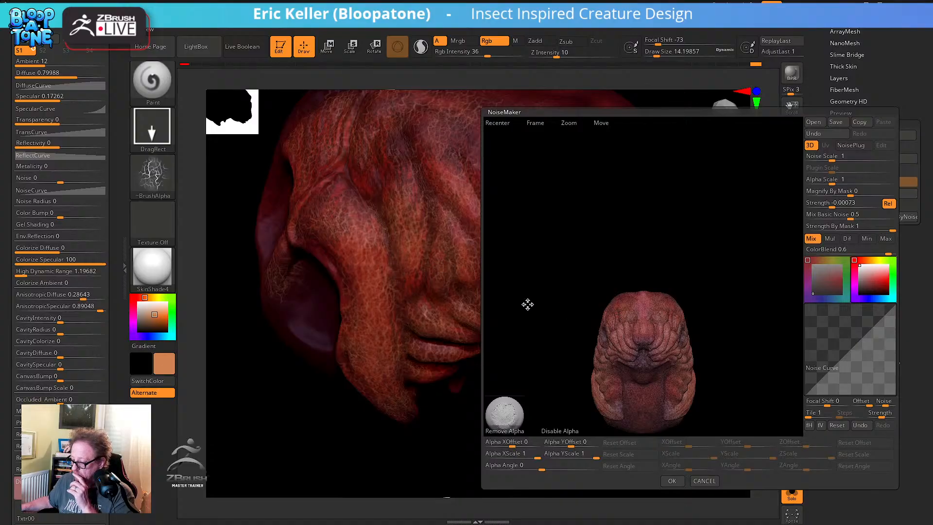
left_click_drag(513, 388, 587, 383)
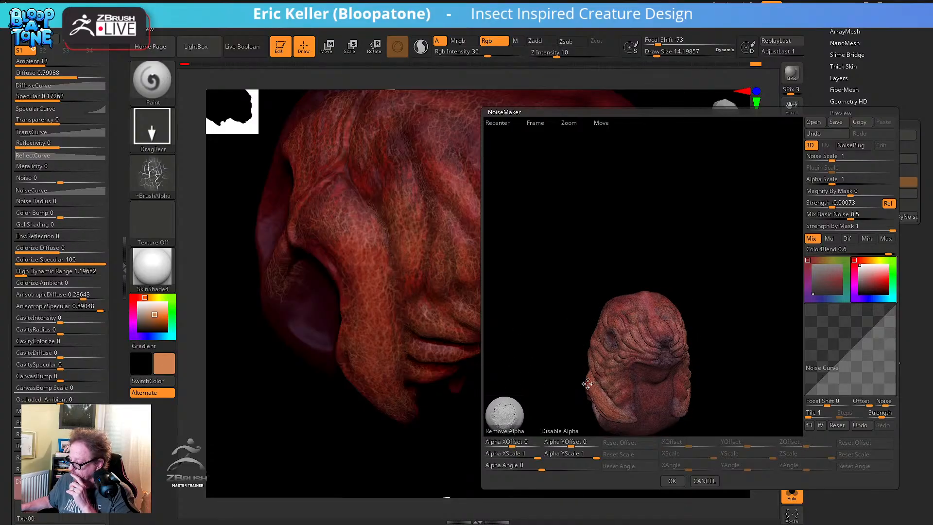
left_click(714, 481)
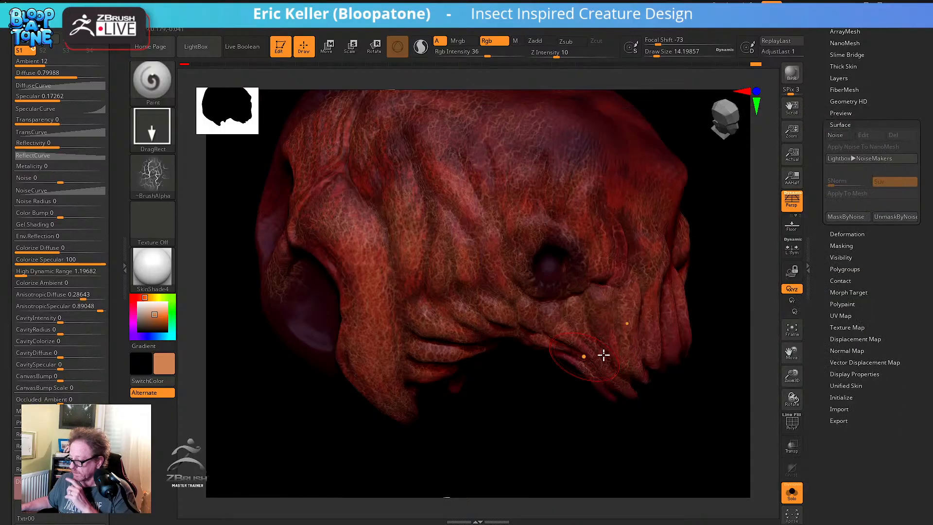
Save the creature head tool to disk again
left_click_drag(675, 418, 656, 385)
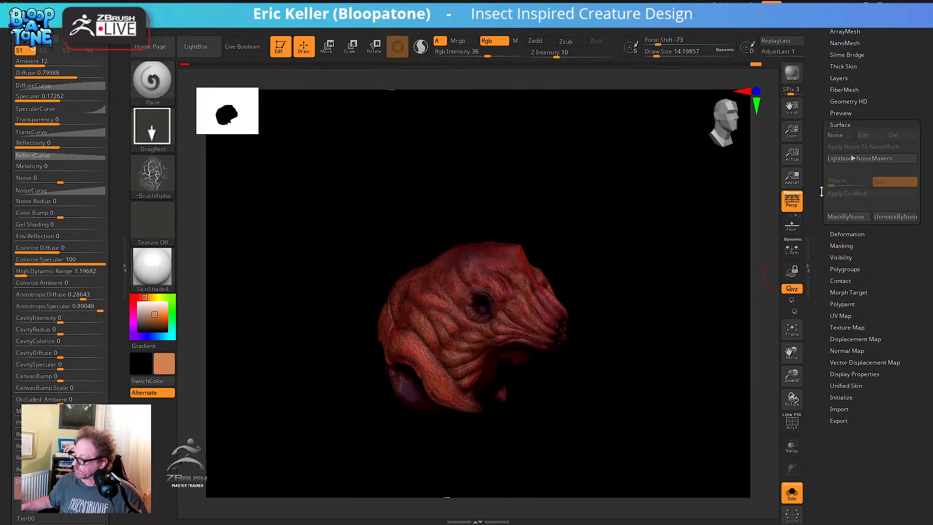
left_click_drag(821, 192, 814, 334)
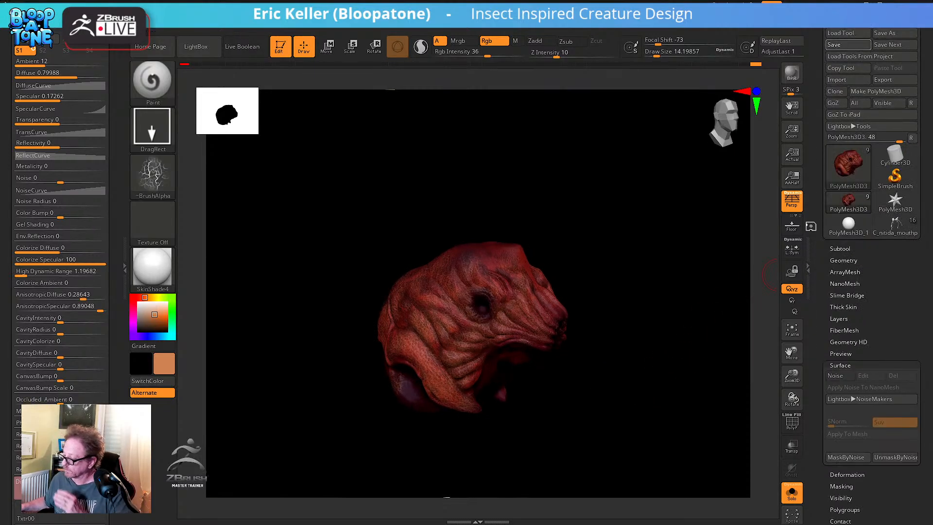
left_click(836, 44)
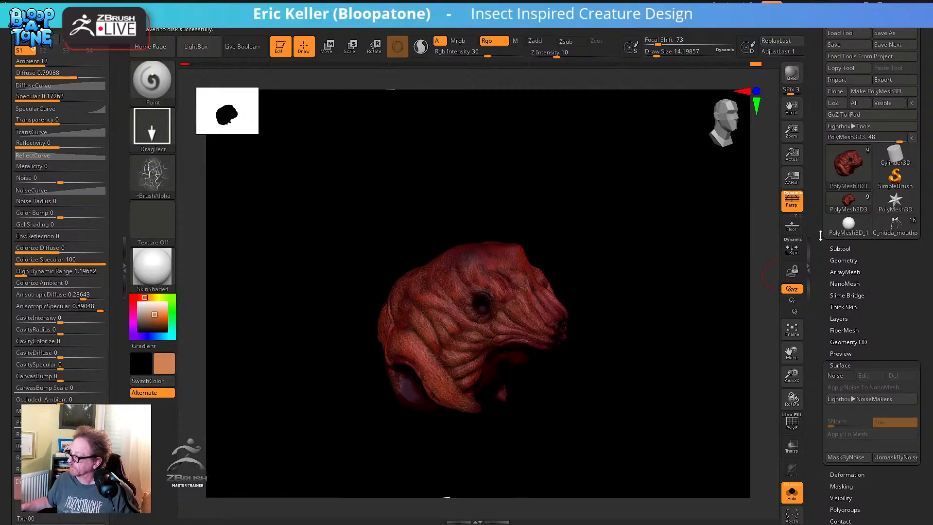
left_click(895, 199)
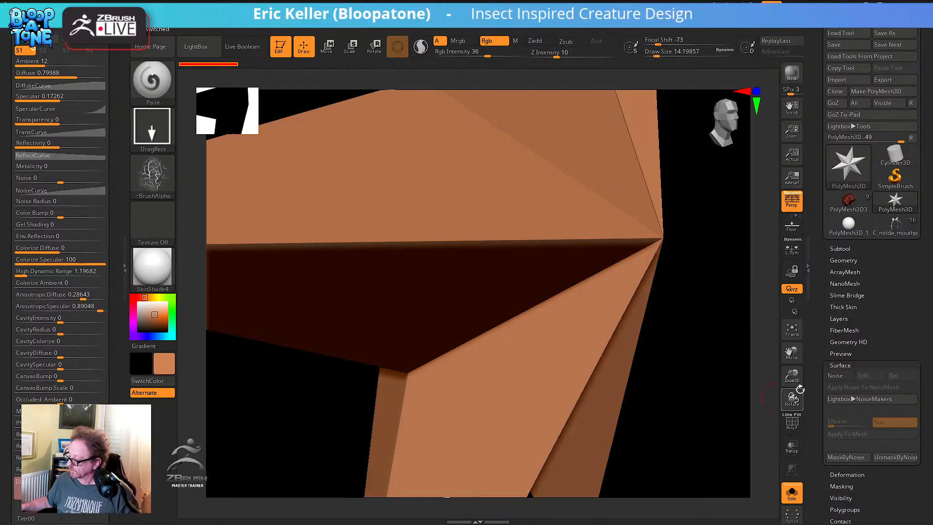
key("f")
left_click_drag(745, 313, 654, 398, "shift")
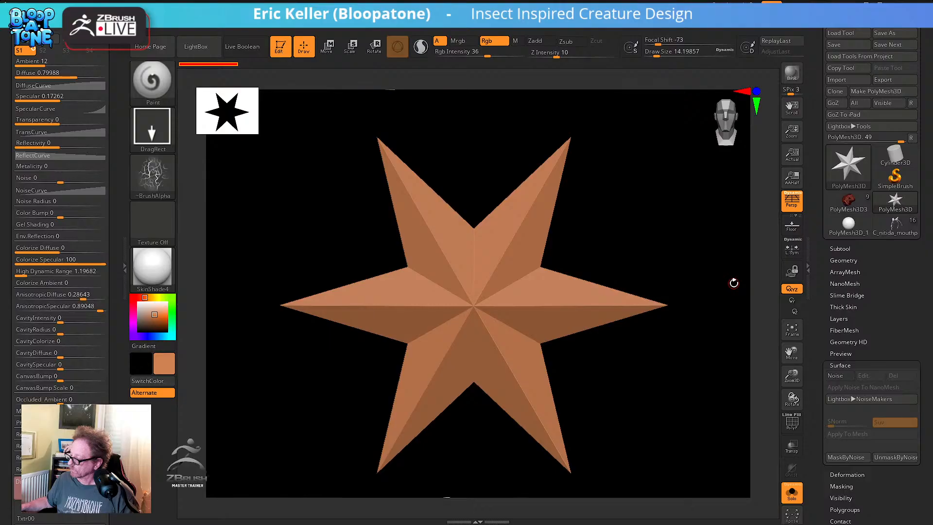
left_click(162, 185)
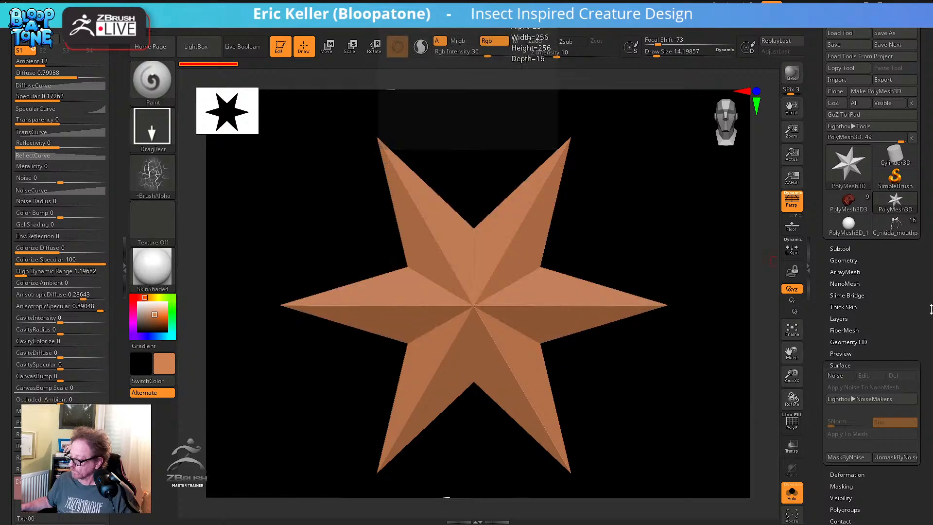
left_click(844, 376)
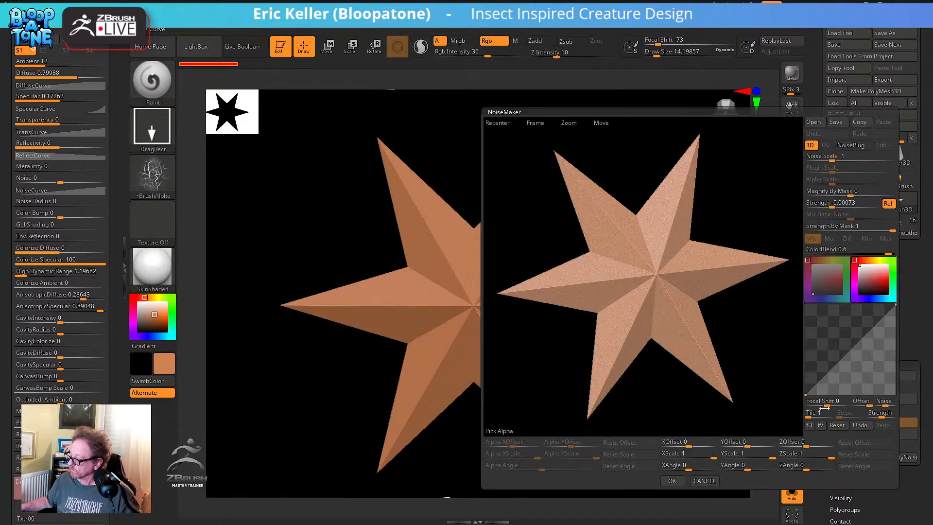
left_click(705, 481)
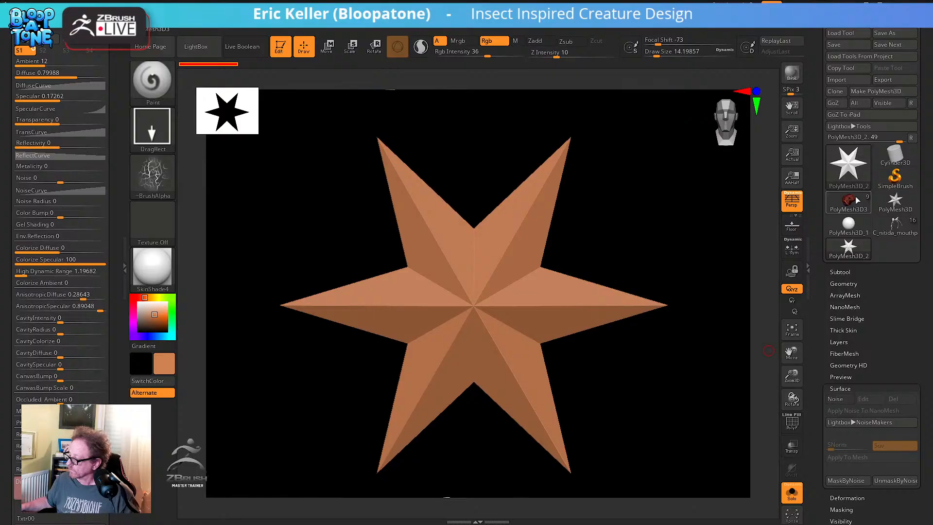
left_click(855, 201)
Start surface noise on the head, bend its noise curve into a peak and a dip, and set the noise scale to about 2.71
left_click(838, 400)
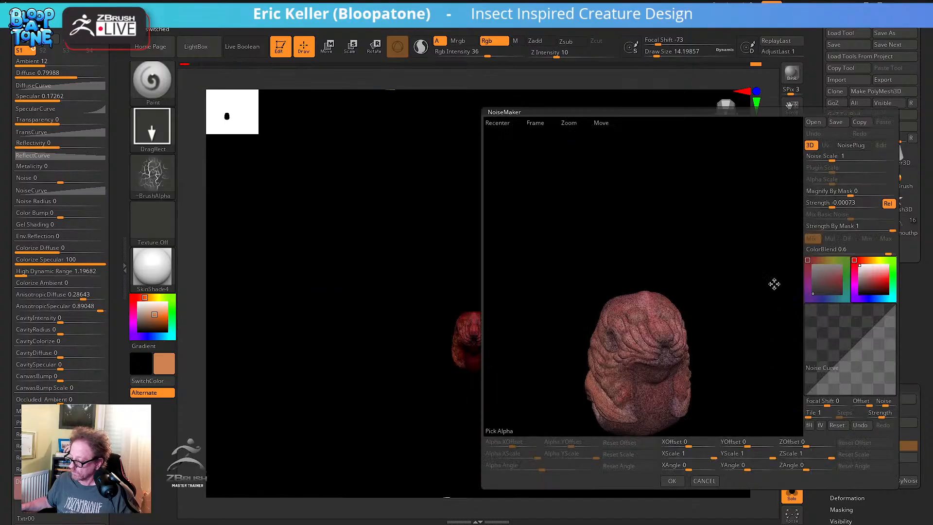
left_click_drag(746, 277, 829, 339)
left_click_drag(857, 330, 826, 364)
left_click_drag(833, 156, 839, 156)
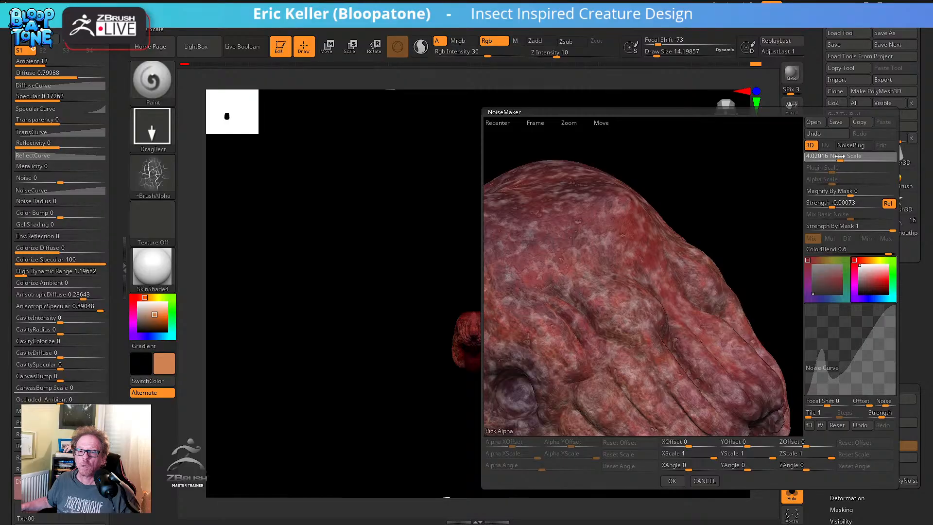
left_click_drag(840, 156, 837, 157)
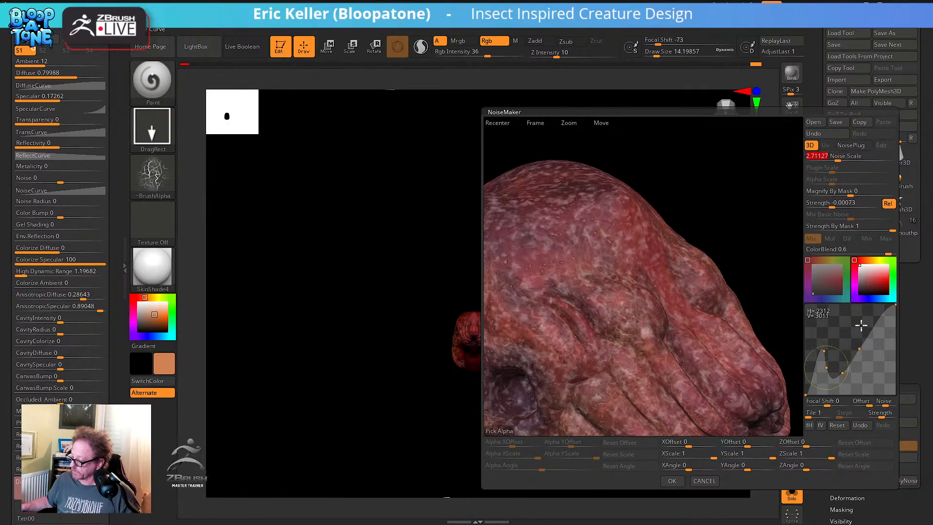
Reshape the noise curve with an early peak, a deep dip and a steep rise for pale blotches, and accept the noise
left_click_drag(862, 323, 845, 373)
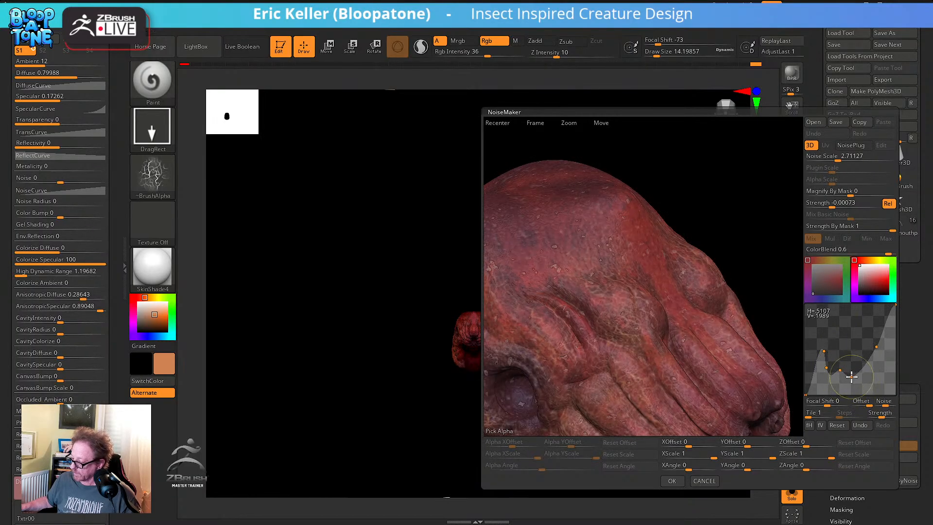
mouse_move(867, 342)
left_mouse_down()
mouse_move(856, 335)
mouse_move(864, 337)
left_mouse_up()
left_click_drag(860, 373, 856, 365)
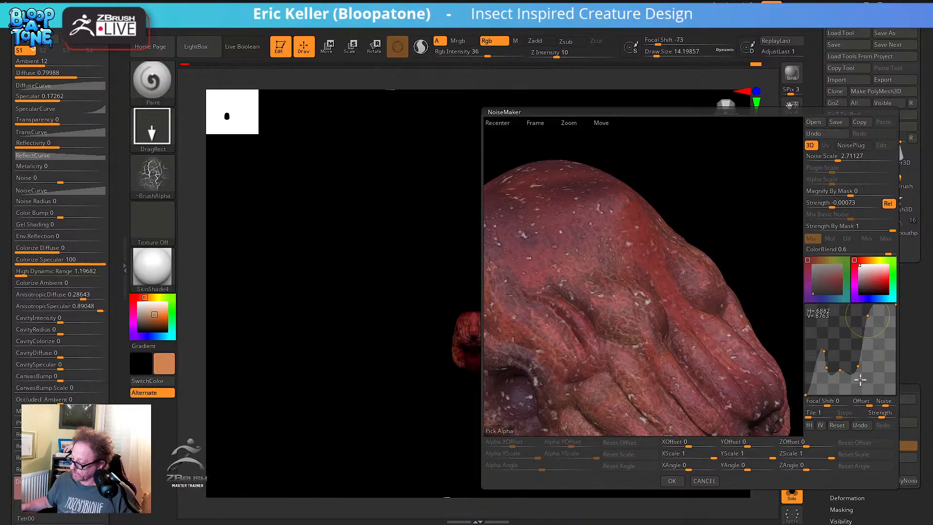
left_click_drag(860, 379, 844, 367)
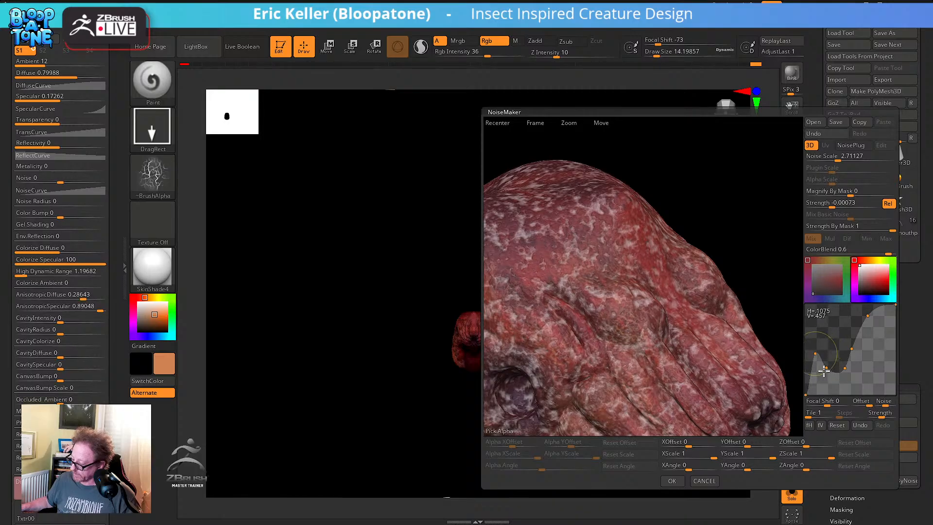
left_click_drag(847, 370, 855, 351)
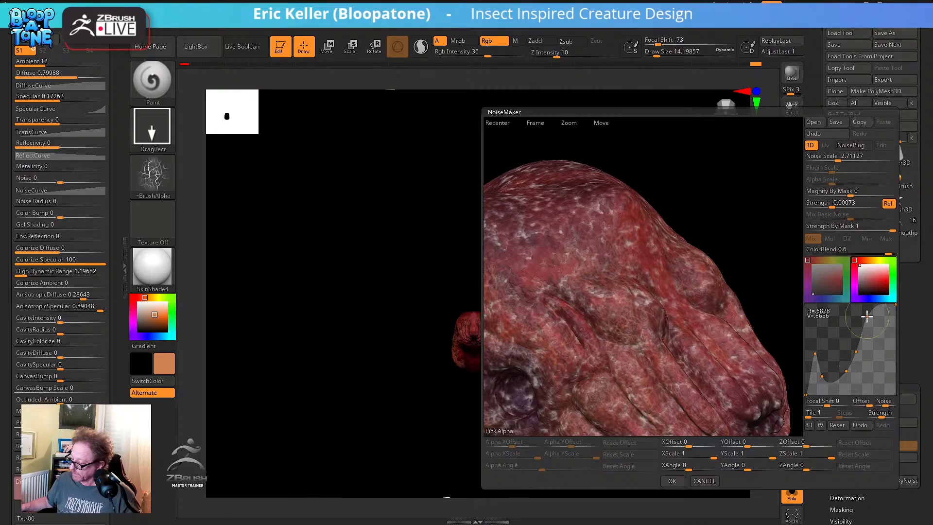
left_click_drag(858, 354, 852, 353)
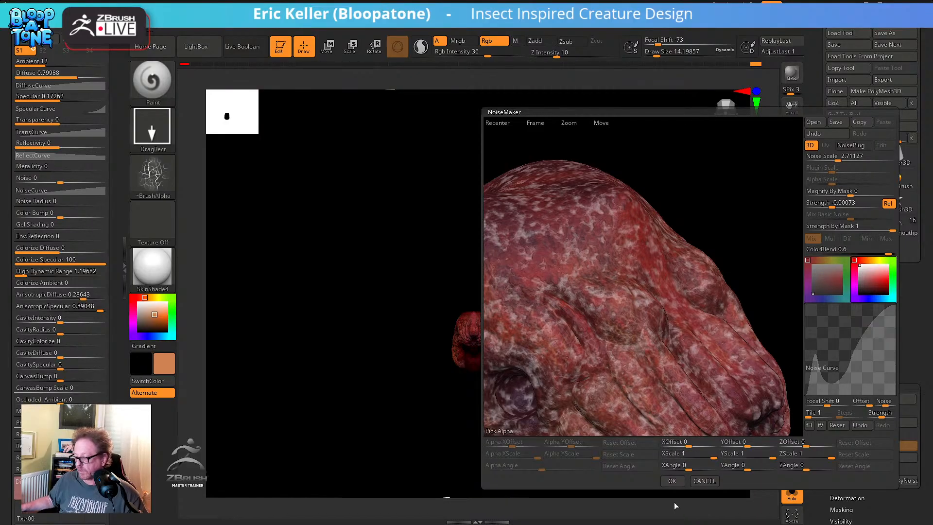
left_click(673, 481)
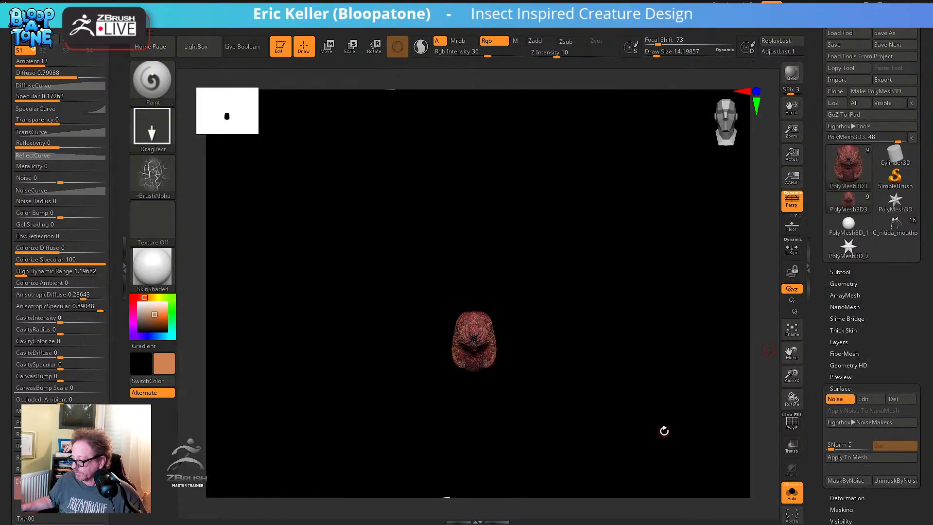
Mask the head by its surface noise and invert the mask
left_click_drag(593, 379, 689, 444)
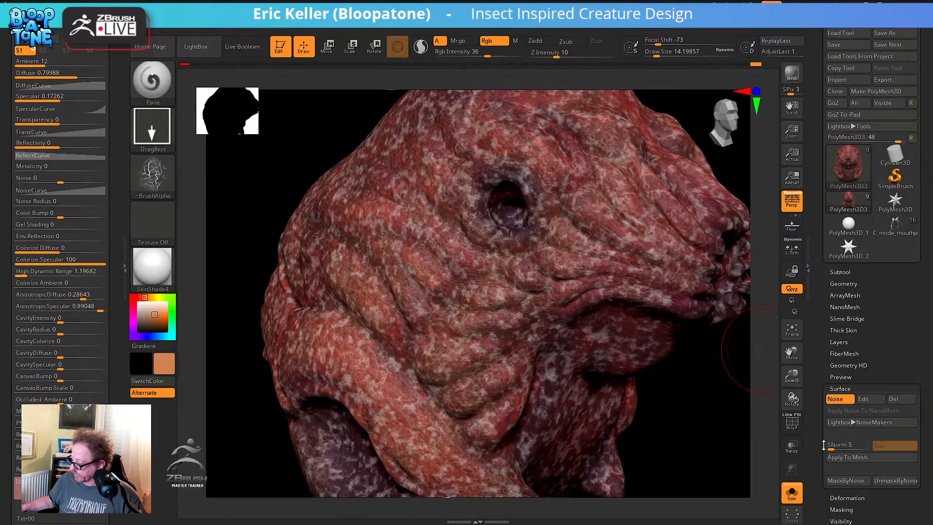
left_click(845, 481)
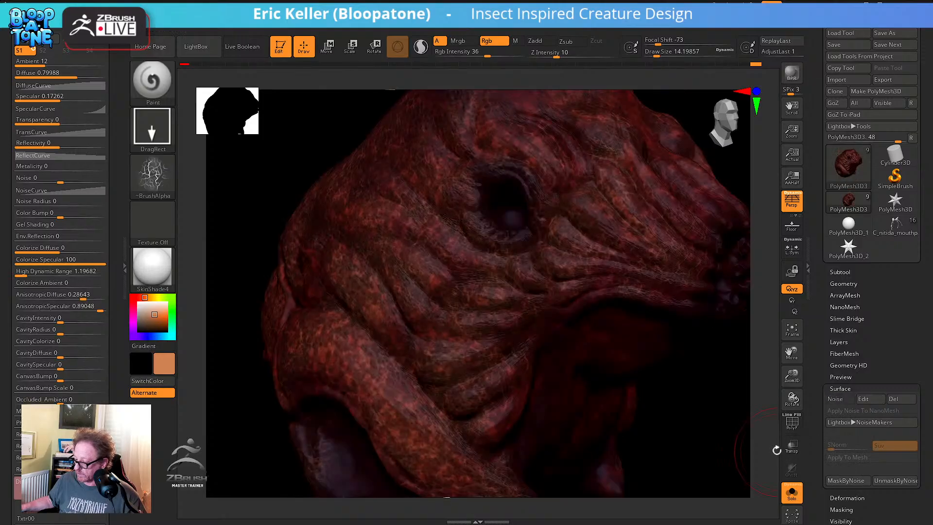
left_click(698, 433, "ctrl")
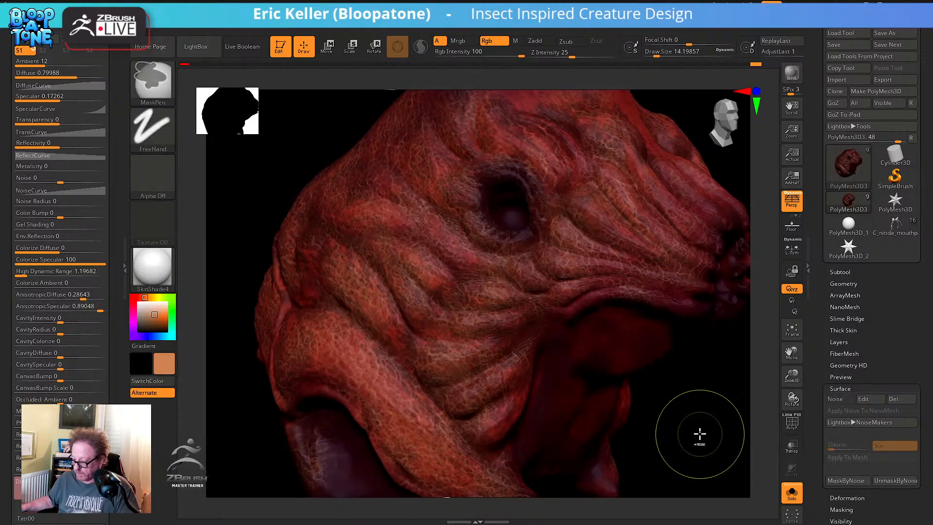
Fill the unmasked skin with a lighter tan (R 222, G 151, B 109) at an RGB intensity of 15
left_click_drag(160, 316, 156, 312)
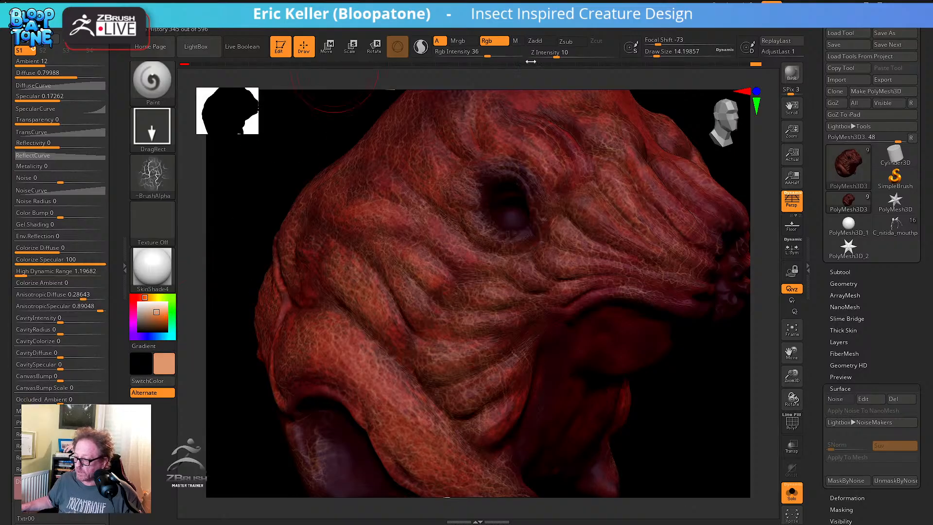
left_click_drag(488, 52, 469, 52)
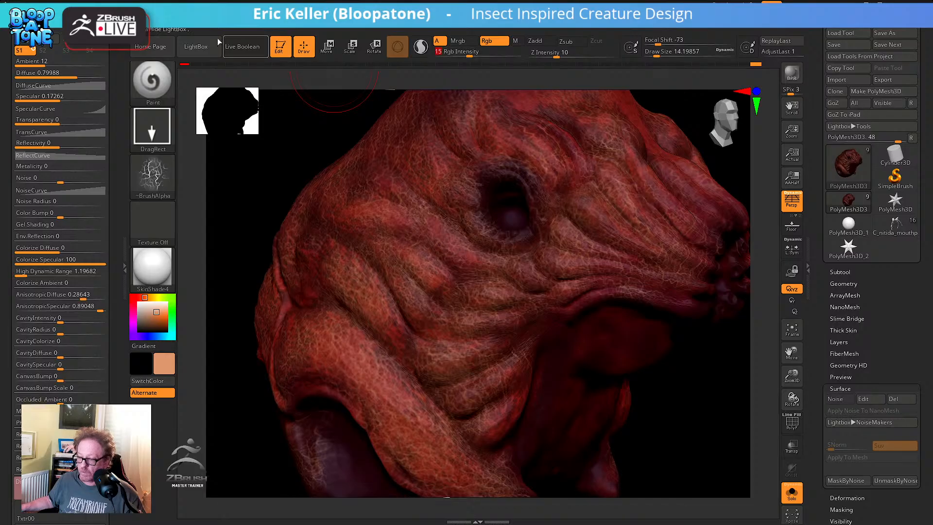
key("c")
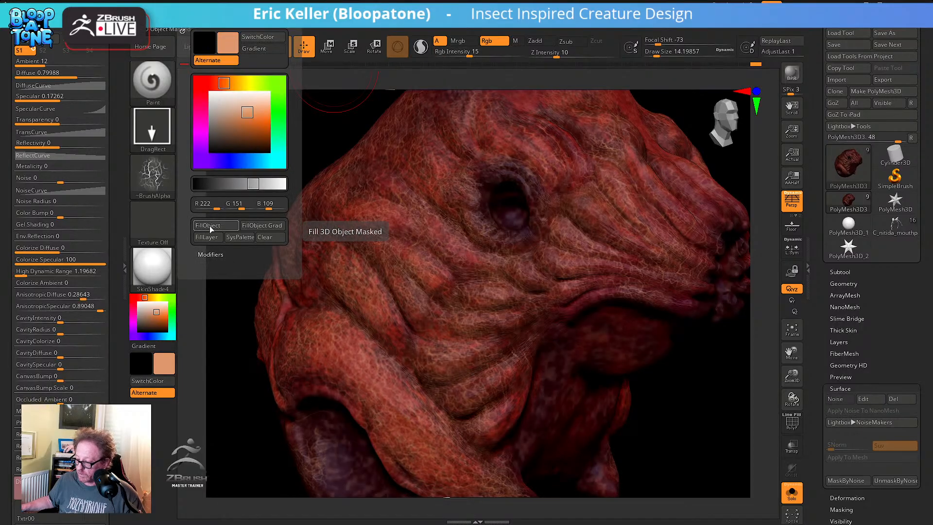
Switch the Paint brush's stroke type to Spray
left_click_drag(639, 387, 704, 283)
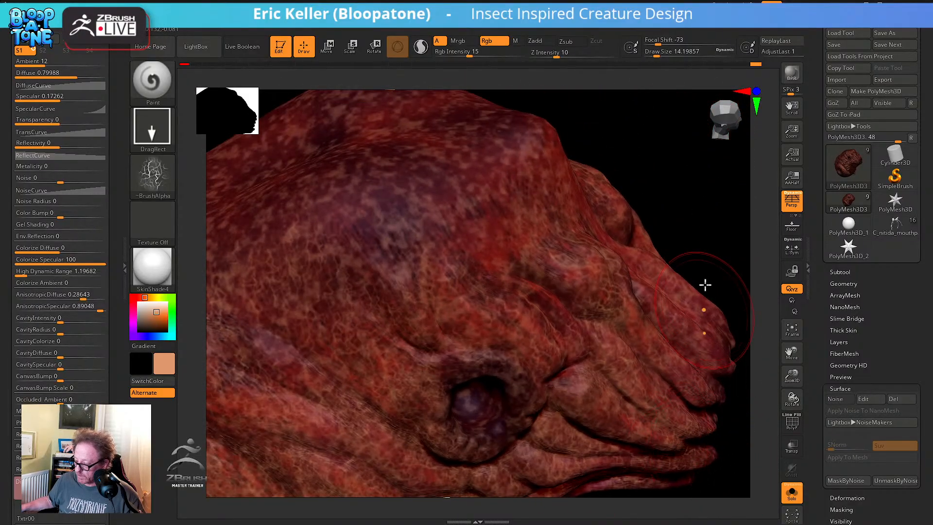
left_click_drag(733, 245, 690, 316)
mouse_move(714, 182)
left_mouse_down()
mouse_move(706, 225)
mouse_move(573, 236)
mouse_move(601, 259)
mouse_move(595, 285)
left_mouse_up()
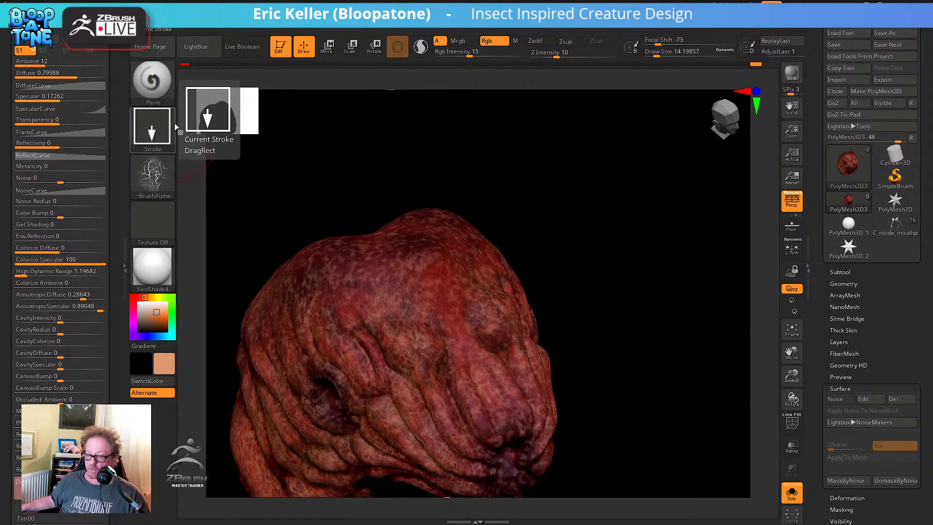
left_click(154, 82)
left_click(152, 131)
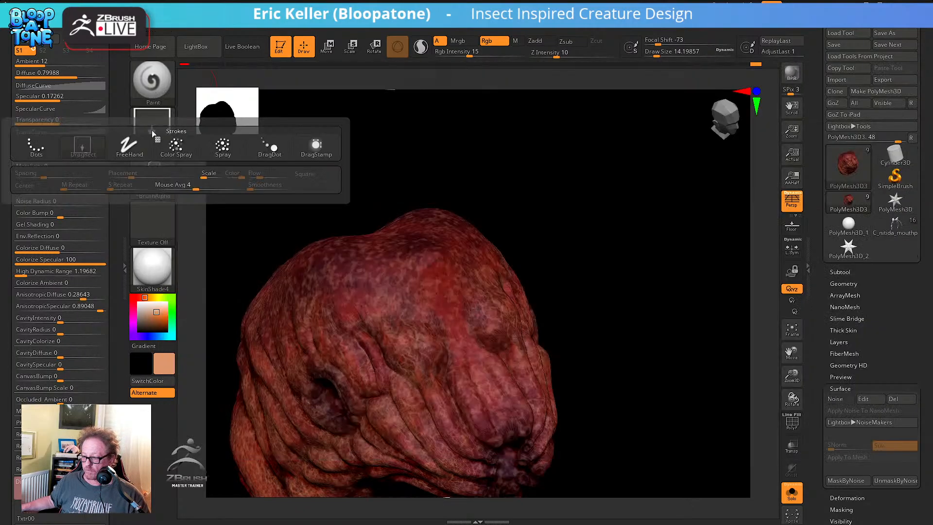
left_click(221, 150)
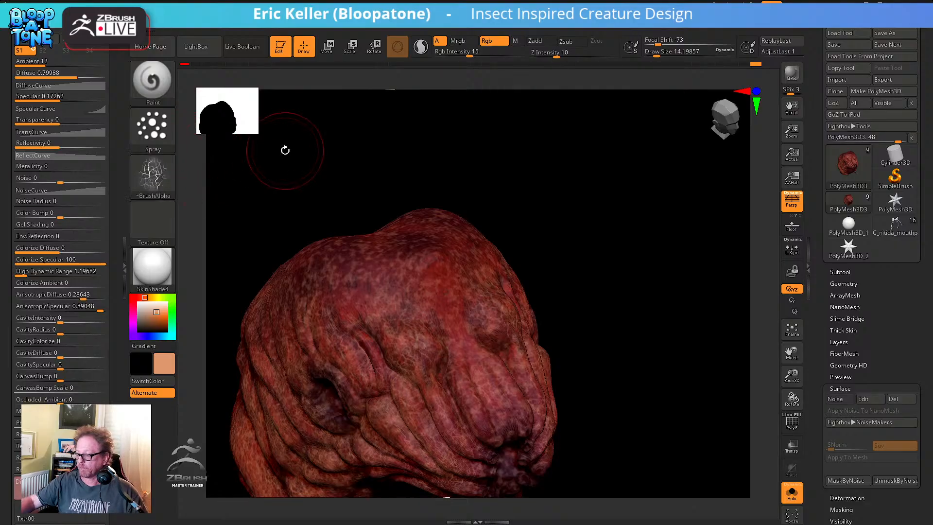
Give the spray brush Alpha 07, a draw size of about 5 and an RGB intensity of 19
mouse_move(285, 151)
left_mouse_down()
mouse_move(610, 300)
mouse_move(610, 315)
mouse_move(592, 315)
mouse_move(592, 306)
mouse_move(587, 319)
mouse_move(579, 294)
mouse_move(581, 302)
mouse_move(538, 313)
left_mouse_up()
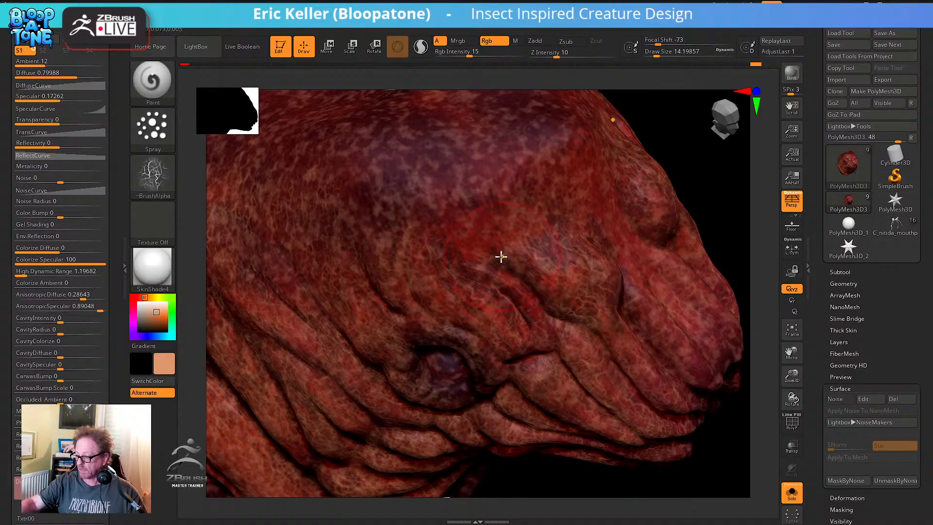
left_click(164, 187)
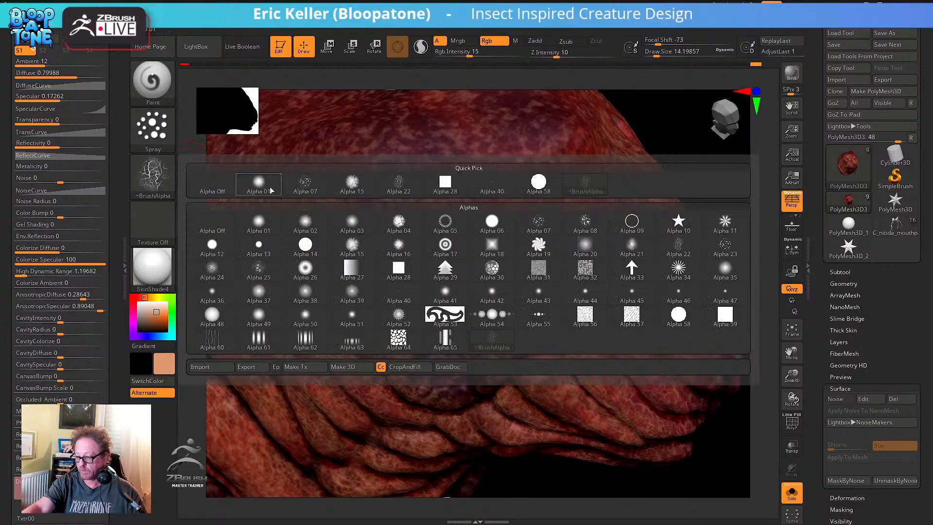
left_click(305, 184)
right_click_drag(529, 250, 558, 265)
key("s")
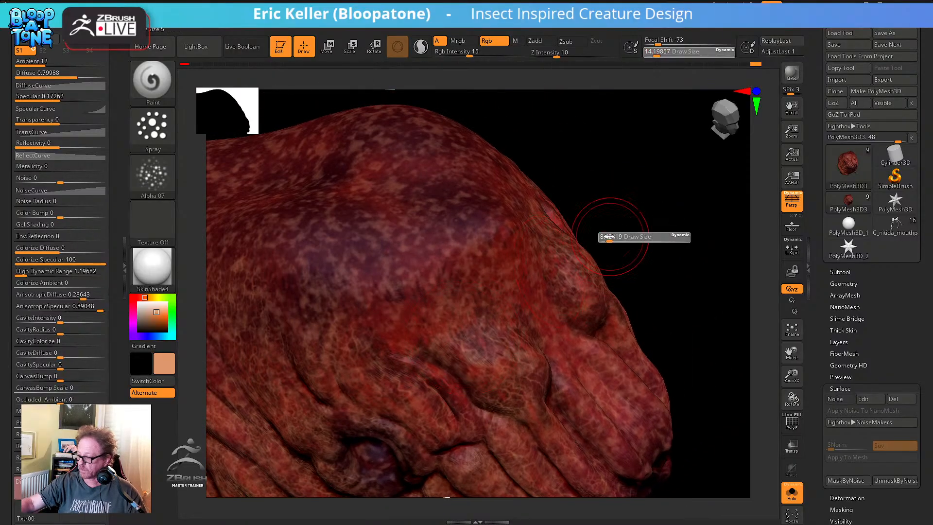
left_click_drag(609, 236, 602, 237)
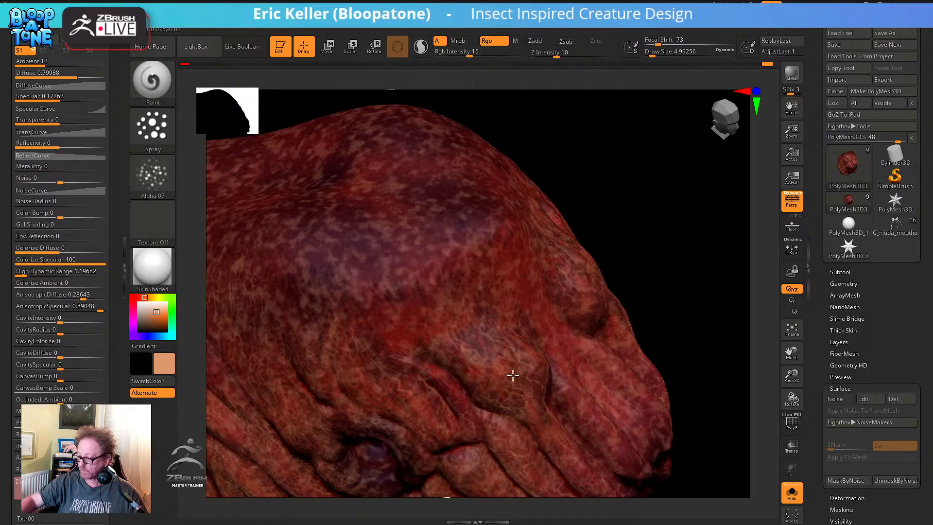
left_click_drag(470, 56, 473, 56)
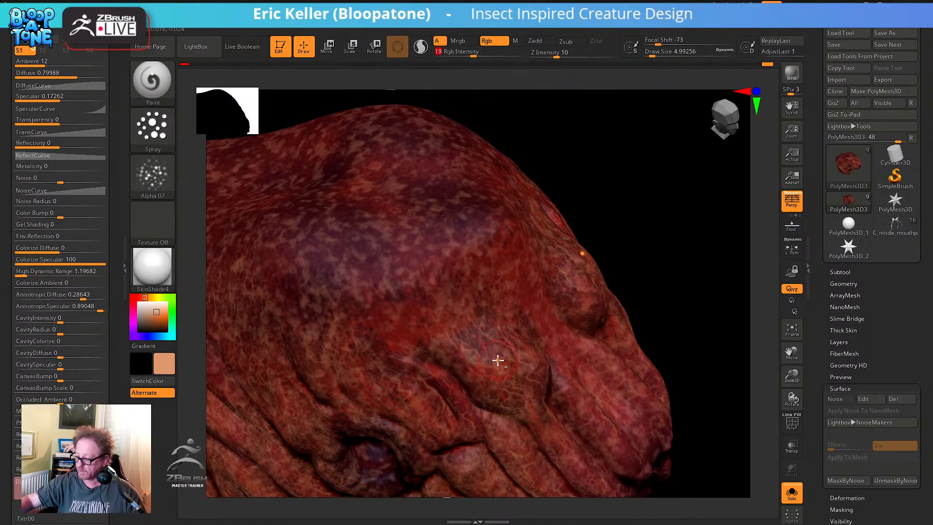
Choose a dark brownish red and spray it over the brow bumps and upper snout
left_click(159, 318)
left_click(141, 297)
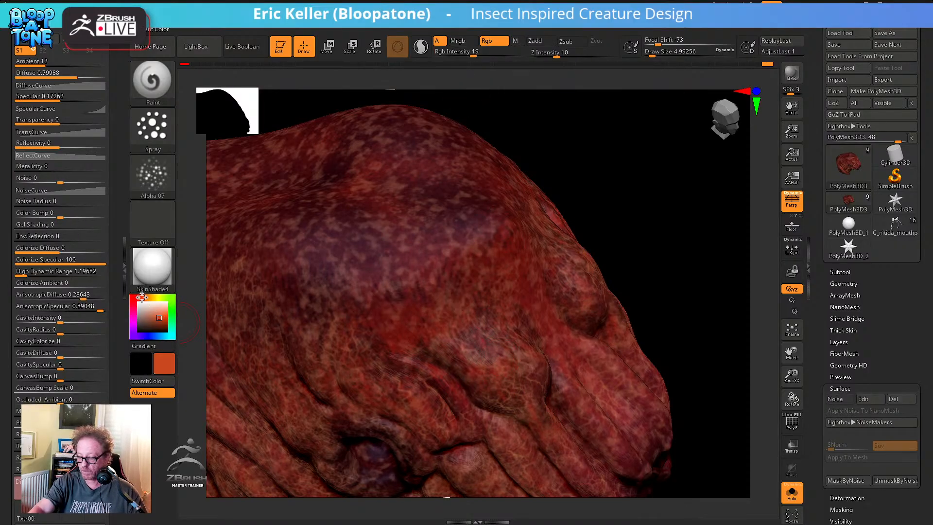
left_click_drag(142, 297, 160, 324)
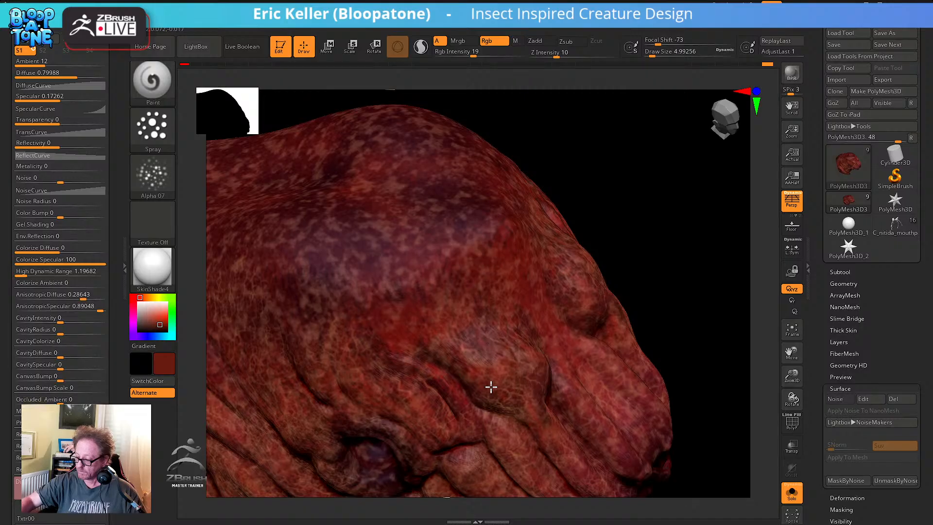
mouse_move(627, 301)
left_mouse_down()
mouse_move(635, 272)
mouse_move(590, 298)
left_mouse_up()
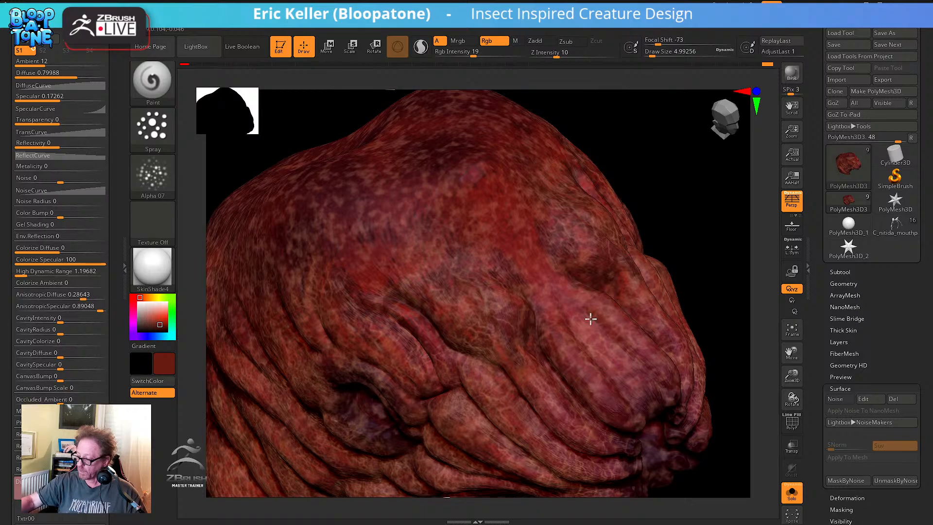
right_click_drag(581, 319, 511, 323)
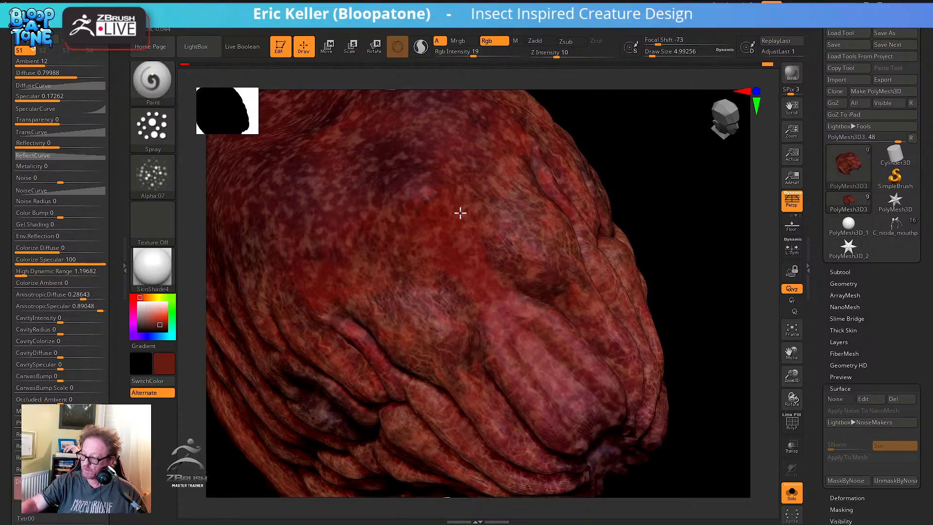
Enlarge the brush to a draw size of about 10.5 and spray slightly brighter dark red over the brow and snout folds
key("bracketright")
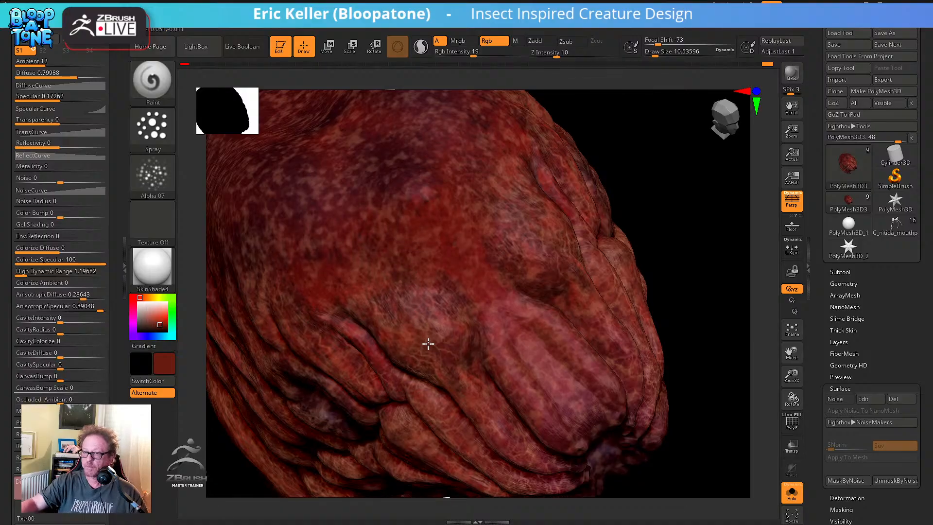
mouse_move(428, 344)
right_mouse_down()
mouse_move(418, 306)
mouse_move(424, 264)
right_mouse_up()
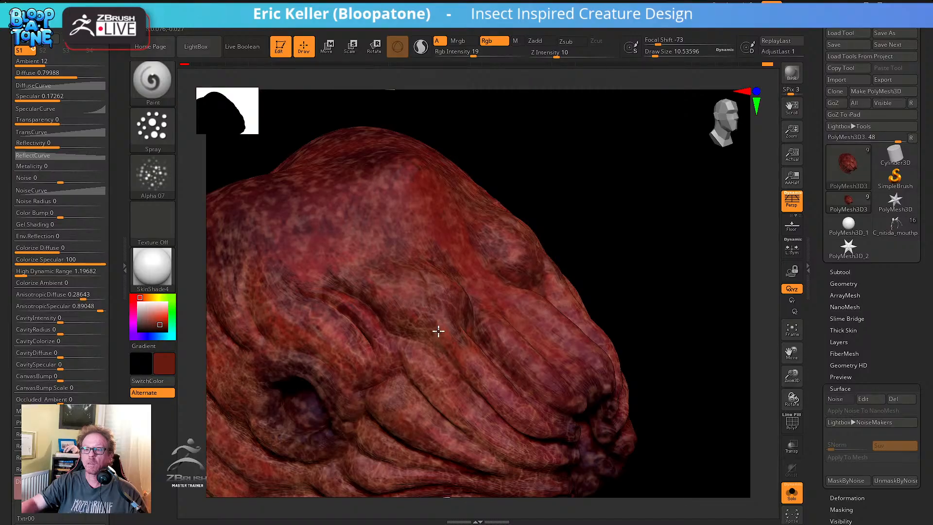
right_click_drag(460, 362, 444, 307)
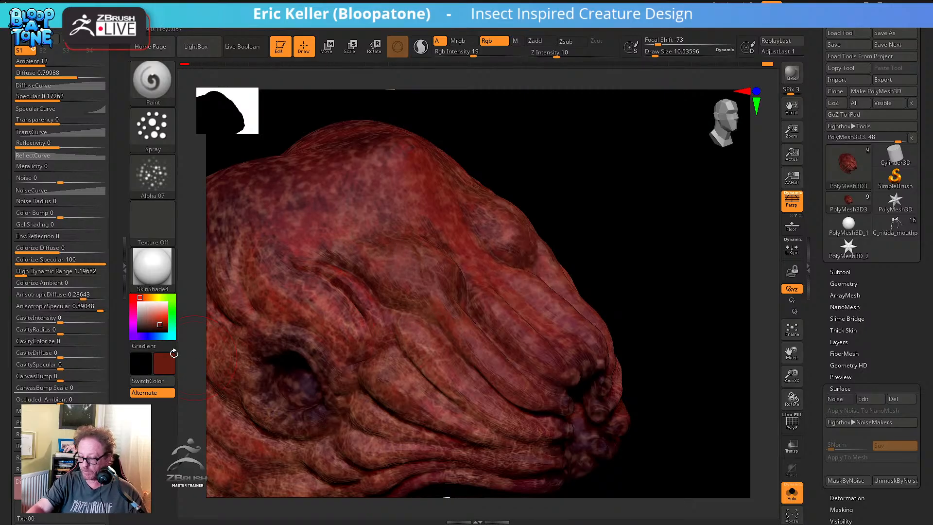
left_click(161, 323)
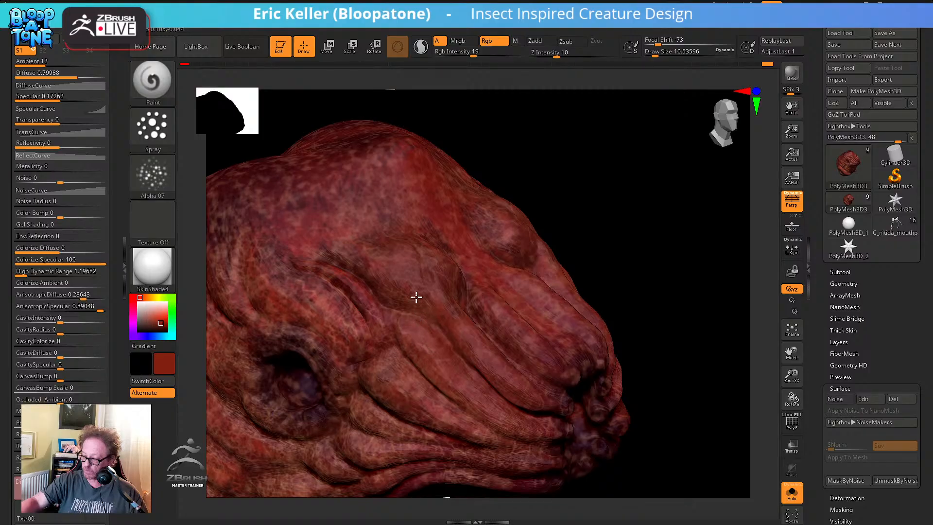
mouse_move(627, 284)
left_mouse_down()
mouse_move(614, 262)
mouse_move(483, 300)
left_mouse_up()
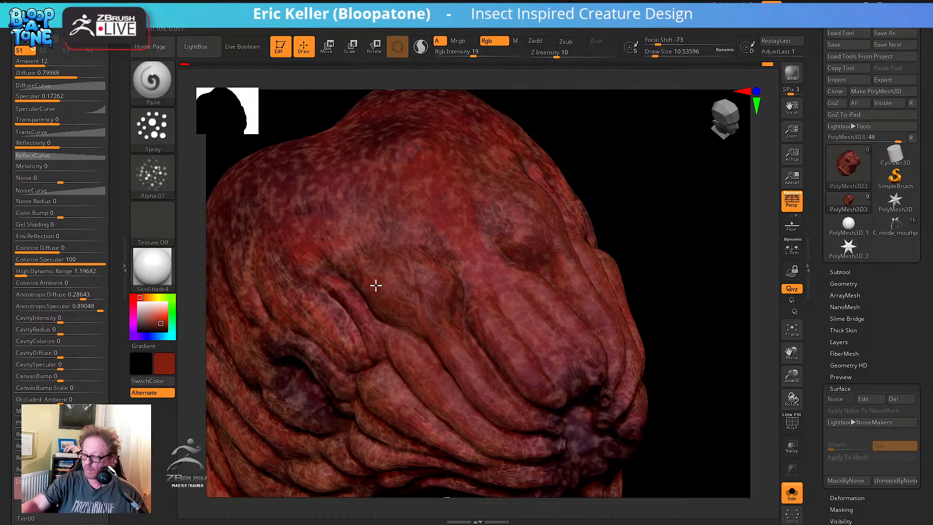
Shift the colour to crimson and spray it over the snout ridges and the cheek around the eye socket
left_click_drag(140, 297, 137, 297)
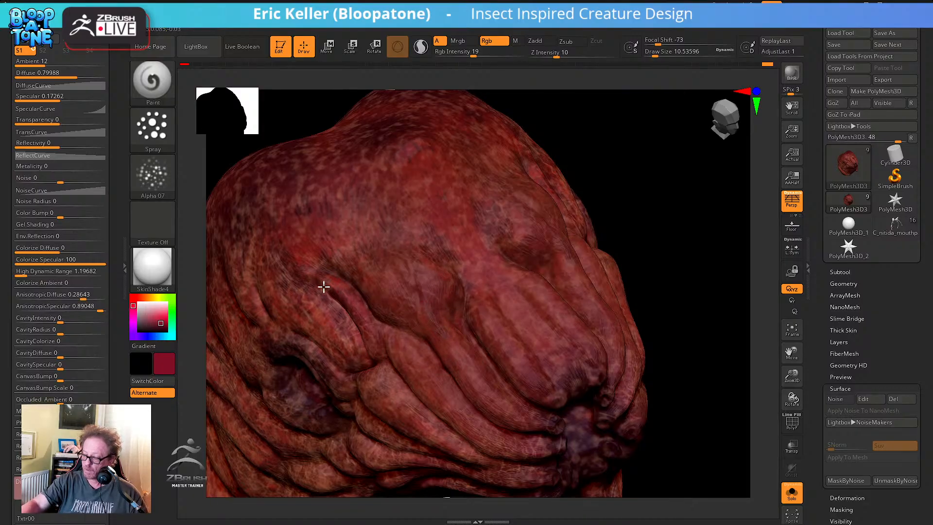
right_click_drag(337, 315, 410, 310)
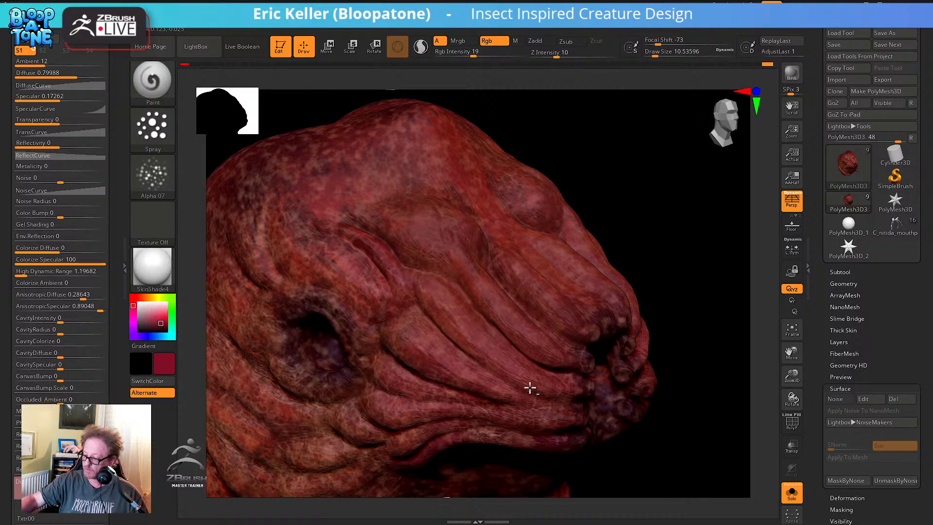
mouse_move(530, 387)
right_mouse_down()
mouse_move(550, 340)
mouse_move(465, 364)
right_mouse_up()
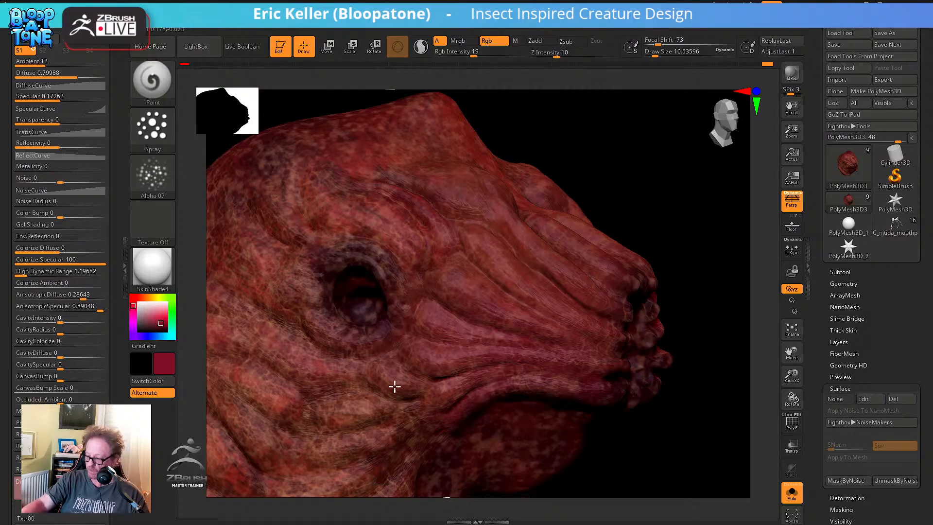
left_click_drag(379, 394, 358, 389)
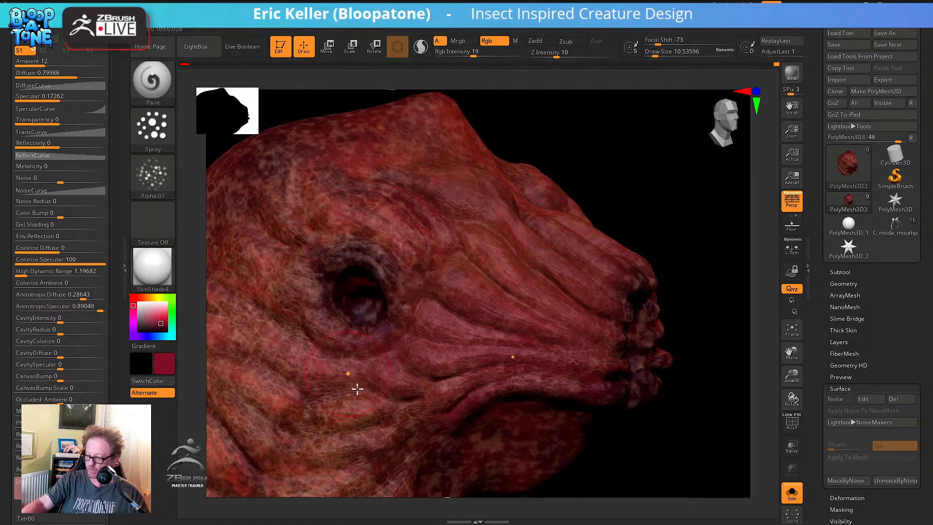
right_click_drag(359, 389, 395, 427, "alt")
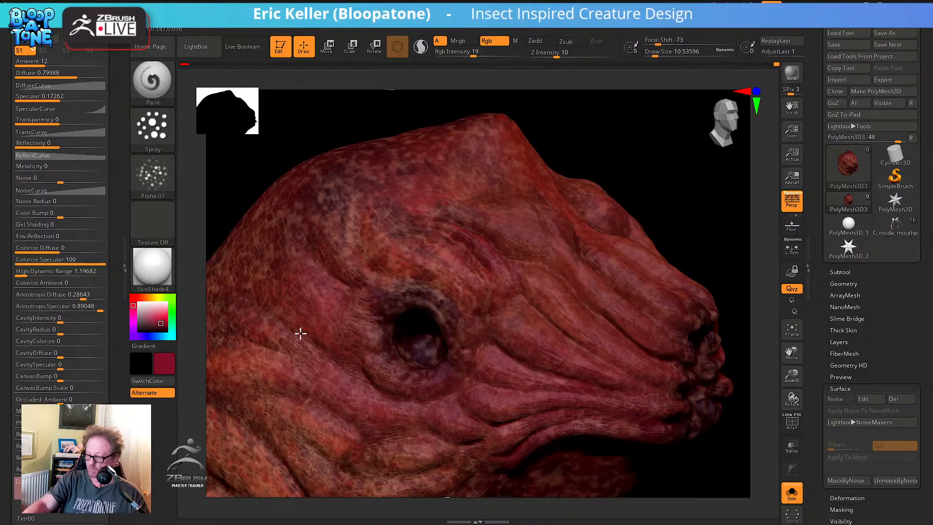
Spray crimson over the jaw folds and the wrinkled skin below and behind the eye socket
right_click_drag(296, 322, 334, 329)
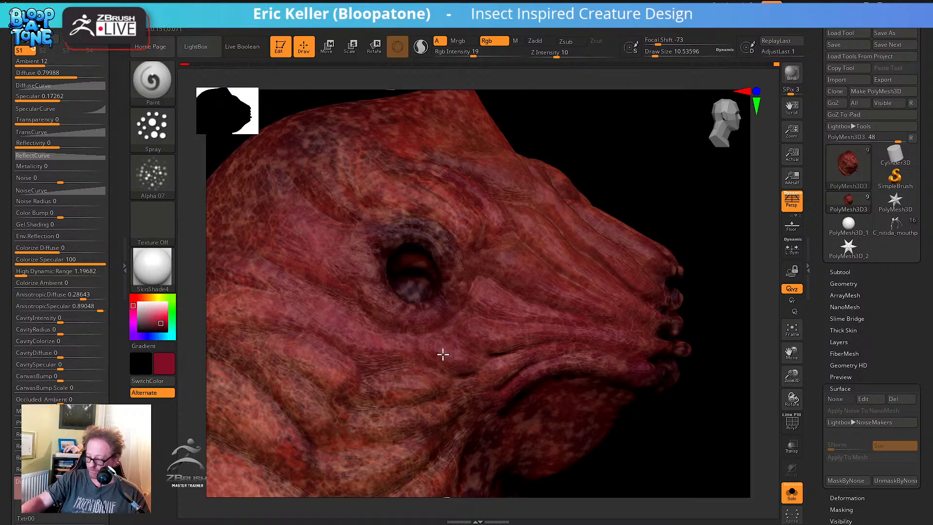
mouse_move(443, 354)
right_mouse_down()
mouse_move(469, 329)
mouse_move(442, 367)
right_mouse_up()
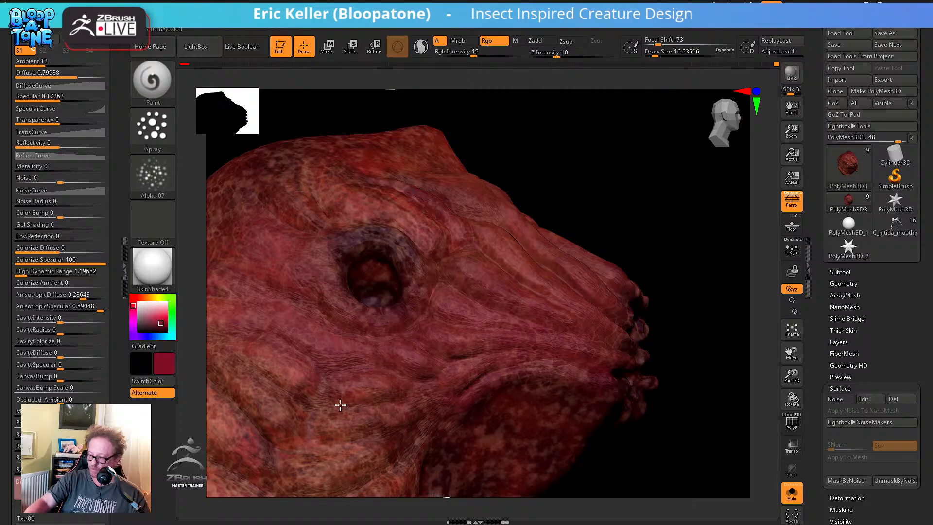
right_click_drag(323, 445, 383, 343)
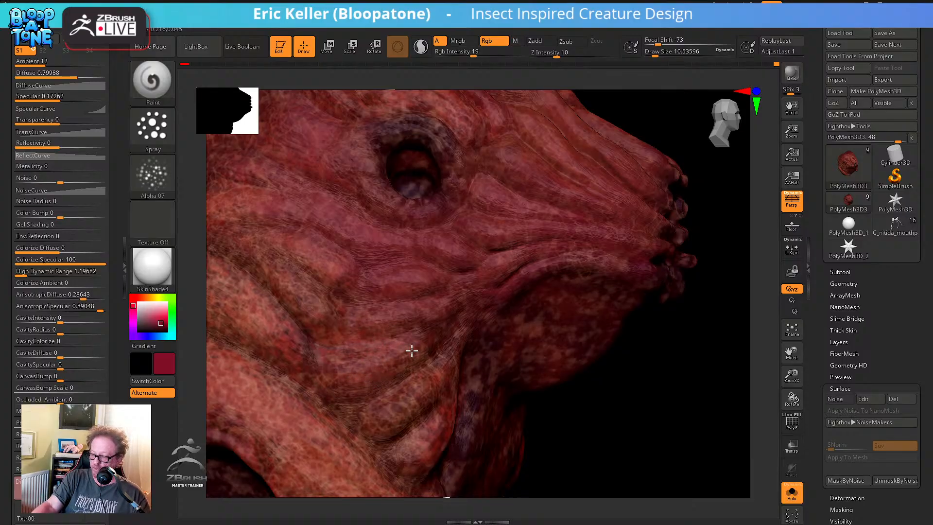
right_click_drag(374, 350, 346, 287)
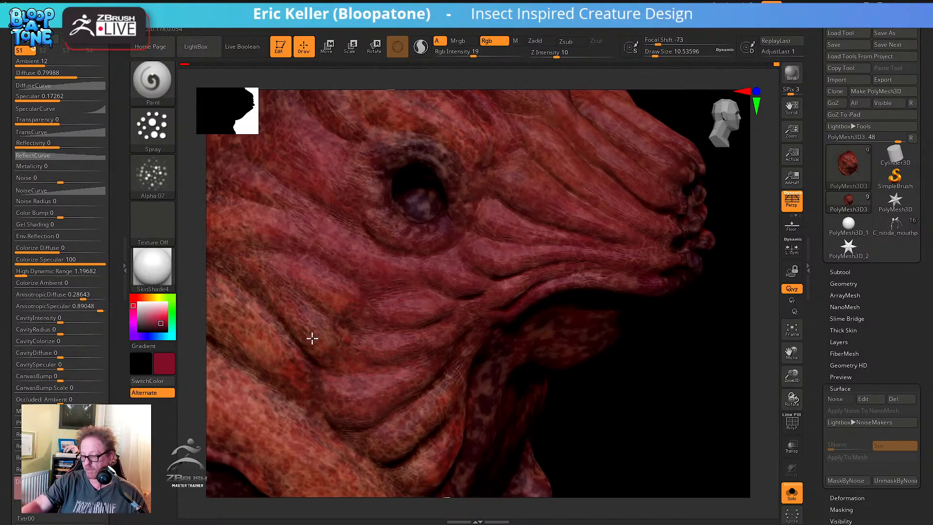
right_click_drag(382, 239, 428, 298)
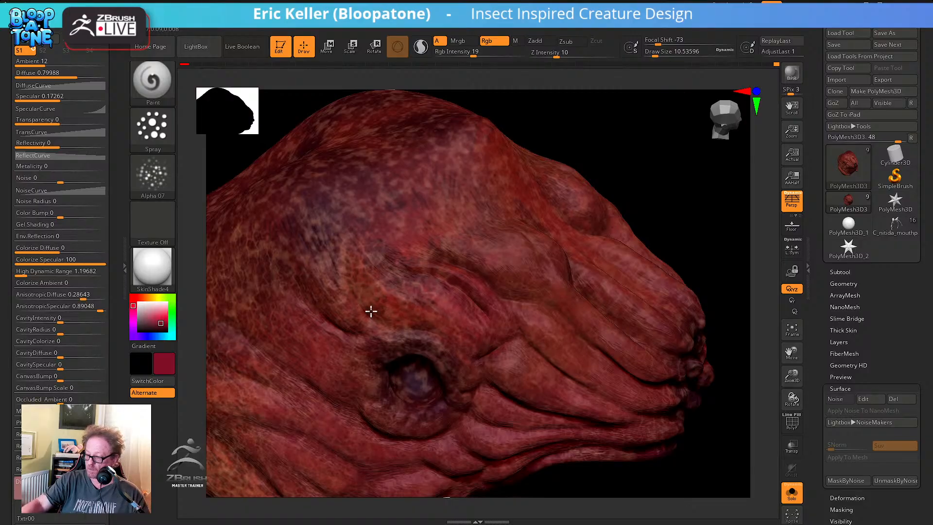
Spray crimson above the eye socket and across the side of the cranium
mouse_move(410, 283)
left_mouse_down()
mouse_move(395, 277)
mouse_move(383, 332)
mouse_move(408, 272)
left_mouse_up()
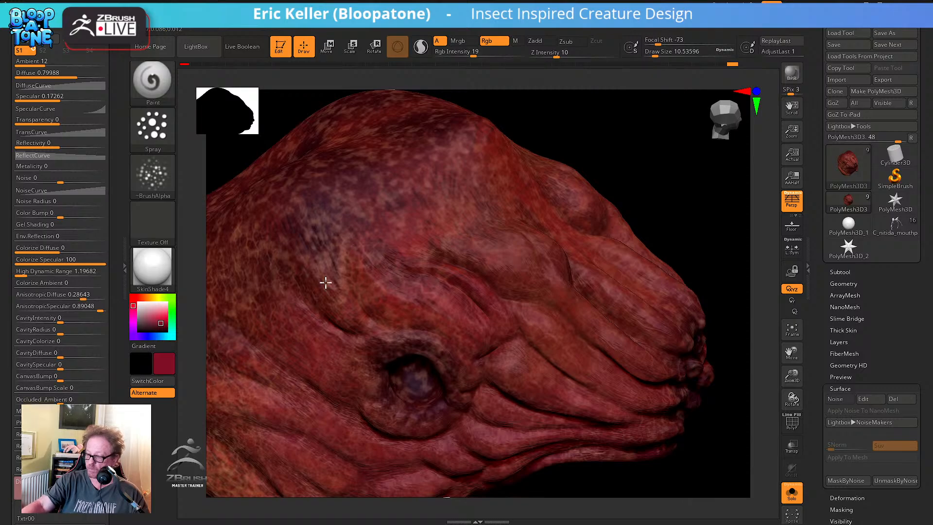
right_click_drag(344, 257, 345, 285, "alt")
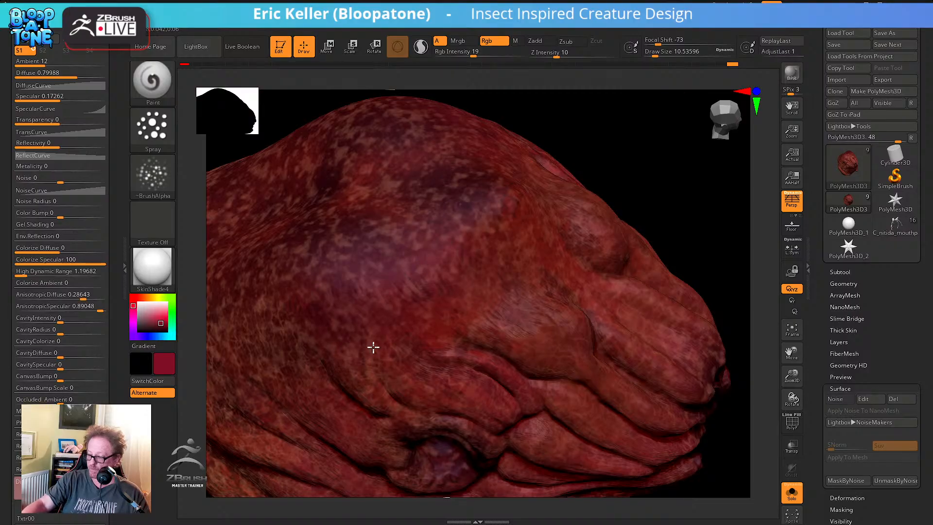
mouse_move(396, 348)
right_mouse_down()
mouse_move(456, 282)
mouse_move(430, 244)
right_mouse_up()
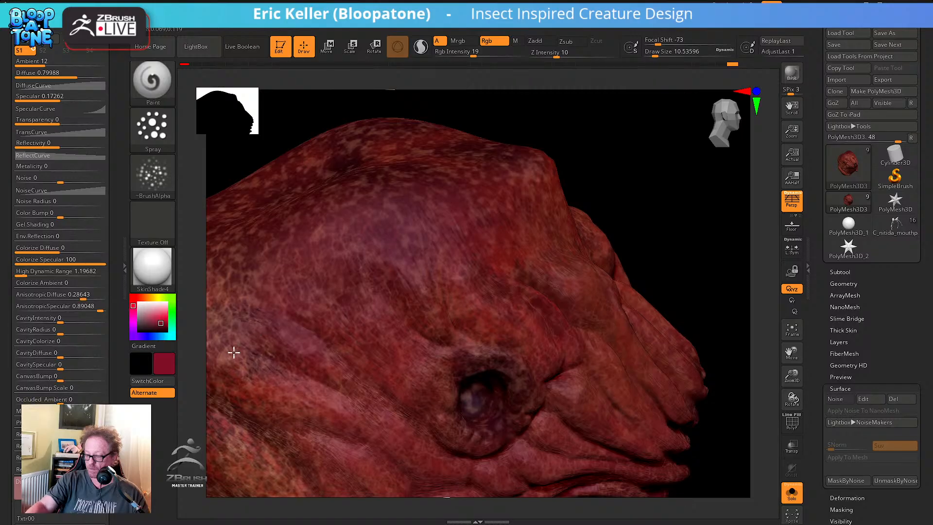
right_click_drag(228, 342, 402, 329)
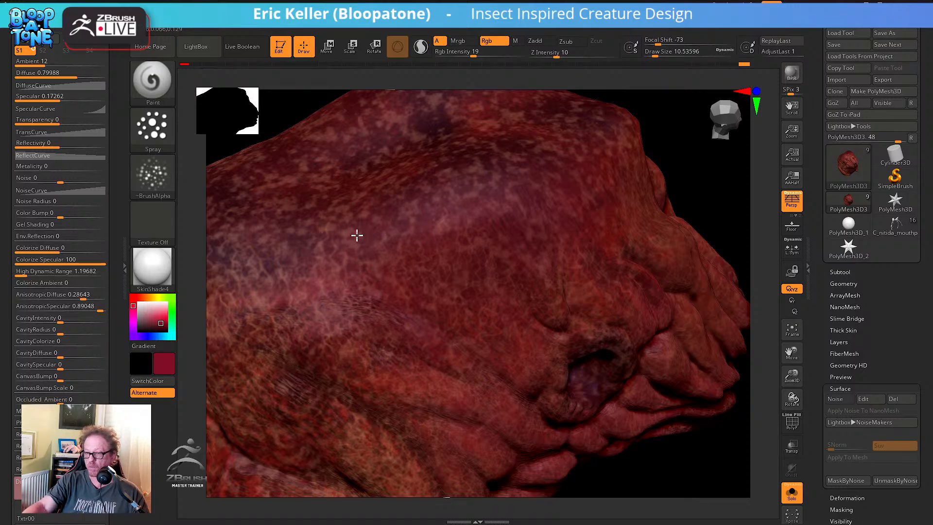
right_click_drag(335, 317, 361, 242)
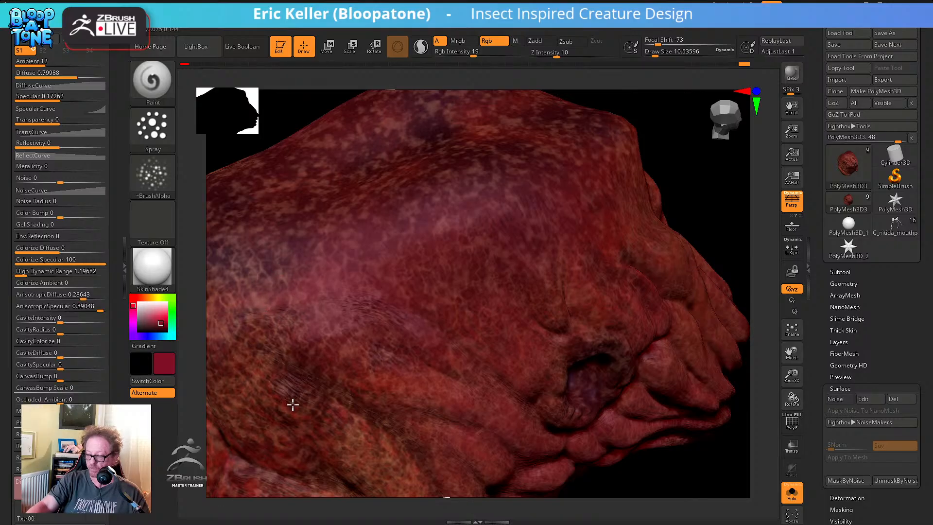
Spray crimson over the folds at the back of the head and down onto the neck
right_click_drag(370, 371, 379, 277)
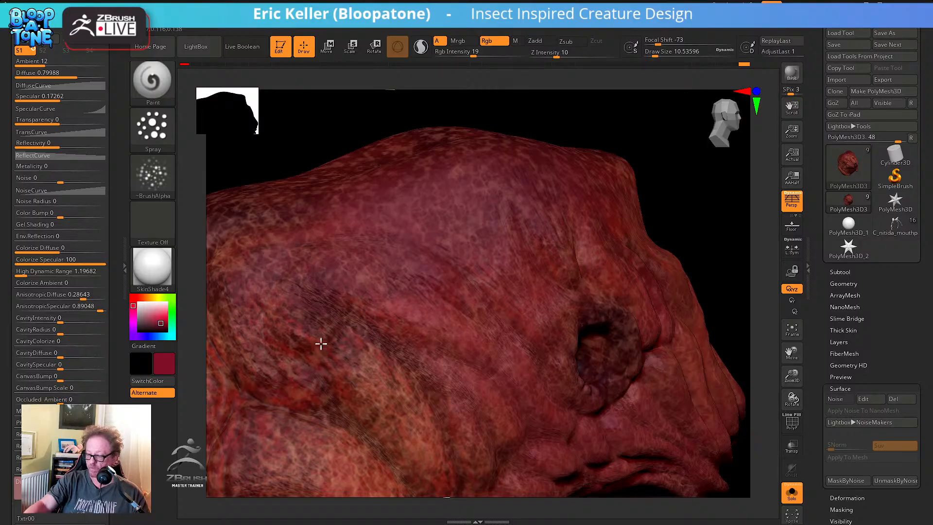
right_click_drag(364, 337, 358, 304)
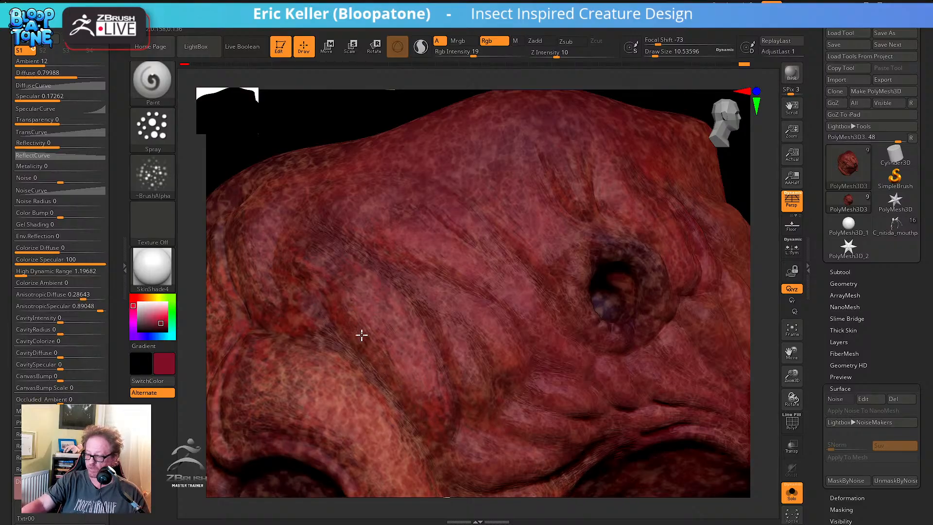
right_click_drag(346, 339, 392, 329)
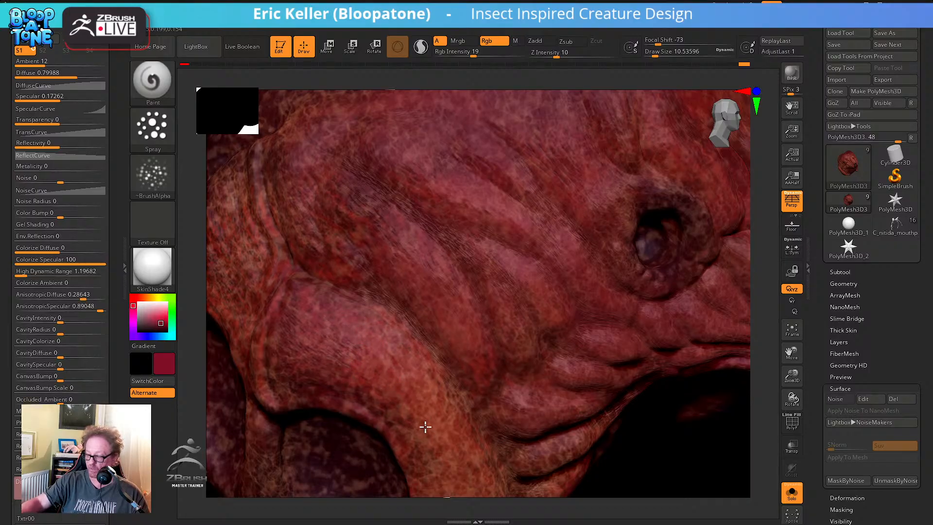
right_click_drag(424, 427, 381, 311)
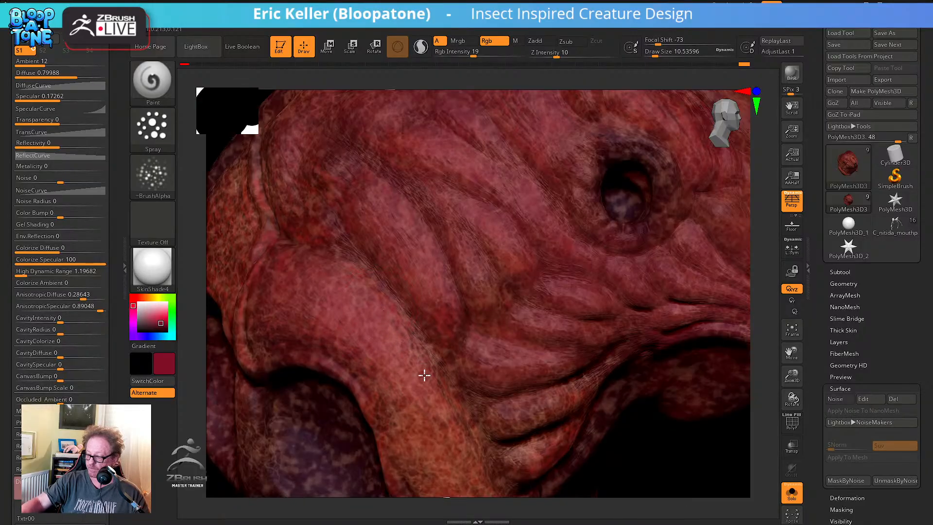
Change the paint colour to orange and reduce the draw size to about 5.75 for detail around the eye socket
left_click(145, 298)
left_click_drag(154, 314, 159, 318)
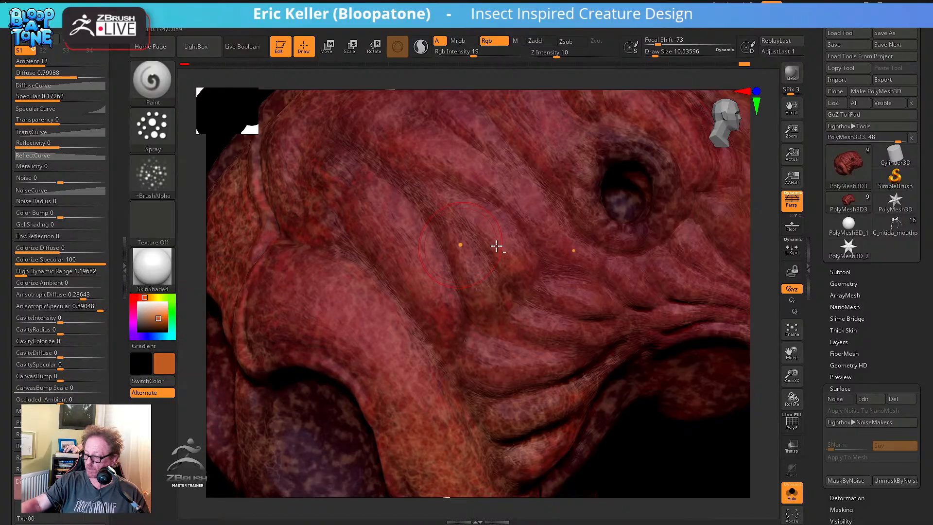
right_click_drag(496, 246, 500, 371)
key("s")
left_click_drag(538, 380, 506, 379)
right_click_drag(505, 380, 475, 384, "ctrl")
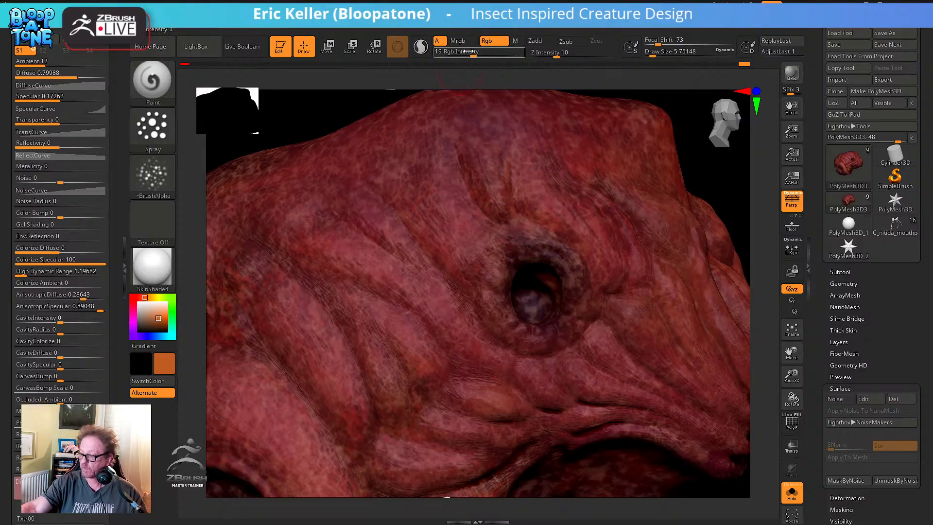
Set RGB intensity to 19, Z intensity to 9 and draw size to about 3.11, and spray orange over the folds around the eye socket
left_click_drag(469, 52, 463, 51)
left_click_drag(554, 52, 555, 52)
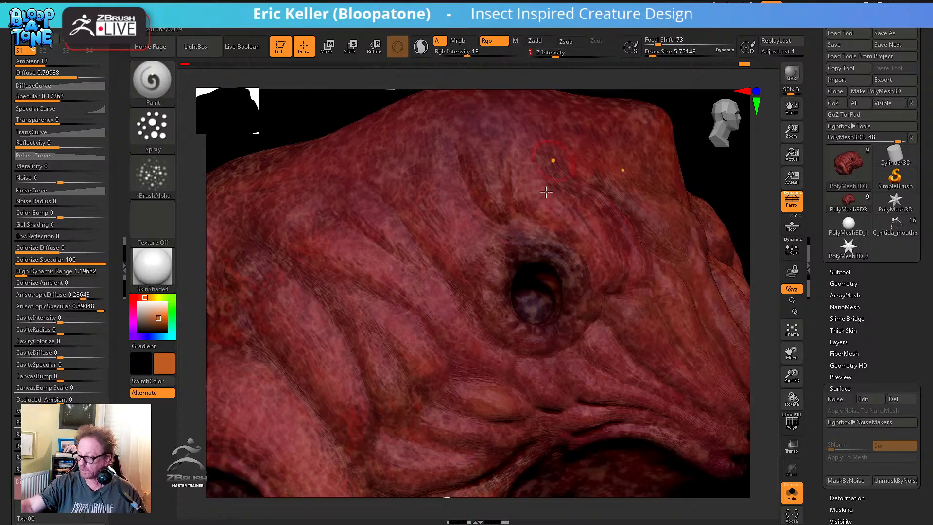
key("s")
left_click_drag(538, 308, 541, 309)
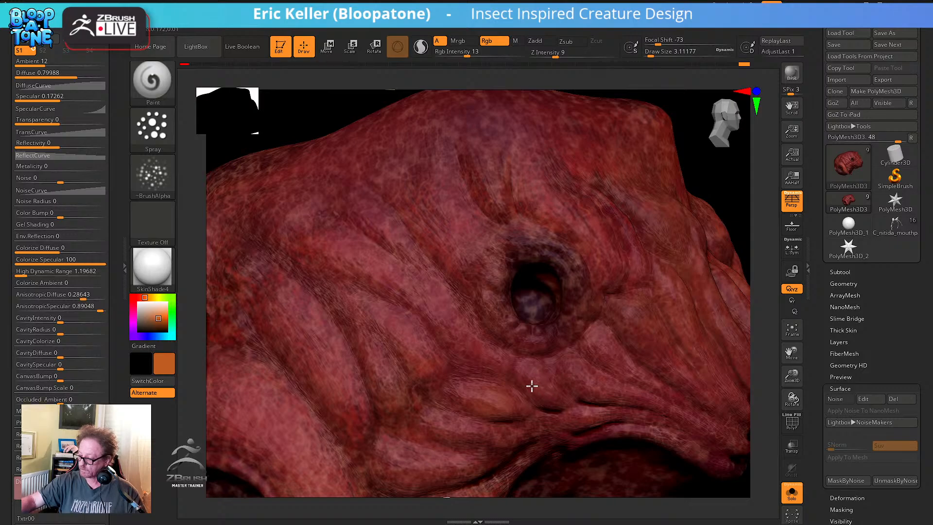
left_click(473, 55)
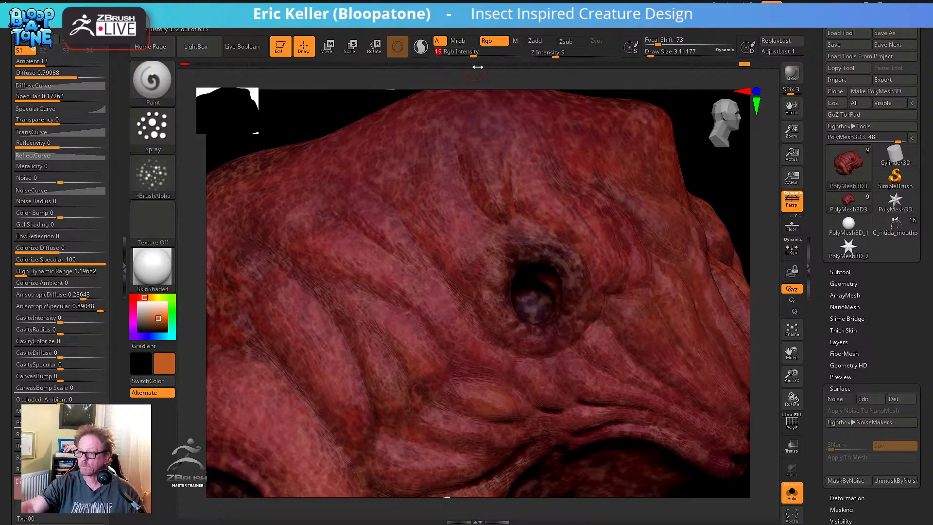
right_click_drag(534, 366, 484, 335, "alt")
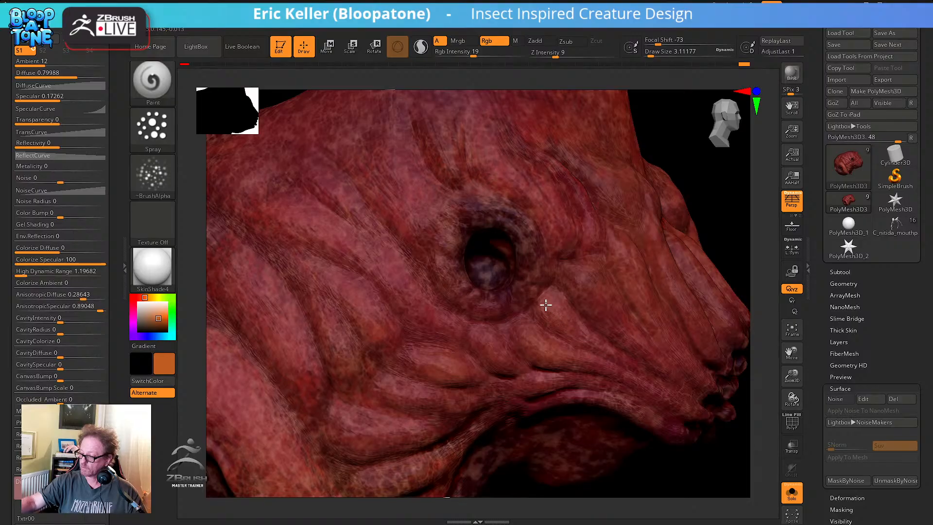
mouse_move(573, 325)
right_mouse_down()
mouse_move(589, 348)
mouse_move(567, 331)
right_mouse_up()
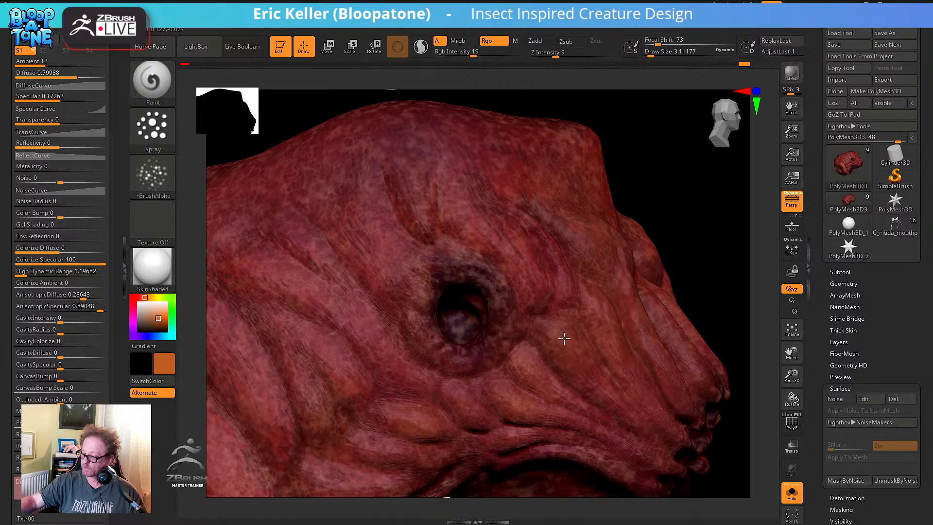
Lighten the orange and spray it over the ridges between the eye socket and the snout
left_click_drag(157, 321, 158, 314)
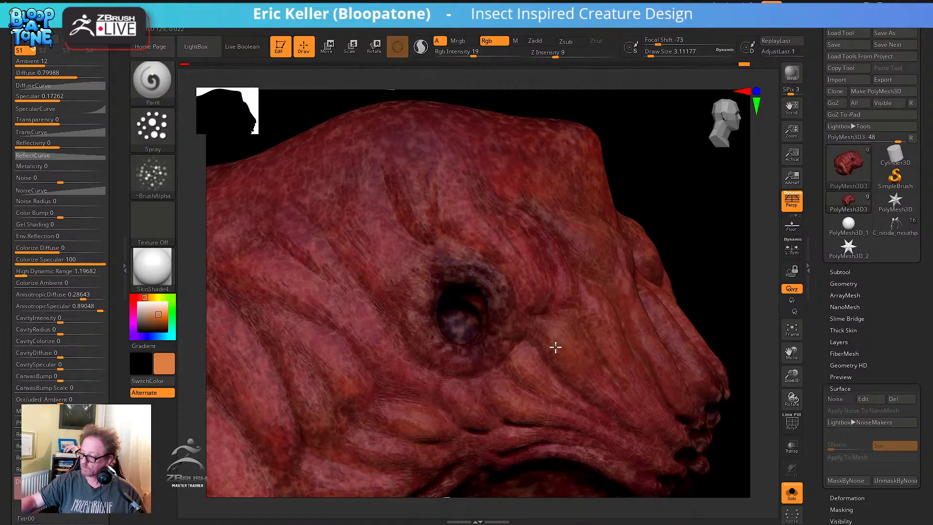
left_click_drag(555, 347, 573, 339)
mouse_move(572, 339)
right_mouse_down("alt")
mouse_move(554, 400)
mouse_move(552, 327)
right_mouse_up("alt")
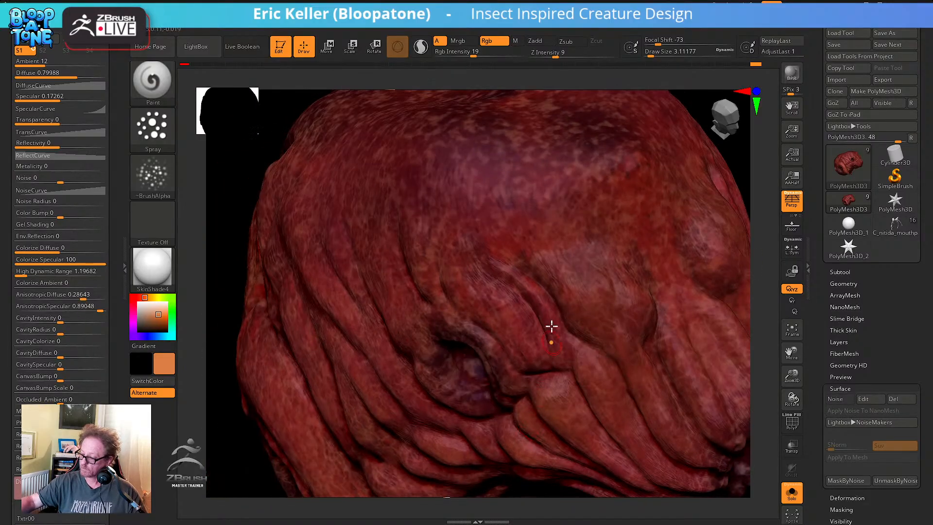
Show the whole creature to compare the head's colours with the rest of the body, then isolate the head again
left_click(788, 500)
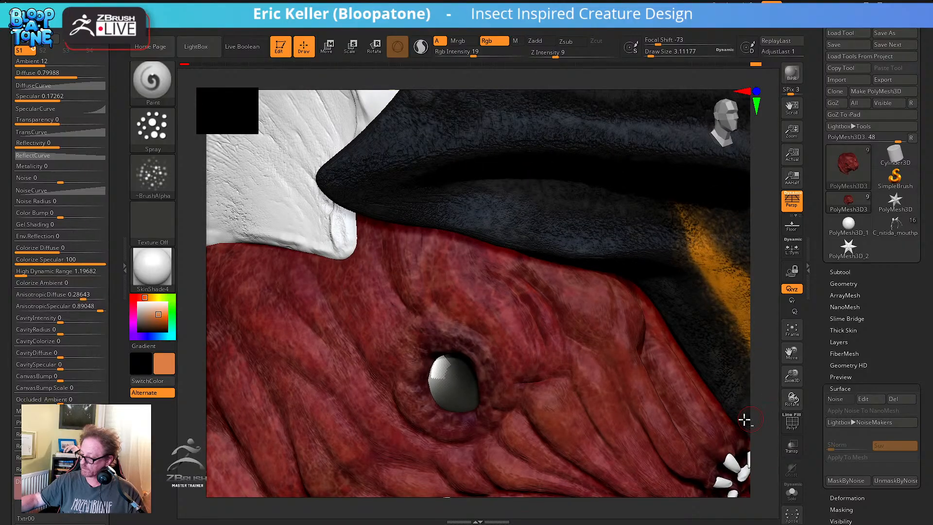
right_click_drag(743, 419, 641, 358)
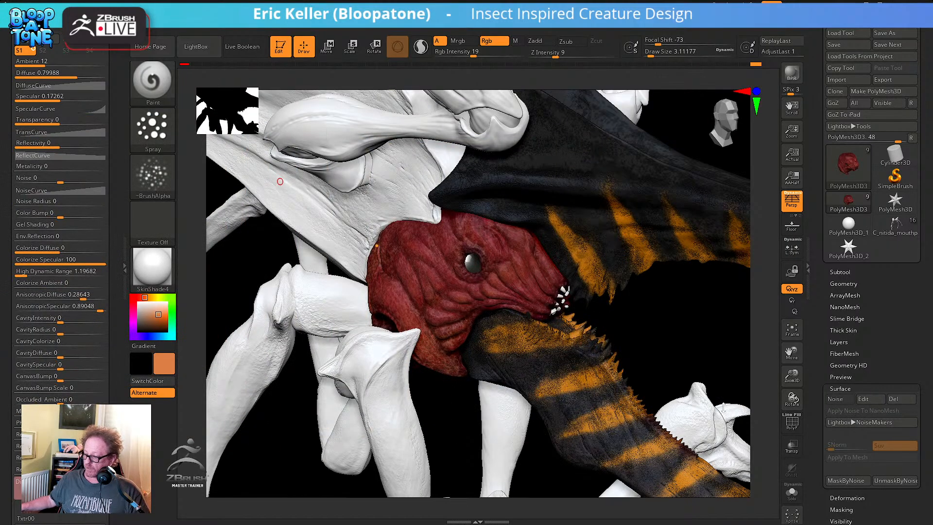
left_click_drag(692, 346, 693, 370)
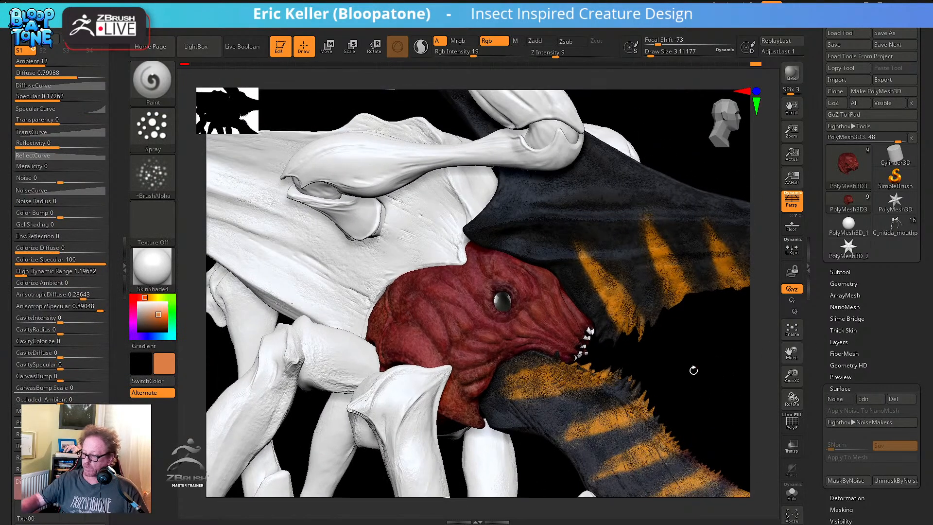
left_click(792, 492)
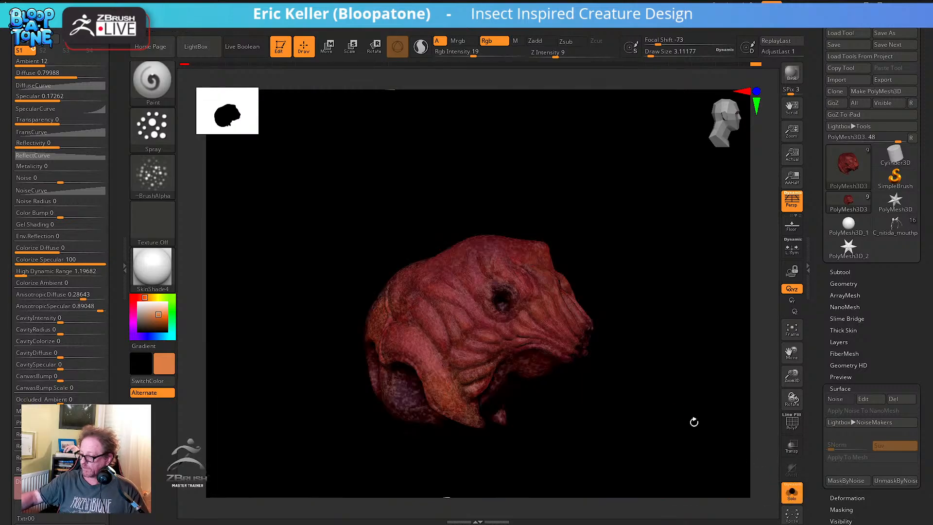
Change the paint colour to dark red, enlarge the draw size to about 9.45 and spray over the cranium and the folds behind it
left_click_drag(694, 421, 604, 404)
left_click_drag(156, 316, 162, 327)
left_click(141, 301)
left_click(139, 297)
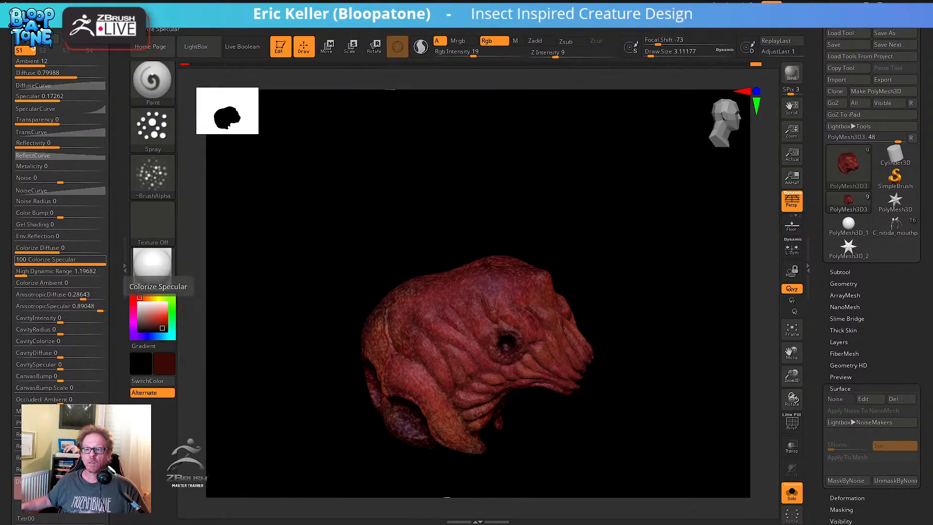
key("Return")
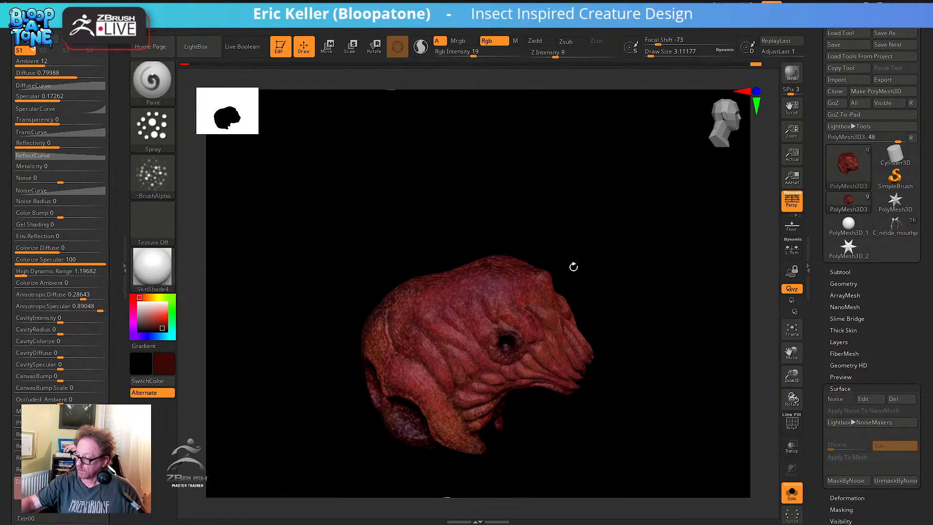
key("s")
left_click_drag(512, 290, 516, 290)
left_click_drag(540, 258, 603, 270)
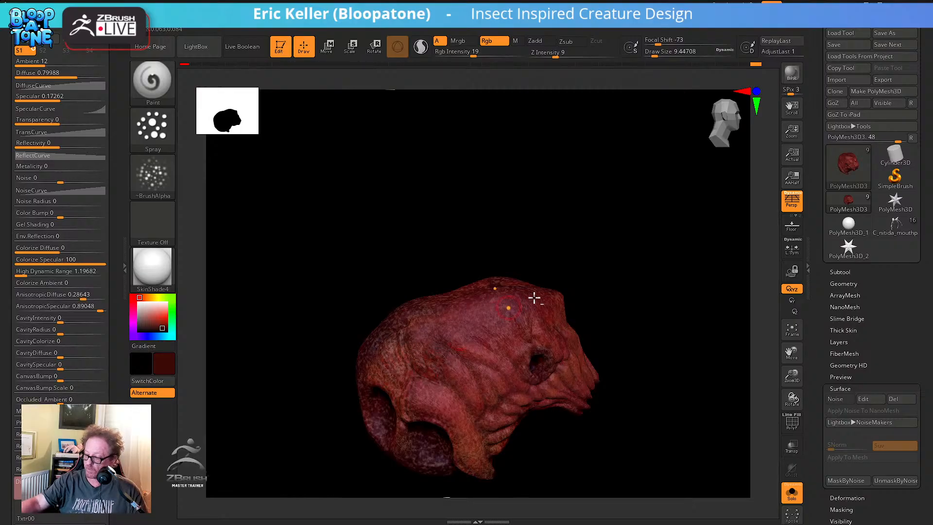
left_click_drag(535, 297, 438, 306)
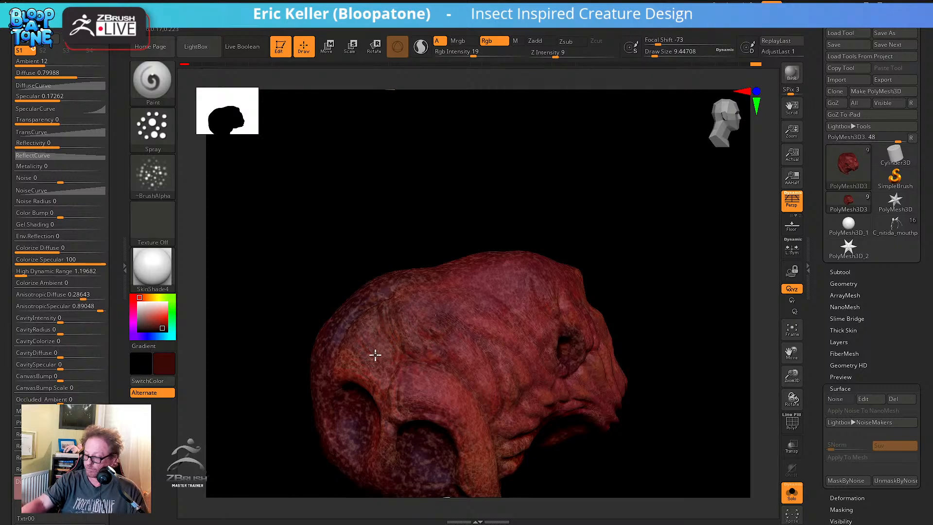
Raise RGB intensity to 39 and spray dark red over the back of the head and around the rear sockets
left_click_drag(473, 52, 489, 52)
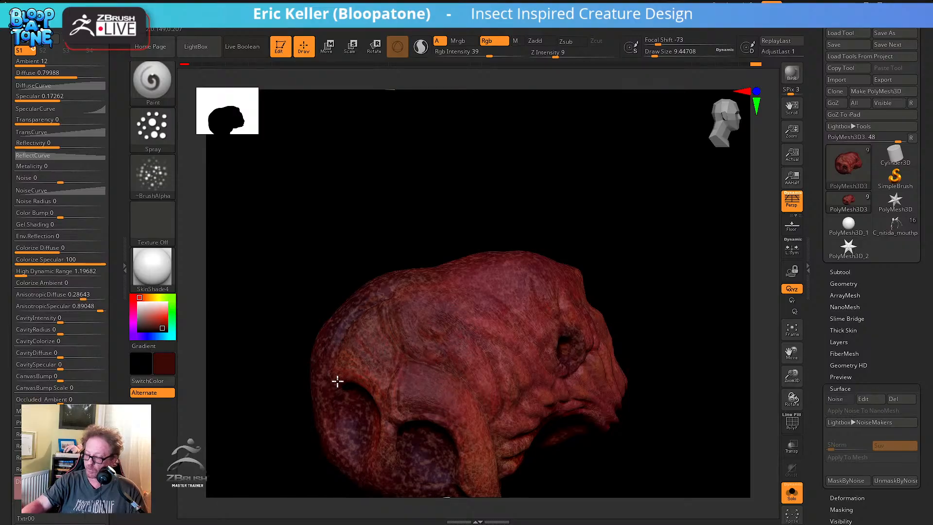
right_click_drag(382, 396, 390, 328, "alt")
right_click_drag(391, 364, 396, 335)
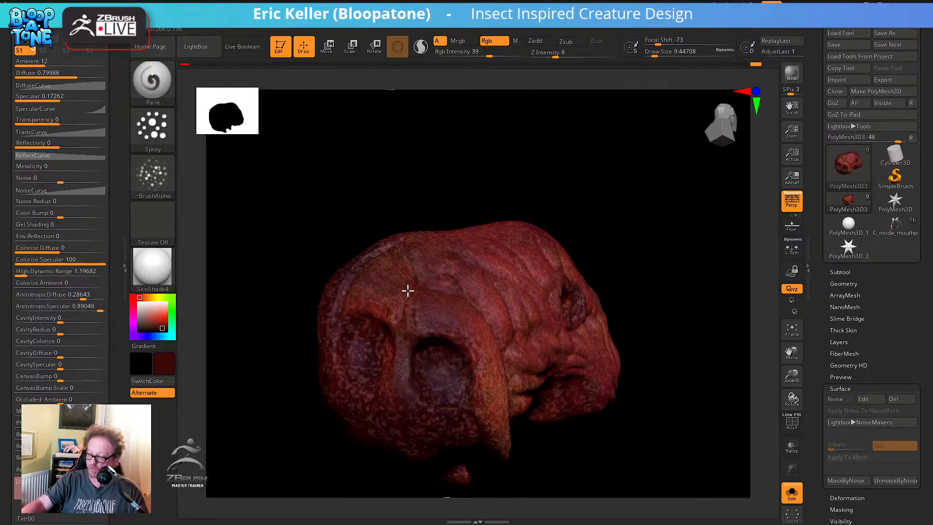
right_click_drag(392, 279, 402, 370)
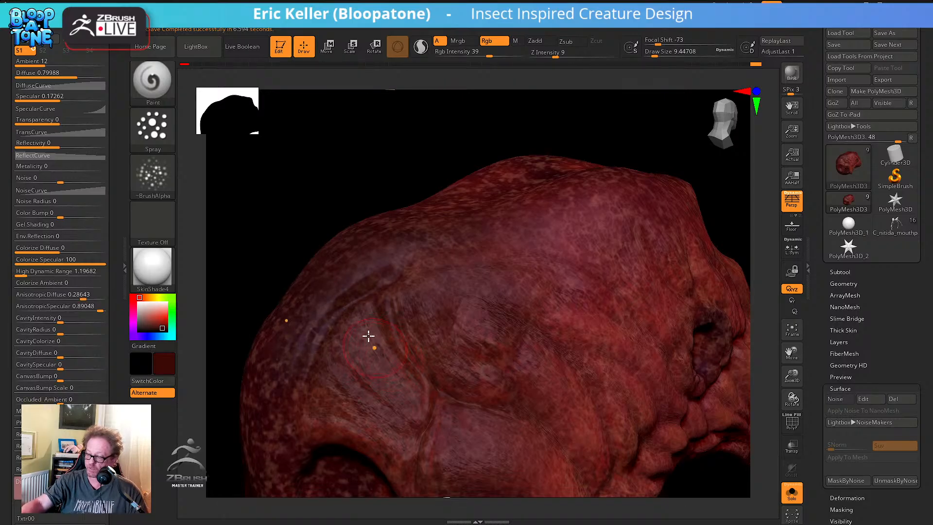
Spray dark red over the upper rear of the cranium, deepening the colour further for the folds on its side
mouse_move(368, 337)
right_mouse_down()
mouse_move(373, 285)
mouse_move(406, 405)
mouse_move(394, 358)
right_mouse_up()
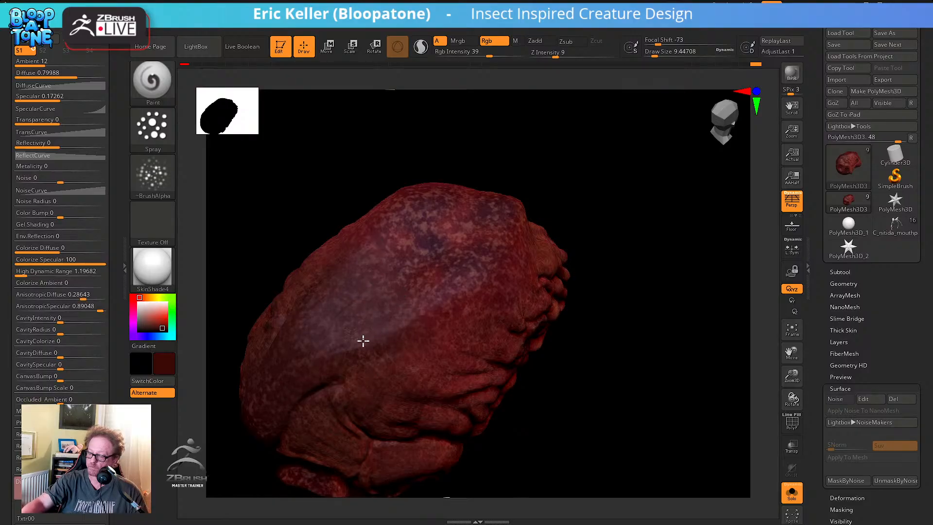
mouse_move(421, 411)
right_mouse_down()
mouse_move(433, 281)
mouse_move(323, 323)
right_mouse_up()
left_click(165, 329)
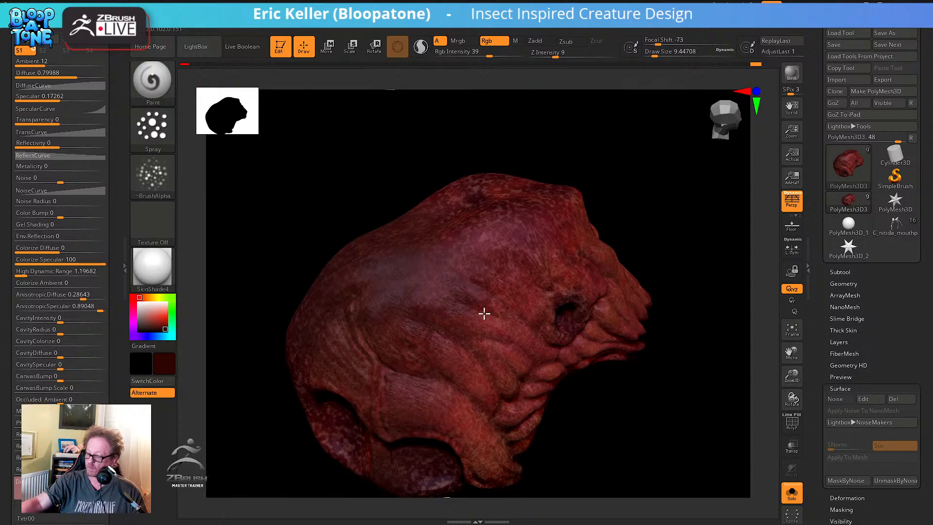
mouse_move(488, 357)
right_mouse_down("alt")
mouse_move(477, 287)
mouse_move(454, 323)
right_mouse_up("alt")
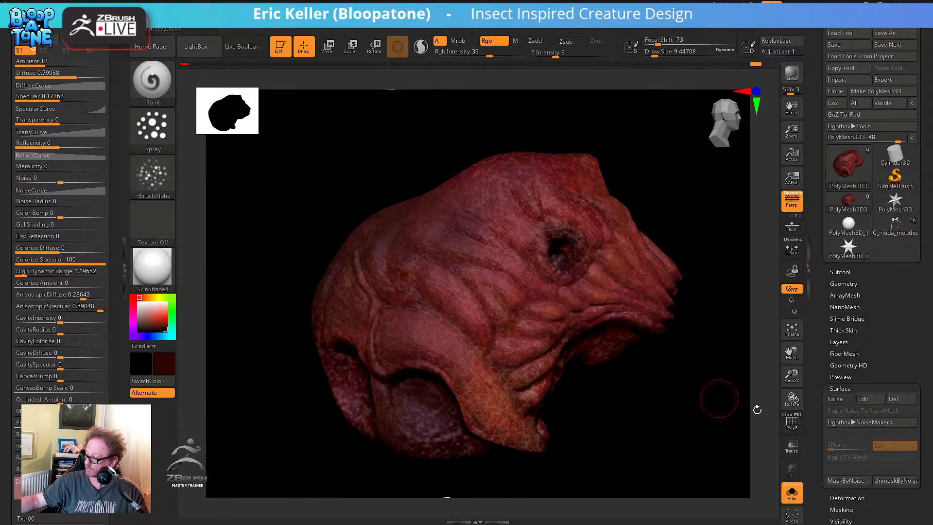
Show the creature's other parts around the head as transparent ghosts
left_click(793, 492)
left_click(793, 493)
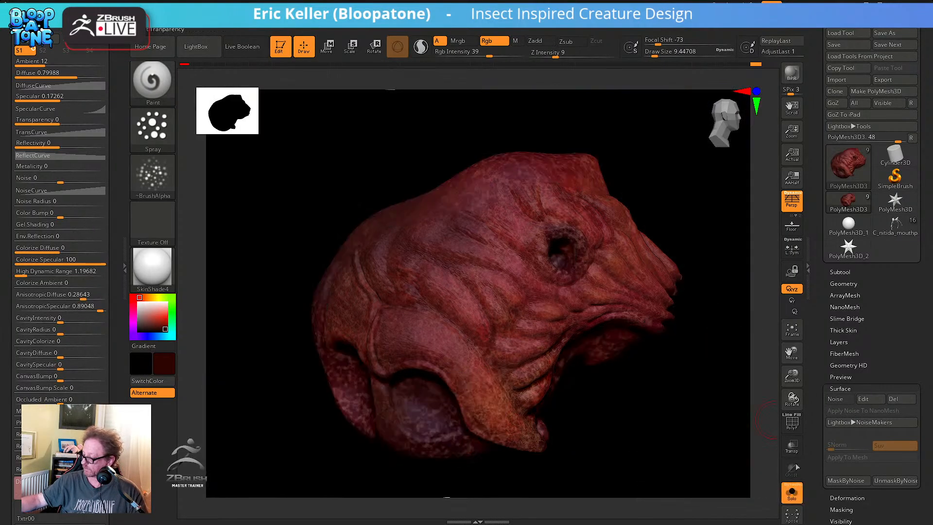
left_click(793, 492)
left_click(791, 445)
right_click_drag(481, 346, 515, 418)
left_click(792, 469)
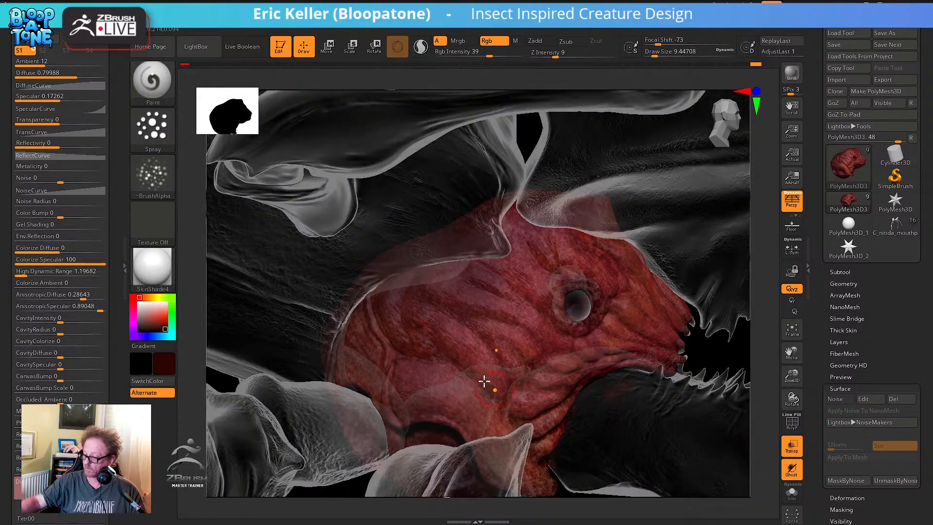
Raise RGB intensity to 58 and spray dark red over the head areas that lie beneath the shell and beside the leg joints
right_click_drag(483, 381, 515, 265)
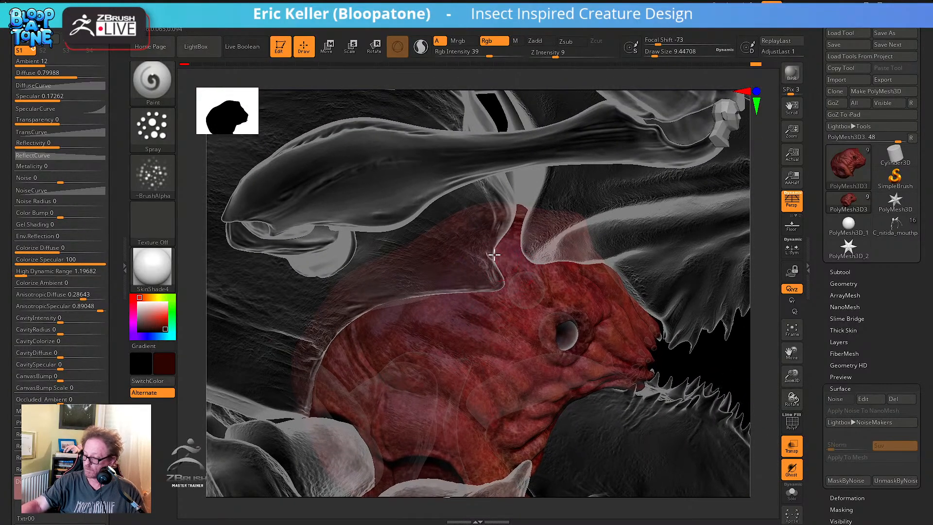
left_click_drag(486, 54, 497, 67)
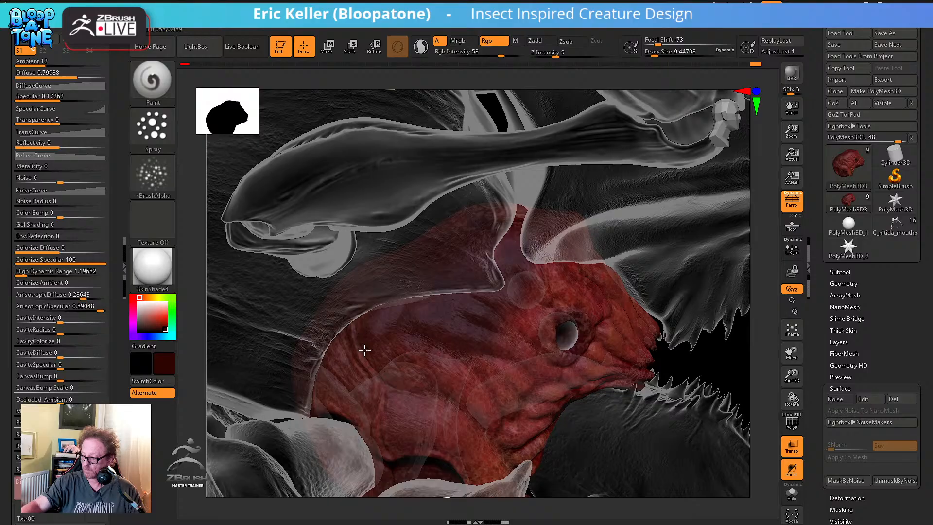
mouse_move(448, 371)
right_mouse_down()
mouse_move(470, 352)
mouse_move(430, 340)
right_mouse_up()
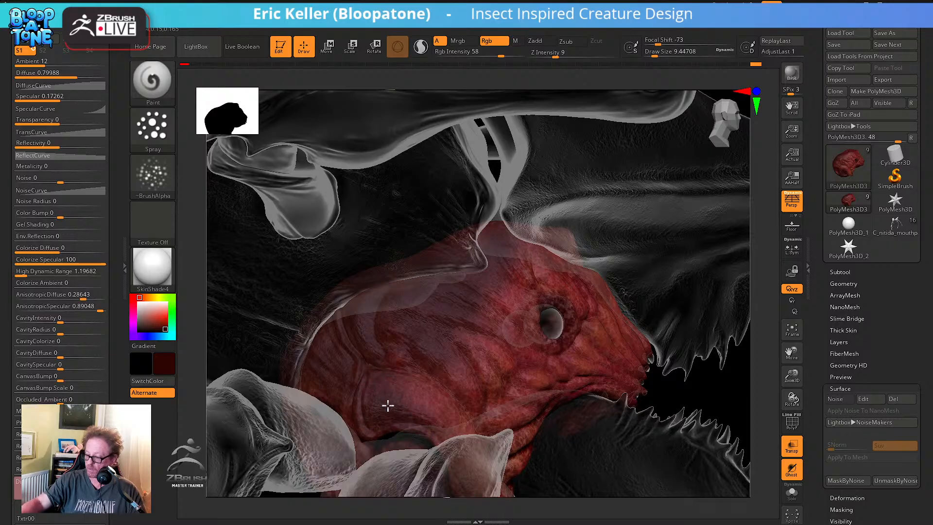
right_click_drag(445, 427, 456, 332)
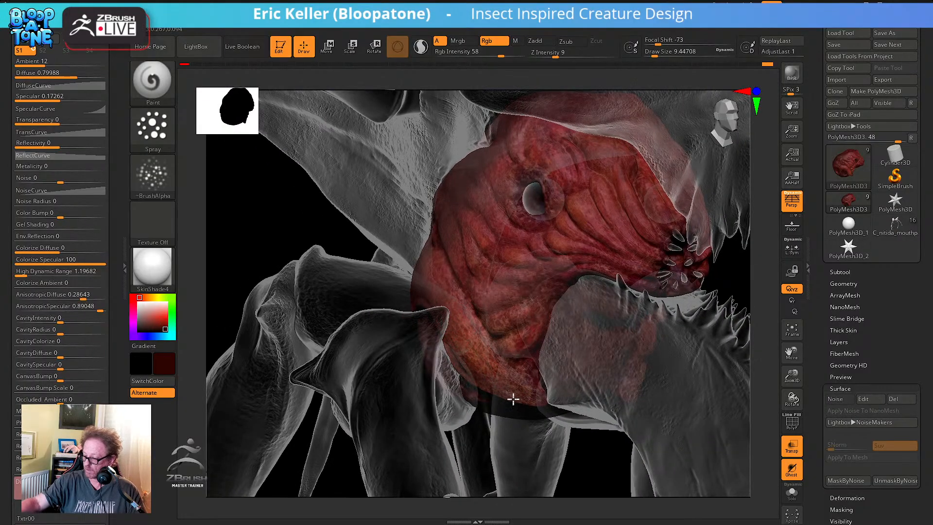
right_click_drag(457, 362, 407, 305)
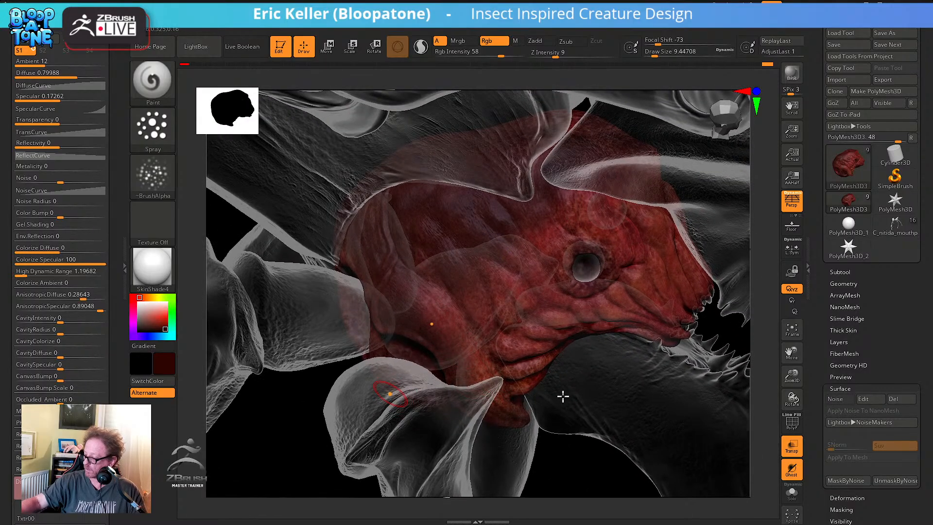
Isolate the head, deepen the paint to a near-black red and spray the folds and flap behind the jaw
left_click(792, 492)
left_click_drag(635, 457, 600, 456)
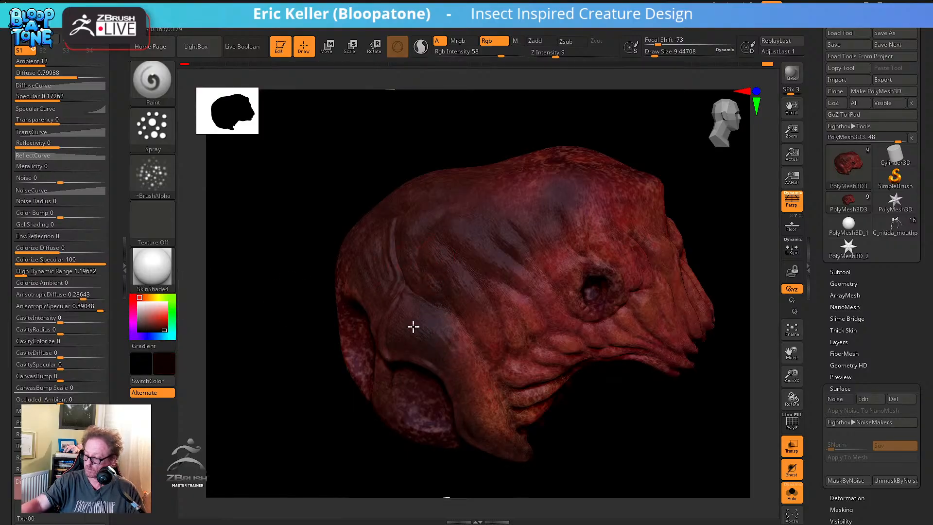
left_click_drag(390, 309, 460, 337)
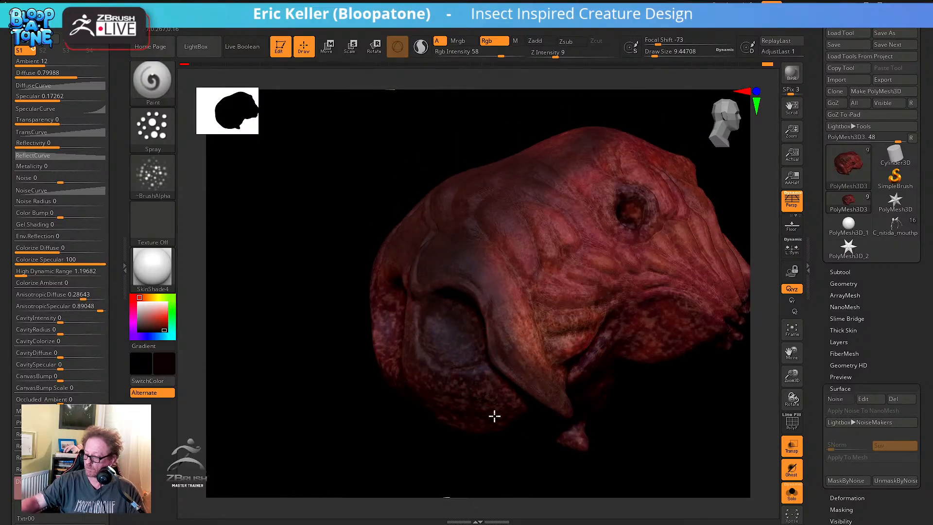
Spray near-black red over the back of the head, between and inside the rear sockets
left_click_drag(406, 294, 424, 321)
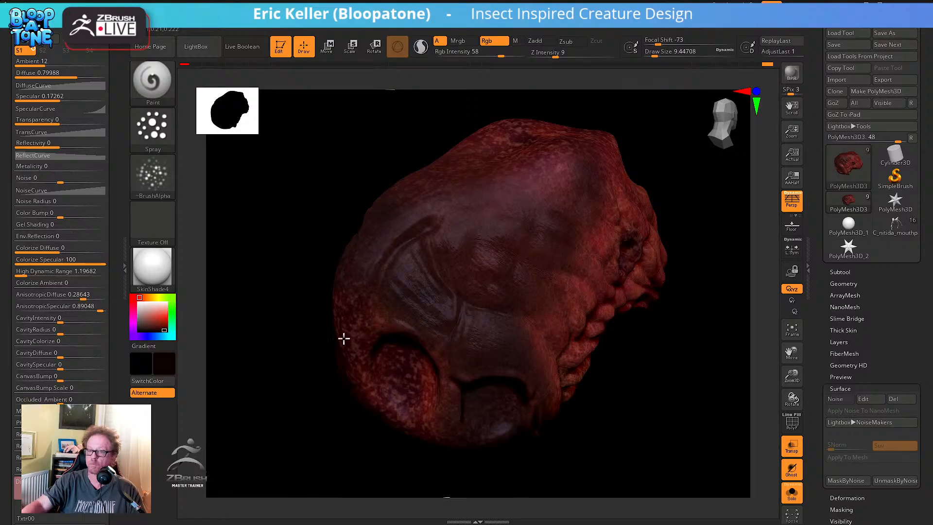
left_click_drag(352, 362, 345, 321)
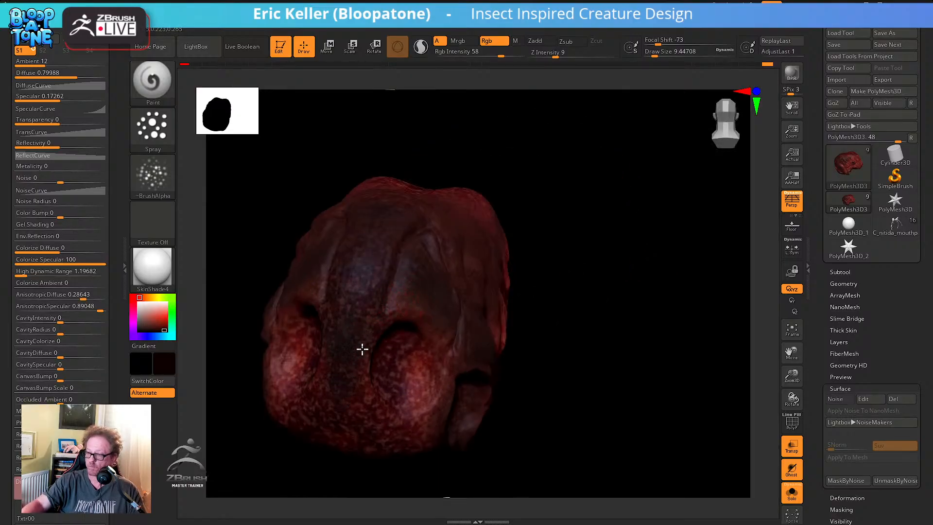
left_click_drag(413, 387, 408, 329)
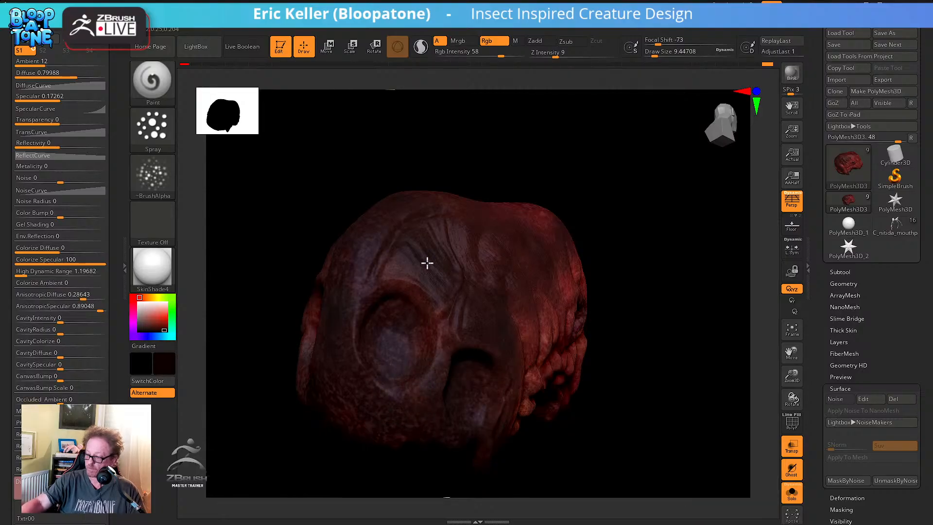
Spray near-black red over the back and crown of the head, covering the mottled patches on top
right_click_drag(479, 275, 388, 265)
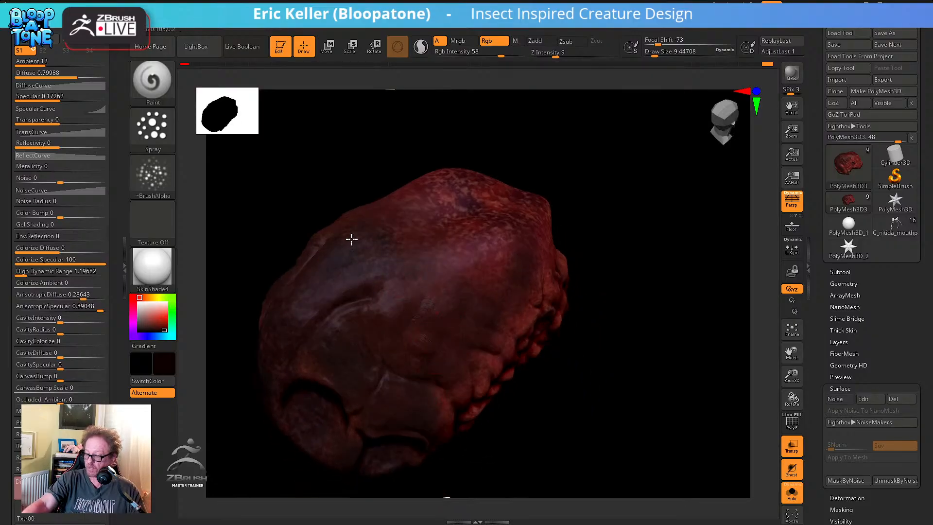
right_click_drag(398, 252, 391, 294)
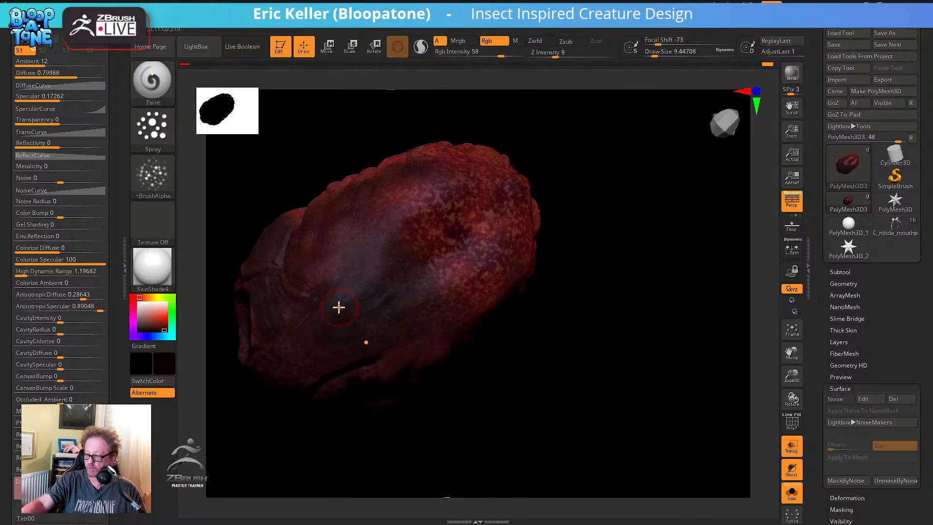
right_click_drag(493, 418, 444, 229)
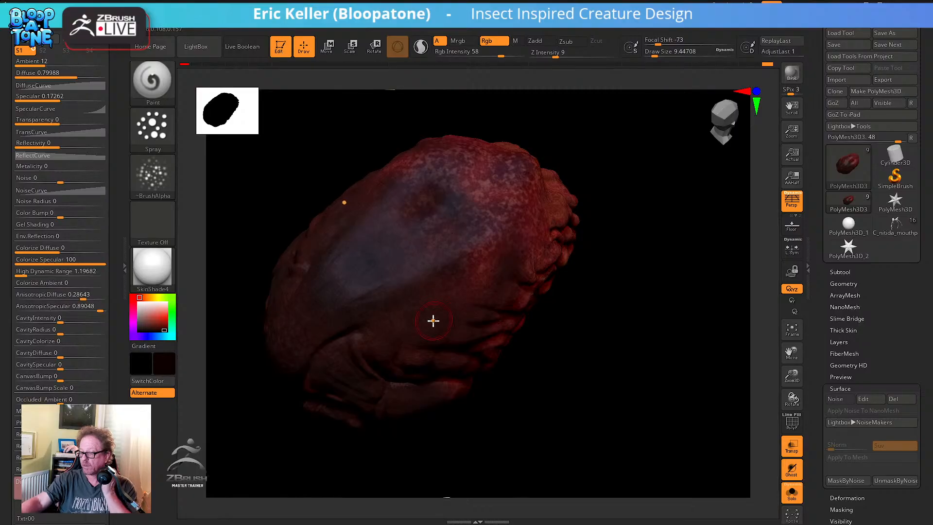
left_click(158, 93)
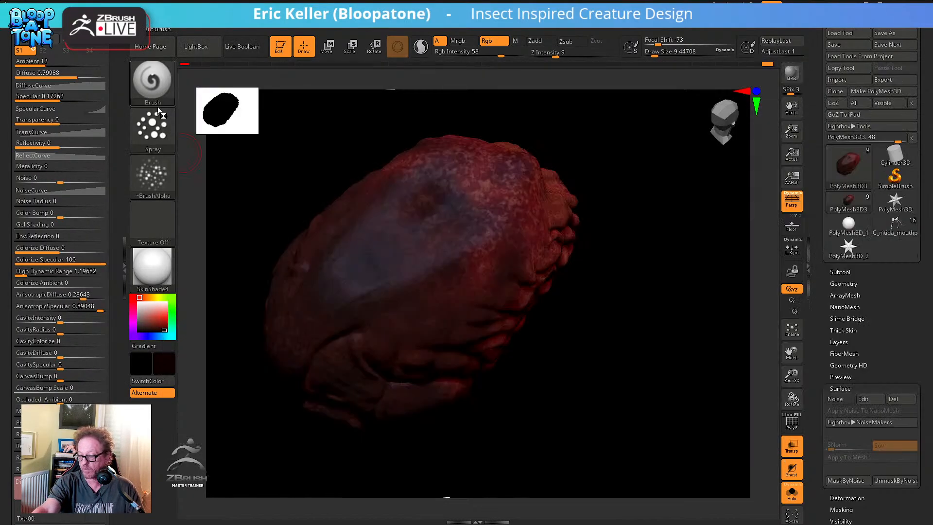
left_click(155, 97)
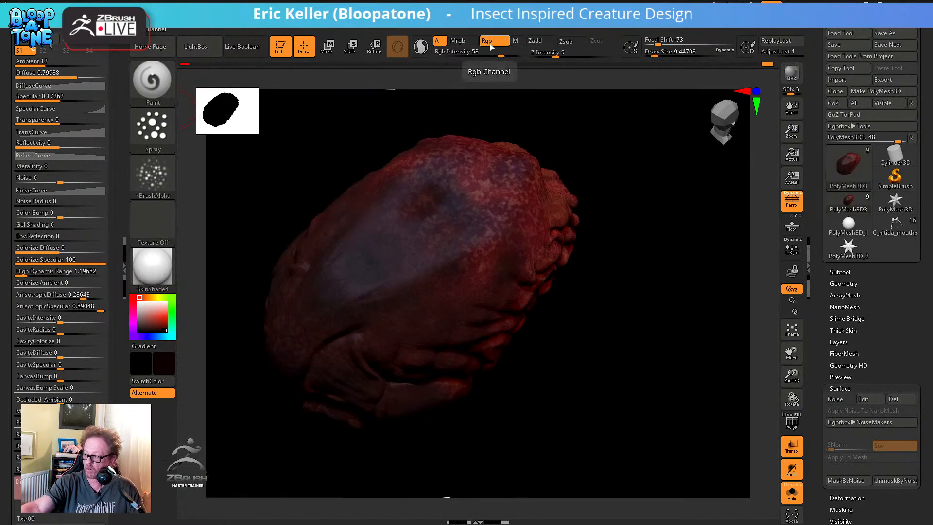
left_click_drag(467, 96, 442, 263)
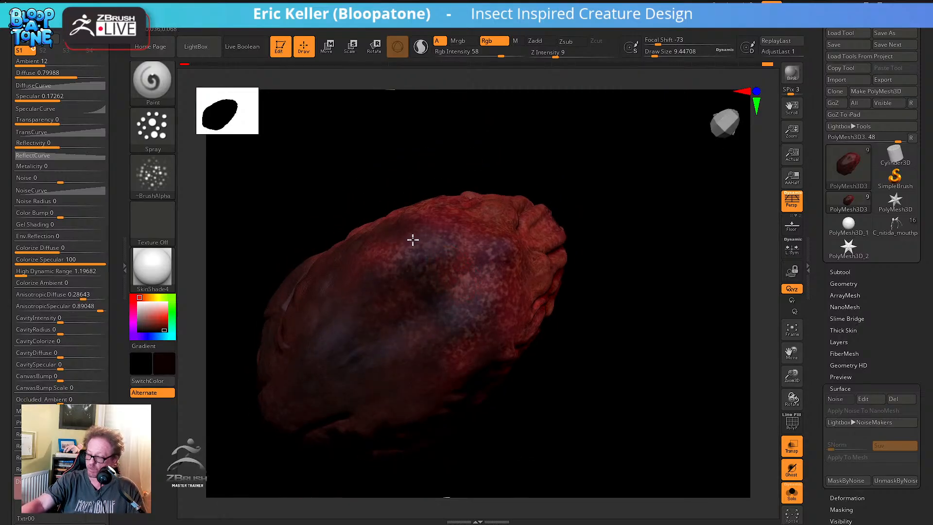
mouse_move(417, 234)
left_mouse_down()
mouse_move(439, 242)
mouse_move(460, 288)
left_mouse_up()
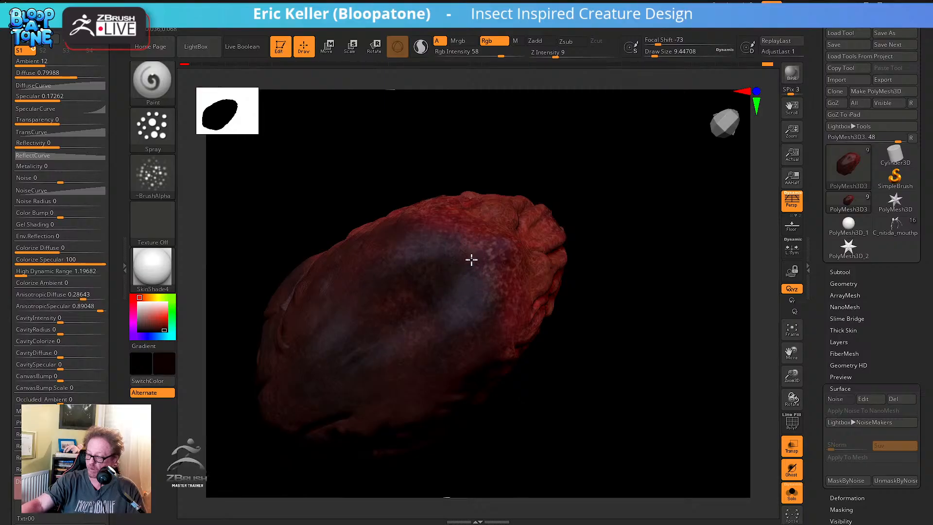
Lower the head's geometry to subdivision level 1 and examine its paint resolution up close
left_click_drag(548, 458, 749, 417)
scroll(838, 355, "down", 5)
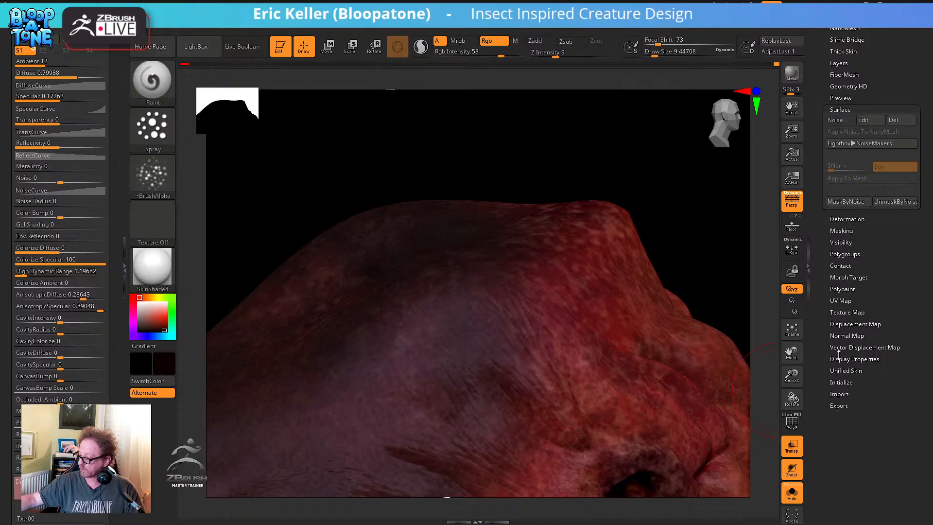
scroll(840, 253, "up", 5)
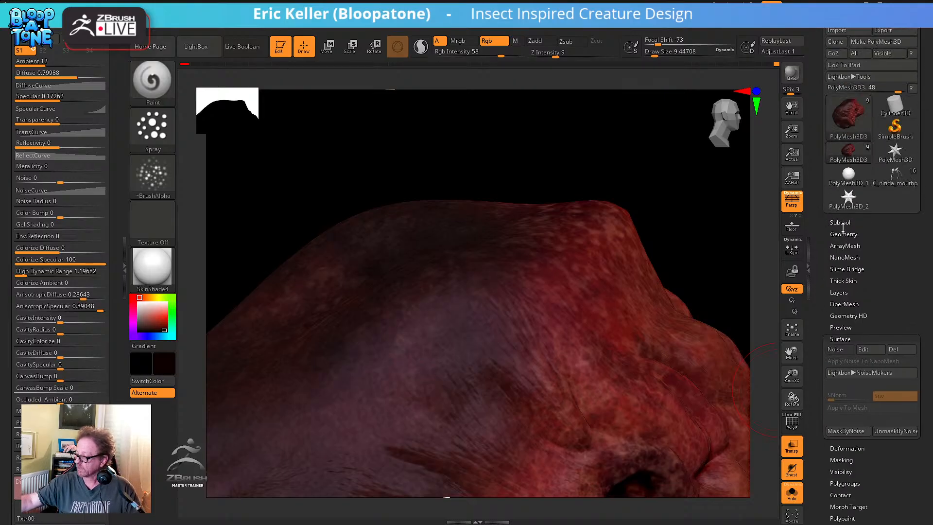
left_click(840, 222)
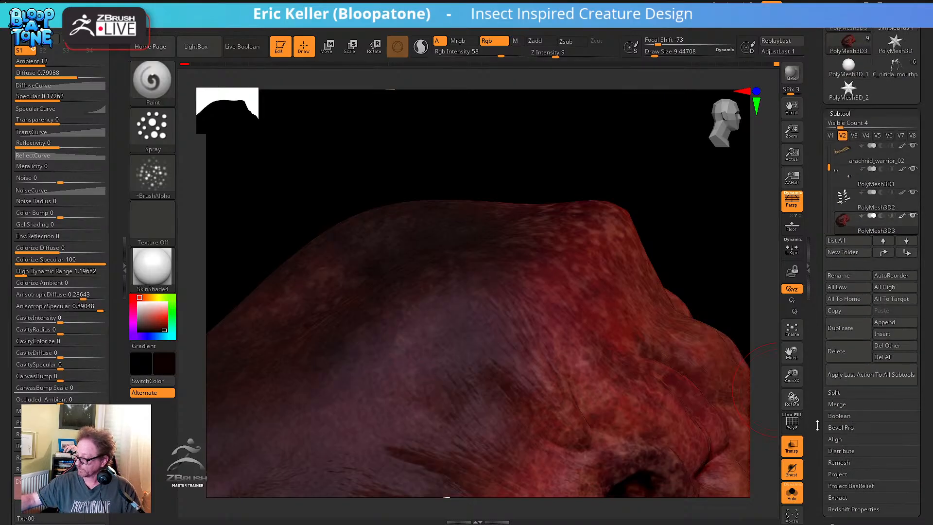
left_click(843, 410)
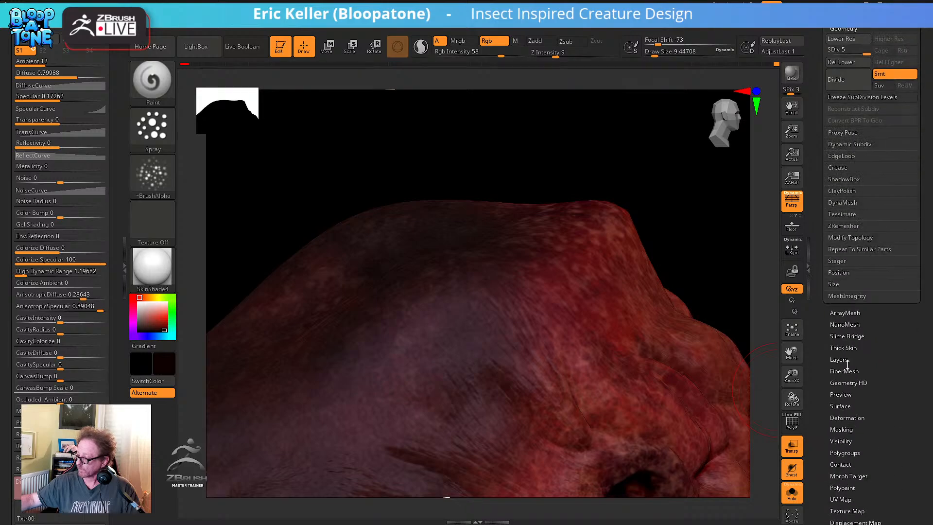
left_click(831, 51)
right_click_drag(685, 339, 683, 415)
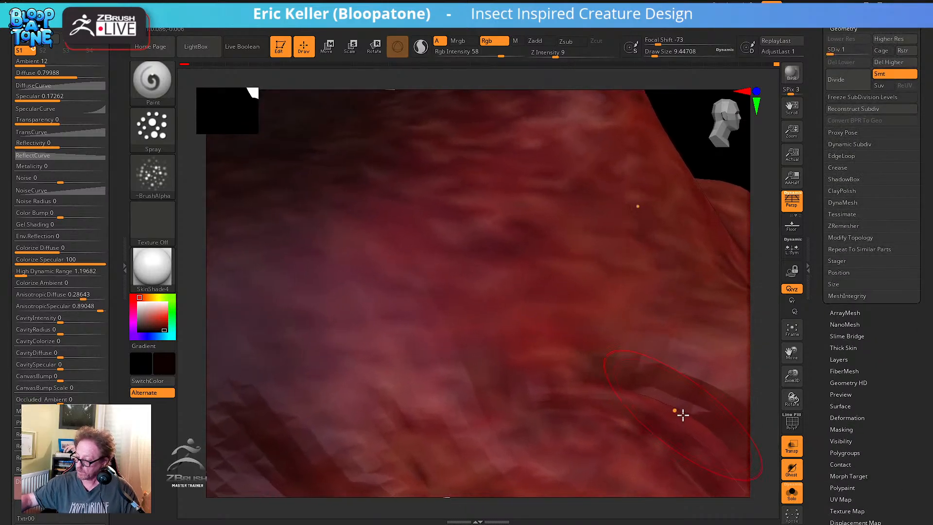
right_click_drag(633, 389, 646, 402, "alt")
key("s")
left_click_drag(722, 182, 714, 183)
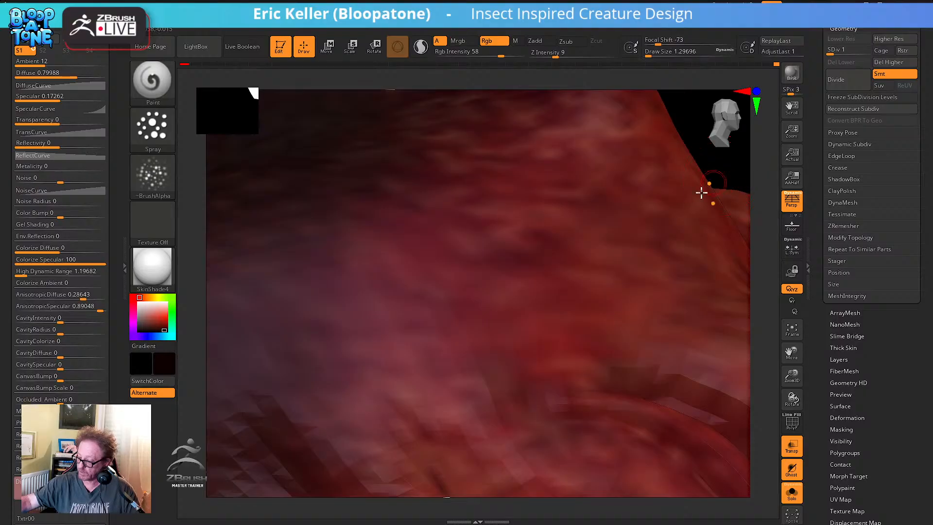
right_click_drag(518, 392, 494, 379)
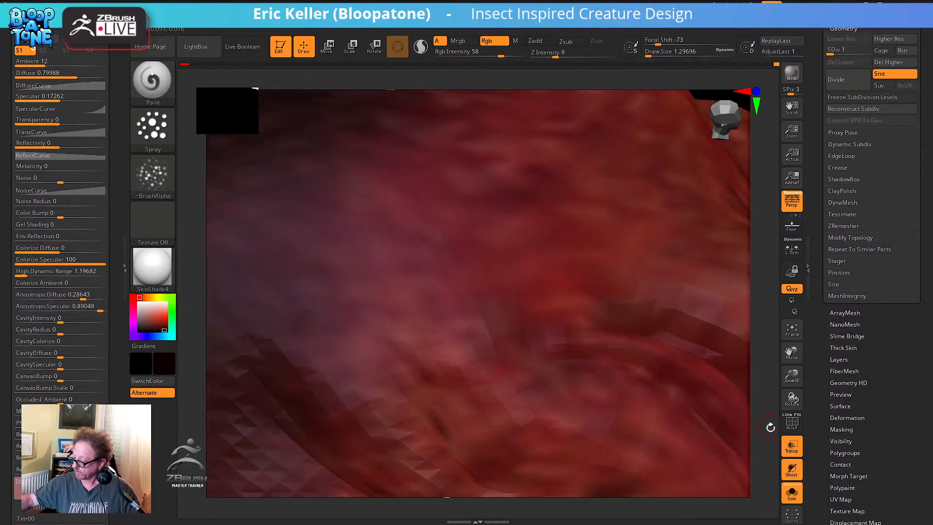
Overlay the wireframe without its polygroup fill and compare the paint detail after raising the head to subdivision level 5
left_click(792, 421)
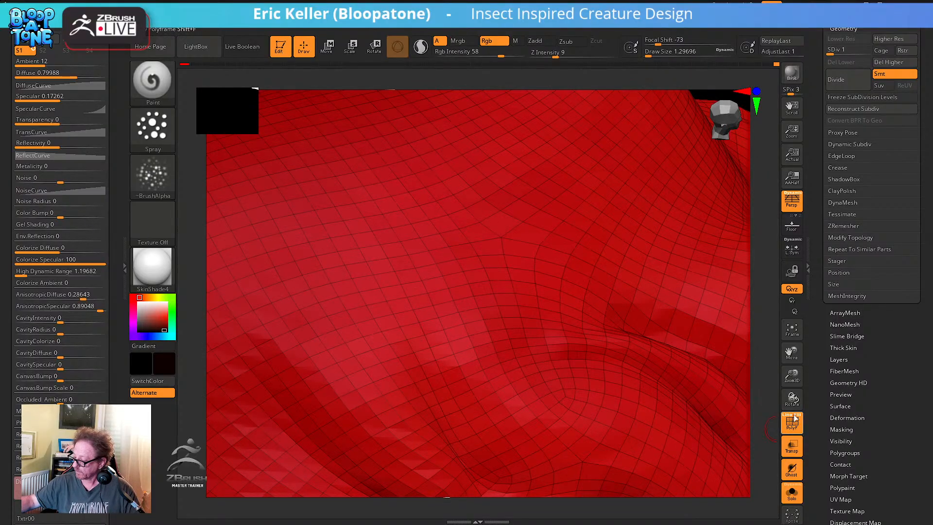
left_click(795, 416)
right_click_drag(504, 368, 509, 361)
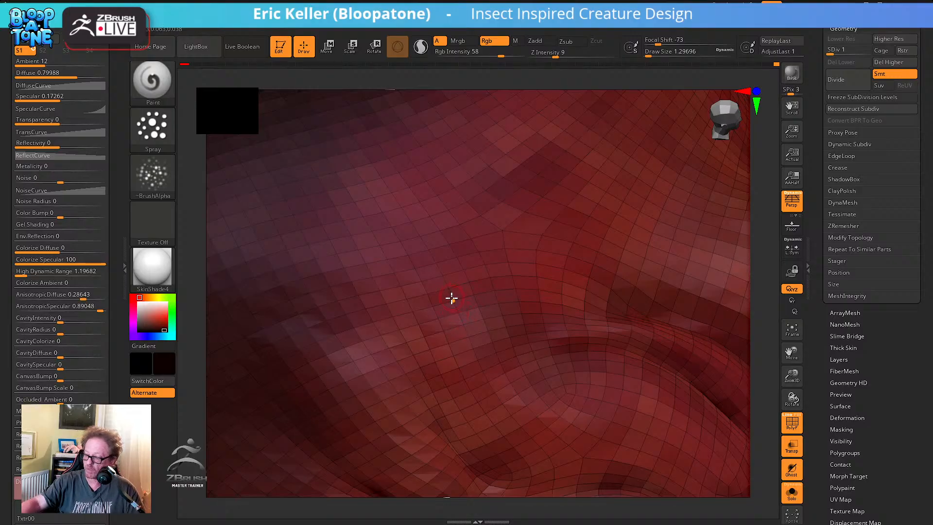
left_click_drag(842, 54, 870, 54)
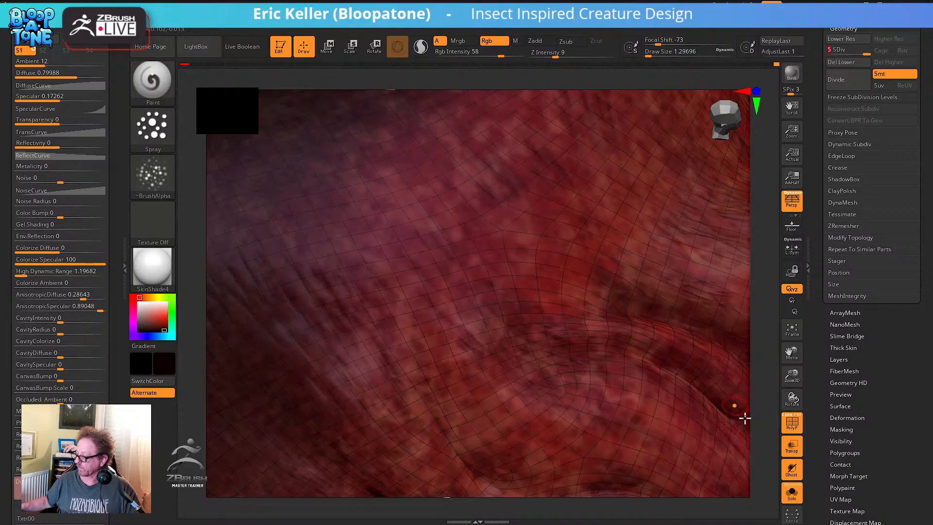
key("shift+f")
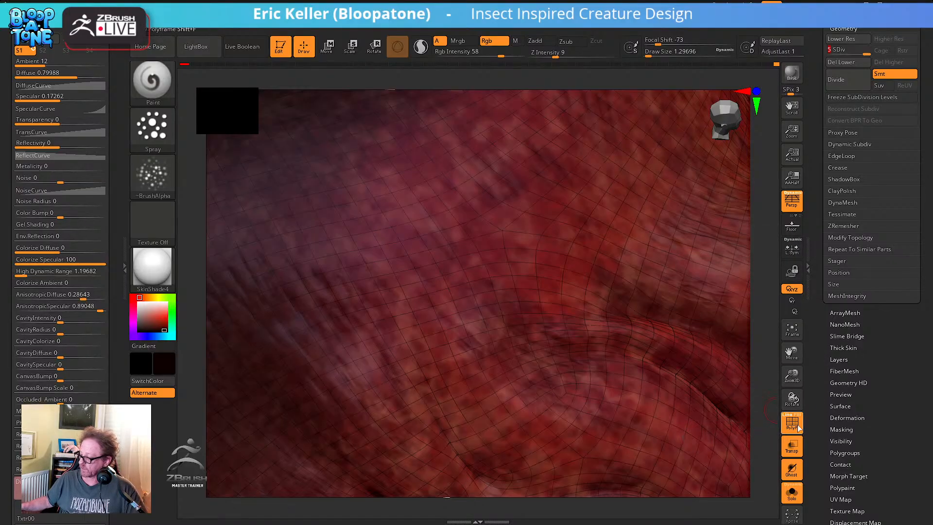
Set the draw size to about 5.75 and spray near-black red over the crown's edge and the folds behind the eye socket
left_click_drag(764, 416, 716, 404, "alt")
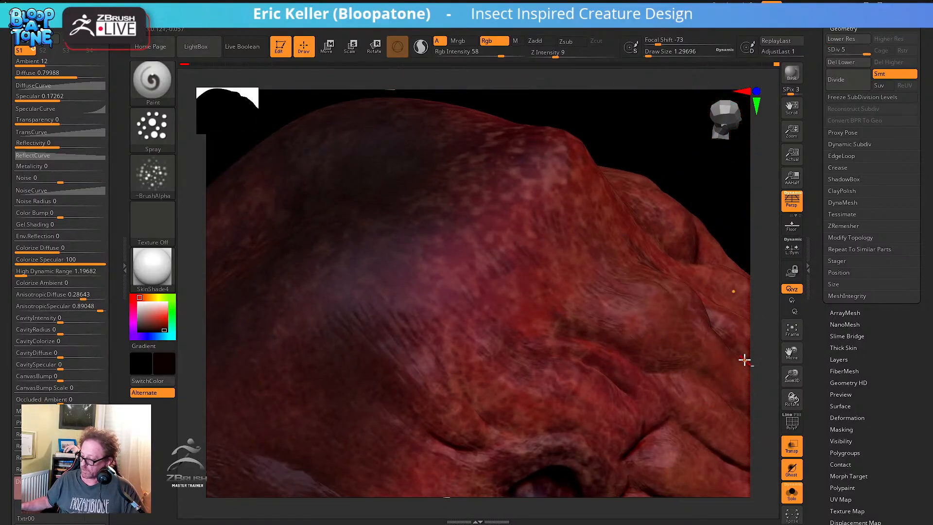
left_click_drag(762, 360, 722, 357, "alt")
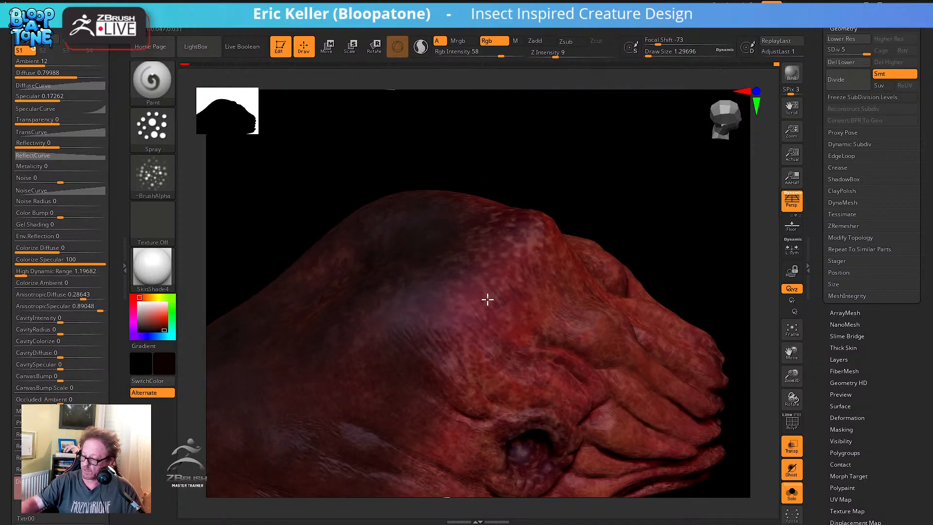
key("s")
left_click_drag(491, 287, 466, 308)
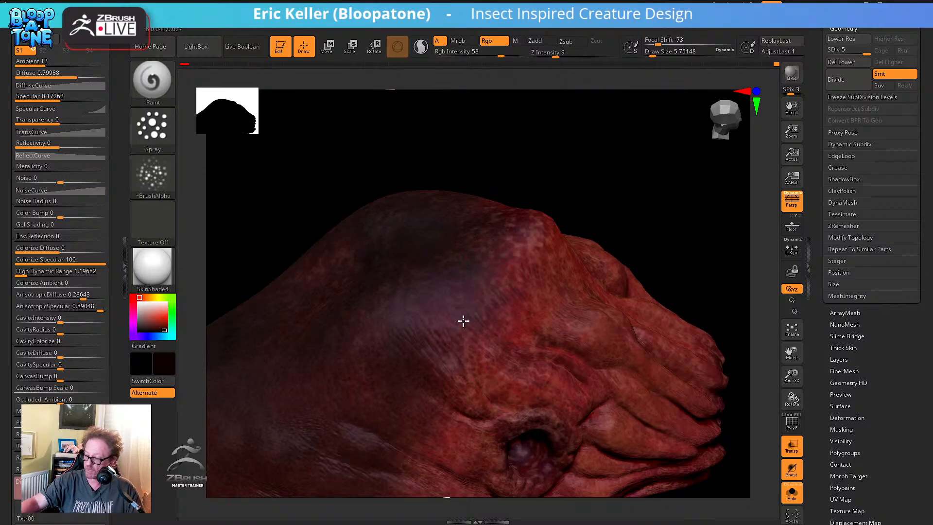
right_click_drag(420, 428, 455, 319)
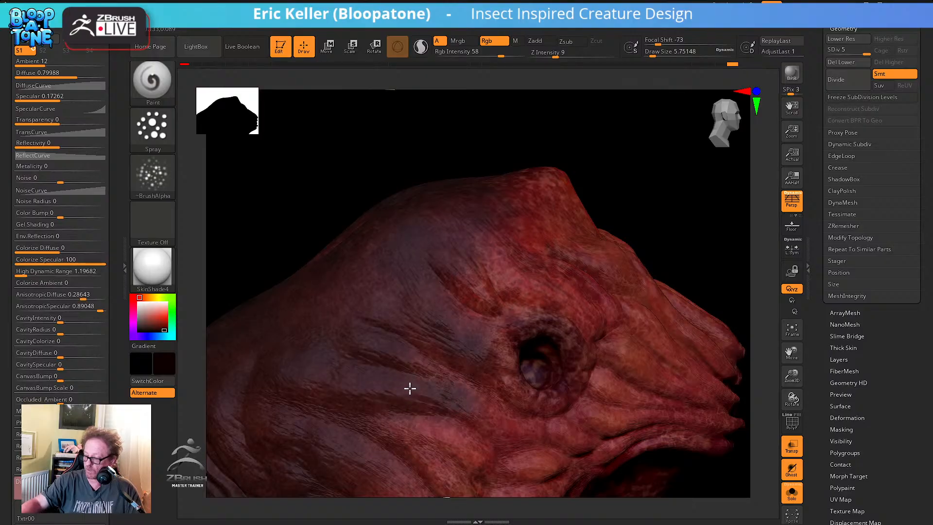
Mask the head by cavity with blur 2 and intensity 100
left_click_drag(821, 370, 818, 332)
left_click(850, 364)
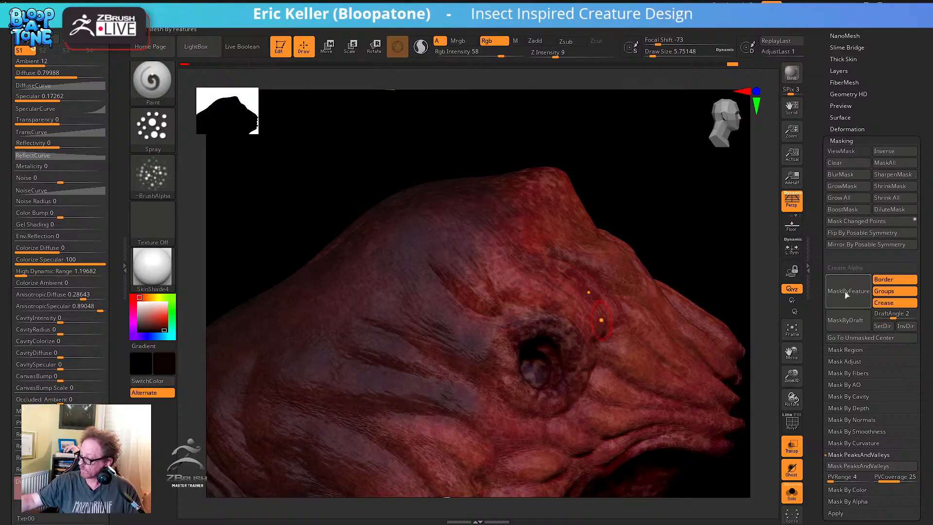
right_click_drag(419, 380, 422, 340, "alt")
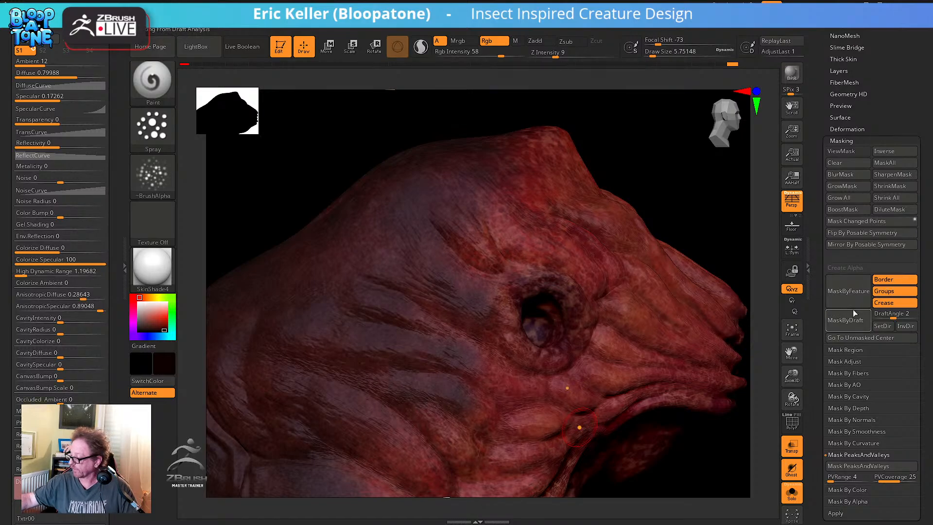
left_click(868, 395)
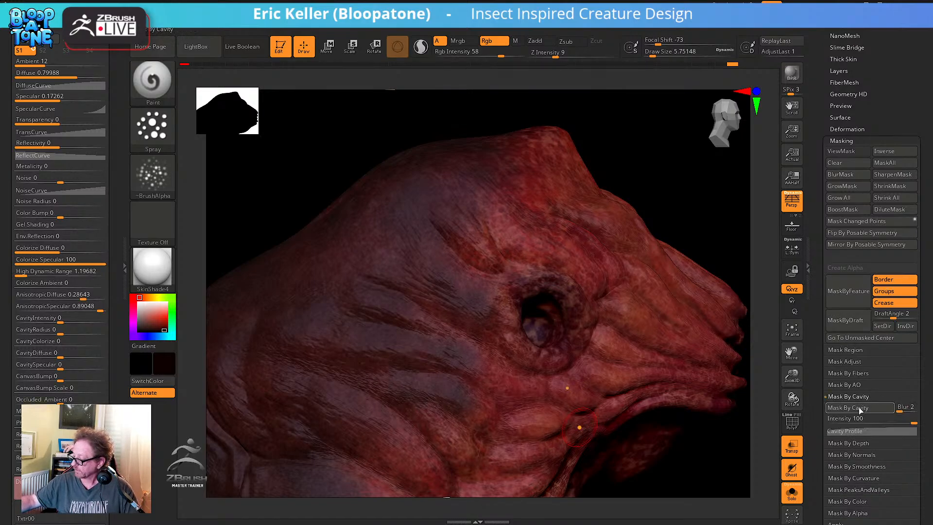
left_click(861, 411)
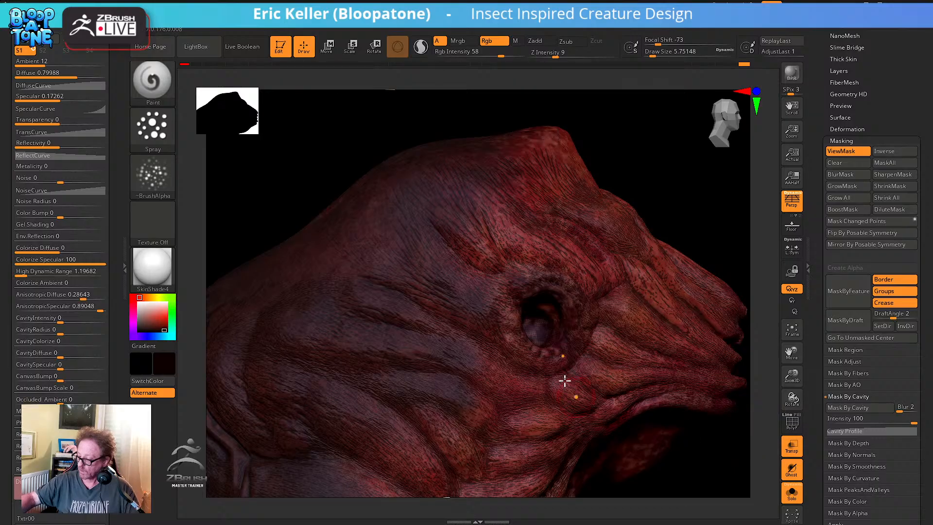
Invert the head's cavity mask and hide the mask shading
right_click_drag(641, 445, 655, 510, "ctrl")
right_click_drag(495, 391, 423, 300)
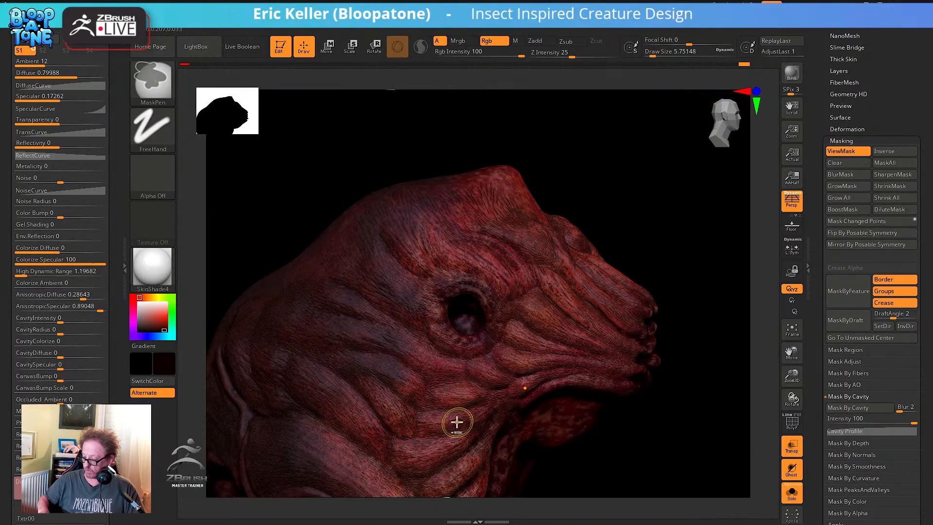
key("ctrl+i")
key("ctrl+h")
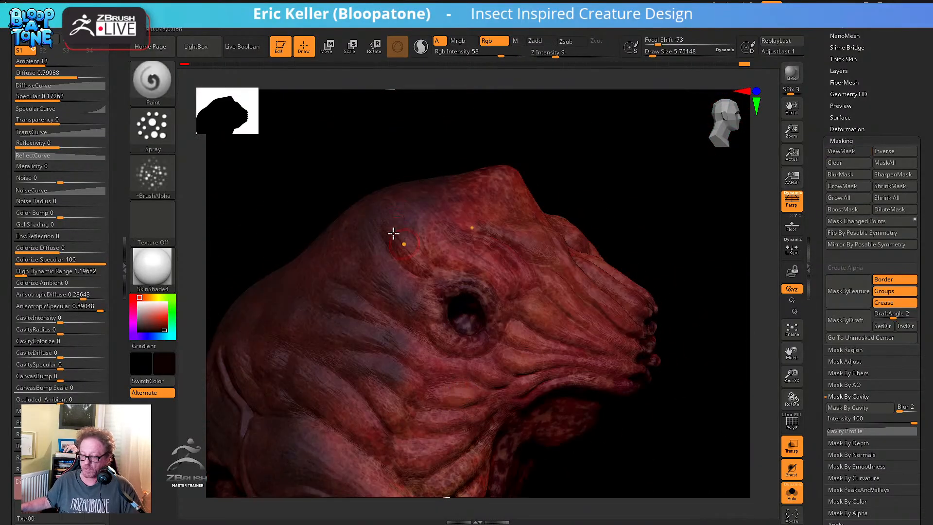
Set RGB intensity to 7 and fill the masked head with the near-black red (R 15, G 2, B 1)
left_click(458, 49)
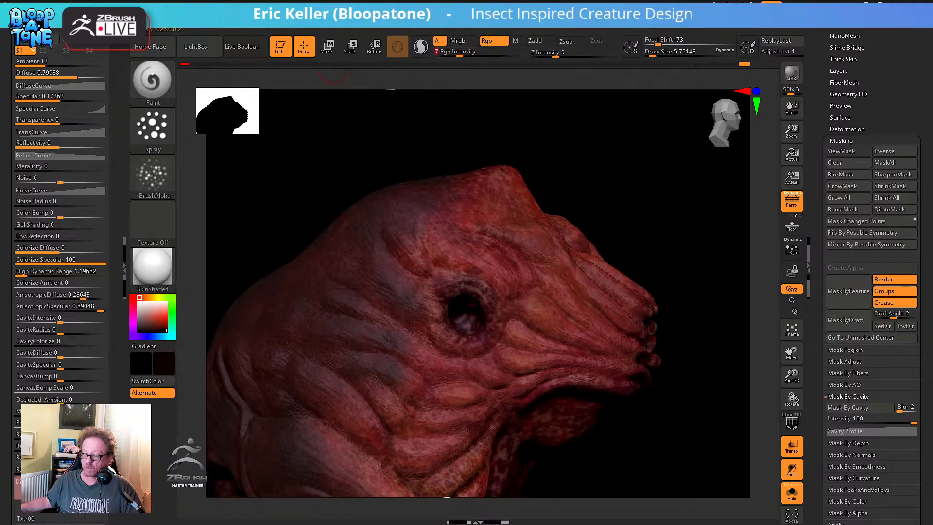
left_click(187, 20)
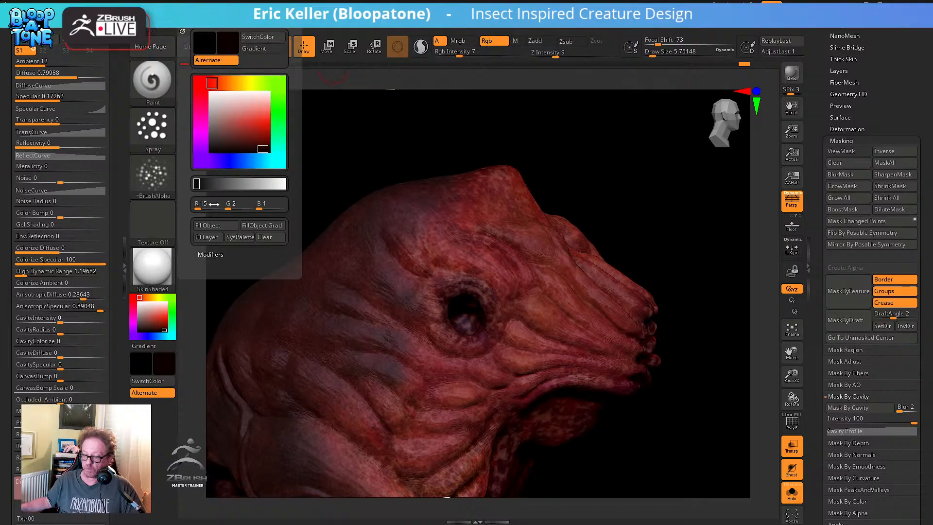
left_click(214, 229)
left_click_drag(666, 293, 783, 352, "alt")
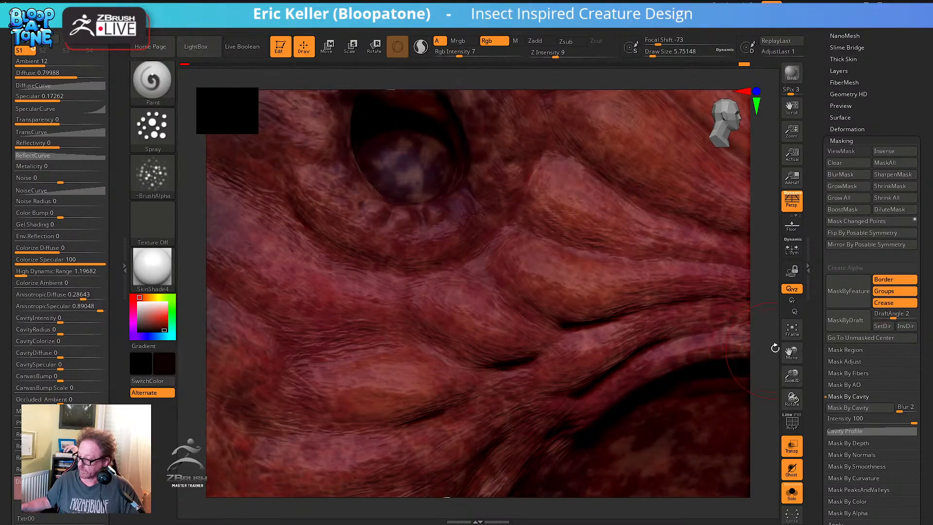
left_click_drag(773, 341, 671, 304, "alt")
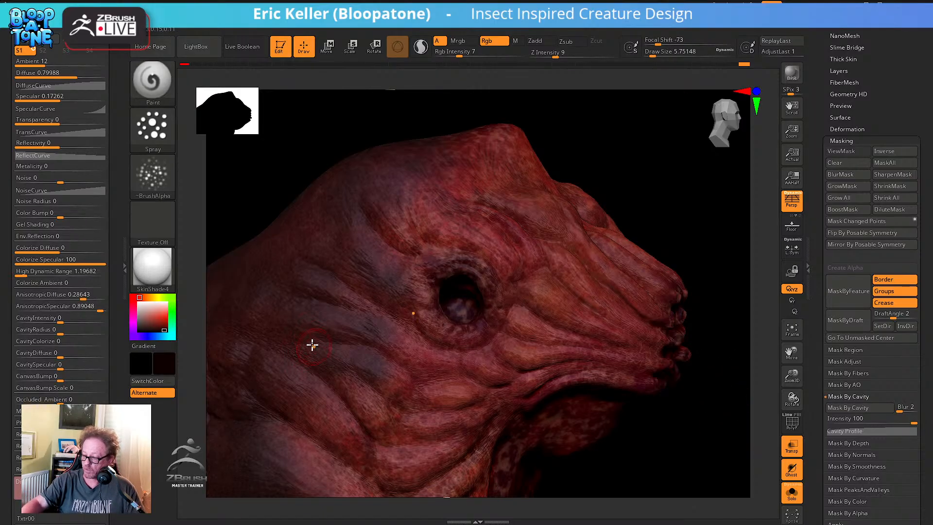
Set the draw size to about 17 and spray the near-black red over the top and back of the isolated head
right_click_drag(308, 394, 385, 344)
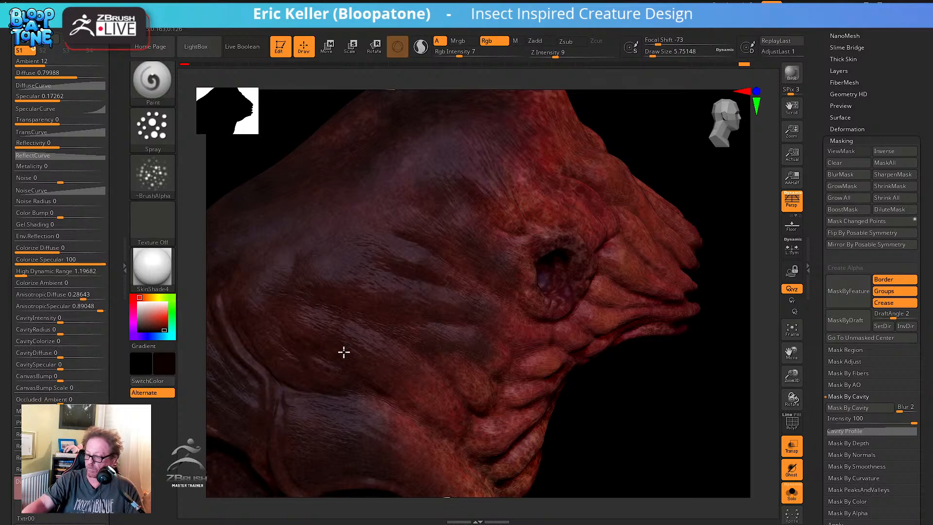
right_click_drag(416, 398, 374, 366)
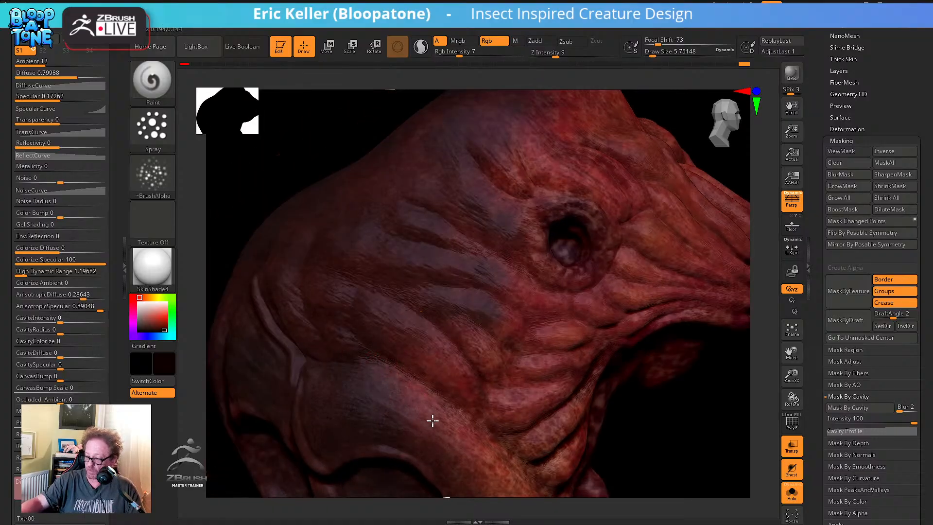
mouse_move(368, 398)
right_mouse_down()
mouse_move(358, 372)
mouse_move(408, 395)
mouse_move(481, 389)
mouse_move(472, 416)
right_mouse_up()
key("s")
left_click_drag(450, 287, 450, 291)
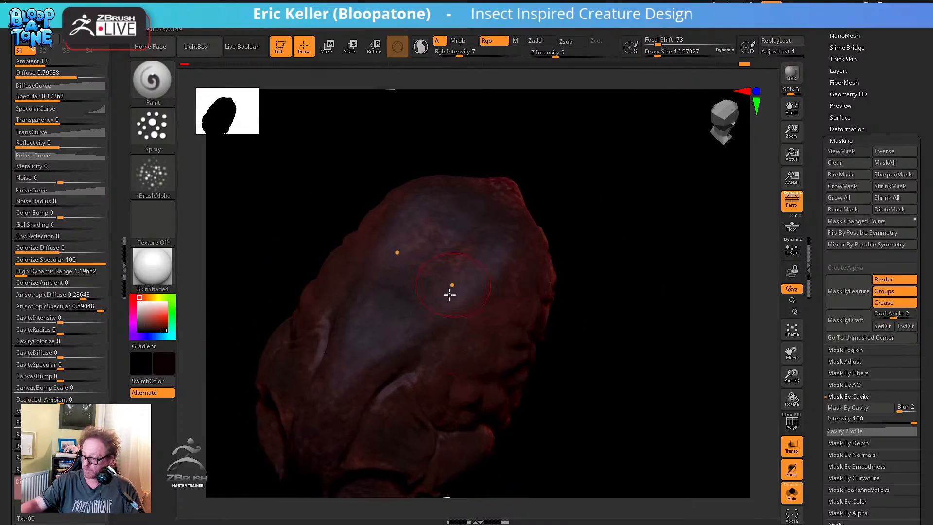
right_click_drag(450, 292, 432, 244)
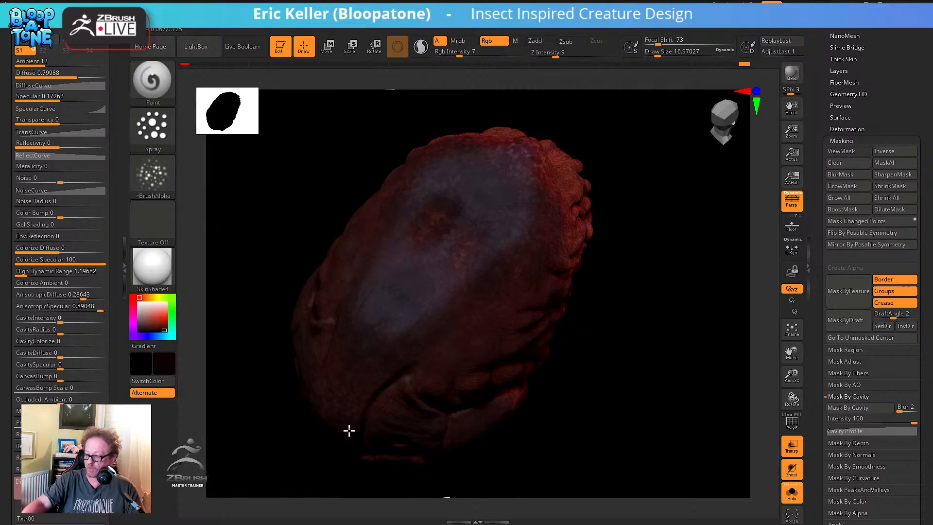
right_click_drag(349, 430, 389, 327)
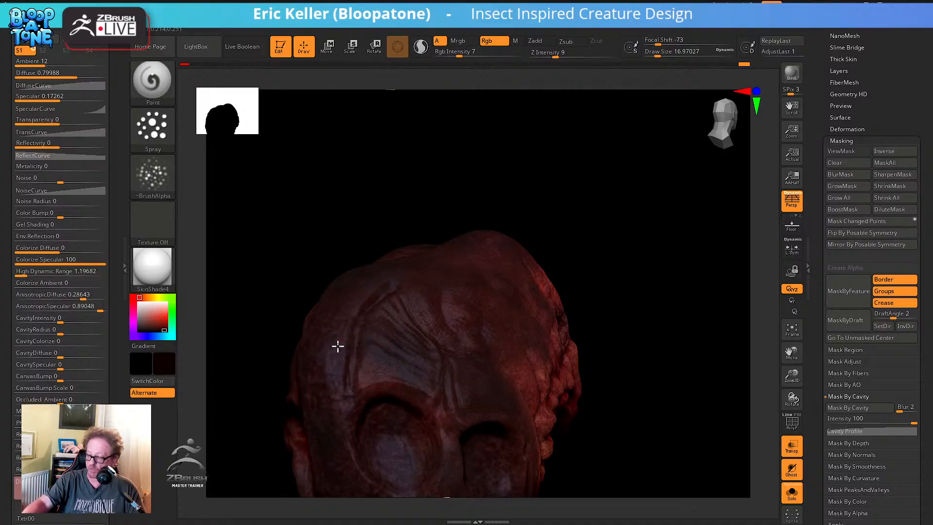
right_click_drag(628, 326, 590, 385)
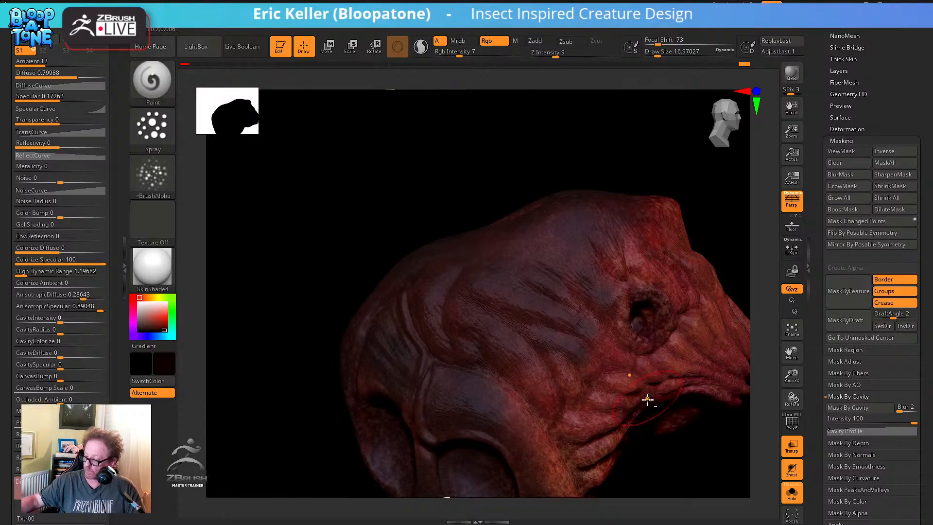
right_click_drag(647, 396, 510, 437)
Show all of the creature's parts again with transparency turned off and examine the head among them
left_click(792, 492)
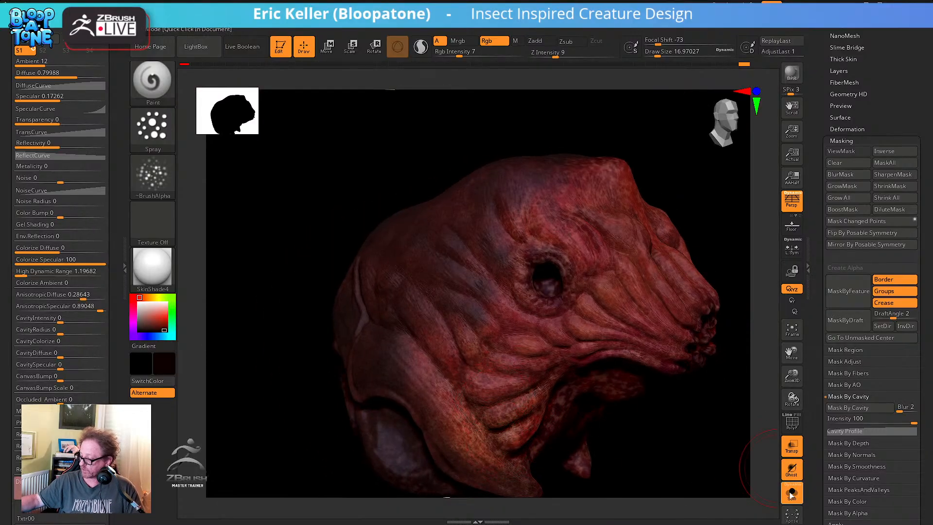
left_click(792, 445)
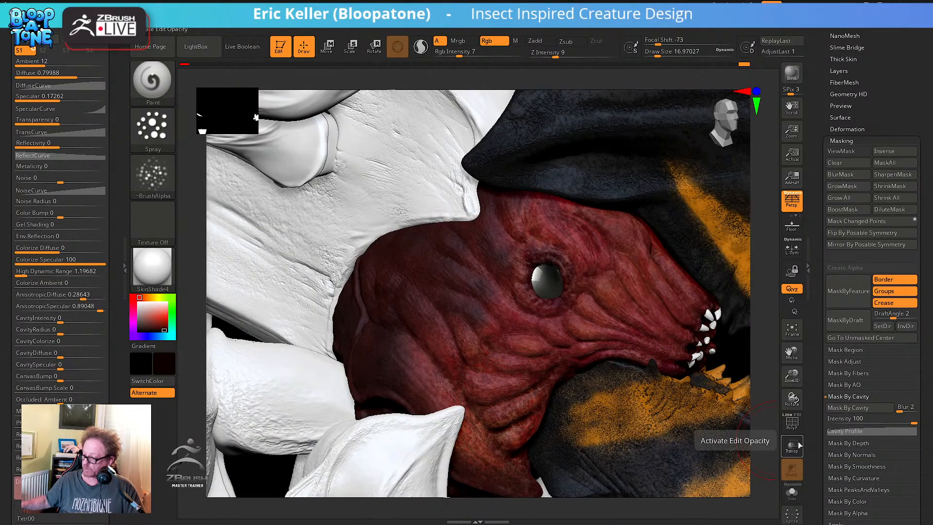
right_click_drag(754, 381, 693, 349)
right_click_drag(660, 381, 506, 437)
right_click_drag(559, 412, 437, 401)
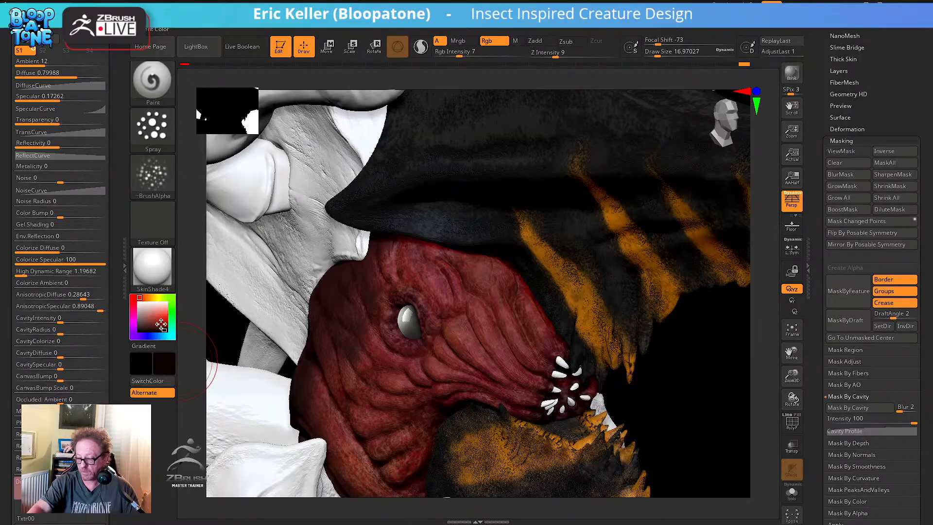
Pick a bright red, set RGB intensity to 24 and draw size to about 5, and spray the snout around the teeth
left_click(162, 323)
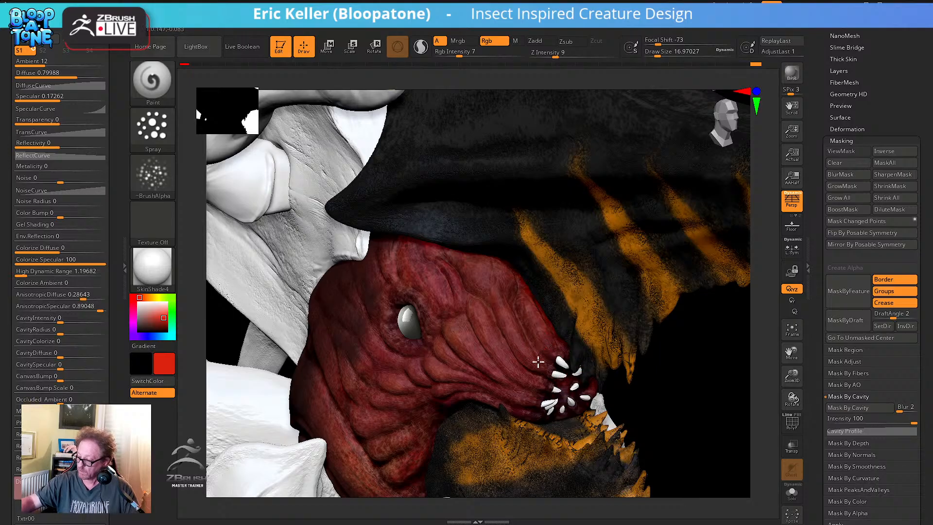
right_click_drag(547, 387, 544, 366)
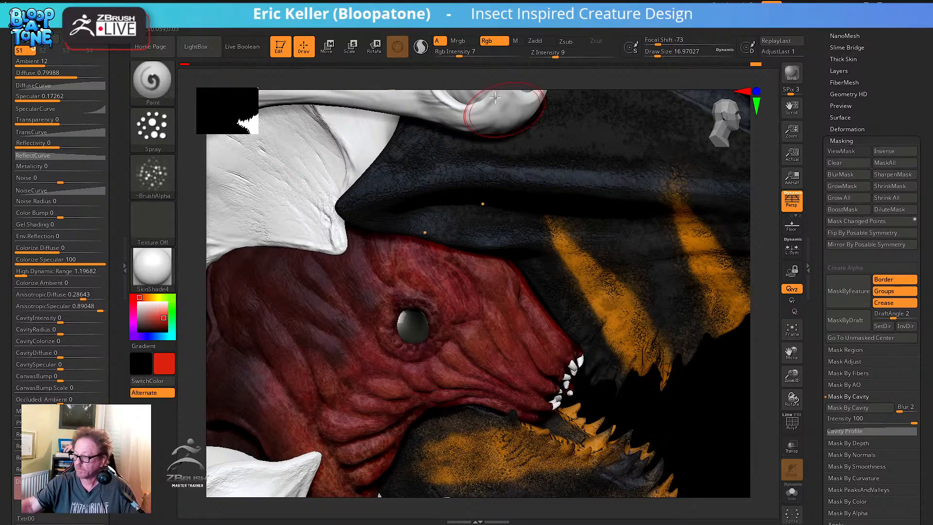
left_click_drag(460, 52, 479, 51)
key("s")
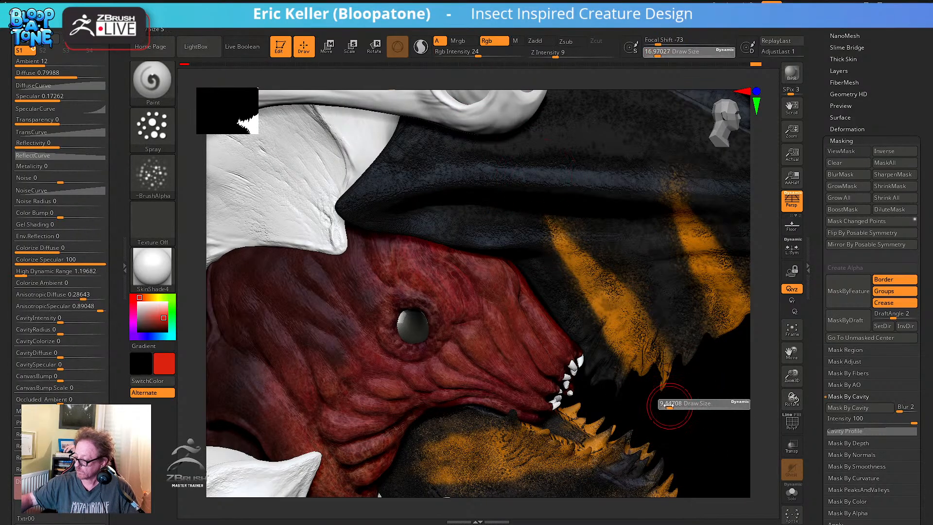
left_click(632, 396)
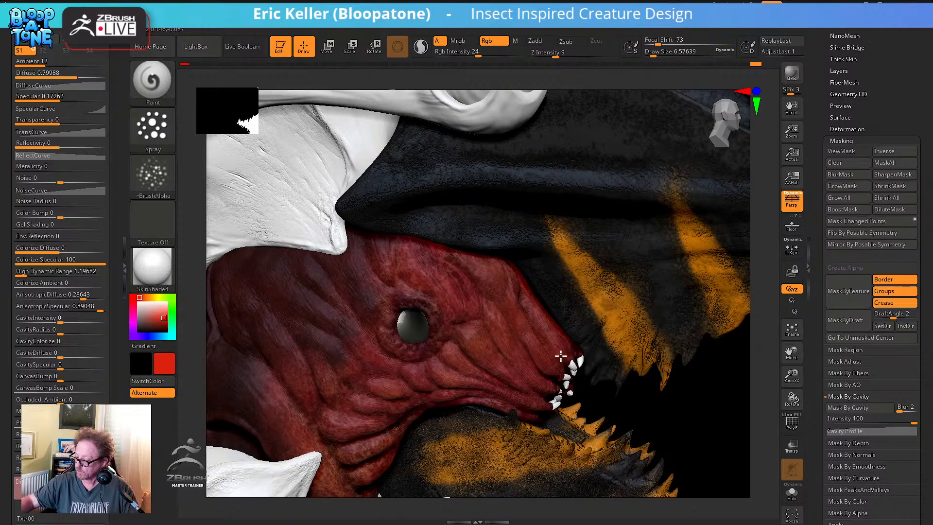
right_click_drag(560, 356, 556, 340)
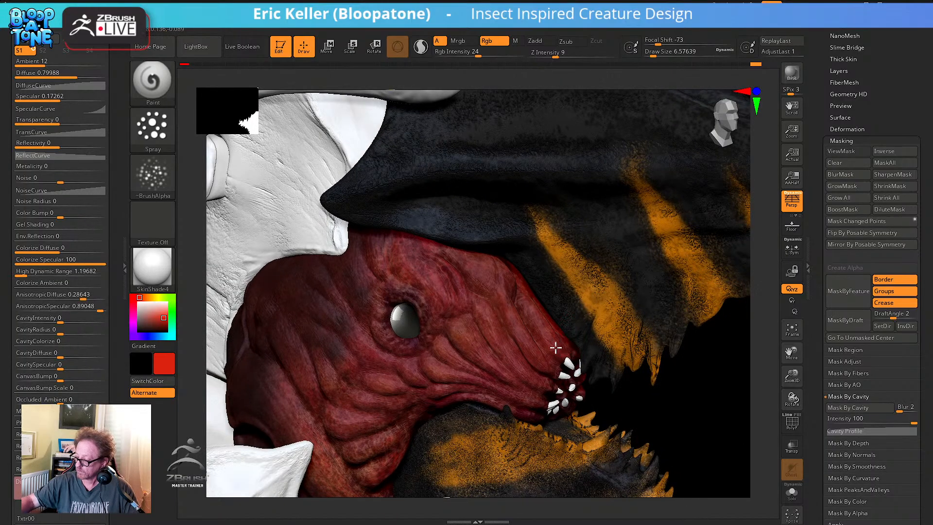
key("s")
left_click(542, 359)
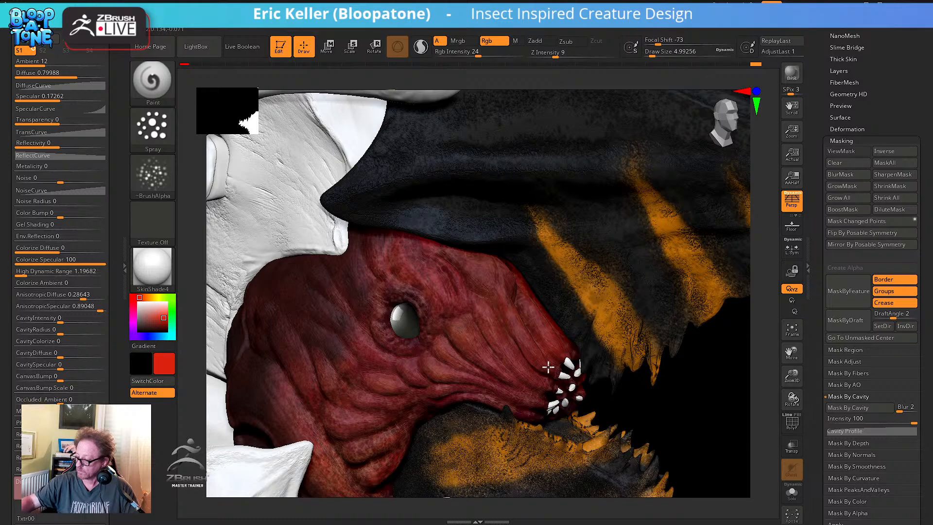
left_click(165, 316)
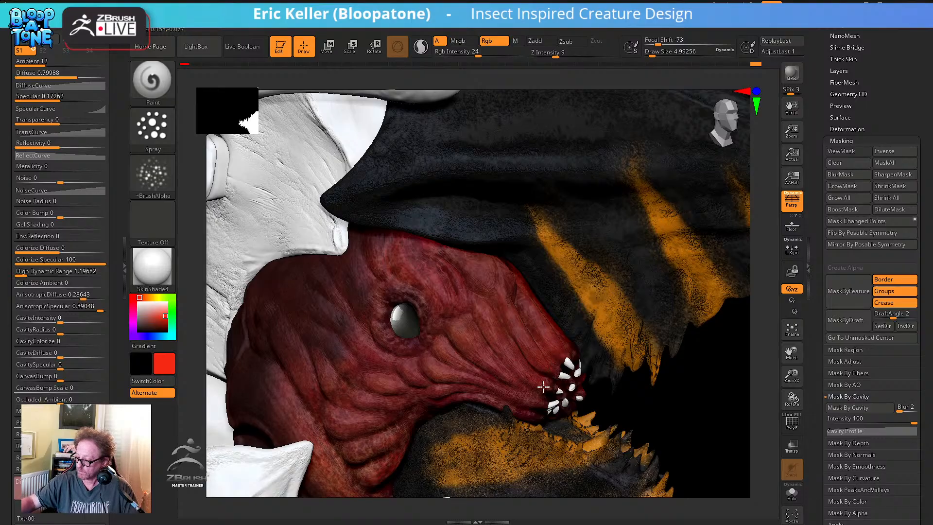
left_click_drag(699, 404, 637, 398)
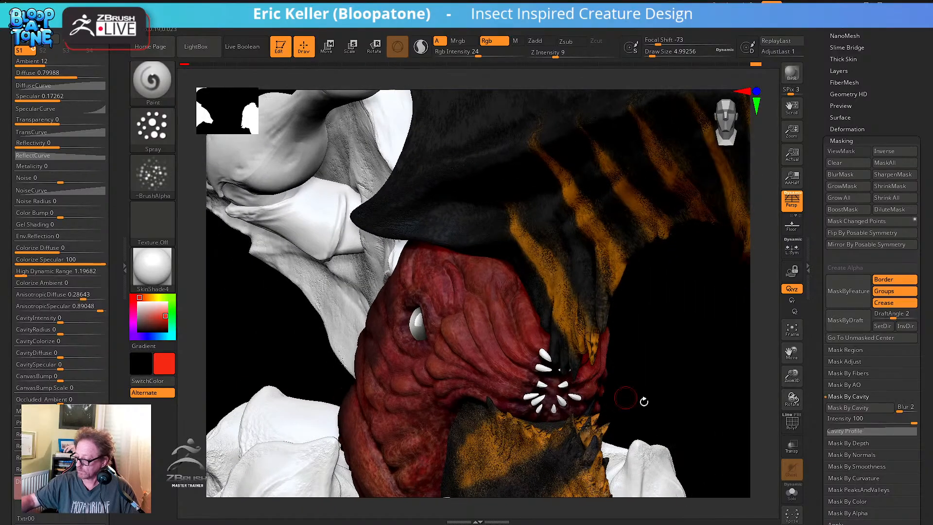
Isolate the head, sample a very dark red and spray it around the mouth opening with a draw size of about 12.9
left_click(792, 494)
left_click_drag(311, 355, 317, 392)
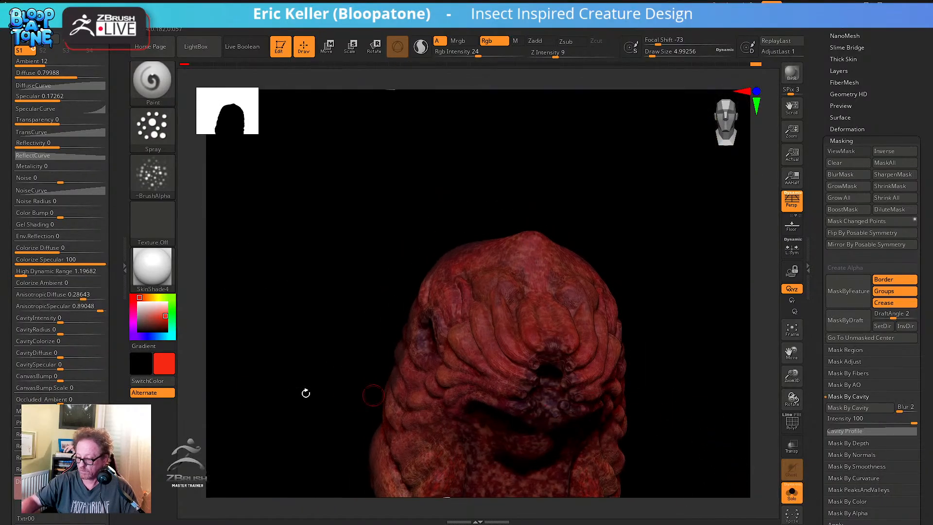
key("c")
key("s")
left_click(547, 346)
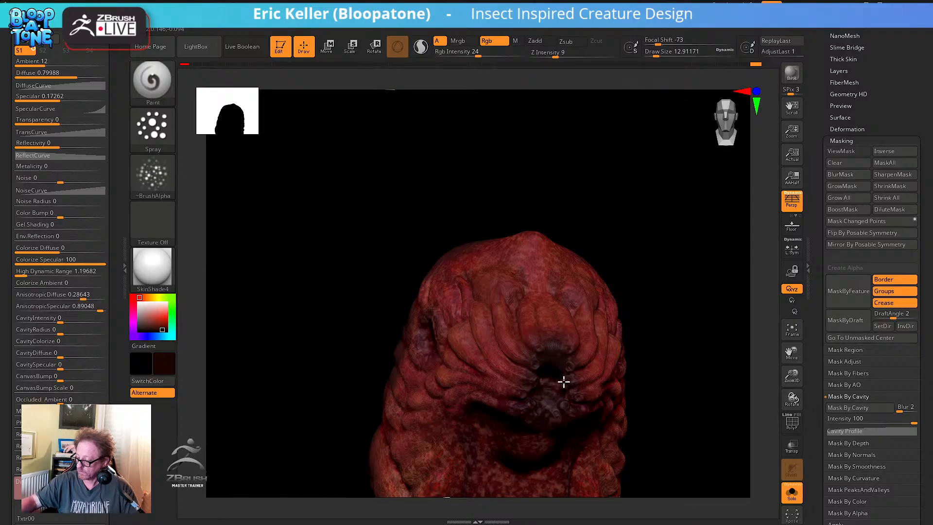
left_click_drag(687, 431, 776, 454)
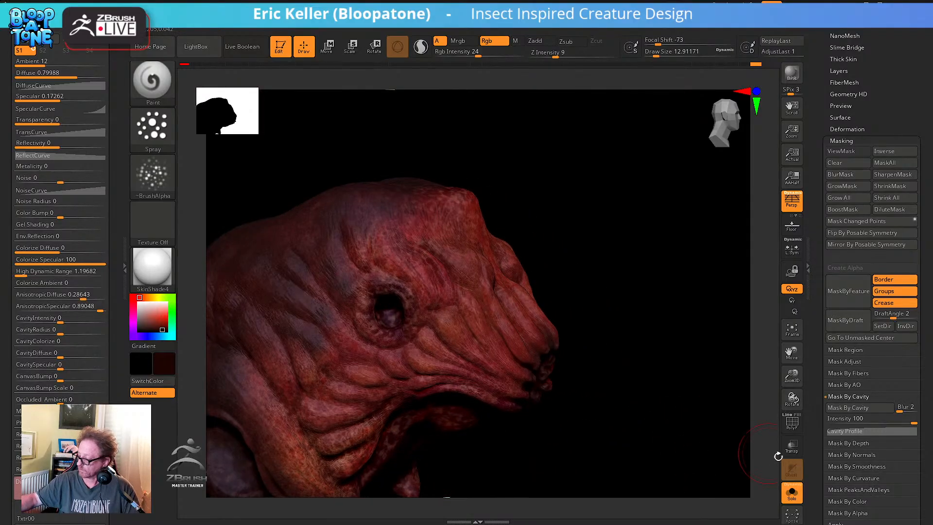
Show the whole creature and turn off perspective distortion to examine the painted head against the jaws and unpainted body
left_click(791, 493)
left_click_drag(701, 455, 646, 379, "alt")
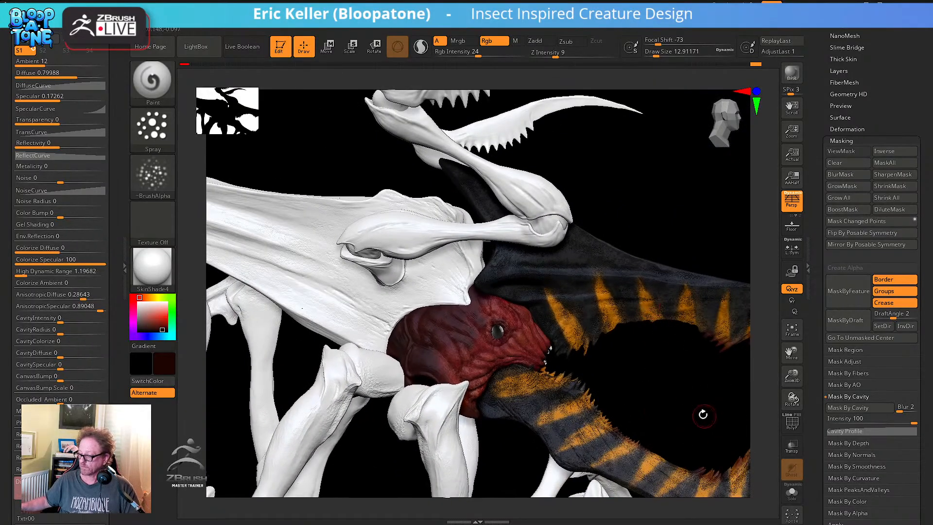
left_click_drag(702, 413, 679, 381, "alt")
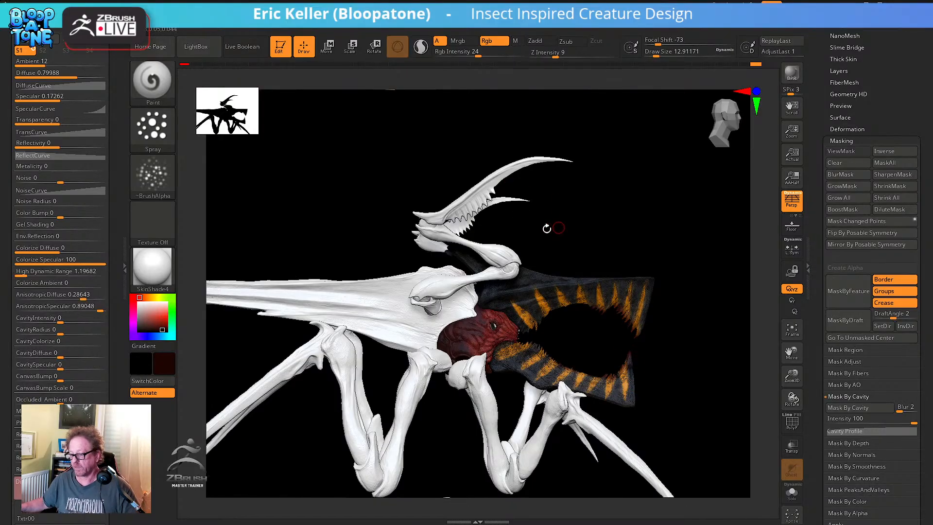
mouse_move(162, 182)
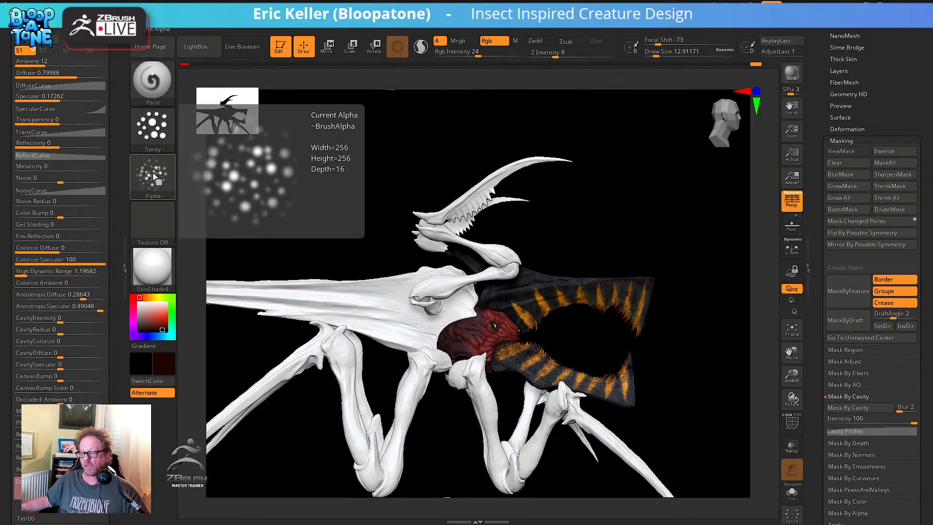
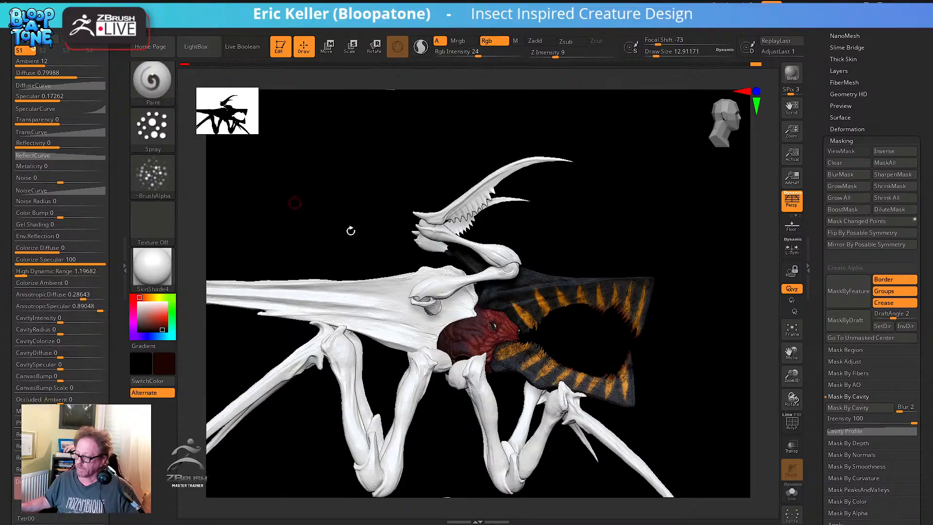
left_click_drag(602, 208, 603, 218)
left_click_drag(564, 220, 600, 414, "alt")
left_click(792, 199)
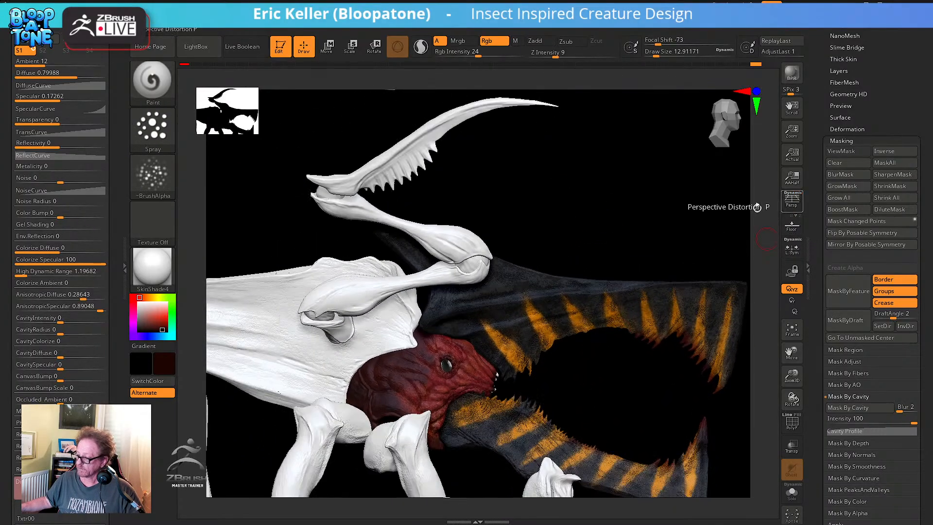
mouse_move(680, 208)
left_mouse_down()
mouse_move(671, 204)
mouse_move(645, 227)
mouse_move(642, 184)
mouse_move(673, 225)
left_mouse_up()
left_click_drag(631, 360, 401, 504, "alt")
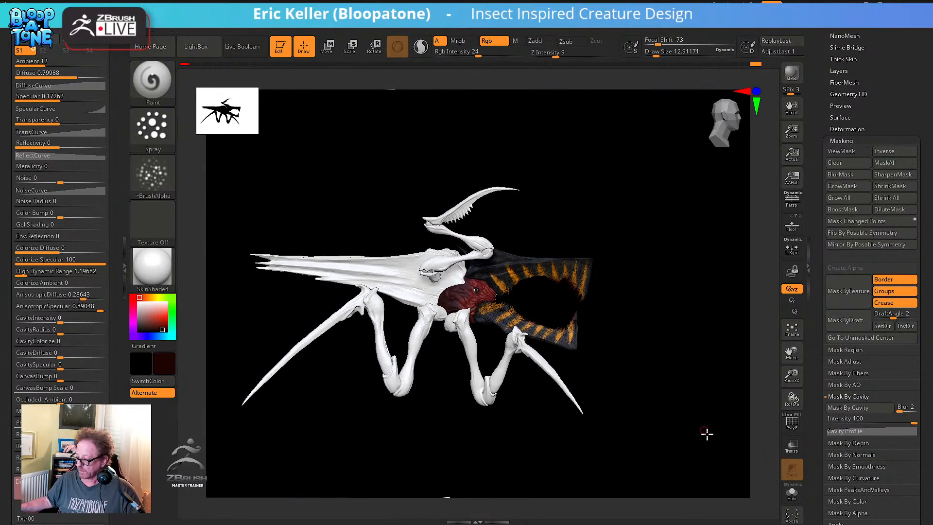
left_click_drag(707, 434, 730, 482, "alt")
left_click_drag(553, 351, 604, 447)
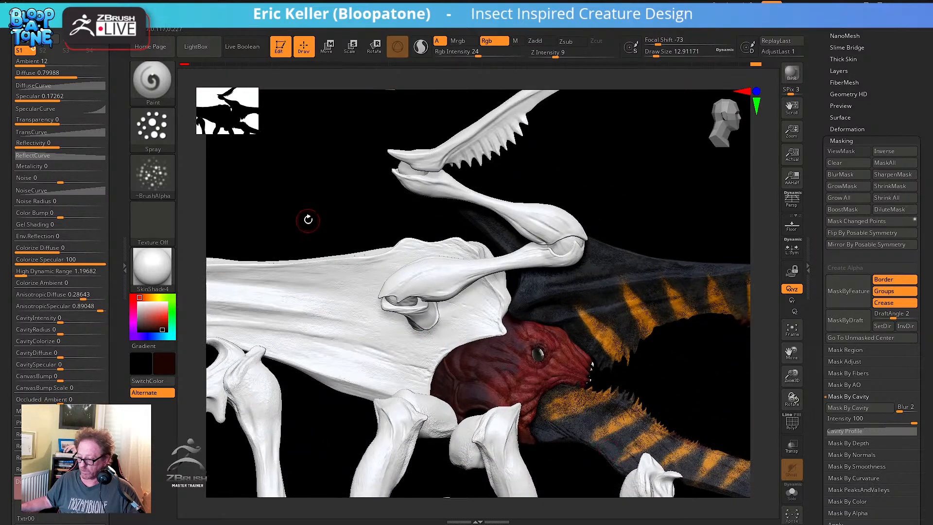
left_click_drag(308, 216, 419, 262)
Pick a near-black grey (R 24, G 24, B 24), then select and isolate the spiked body shell behind the head
left_click(792, 492)
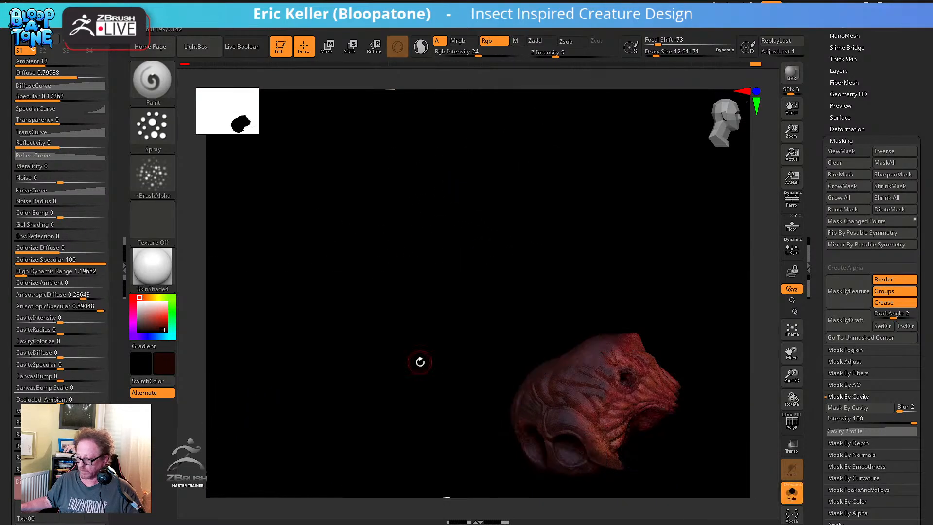
left_click_drag(134, 321, 130, 329)
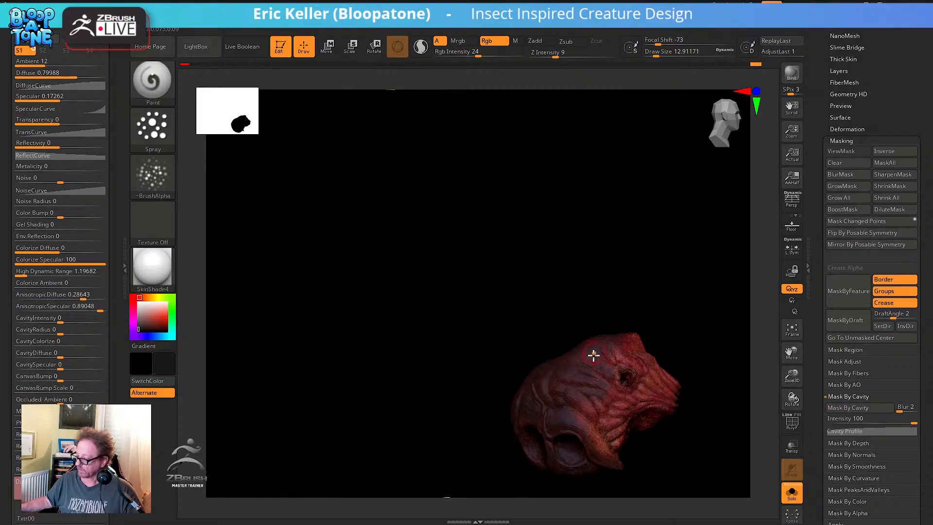
left_click(785, 495)
left_click(490, 370, "alt")
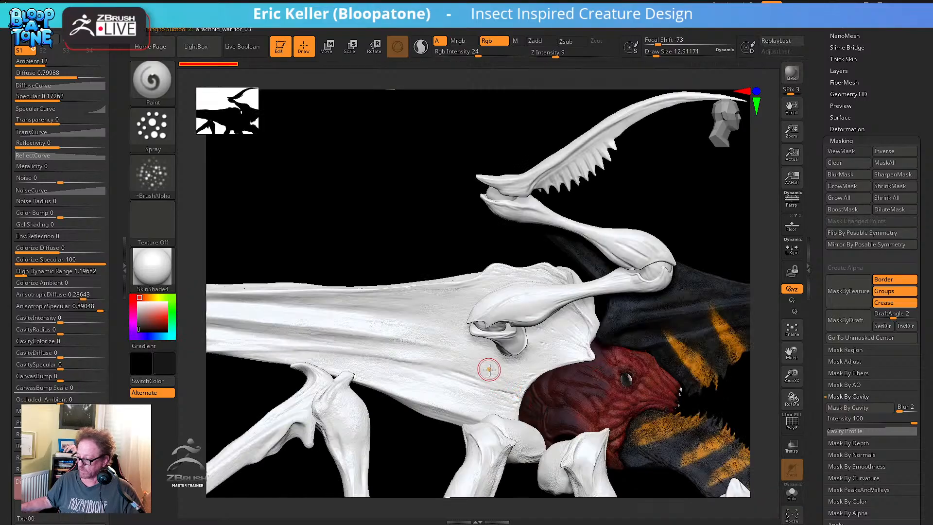
left_click(790, 493)
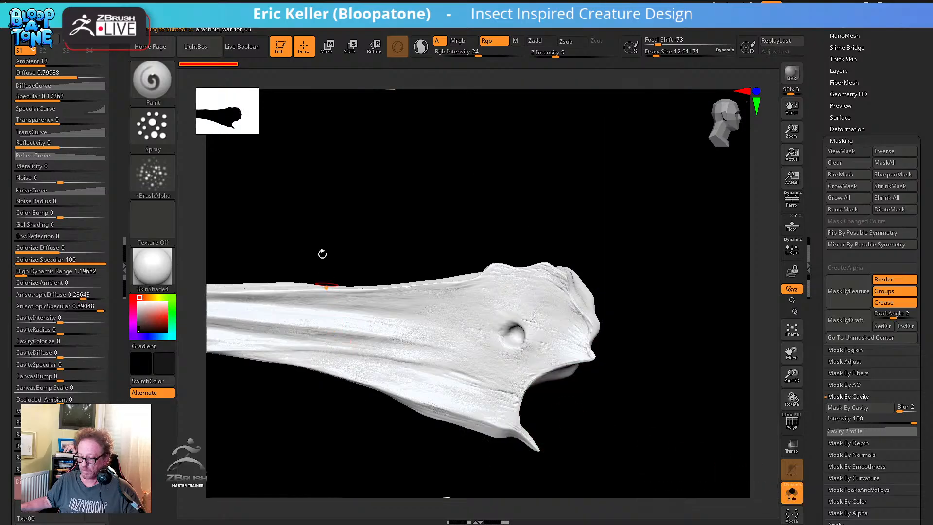
left_click_drag(320, 252, 398, 206)
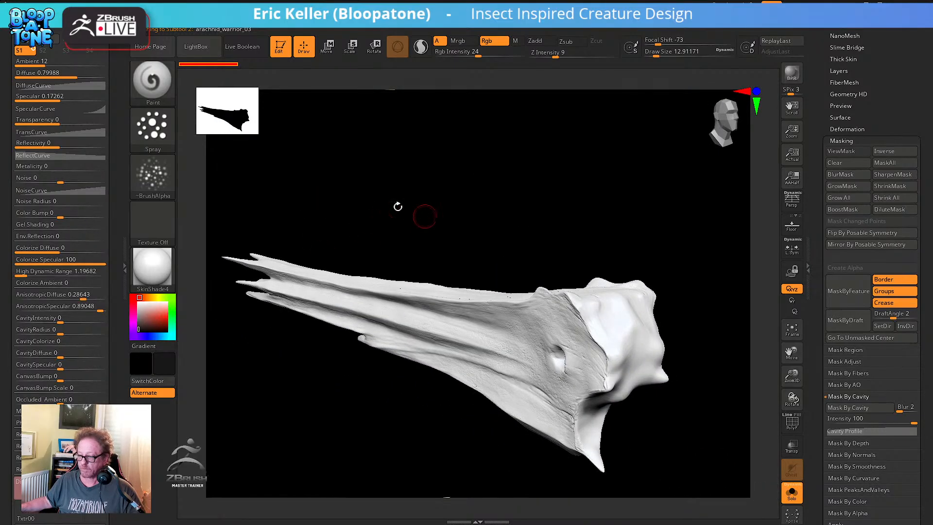
Fill the body shell with the near-black grey, raising RGB intensity to 100 and filling it again for full coverage
key("c")
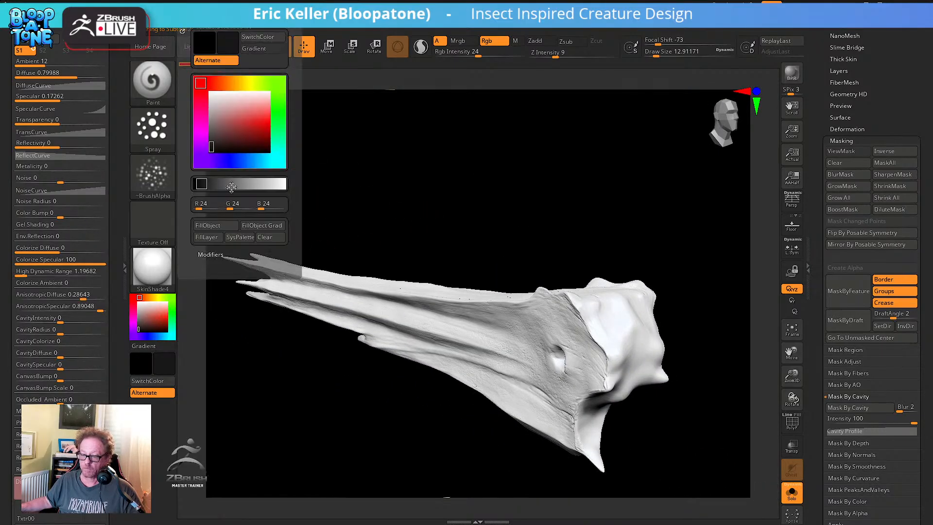
left_click(214, 226)
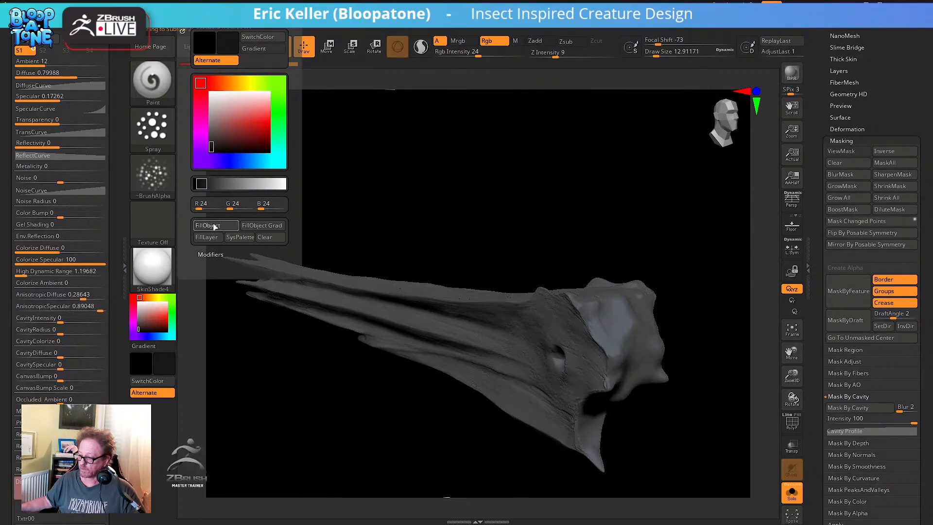
left_click_drag(487, 57, 523, 57)
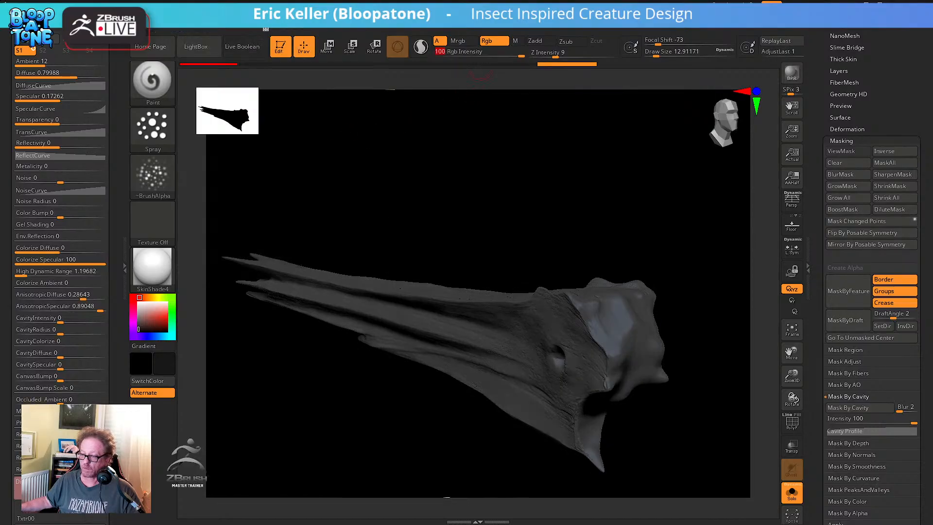
key("c")
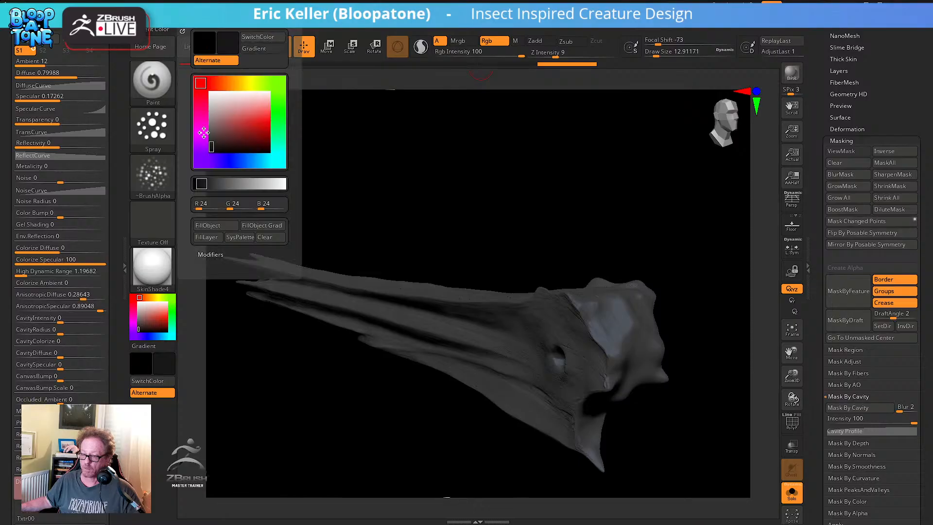
left_click(215, 226)
Mask the body shell by cavity, invert the mask and hide the mask display
mouse_move(559, 214)
left_mouse_down("shift")
mouse_move(532, 196)
mouse_move(496, 208)
mouse_move(447, 166)
mouse_move(377, 150)
left_mouse_up("shift")
left_click_drag(590, 377, 580, 356, "alt")
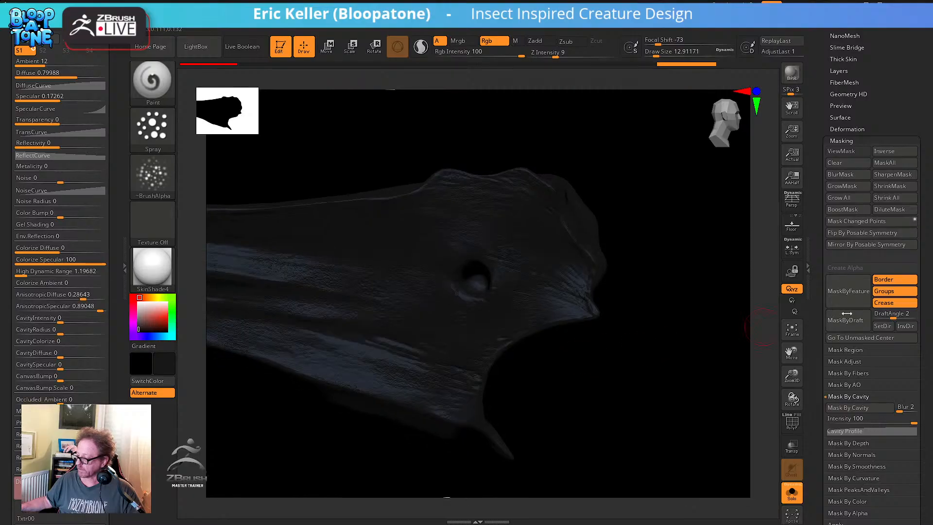
left_click(870, 410)
key("ctrl")
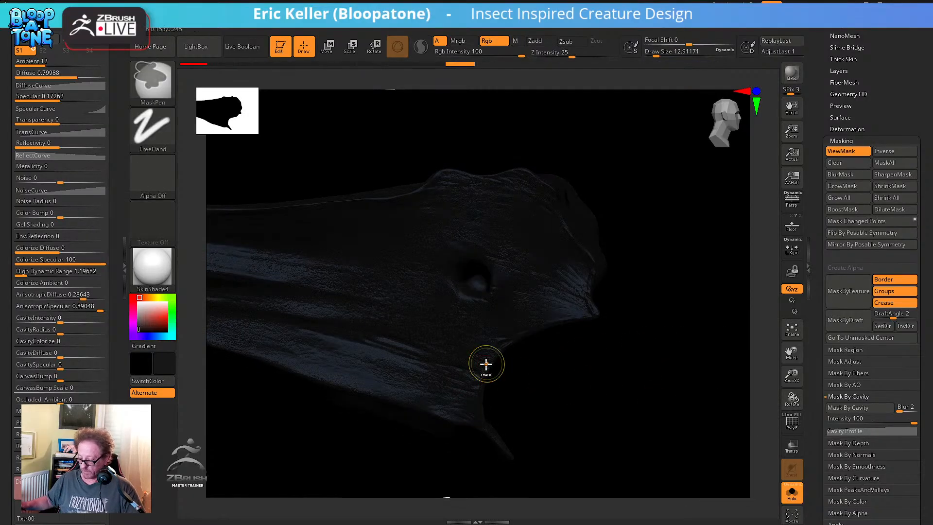
key("ctrl+i")
key("ctrl+h")
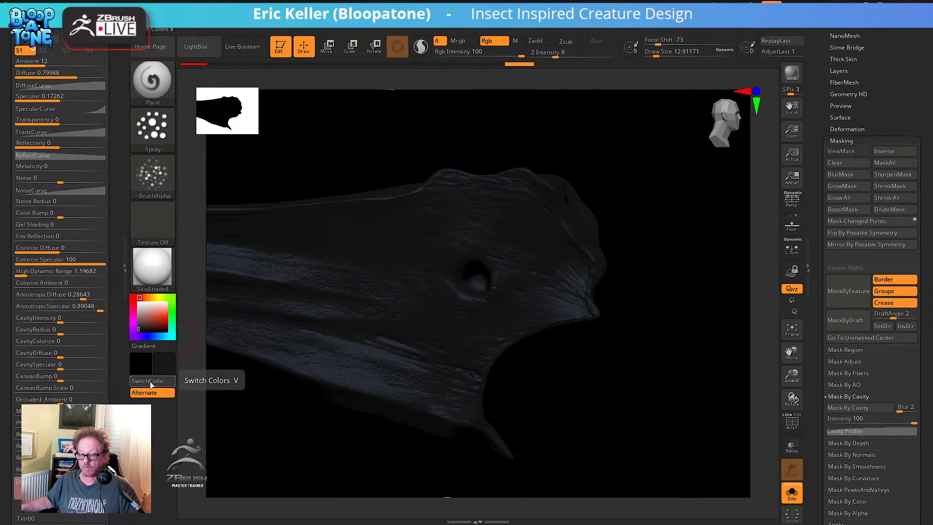
Switch to pure black (R 0, G 0, B 0) and fill the unmasked cavities of the shell
left_click(153, 383)
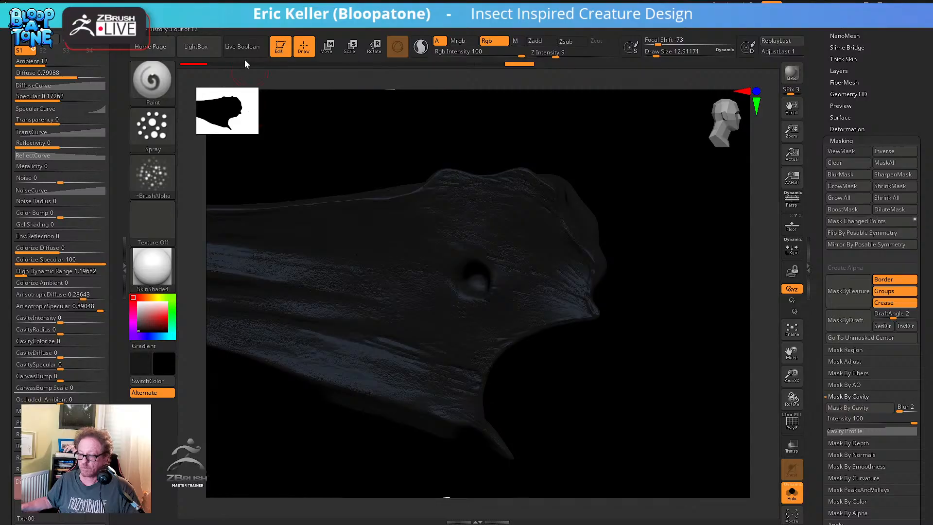
left_click(194, 28)
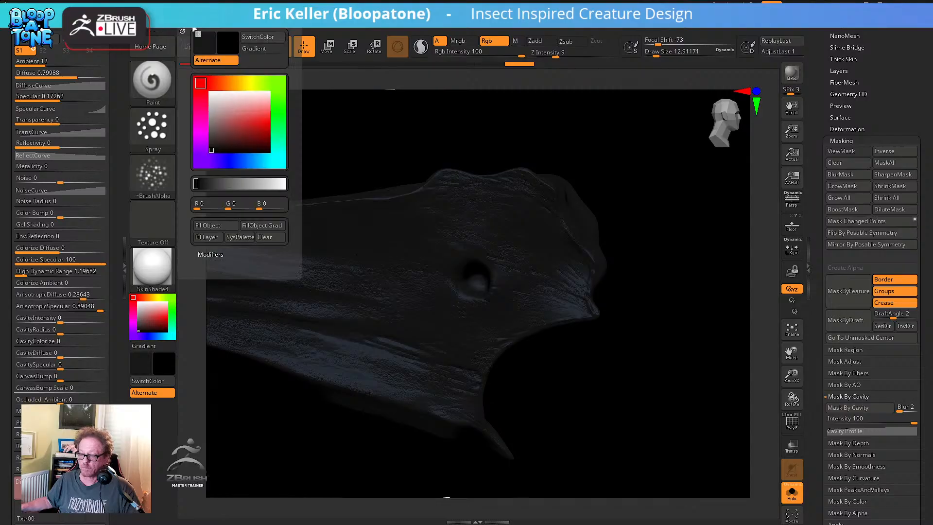
left_click(207, 225)
left_click_drag(548, 389, 573, 386, "alt")
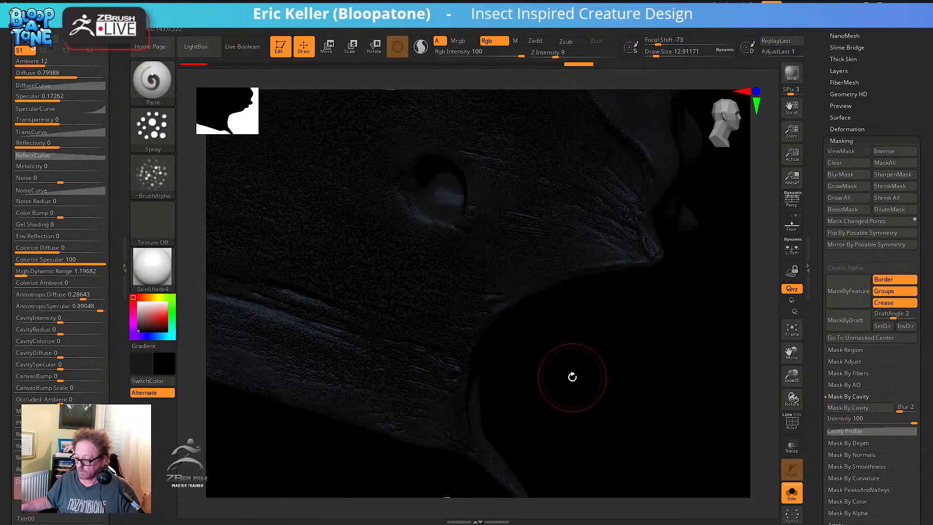
Bring up the reference board and examine the black and yellow shell markings in the desert creature image
right_click_drag(0, 214, 303, 196)
scroll(330, 246, "down", 3)
scroll(398, 275, "down", 1)
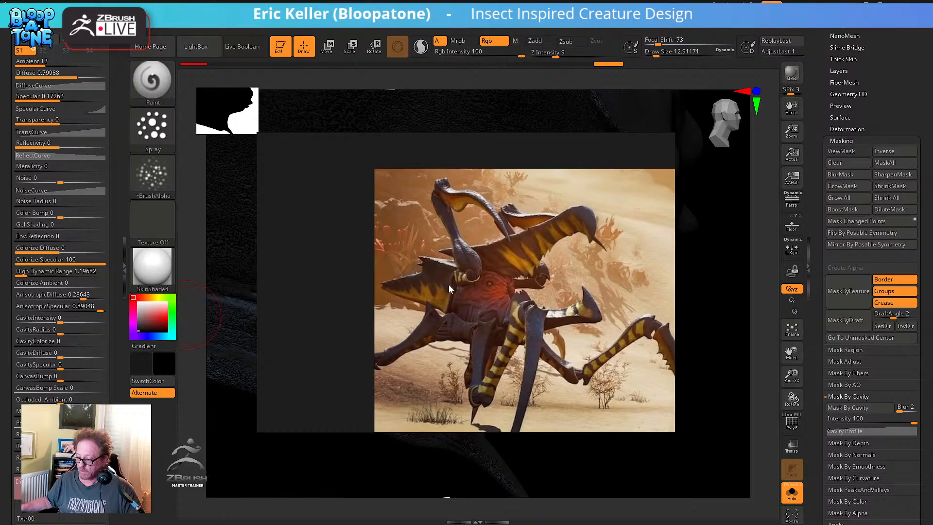
scroll(448, 285, "up", 1)
scroll(418, 275, "up", 3)
scroll(413, 275, "up", 2)
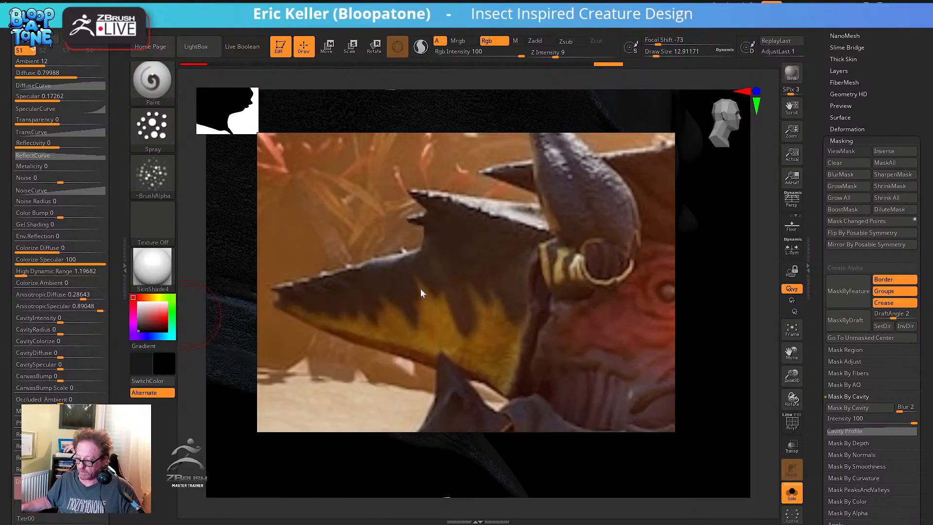
scroll(474, 313, "down", 8)
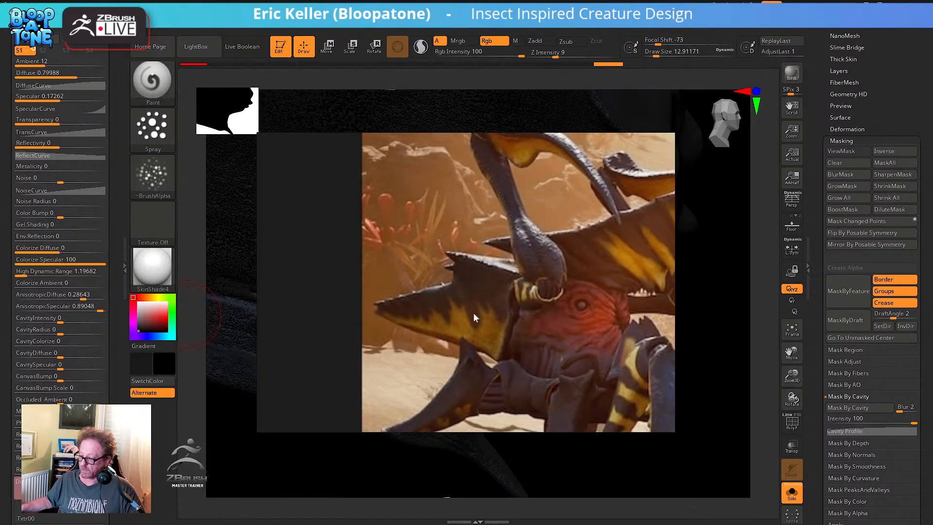
Examine the striped jaw and leg colouring in the painted concept illustration on the reference board
middle_click_drag(501, 314, 281, 271)
scroll(475, 339, "down", 5)
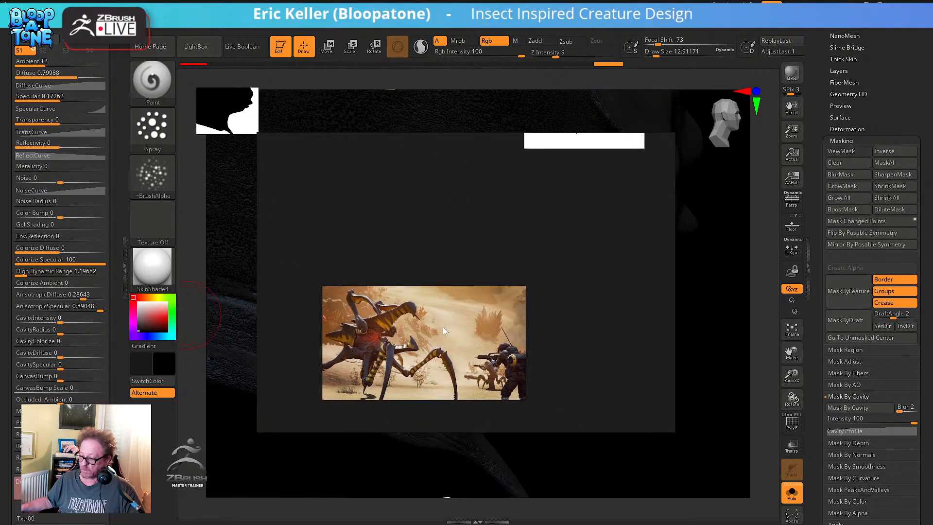
scroll(379, 298, "up", 3)
scroll(424, 294, "up", 6)
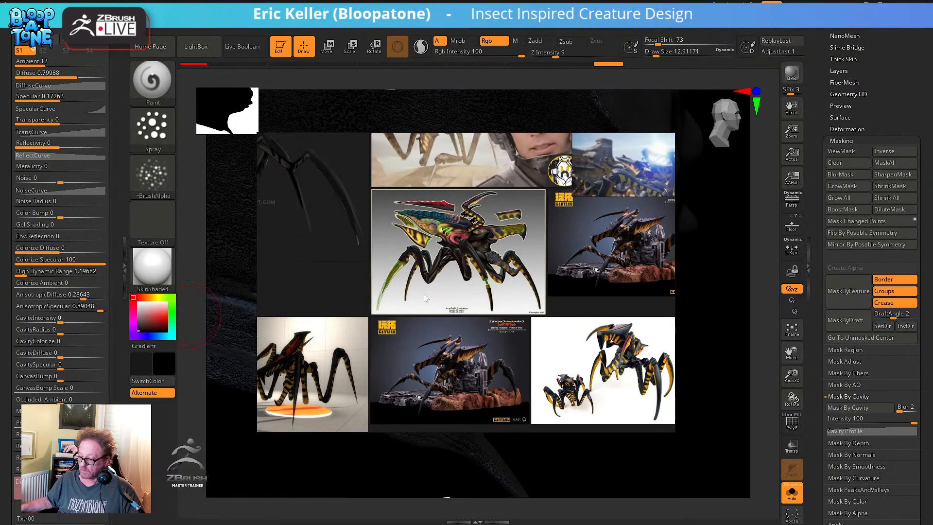
scroll(434, 318, "up", 2)
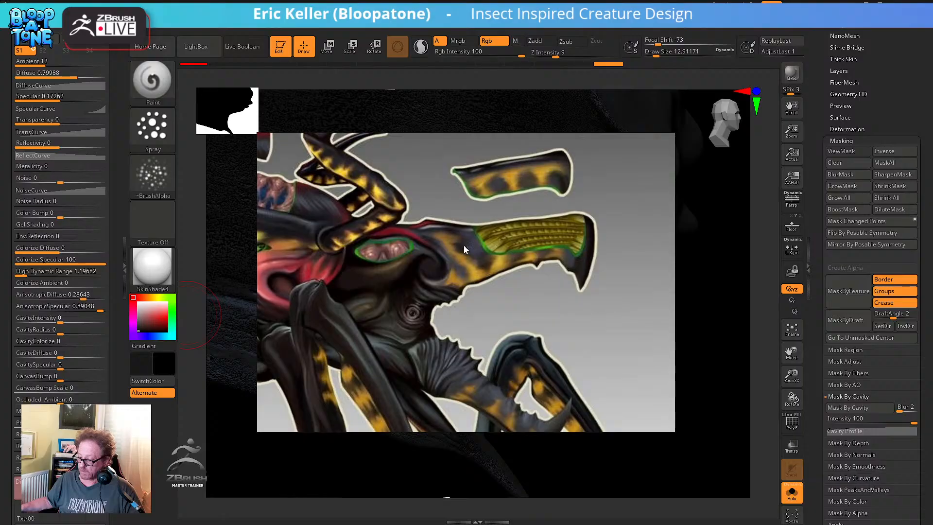
scroll(491, 261, "down", 8)
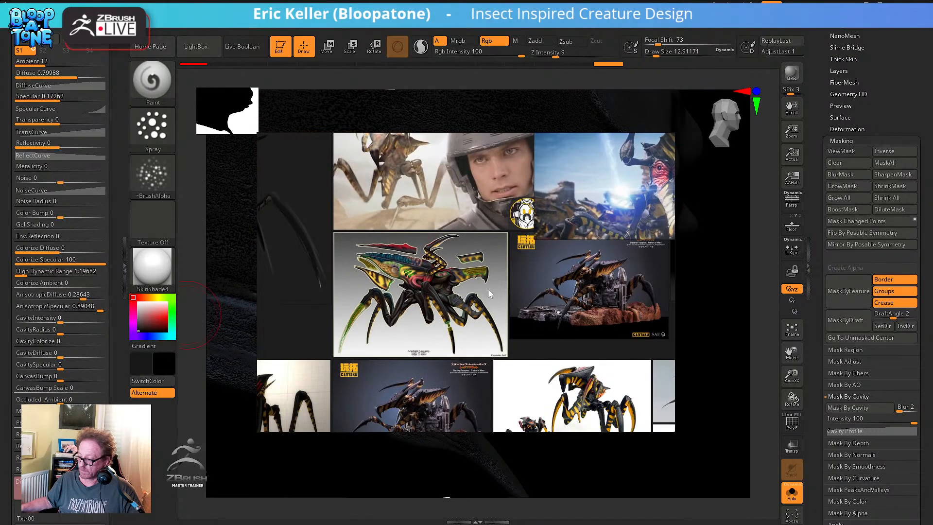
Examine the stripes and spiked upper edge of the shell in the statue photo on the reference board
scroll(474, 300, "up", 6)
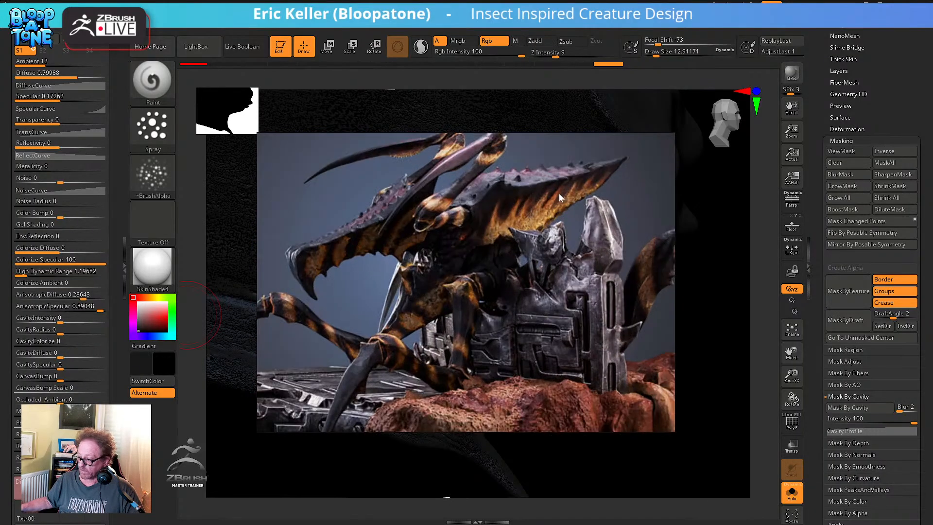
middle_click_drag(551, 208, 520, 280)
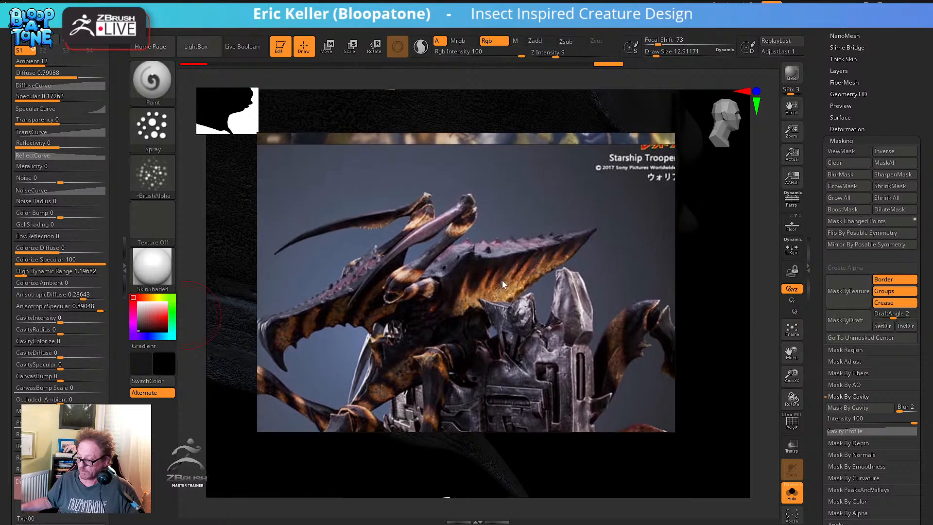
scroll(502, 282, "up", 3)
scroll(501, 299, "down", 8)
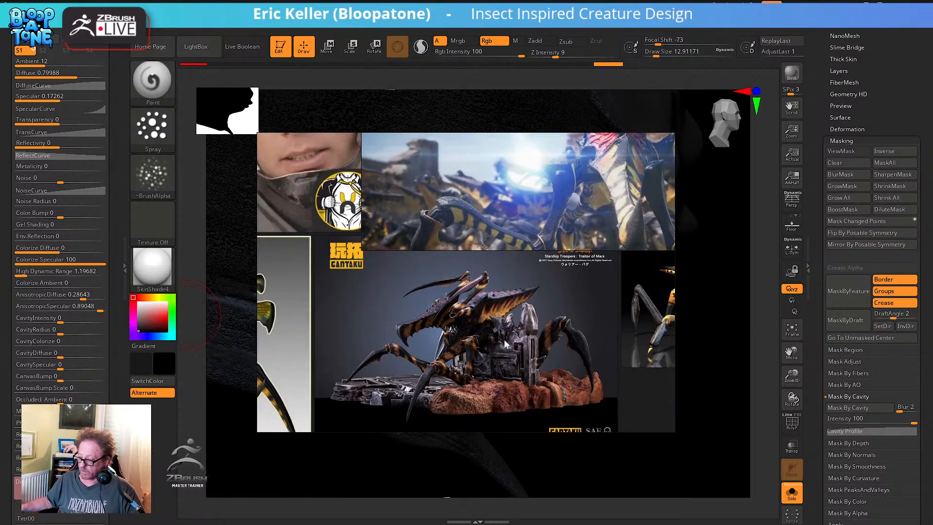
scroll(461, 263, "up", 5)
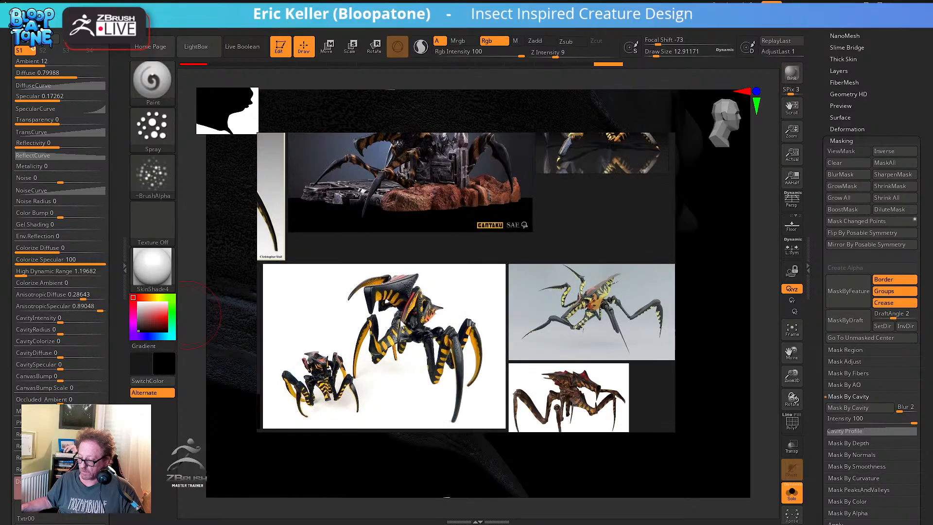
scroll(436, 298, "up", 4)
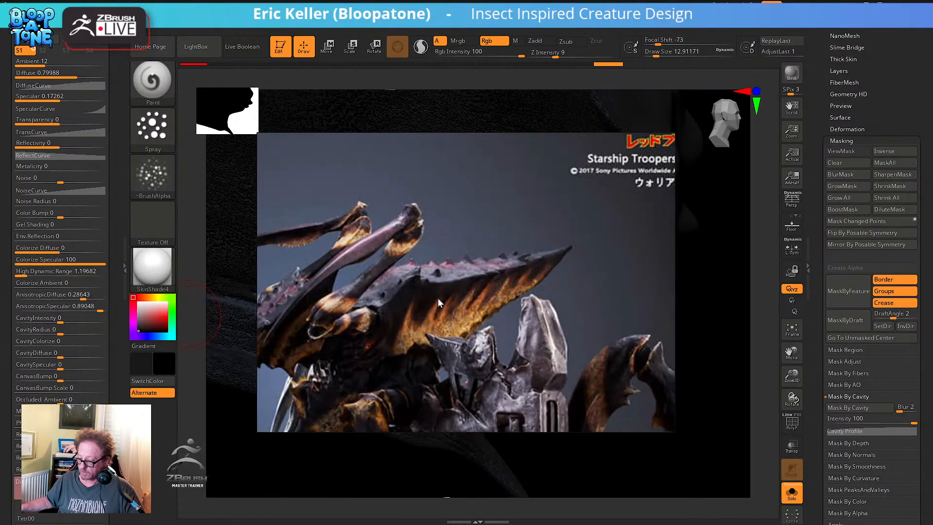
scroll(439, 299, "down", 4)
Compare the shell patterns in the remaining creature model photos and illustrations, then put the reference board away
middle_click_drag(396, 326, 488, 170)
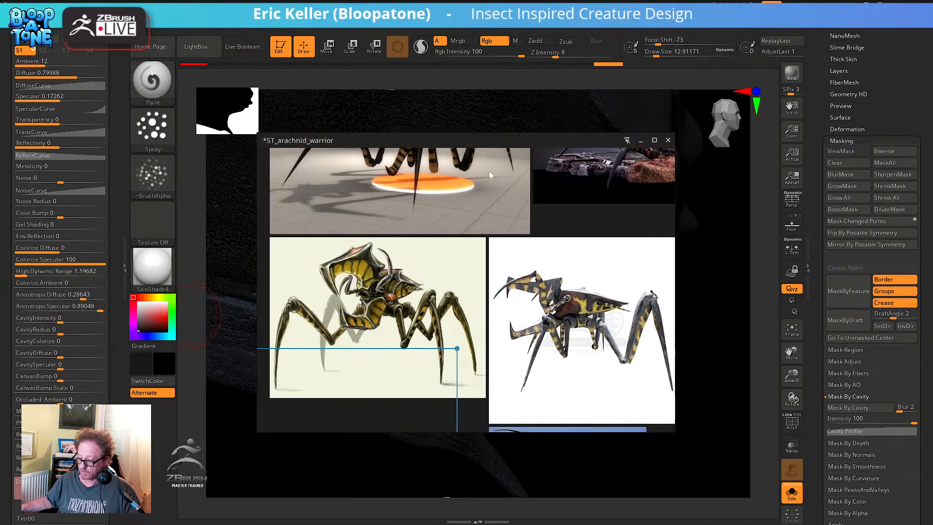
middle_click_drag(553, 300, 502, 300)
scroll(501, 300, "up", 5)
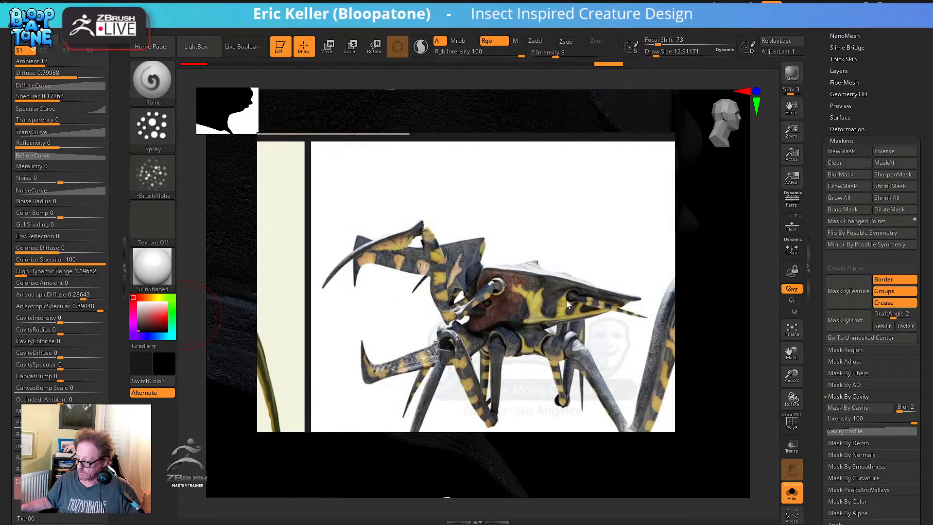
middle_click_drag(319, 285, 535, 296)
middle_click_drag(298, 296, 377, 304)
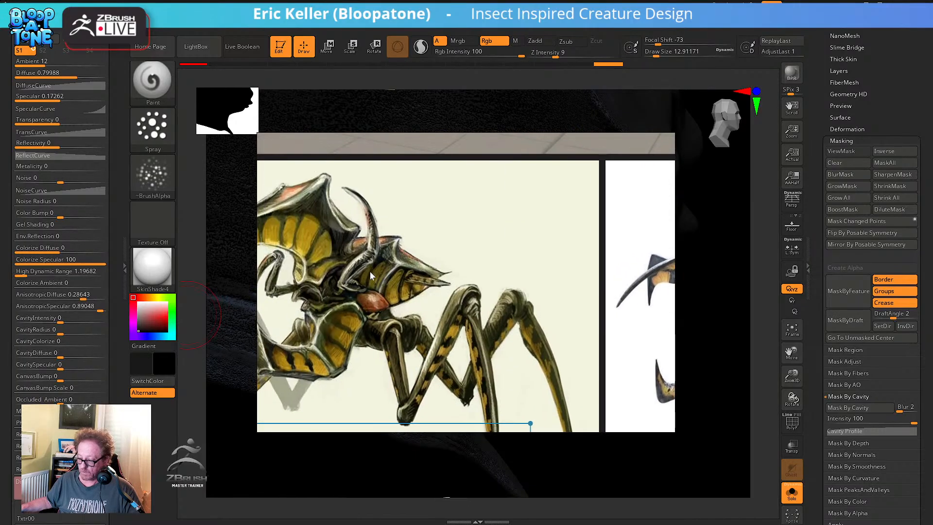
scroll(429, 307, "down", 7)
middle_click_drag(419, 332, 460, 275)
mouse_move(462, 395)
middle_mouse_down()
mouse_move(467, 307)
mouse_move(504, 290)
middle_mouse_up()
scroll(381, 327, "up", 8)
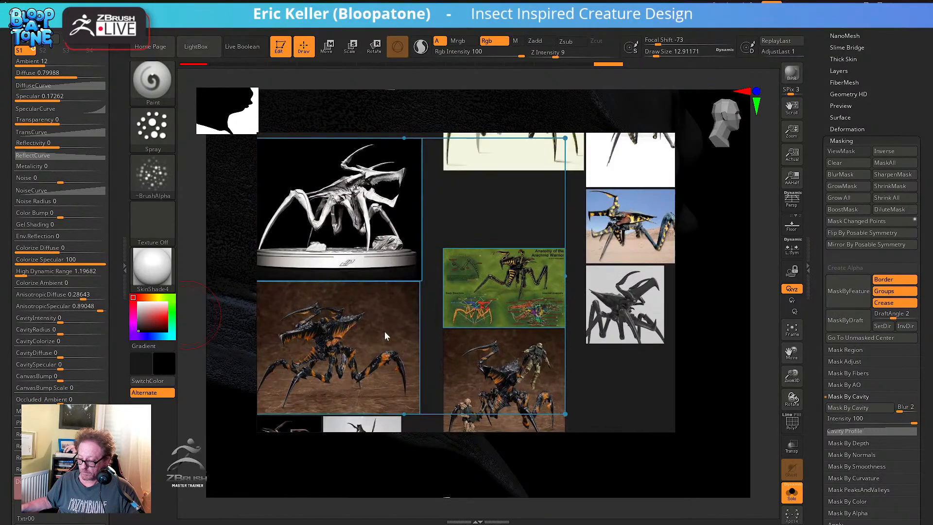
right_click_drag(559, 246, 0, 230)
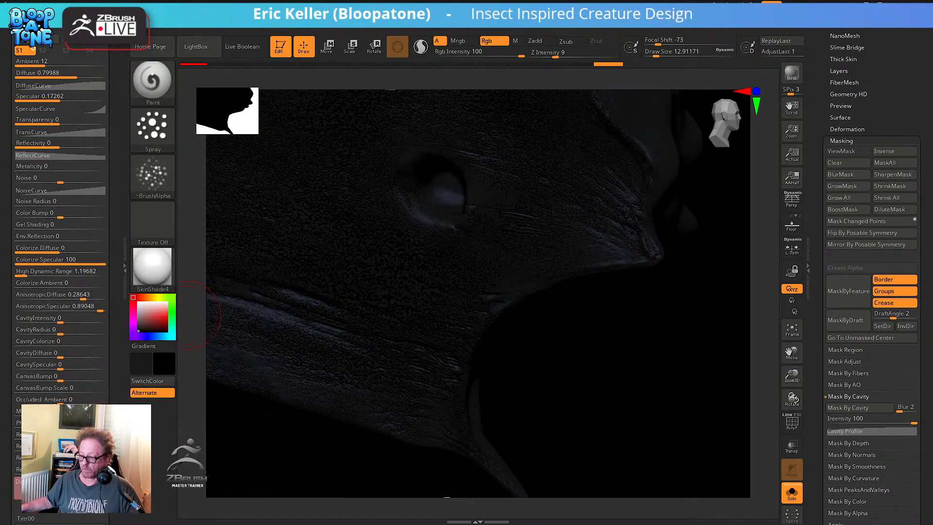
Mask the body shell by smoothness with range 10 and falloff 100, and hide the mask display
mouse_move(576, 362)
left_mouse_down()
mouse_move(544, 365)
mouse_move(637, 362)
mouse_move(500, 346)
mouse_move(561, 452)
mouse_move(544, 416)
mouse_move(562, 372)
mouse_move(585, 401)
mouse_move(555, 370)
mouse_move(581, 379)
mouse_move(581, 394)
left_mouse_up()
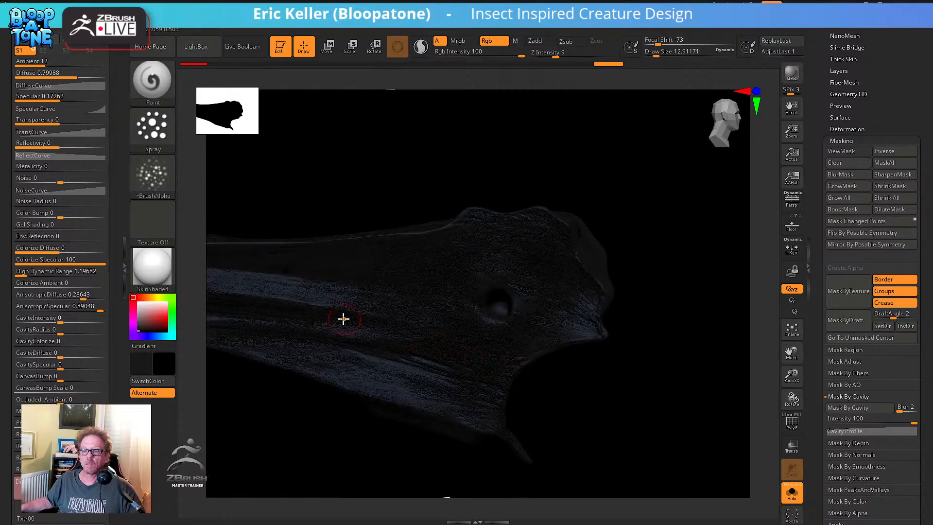
mouse_move(300, 387)
left_mouse_down()
mouse_move(331, 373)
mouse_move(313, 389)
left_mouse_up()
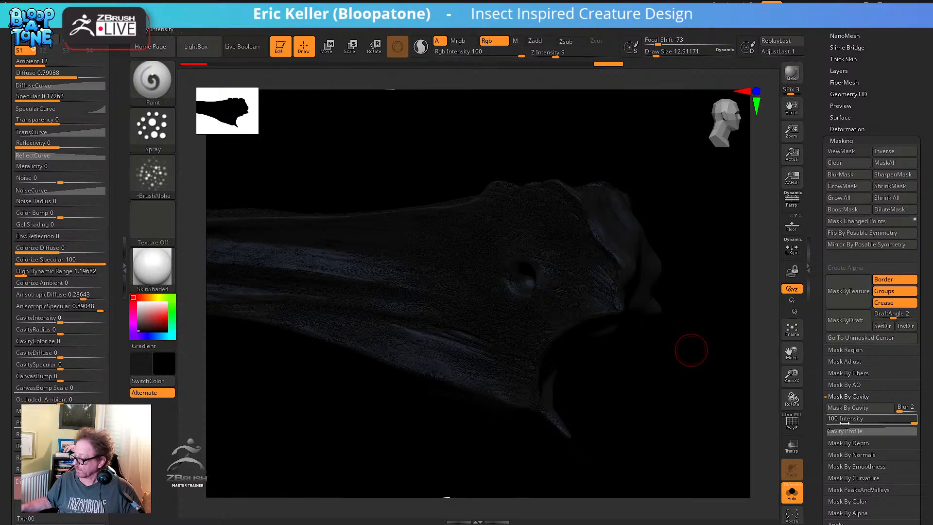
left_click(859, 465)
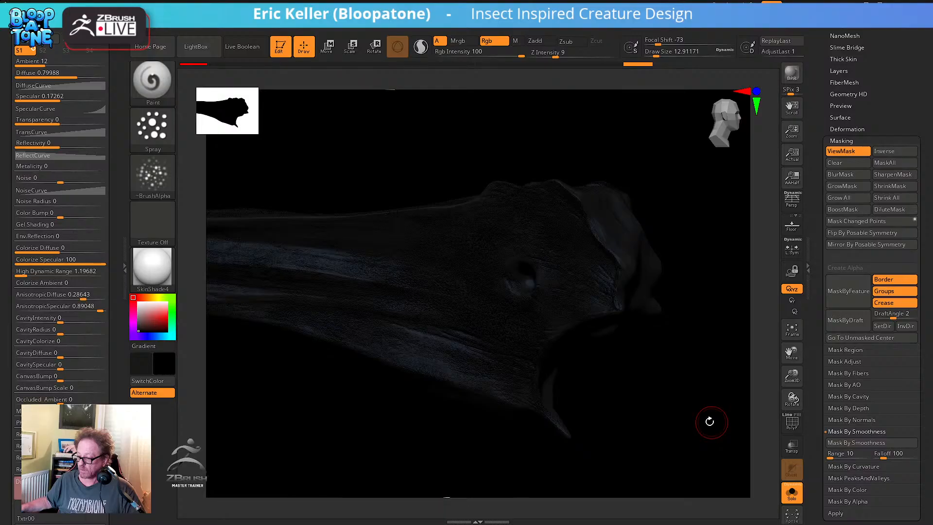
left_click_drag(652, 409, 714, 413)
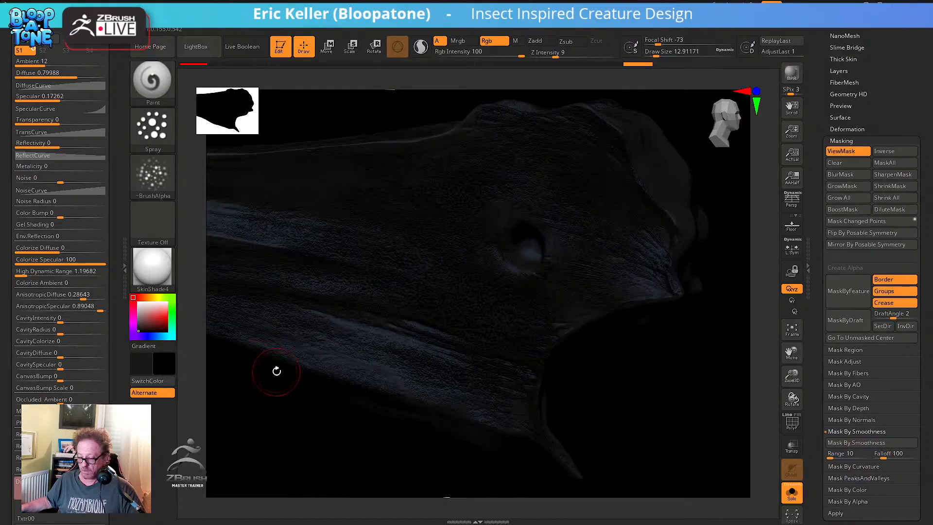
key("ctrl+h")
Pick a mid grey (R 97, G 97, B 97) and fill the unmasked areas of the body shell
left_click(141, 322)
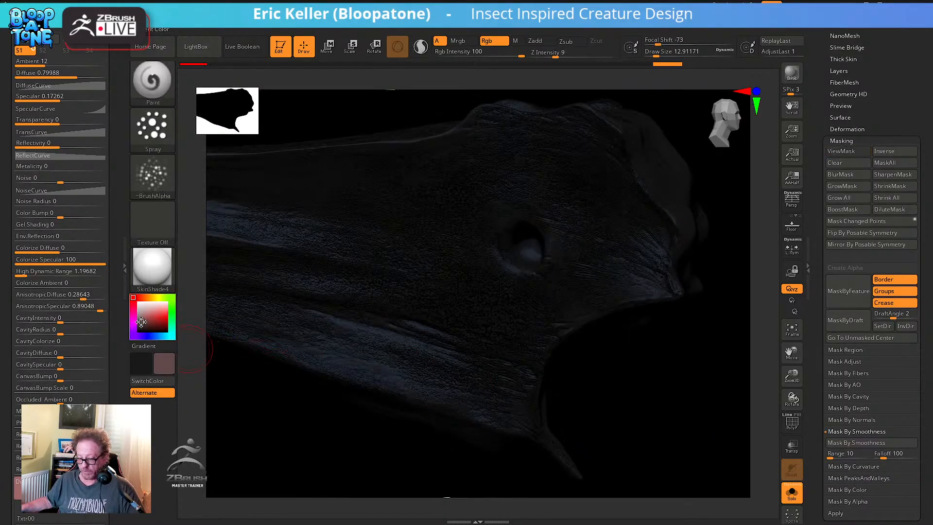
left_click(138, 320)
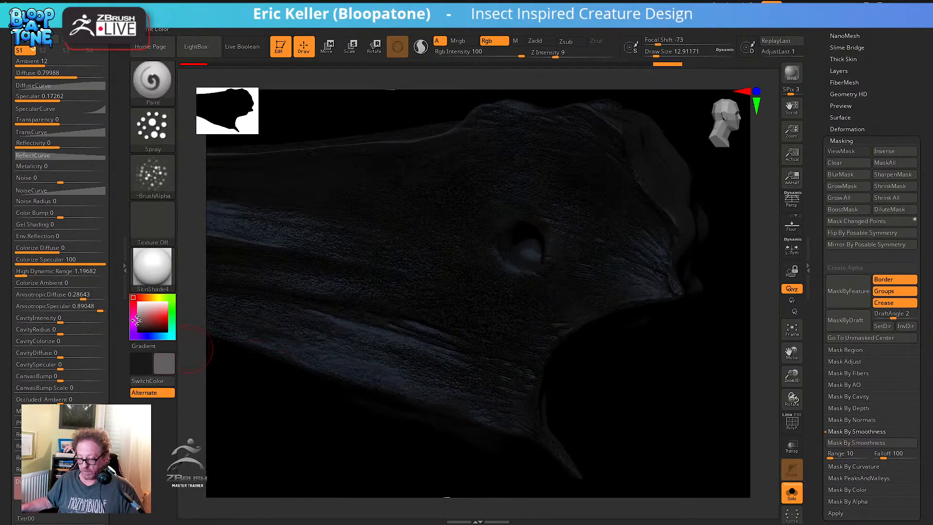
left_click(189, 24)
left_click(223, 227)
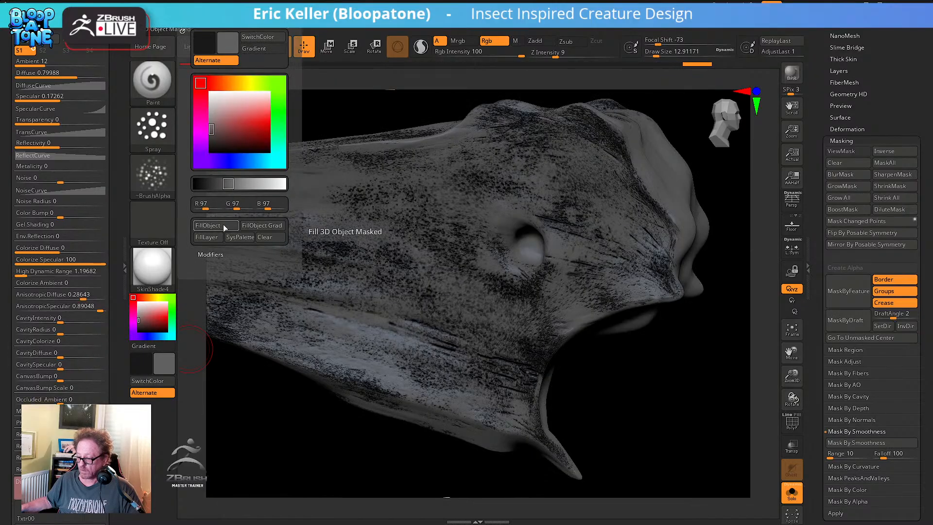
Undo the mid-grey fill, lower the RGB intensity to 3 and refill the unmasked areas of the body shell
key("ctrl+z")
left_click_drag(498, 52, 477, 52)
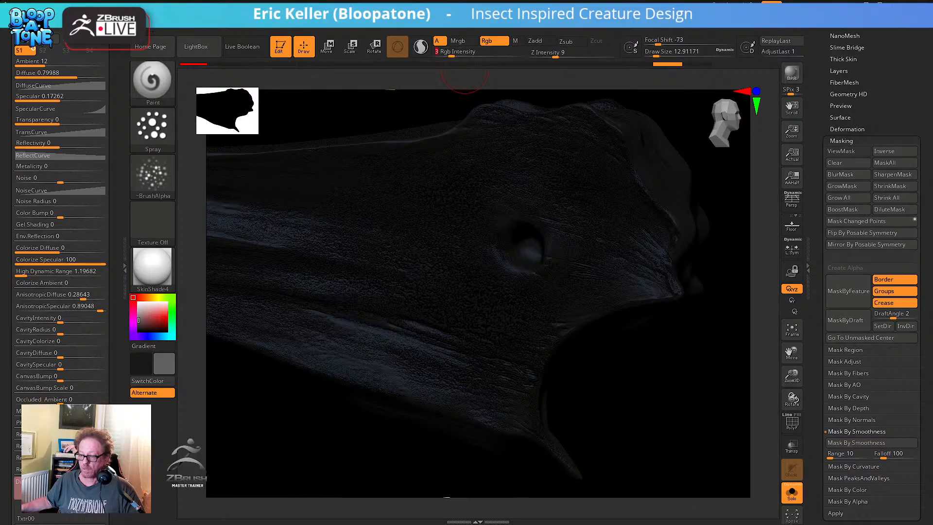
left_click(188, 24)
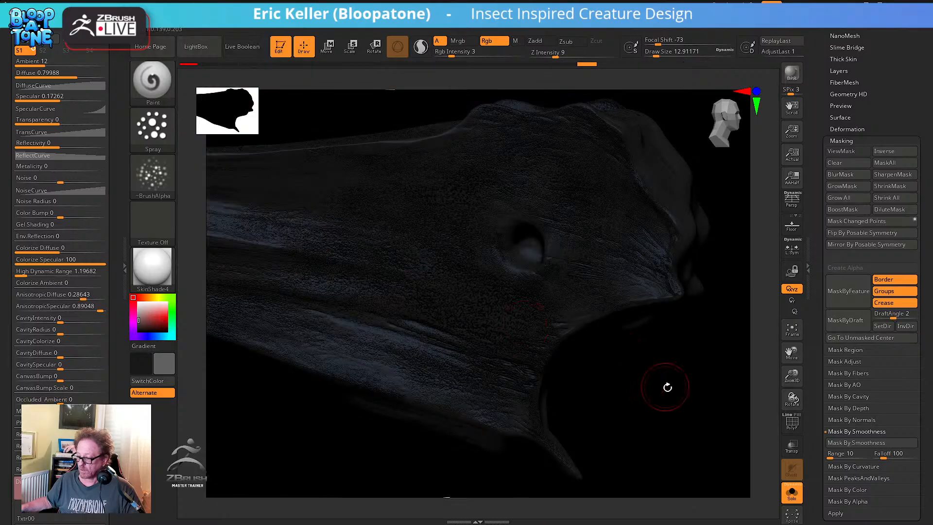
left_click_drag(666, 385, 627, 374)
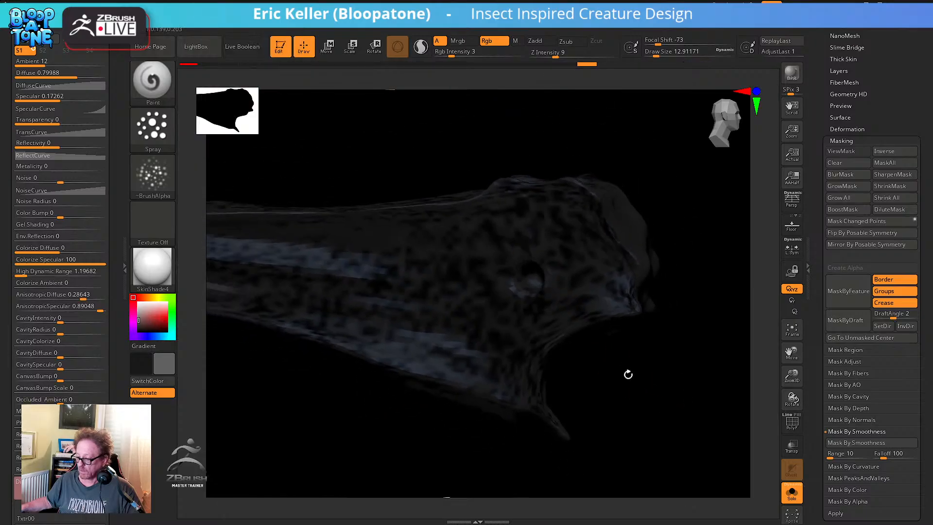
Mask the body shell by curvature with the mask display hidden, and fill the unmasked areas with black (R 0, G 0, B 0)
left_click(868, 467)
key("ctrl+h")
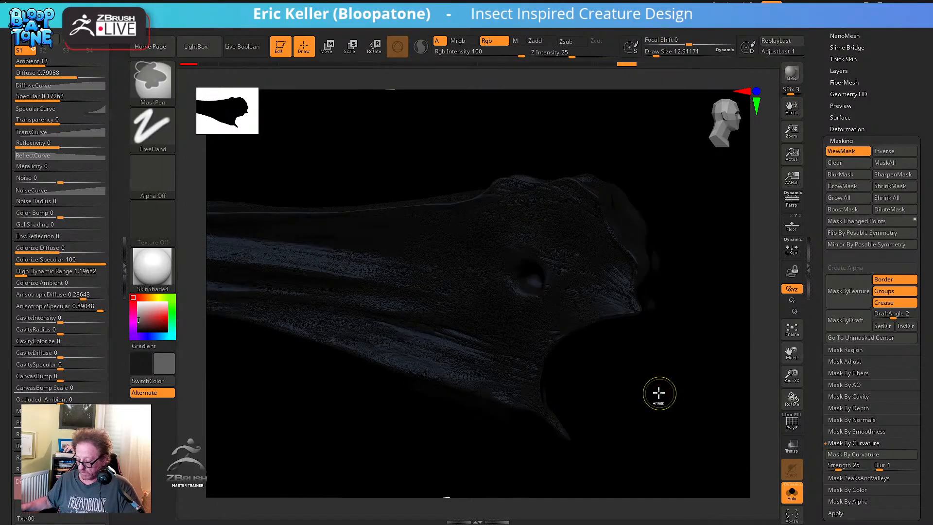
key("ctrl+h")
left_click_drag(139, 321, 139, 331)
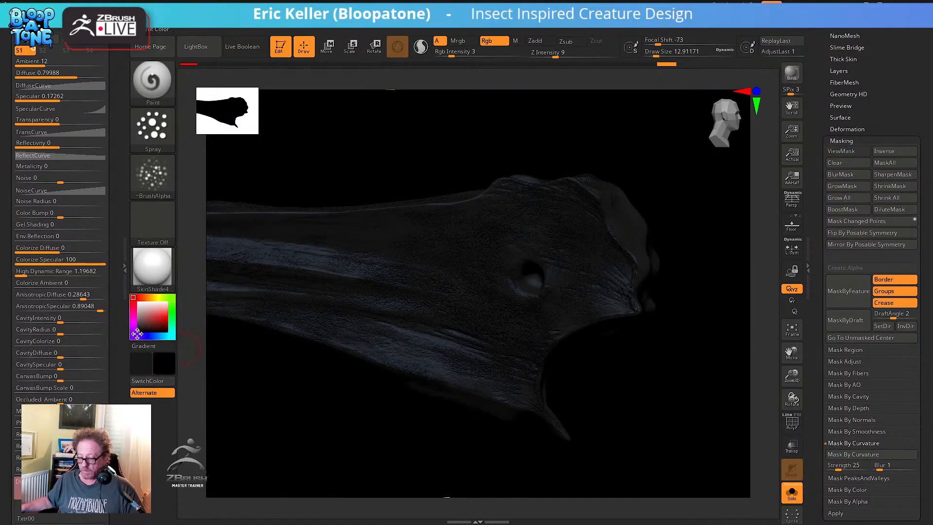
left_click(202, 15)
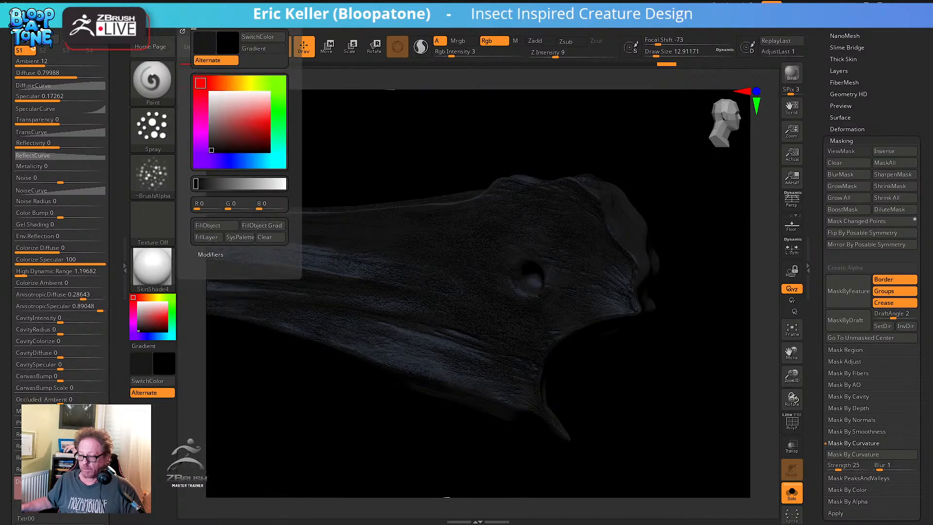
left_click(216, 229)
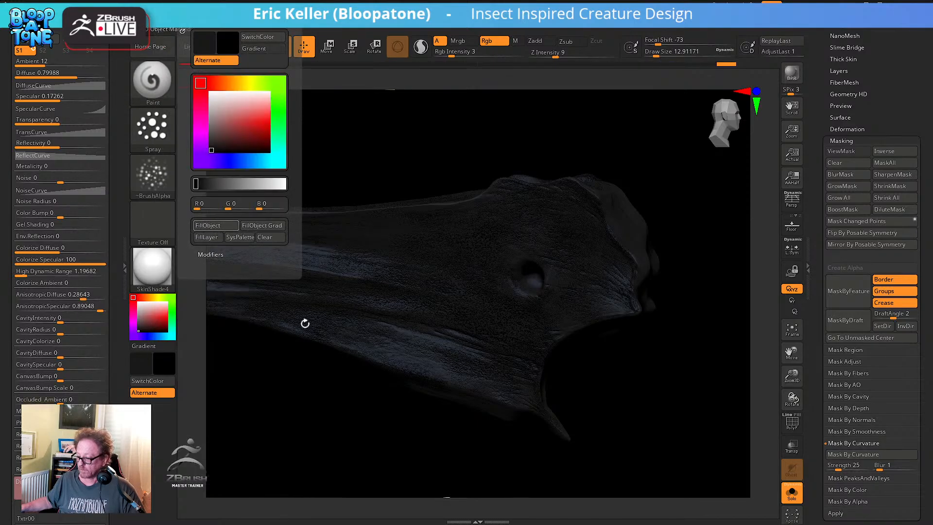
Mask the body shell's peaks and valleys with the mask hidden, and fill the unmasked areas with dark grey (R 57, G 57, B 57)
left_click(878, 477)
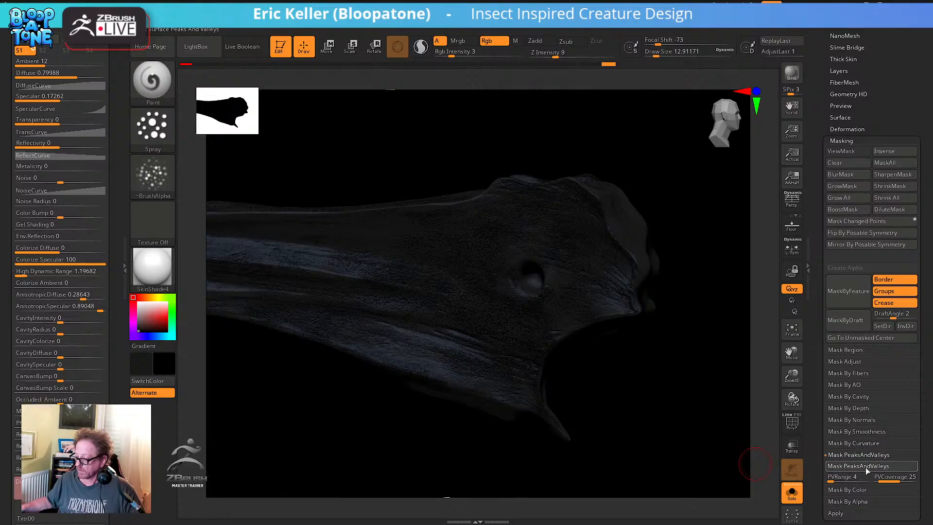
left_click(865, 467)
left_click_drag(652, 433, 656, 448, "alt")
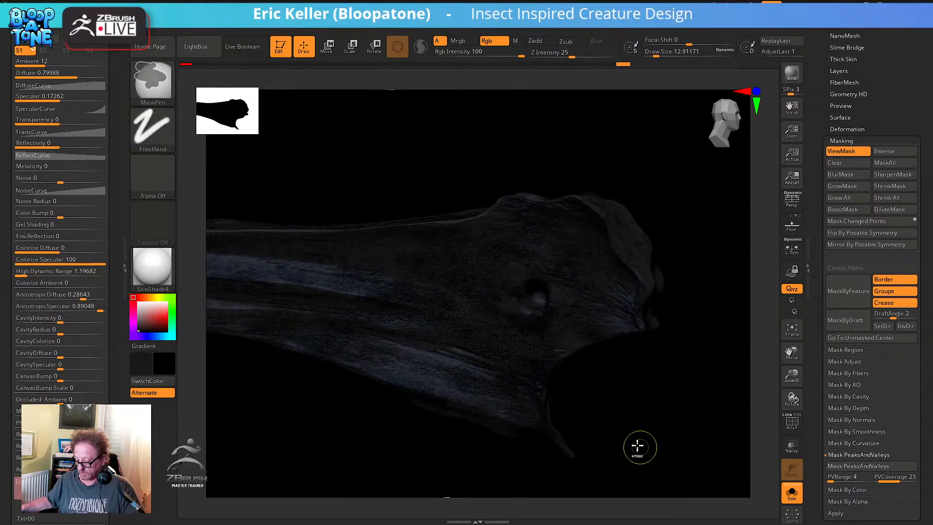
key("ctrl+h")
left_click_drag(141, 328, 130, 325)
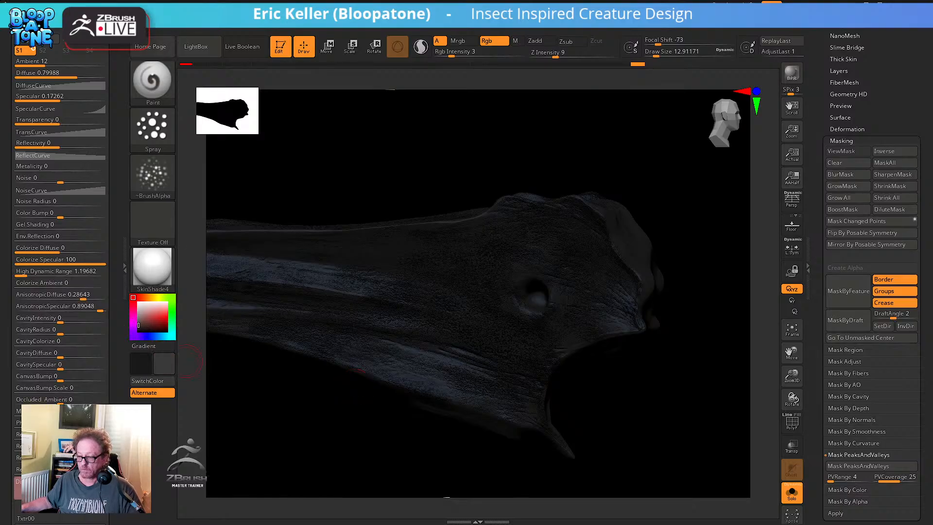
mouse_move(186, 25)
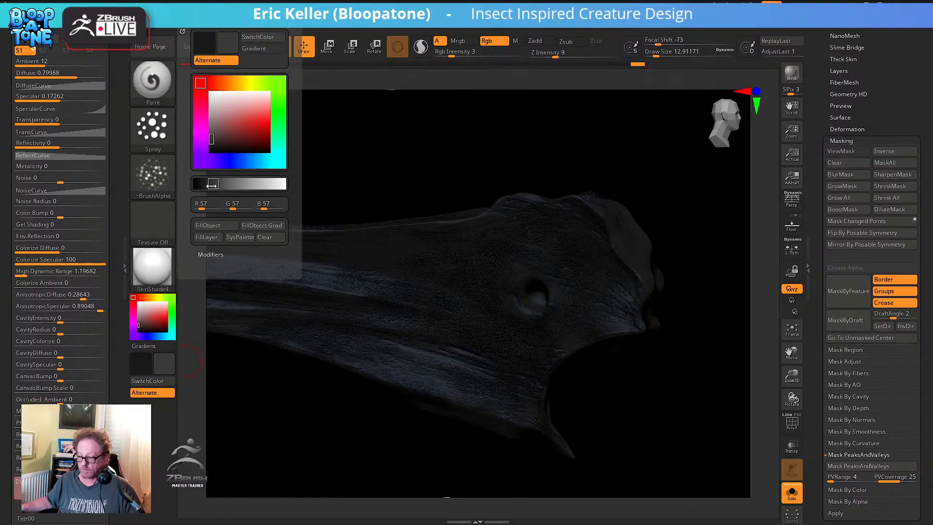
left_click(213, 225)
mouse_move(398, 168)
left_mouse_down()
mouse_move(389, 177)
mouse_move(392, 170)
left_mouse_up()
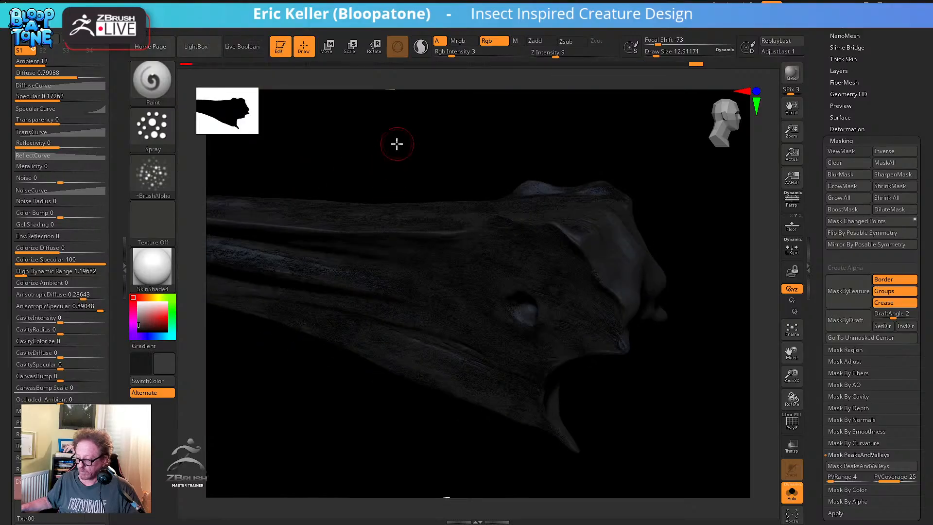
left_click_drag(398, 132, 485, 266, "ctrl")
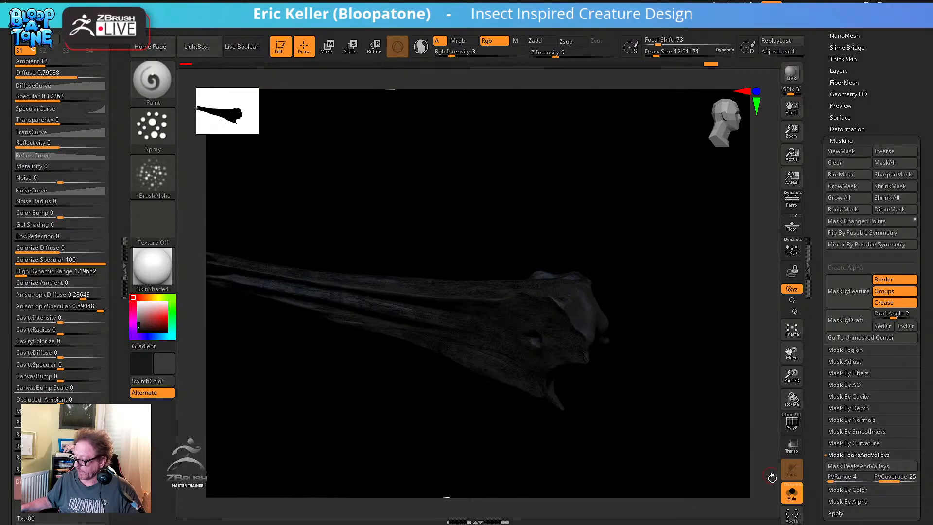
Compare the shell's new coloring within the whole creature and isolated from several angles
left_click(793, 494)
left_click_drag(721, 270, 729, 256)
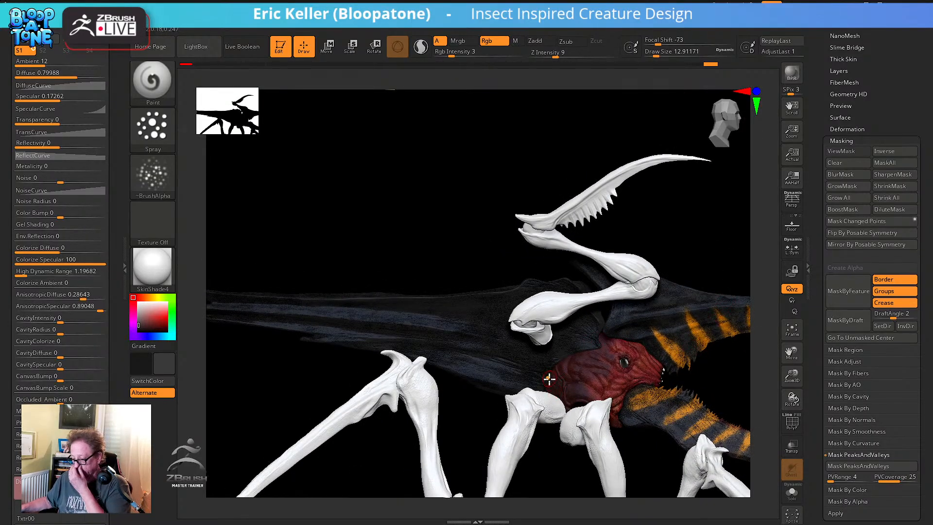
left_click(792, 493)
left_click_drag(695, 430, 542, 327)
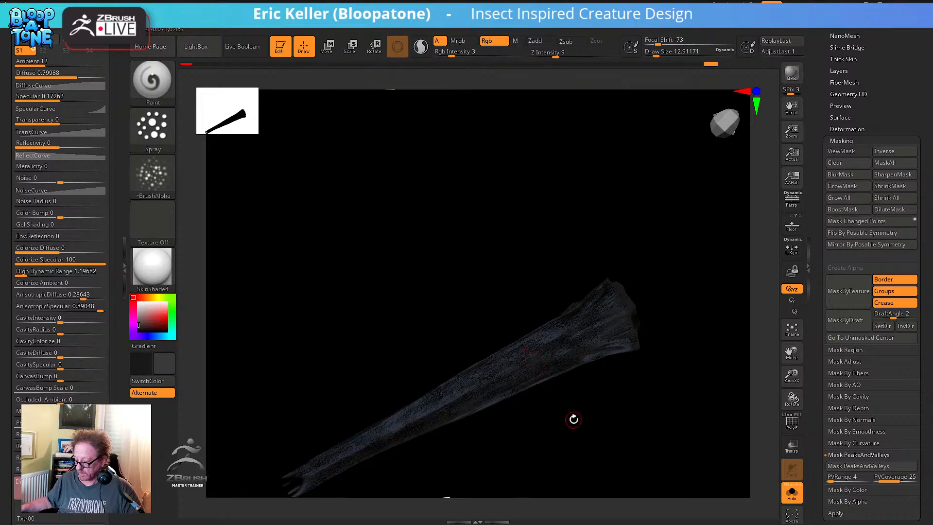
left_click_drag(574, 419, 559, 339)
left_click(792, 494)
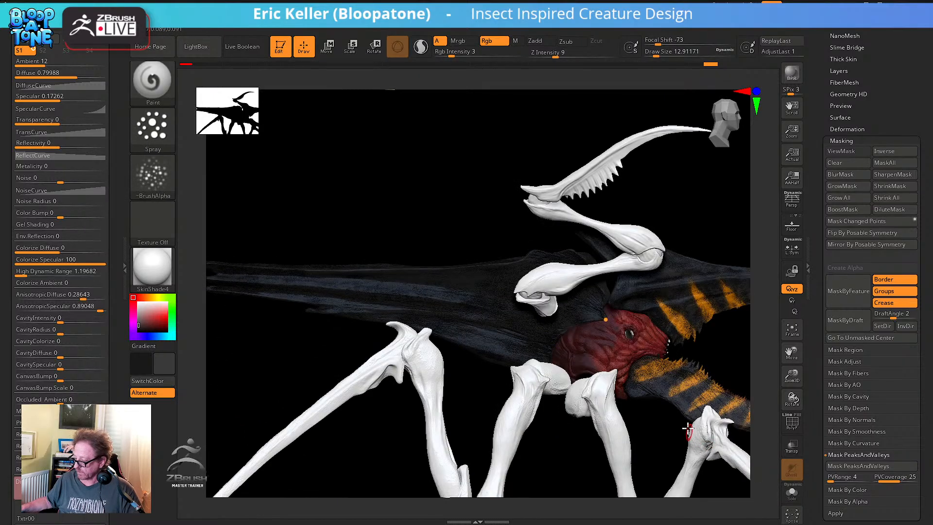
Sample the orange of the stripes on the creature's upper jaw as the paint color and check the isolated shell
left_click_drag(730, 363, 507, 412, "alt")
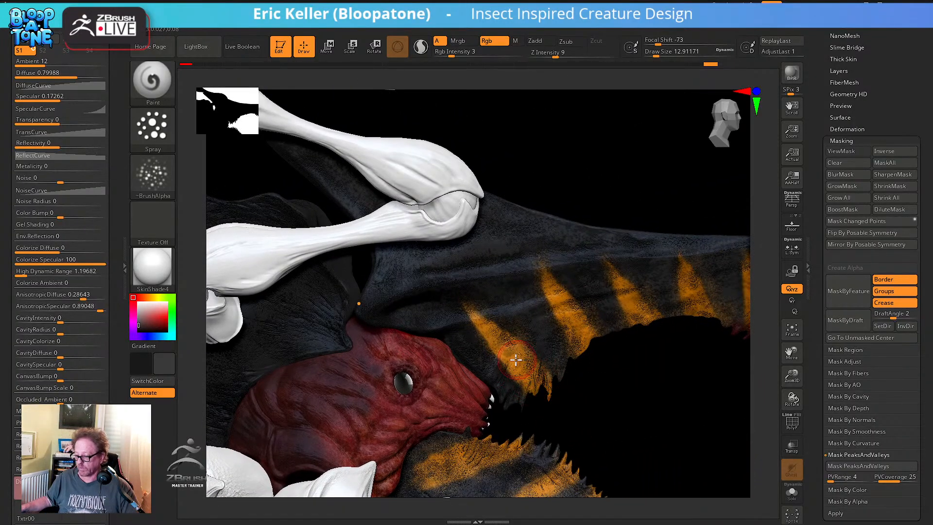
key("c")
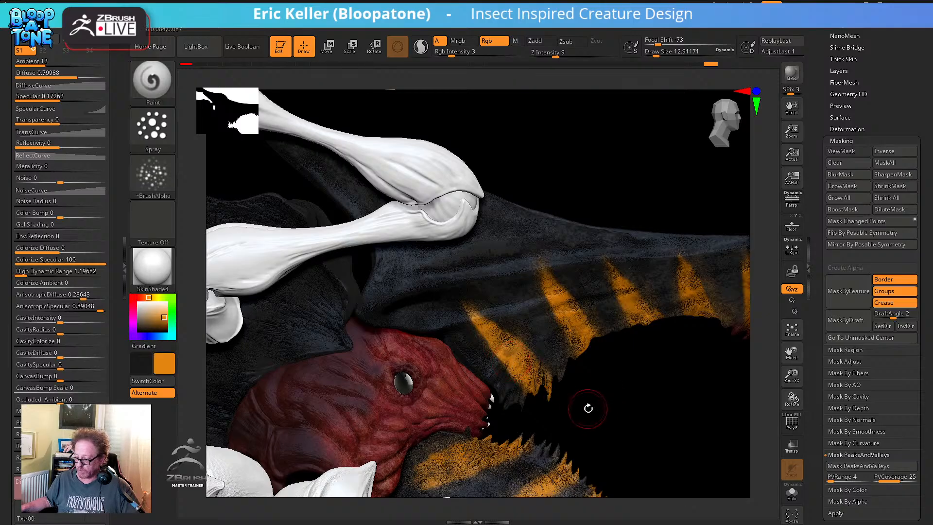
left_click_drag(588, 408, 764, 345, "alt")
left_click(792, 494)
left_click_drag(616, 415, 639, 355)
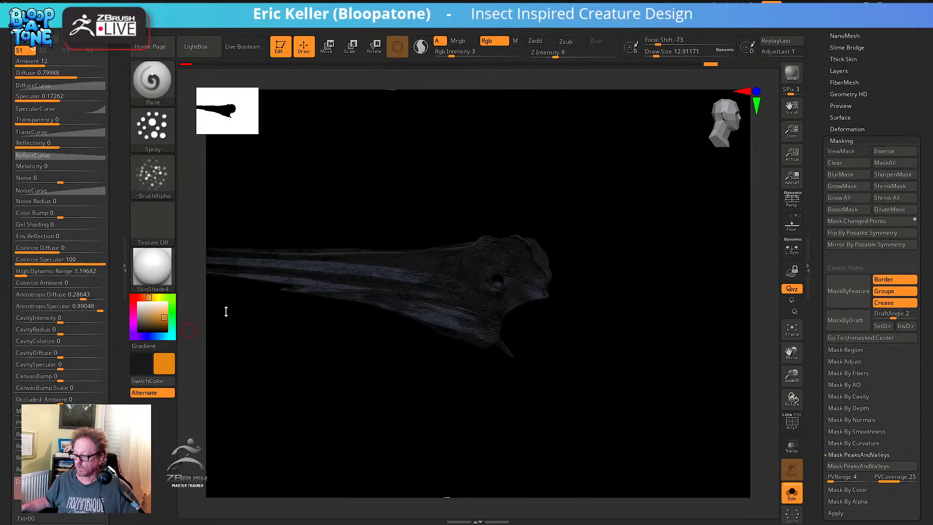
left_click(783, 492)
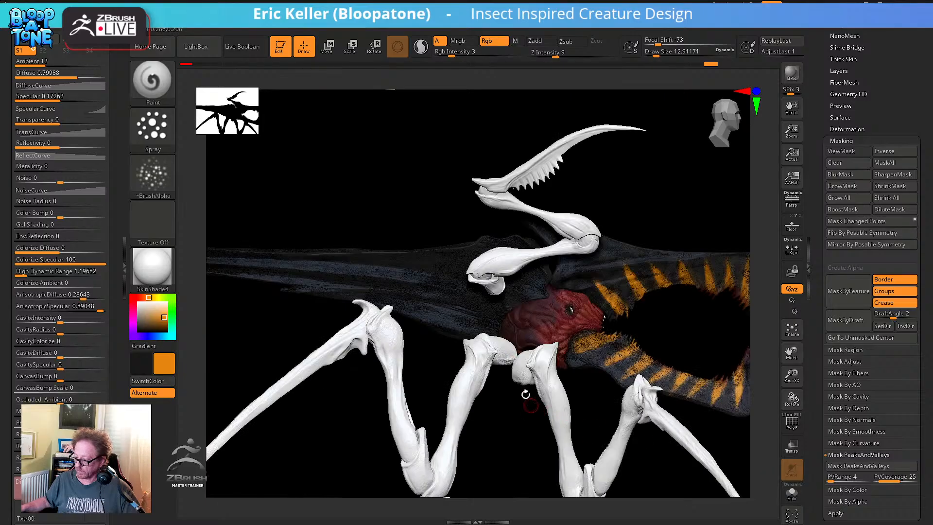
Set the Paint brush to the FreeHand stroke with Alpha 15
left_click(161, 140)
left_click(322, 137)
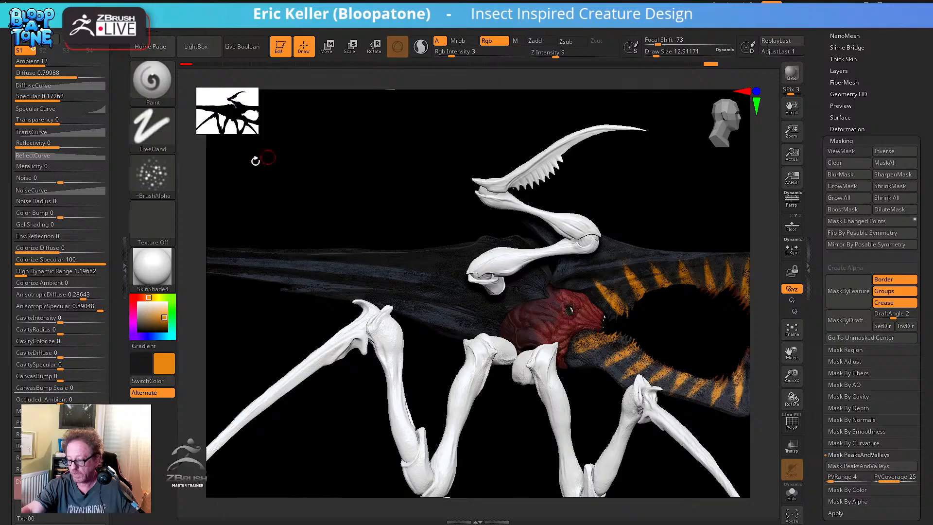
left_click(161, 175)
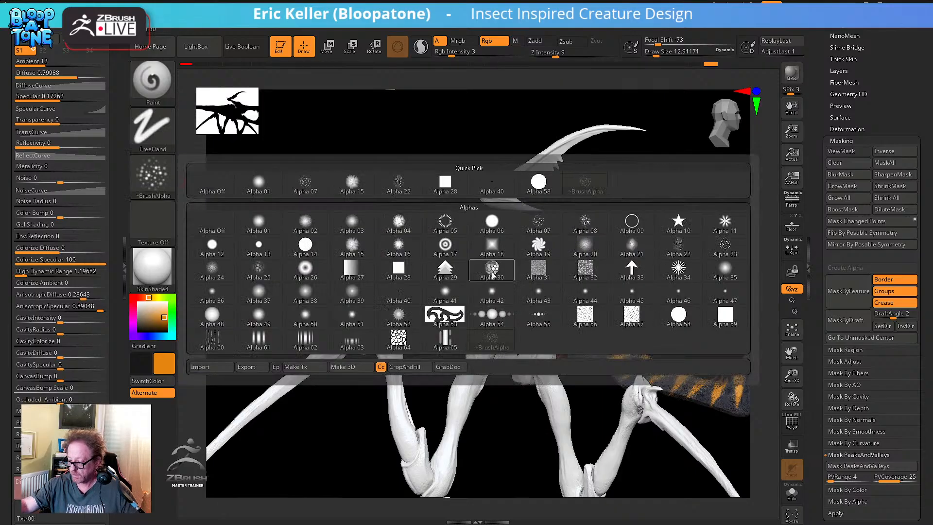
left_click(353, 248)
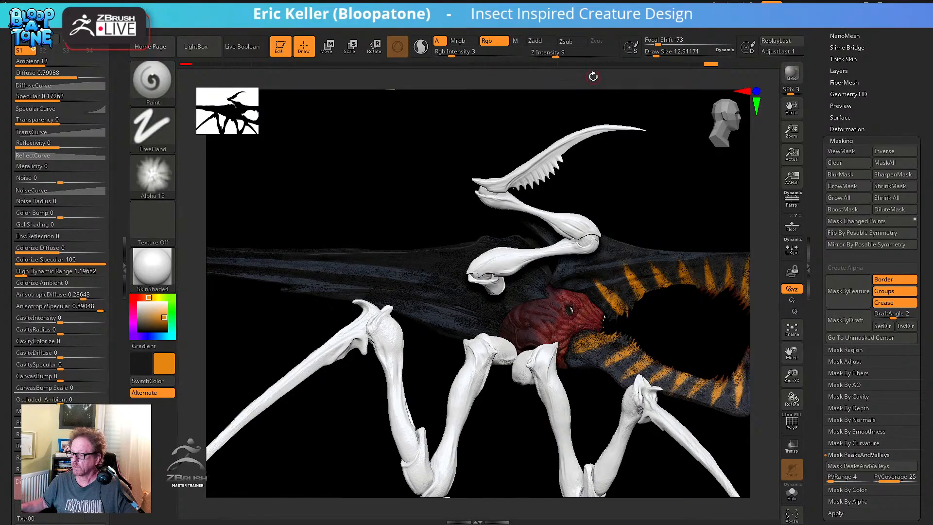
left_click_drag(644, 189, 642, 234, "alt")
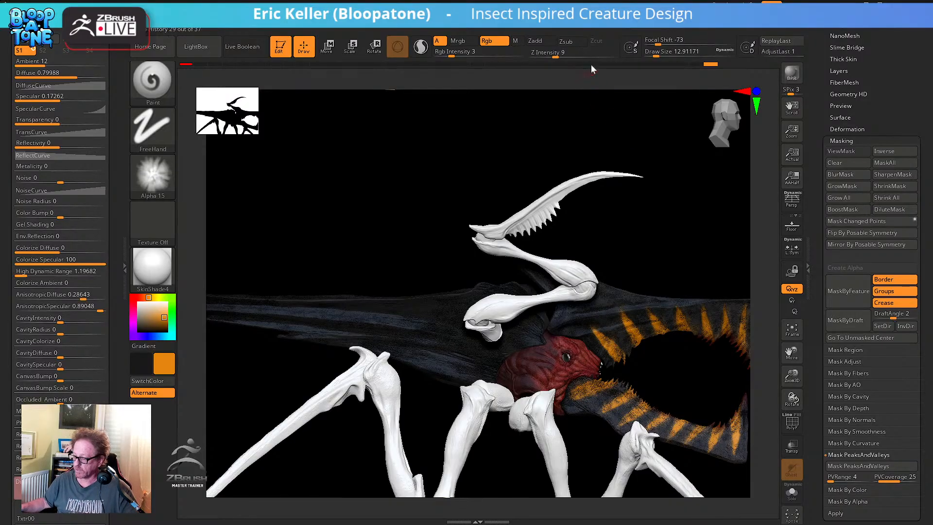
Save the creature tool to disk over its existing file
left_click_drag(817, 65, 818, 143)
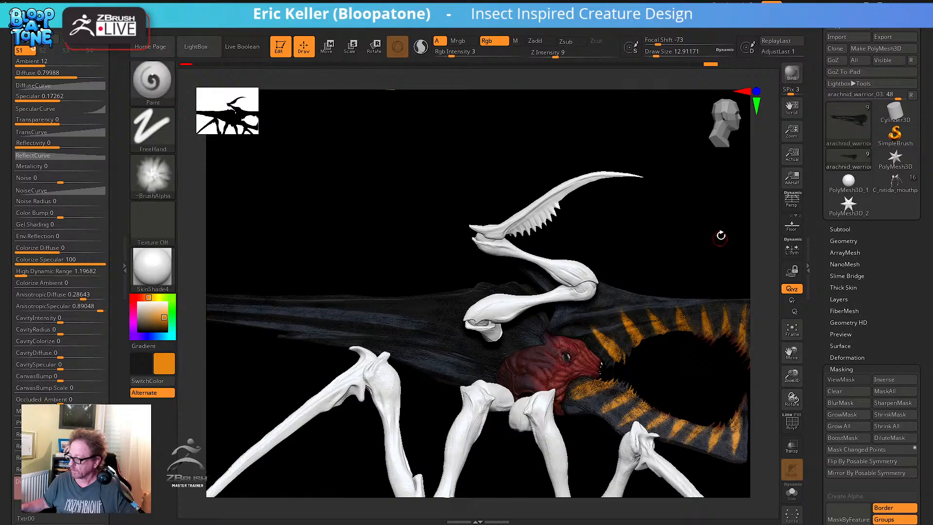
scroll(836, 80, "up", 2)
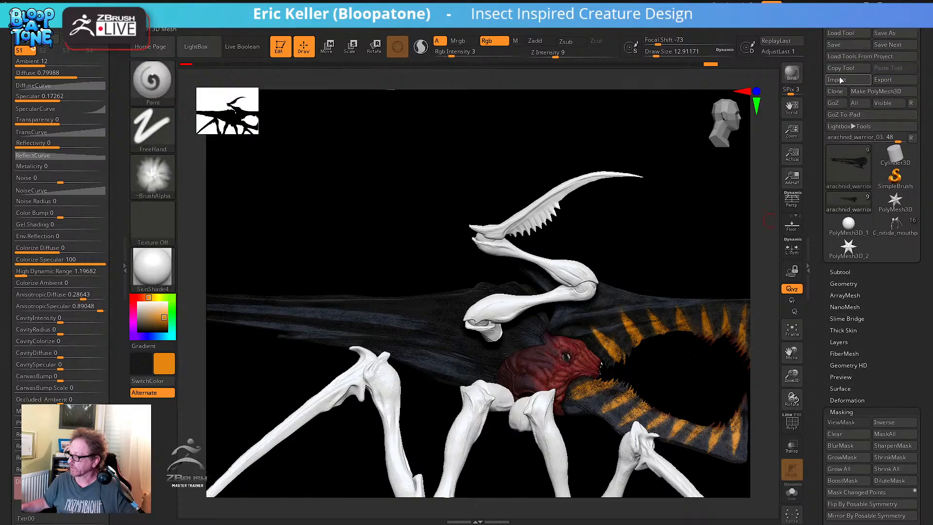
left_click(834, 44)
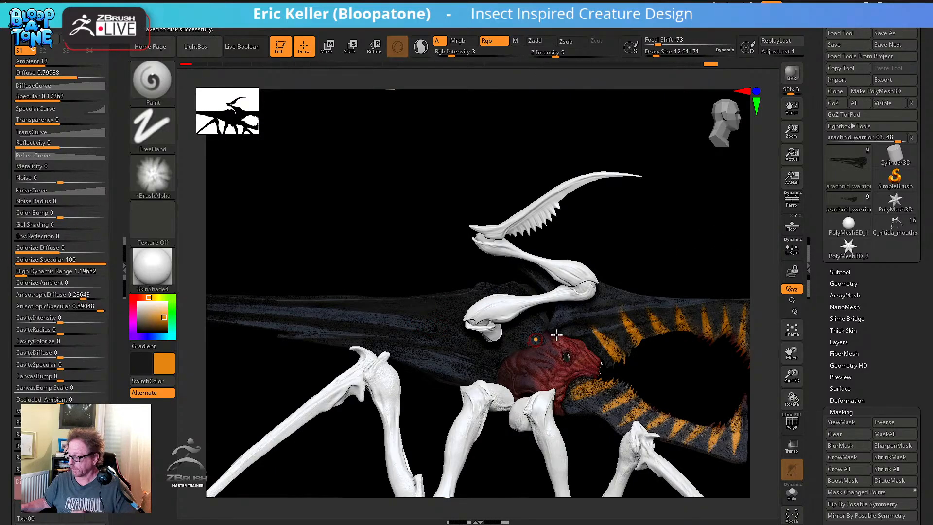
Add a layer to the body shell, stop recording on it and name it "base"
left_click(840, 342)
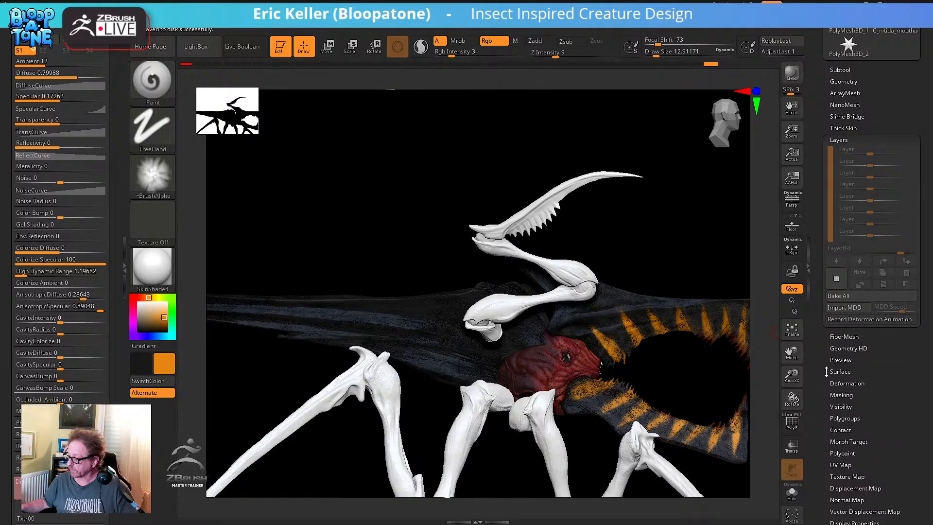
left_click(836, 278)
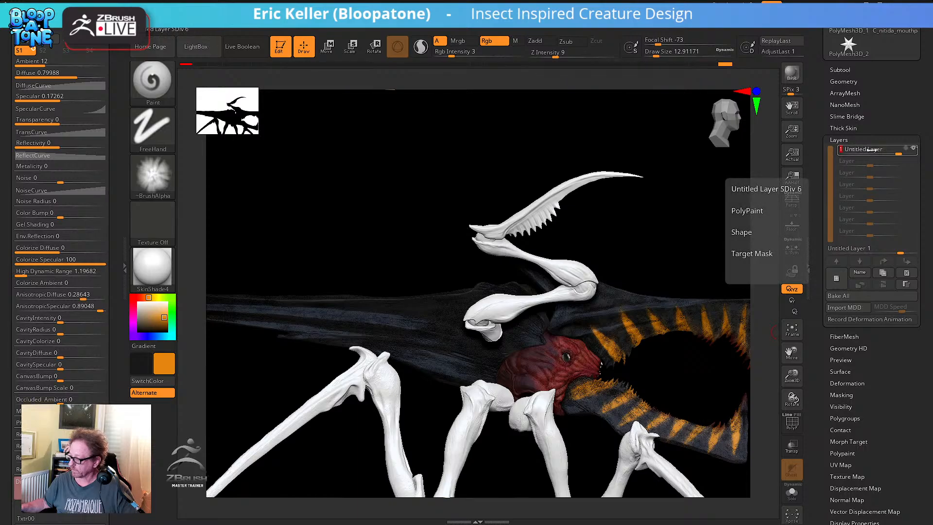
left_click(909, 150)
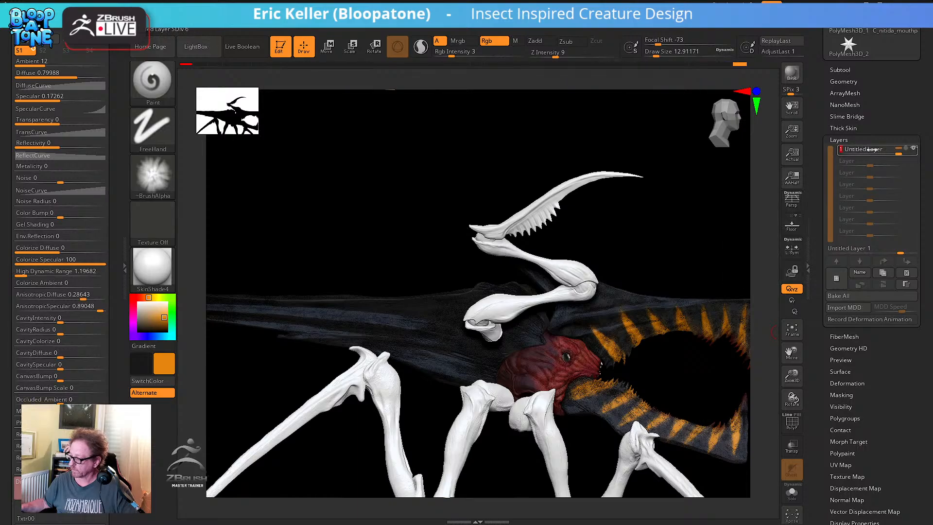
left_click(860, 273)
type("bas")
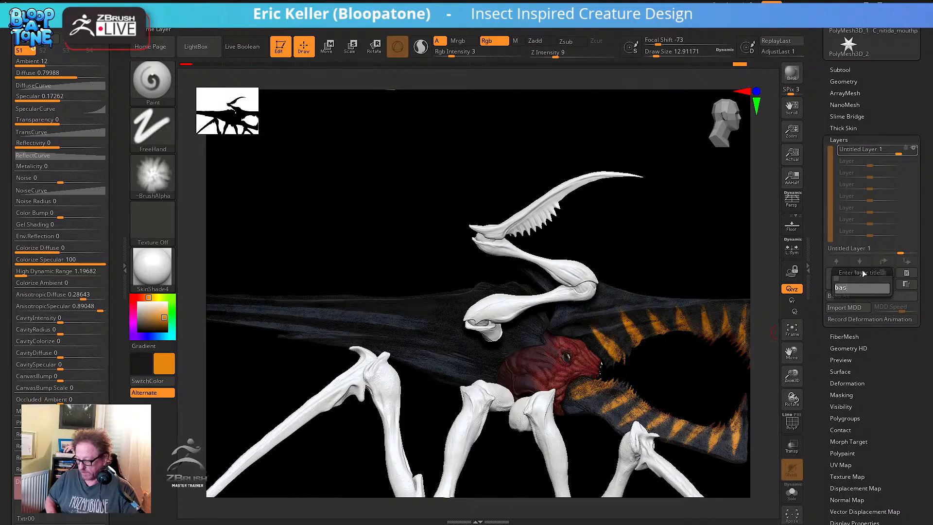
type("e")
key("Return")
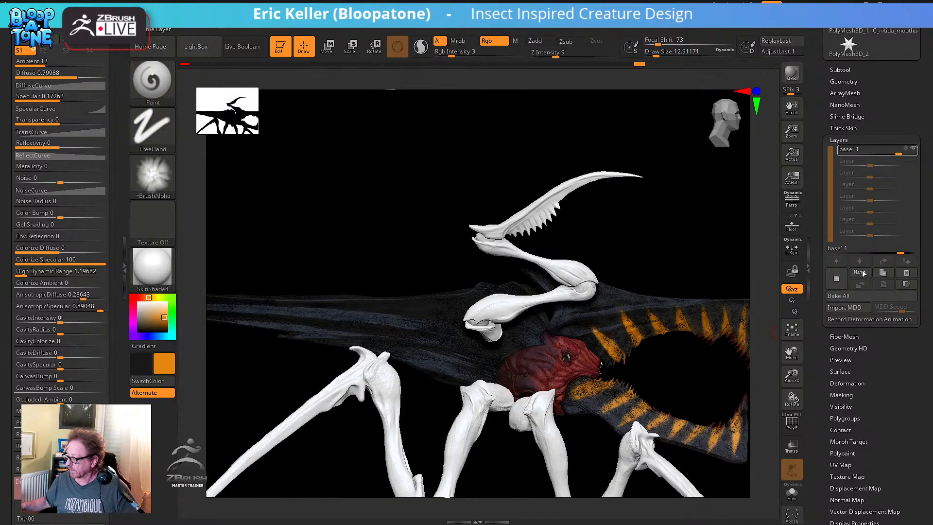
Add a second layer to the body shell and name it "flames"
left_click(835, 278)
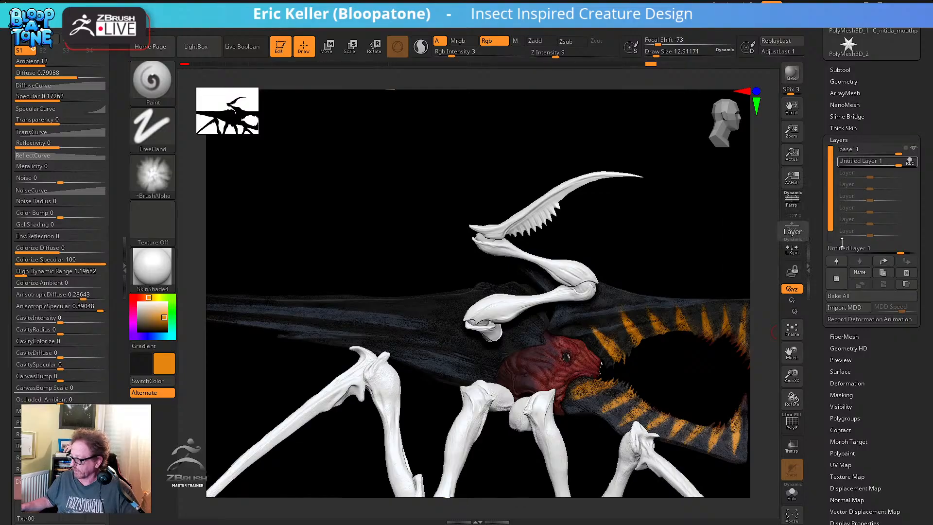
left_click(858, 273)
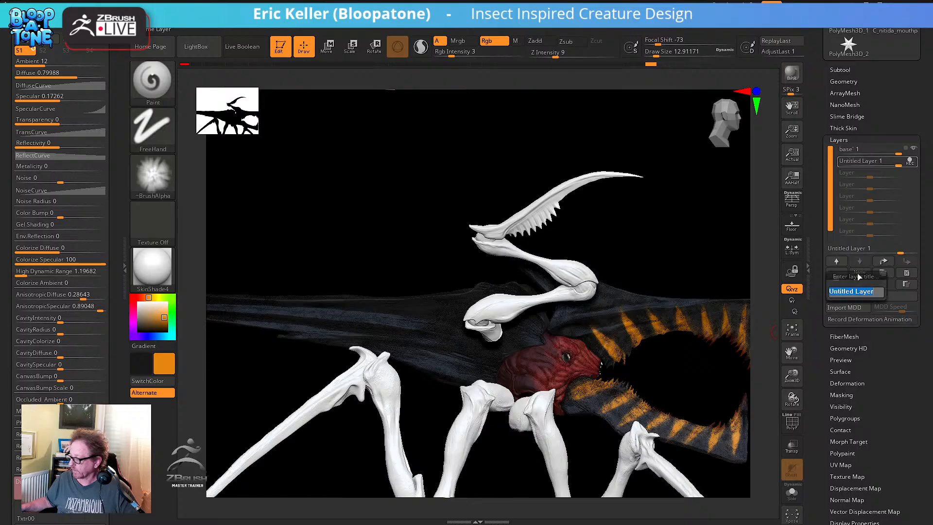
type("flames")
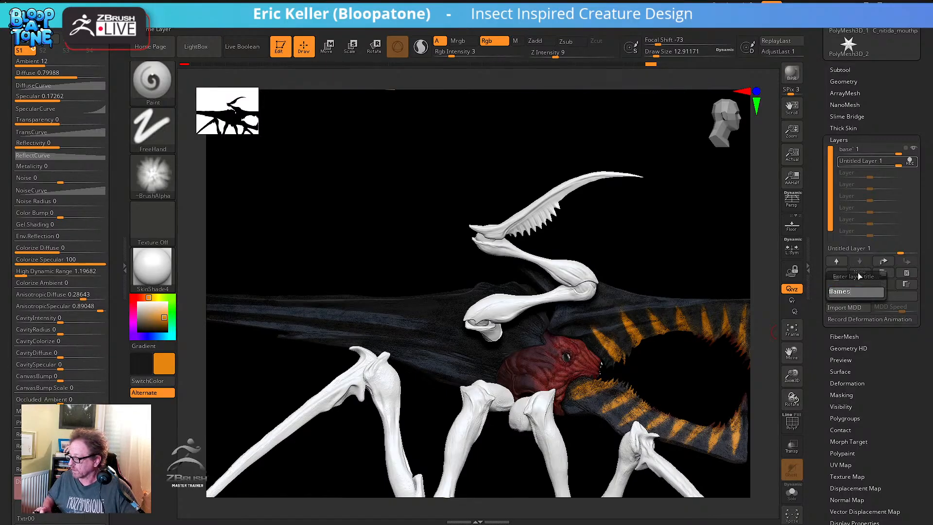
key("Return")
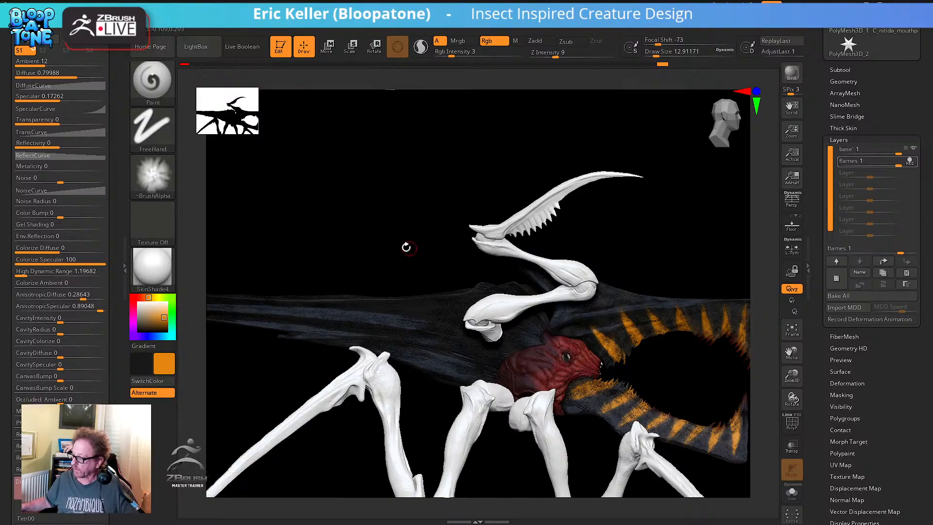
Set the Rgb Intensity to 100 and paint a first orange stripe on the shell's side behind the head
left_click_drag(406, 245, 434, 236)
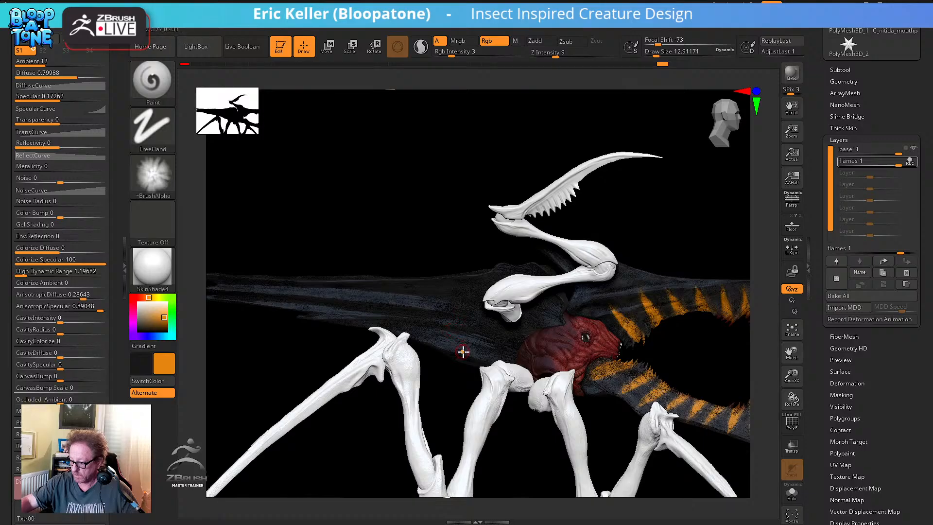
left_click_drag(447, 321, 454, 333)
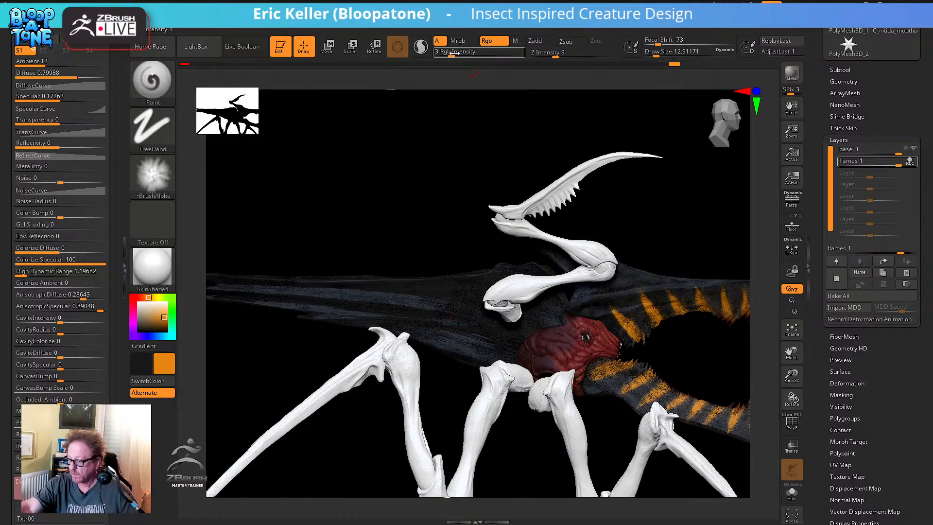
left_click_drag(475, 56, 525, 58)
mouse_move(457, 329)
left_mouse_down()
mouse_move(463, 354)
mouse_move(461, 338)
left_mouse_up()
mouse_move(461, 338)
right_mouse_down()
mouse_move(462, 358)
mouse_move(457, 352)
right_mouse_up()
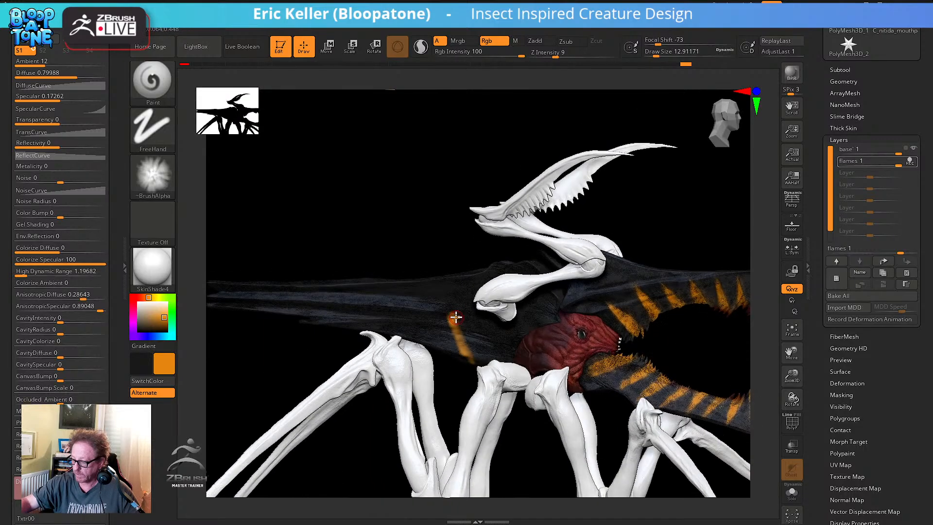
Undo the last stroke, set Focal Shift to -92 and Draw Size to about 15.6, and paint two bolder orange stripes behind the head
mouse_move(455, 318)
left_mouse_down()
mouse_move(471, 352)
mouse_move(453, 320)
mouse_move(483, 357)
mouse_move(494, 342)
mouse_move(504, 353)
mouse_move(485, 329)
mouse_move(512, 340)
mouse_move(494, 340)
left_mouse_up()
key("ctrl+z")
key("s")
key("o")
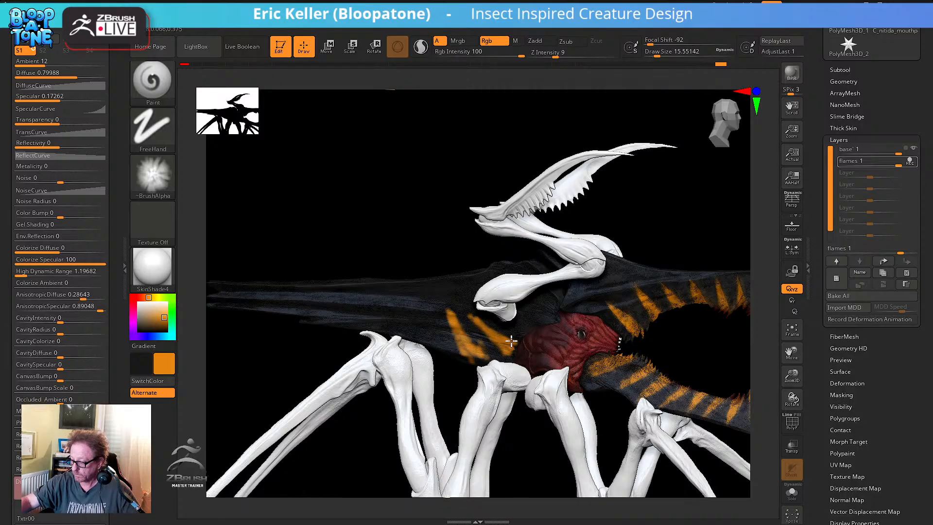
mouse_move(476, 317)
left_mouse_down()
mouse_move(497, 336)
mouse_move(484, 332)
left_mouse_up()
right_click_drag(478, 322, 471, 315, "alt")
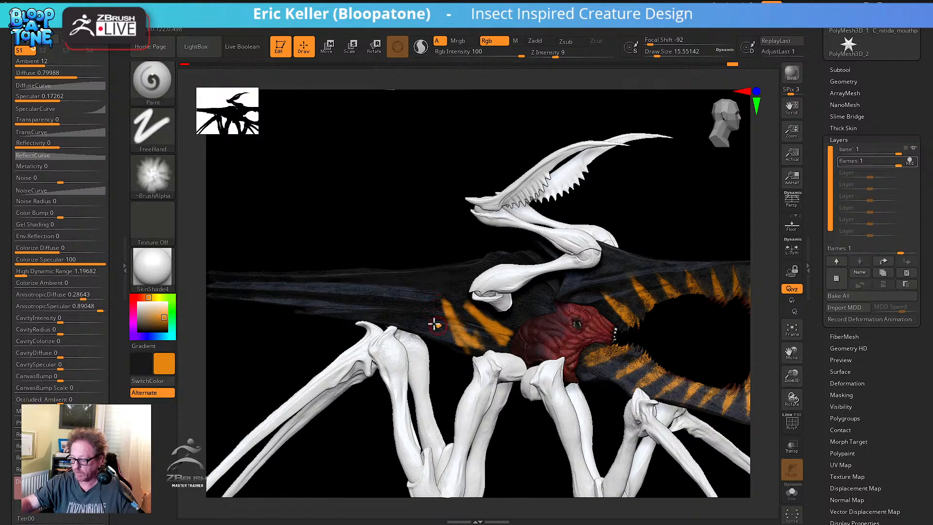
Paint a row of slanted orange stripes along the shell's lower side, continuing back toward the tail
mouse_move(425, 307)
left_mouse_down()
mouse_move(435, 333)
mouse_move(413, 300)
mouse_move(430, 335)
mouse_move(414, 298)
mouse_move(433, 333)
left_mouse_up()
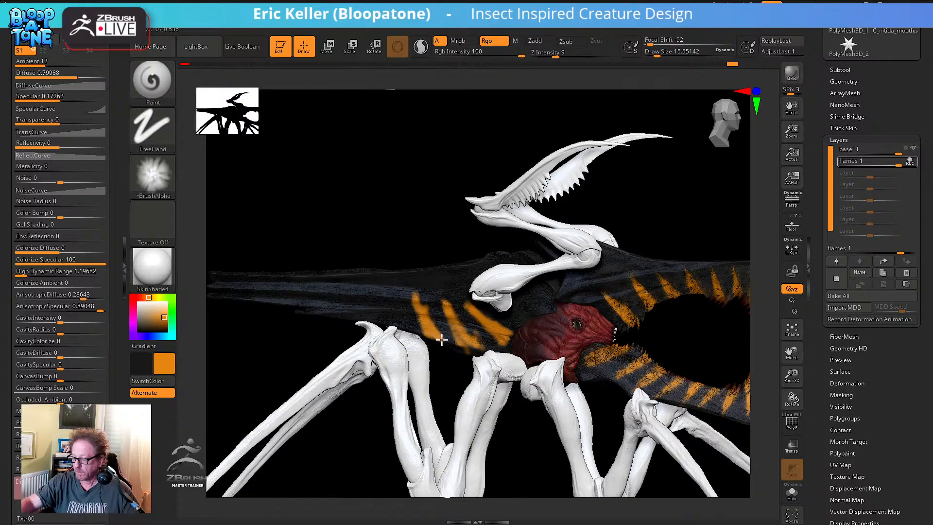
right_click_drag(459, 299, 514, 324, "alt")
right_click_drag(441, 336, 437, 324, "alt")
mouse_move(446, 326)
left_mouse_down()
mouse_move(432, 313)
mouse_move(464, 346)
mouse_move(433, 316)
mouse_move(418, 324)
left_mouse_up()
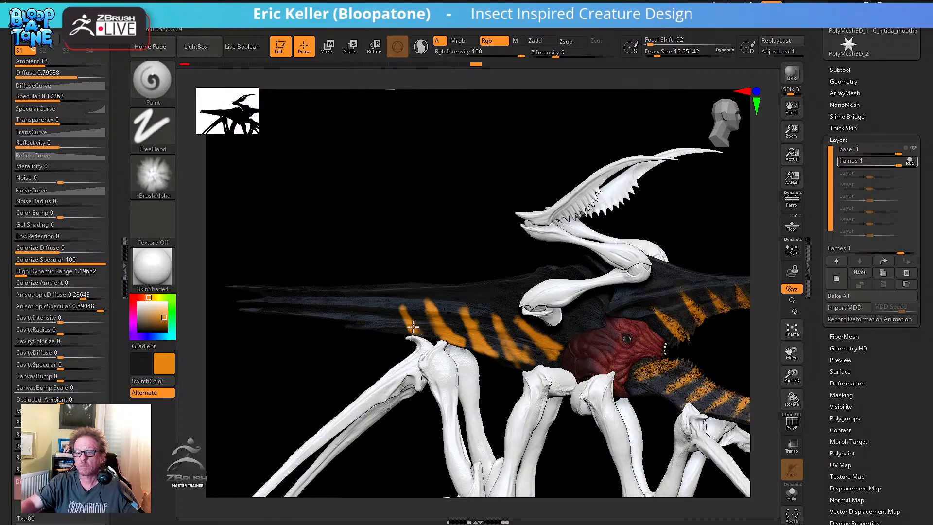
mouse_move(406, 313)
left_mouse_down()
mouse_move(420, 332)
mouse_move(411, 318)
mouse_move(405, 327)
mouse_move(398, 305)
mouse_move(421, 342)
left_mouse_up()
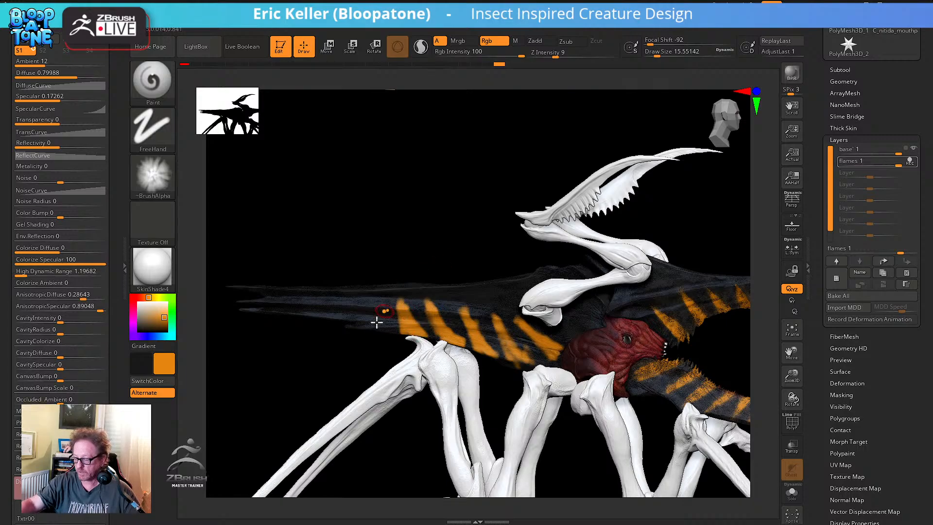
mouse_move(377, 320)
left_mouse_down()
mouse_move(381, 329)
mouse_move(365, 303)
mouse_move(389, 334)
mouse_move(344, 317)
left_mouse_up()
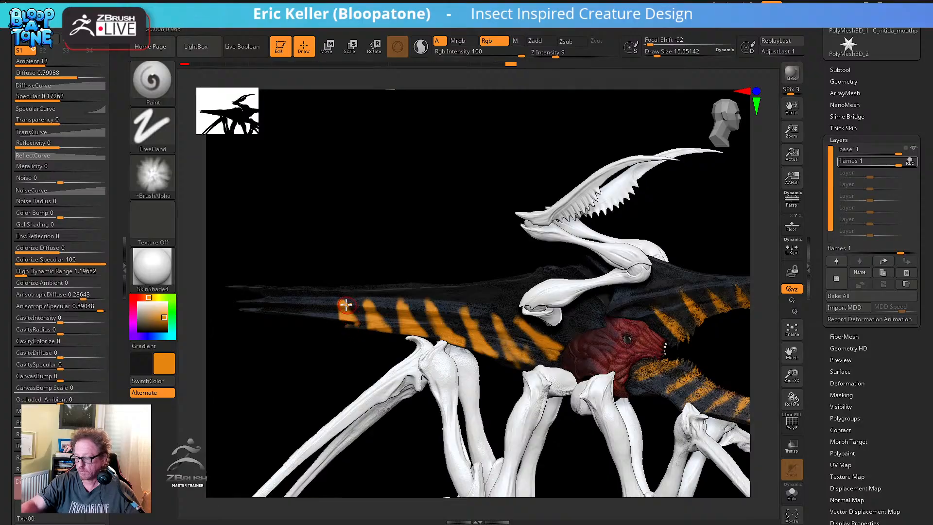
Carry the orange stripes onto the shell's underside and paint the tail end with a Draw Size of about 10.5
left_click_drag(365, 365, 379, 320)
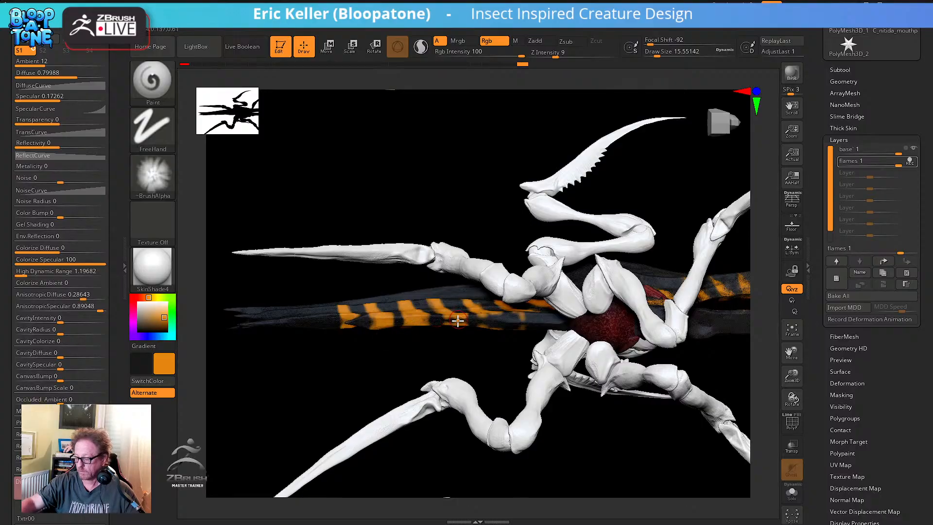
mouse_move(457, 320)
left_mouse_down()
mouse_move(519, 315)
mouse_move(533, 333)
left_mouse_up()
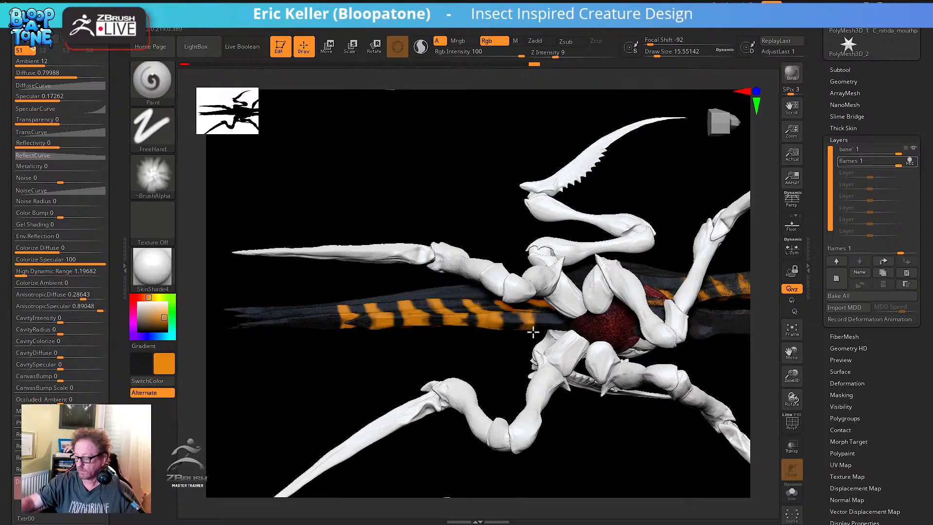
mouse_move(418, 208)
left_mouse_down()
mouse_move(424, 291)
mouse_move(373, 357)
mouse_move(333, 346)
mouse_move(352, 356)
mouse_move(342, 348)
left_mouse_up()
key("s")
left_click(330, 342)
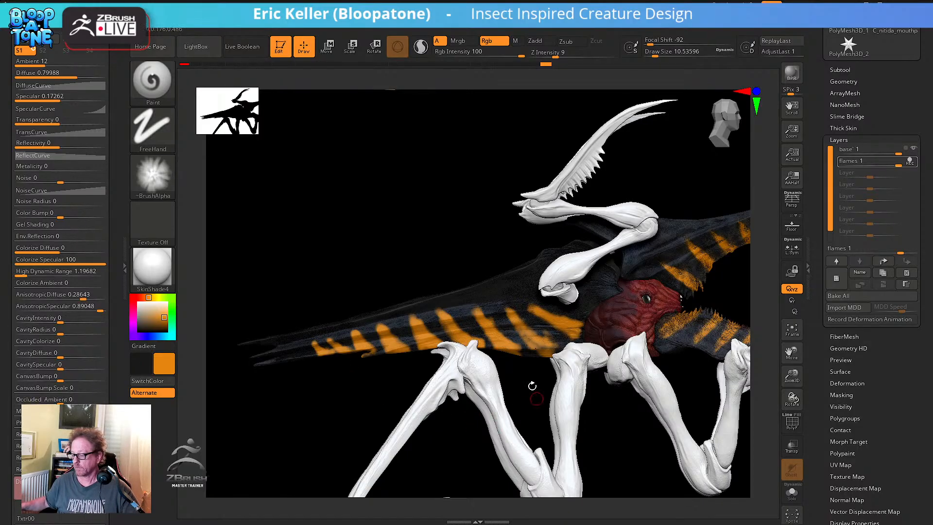
Isolate the body shell and fill its lower front corner with orange using a Draw Size of about 17
left_click(792, 493)
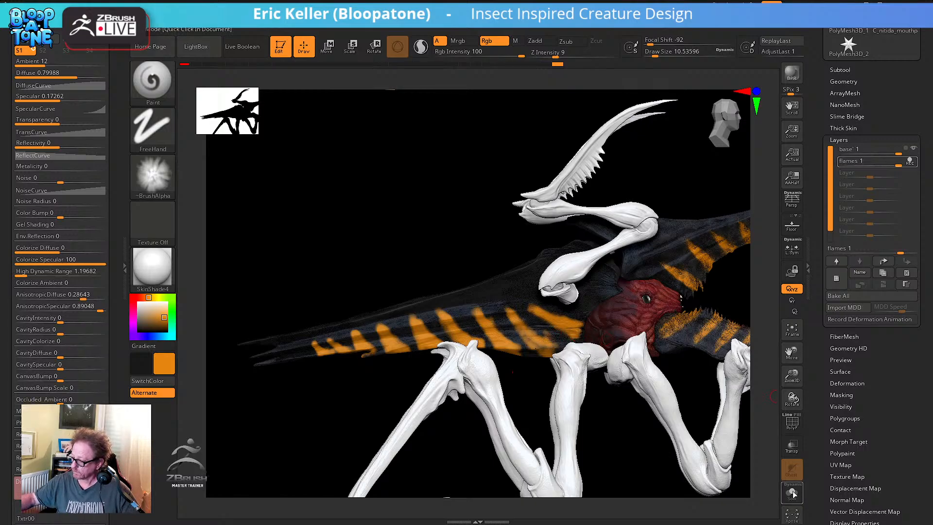
mouse_move(563, 351)
left_mouse_down()
mouse_move(577, 336)
mouse_move(552, 354)
mouse_move(562, 346)
mouse_move(527, 296)
mouse_move(561, 315)
left_mouse_up()
key("s")
mouse_move(562, 315)
left_mouse_down()
mouse_move(576, 313)
mouse_move(563, 330)
mouse_move(589, 349)
left_mouse_up()
mouse_move(645, 381)
left_mouse_down()
mouse_move(619, 393)
mouse_move(633, 385)
mouse_move(610, 348)
left_mouse_up()
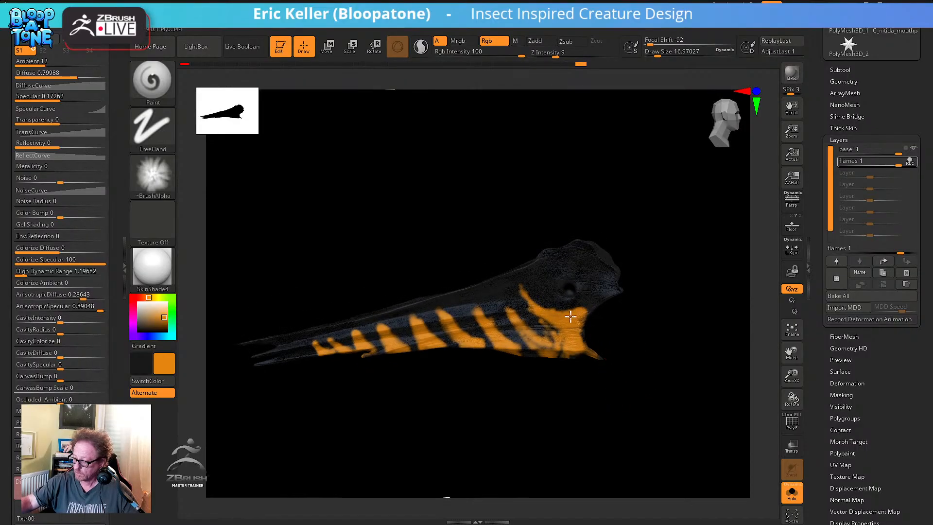
Extend the orange stripes nearest the front upward and thicken their bases
mouse_move(502, 307)
left_mouse_down()
mouse_move(545, 336)
mouse_move(535, 348)
left_mouse_up()
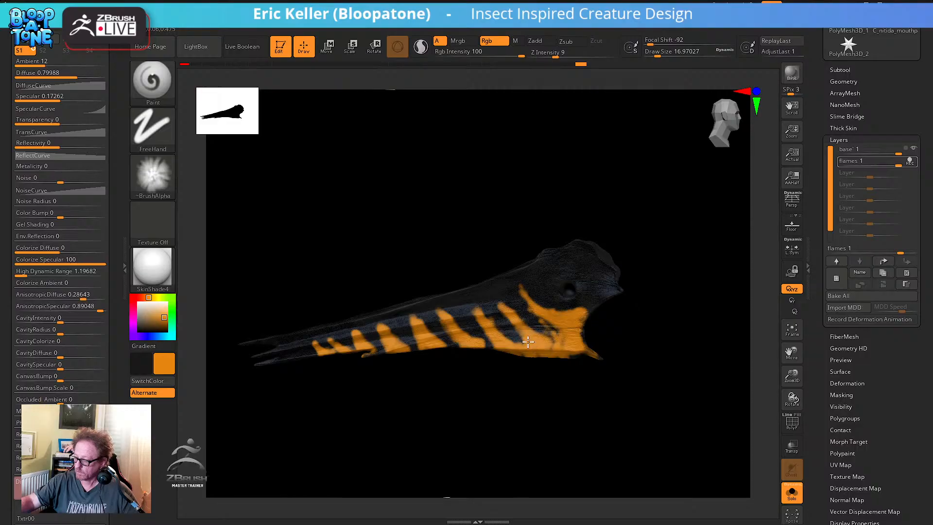
left_click_drag(528, 341, 503, 306)
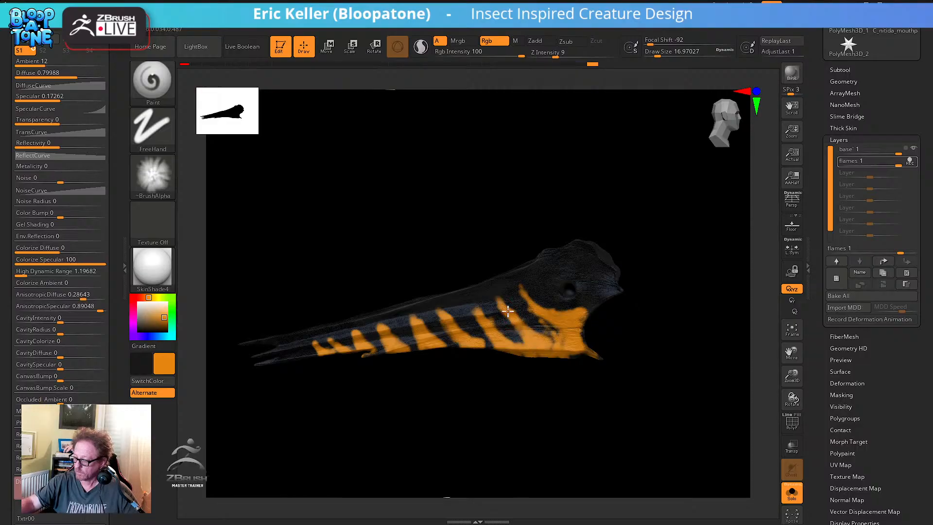
left_click_drag(472, 305, 474, 306)
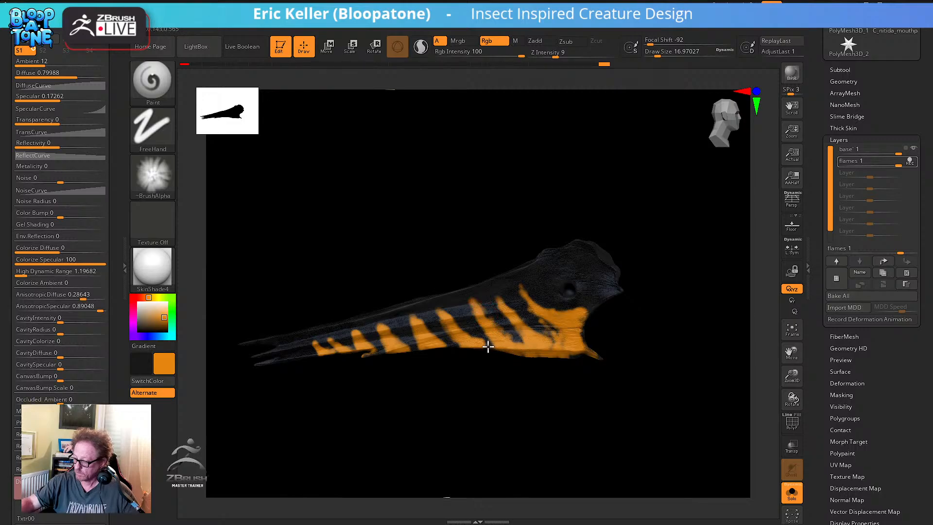
Join the stripe bases with a continuous orange band along the shell's underside and lower edge to the tail
mouse_move(497, 368)
left_mouse_down()
mouse_move(510, 310)
mouse_move(493, 354)
left_mouse_up()
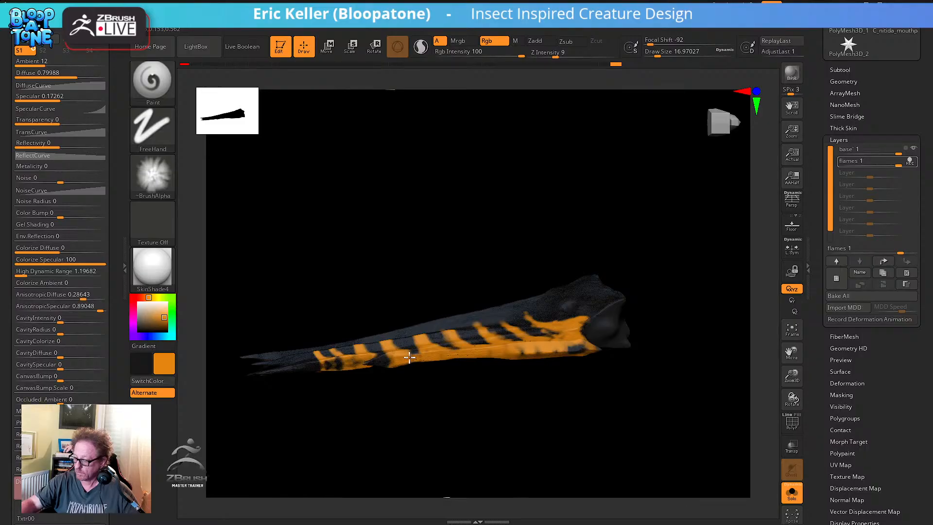
mouse_move(479, 375)
left_mouse_down()
mouse_move(489, 410)
mouse_move(462, 360)
left_mouse_up()
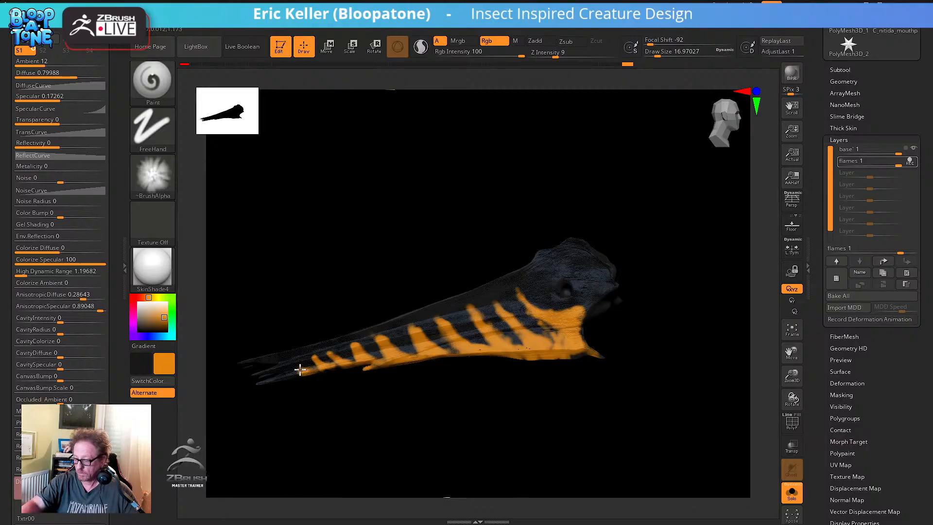
left_click_drag(308, 372, 340, 370)
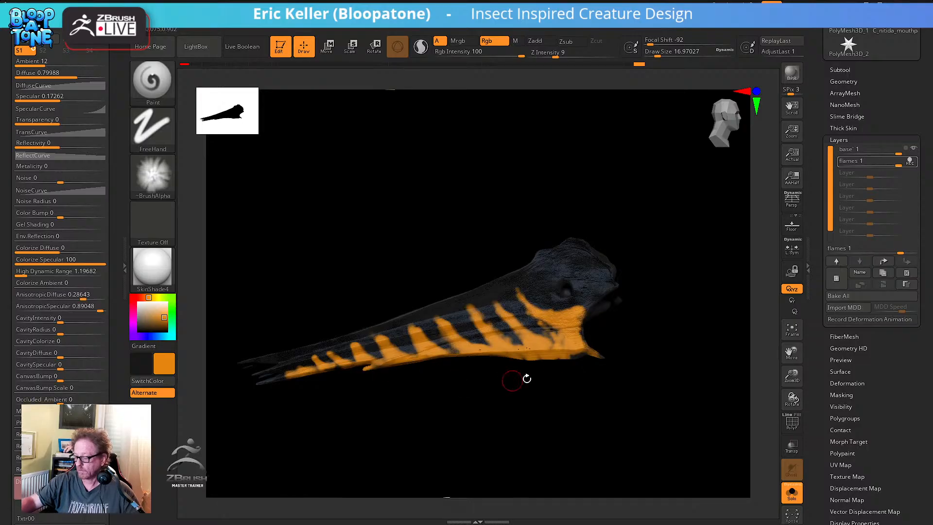
Reduce the Draw Size to about 8.4 and sample the shell's near-black base as the paint color
mouse_move(636, 260)
left_mouse_down()
mouse_move(663, 322)
mouse_move(687, 270)
mouse_move(604, 283)
mouse_move(550, 277)
left_mouse_up()
mouse_move(489, 268)
left_mouse_down()
mouse_move(529, 258)
mouse_move(559, 277)
mouse_move(494, 225)
mouse_move(552, 241)
mouse_move(452, 199)
mouse_move(477, 229)
left_mouse_up()
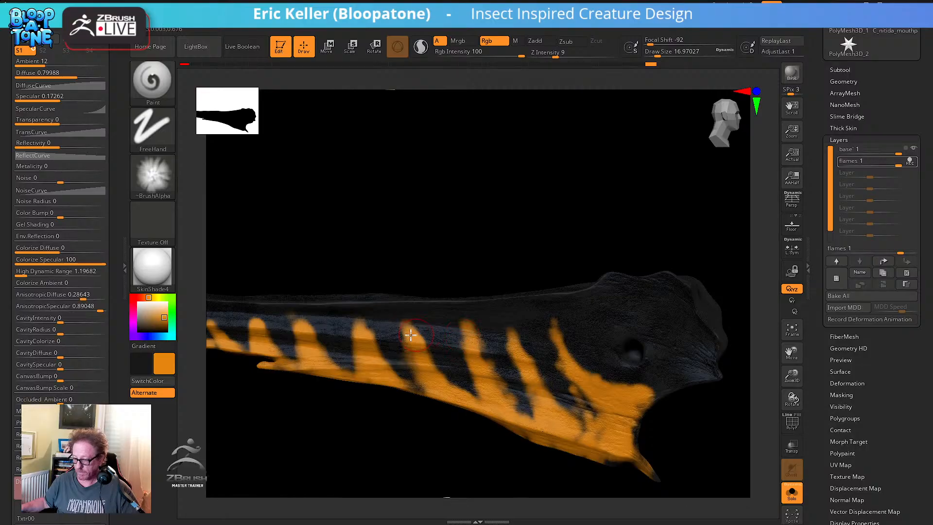
left_click(161, 324)
left_click_drag(162, 325, 158, 328)
key("s")
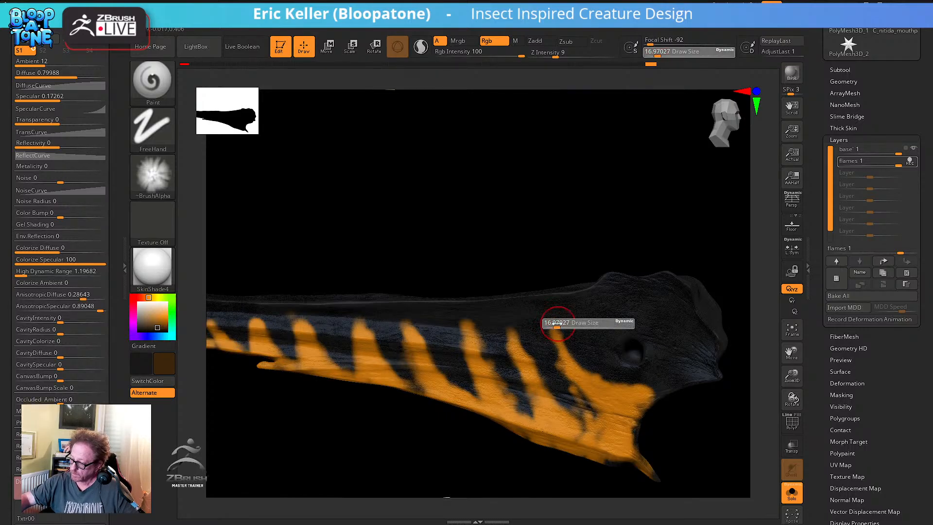
left_click_drag(558, 324, 553, 325)
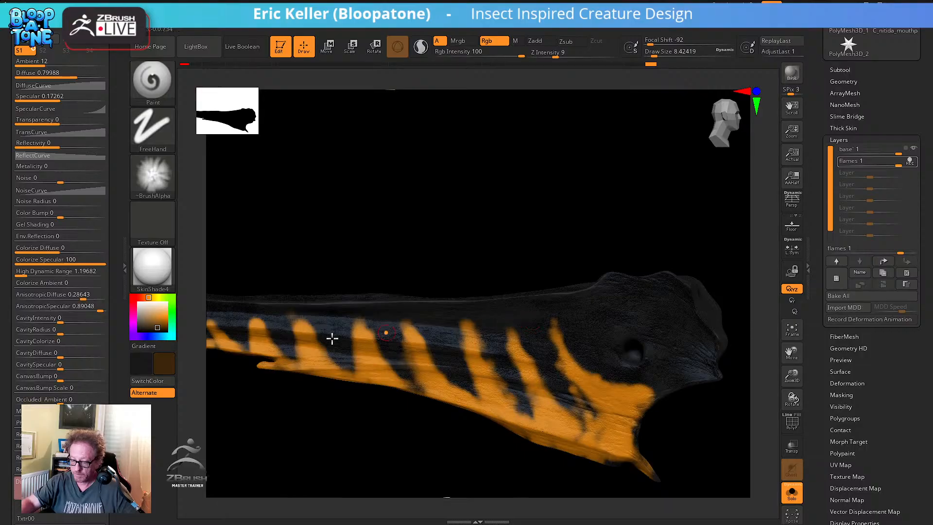
key("v")
left_click(167, 334)
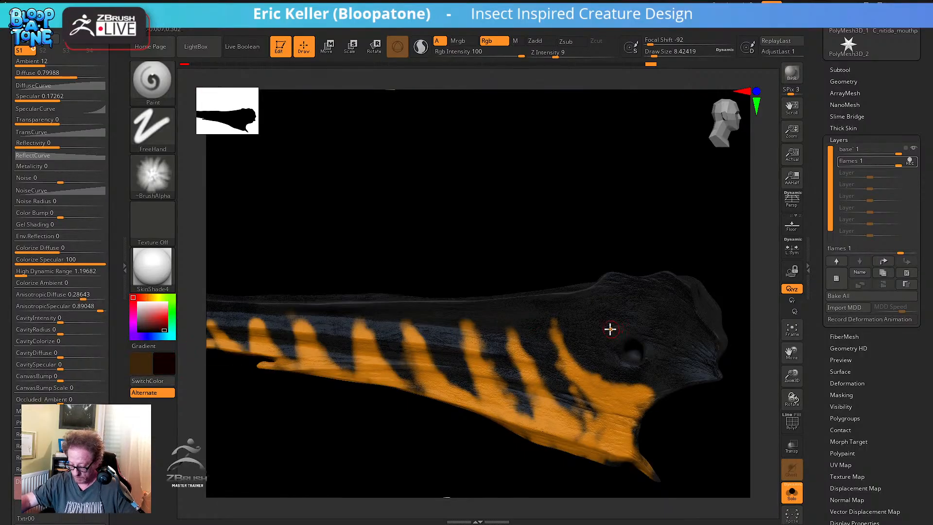
key("c")
Paint dark color around the two orange stripes nearest the front, trimming them into pointed flames
mouse_move(547, 320)
left_mouse_down()
mouse_move(564, 341)
mouse_move(561, 328)
left_mouse_up()
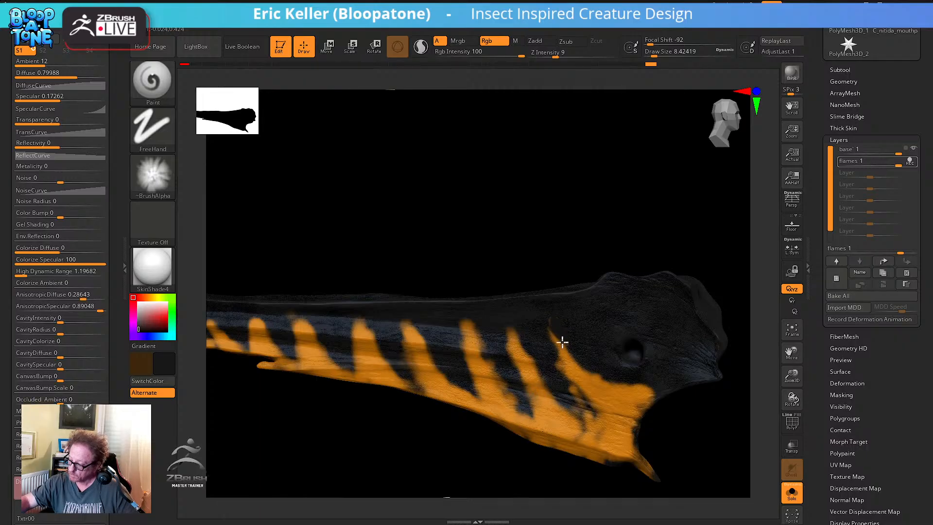
left_click_drag(574, 358, 642, 385)
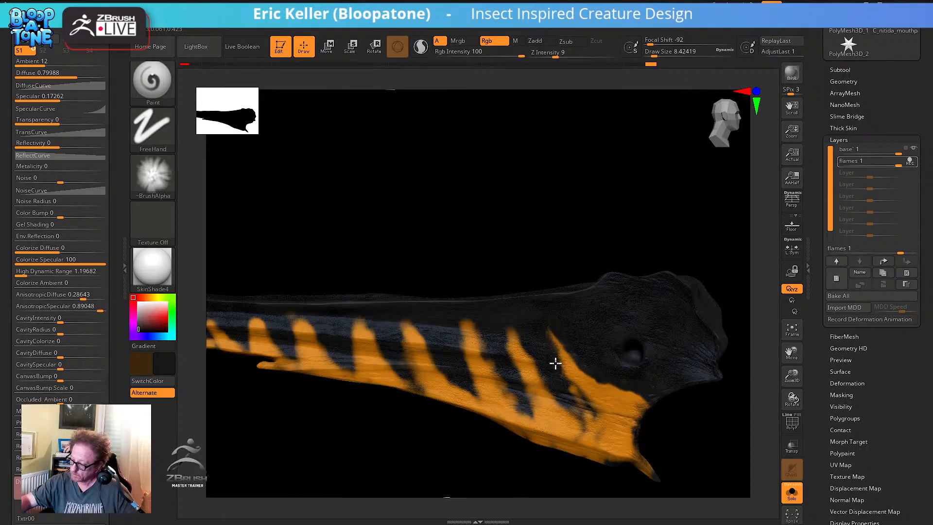
left_click_drag(562, 377, 567, 386)
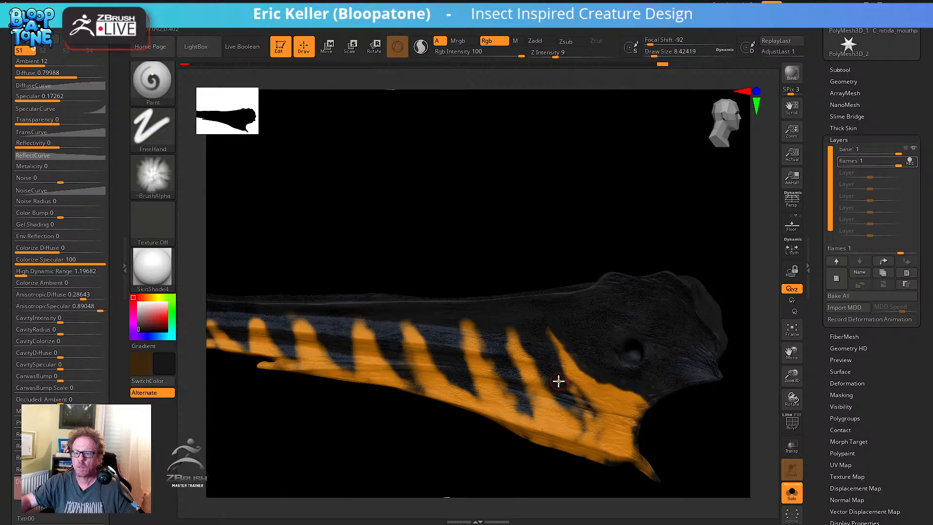
mouse_move(562, 376)
left_mouse_down()
mouse_move(584, 418)
mouse_move(516, 331)
mouse_move(564, 402)
mouse_move(510, 333)
mouse_move(527, 400)
mouse_move(487, 343)
mouse_move(523, 407)
left_mouse_up()
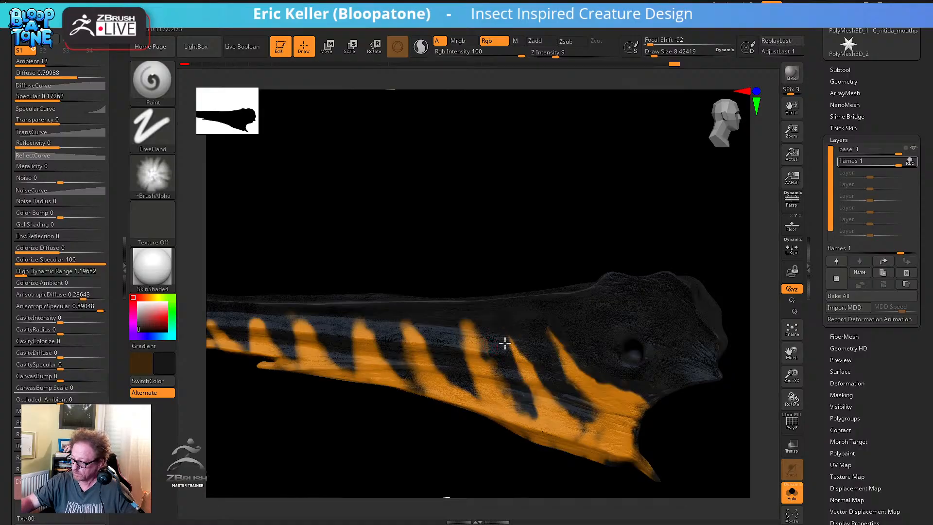
Trim the third and fourth orange stripes from the front into sharp flame tips with the dark color
mouse_move(505, 343)
left_mouse_down()
mouse_move(480, 332)
mouse_move(522, 409)
mouse_move(460, 312)
left_mouse_up()
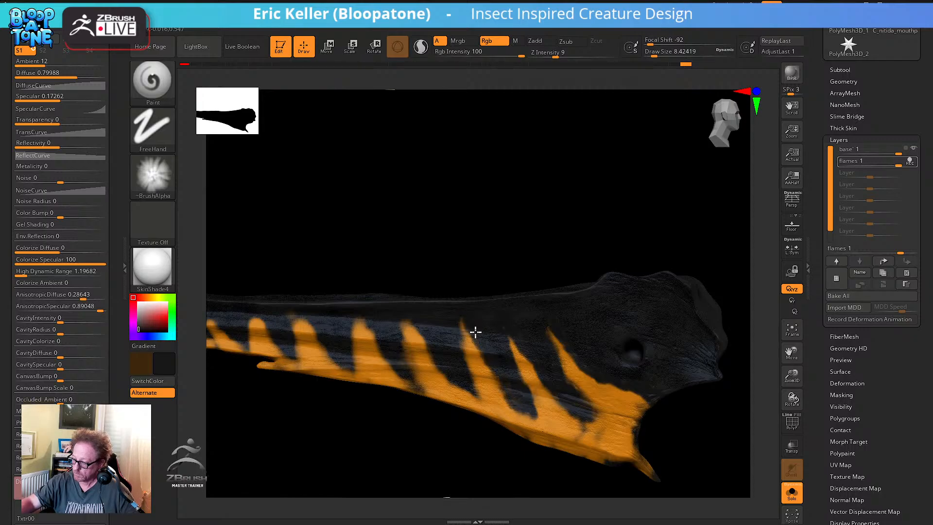
left_click_drag(451, 330, 457, 331)
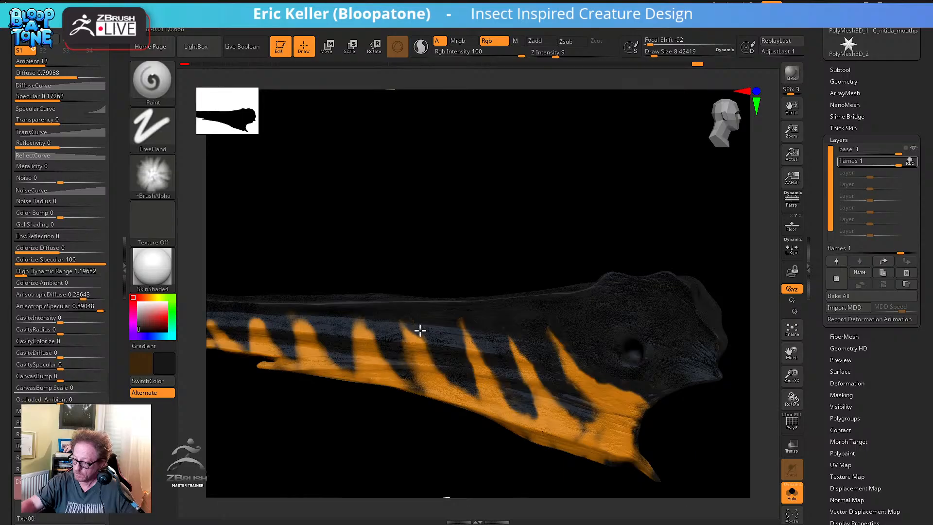
left_click_drag(430, 356, 456, 385)
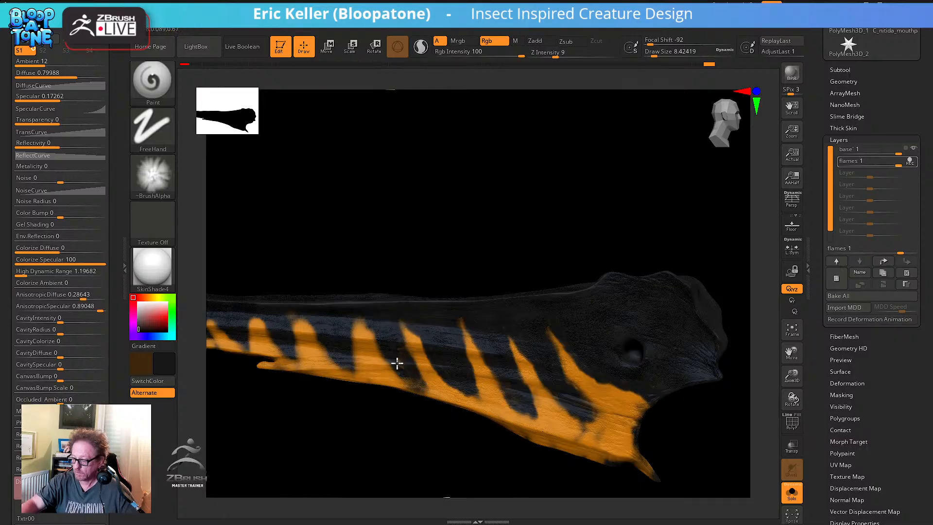
Trim the fifth orange stripe from the front into a sharp flame tip with the sampled near-black color
left_click_drag(392, 358, 433, 390)
key("c")
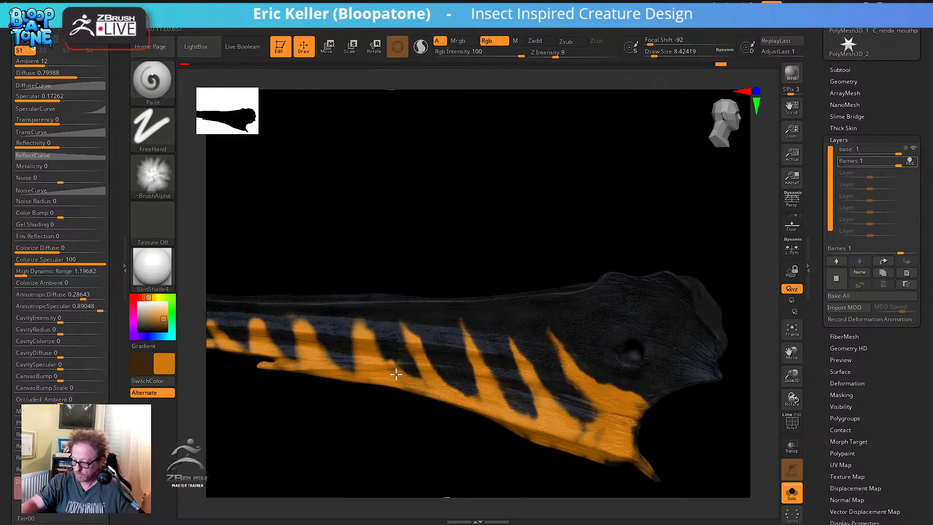
key("c")
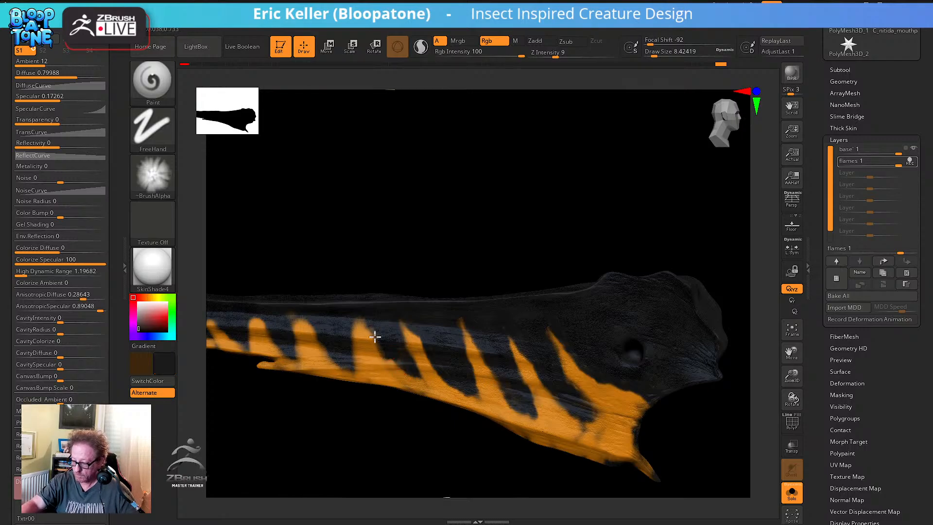
left_click_drag(366, 319, 375, 316)
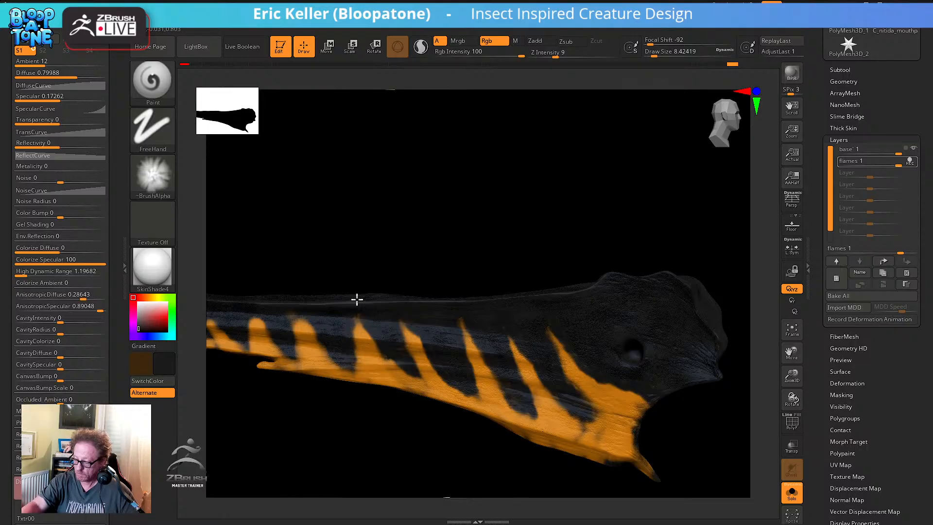
left_click_drag(356, 300, 351, 317)
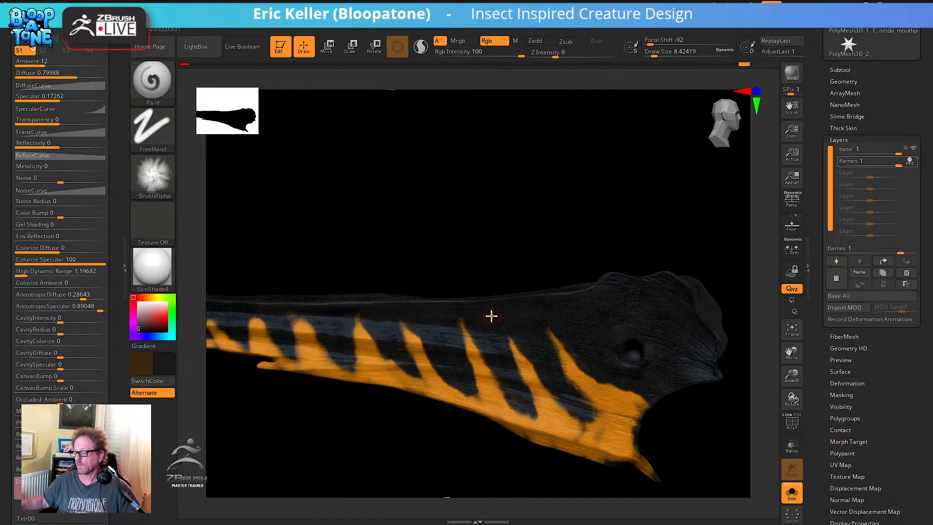
Turn off recording on the shell's flames layer and start saving the tool
left_click_drag(656, 116, 581, 185)
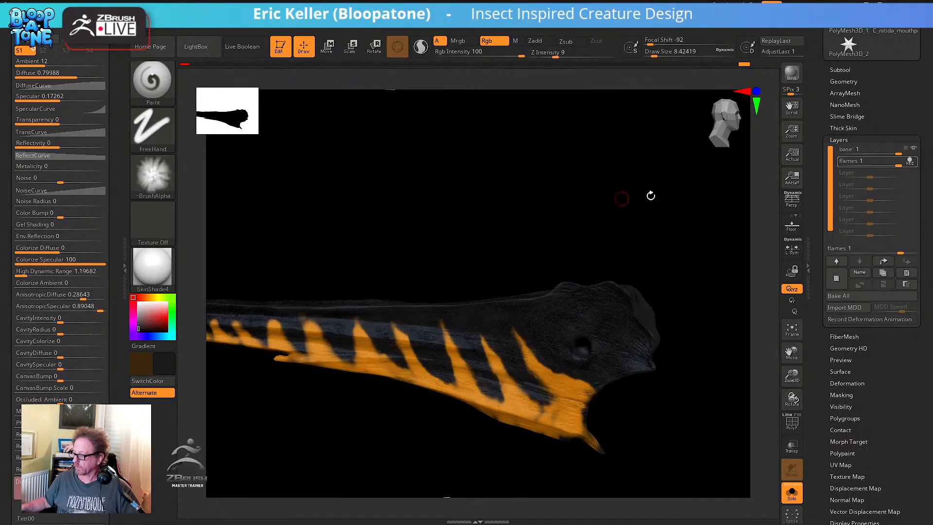
mouse_move(897, 165)
left_mouse_down()
mouse_move(870, 165)
mouse_move(916, 164)
left_mouse_up()
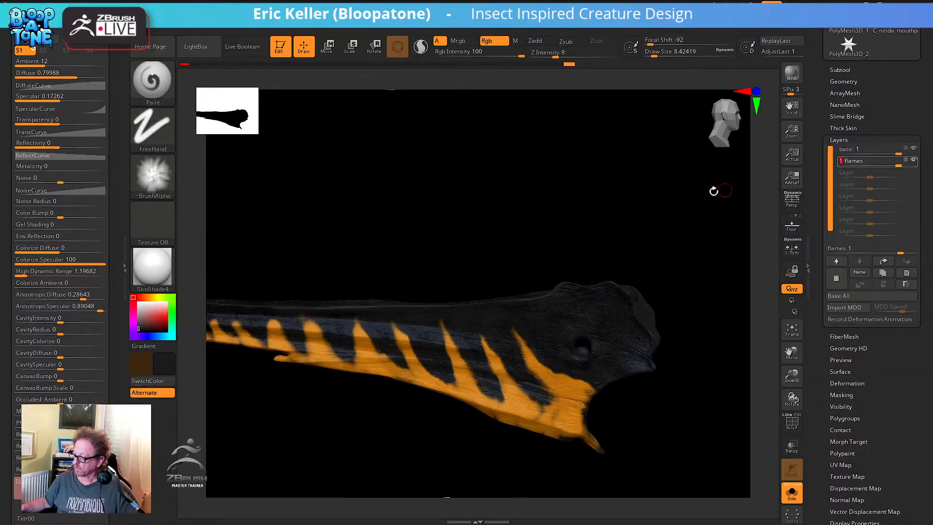
left_click_drag(668, 187, 579, 186)
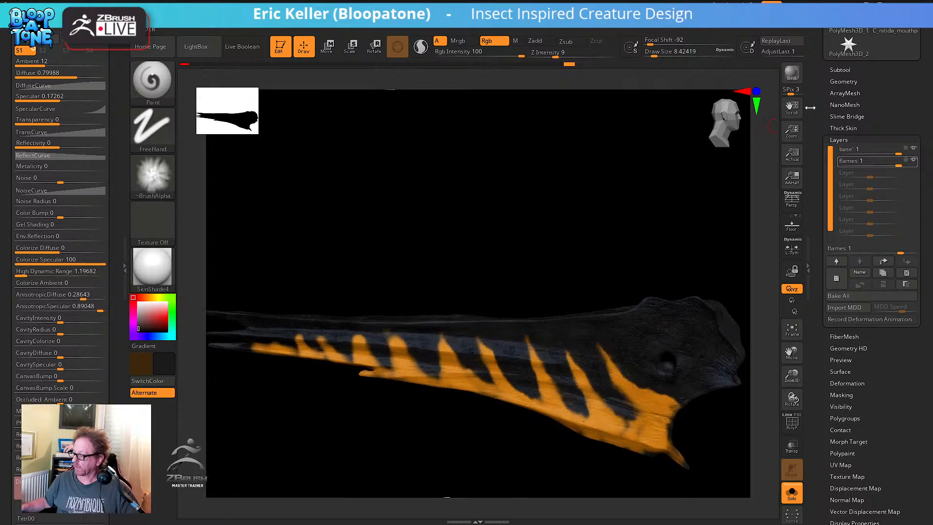
left_click_drag(817, 97, 817, 299)
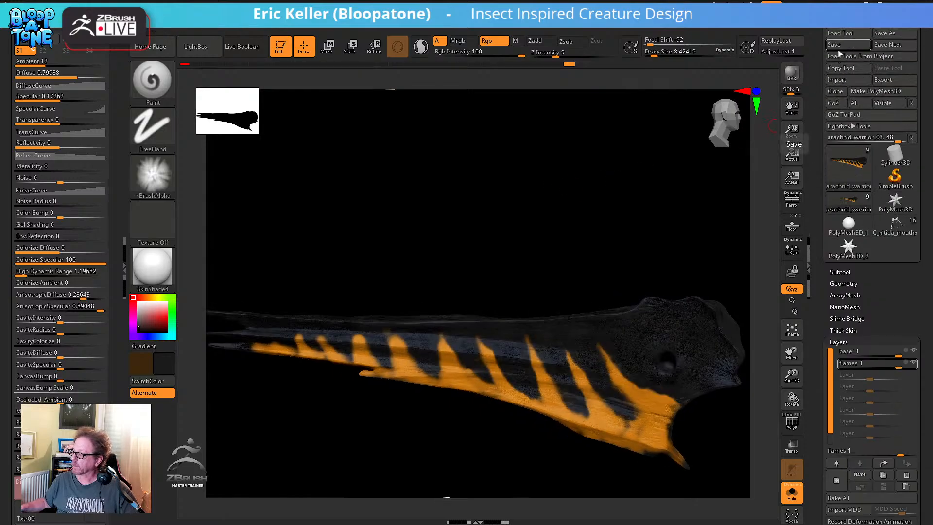